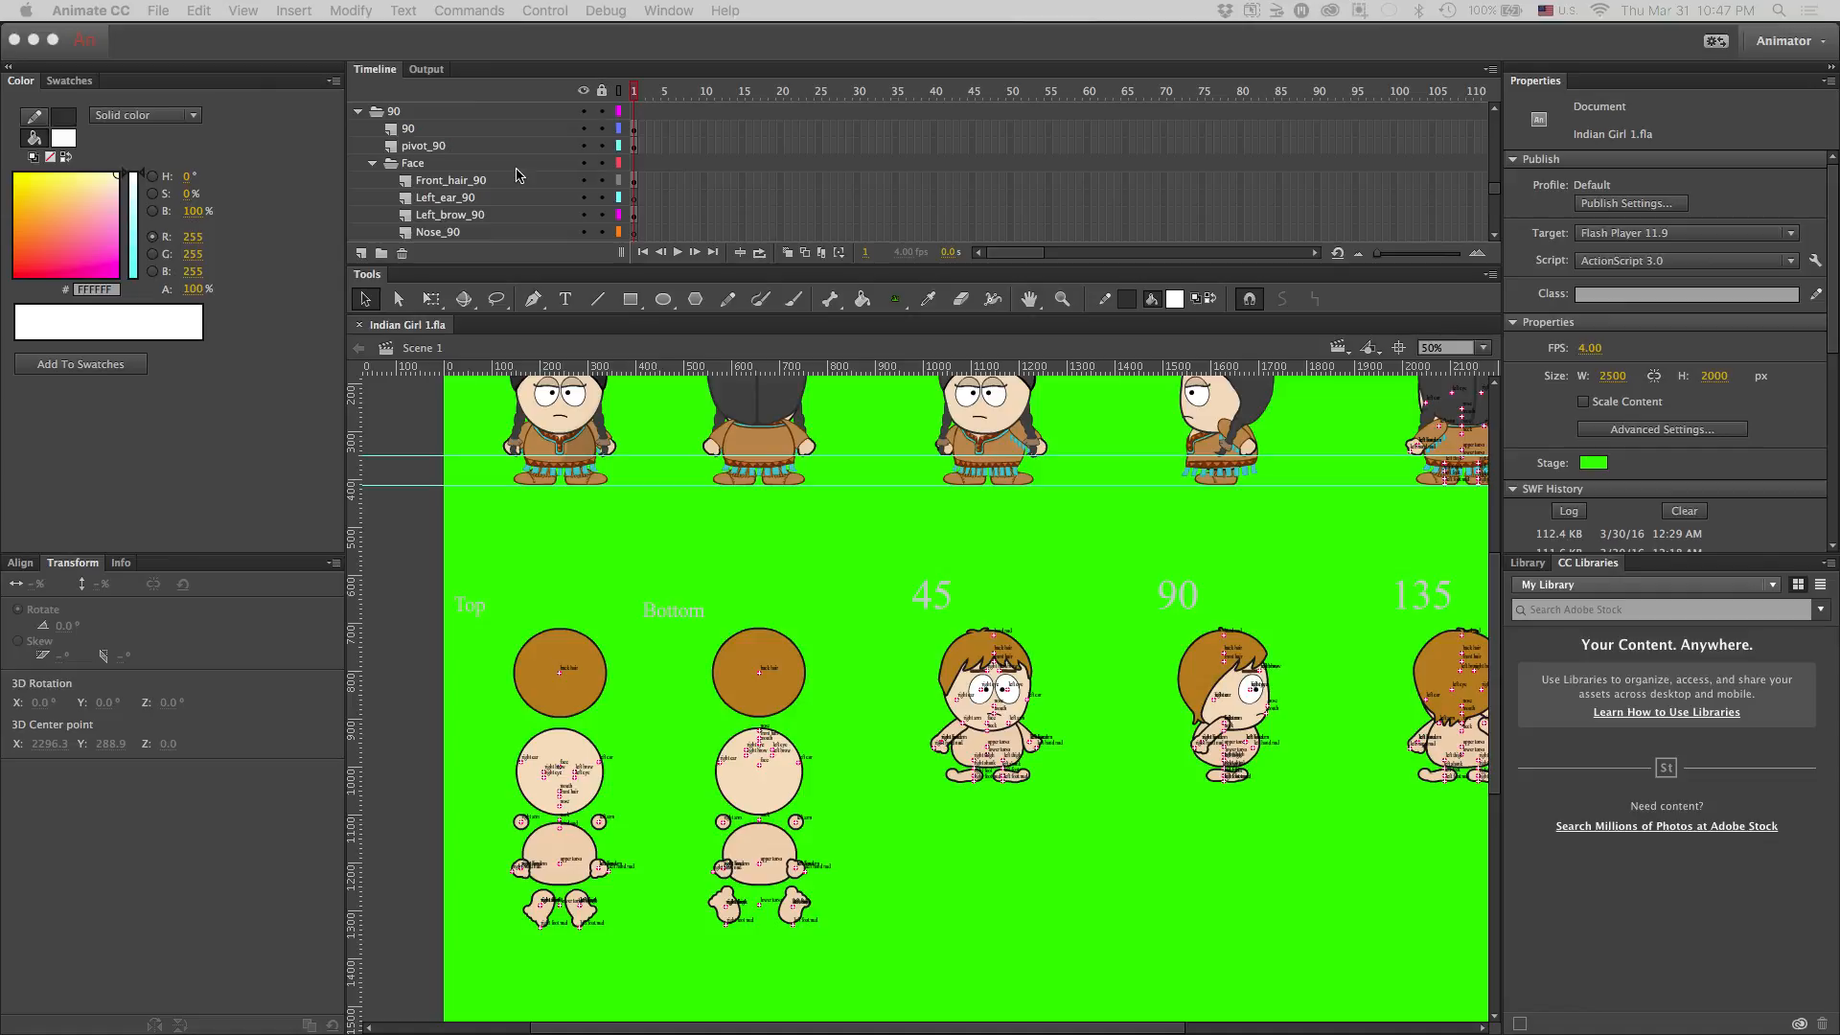
# - Expand the Top layer folder and hide its pivot layer so the labels leave the Top view body parts
pyautogui.scroll(-4, 517, 175)
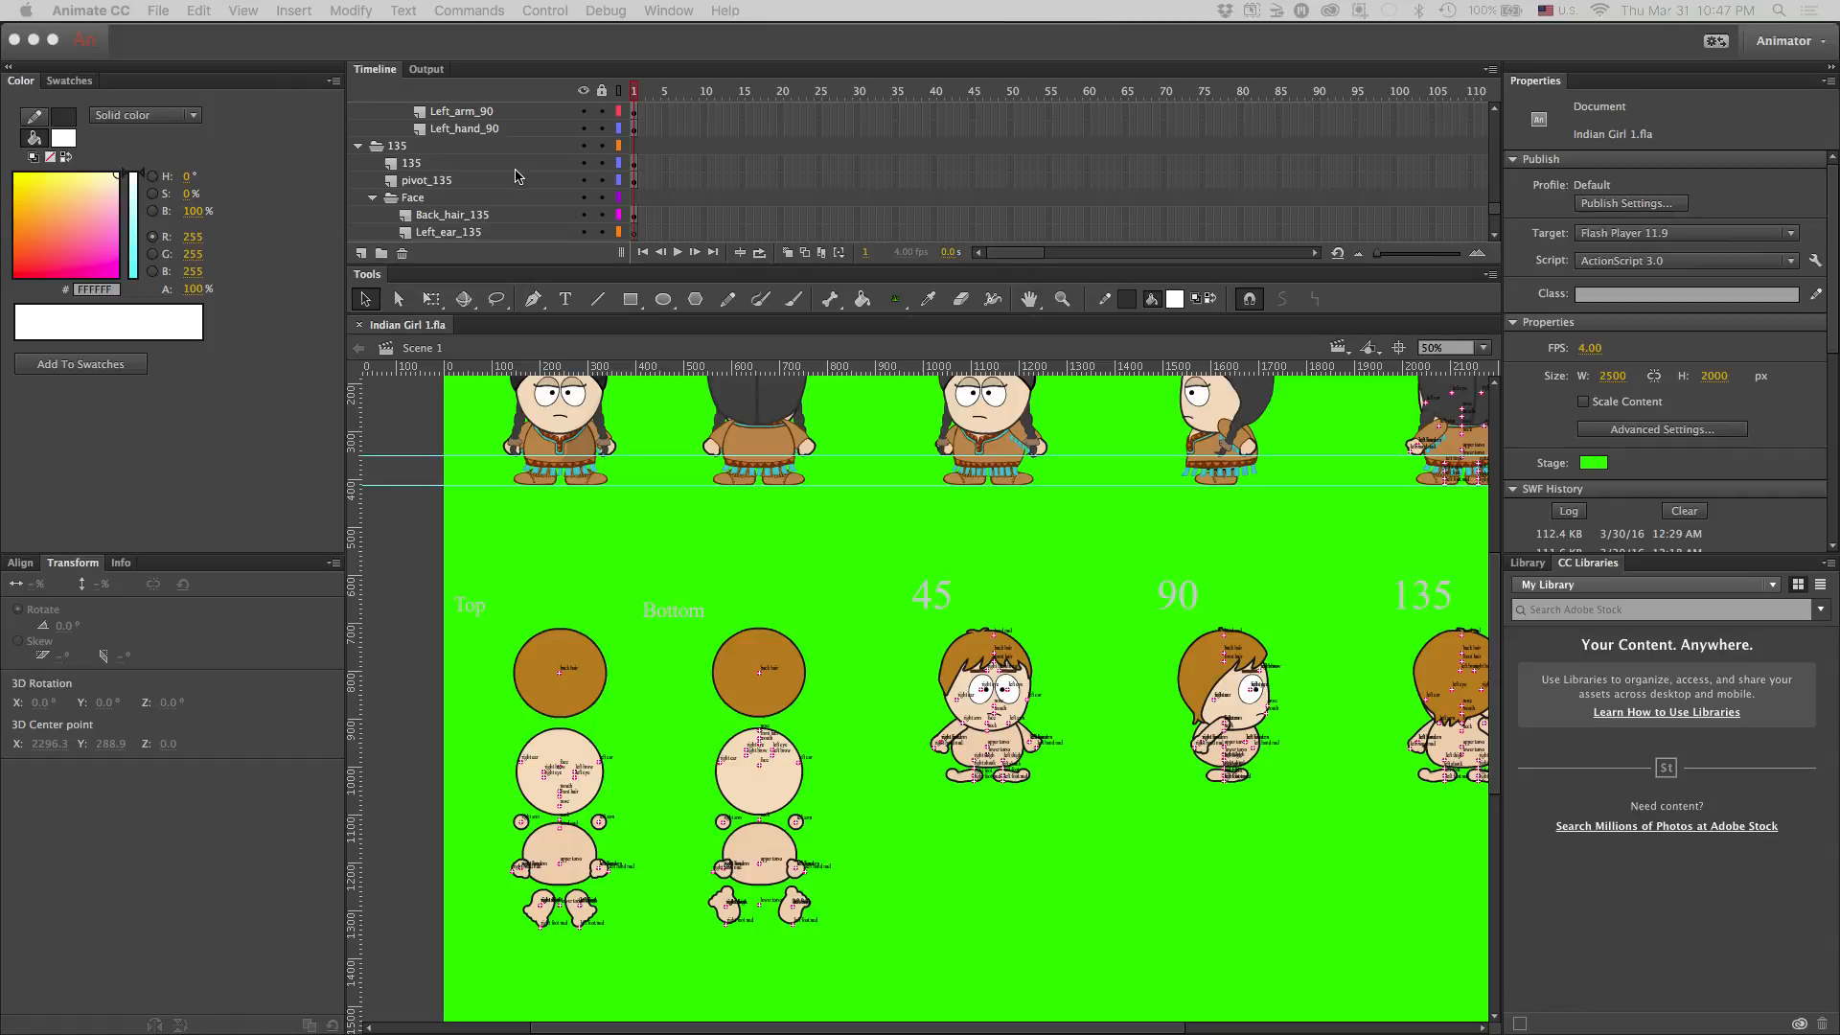
pyautogui.scroll(5, 470, 194)
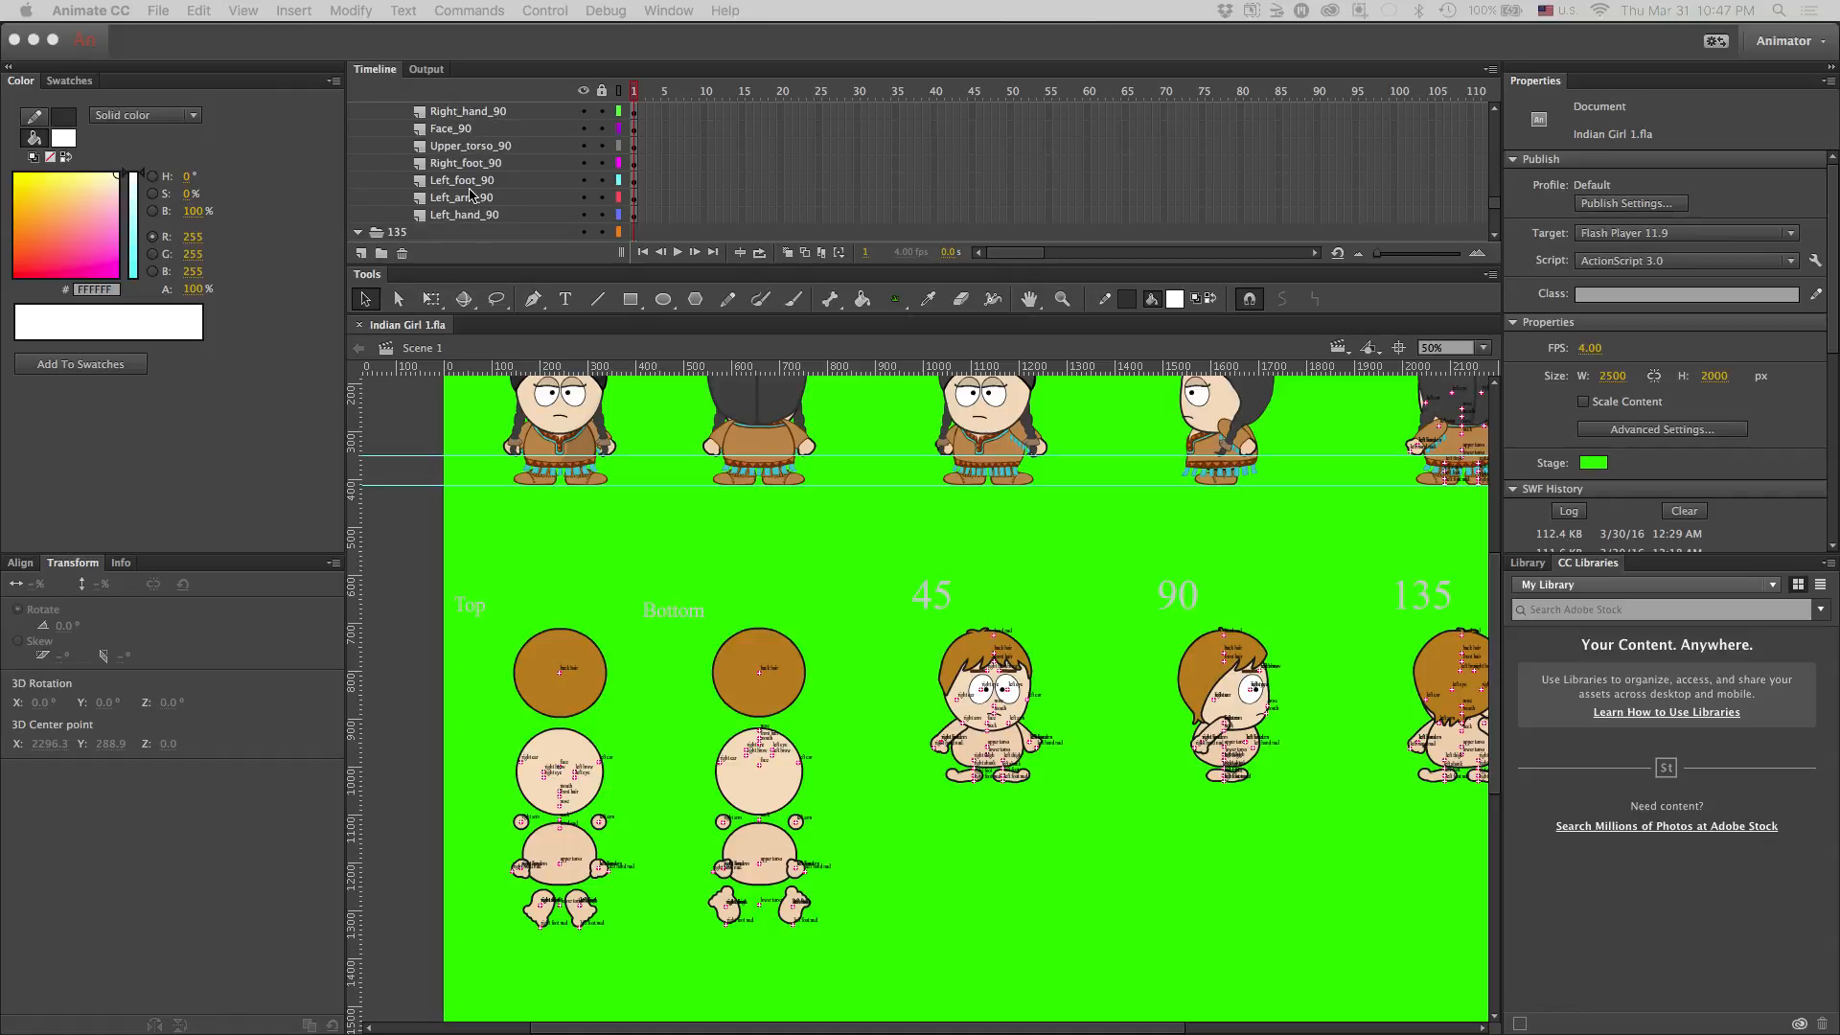
pyautogui.scroll(-10, 469, 195)
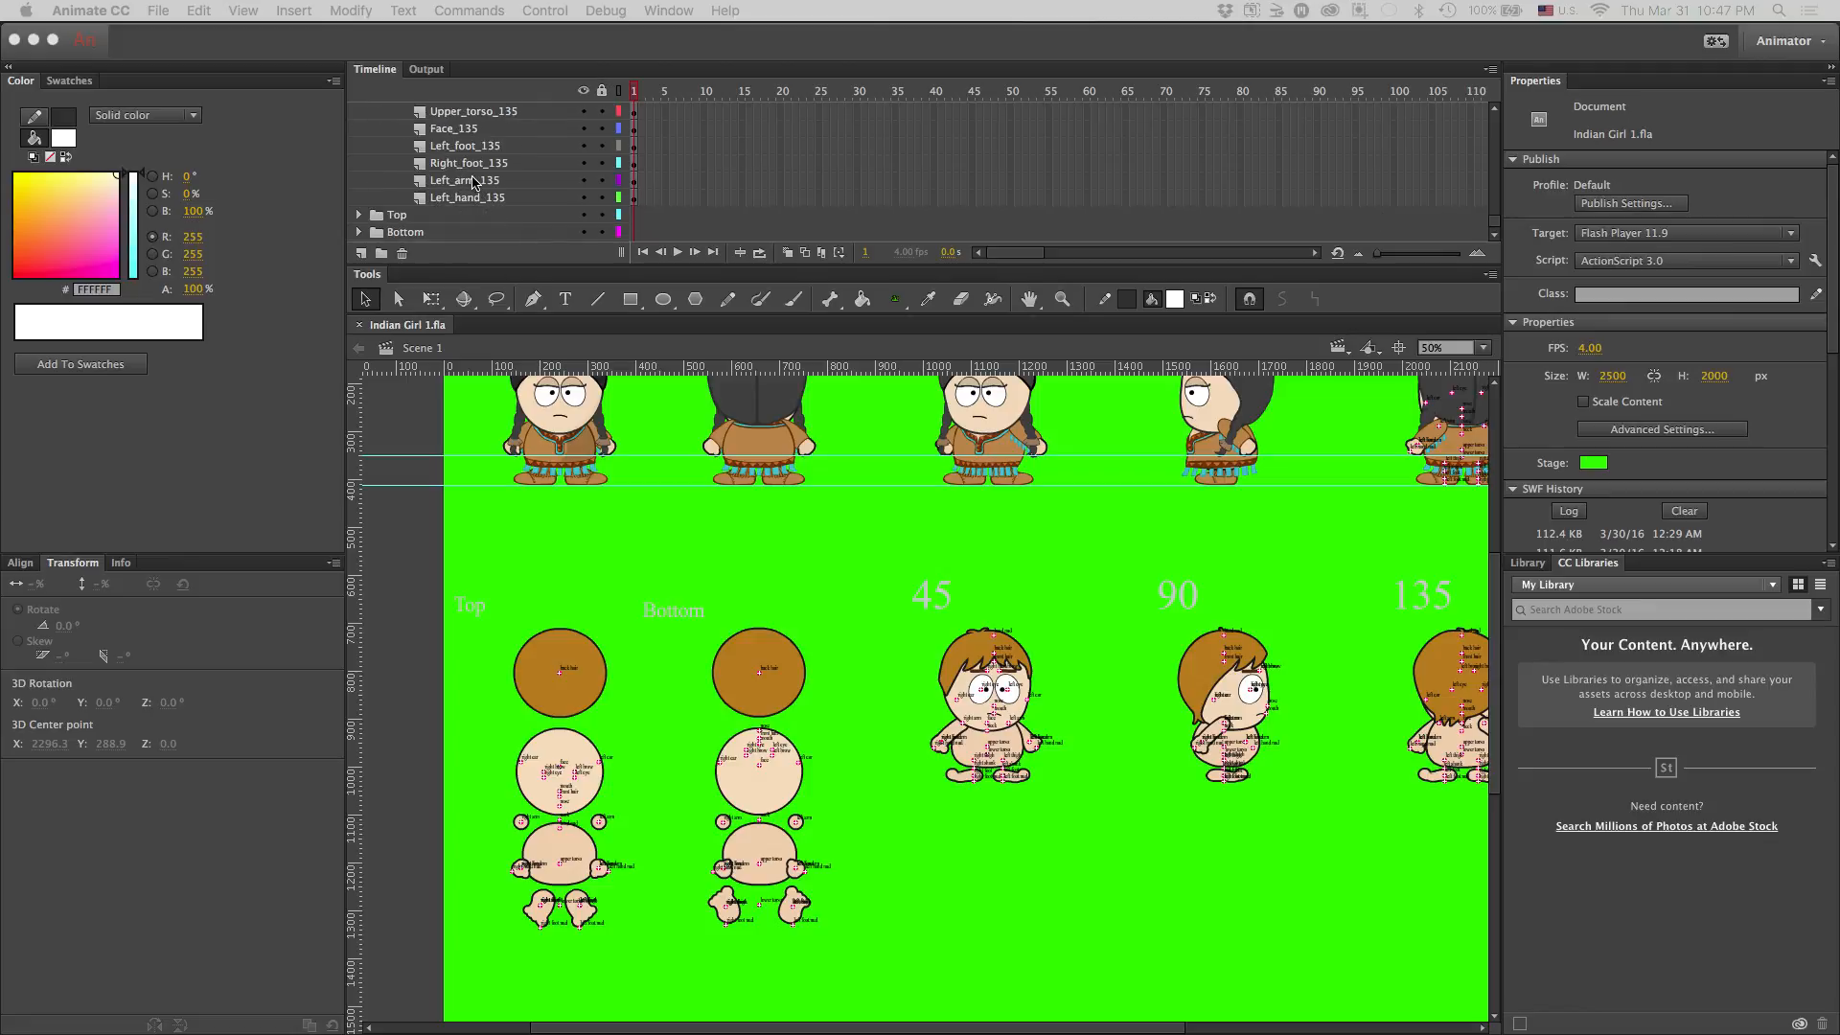
pyautogui.click(359, 218)
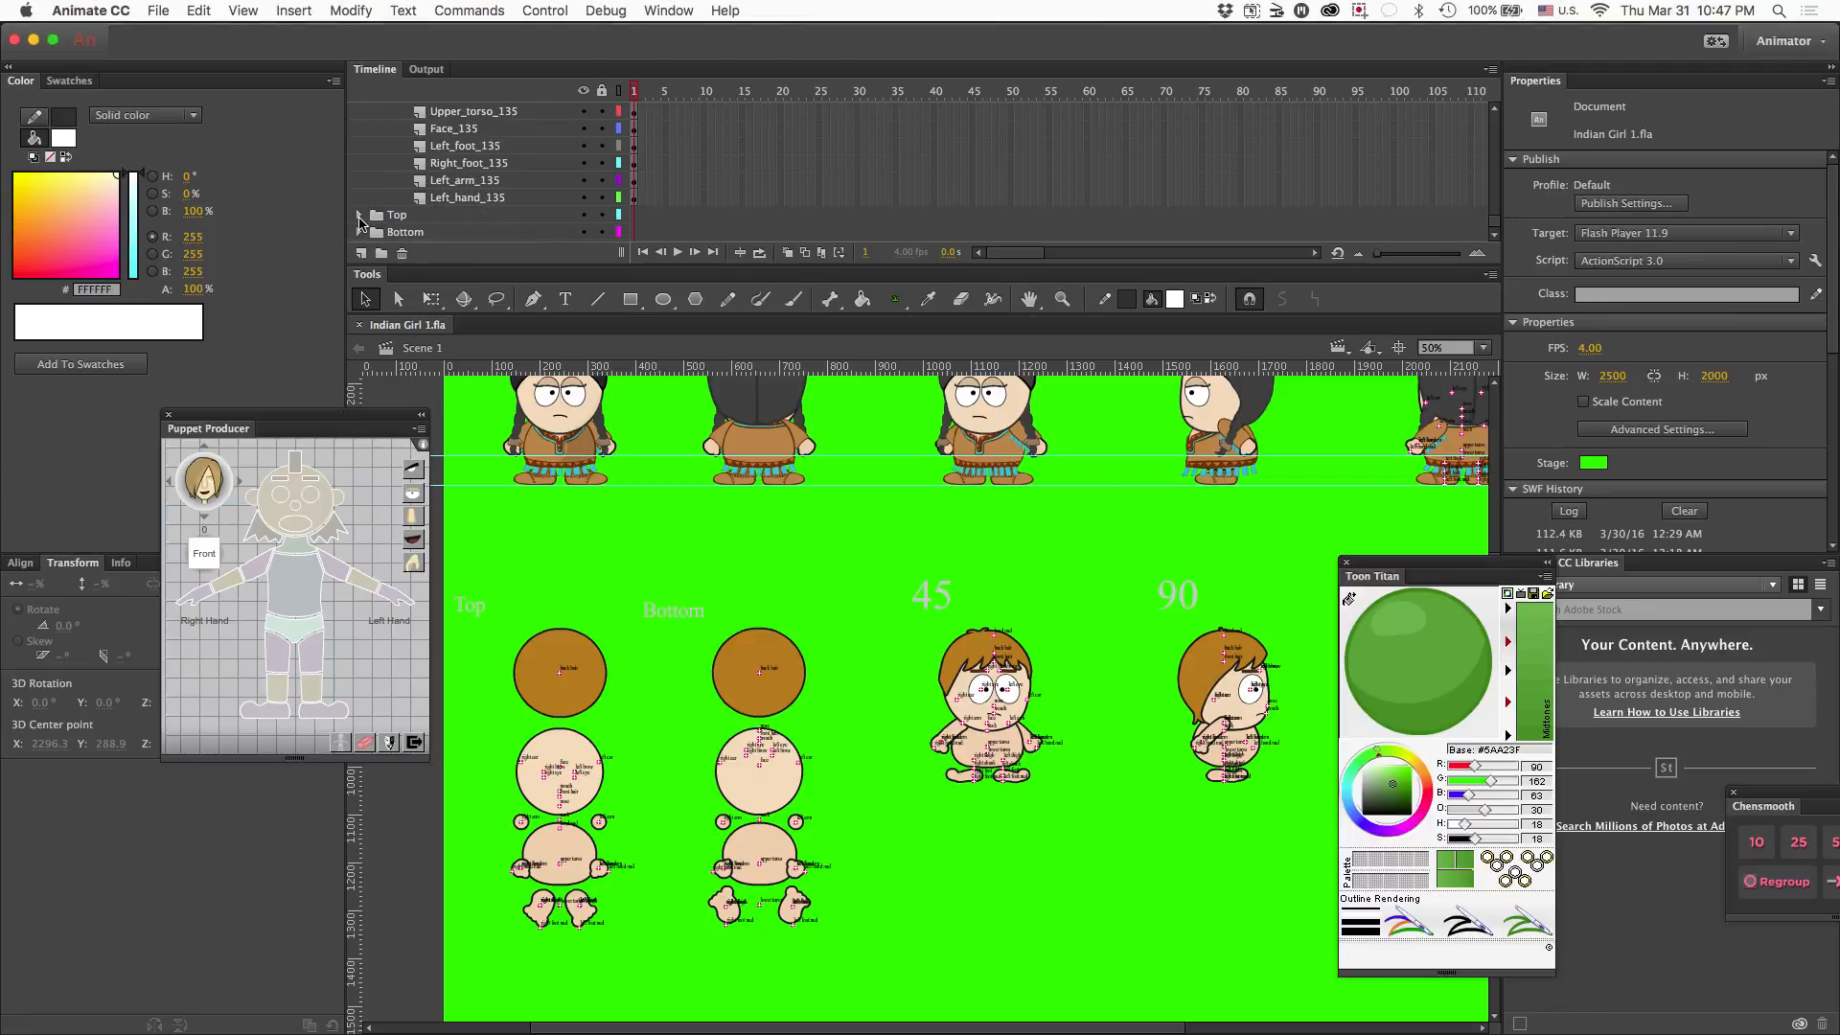
pyautogui.click(359, 216)
pyautogui.scroll(-2, 416, 238)
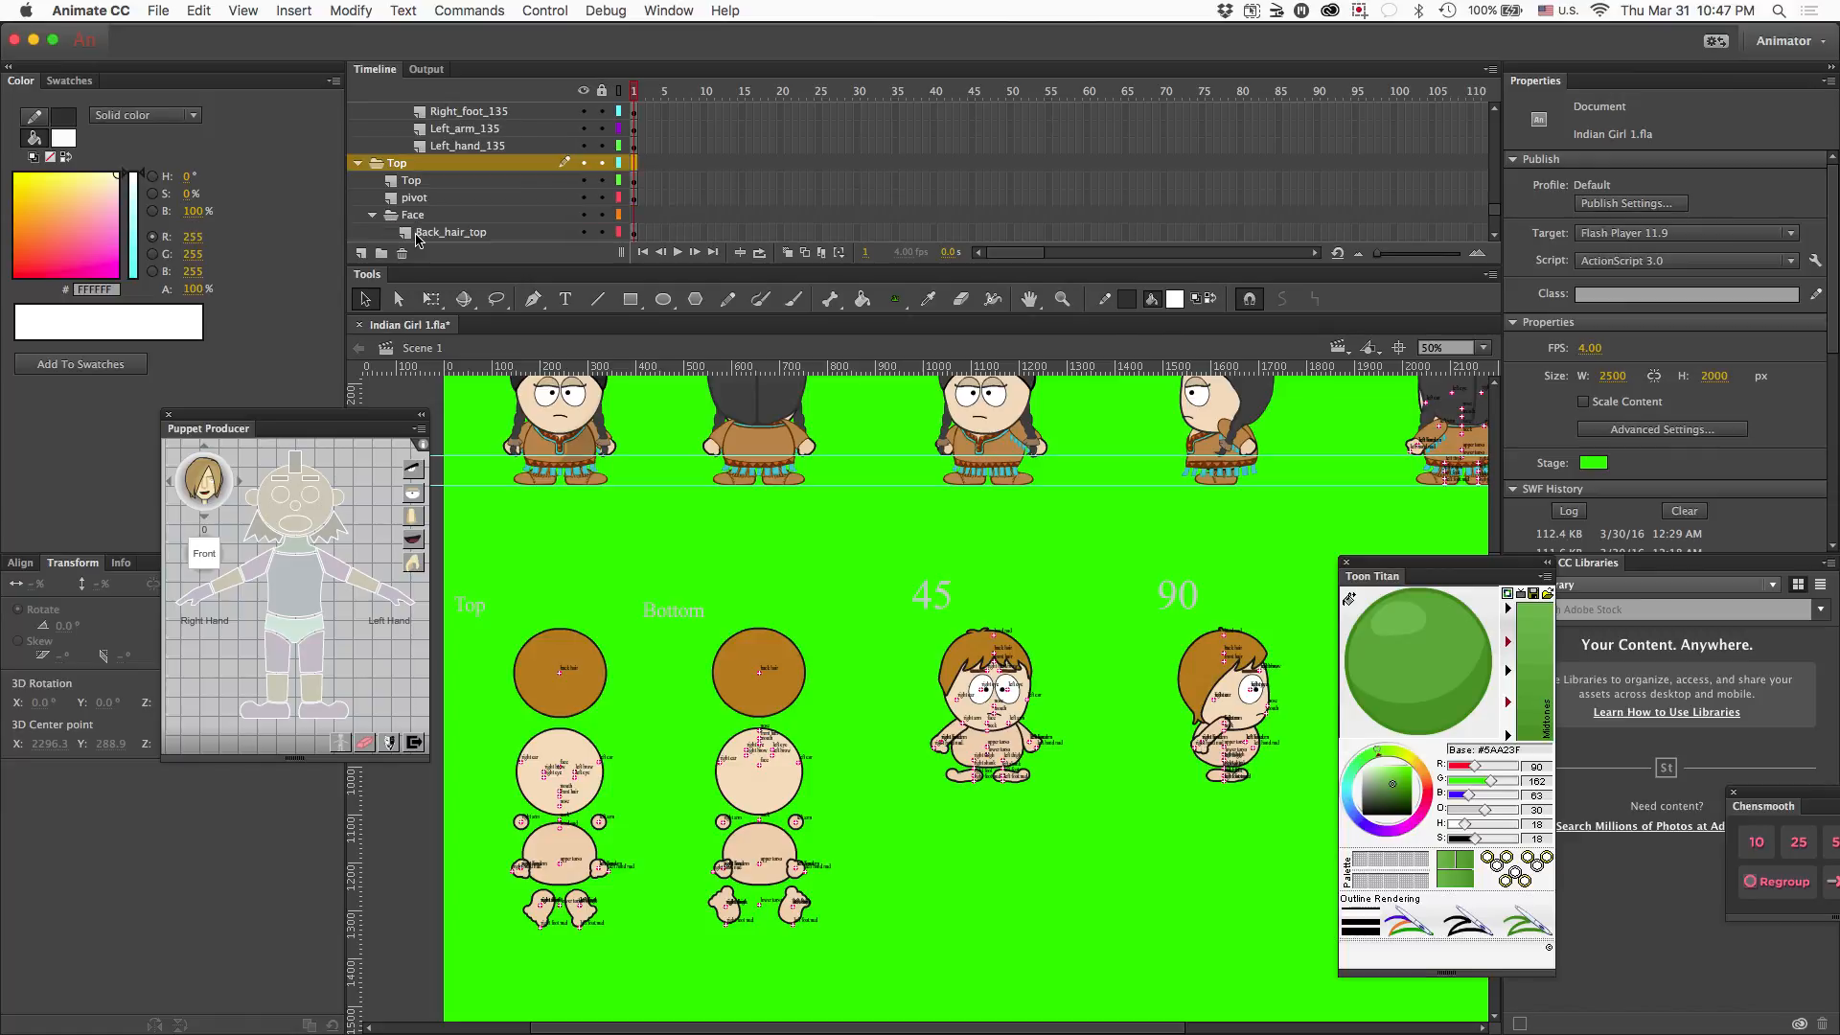
pyautogui.click(583, 200)
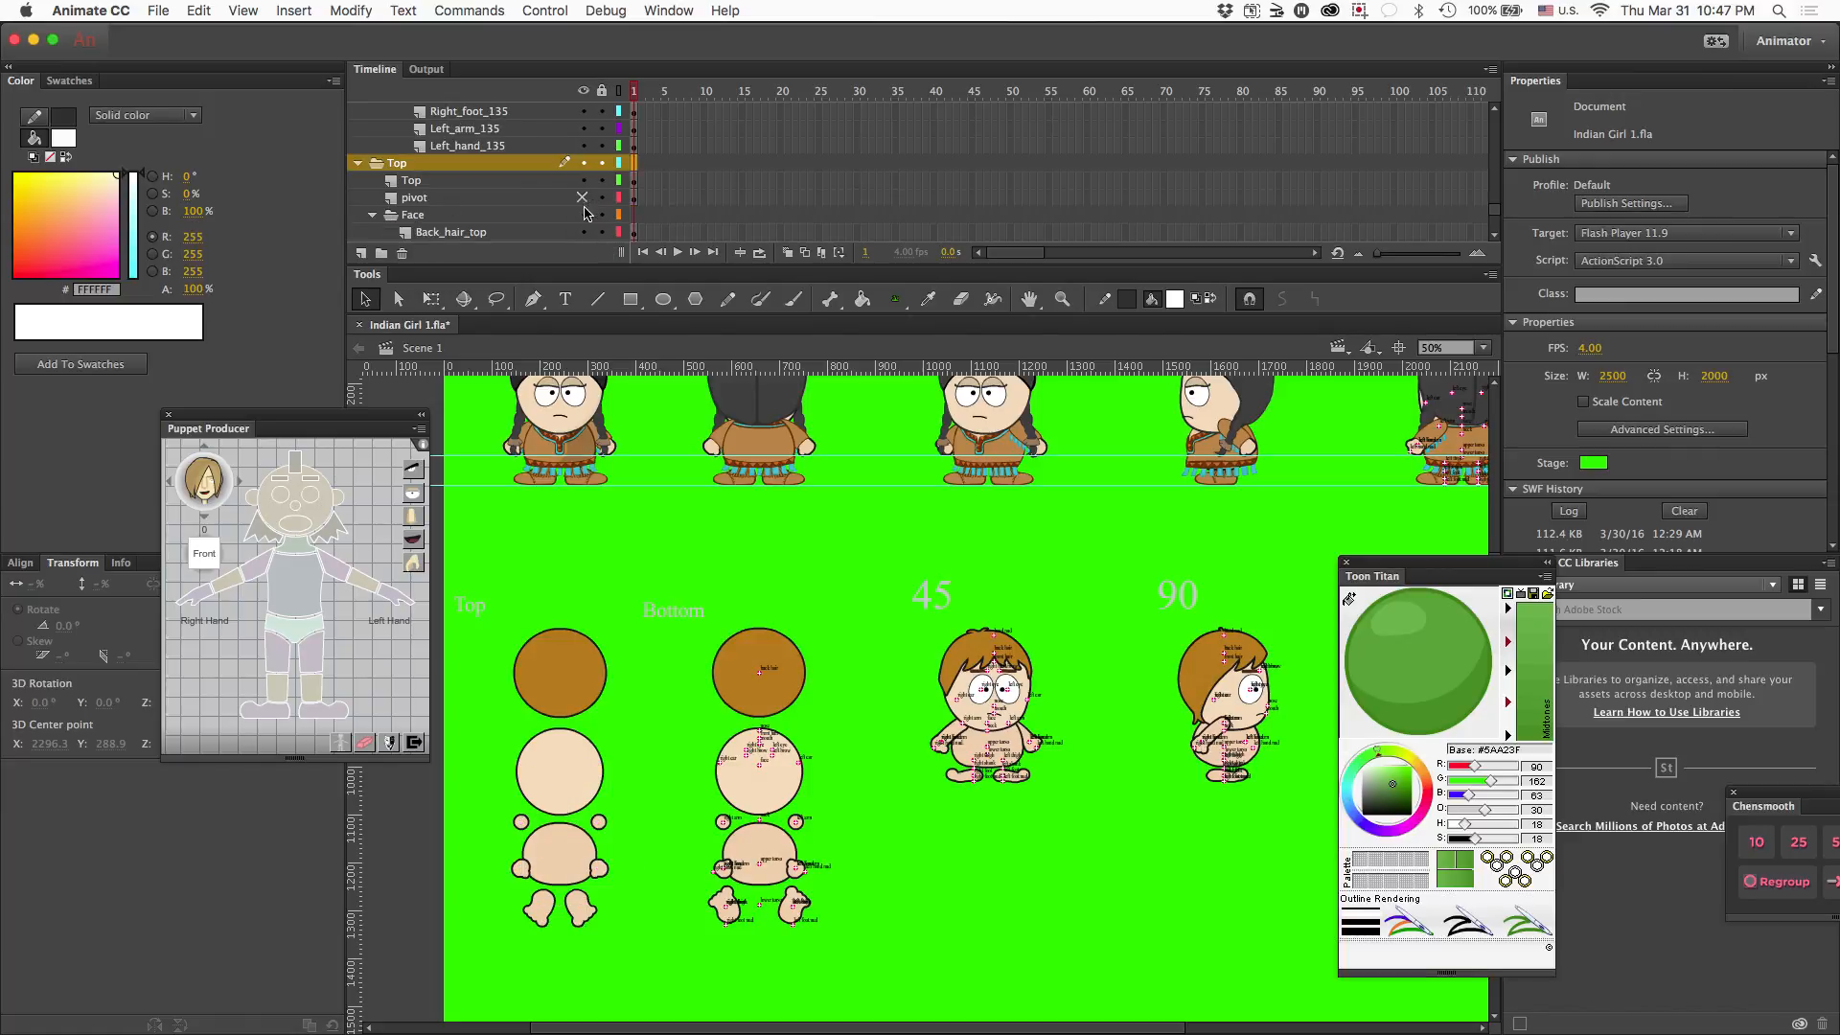
# - Expand the Bottom layer folder and hide its pivot layer
pyautogui.scroll(-2, 468, 216)
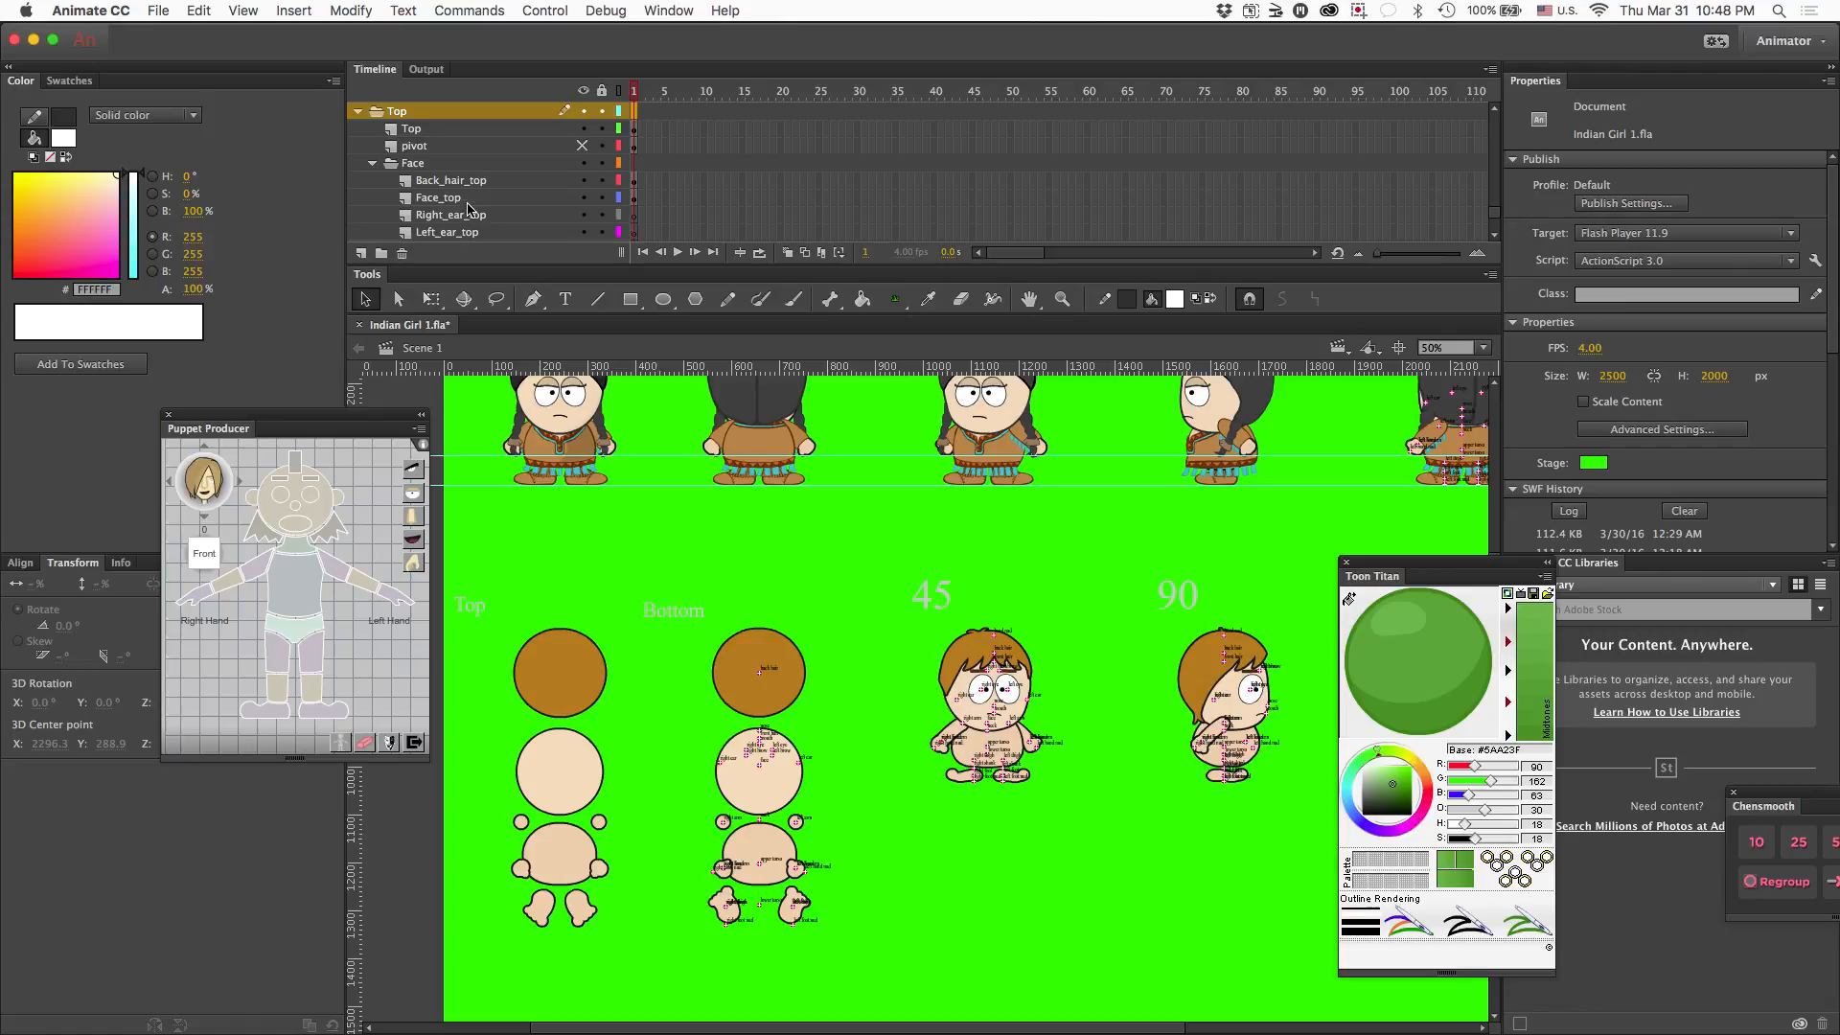
pyautogui.scroll(-5, 468, 209)
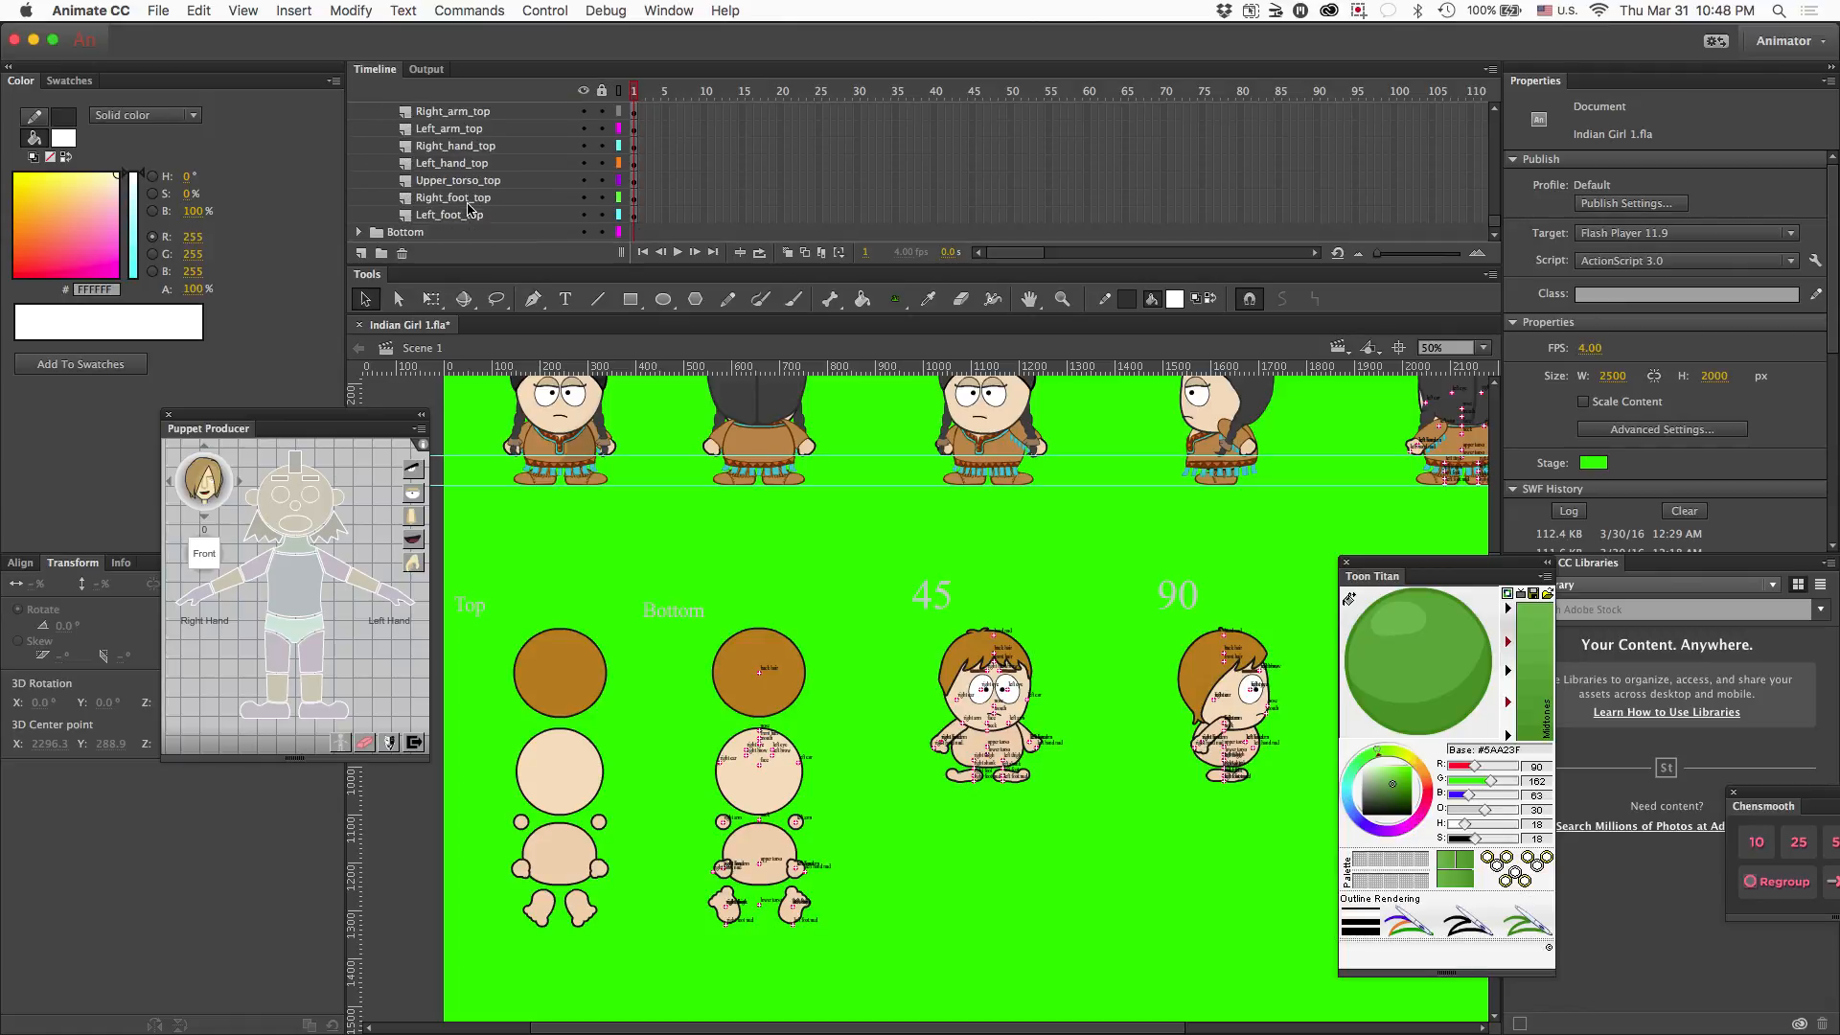
pyautogui.click(359, 233)
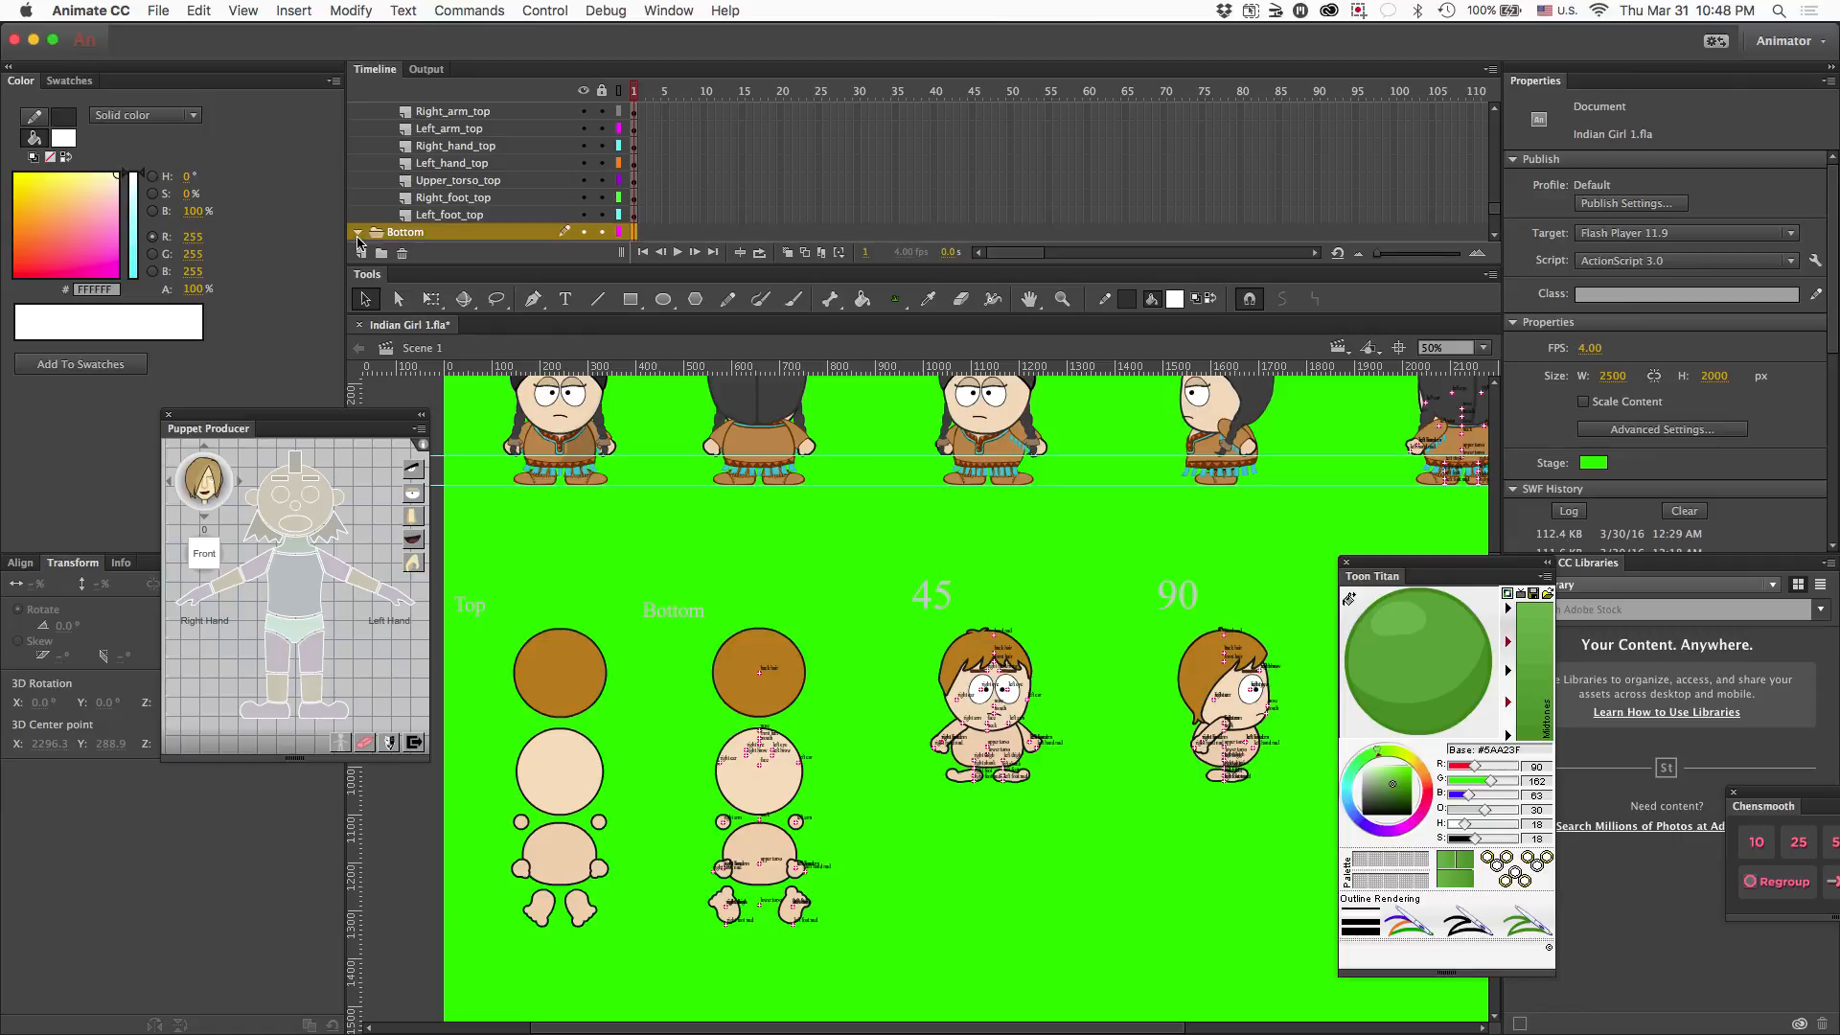
pyautogui.scroll(-1, 458, 206)
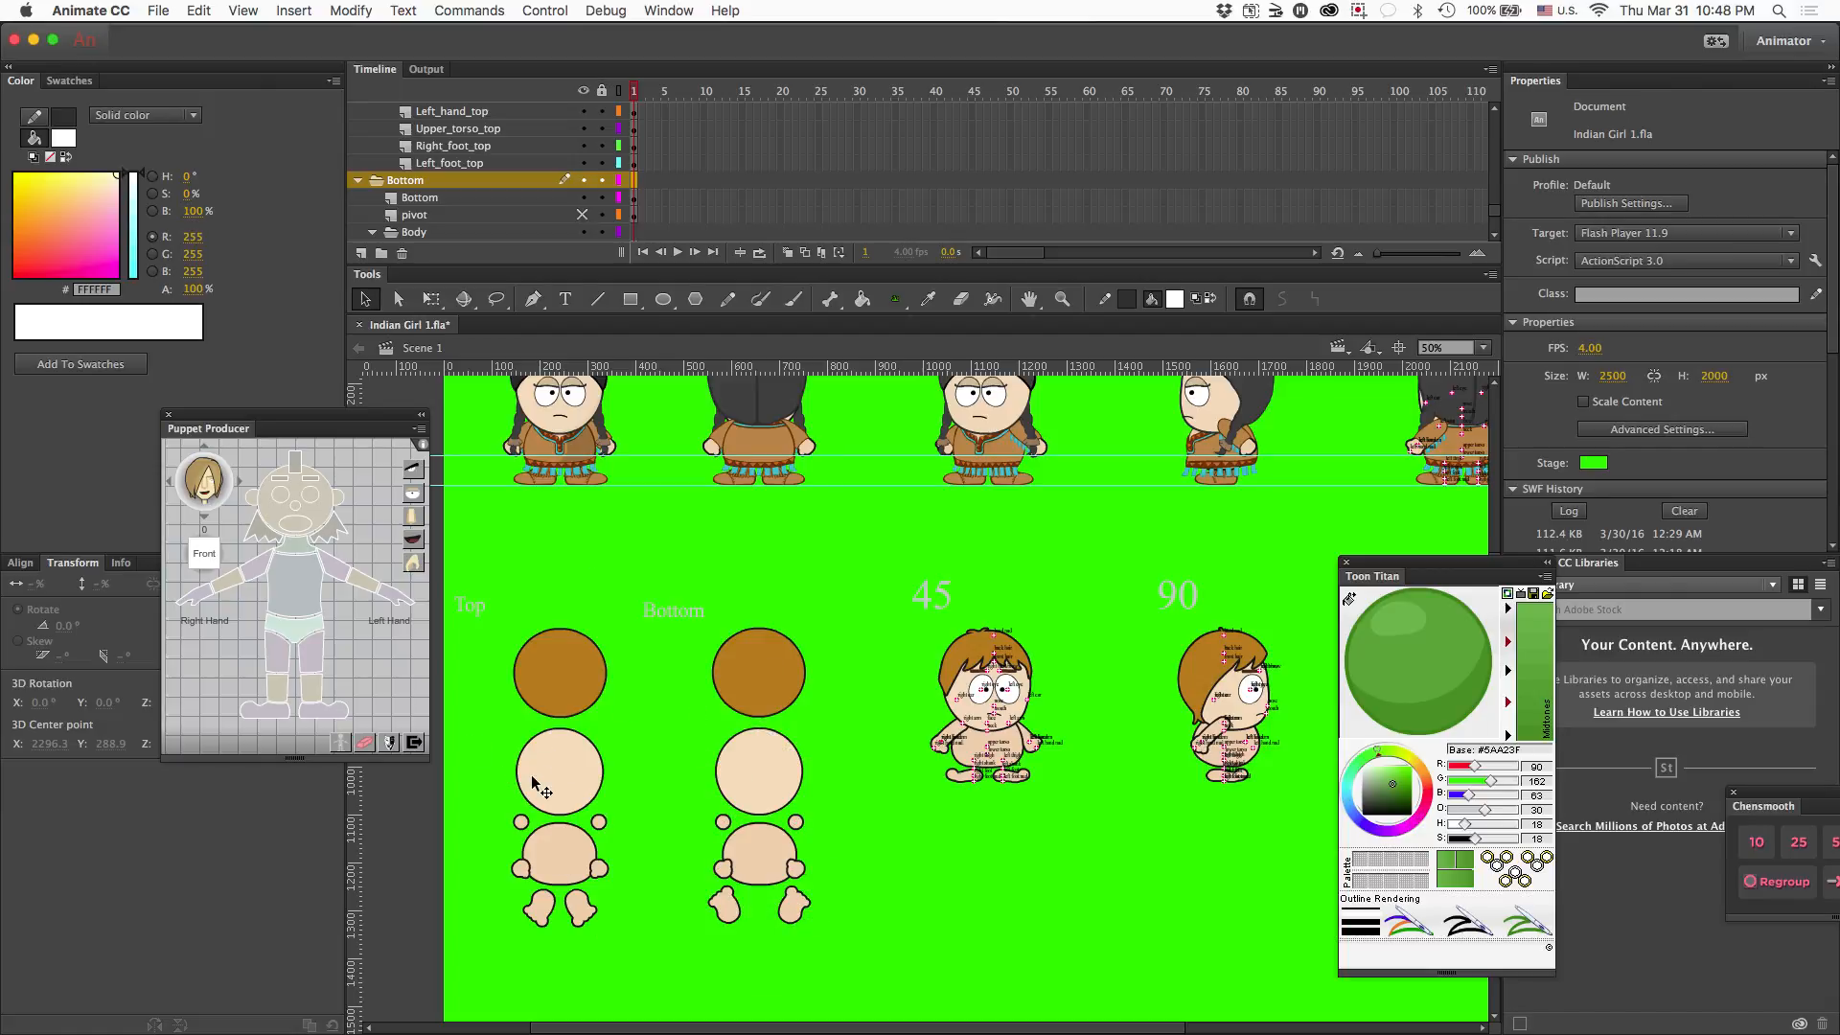
# - Examine the separate hair, face, arm, hand, torso and foot parts of the Top and Bottom views at 100% zoom
pyautogui.press('super+equal')
pyautogui.scroll(-4, 532, 777)
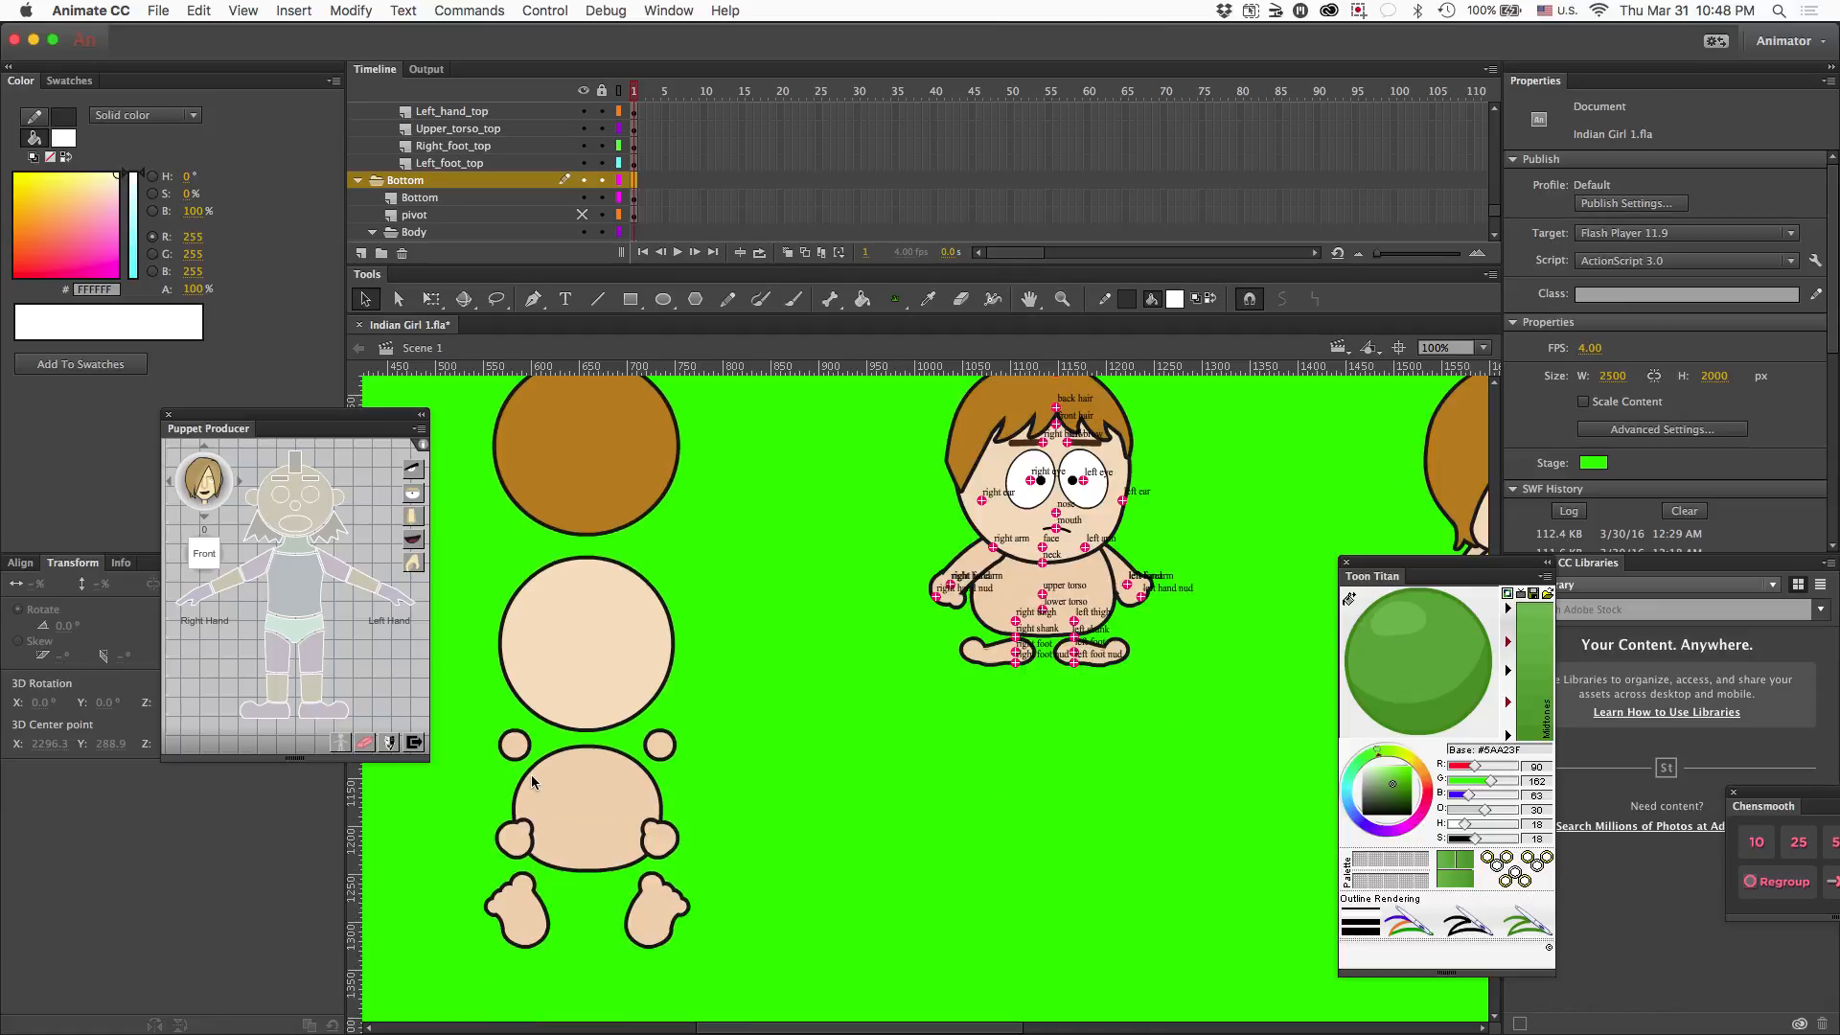
pyautogui.hscroll(-5, 532, 777)
pyautogui.hscroll(10, 531, 777)
pyautogui.scroll(5, 532, 777)
pyautogui.hscroll(-10, 531, 775)
pyautogui.scroll(-5, 531, 774)
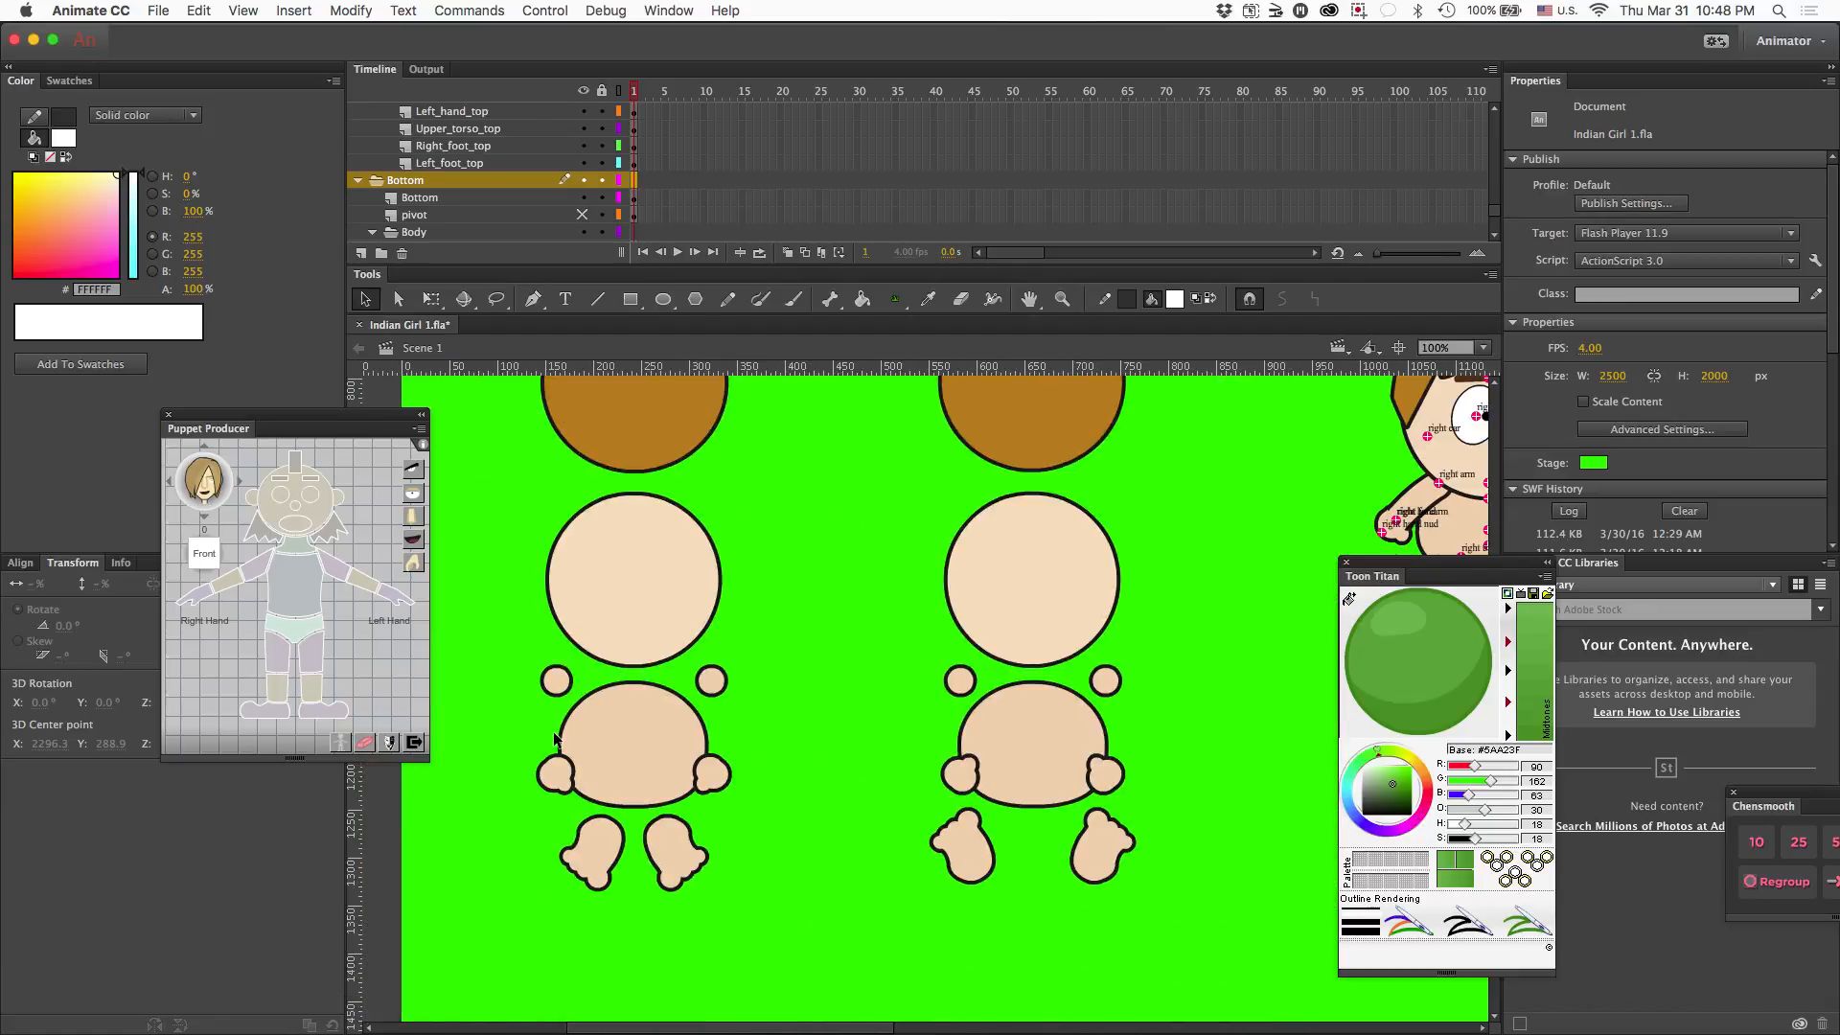
pyautogui.scroll(3, 554, 739)
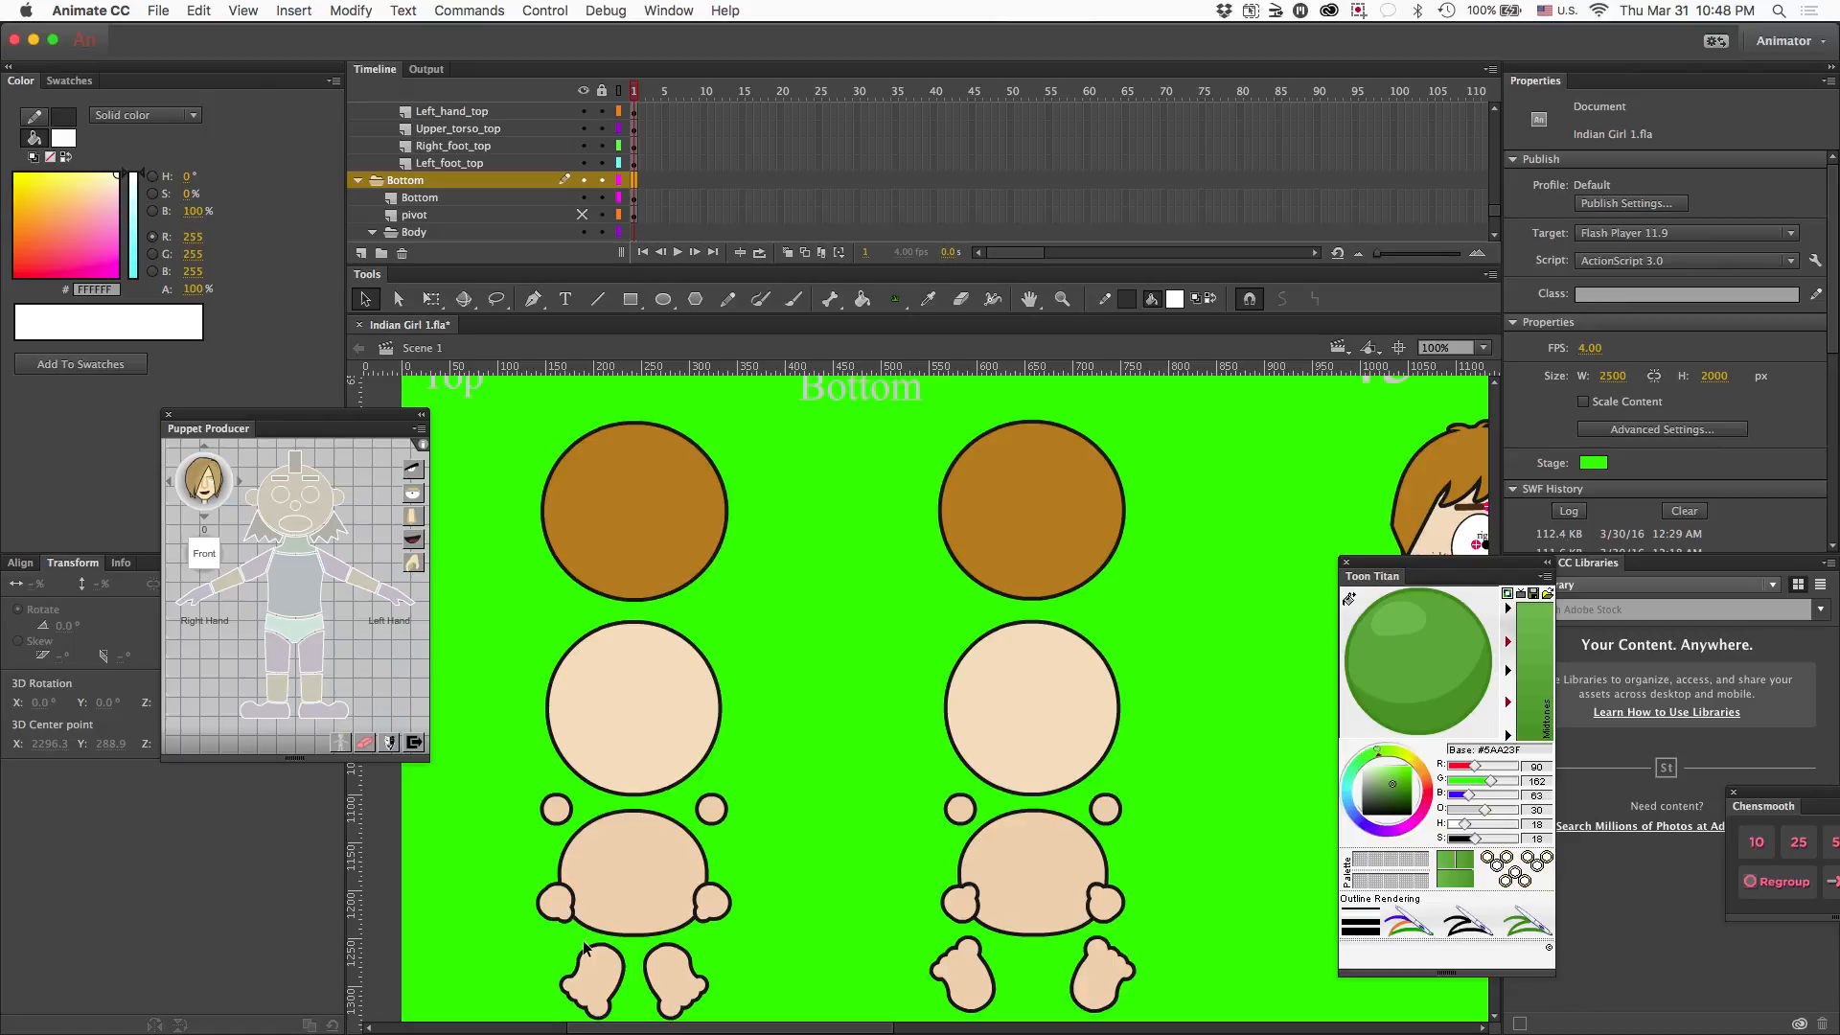
pyautogui.scroll(-4, 583, 947)
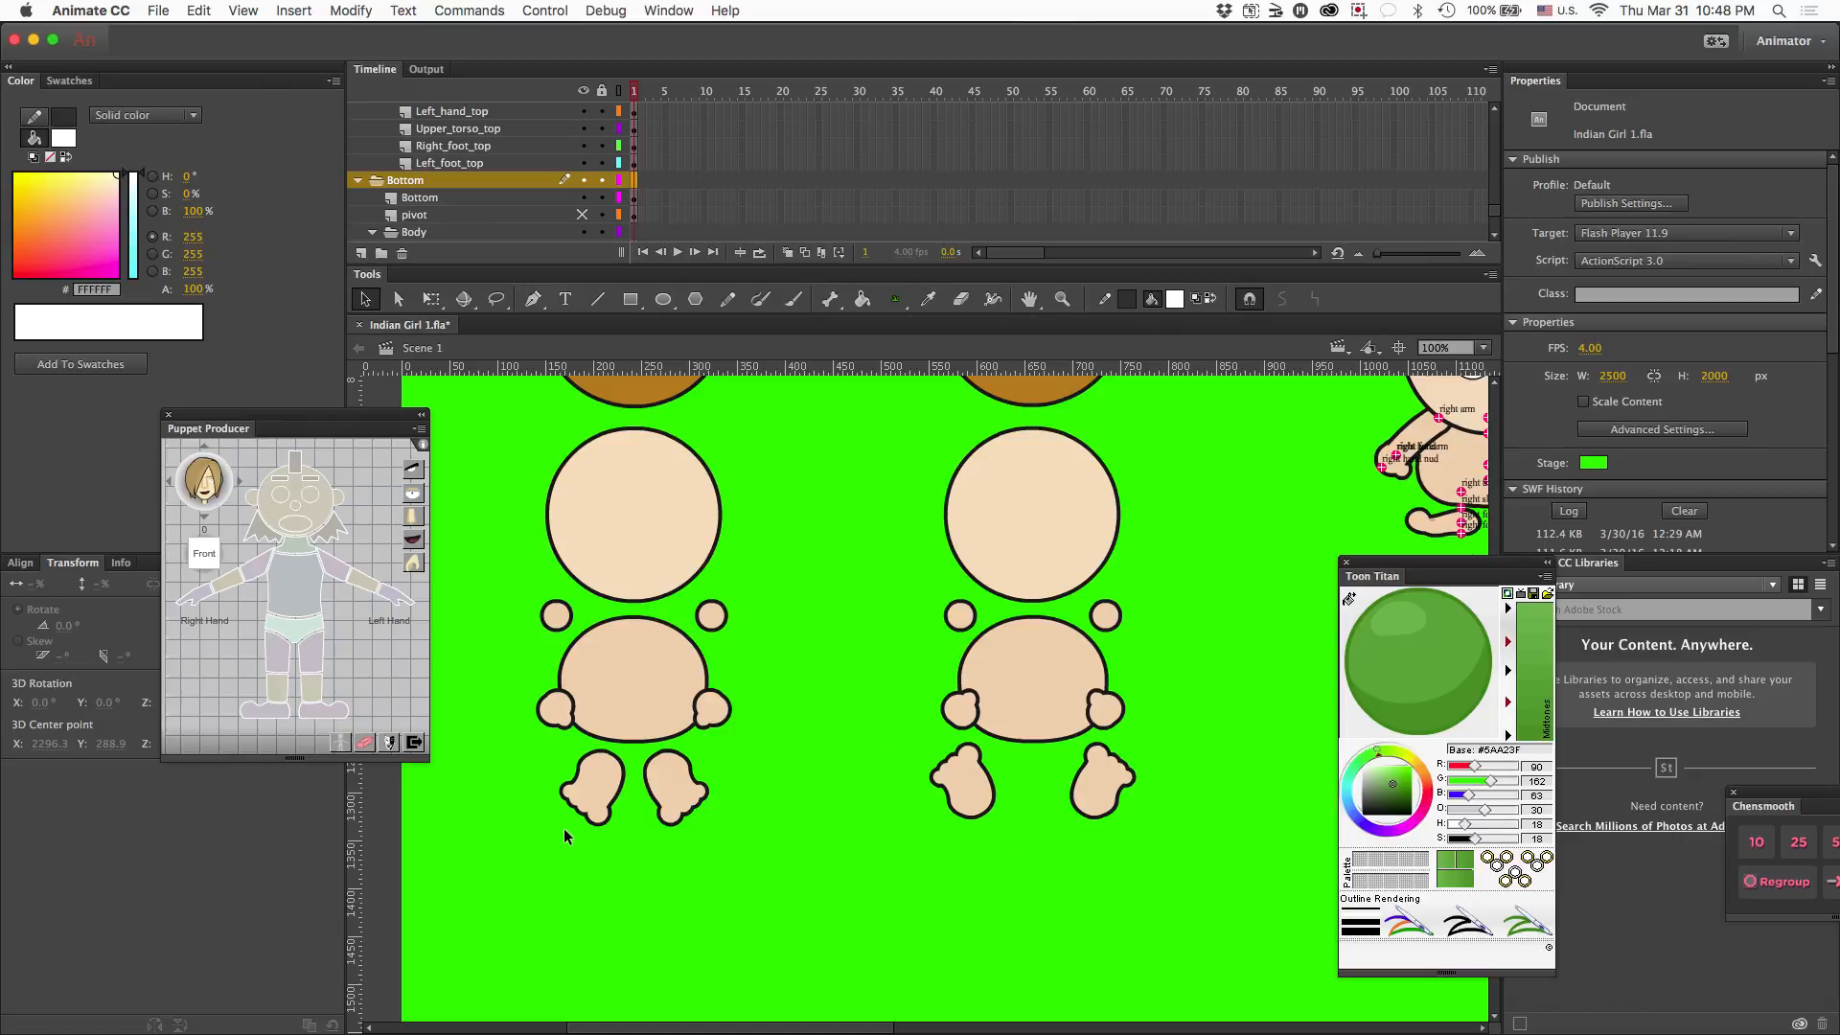
pyautogui.scroll(2, 563, 828)
# - Sample the skin and clothing colours from the 315 view's torso and foot, including #F1CDAC and #613200, and store them in the Toon Titan palette
pyautogui.scroll(20, 566, 835)
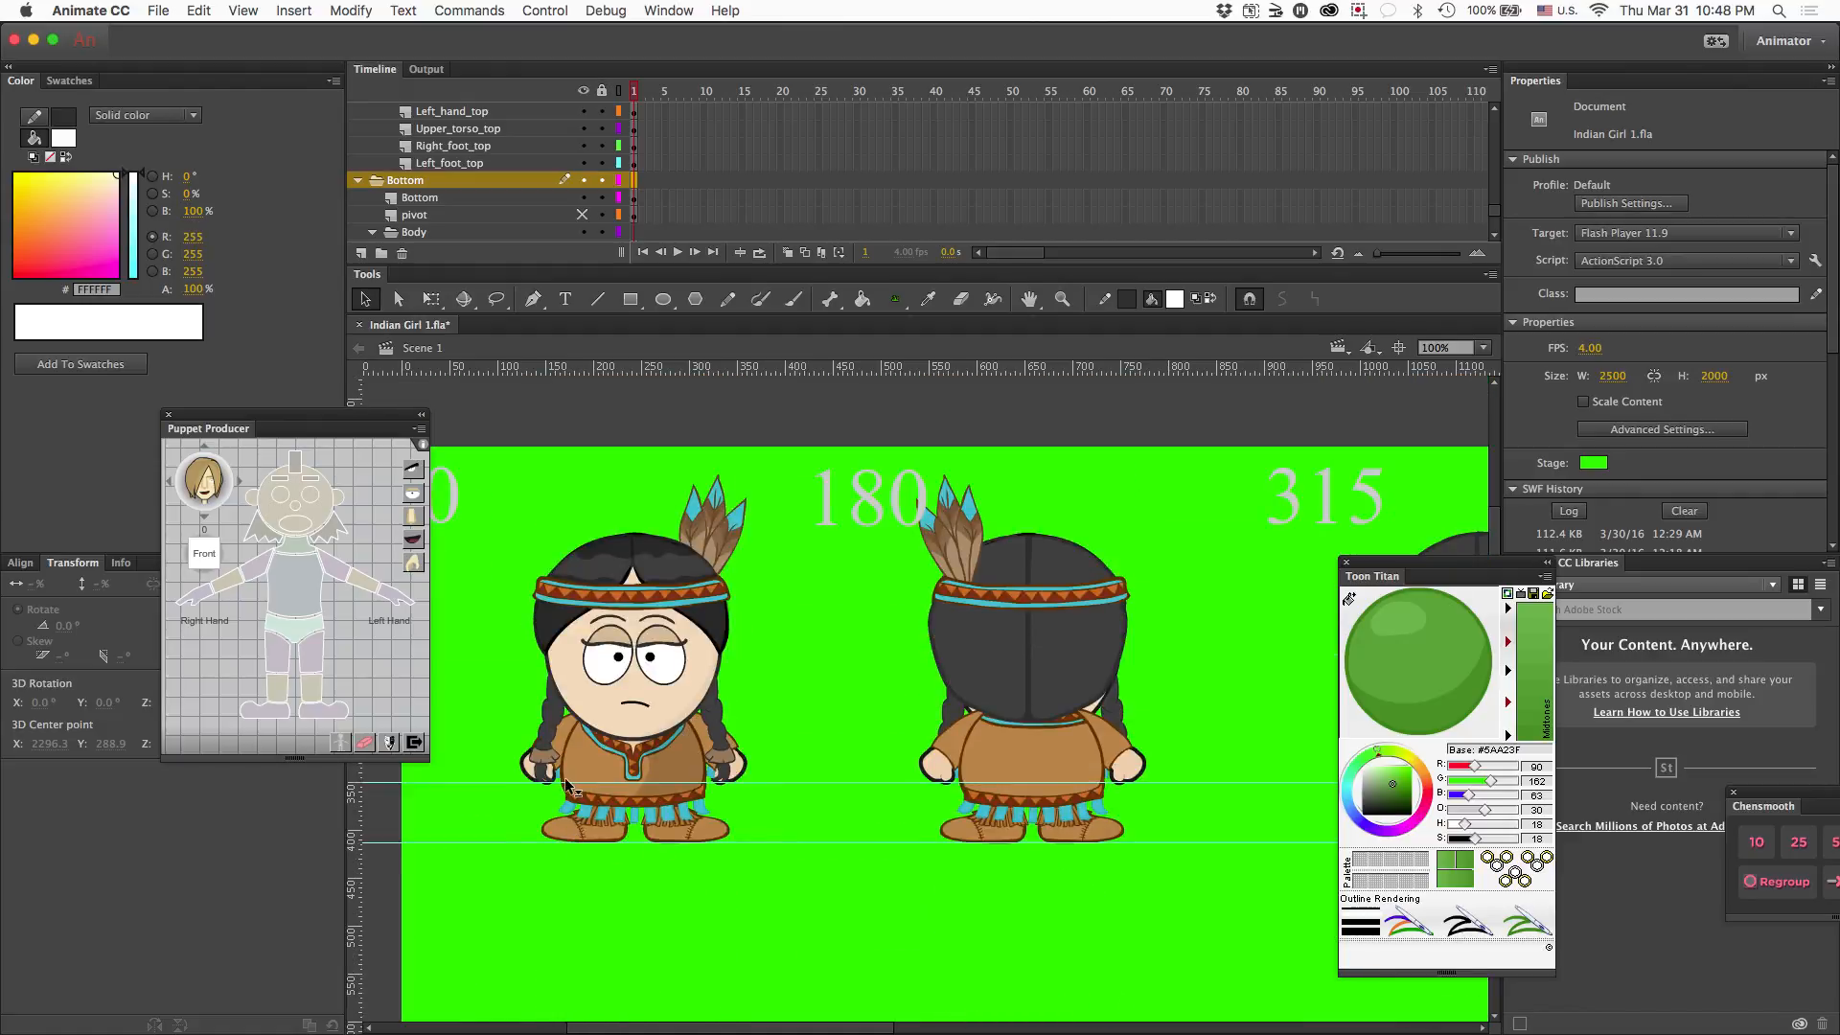
pyautogui.hscroll(15, 964, 820)
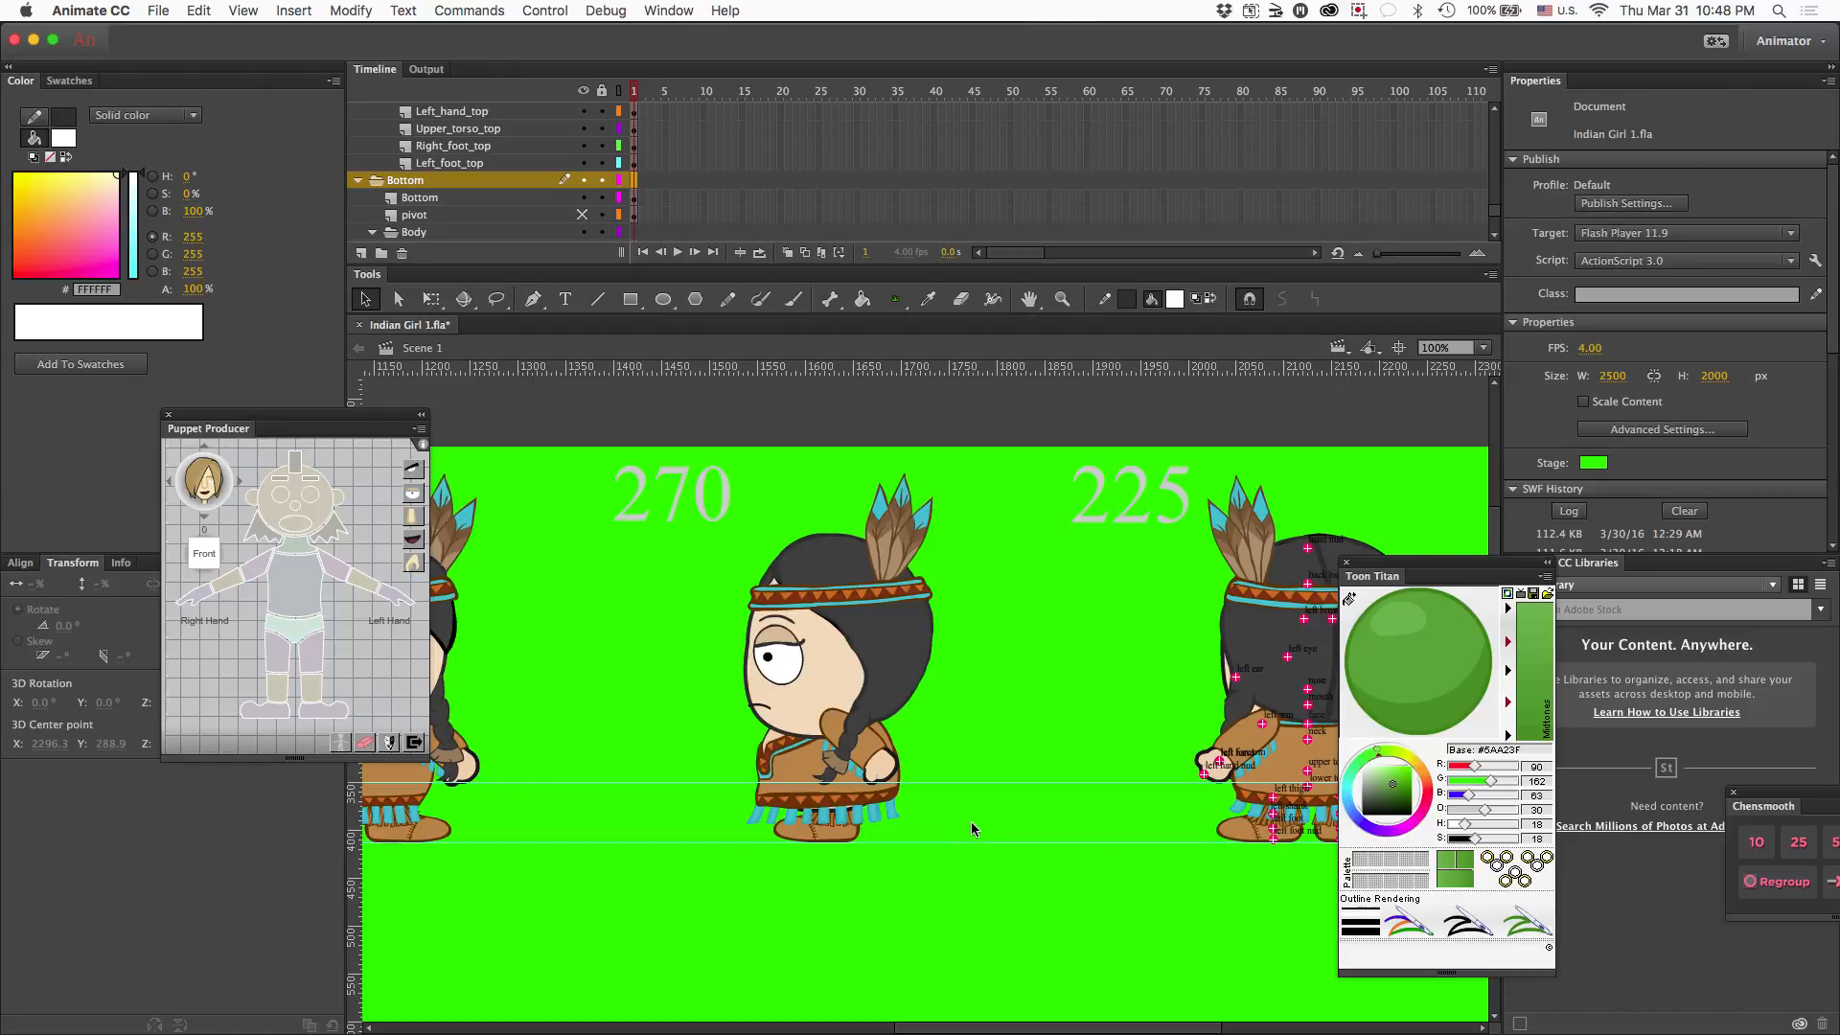
pyautogui.hscroll(-6, 970, 820)
pyautogui.doubleClick(834, 764)
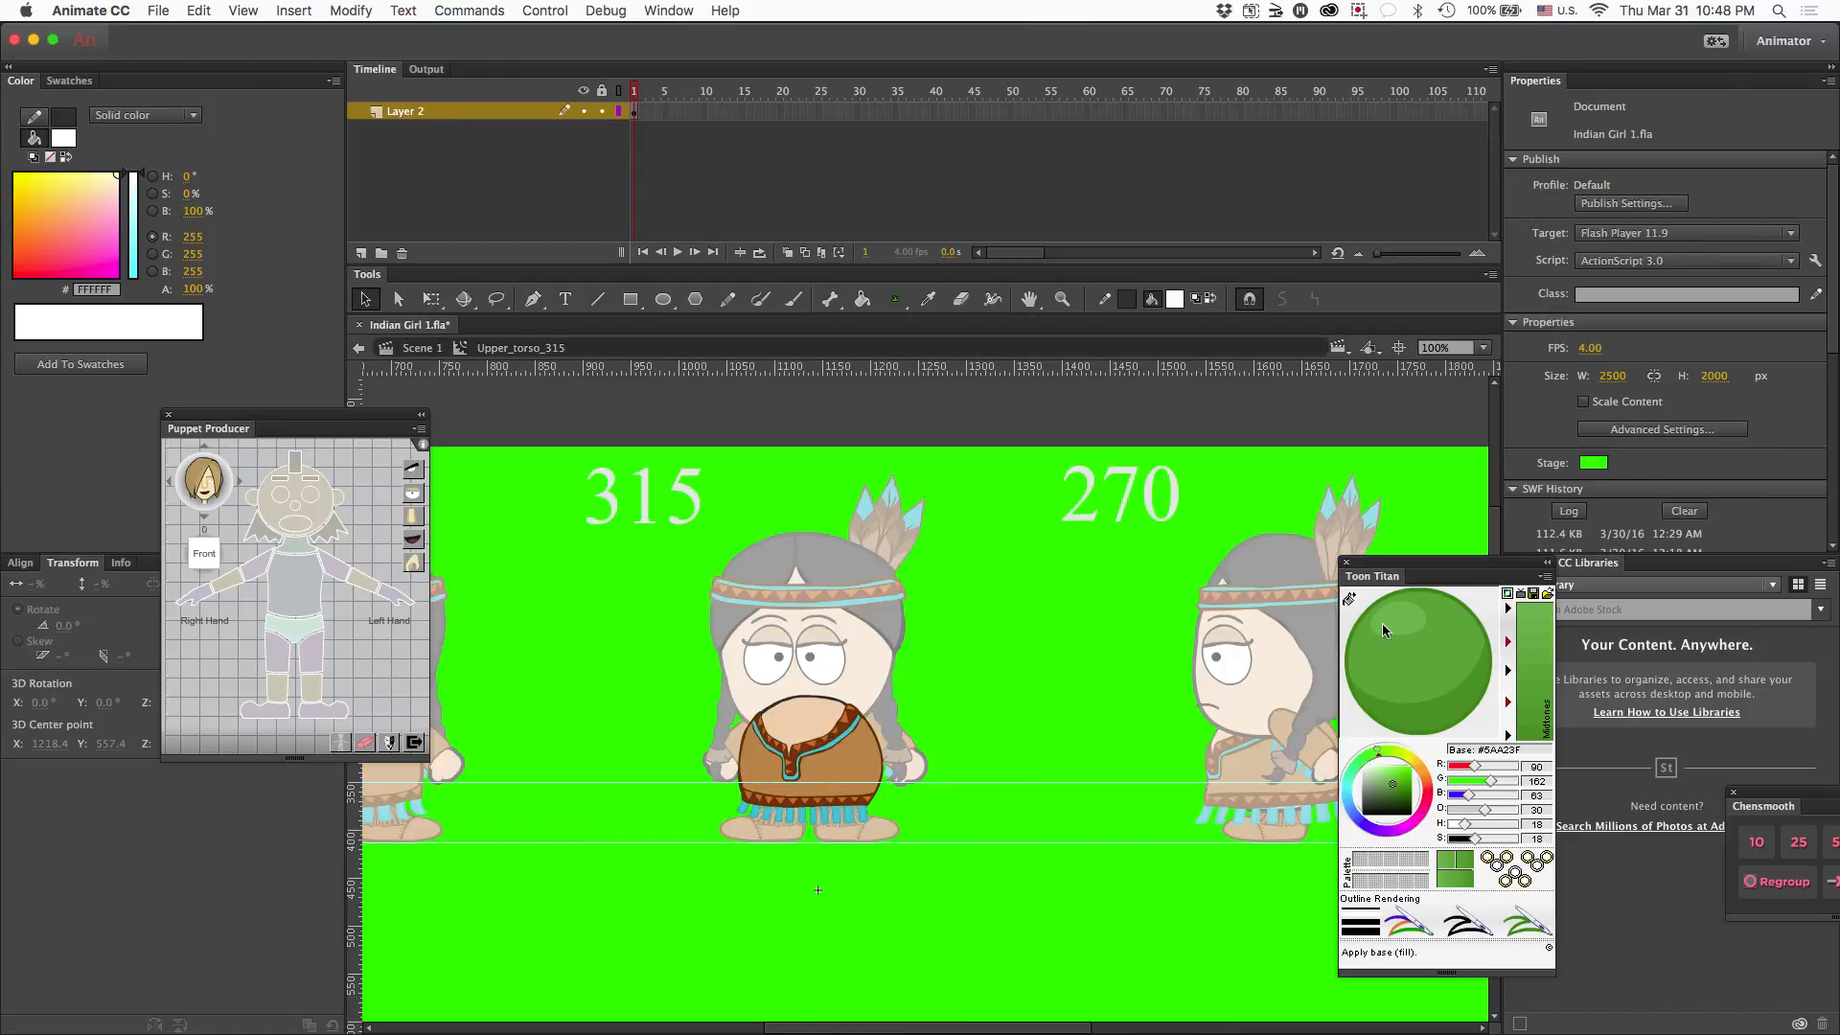
pyautogui.click(815, 714)
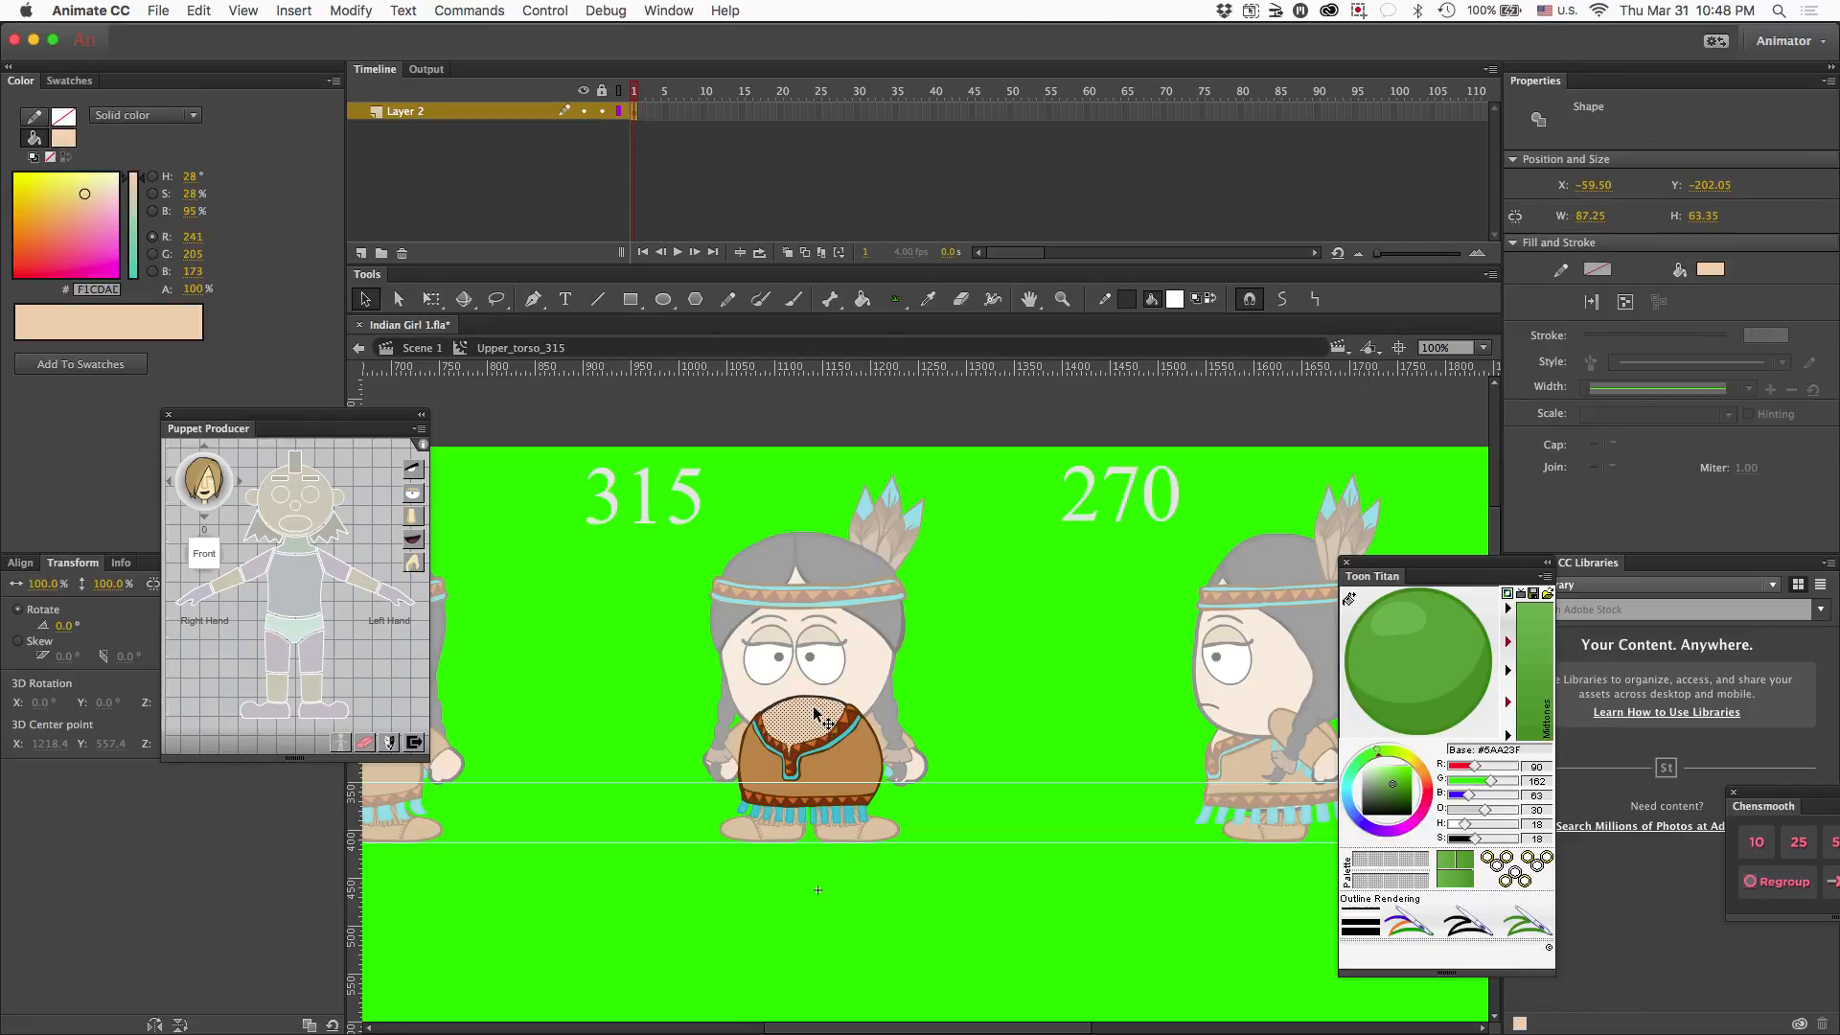
pyautogui.click(843, 778)
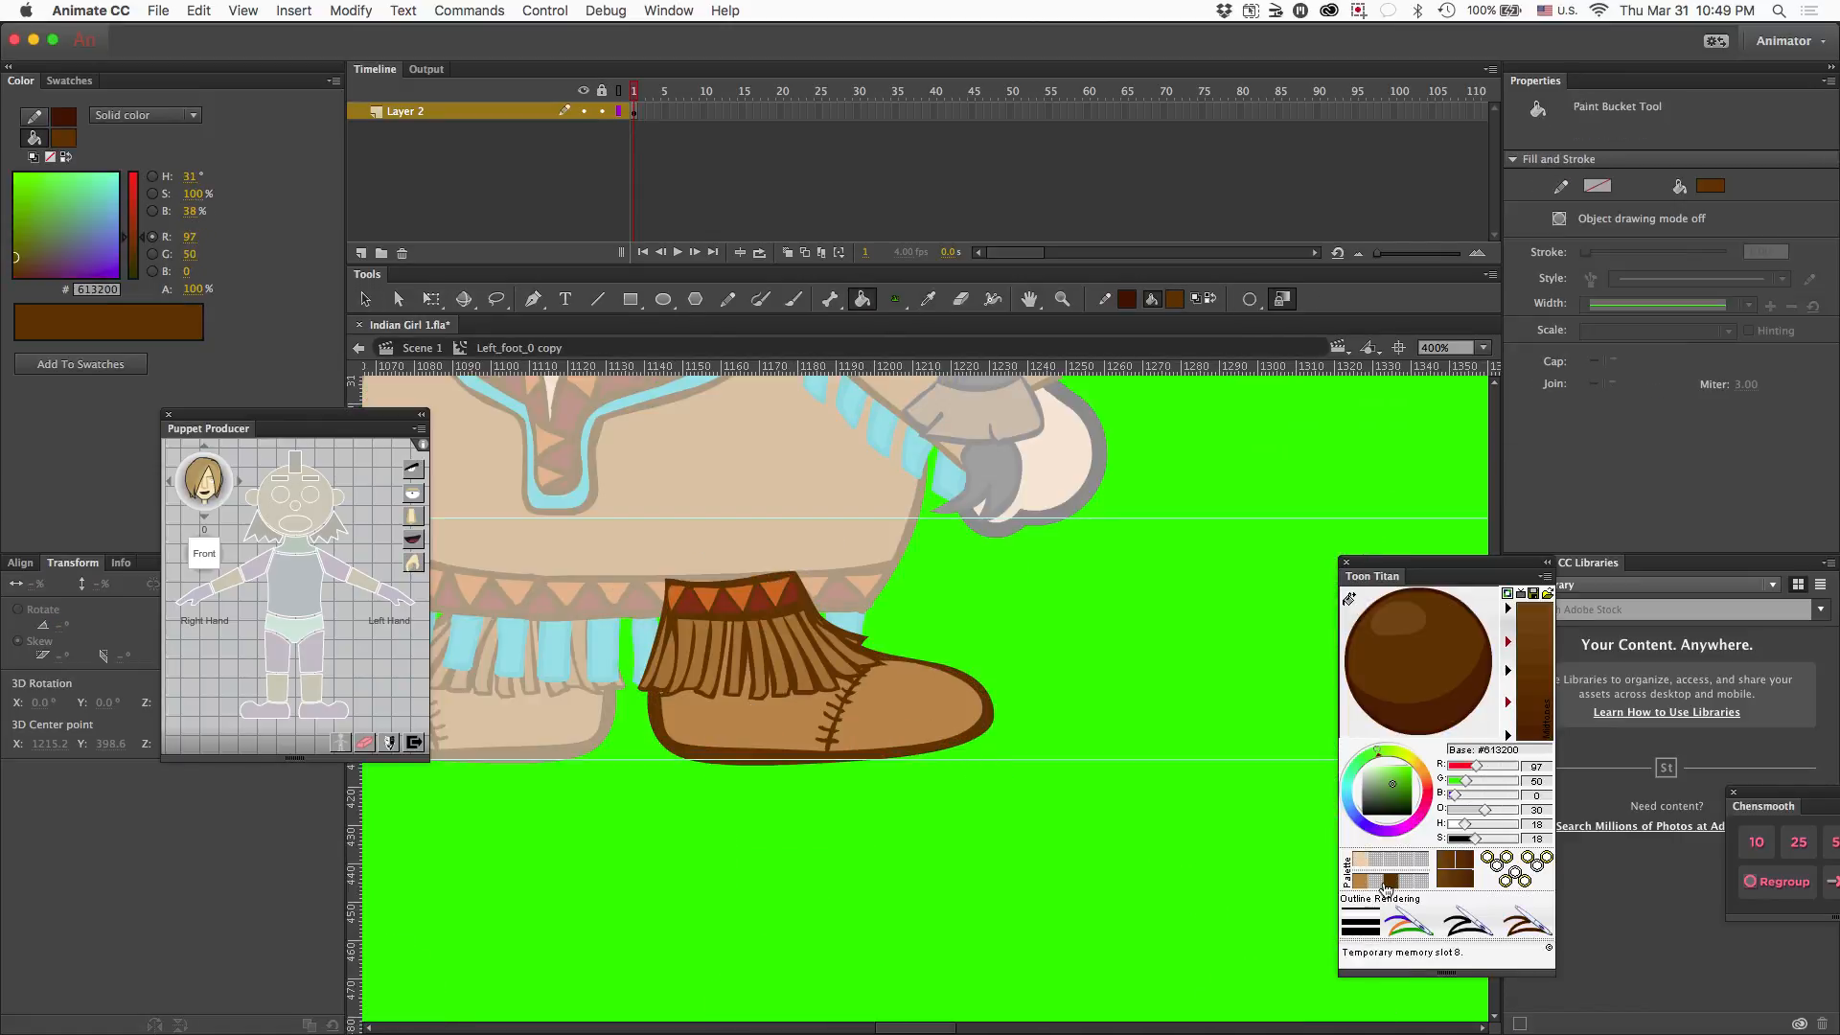
pyautogui.click(1397, 867)
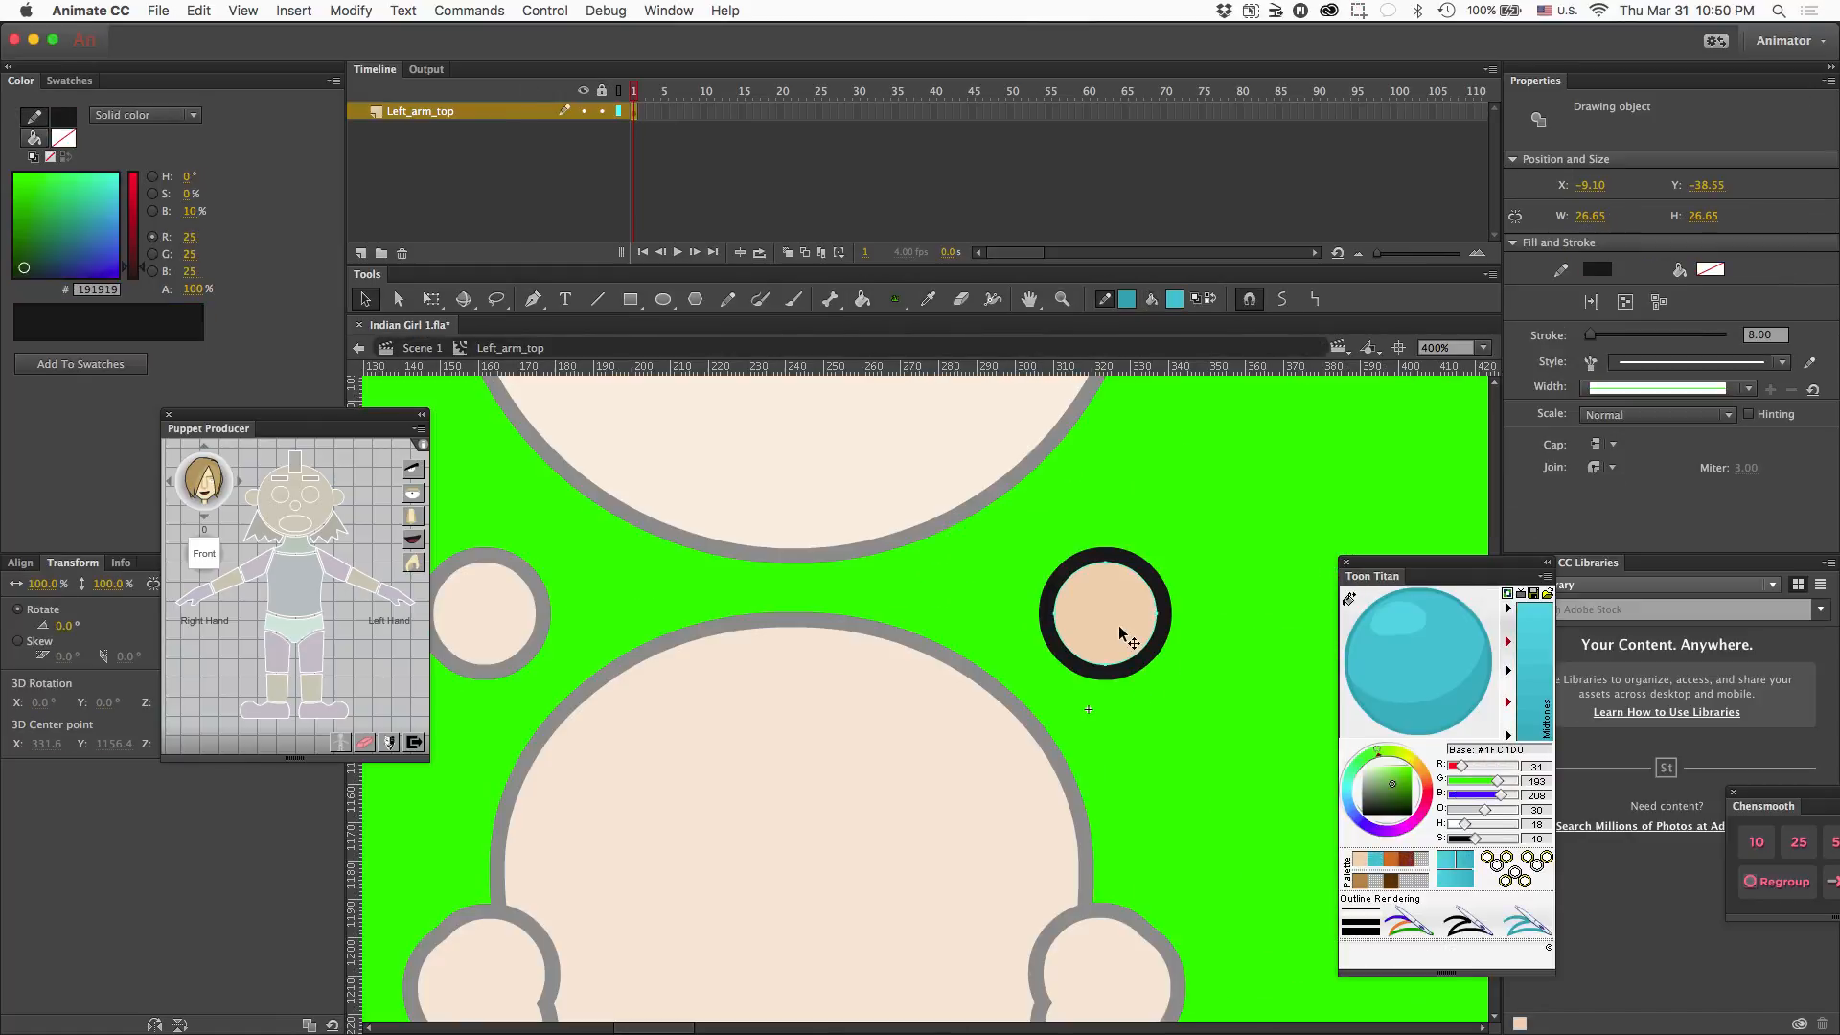
# - Open the shape modification options for the selected outline of the Left_arm_top circle
pyautogui.click(351, 10)
pyautogui.moveTo(397, 156)
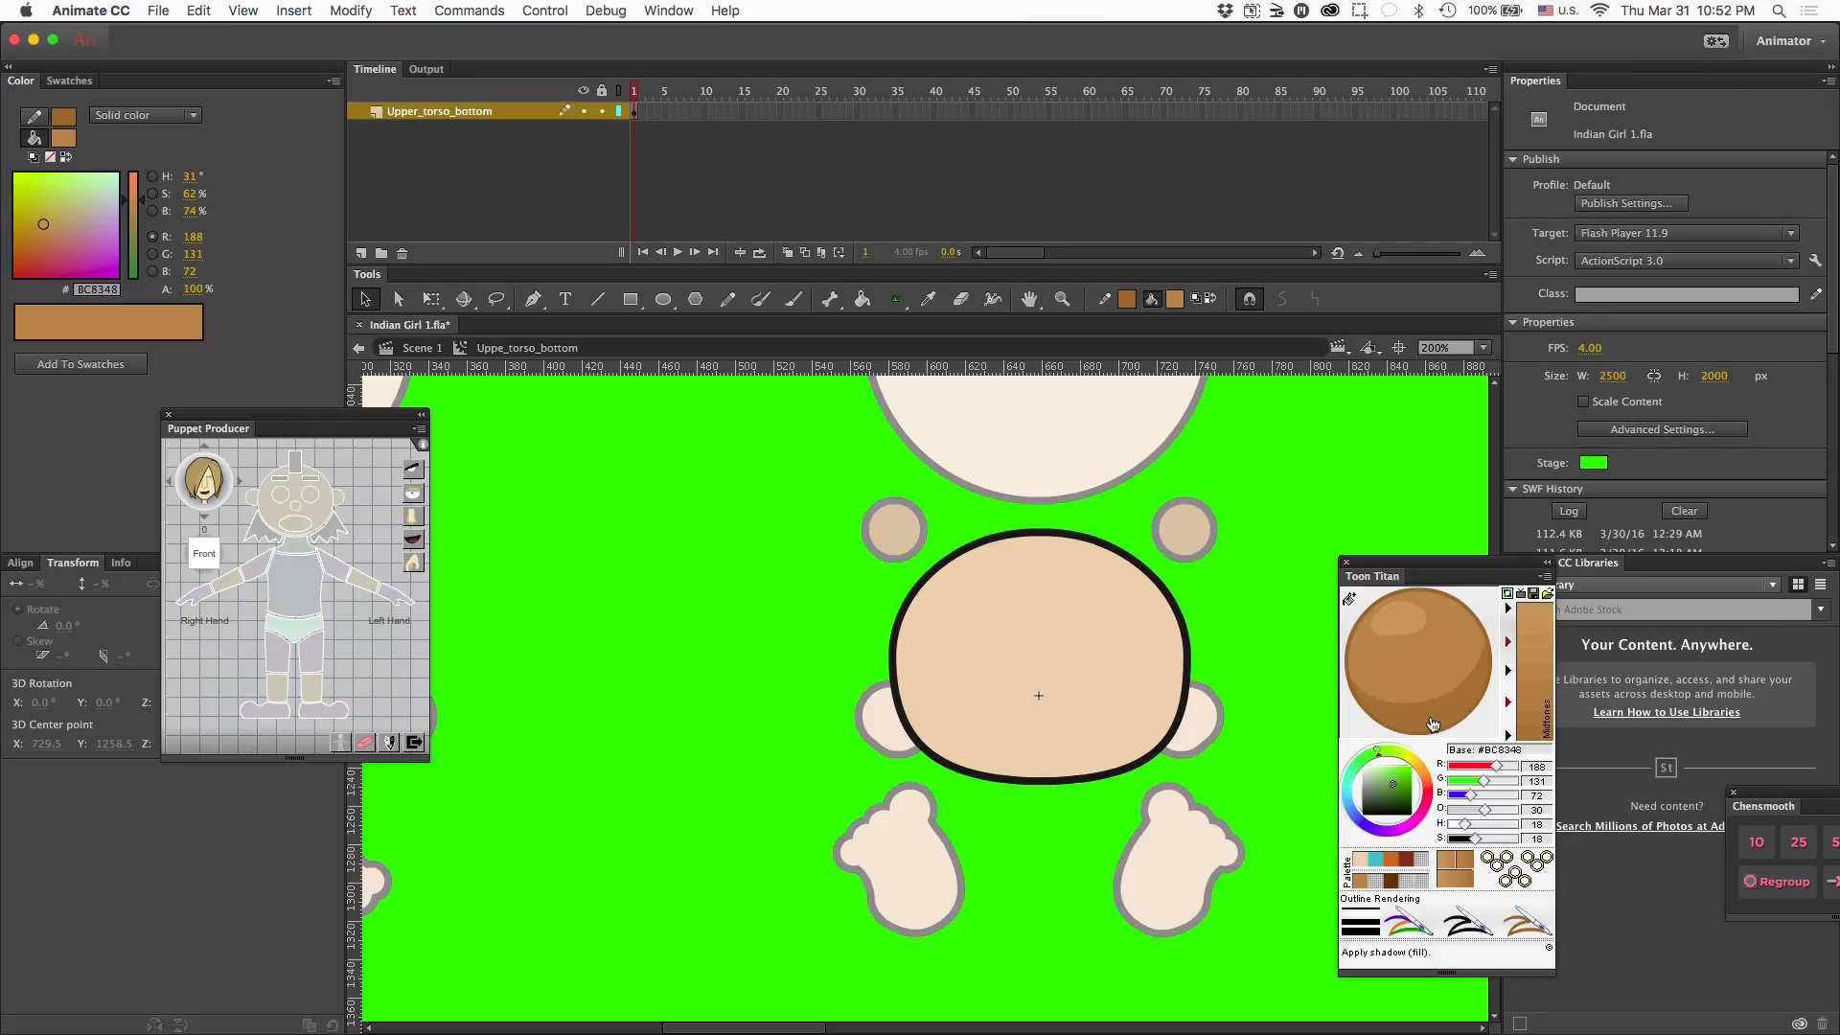
# - Fill the Bottom view's upper torso with the brown shadow colour #AA7136 from Toon Titan and return to Scene 1
pyautogui.click(1063, 699)
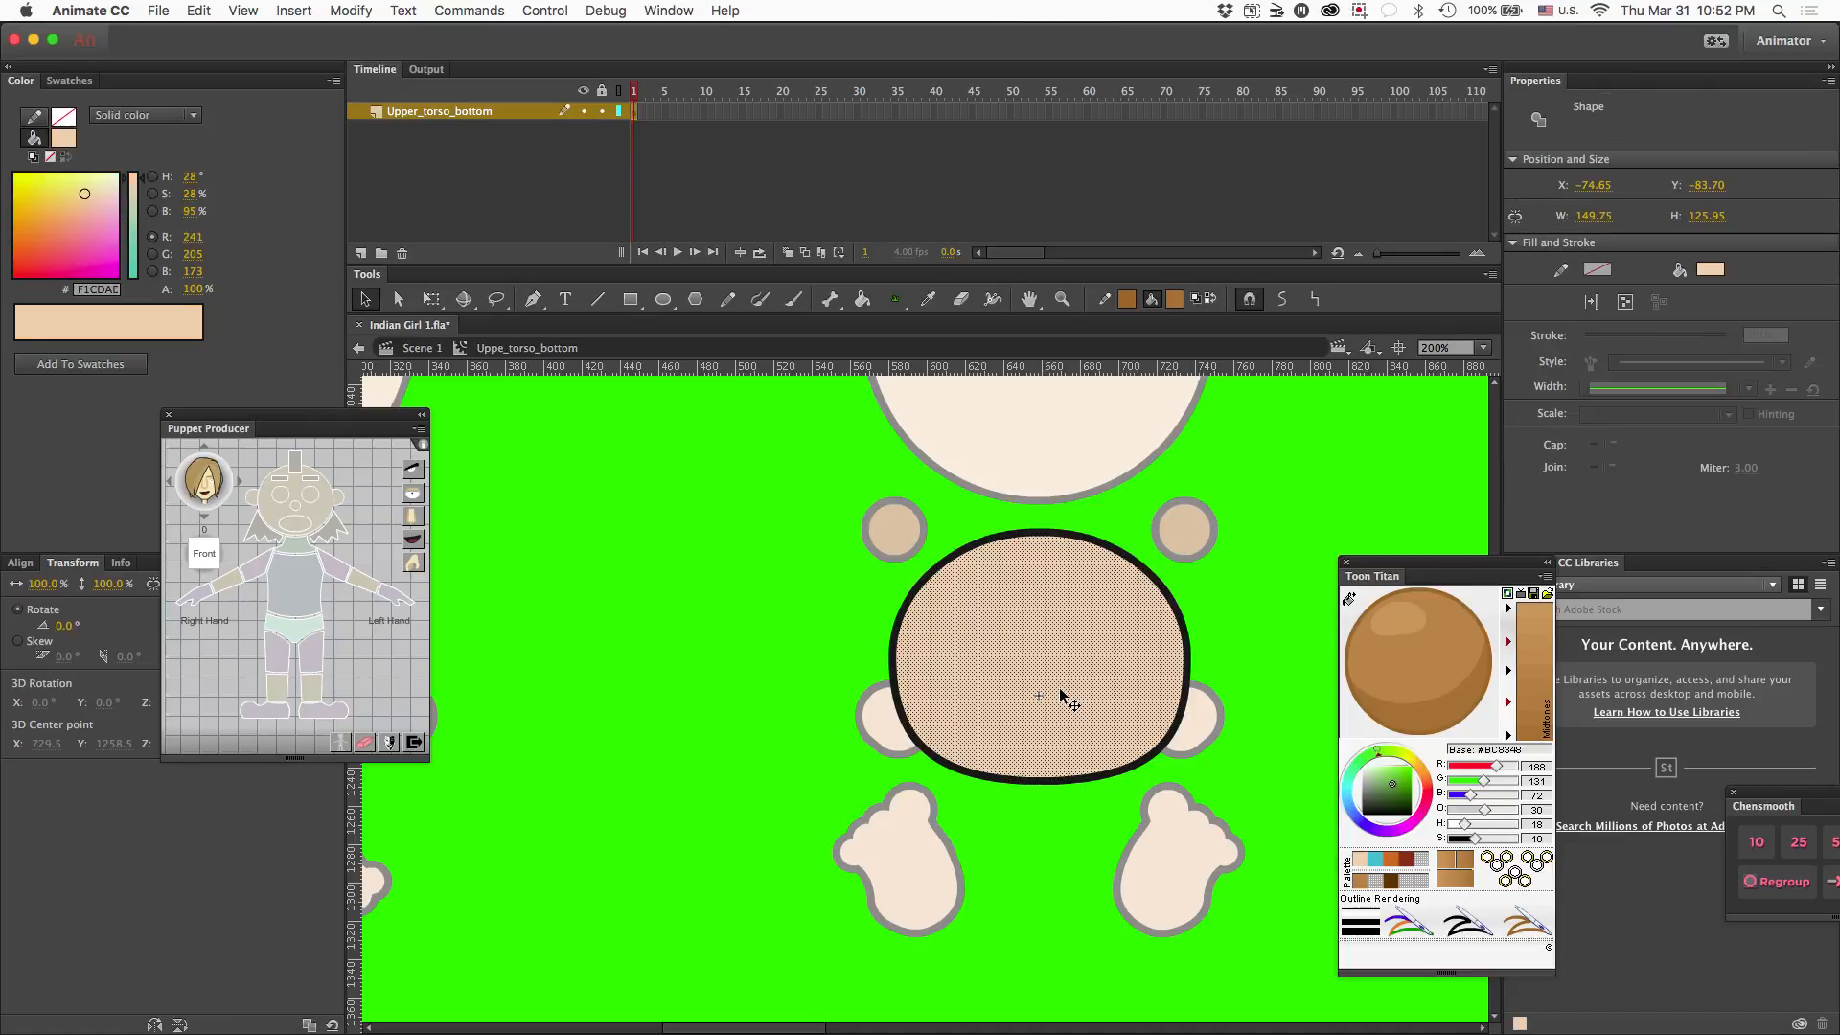
pyautogui.click(1427, 722)
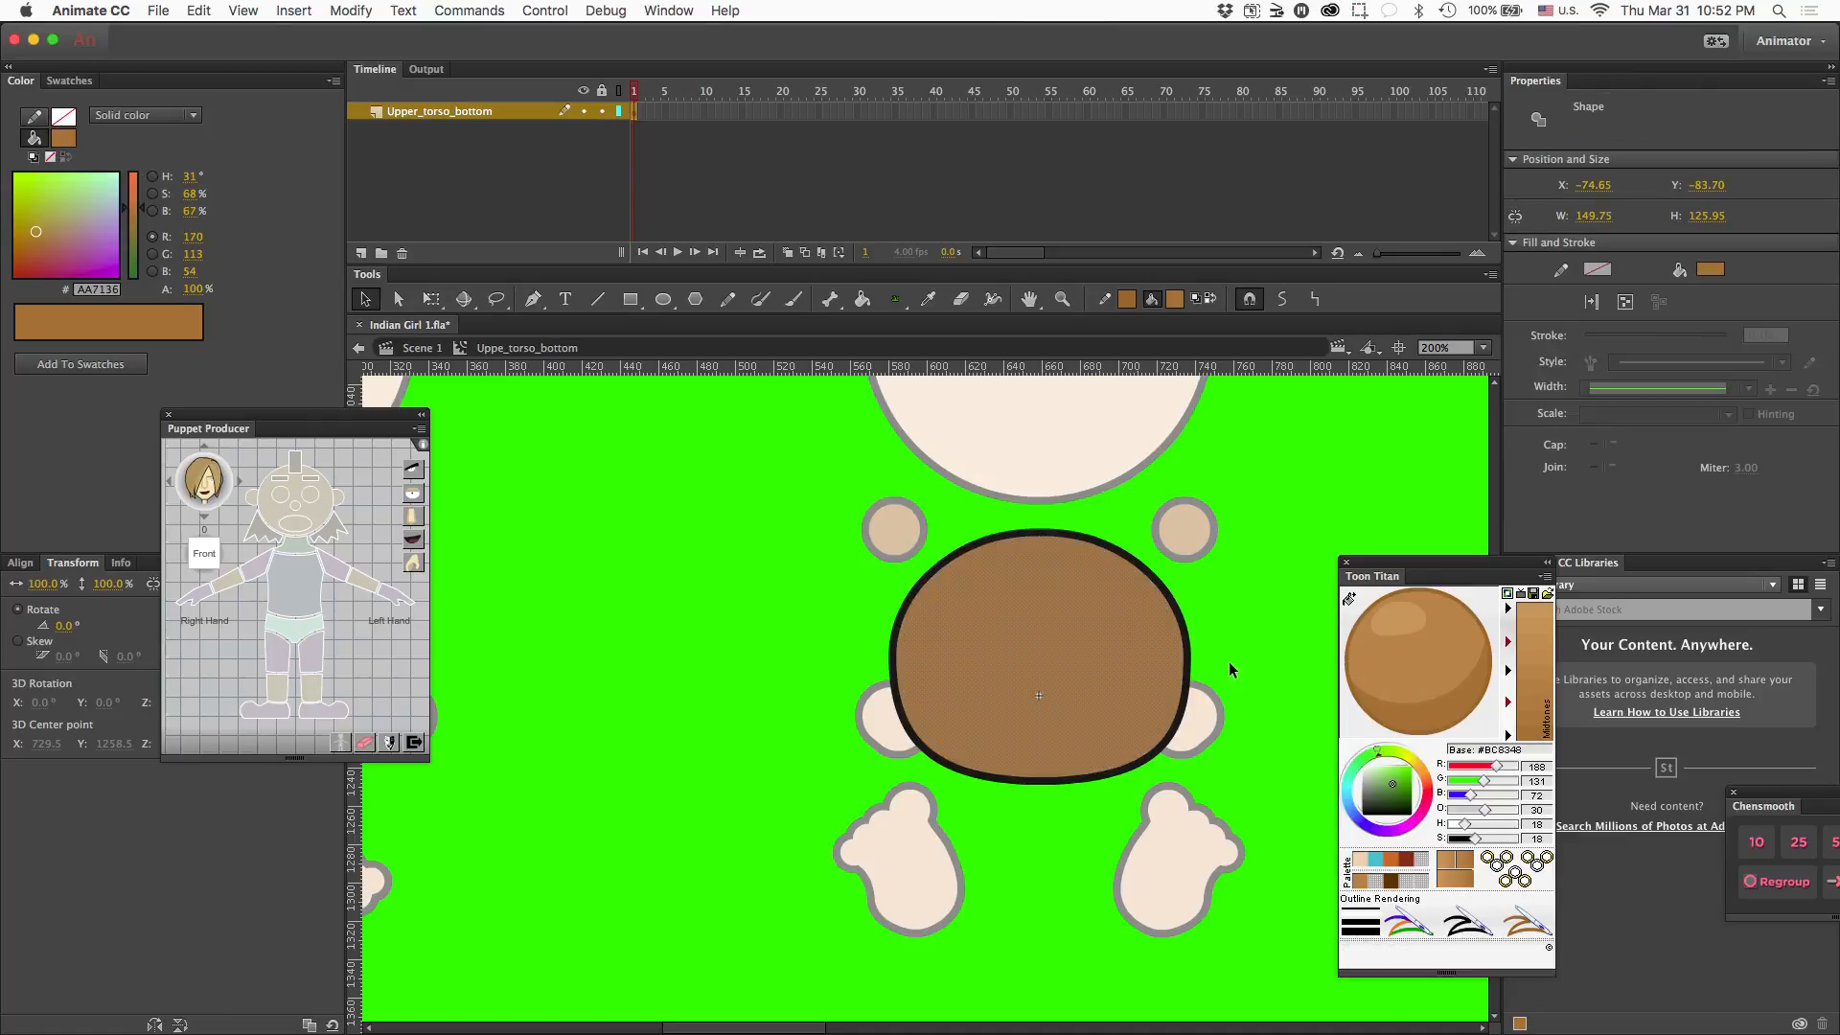
pyautogui.click(1223, 629)
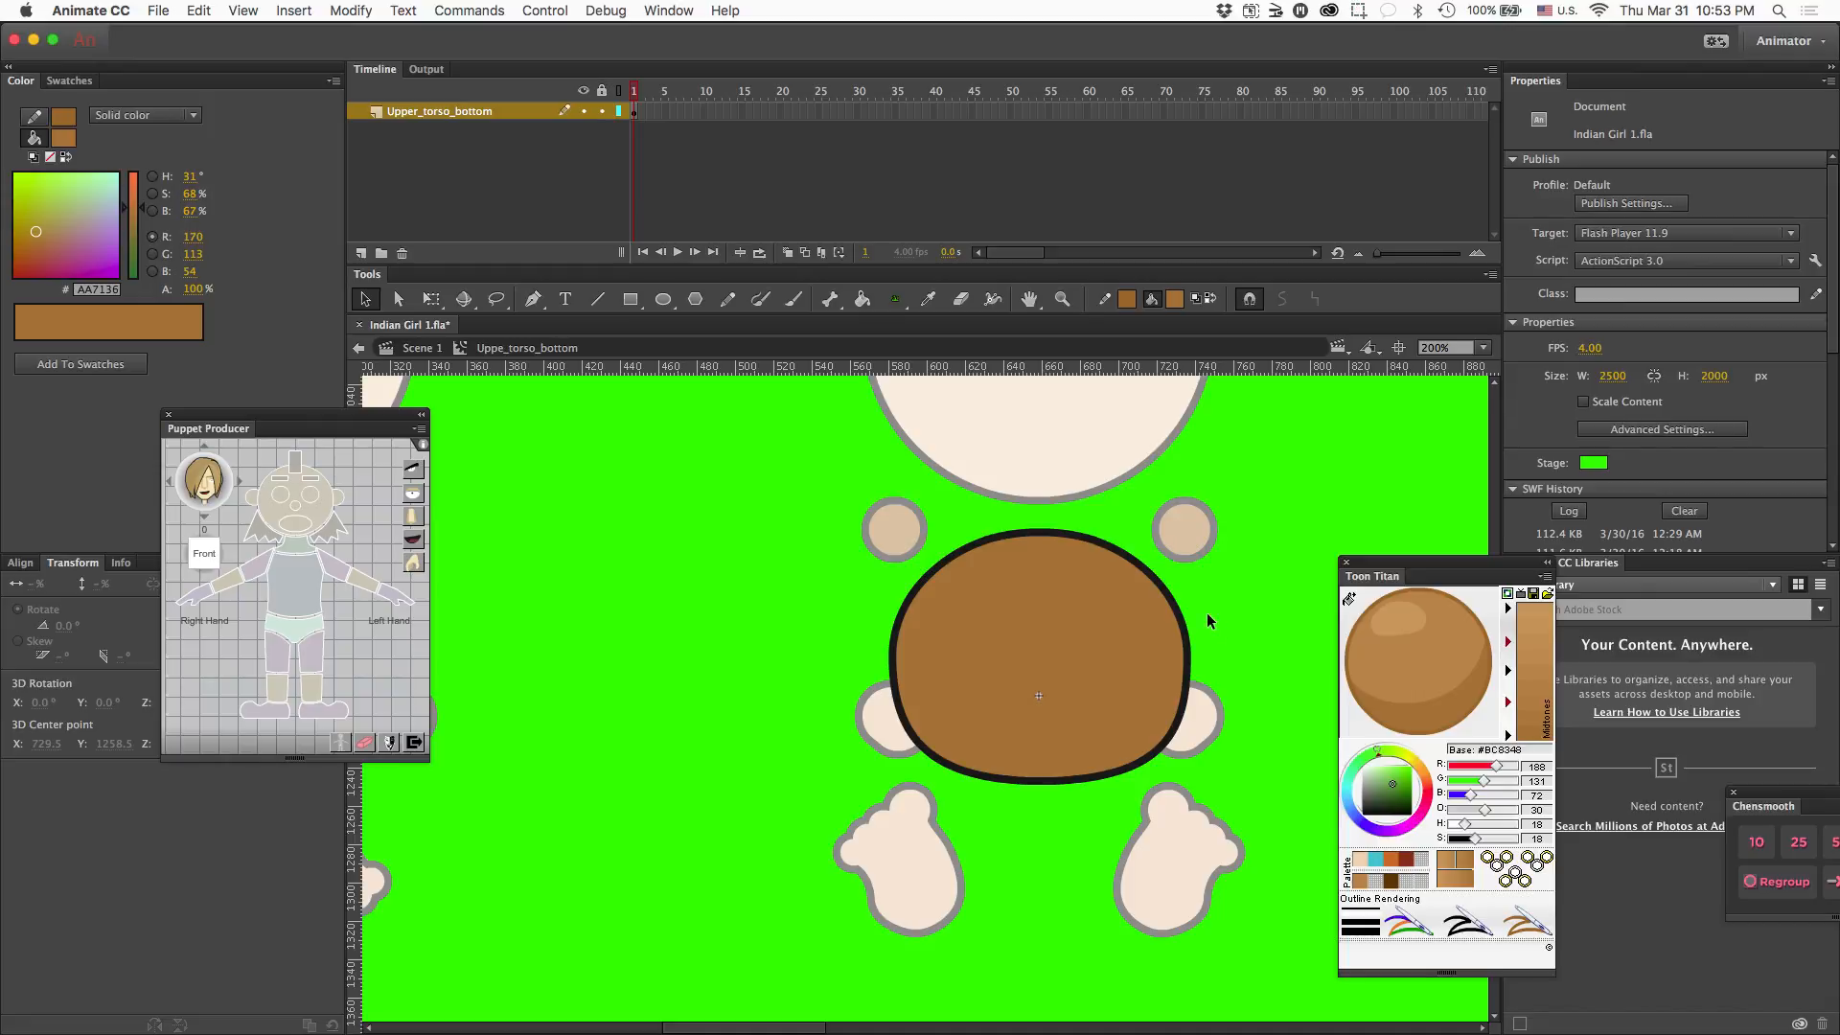
pyautogui.doubleClick(776, 670)
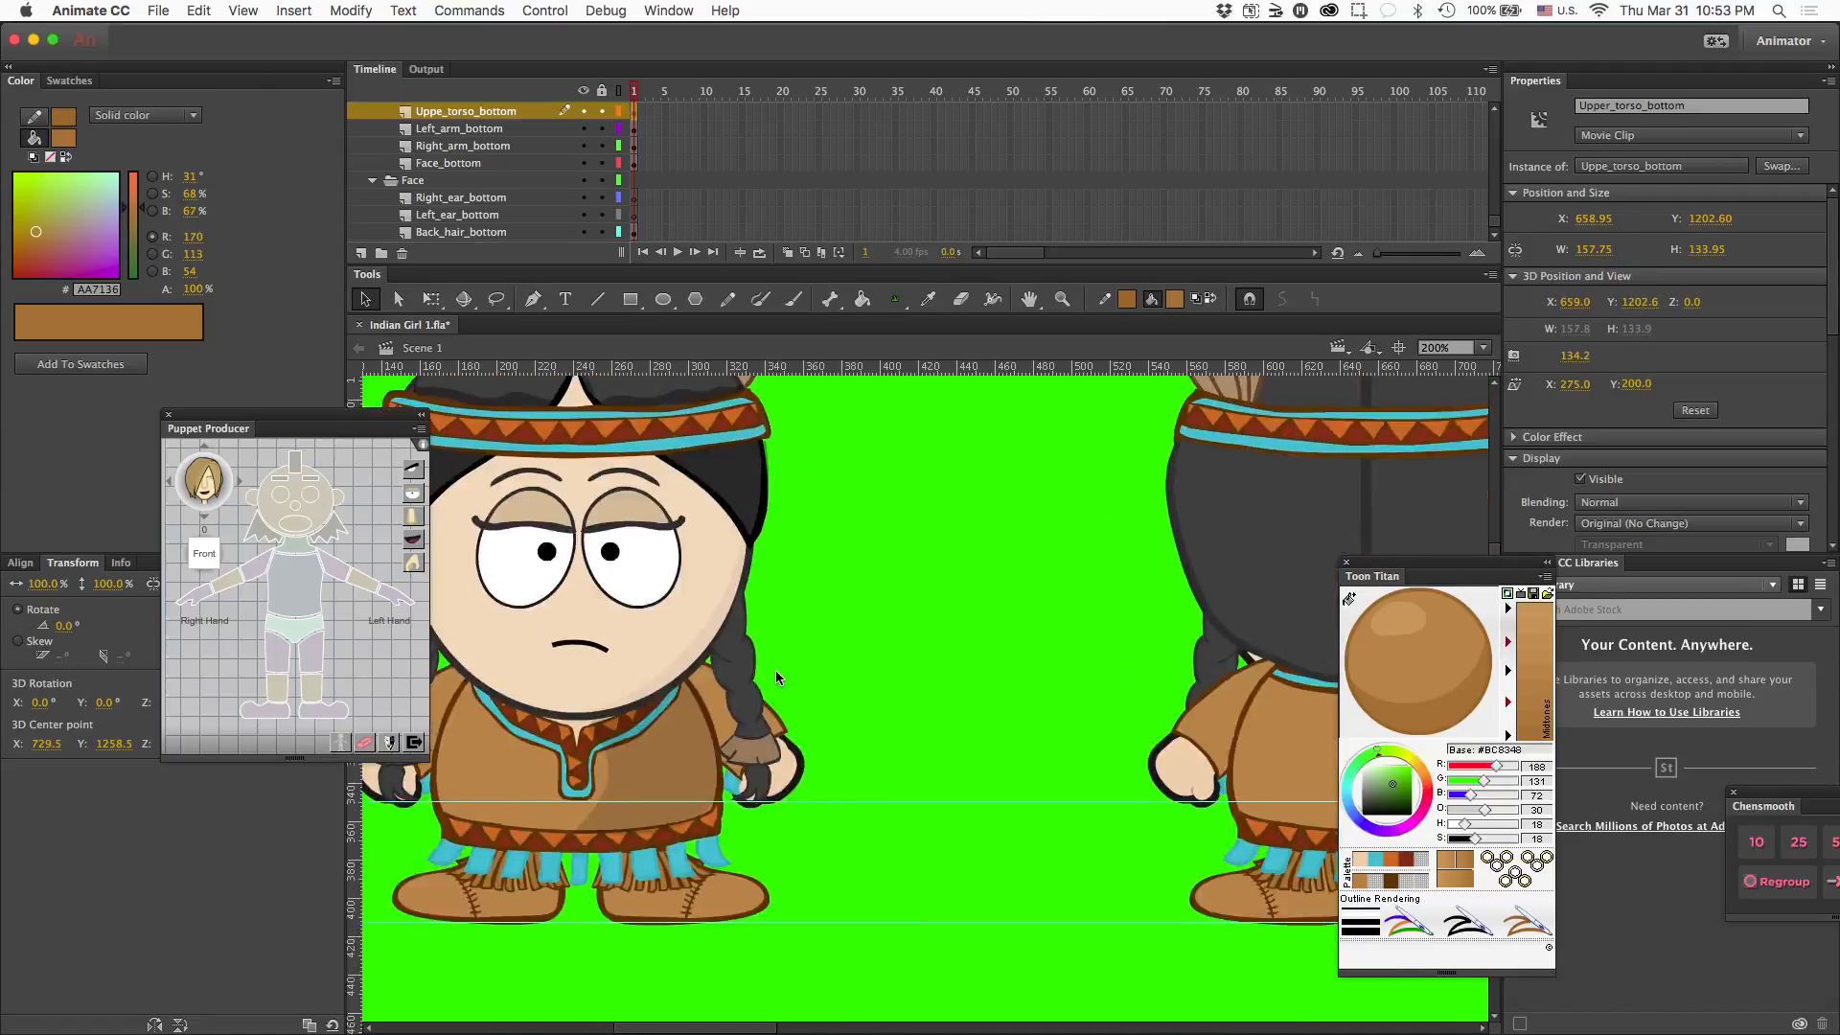
# - Sample the dark grey #3F3F3F fill from the Back_hair_180 symbol into the Toon Titan palette, then return to Scene 1
pyautogui.scroll(5, 790, 671)
pyautogui.hscroll(10, 805, 673)
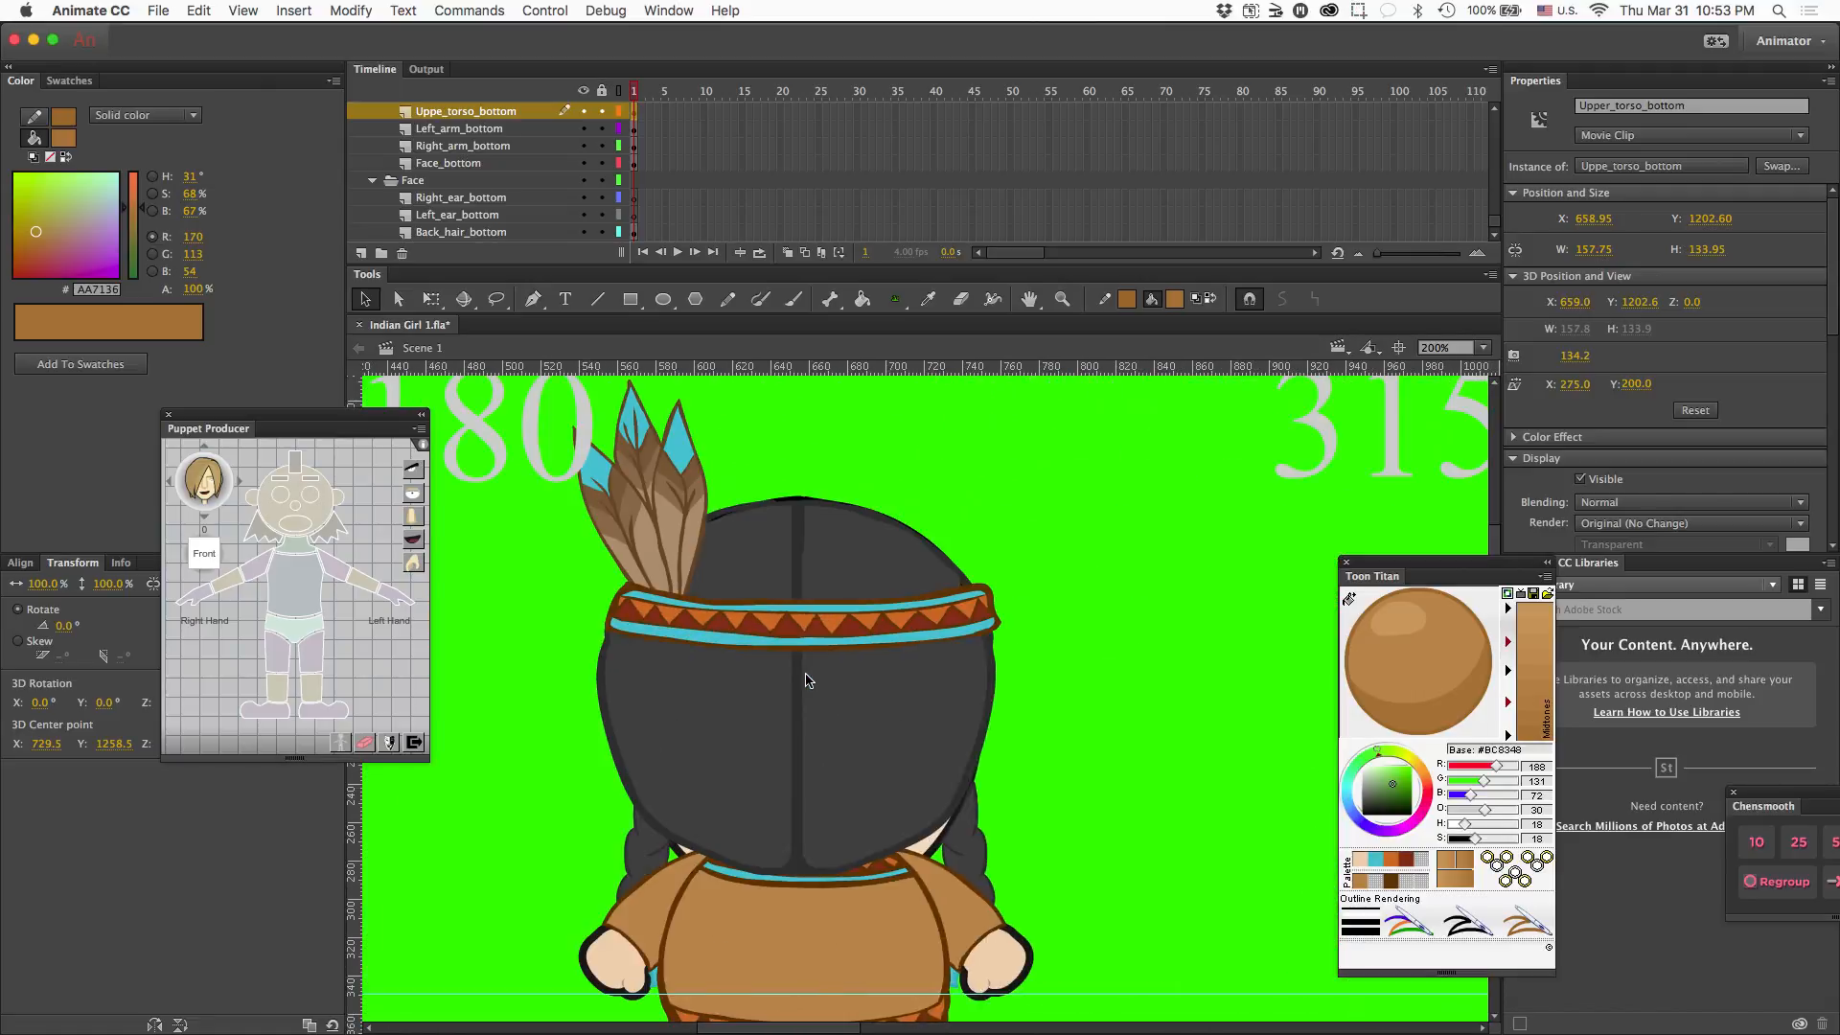
pyautogui.doubleClick(873, 724)
pyautogui.click(873, 722)
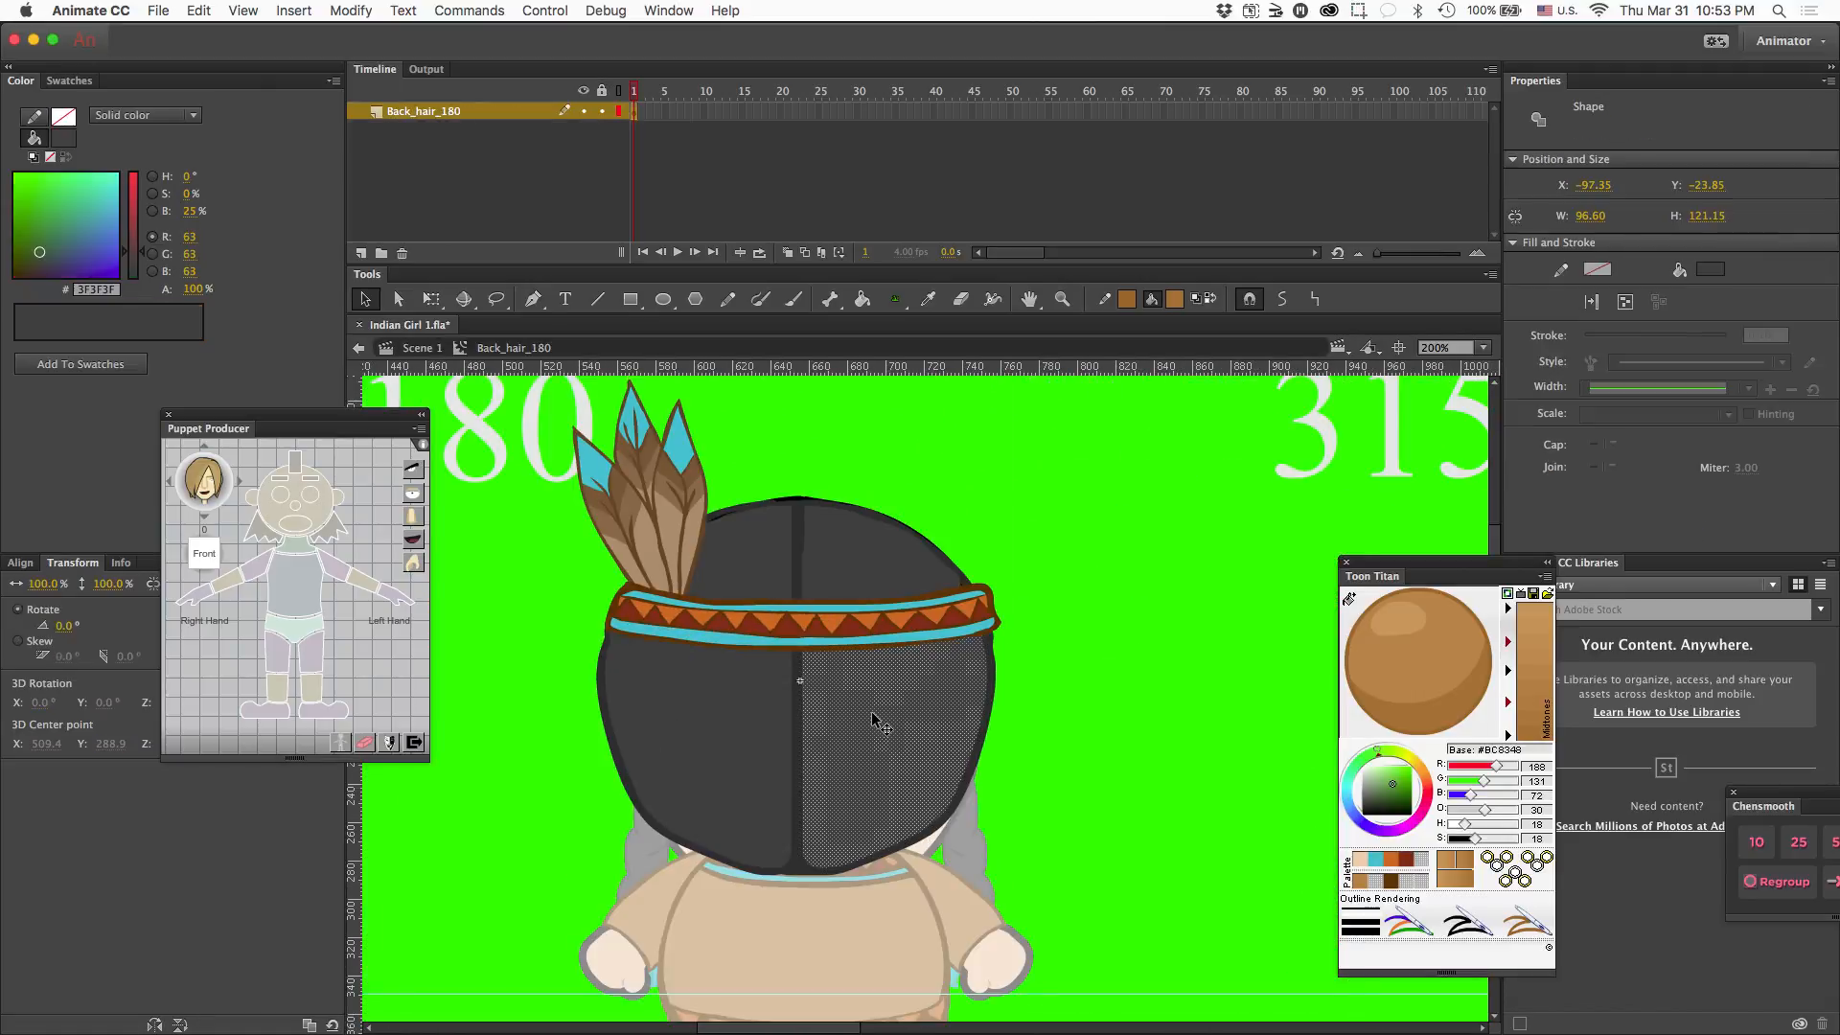
pyautogui.press('i')
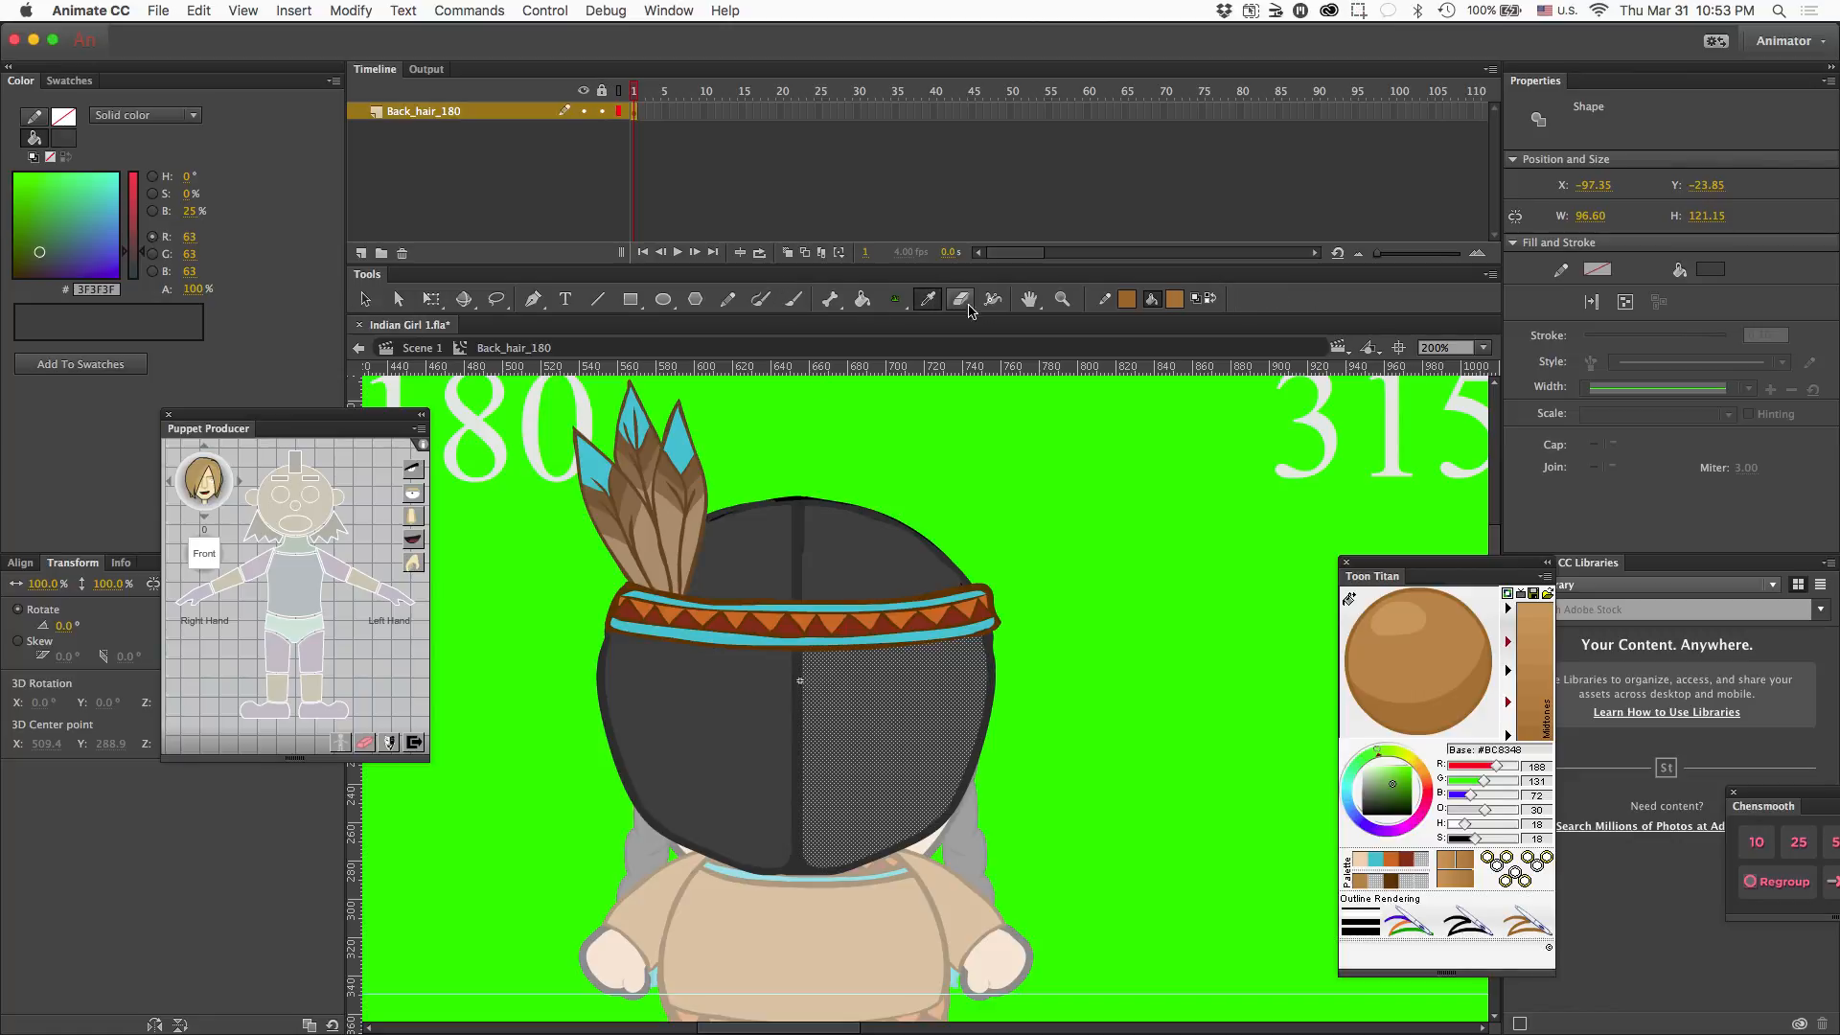
pyautogui.click(874, 717)
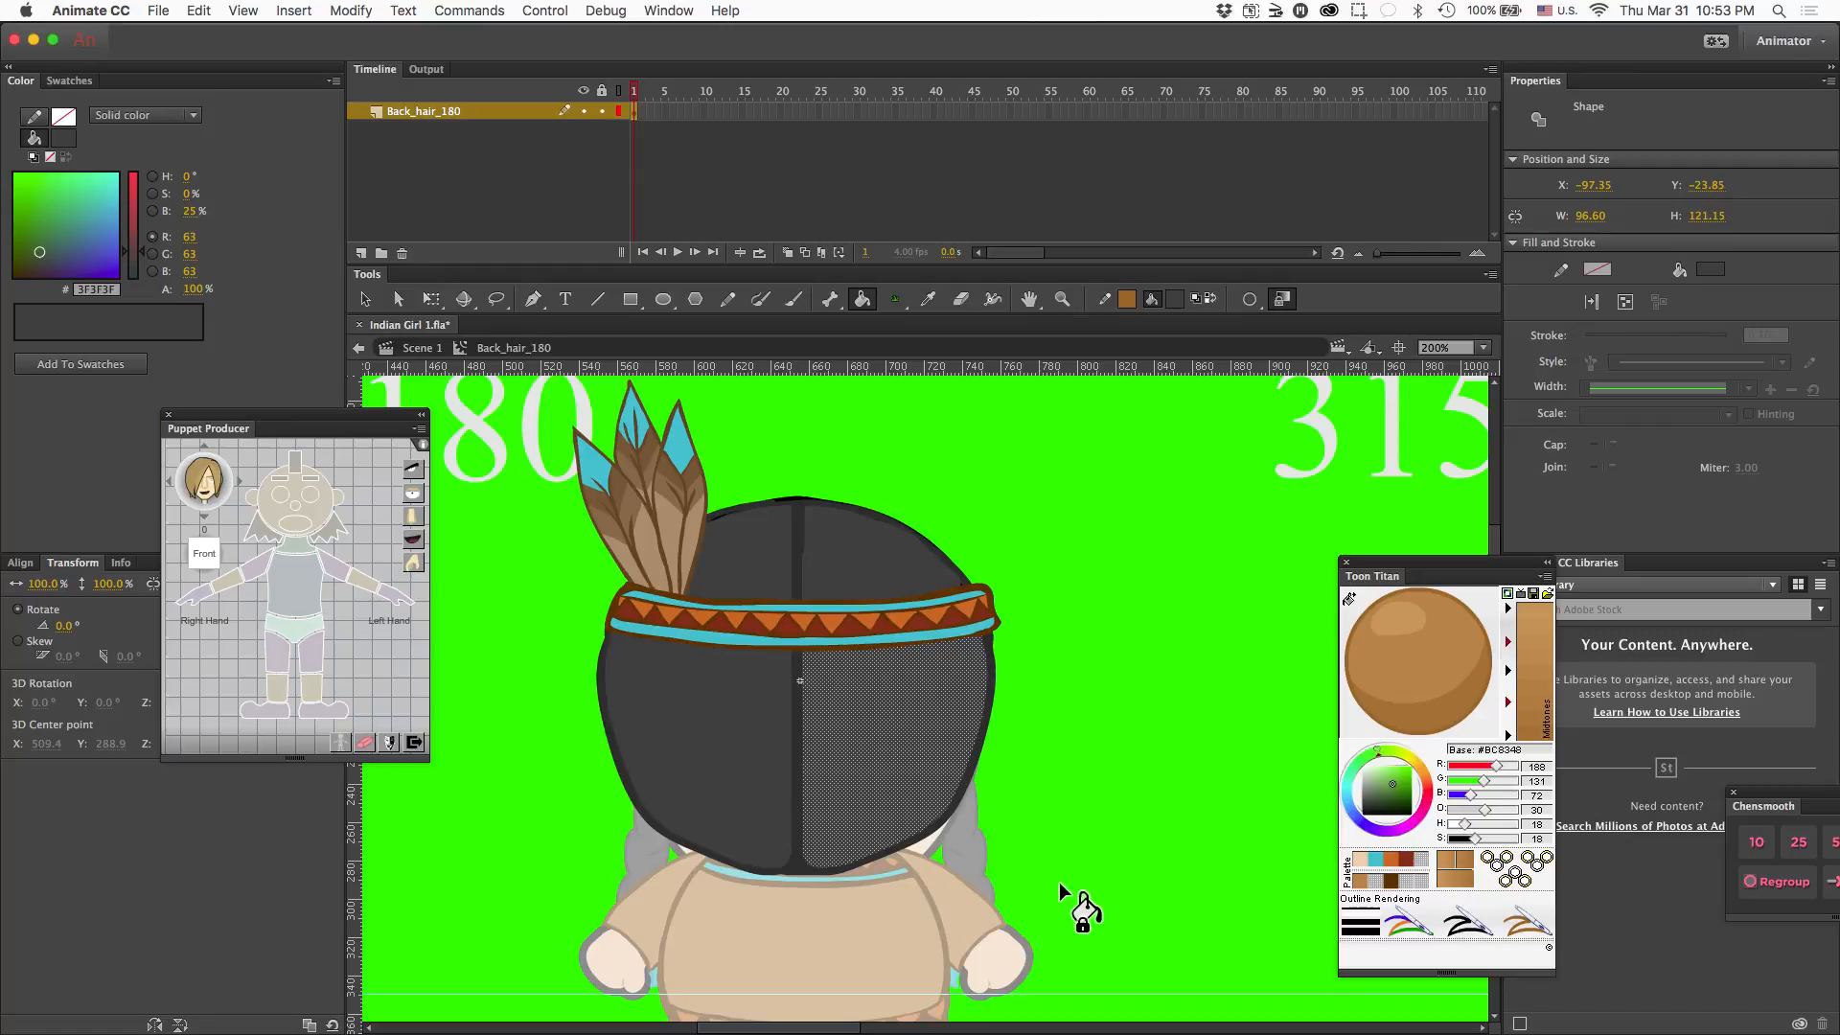
pyautogui.click(1440, 864)
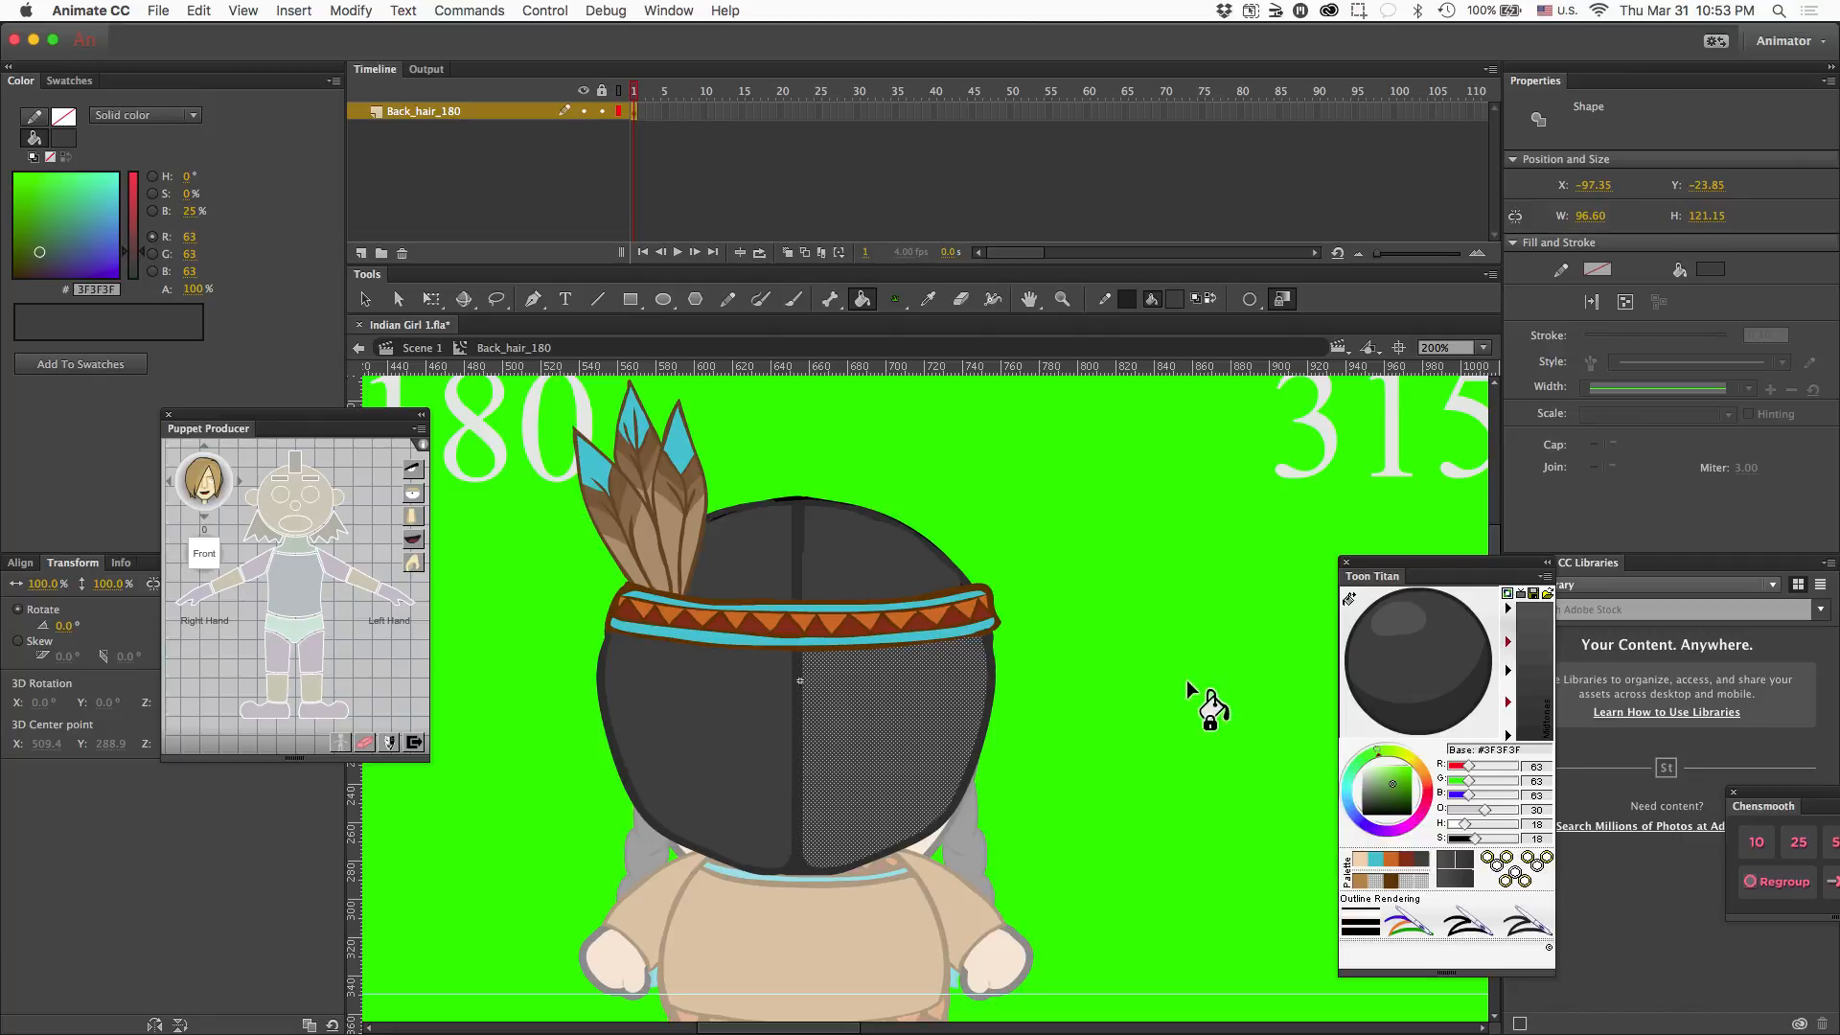
pyautogui.press('v')
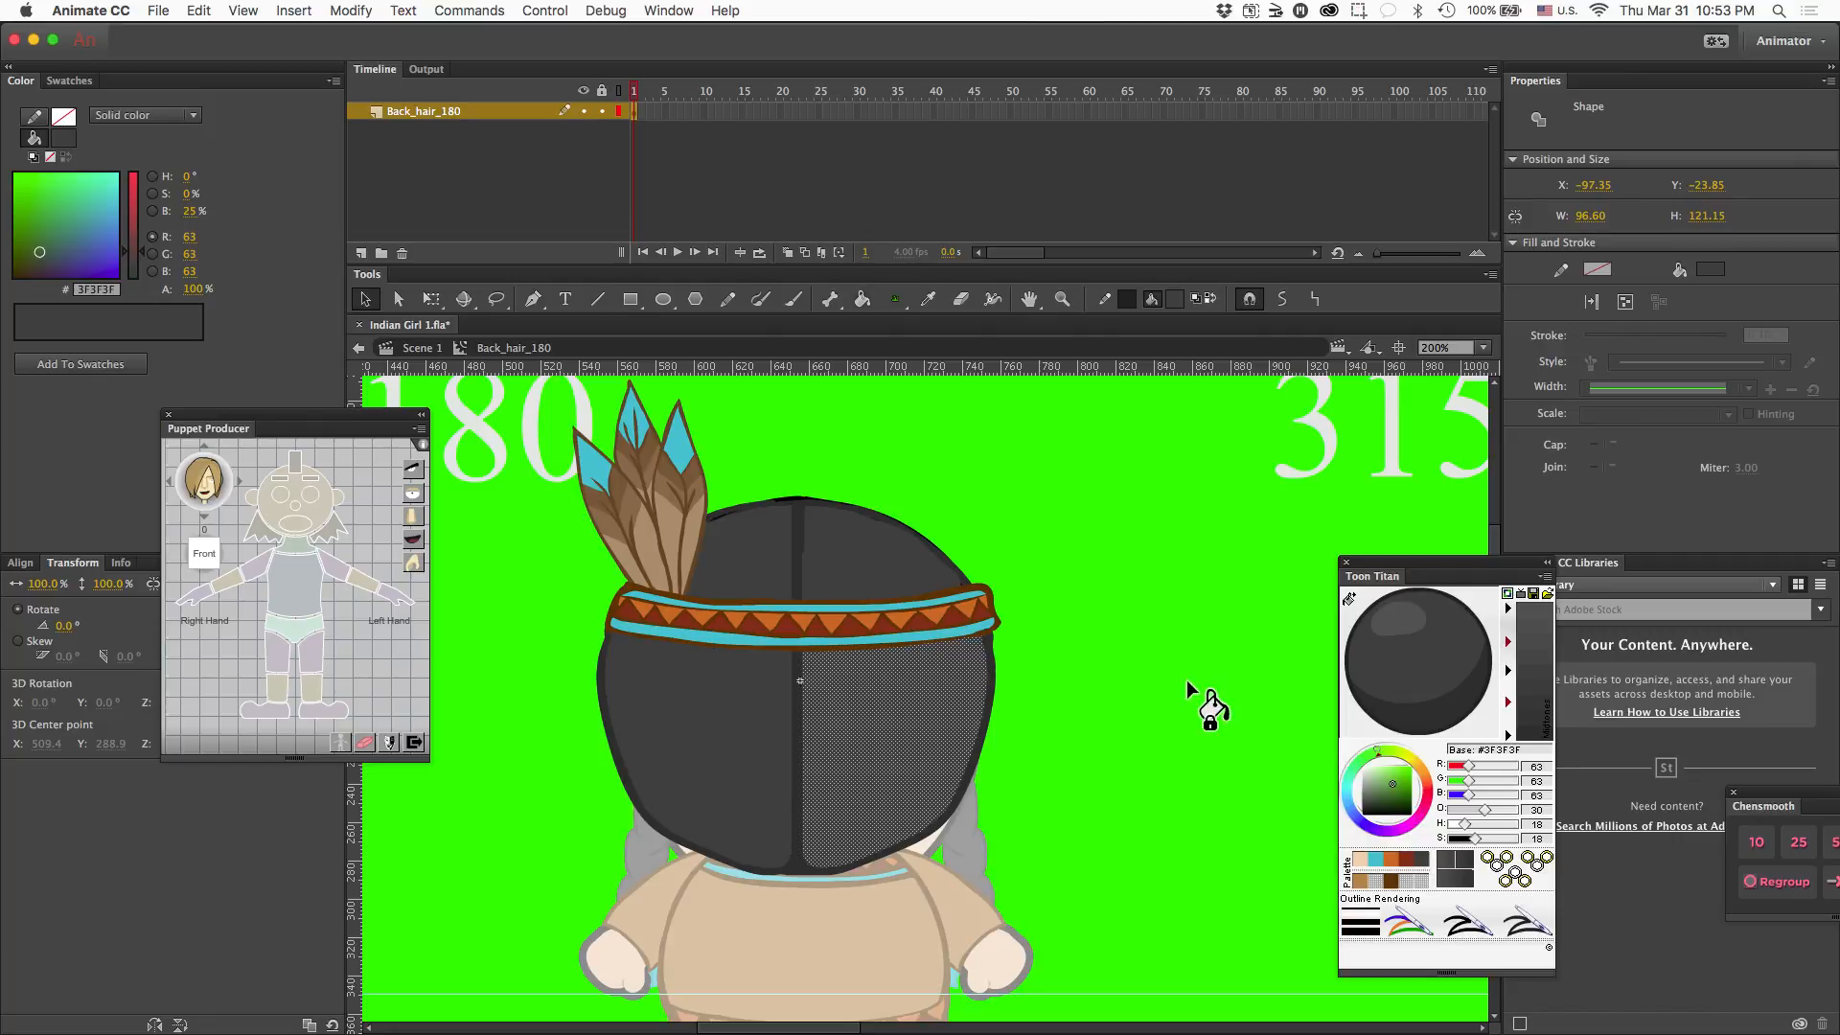
pyautogui.doubleClick(1186, 681)
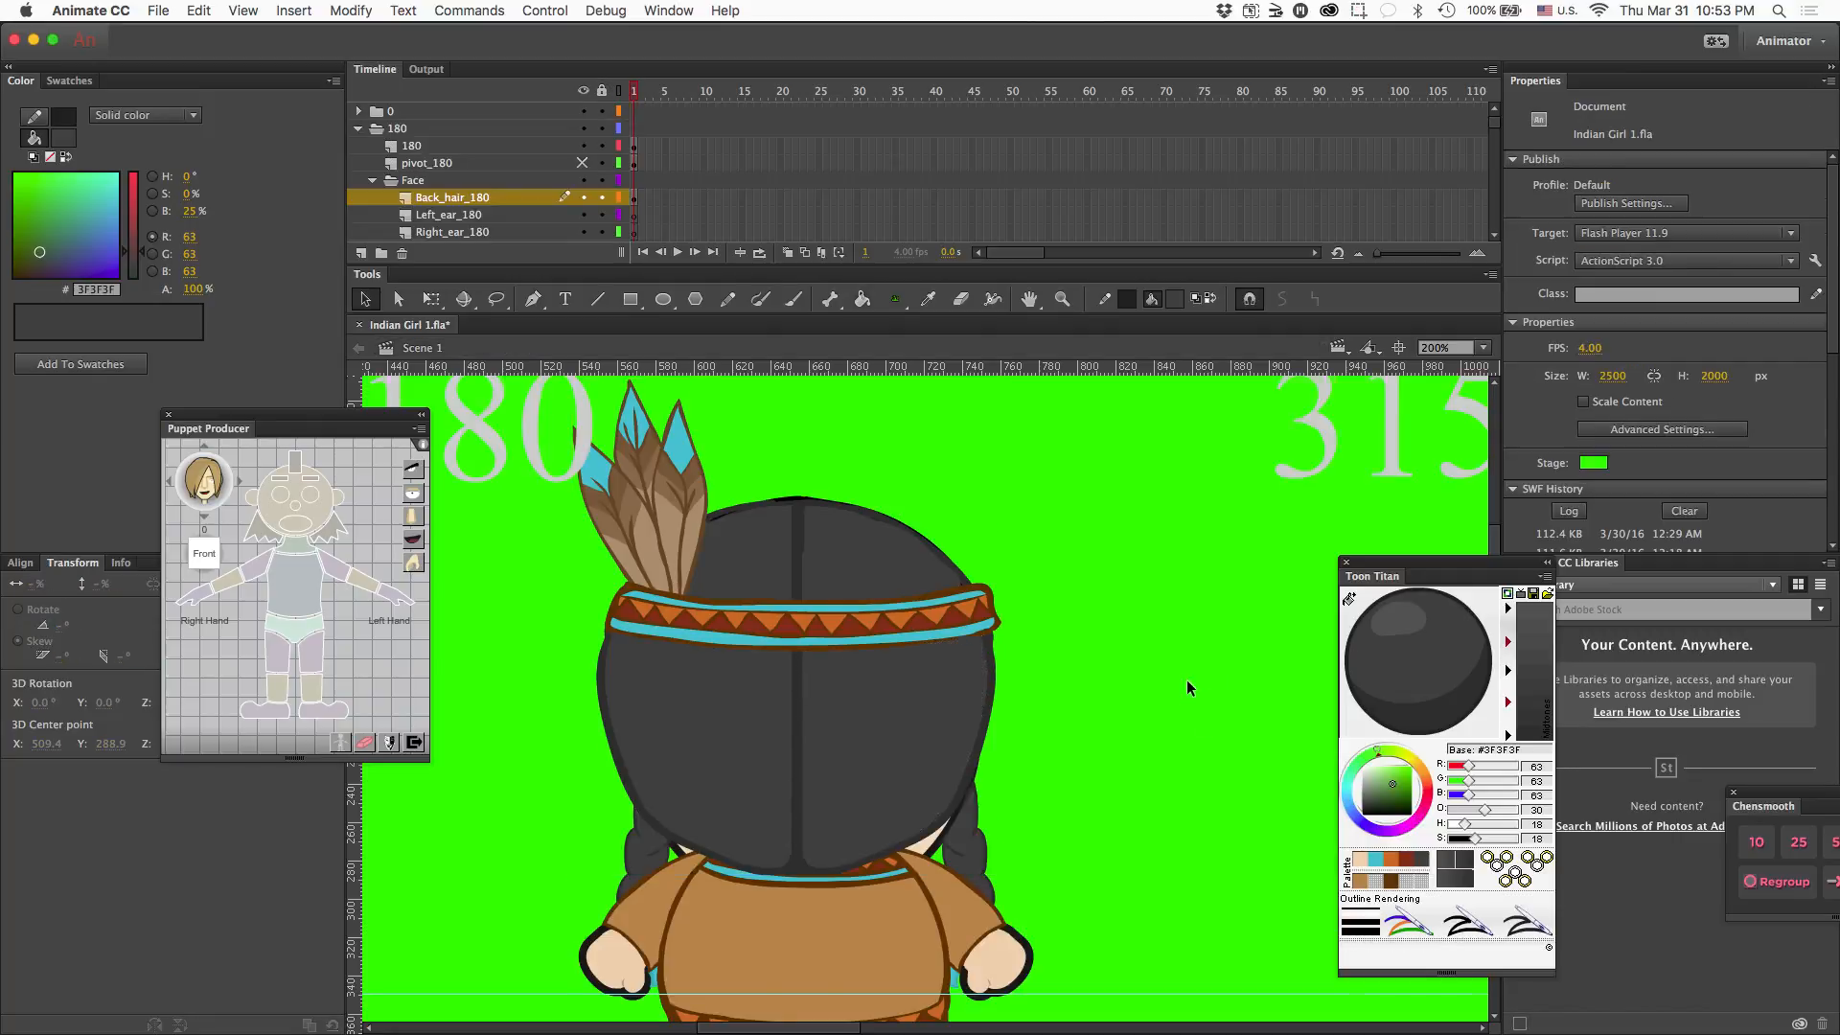
# - Review the recoloured Bottom view parts and compare them with the finished 0 and 180 character views
pyautogui.scroll(-10, 1174, 747)
pyautogui.scroll(-15, 1169, 768)
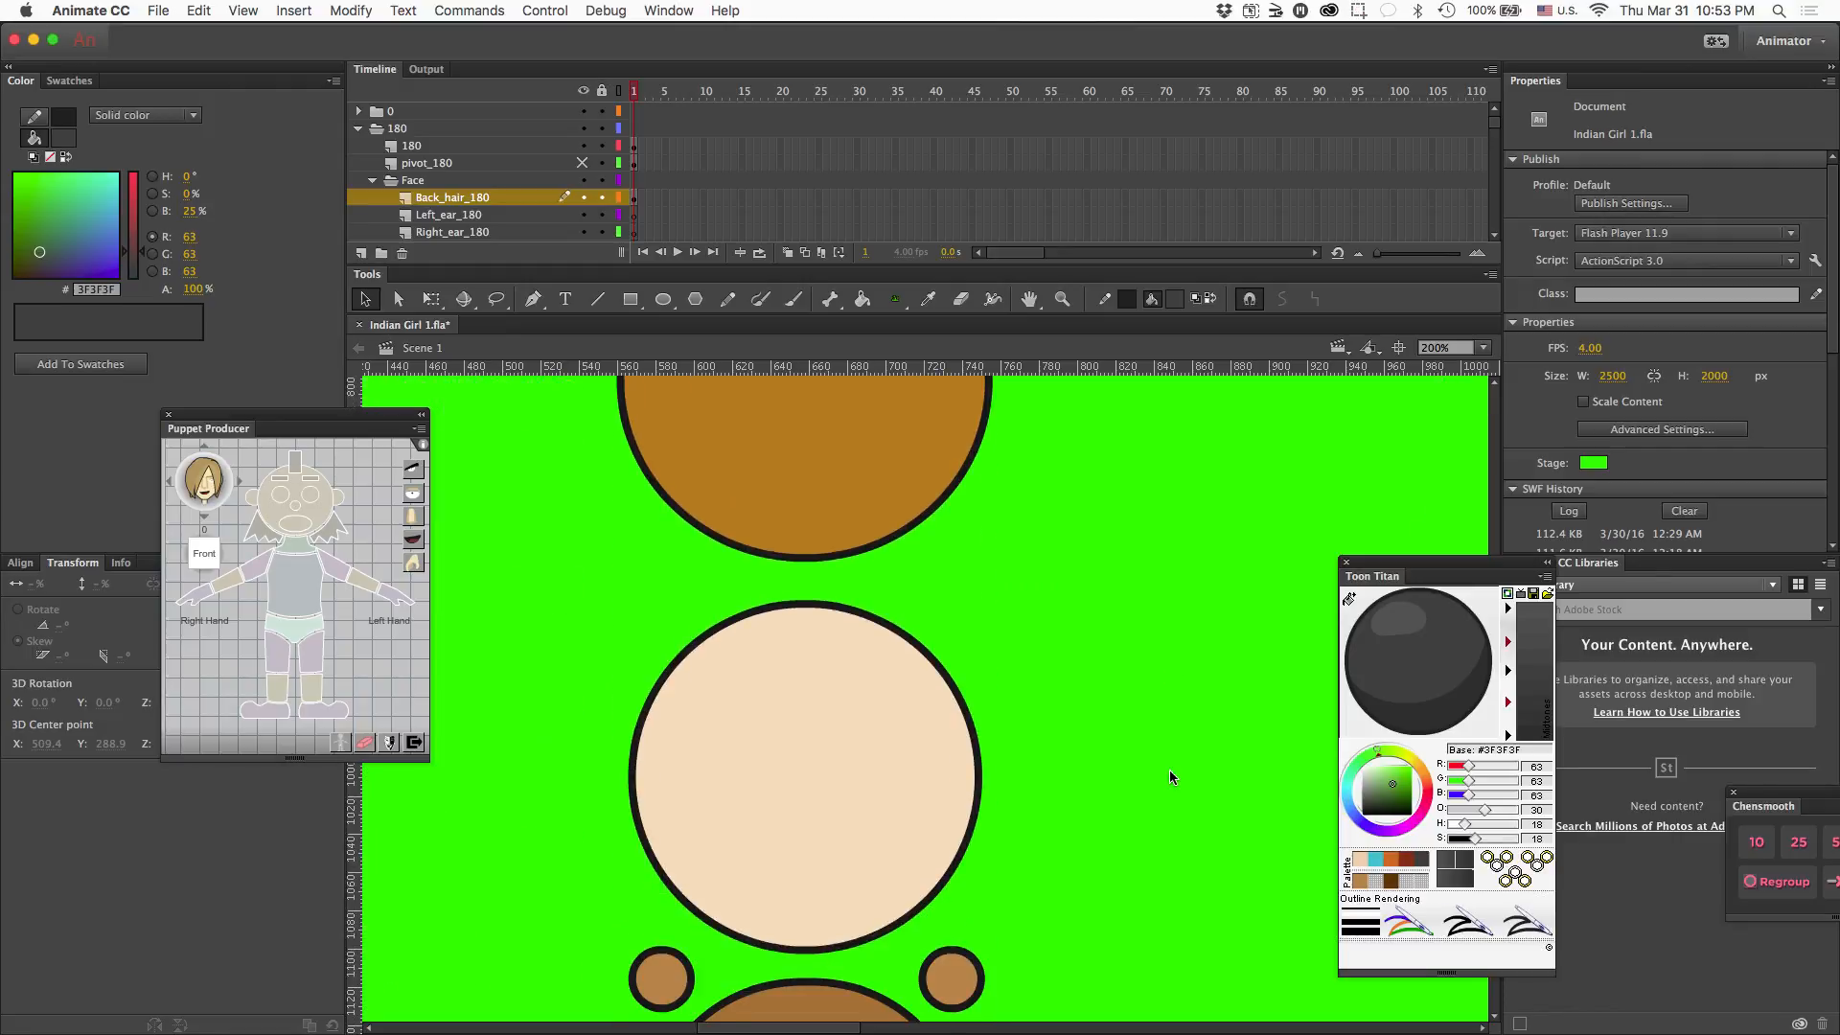
pyautogui.scroll(4, 1169, 768)
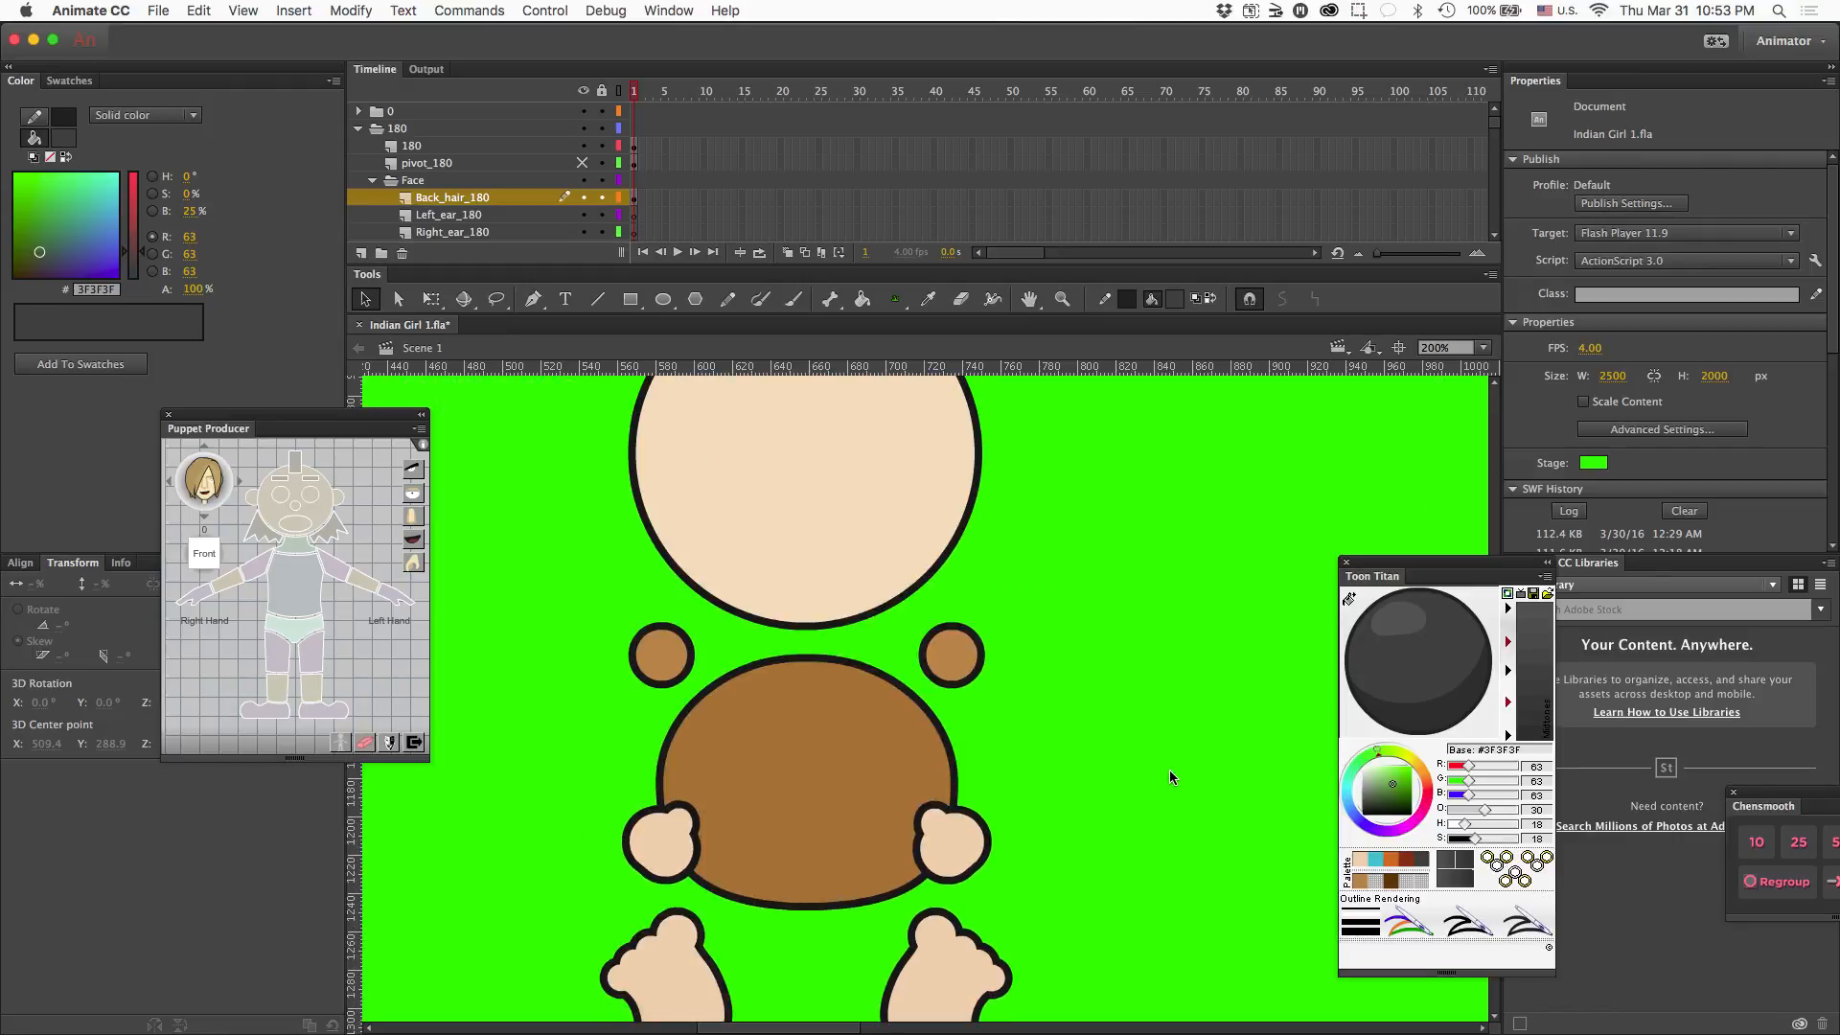
pyautogui.press('super+minus')
pyautogui.scroll(2, 1163, 782)
pyautogui.hscroll(-3, 1067, 704)
pyautogui.scroll(10, 1067, 705)
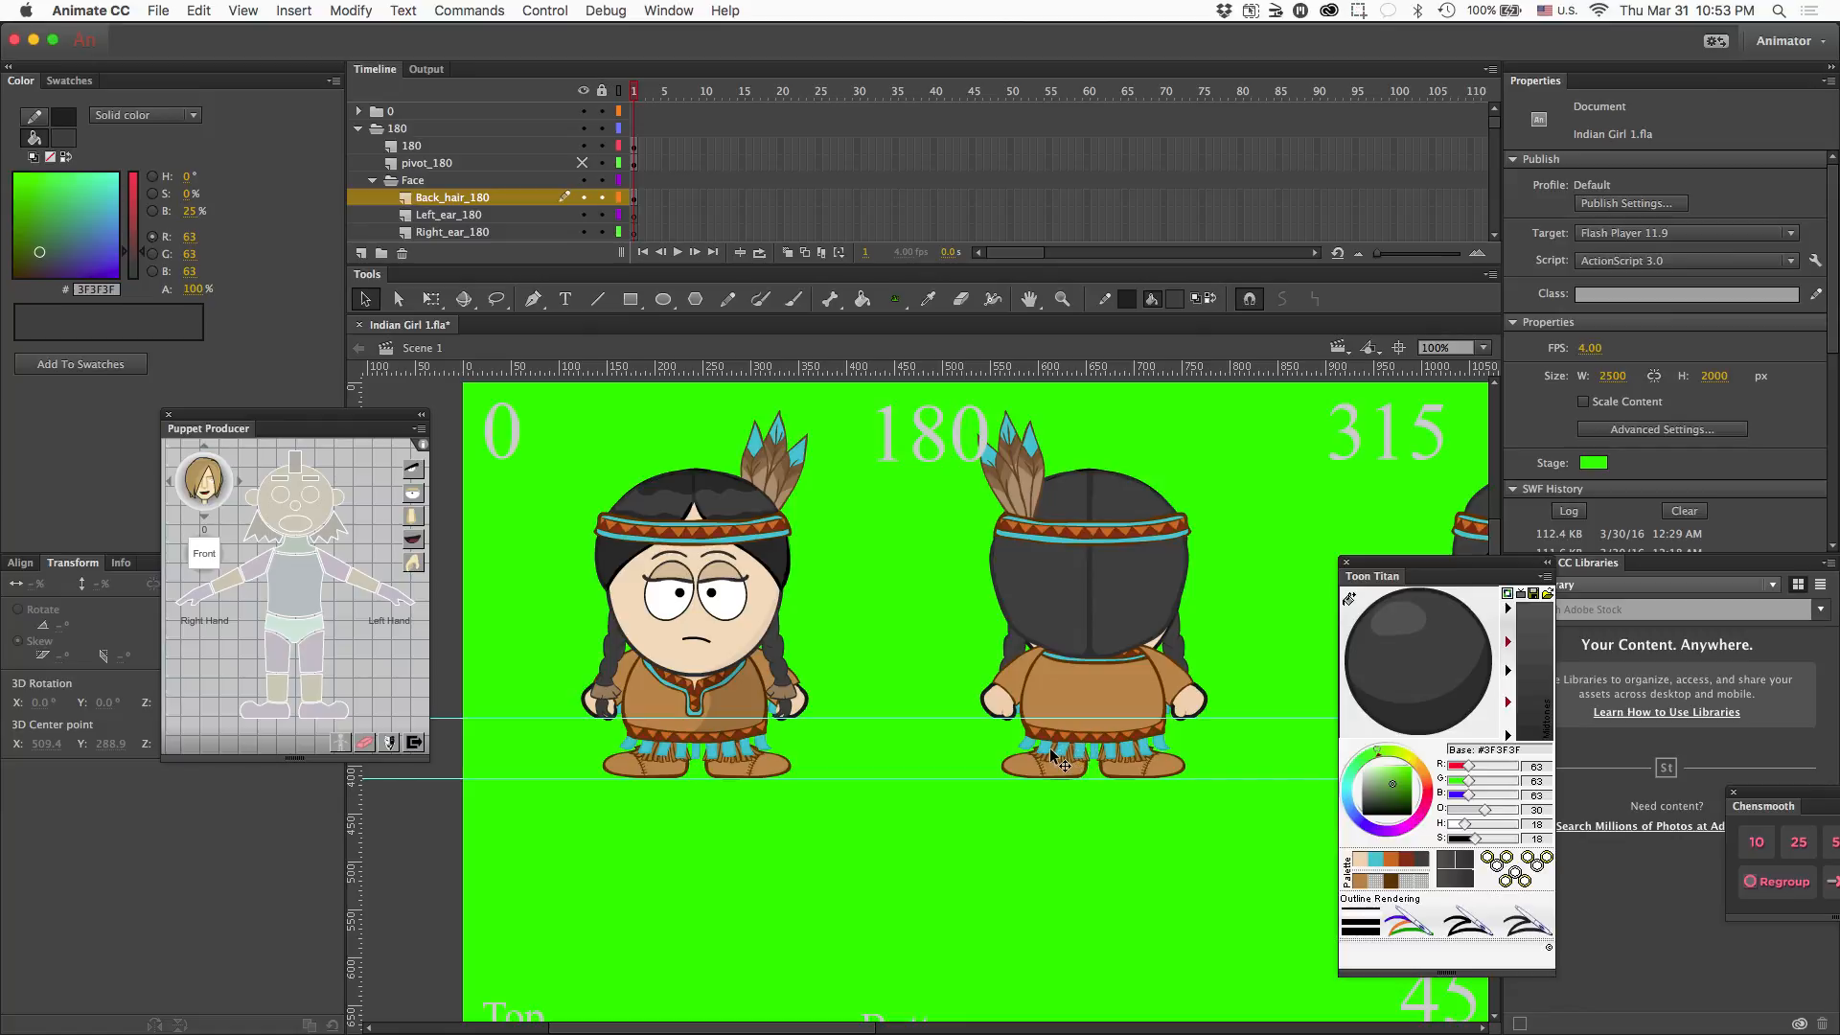
# - Open the Bottom view's upper torso symbol, pick the turquoise swatch, and add a new layer above the locked torso layer
pyautogui.scroll(-10, 1049, 747)
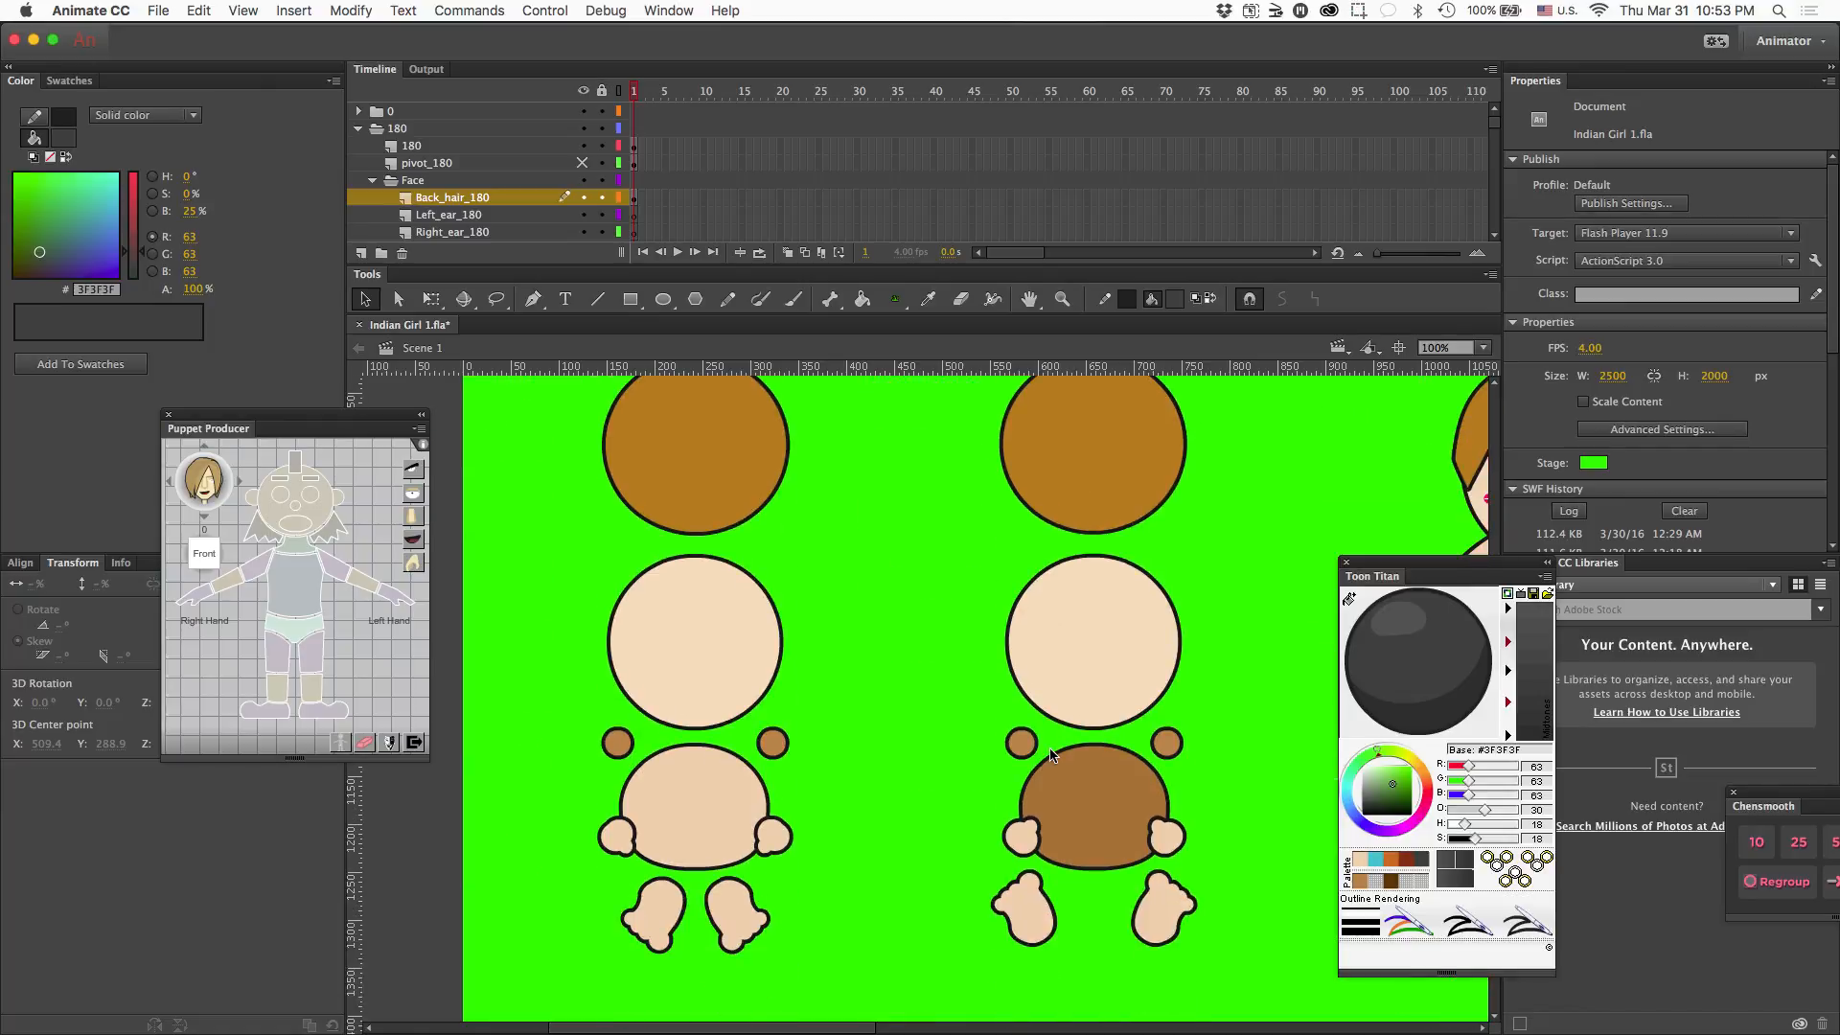
pyautogui.doubleClick(1050, 801)
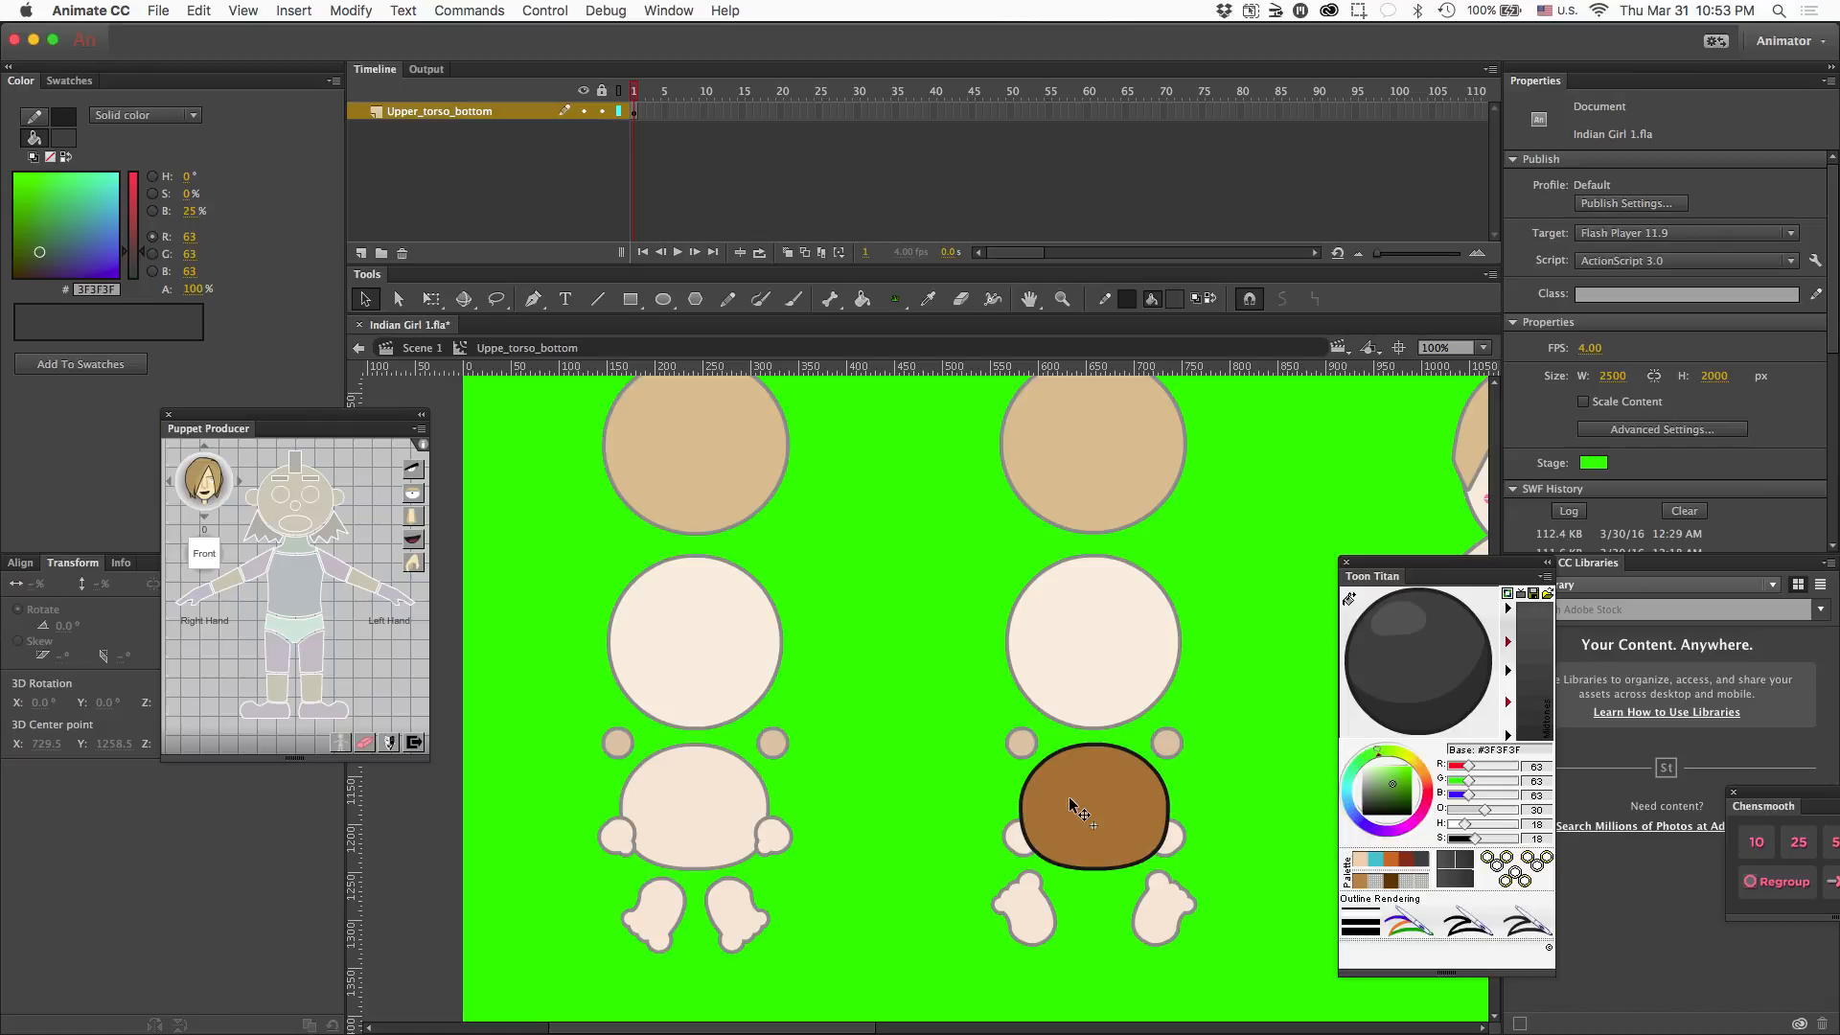
pyautogui.click(1372, 862)
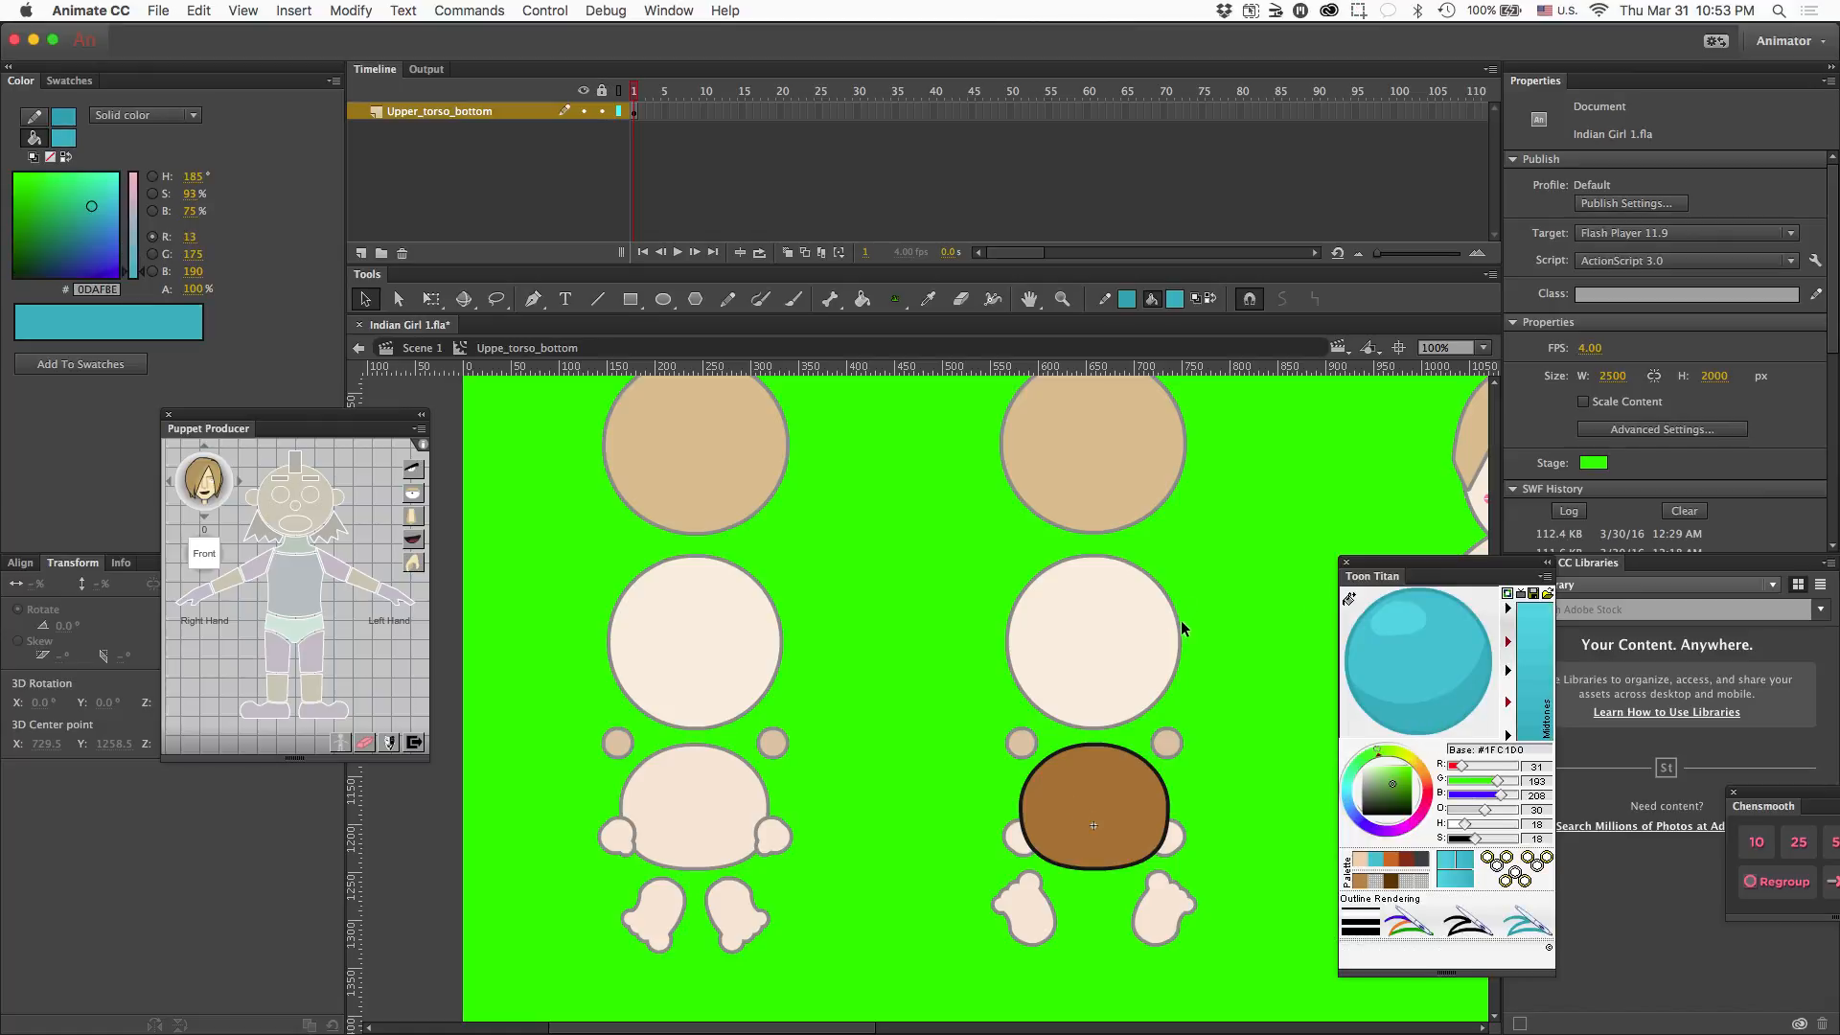
pyautogui.click(361, 253)
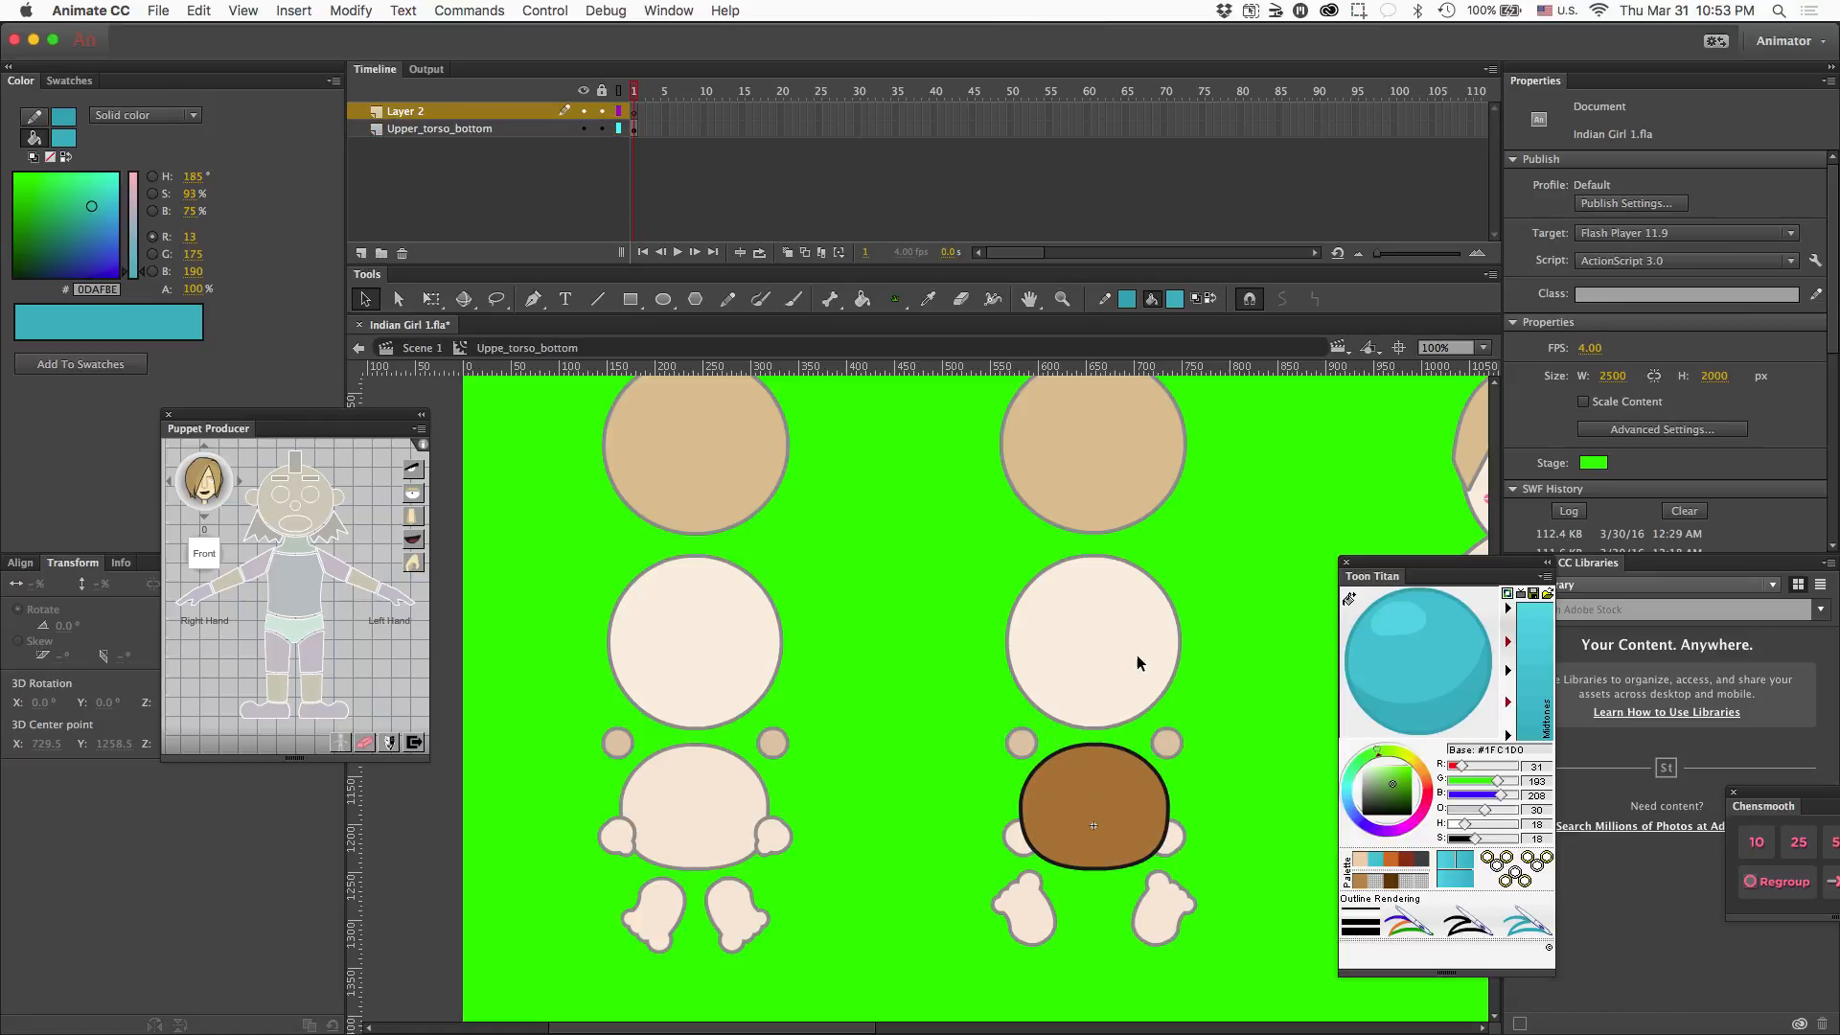
pyautogui.click(601, 129)
# - Brush small turquoise fringe outlines along the lower and left edges of the Bottom view's torso
pyautogui.press('b')
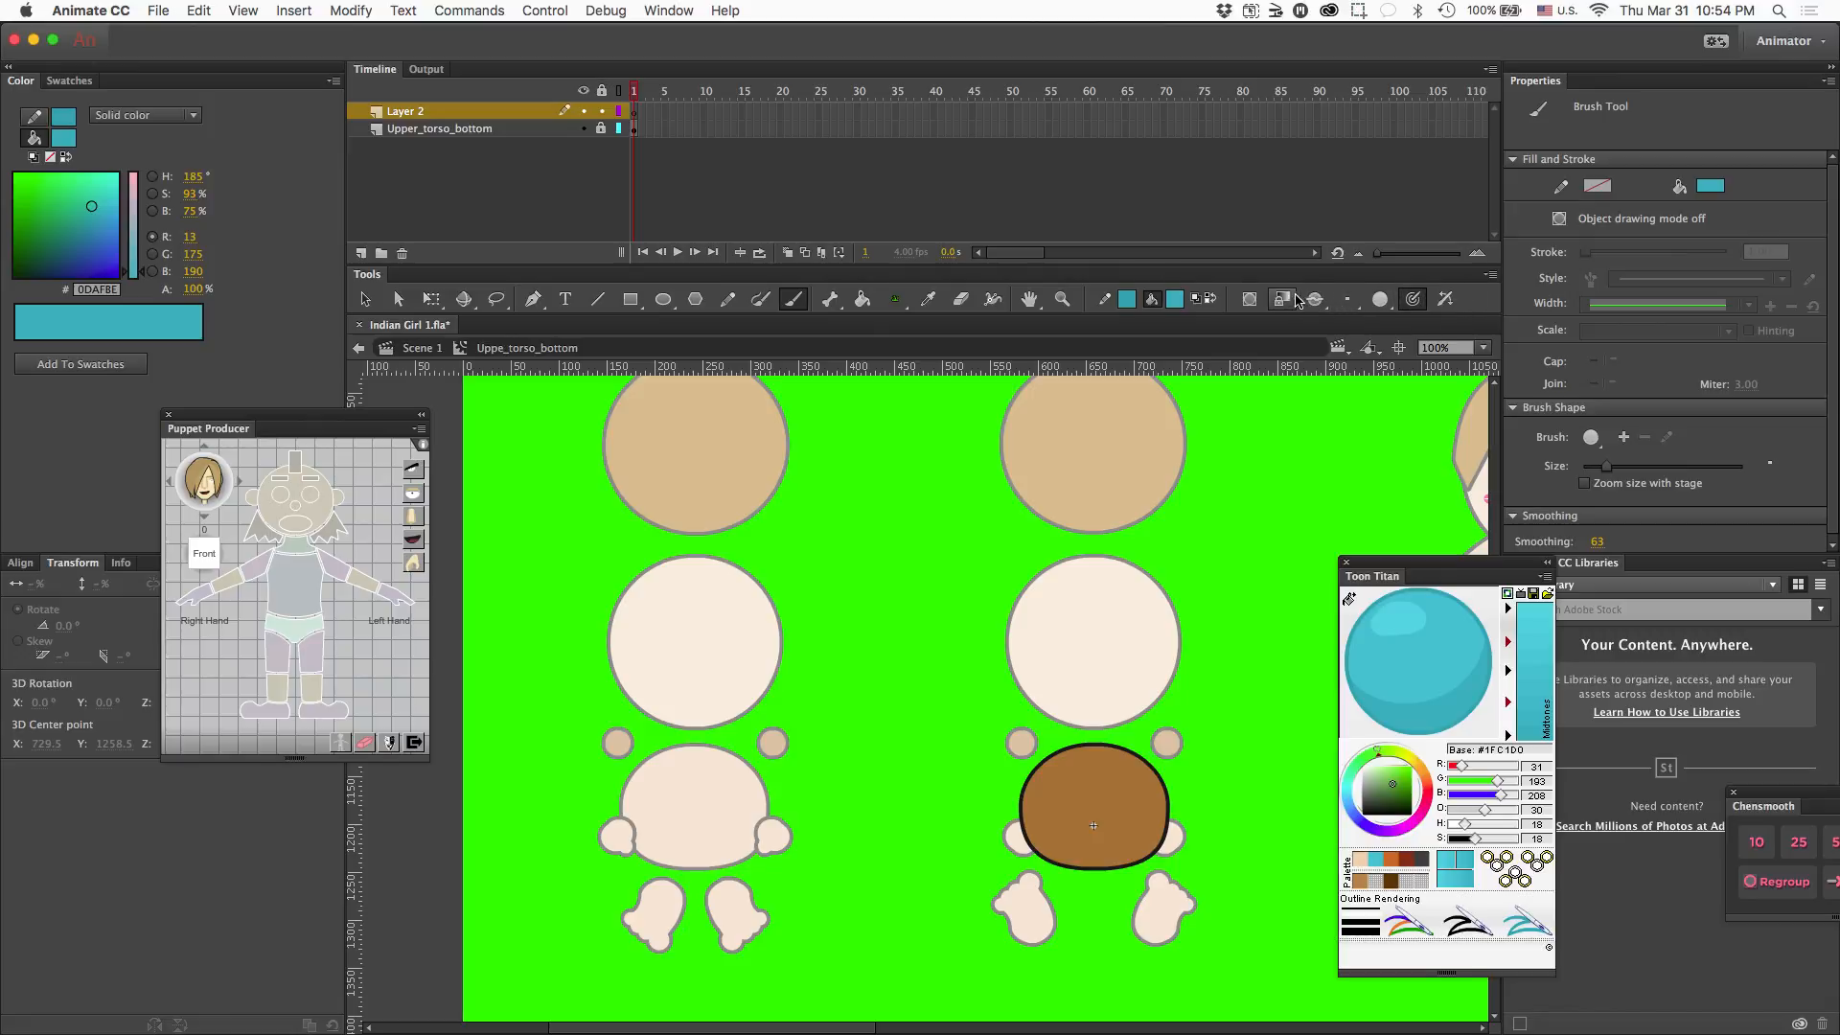
pyautogui.moveTo(823, 794); pyautogui.dragTo(837, 800)
pyautogui.moveTo(850, 808)
pyautogui.mouseDown()
pyautogui.moveTo(850, 825)
pyautogui.moveTo(1030, 815)
pyautogui.moveTo(1059, 790)
pyautogui.moveTo(1093, 685)
pyautogui.moveTo(1083, 644)
pyautogui.moveTo(1023, 584)
pyautogui.moveTo(901, 561)
pyautogui.mouseUp()
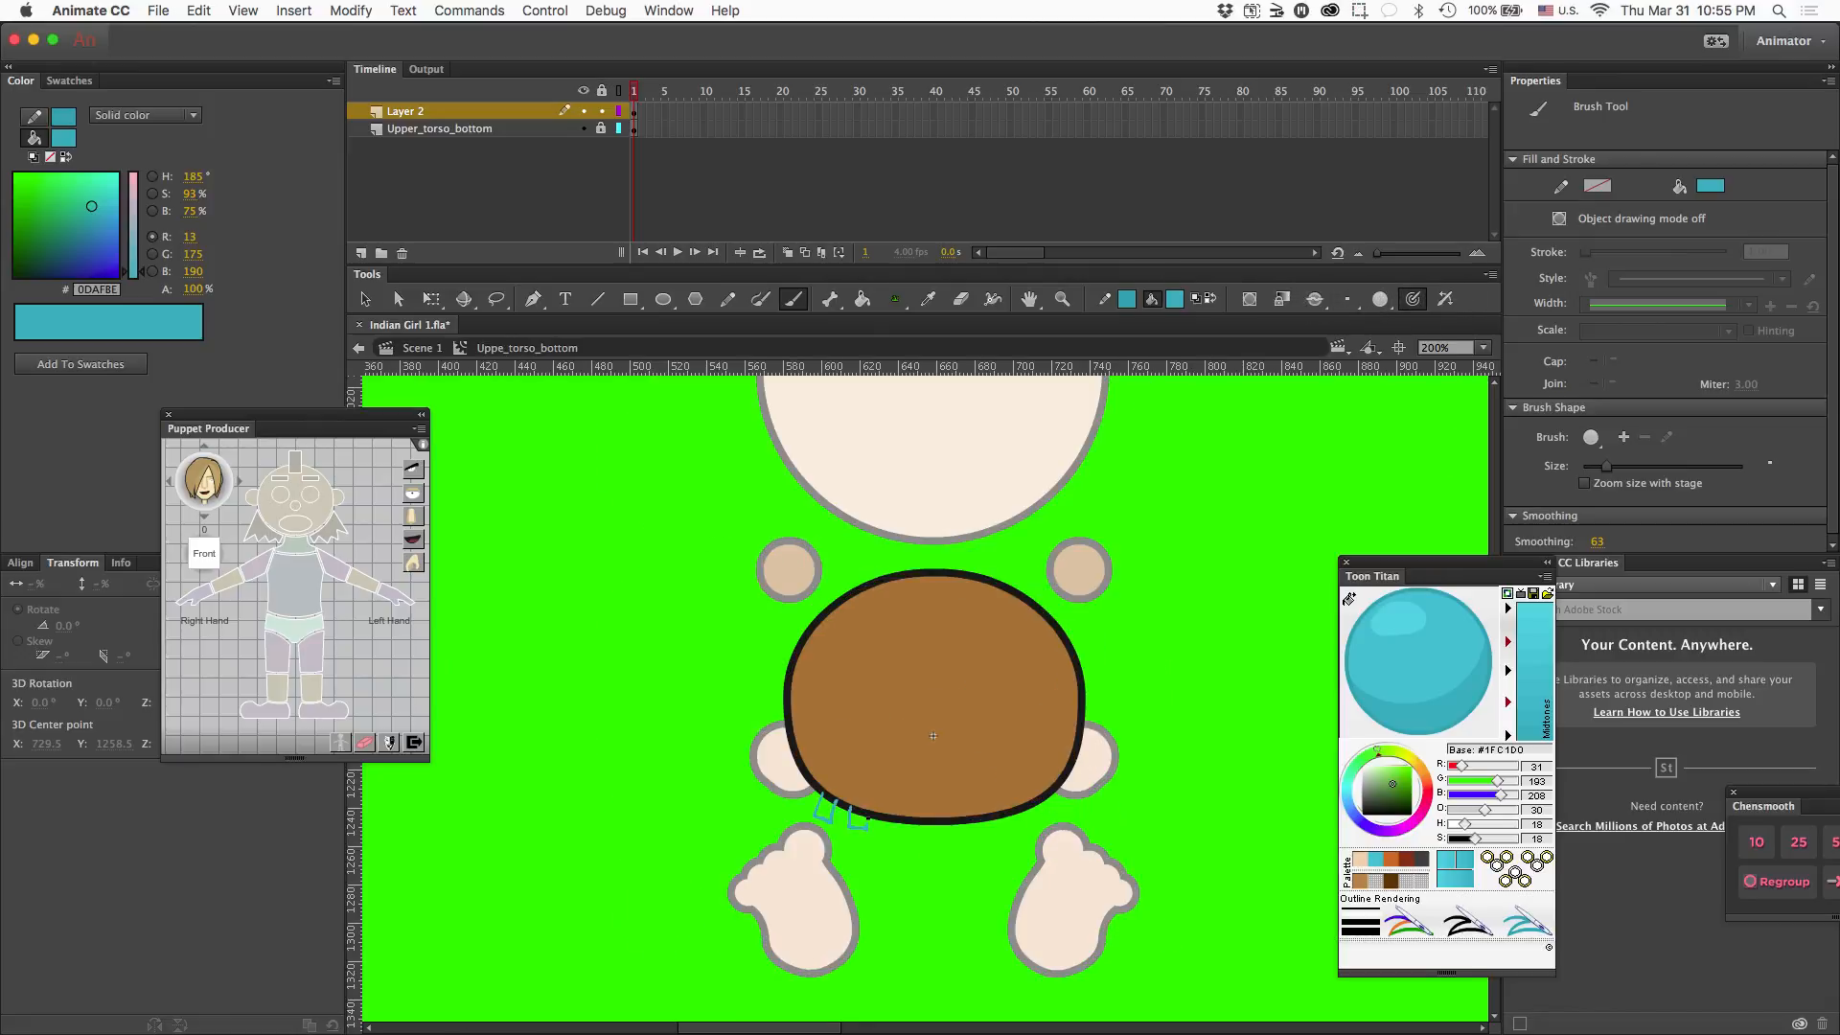
pyautogui.moveTo(816, 602); pyautogui.dragTo(820, 616)
pyautogui.moveTo(806, 641); pyautogui.dragTo(797, 651)
pyautogui.moveTo(790, 662); pyautogui.dragTo(787, 677)
pyautogui.moveTo(784, 696); pyautogui.dragTo(790, 743)
pyautogui.moveTo(793, 761); pyautogui.dragTo(803, 776)
# - Continue the turquoise rectangular fringe outlines up the torso's left side, closing each piece at higher magnification
pyautogui.press('super+equal')
pyautogui.press('super+equal')
pyautogui.moveTo(833, 611)
pyautogui.mouseDown()
pyautogui.moveTo(848, 623)
pyautogui.moveTo(876, 587)
pyautogui.mouseUp()
pyautogui.moveTo(816, 668)
pyautogui.mouseDown()
pyautogui.moveTo(834, 681)
pyautogui.moveTo(819, 738)
pyautogui.mouseUp()
pyautogui.press('super+z')
pyautogui.moveTo(793, 803); pyautogui.dragTo(812, 877)
pyautogui.moveTo(906, 504); pyautogui.dragTo(919, 519)
pyautogui.moveTo(942, 485); pyautogui.dragTo(918, 523)
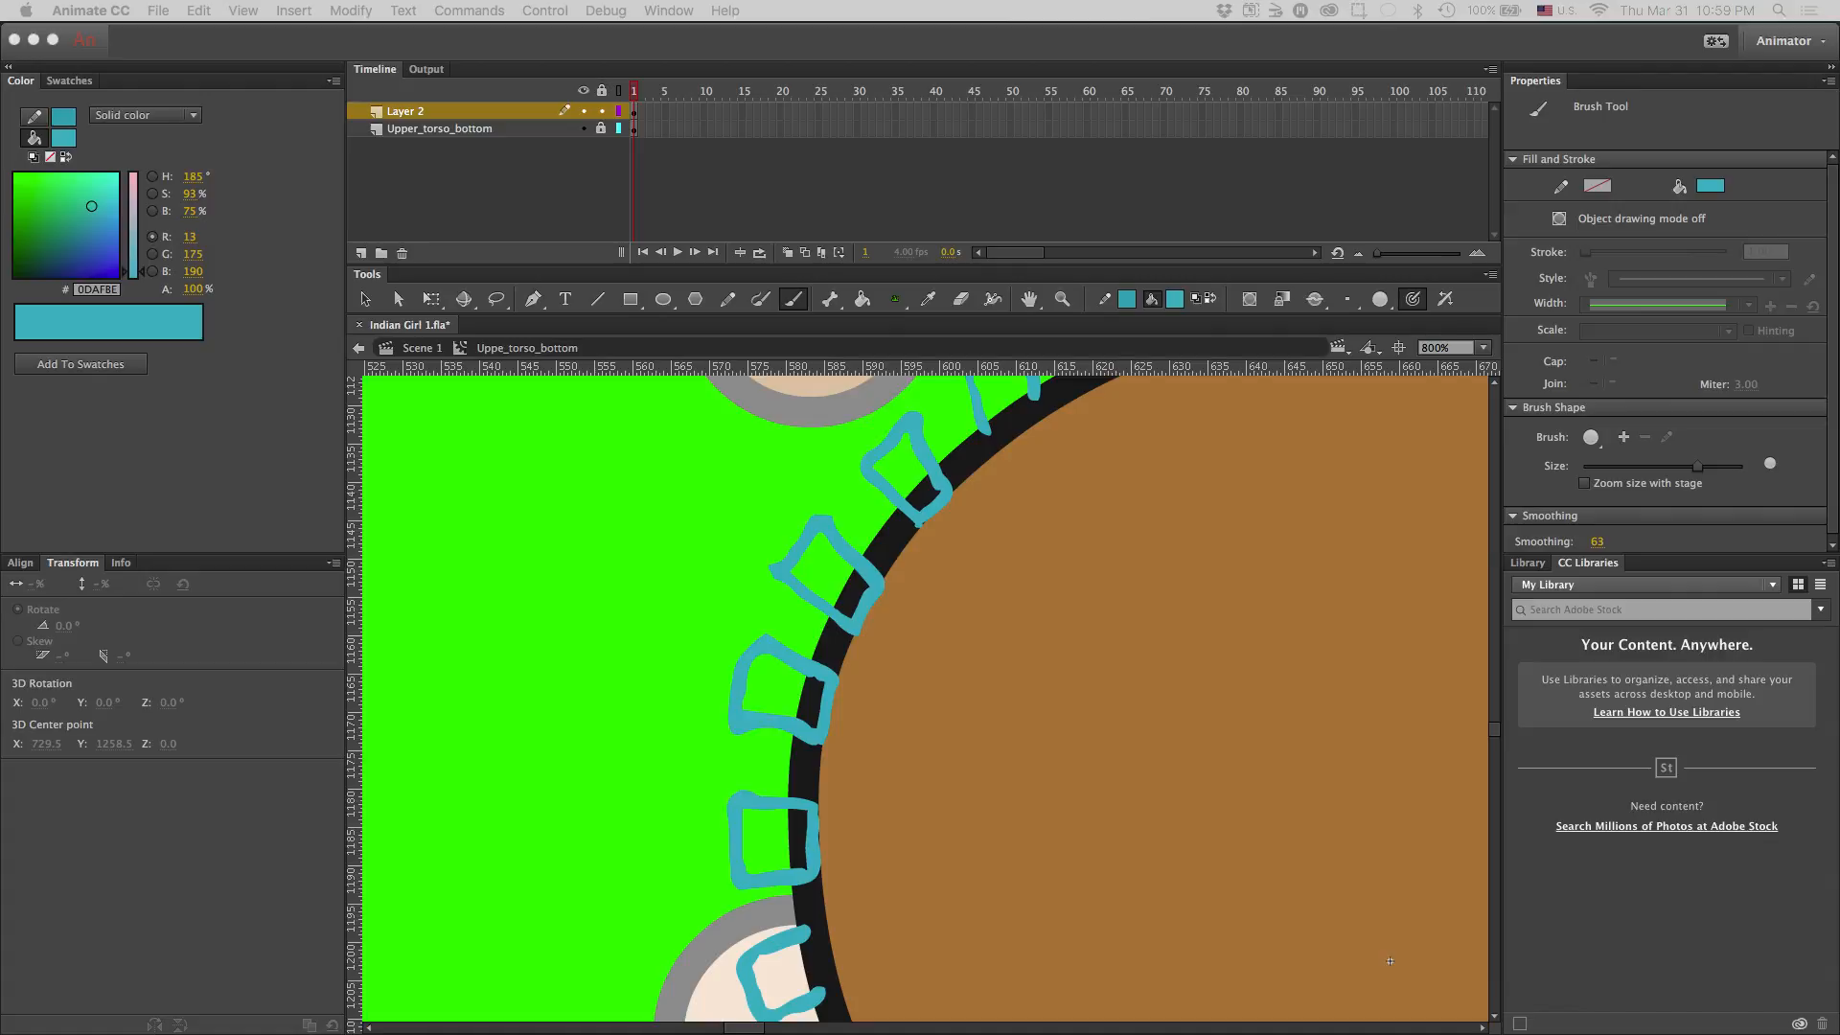
pyautogui.click(1389, 961)
pyautogui.moveTo(806, 929); pyautogui.dragTo(824, 994)
# - Brush evenly spaced turquoise fringe outlines across the torso's upper edge
pyautogui.scroll(3, 843, 959)
pyautogui.moveTo(1038, 508); pyautogui.dragTo(994, 577)
pyautogui.moveTo(1169, 459); pyautogui.dragTo(1109, 502)
pyautogui.moveTo(1300, 432); pyautogui.dragTo(1239, 458)
pyautogui.hscroll(7, 1239, 458)
pyautogui.scroll(1, 1239, 458)
pyautogui.moveTo(909, 424); pyautogui.dragTo(900, 513)
pyautogui.moveTo(1017, 412); pyautogui.dragTo(1016, 506)
pyautogui.moveTo(1078, 470)
pyautogui.mouseDown()
pyautogui.moveTo(1077, 504)
pyautogui.moveTo(1022, 507)
pyautogui.mouseUp()
pyautogui.moveTo(1142, 488); pyautogui.dragTo(1184, 518)
pyautogui.moveTo(1205, 419)
pyautogui.mouseDown()
pyautogui.moveTo(1191, 519)
pyautogui.moveTo(1227, 527)
pyautogui.mouseUp()
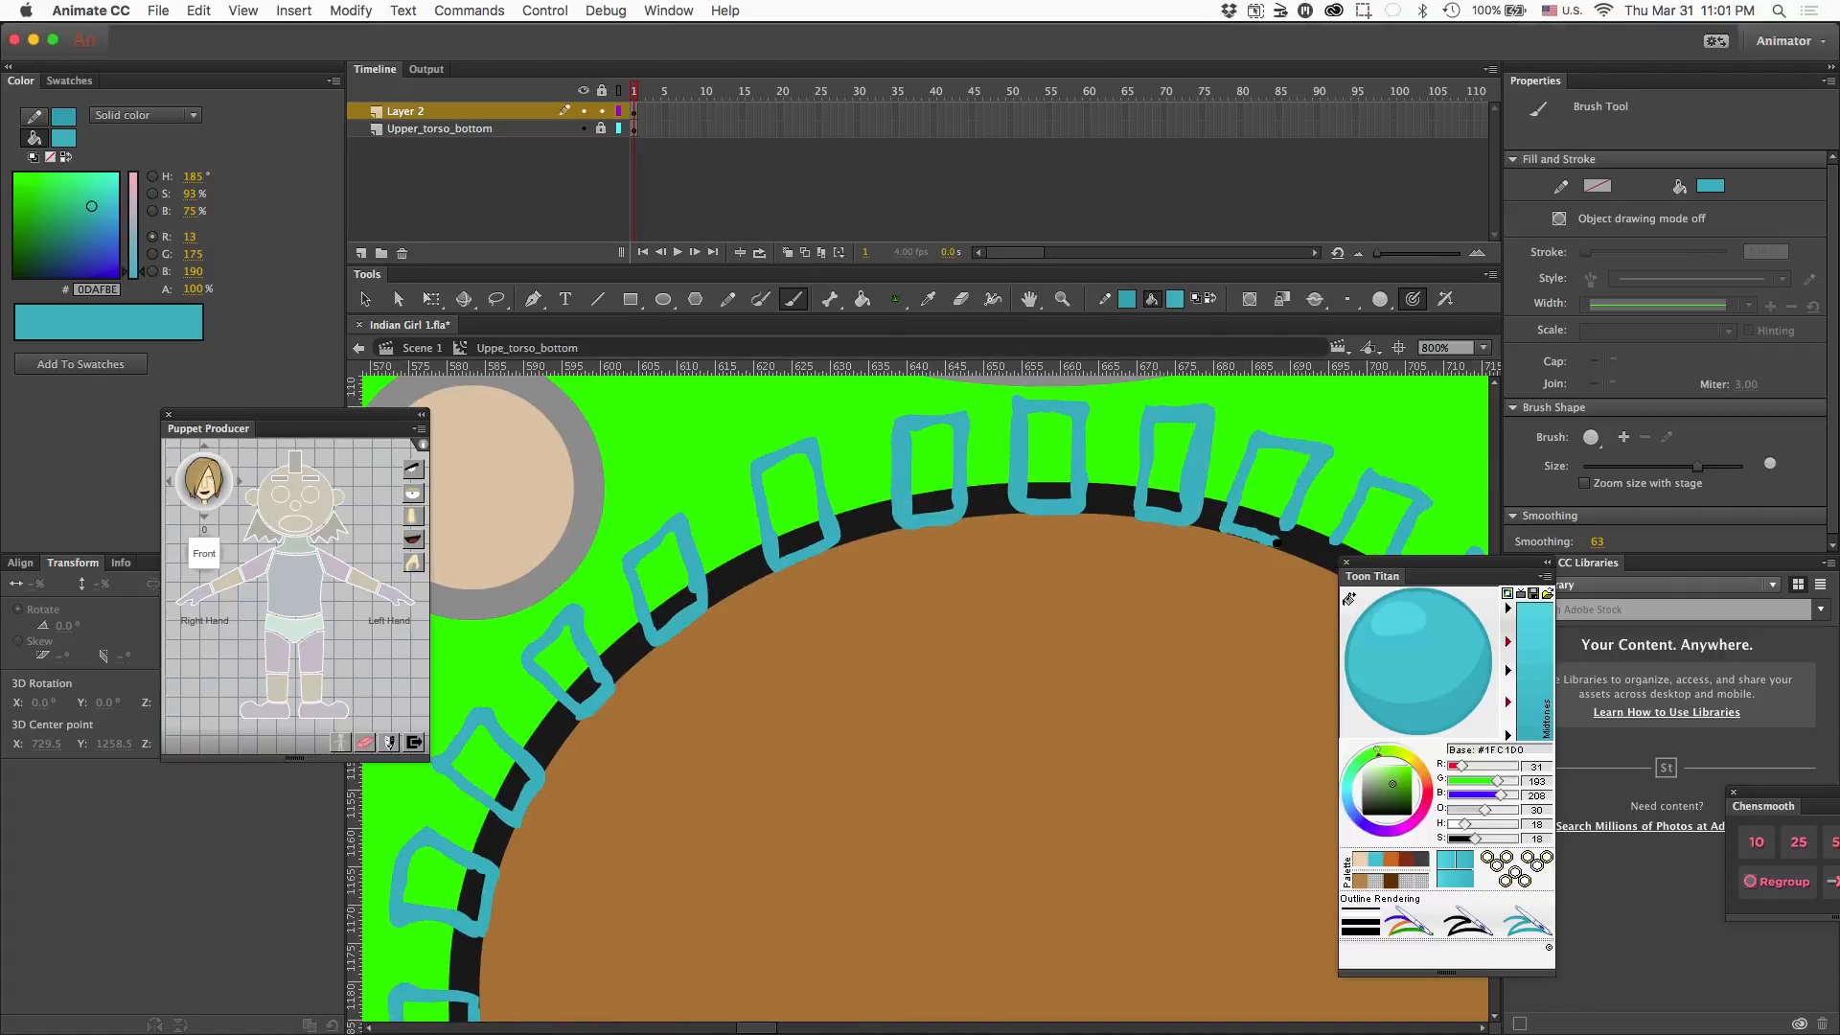
# - Brush the turquoise fringe outlines around the torso's upper right curve and down its right edge
pyautogui.hscroll(5, 1228, 526)
pyautogui.moveTo(1059, 489); pyautogui.dragTo(996, 585)
pyautogui.moveTo(1160, 599)
pyautogui.mouseDown()
pyautogui.moveTo(1097, 652)
pyautogui.moveTo(1127, 656)
pyautogui.mouseUp()
pyautogui.moveTo(1269, 661); pyautogui.dragTo(1150, 700)
pyautogui.moveTo(1270, 714); pyautogui.dragTo(1205, 800)
pyautogui.hscroll(6, 1206, 800)
pyautogui.scroll(-1, 1206, 800)
pyautogui.moveTo(803, 757)
pyautogui.mouseDown()
pyautogui.moveTo(833, 826)
pyautogui.moveTo(842, 937)
pyautogui.mouseUp()
# - Complete the turquoise fringe outlines over the hand and around the torso's lower right curve
pyautogui.scroll(-3, 863, 863)
pyautogui.moveTo(844, 774); pyautogui.dragTo(836, 845)
pyautogui.moveTo(830, 902)
pyautogui.mouseDown()
pyautogui.moveTo(818, 935)
pyautogui.moveTo(911, 982)
pyautogui.mouseUp()
pyautogui.scroll(-4, 862, 920)
pyautogui.moveTo(832, 843)
pyautogui.mouseDown()
pyautogui.moveTo(766, 757)
pyautogui.moveTo(858, 795)
pyautogui.mouseUp()
pyautogui.moveTo(752, 822); pyautogui.dragTo(735, 913)
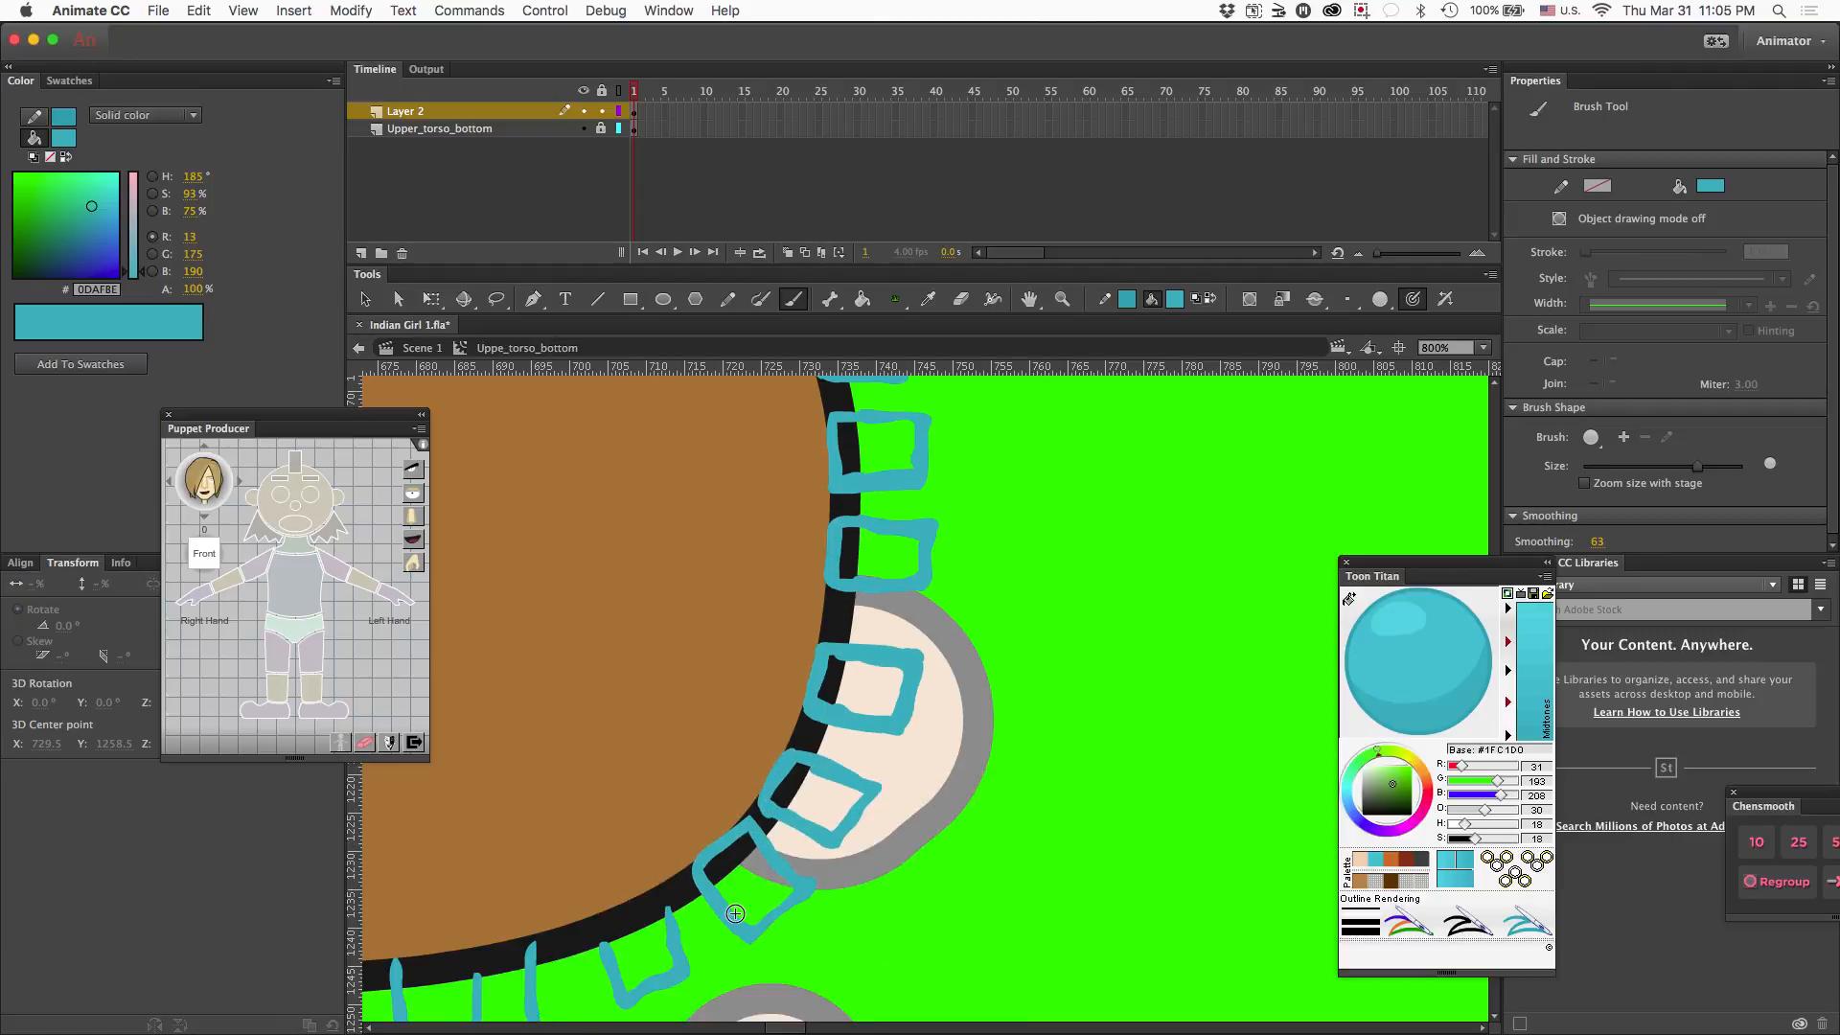
# - Fill the fringe pieces around the torso with the turquoise base colour #1FC1D0 and return to Scene 1
pyautogui.scroll(-7, 735, 913)
pyautogui.hscroll(-12, 671, 671)
pyautogui.press('e')
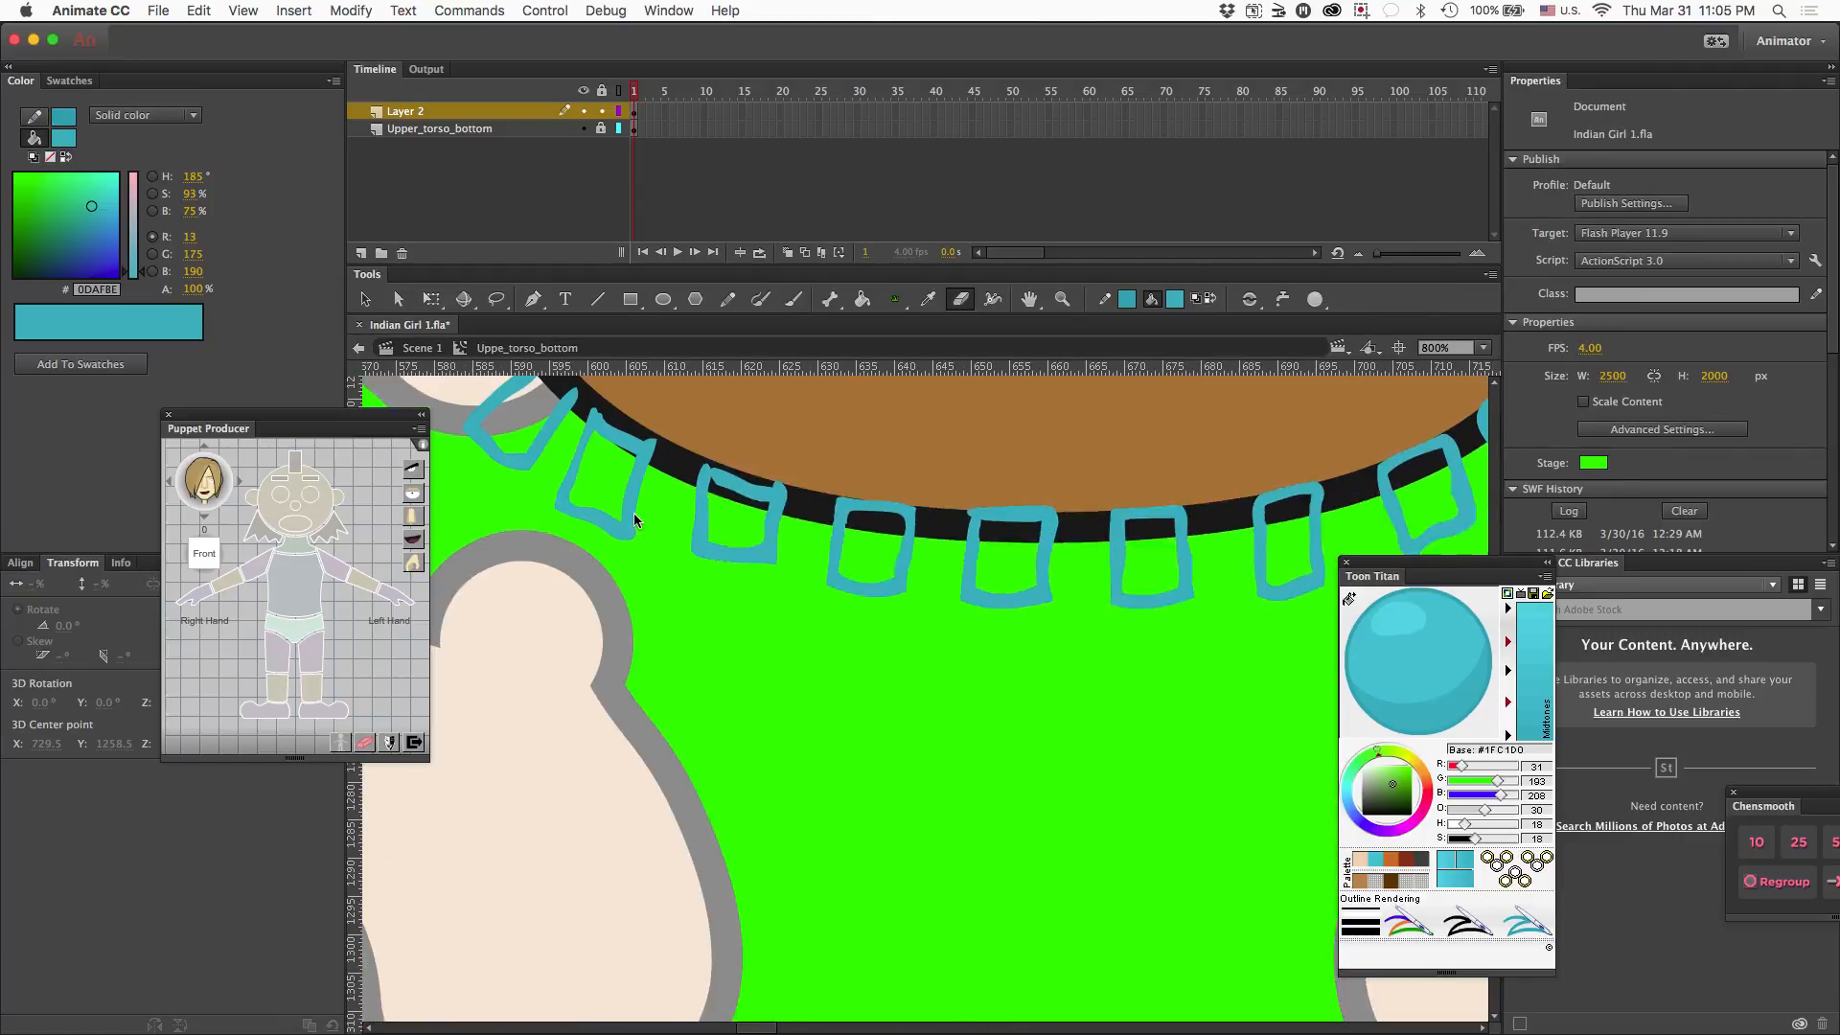
pyautogui.press('b')
pyautogui.press('super+minus')
pyautogui.press('super+minus')
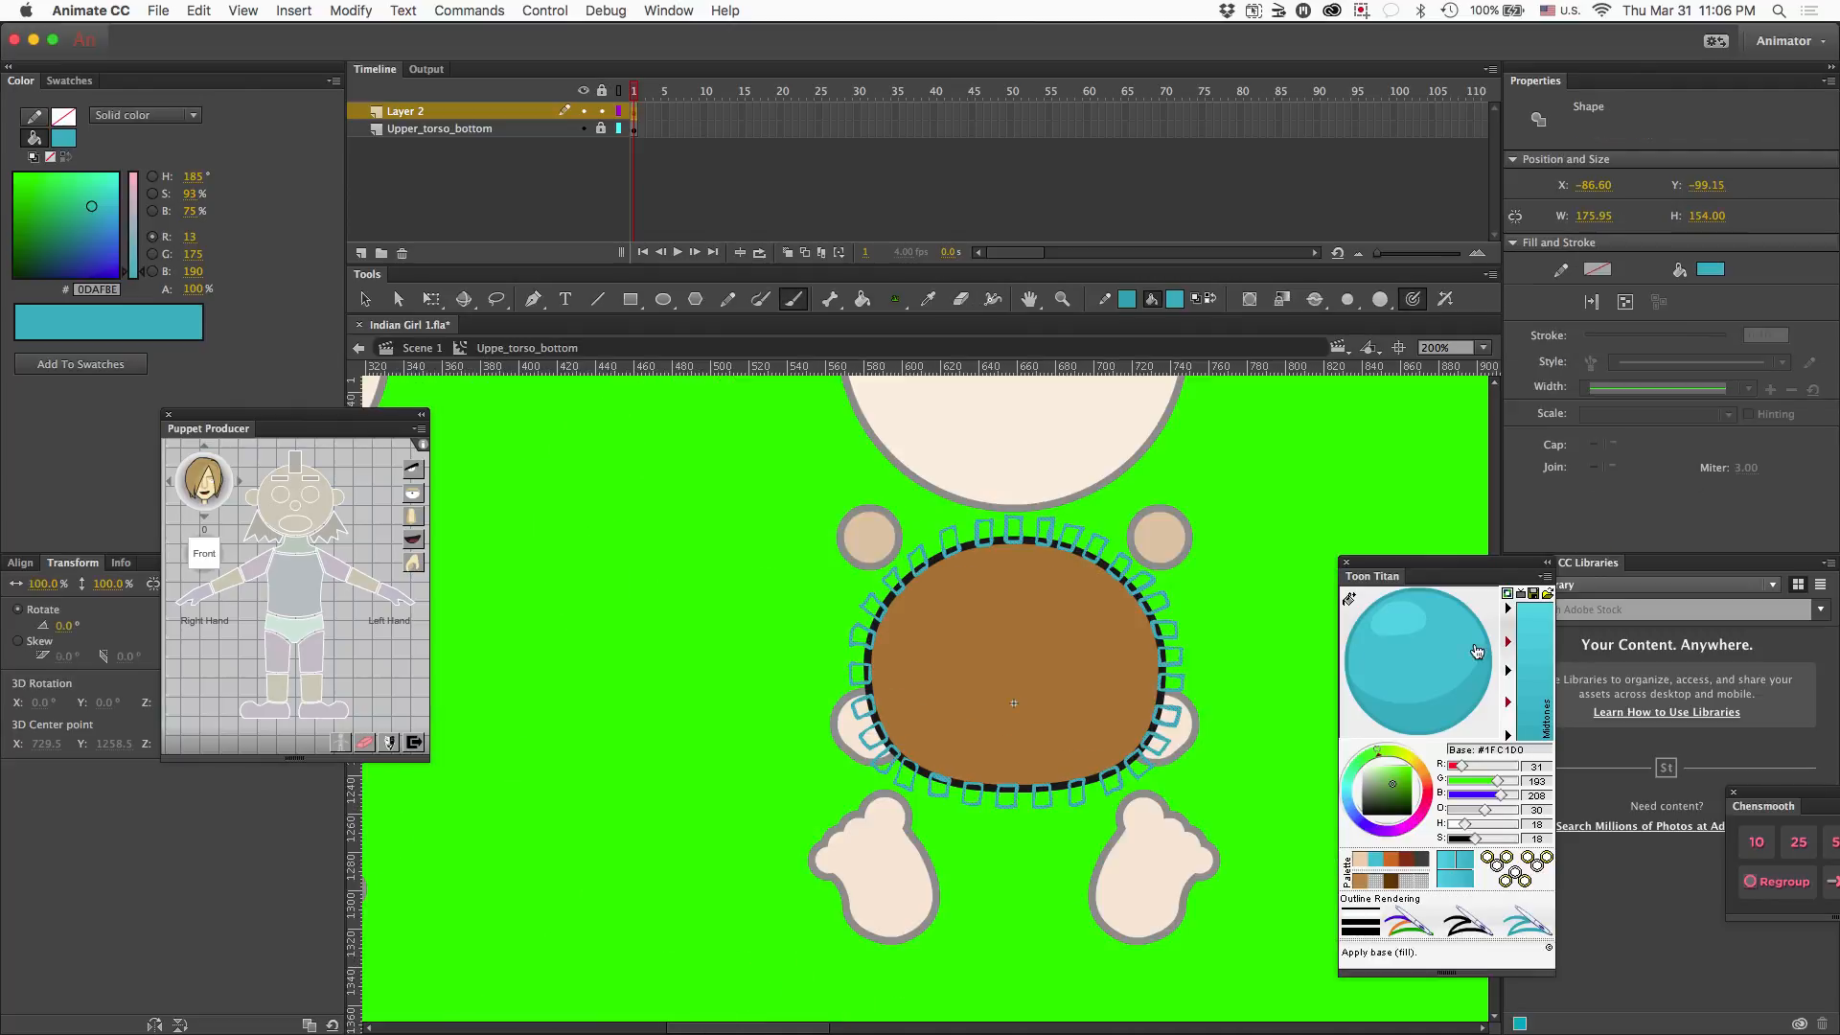
pyautogui.click(1477, 651)
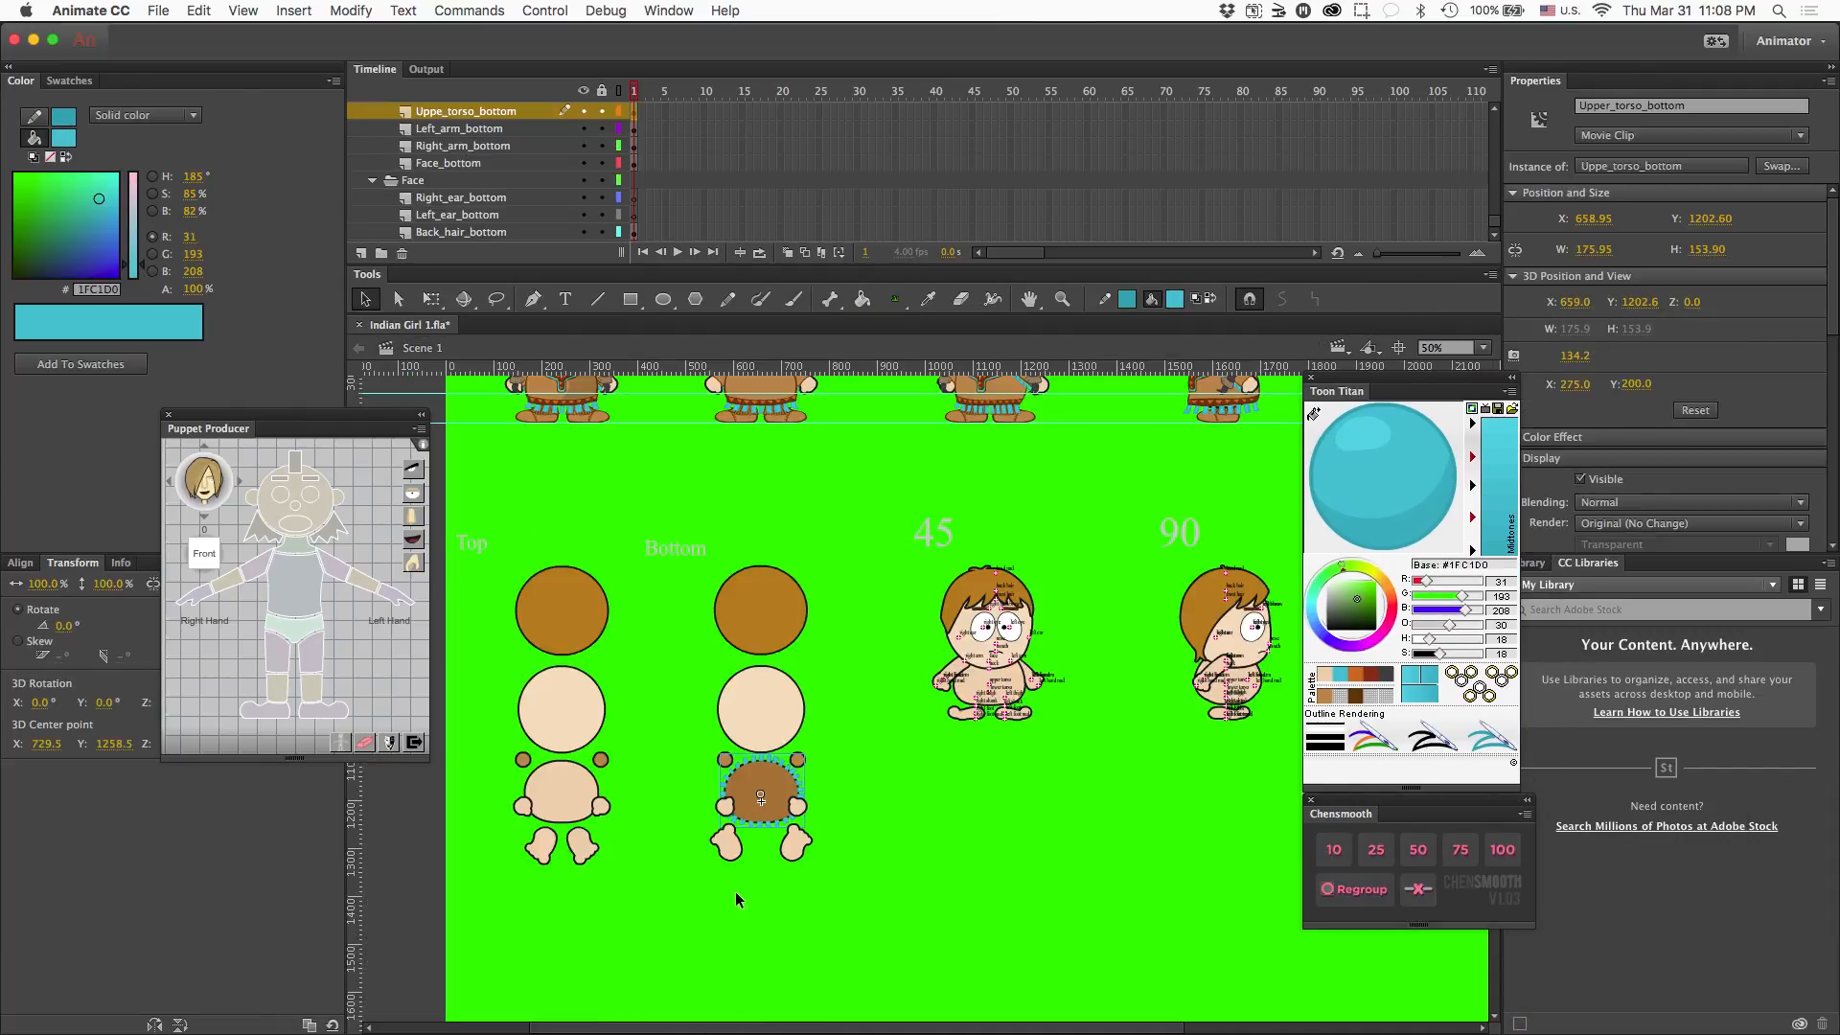
# - Open the Bottom view's right foot symbol, add a layer above the foot, and choose the dark brown #613200
pyautogui.hotkey('ctrl', '=')
pyautogui.hotkey('ctrl', '=')
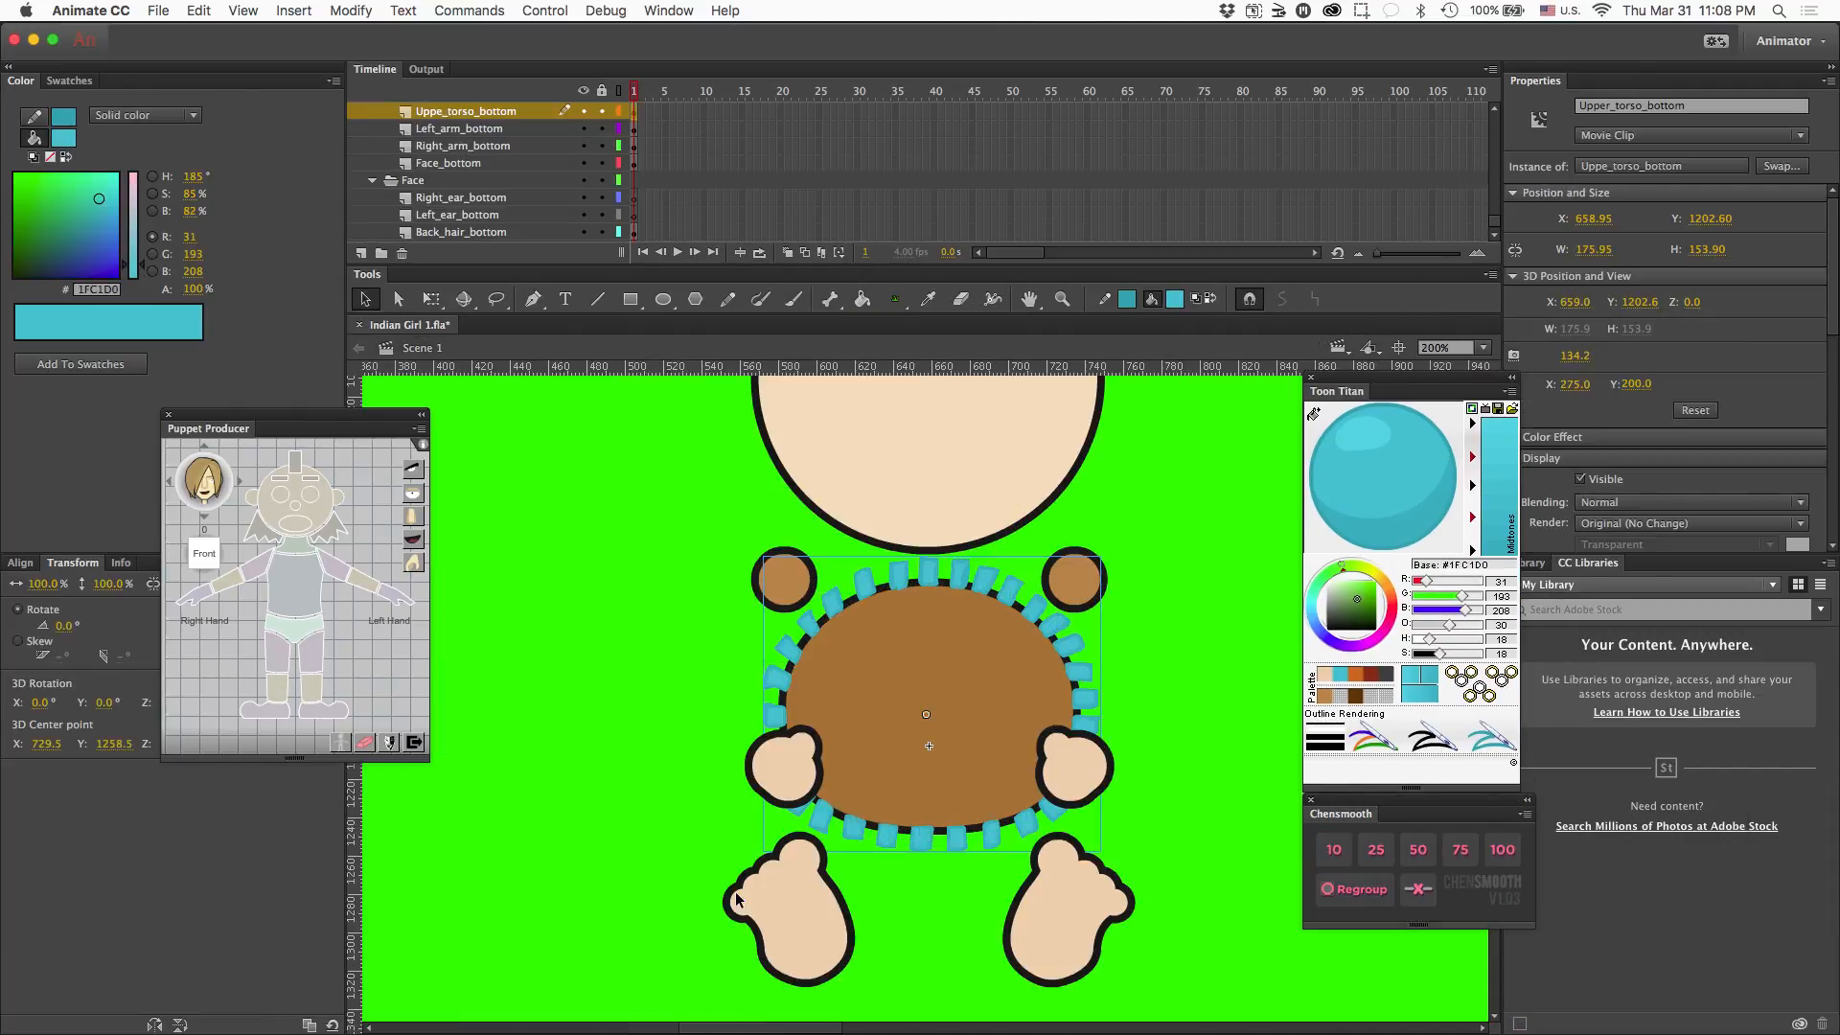
pyautogui.doubleClick(810, 918)
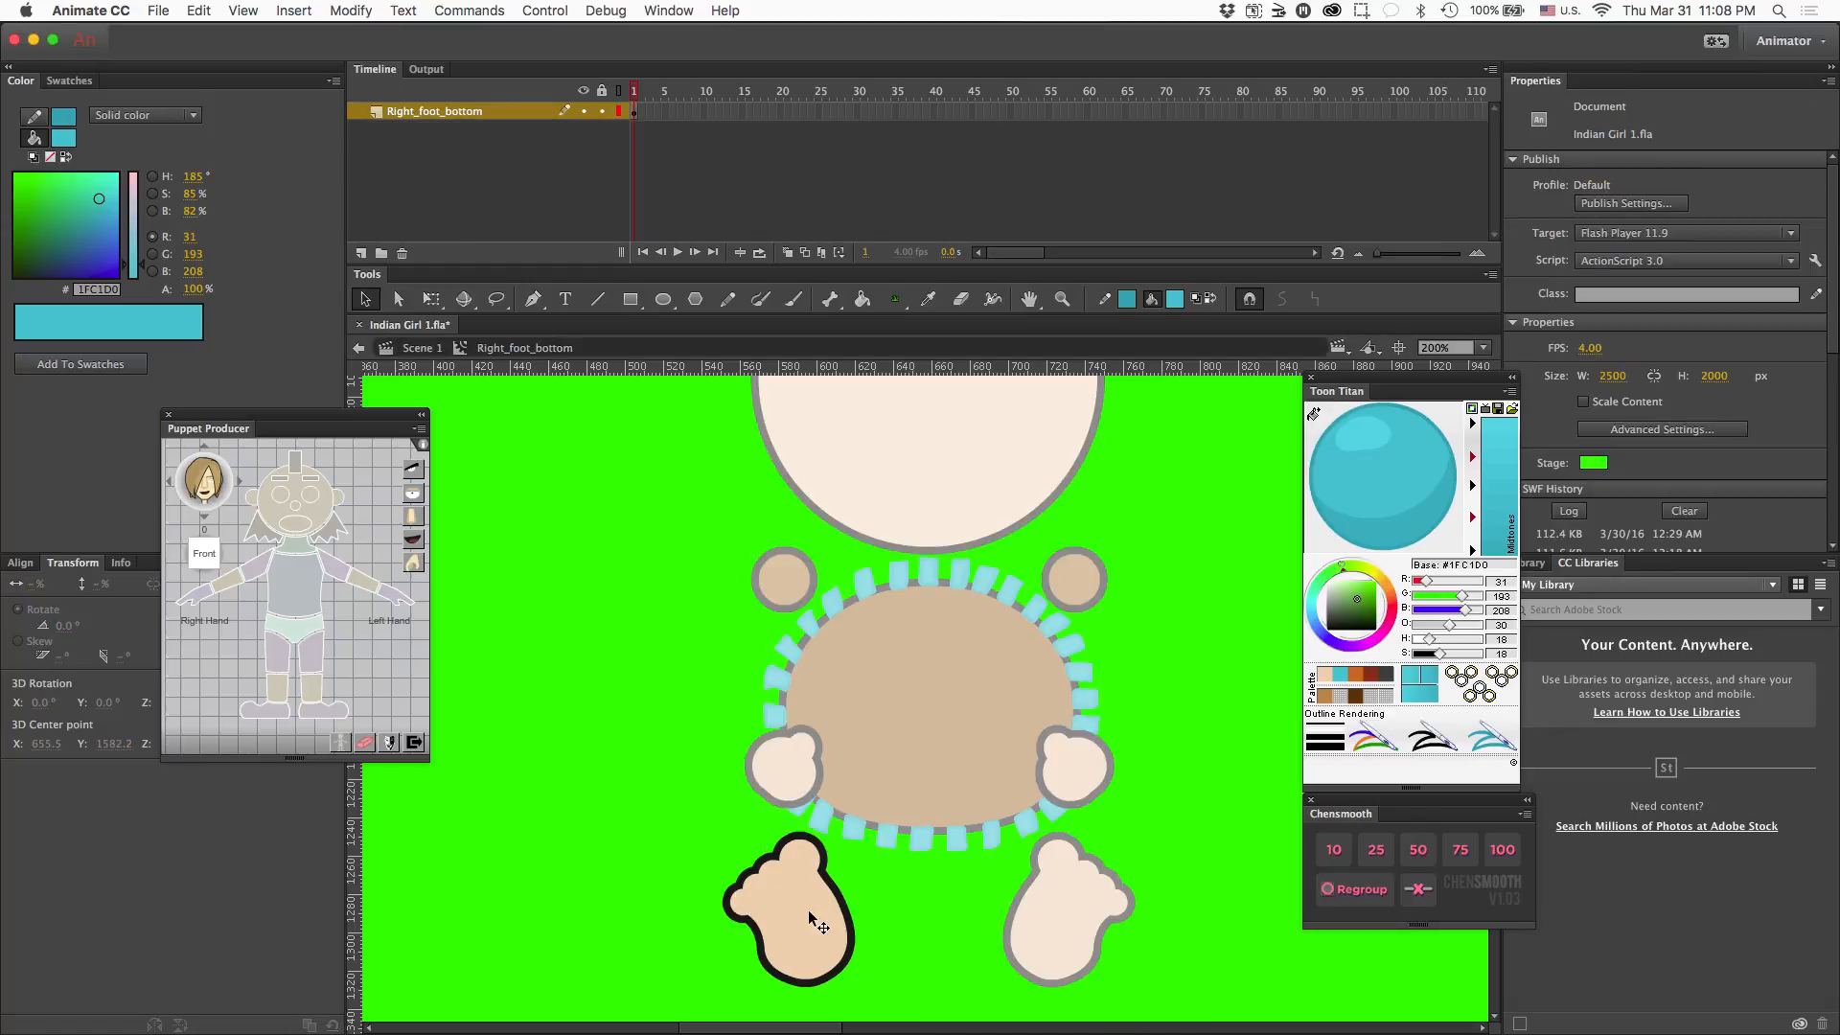
pyautogui.doubleClick(554, 711)
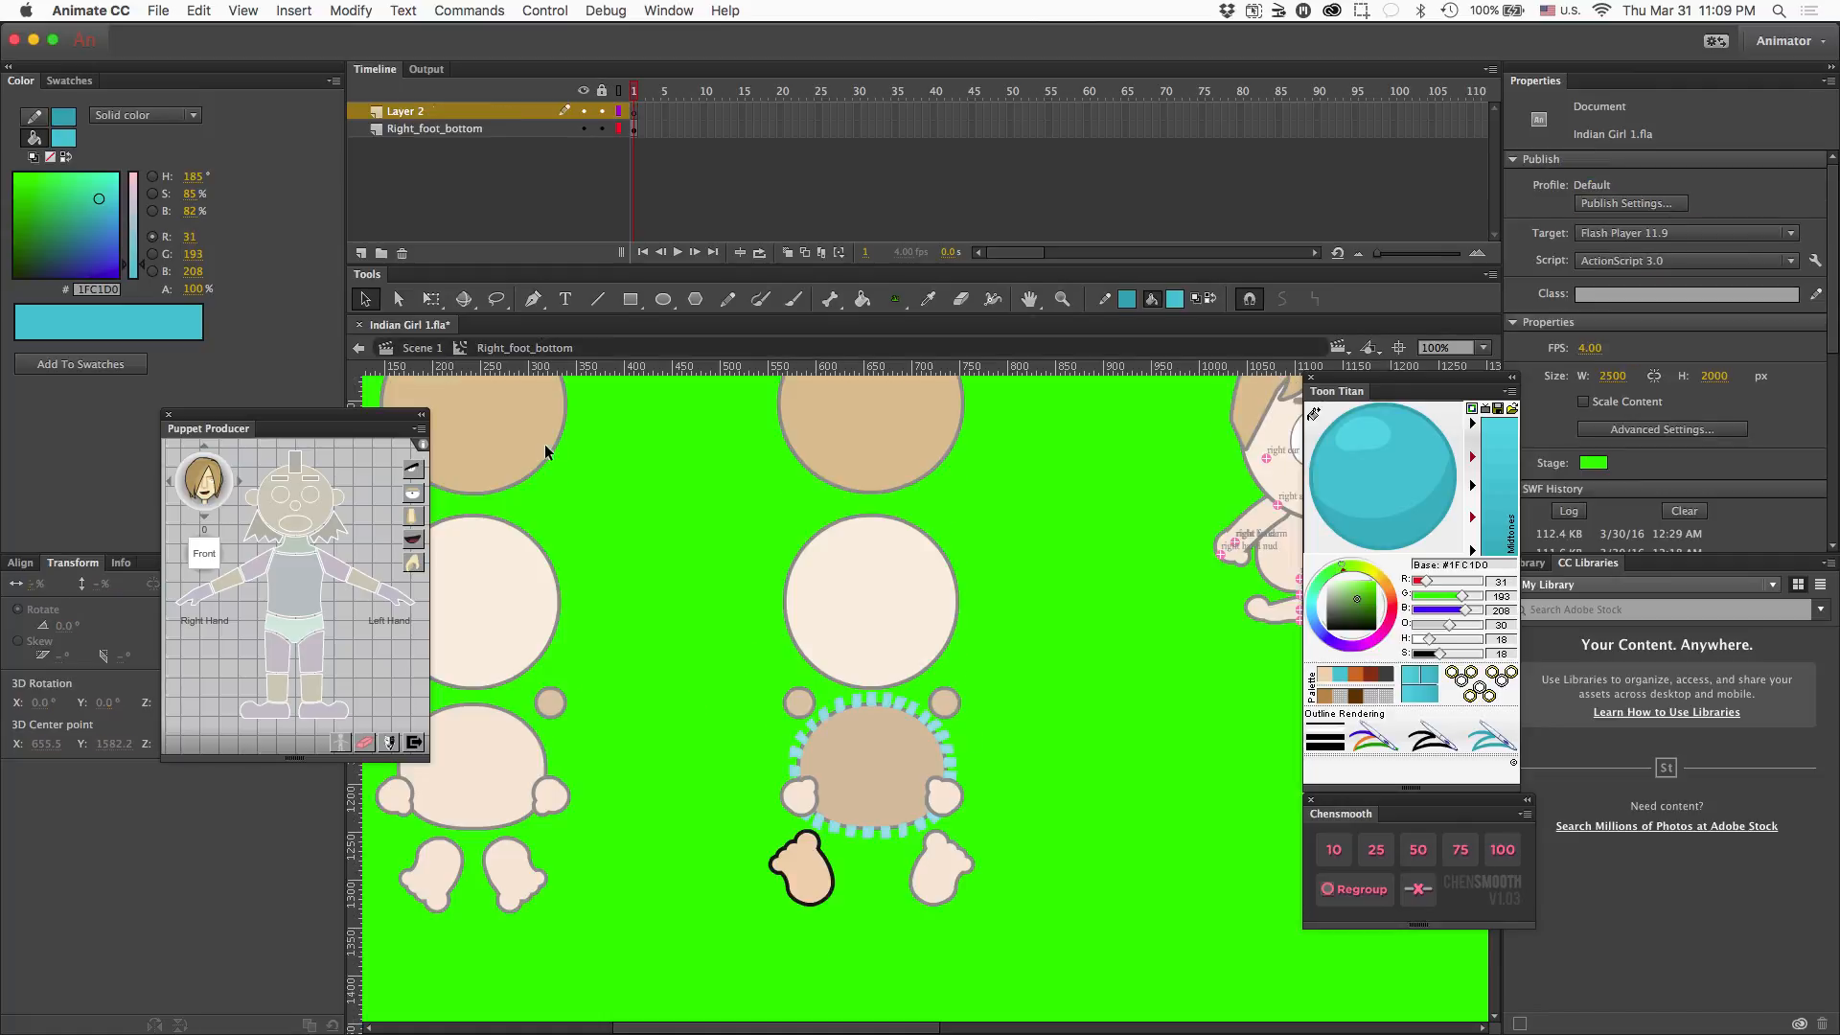
pyautogui.click(1355, 696)
# - Adjust the brush size for outlining the shoe over the right foot and discard the trial strokes
pyautogui.press('b')
pyautogui.moveTo(775, 835); pyautogui.dragTo(826, 875)
pyautogui.press('super+z')
pyautogui.moveTo(1652, 466); pyautogui.dragTo(1606, 467)
pyautogui.moveTo(773, 833)
pyautogui.mouseDown()
pyautogui.moveTo(830, 900)
pyautogui.moveTo(808, 871)
pyautogui.moveTo(789, 894)
pyautogui.moveTo(782, 879)
pyautogui.moveTo(810, 910)
pyautogui.mouseUp()
pyautogui.press('super+z')
pyautogui.press('super+z')
# - Hide the bare right foot layer and shape the dark brown shoe sole outline with the Brush and Eraser
pyautogui.click(583, 128)
pyautogui.press('e')
pyautogui.press('b')
pyautogui.press('e')
pyautogui.press('super+=')
pyautogui.moveTo(882, 744)
pyautogui.mouseDown()
pyautogui.moveTo(920, 791)
pyautogui.moveTo(976, 797)
pyautogui.mouseUp()
# - Fill the inside of the right shoe sole with the light brown swatch
pyautogui.press('k')
pyautogui.click(1324, 695)
pyautogui.click(924, 715)
pyautogui.moveTo(924, 715); pyautogui.dragTo(809, 845)
# - Clean up the sole's edges with the Eraser and dark brown brush strokes, then return to Scene 1
pyautogui.press('e')
pyautogui.moveTo(815, 757); pyautogui.dragTo(870, 830)
pyautogui.moveTo(757, 826); pyautogui.dragTo(824, 923)
pyautogui.click(1355, 695)
pyautogui.click(794, 299)
pyautogui.moveTo(801, 768); pyautogui.dragTo(832, 772)
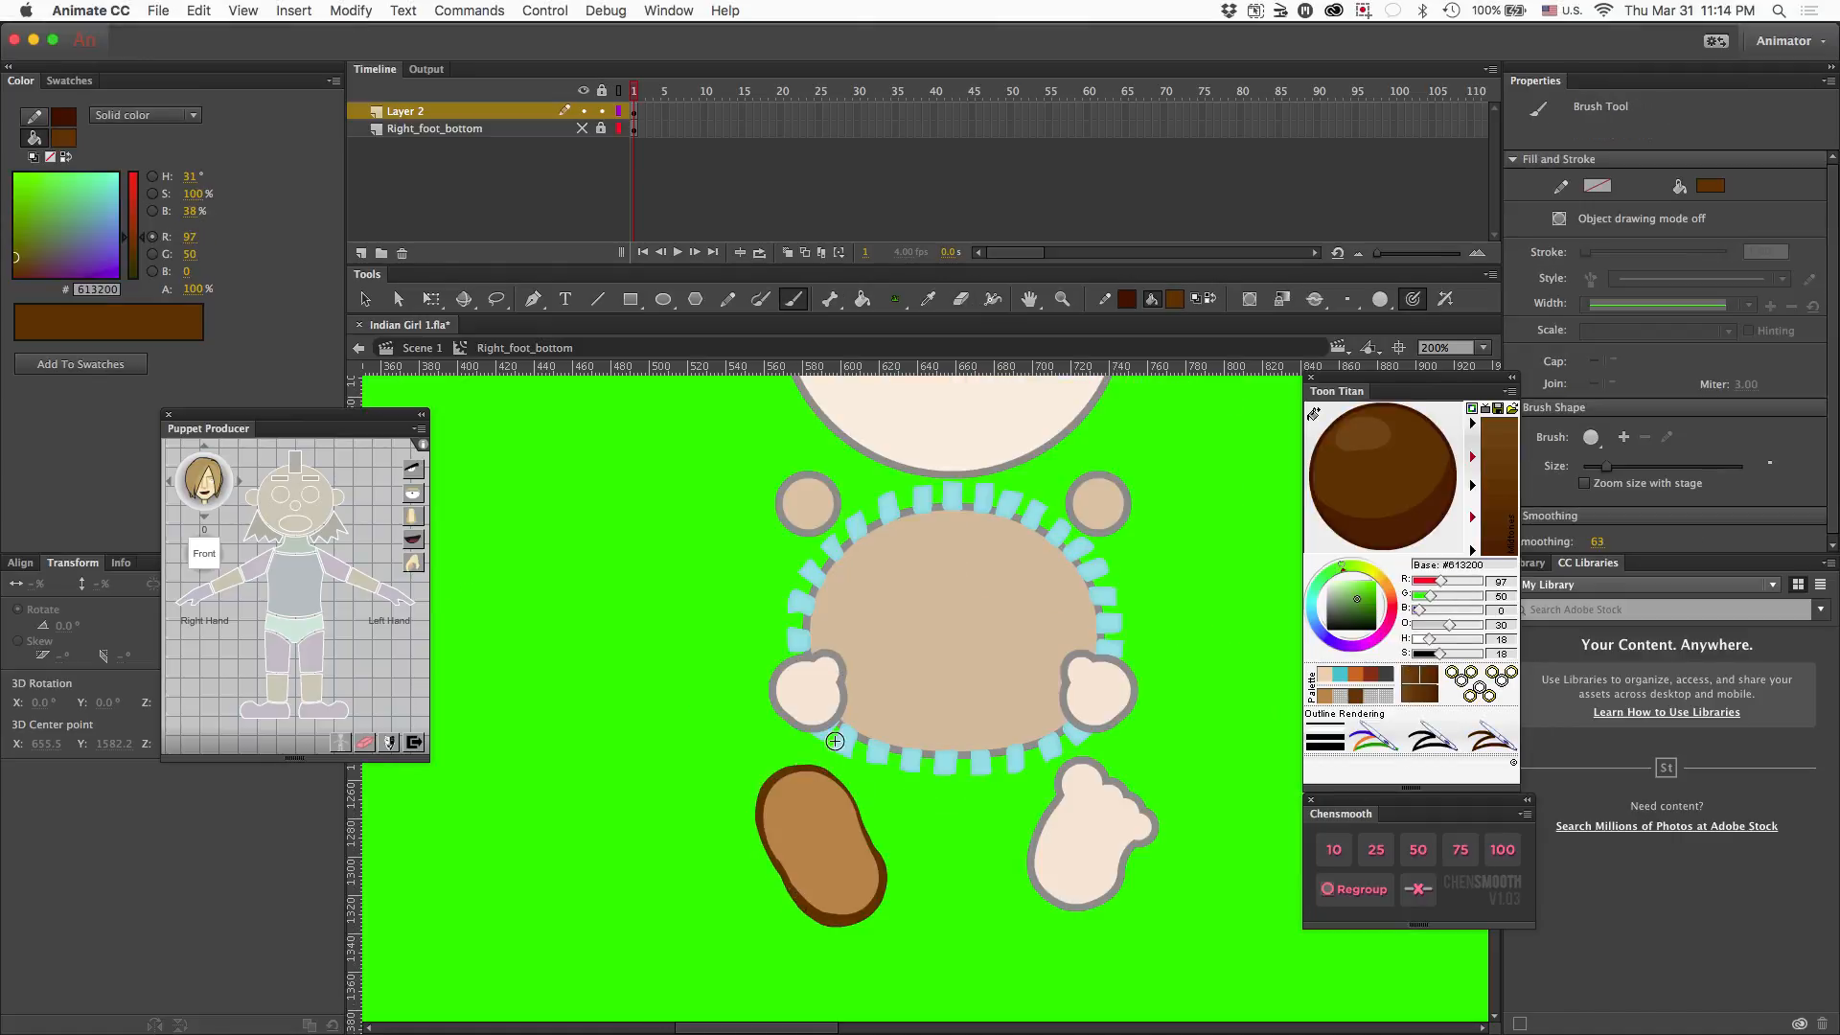
pyautogui.press('v')
pyautogui.doubleClick(926, 824)
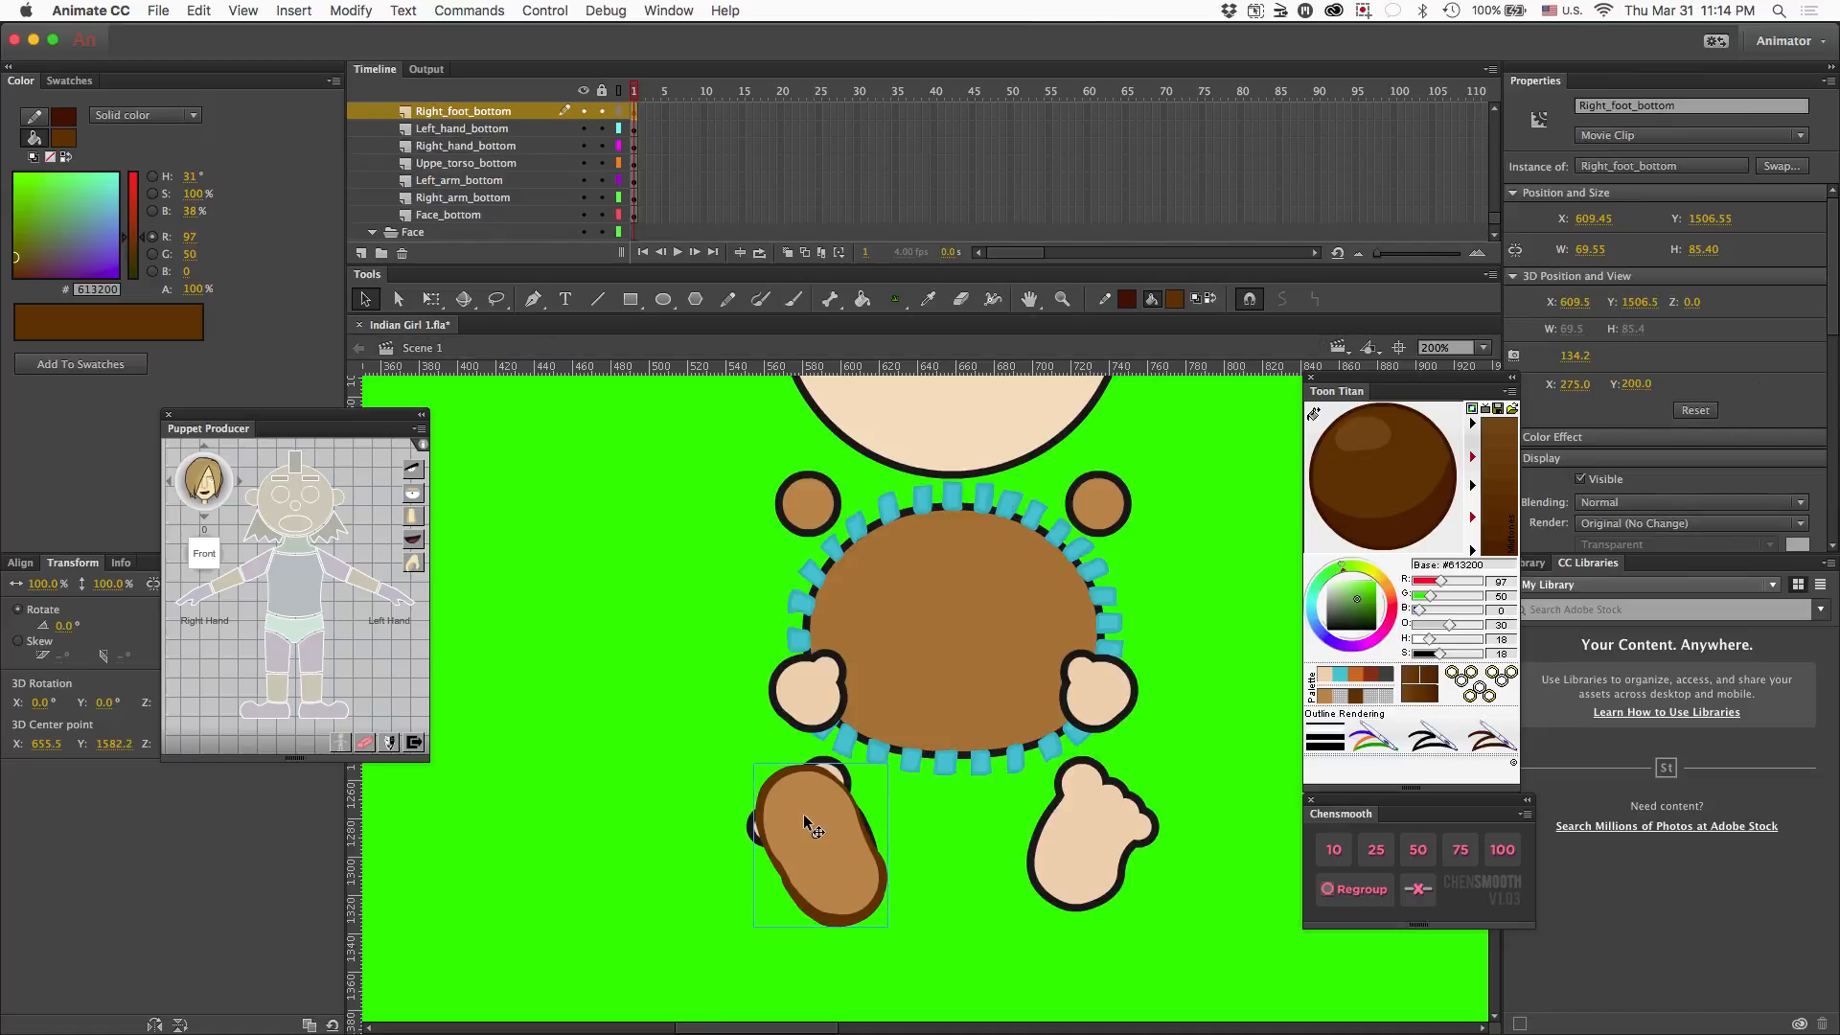
# - Reopen the right foot symbol, show both layers as outlines, and nudge the sole up and left over the foot
pyautogui.doubleClick(803, 814)
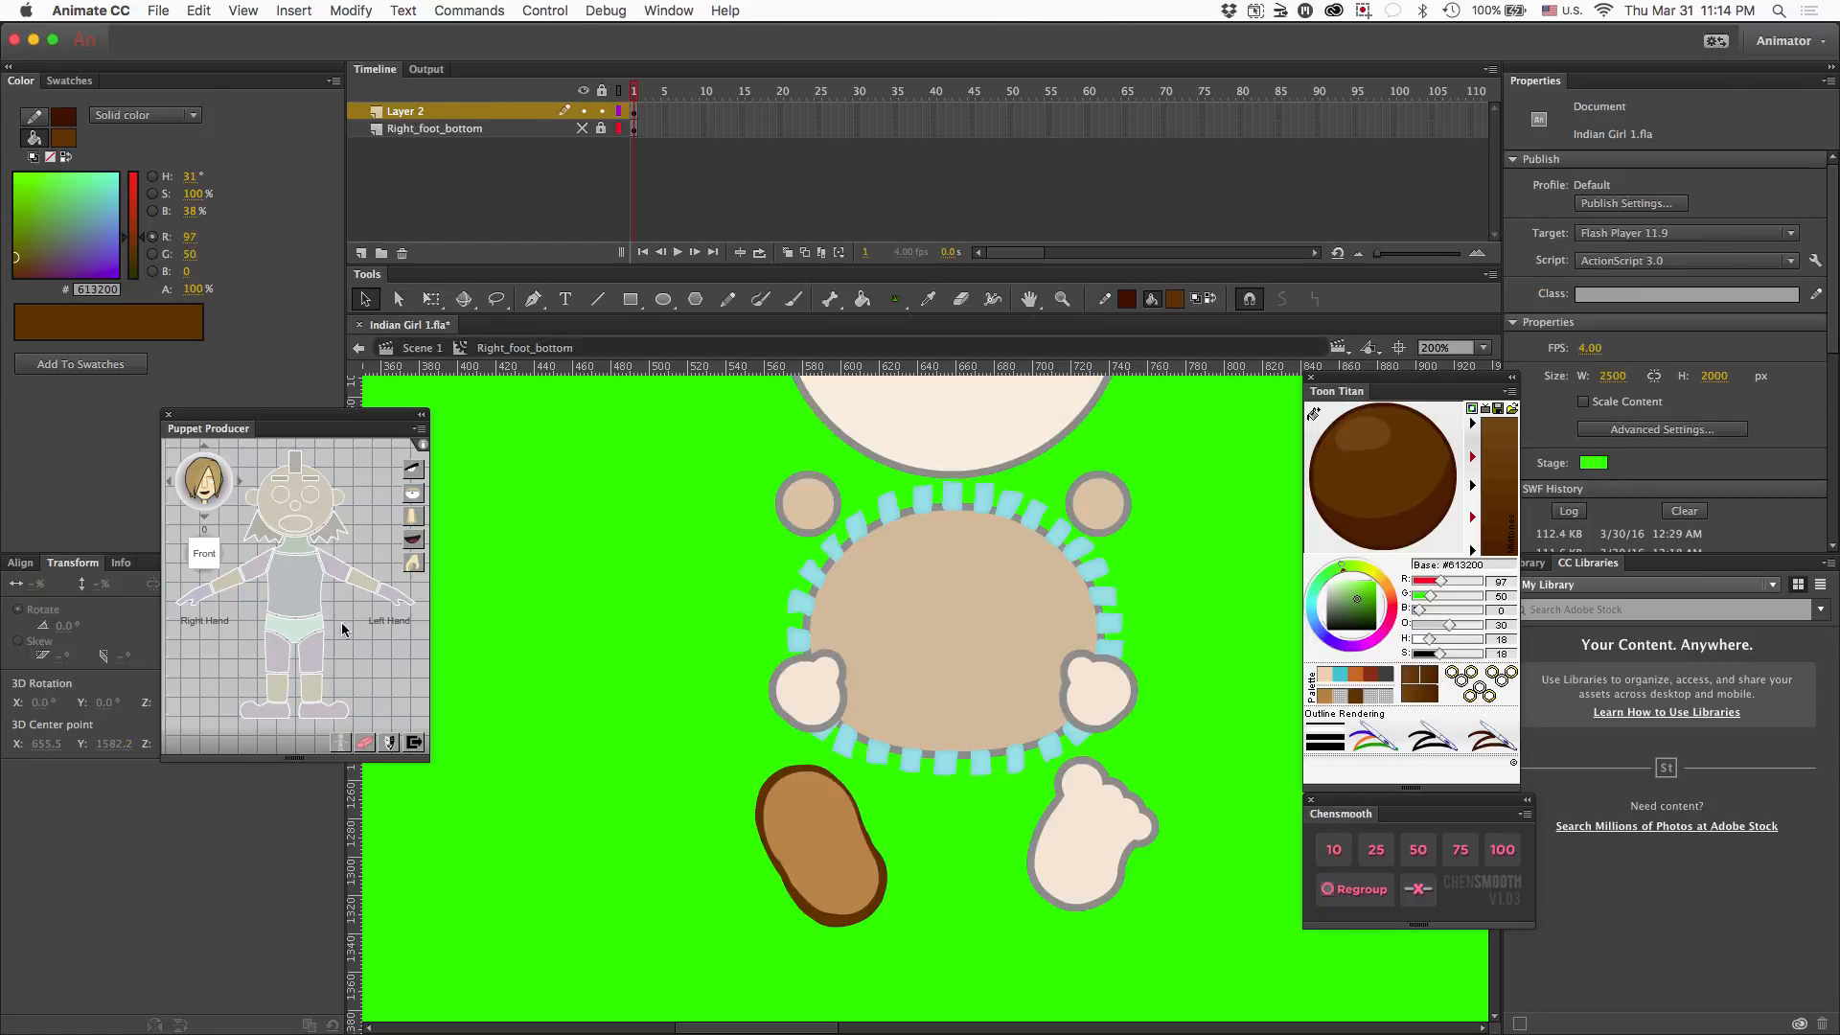
pyautogui.click(581, 128)
pyautogui.click(620, 91)
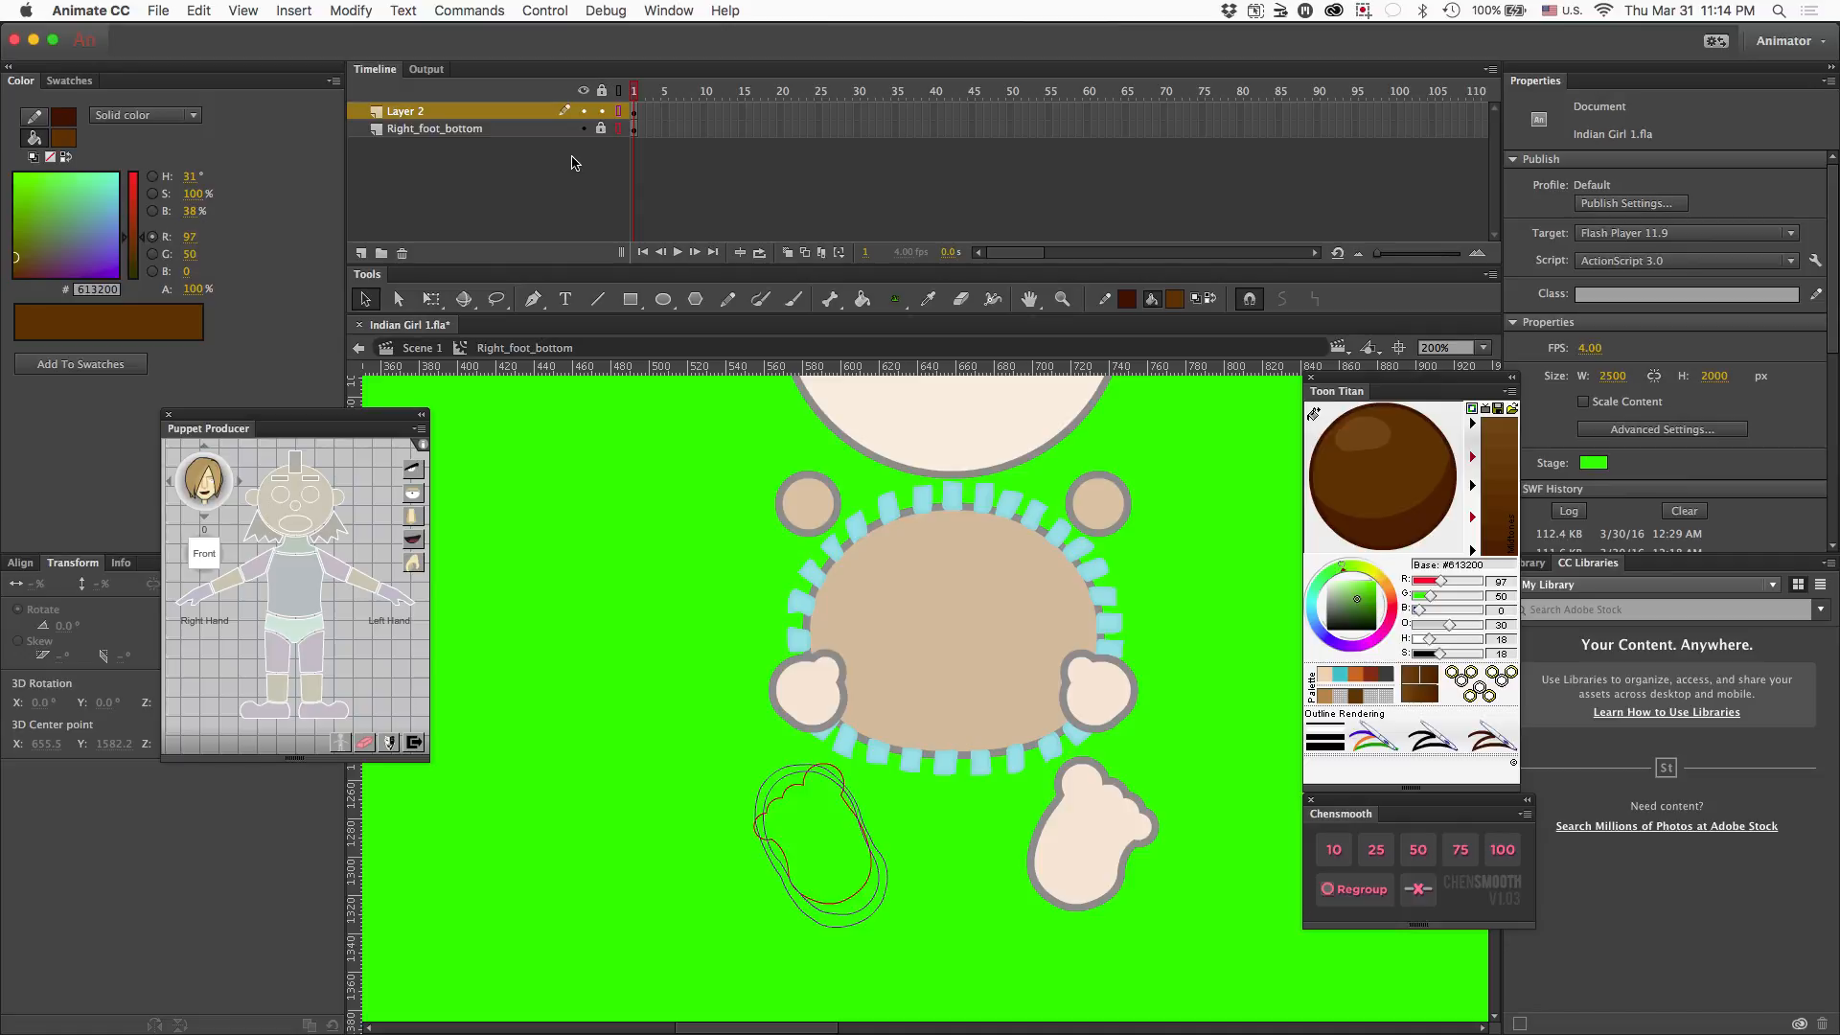
pyautogui.click(517, 117)
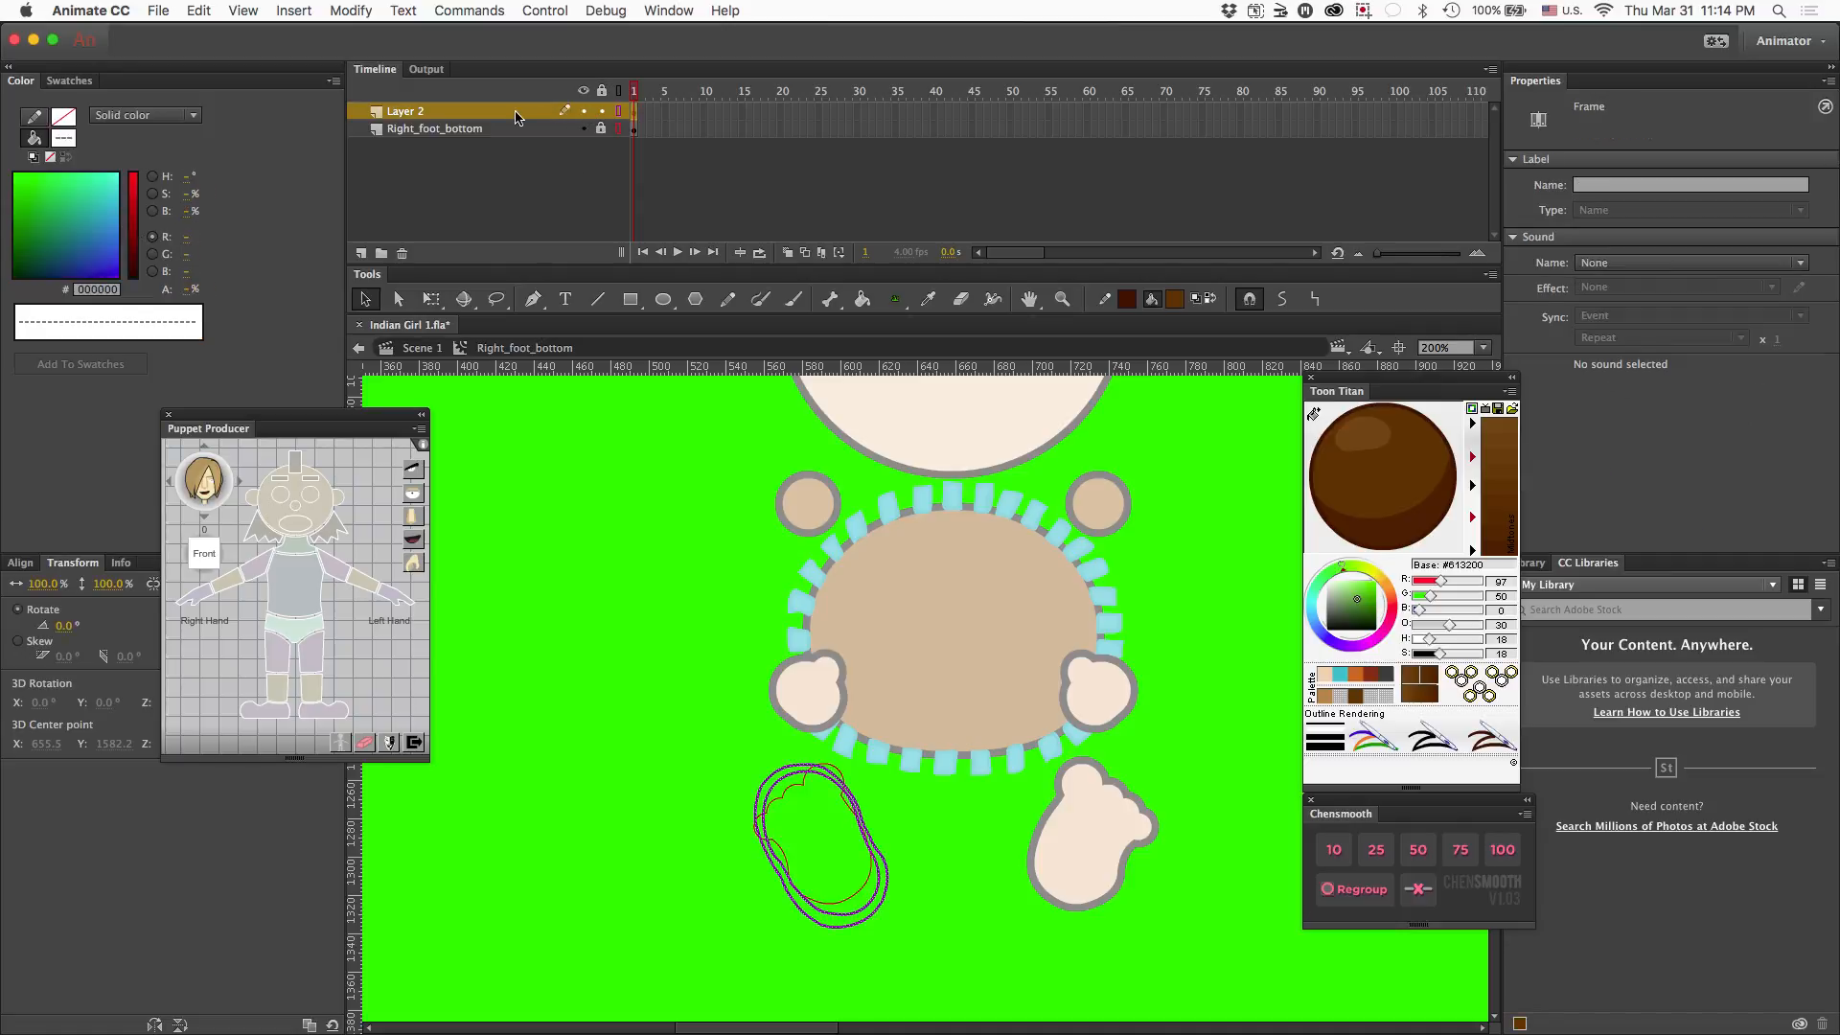
pyautogui.hotkey('shift', 'Up')
pyautogui.press('Left')
pyautogui.press('Left')
pyautogui.press('Left')
pyautogui.press('Left')
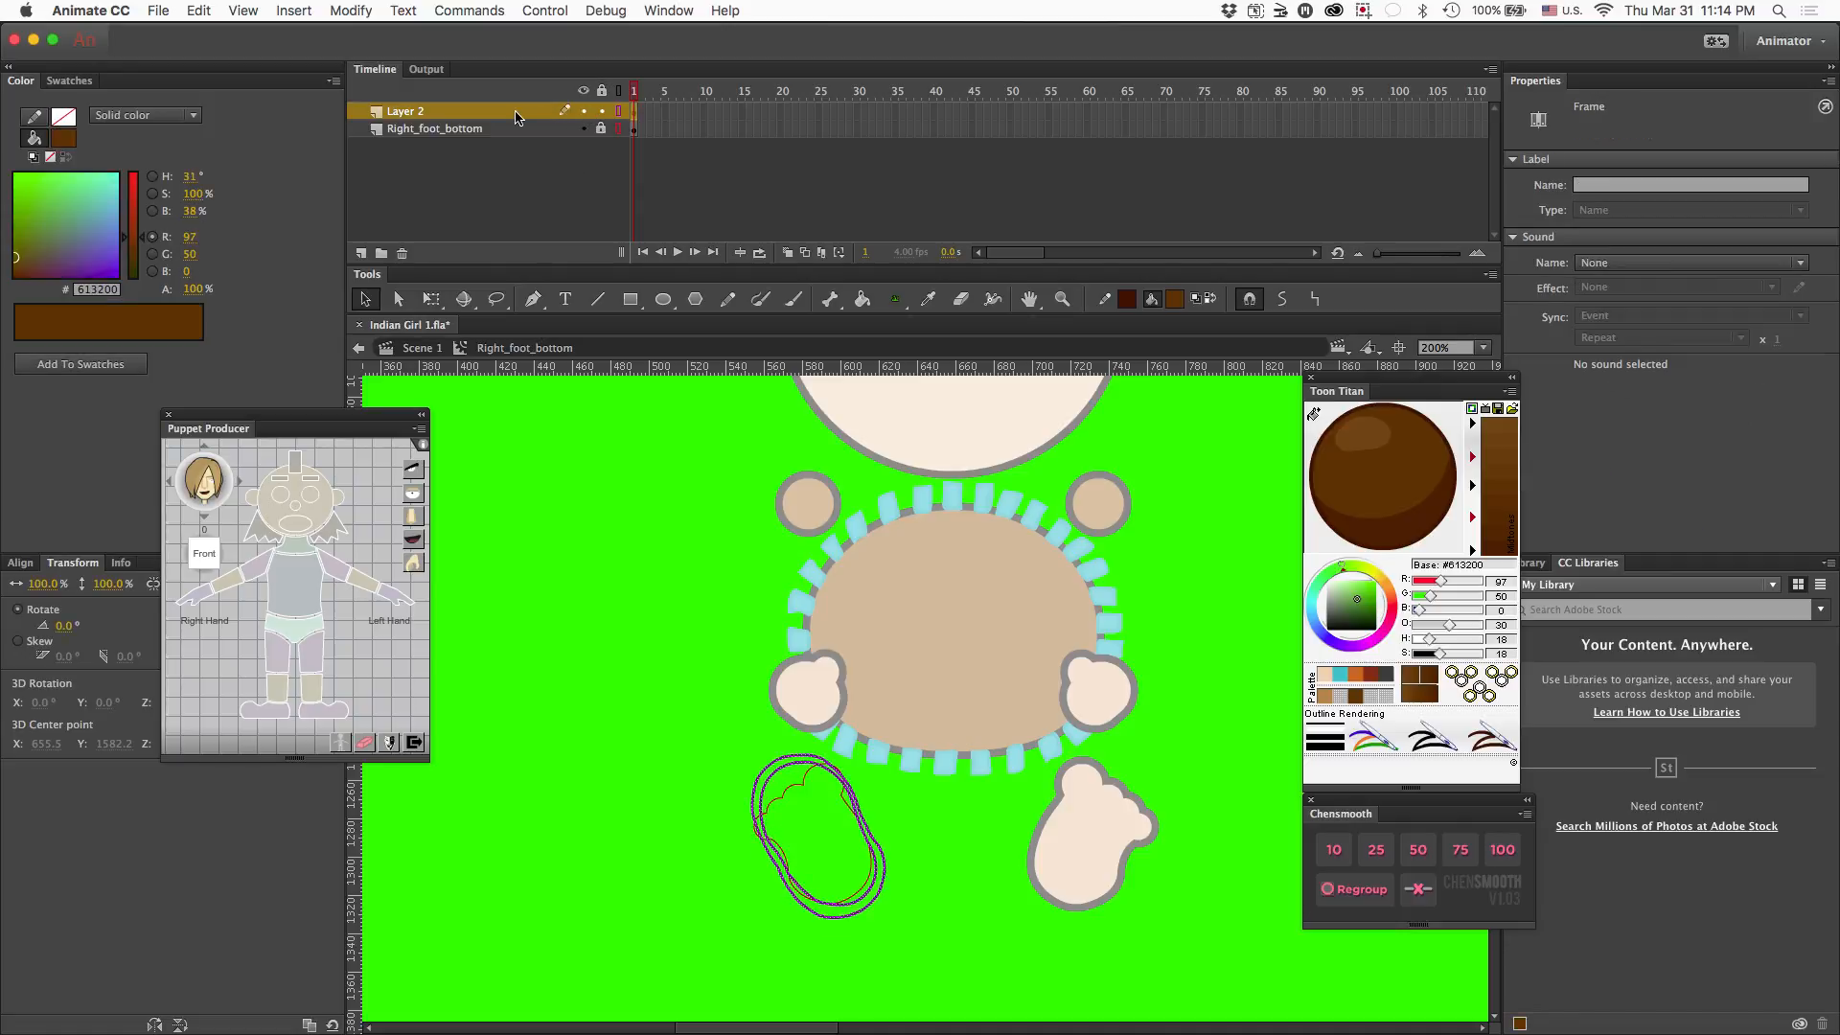
pyautogui.press('Left')
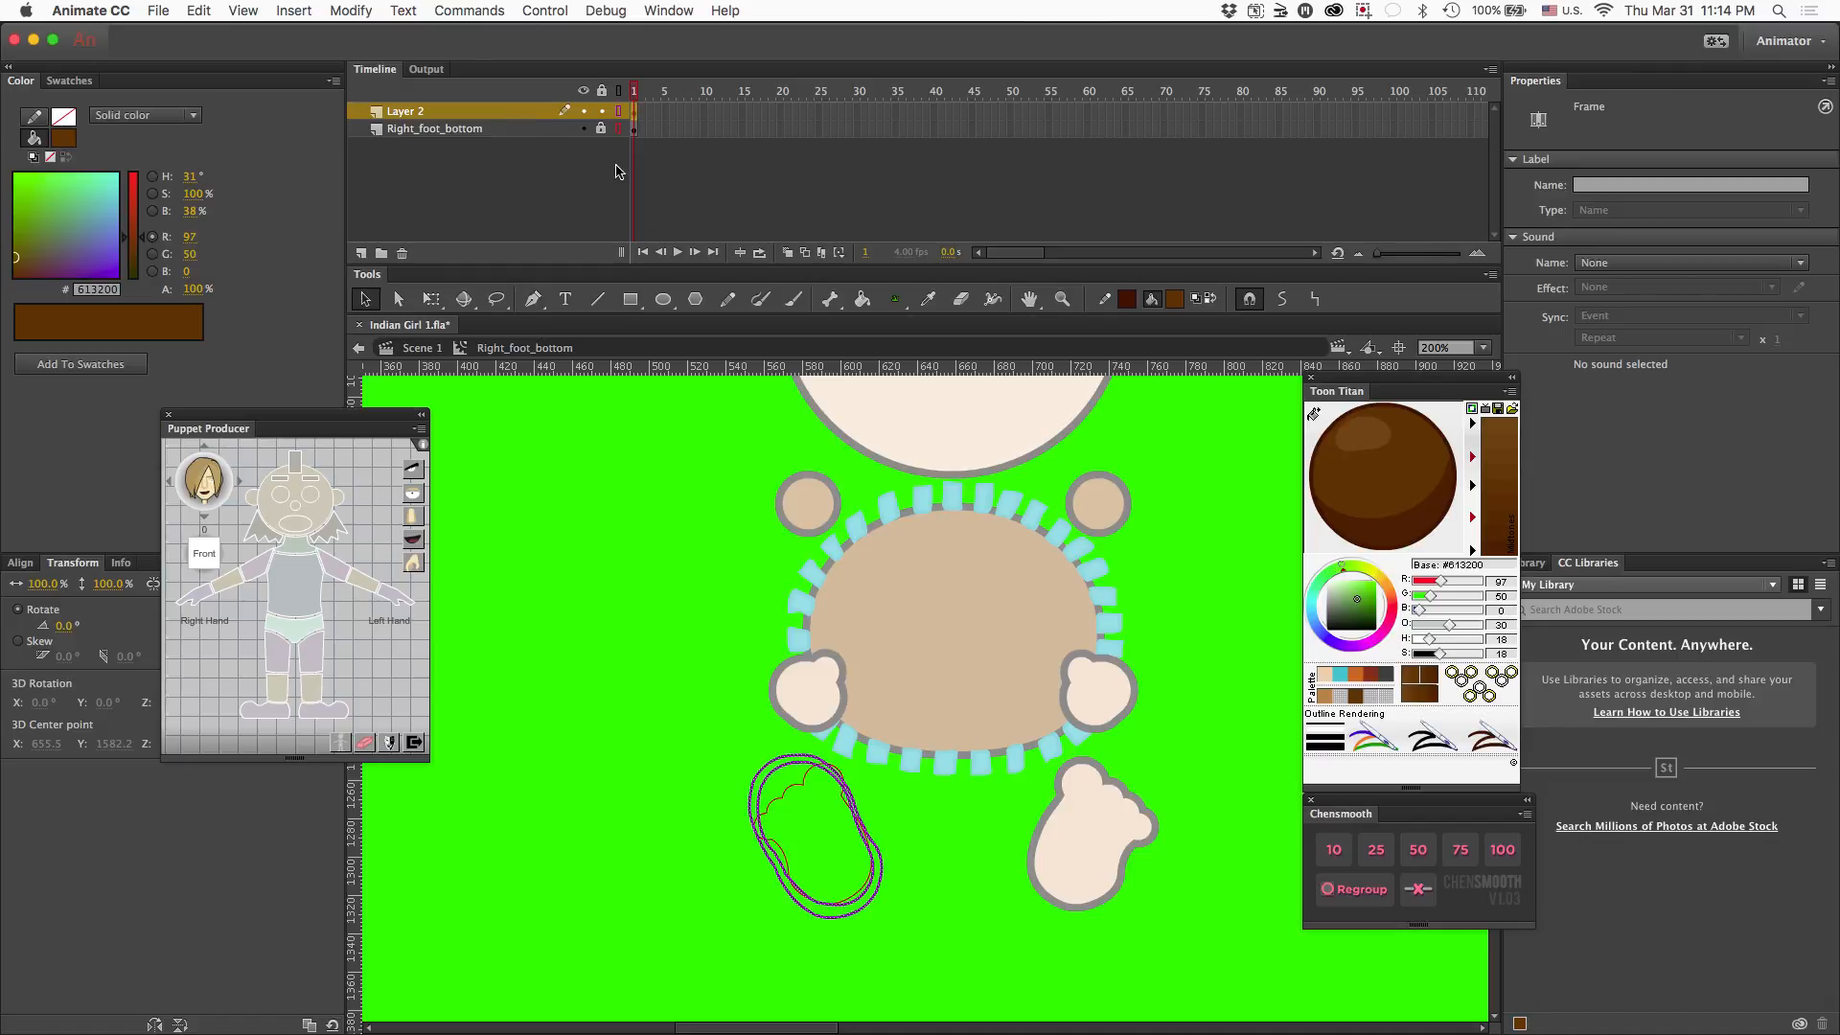
# - Restore the full-colour layer display and delete the original Right_foot_bottom layer
pyautogui.click(584, 93)
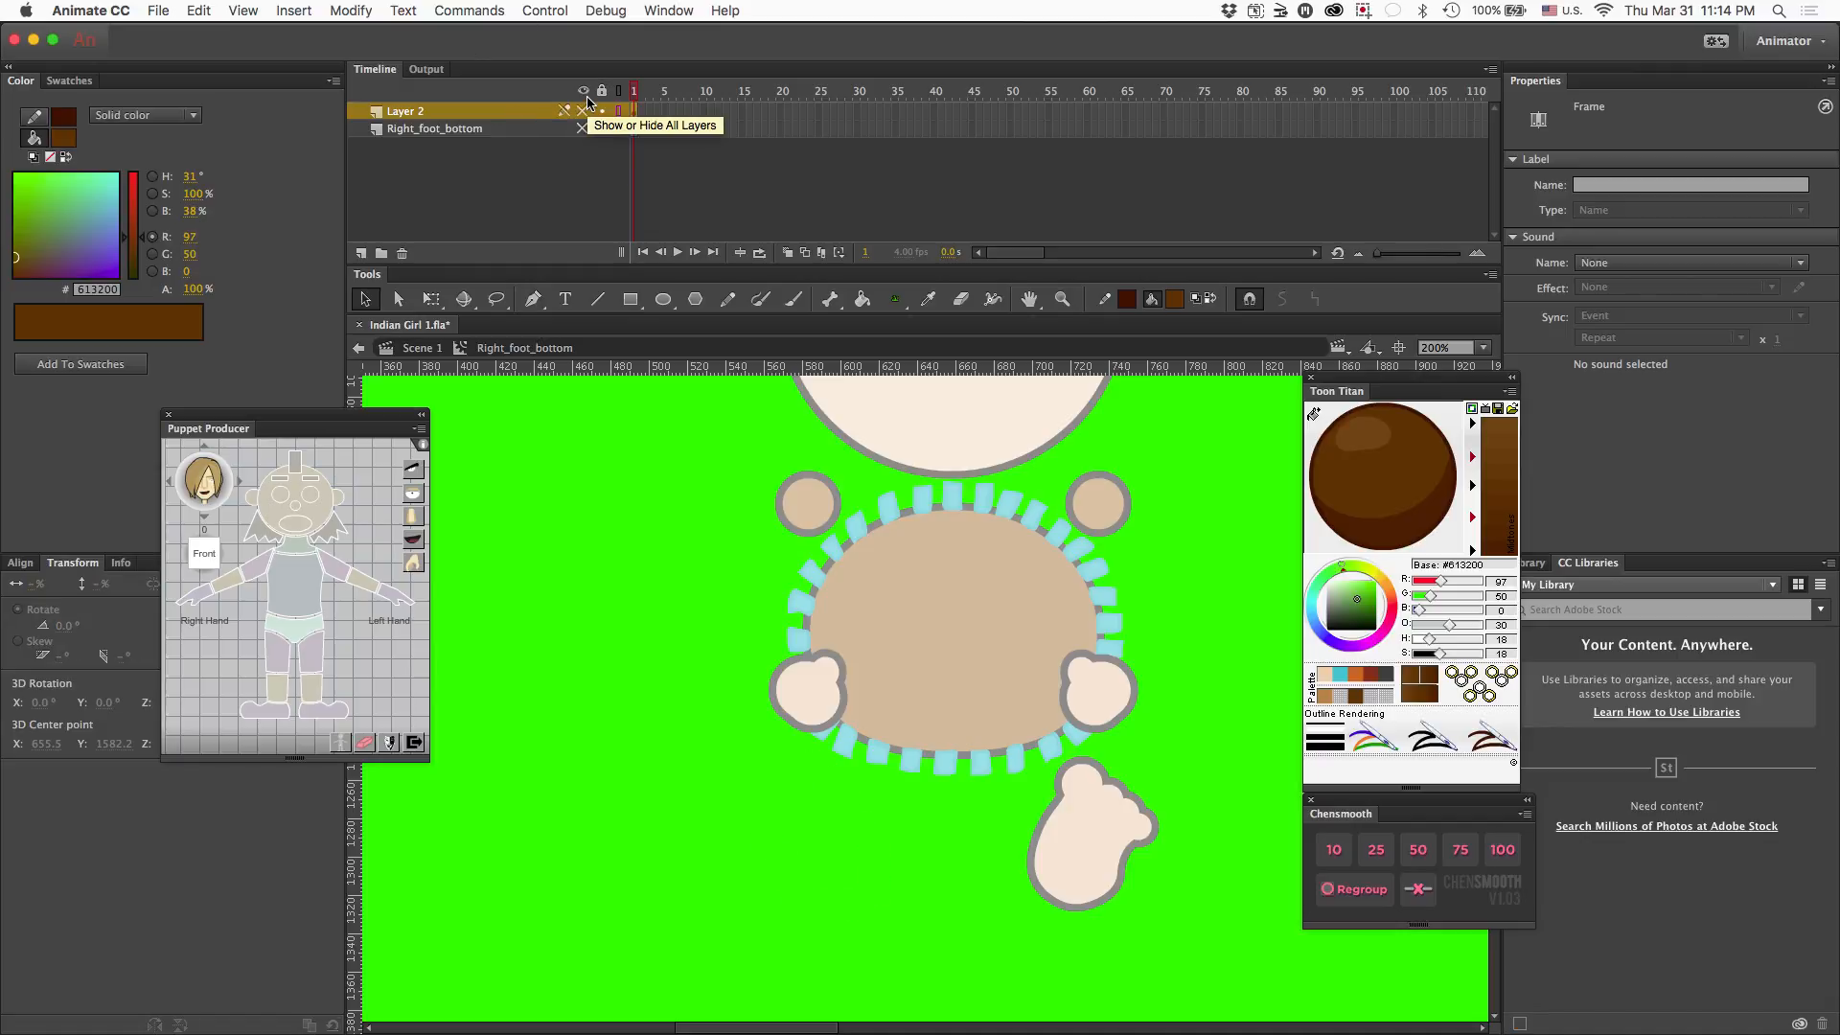
pyautogui.click(587, 96)
pyautogui.click(621, 93)
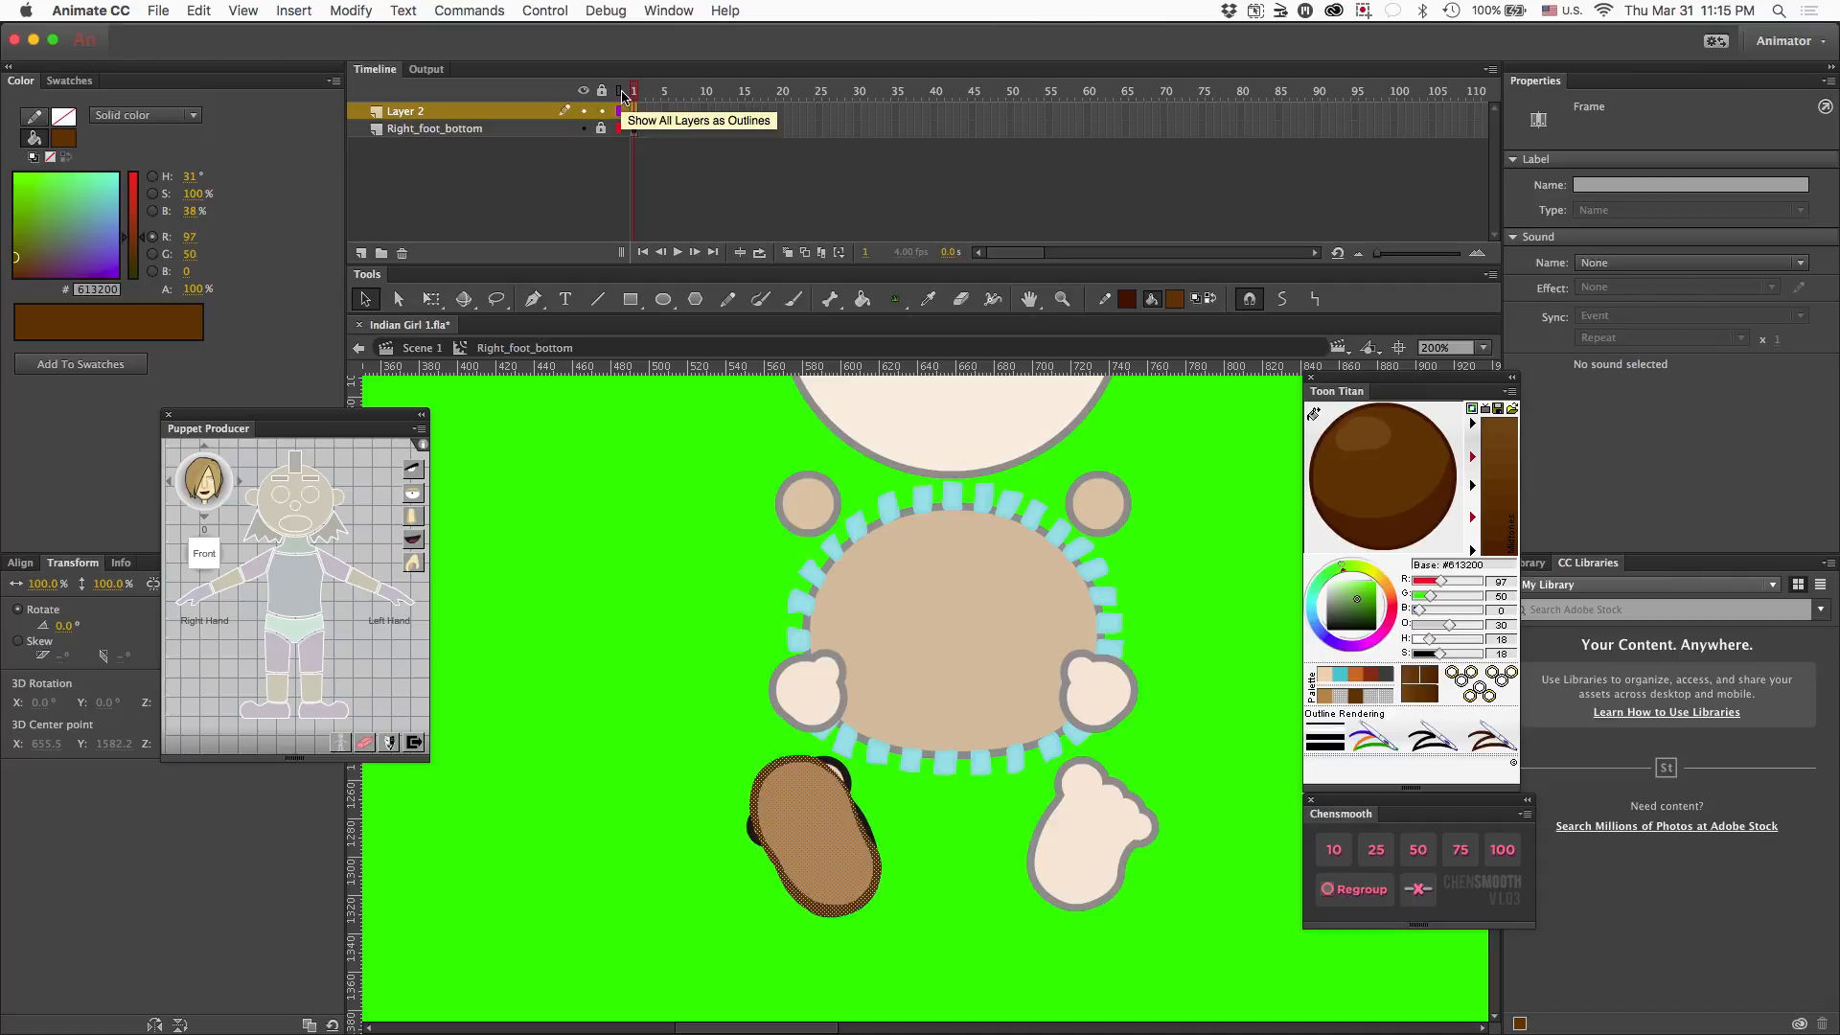
pyautogui.click(613, 644)
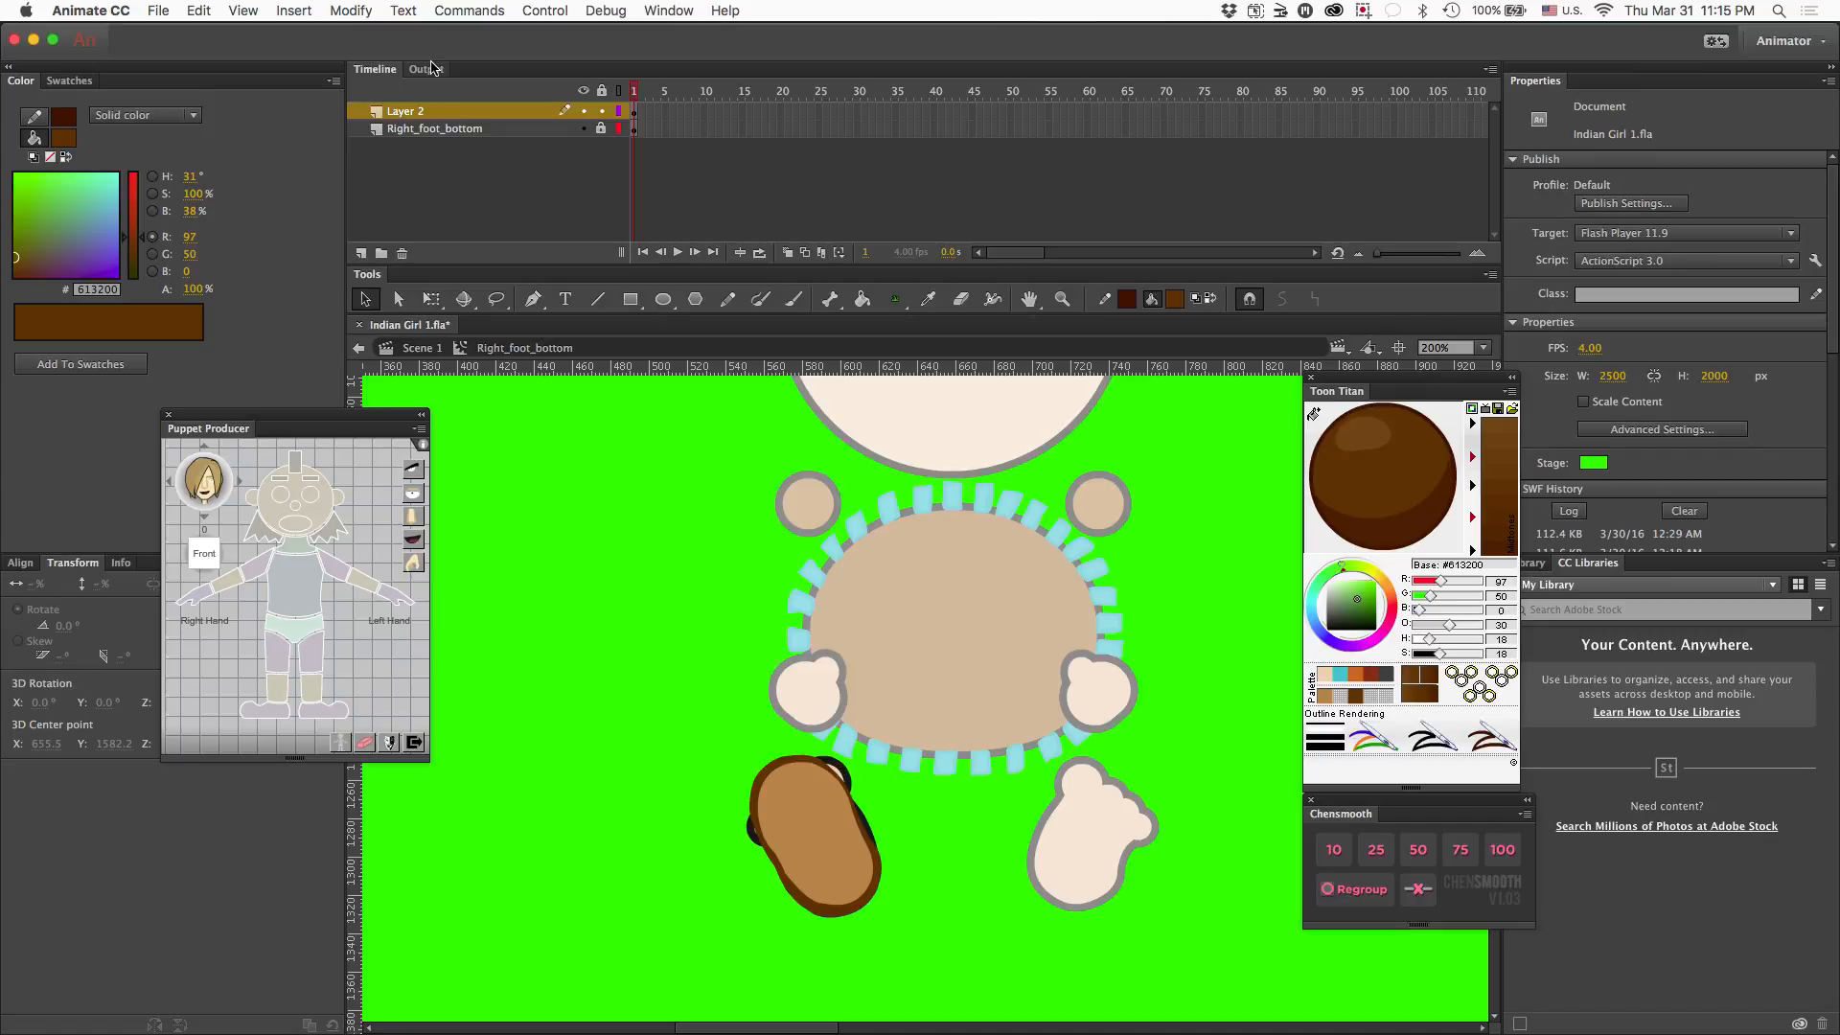
pyautogui.click(454, 129)
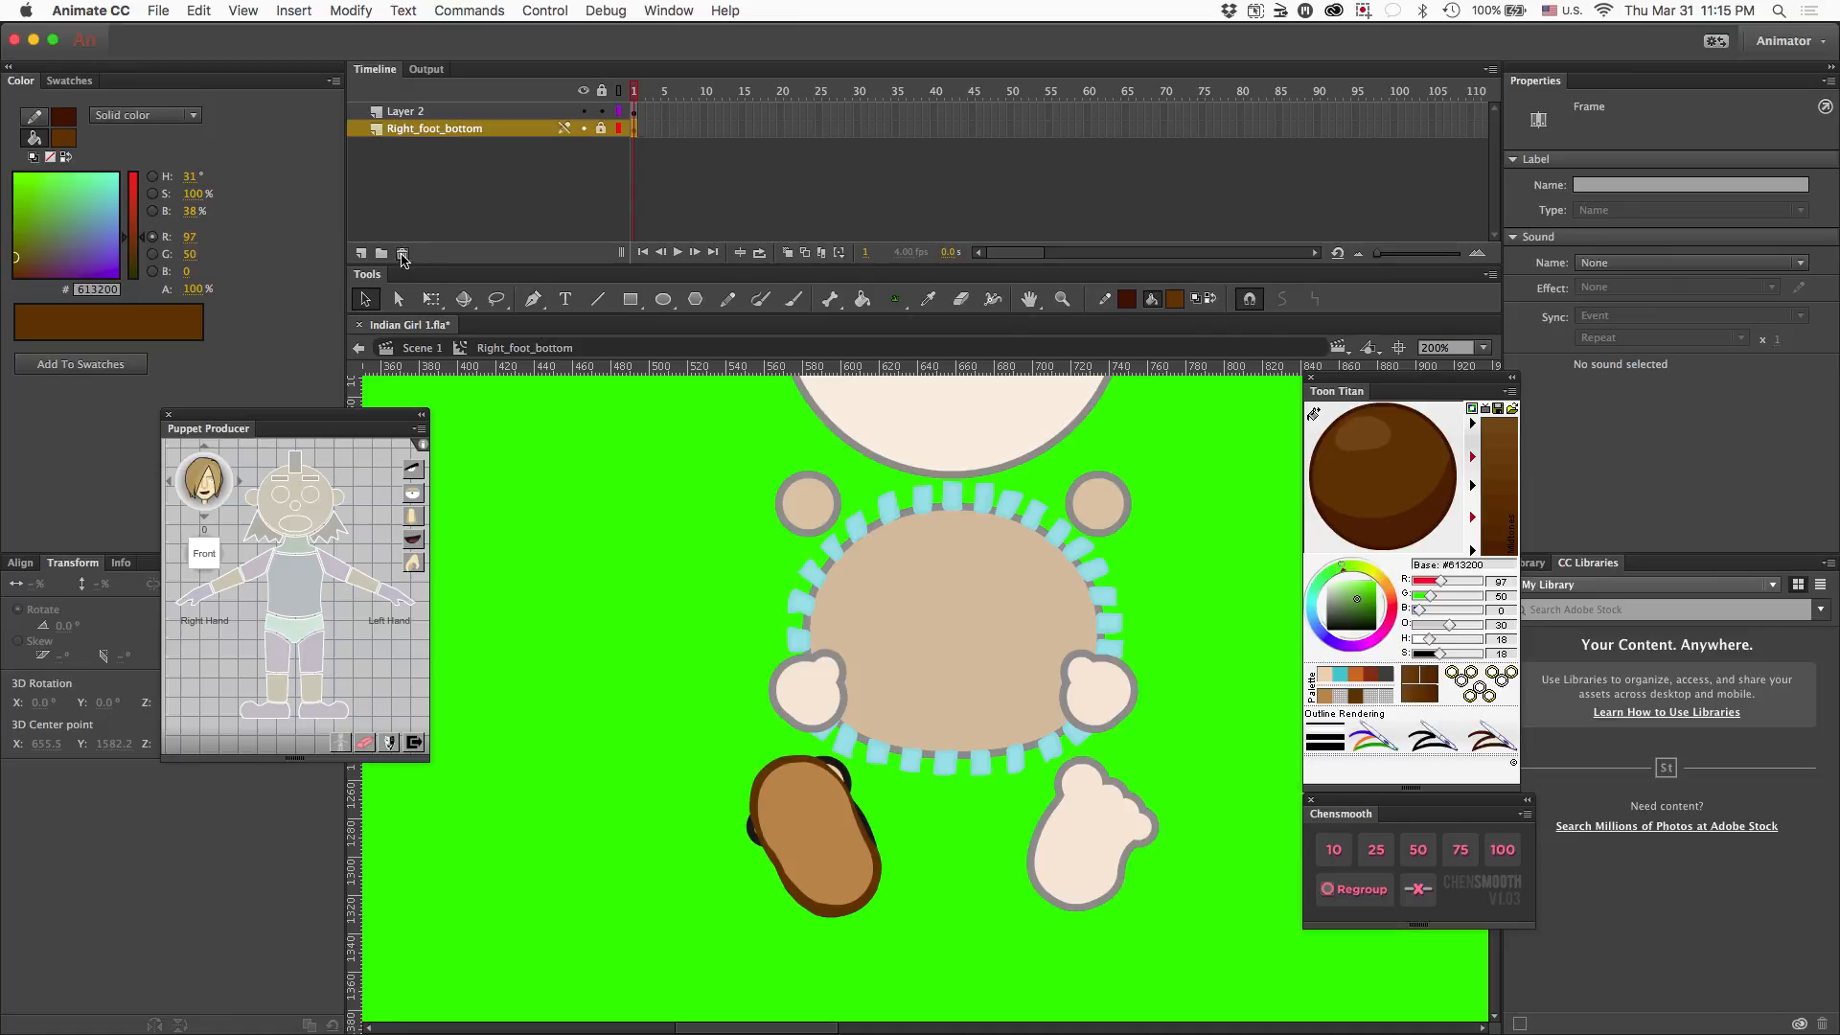
pyautogui.click(402, 255)
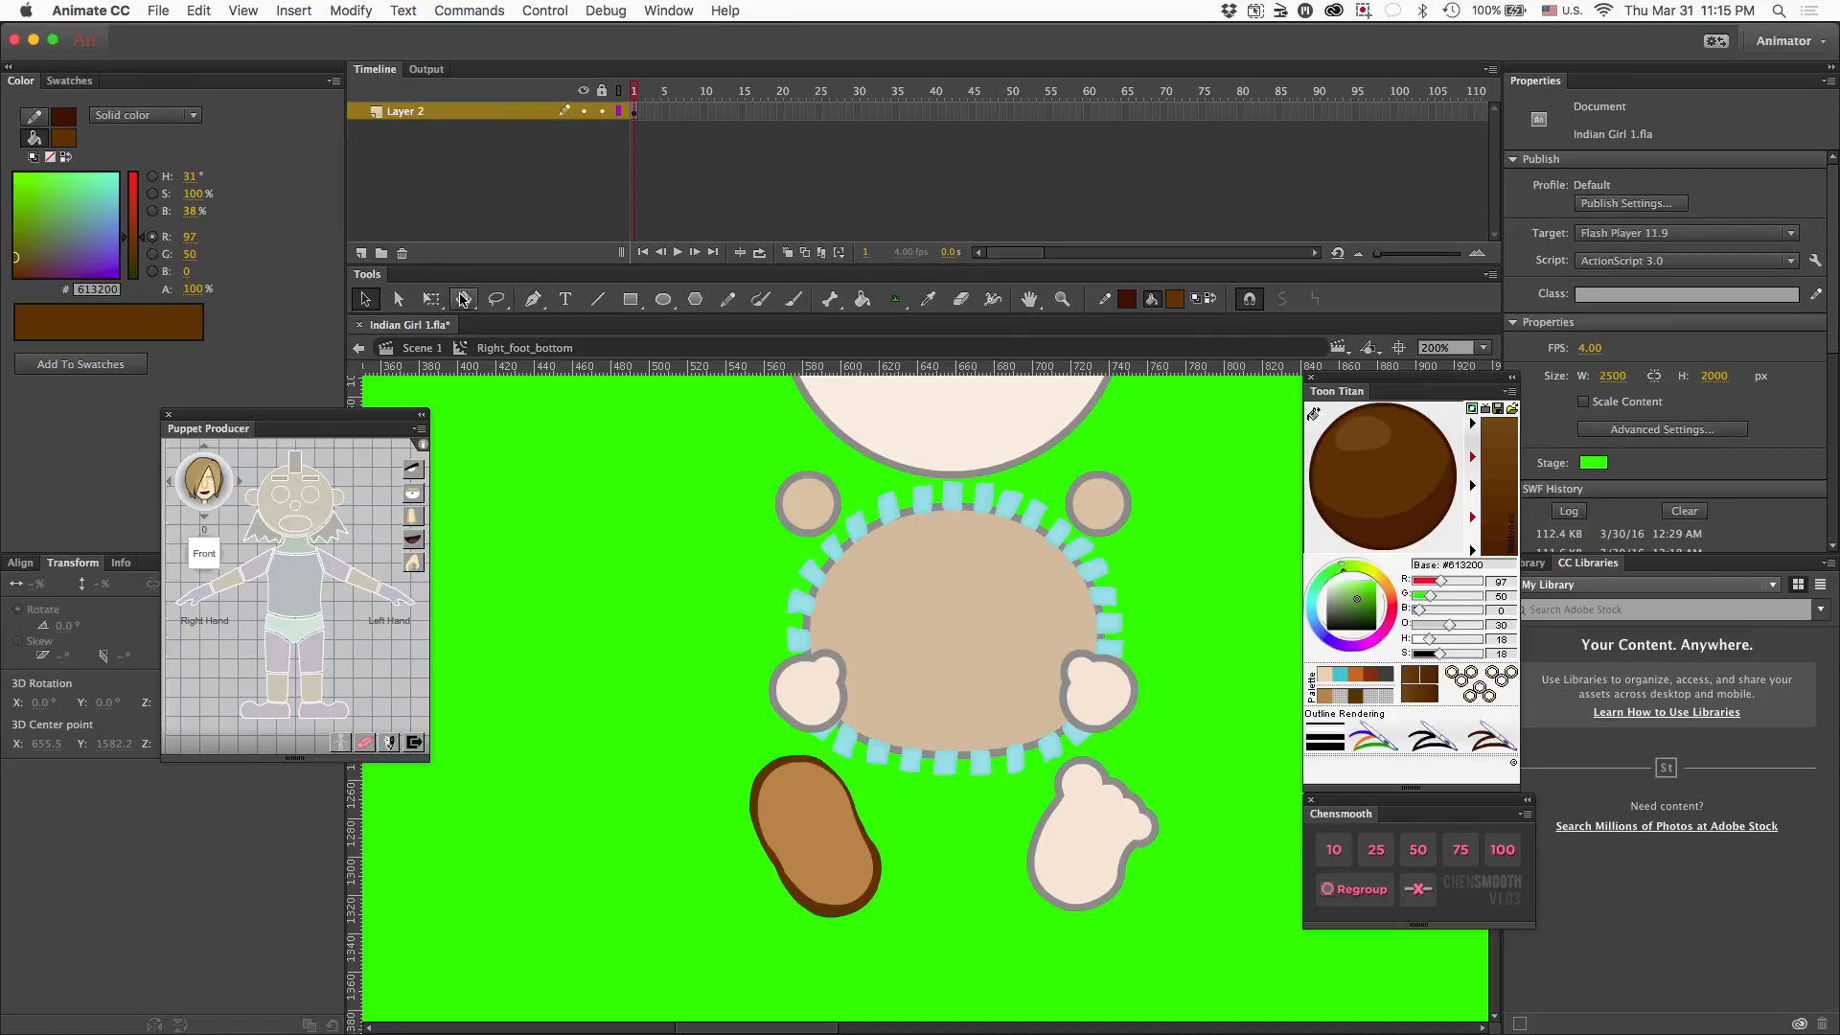
# - Copy the finished right sole and place a horizontal guide along its lower edge in Scene 1
pyautogui.moveTo(697, 728); pyautogui.dragTo(920, 968)
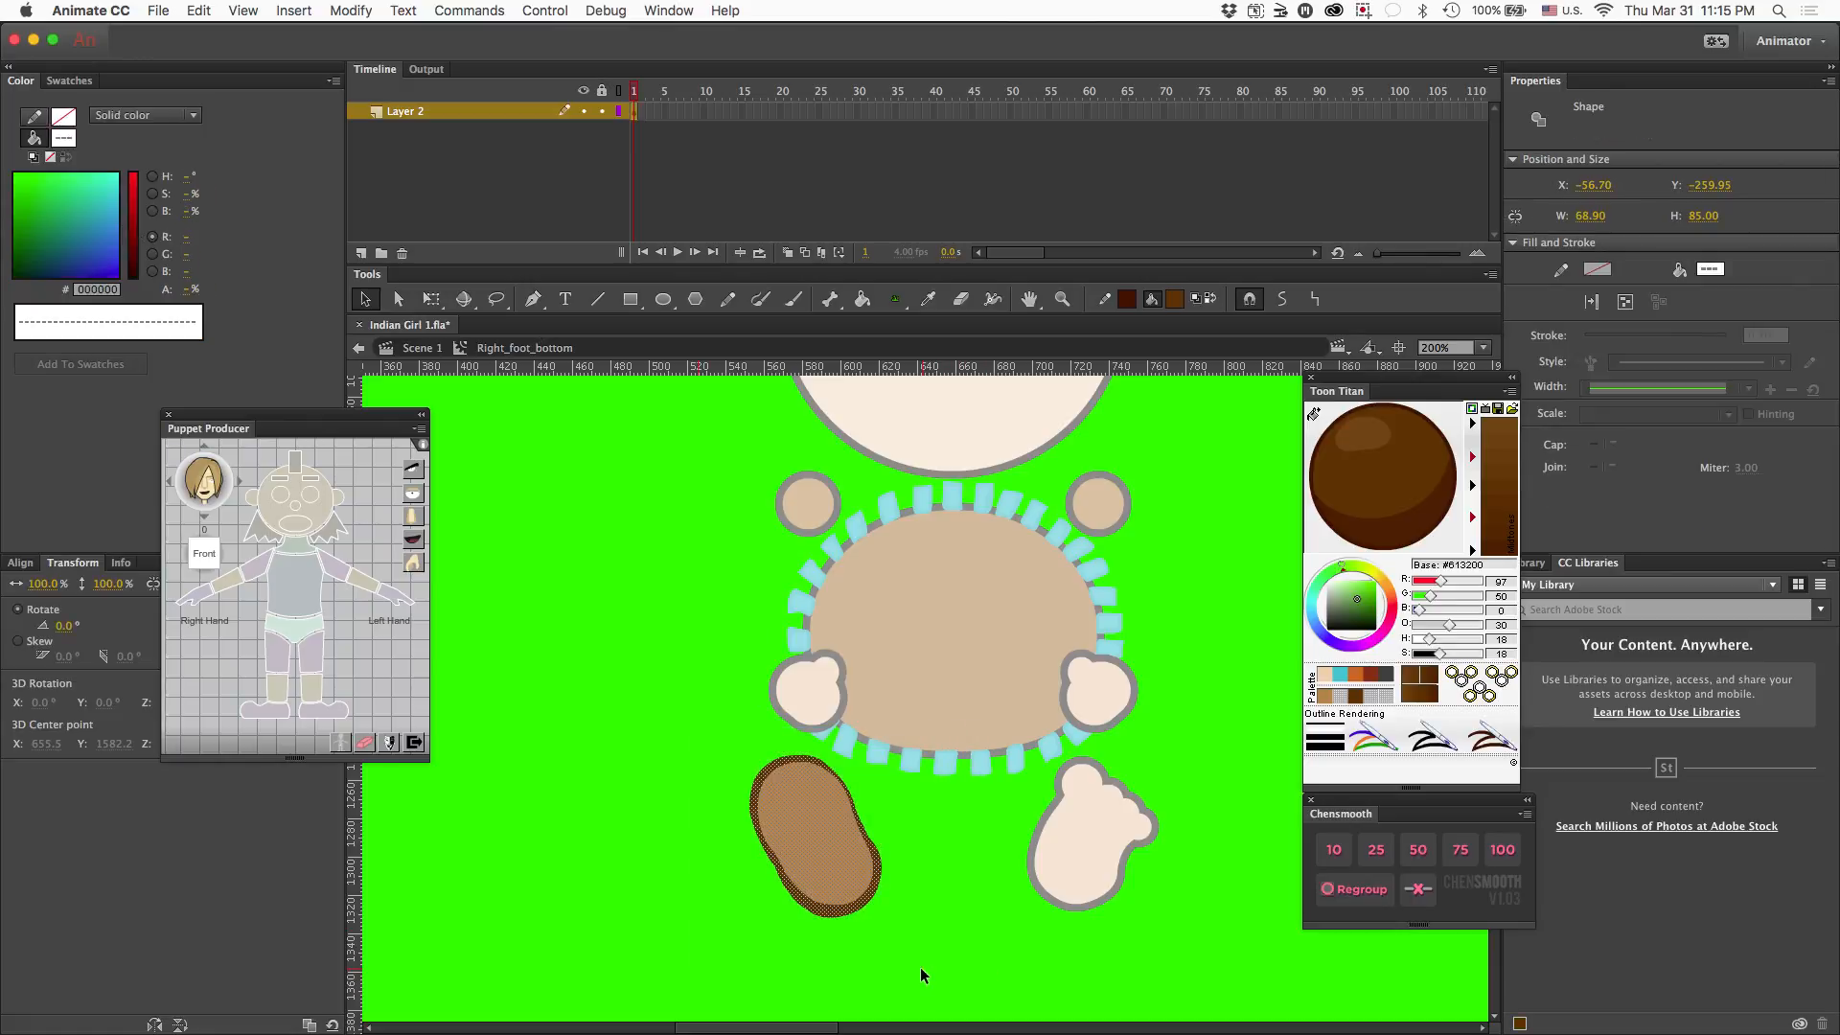
pyautogui.doubleClick(1114, 849)
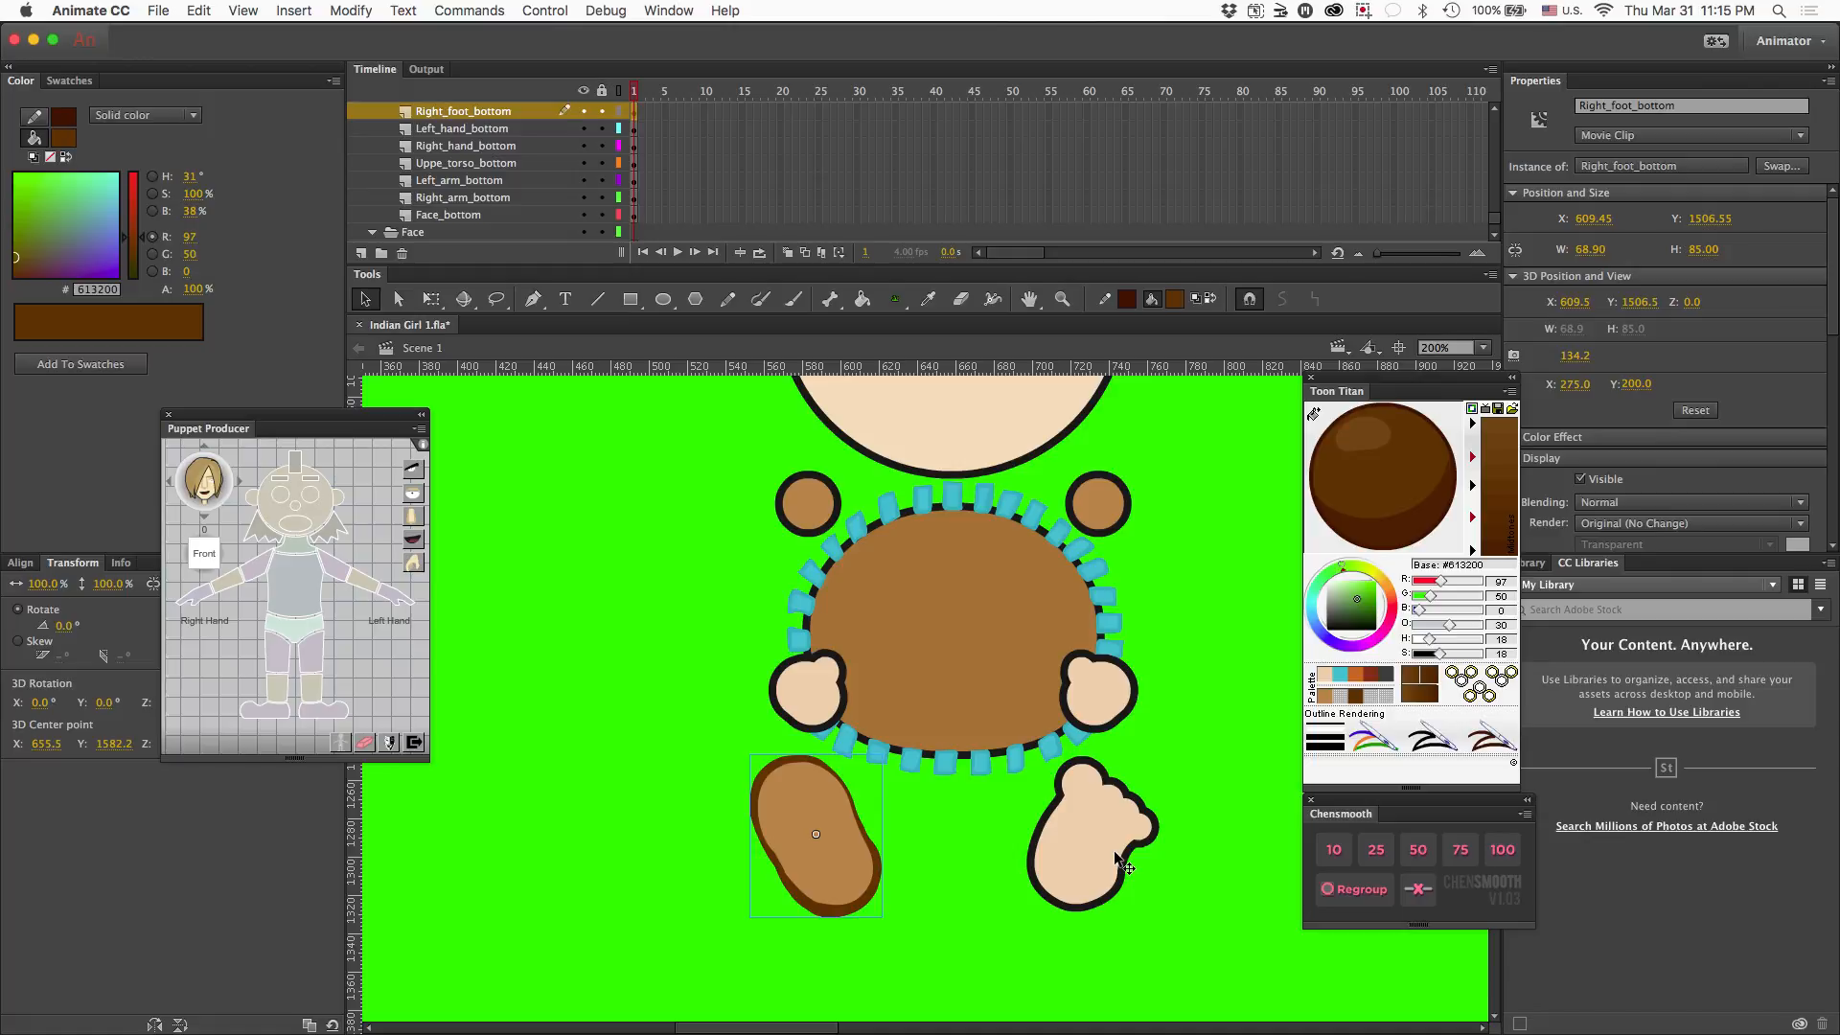
pyautogui.moveTo(893, 366); pyautogui.dragTo(923, 914)
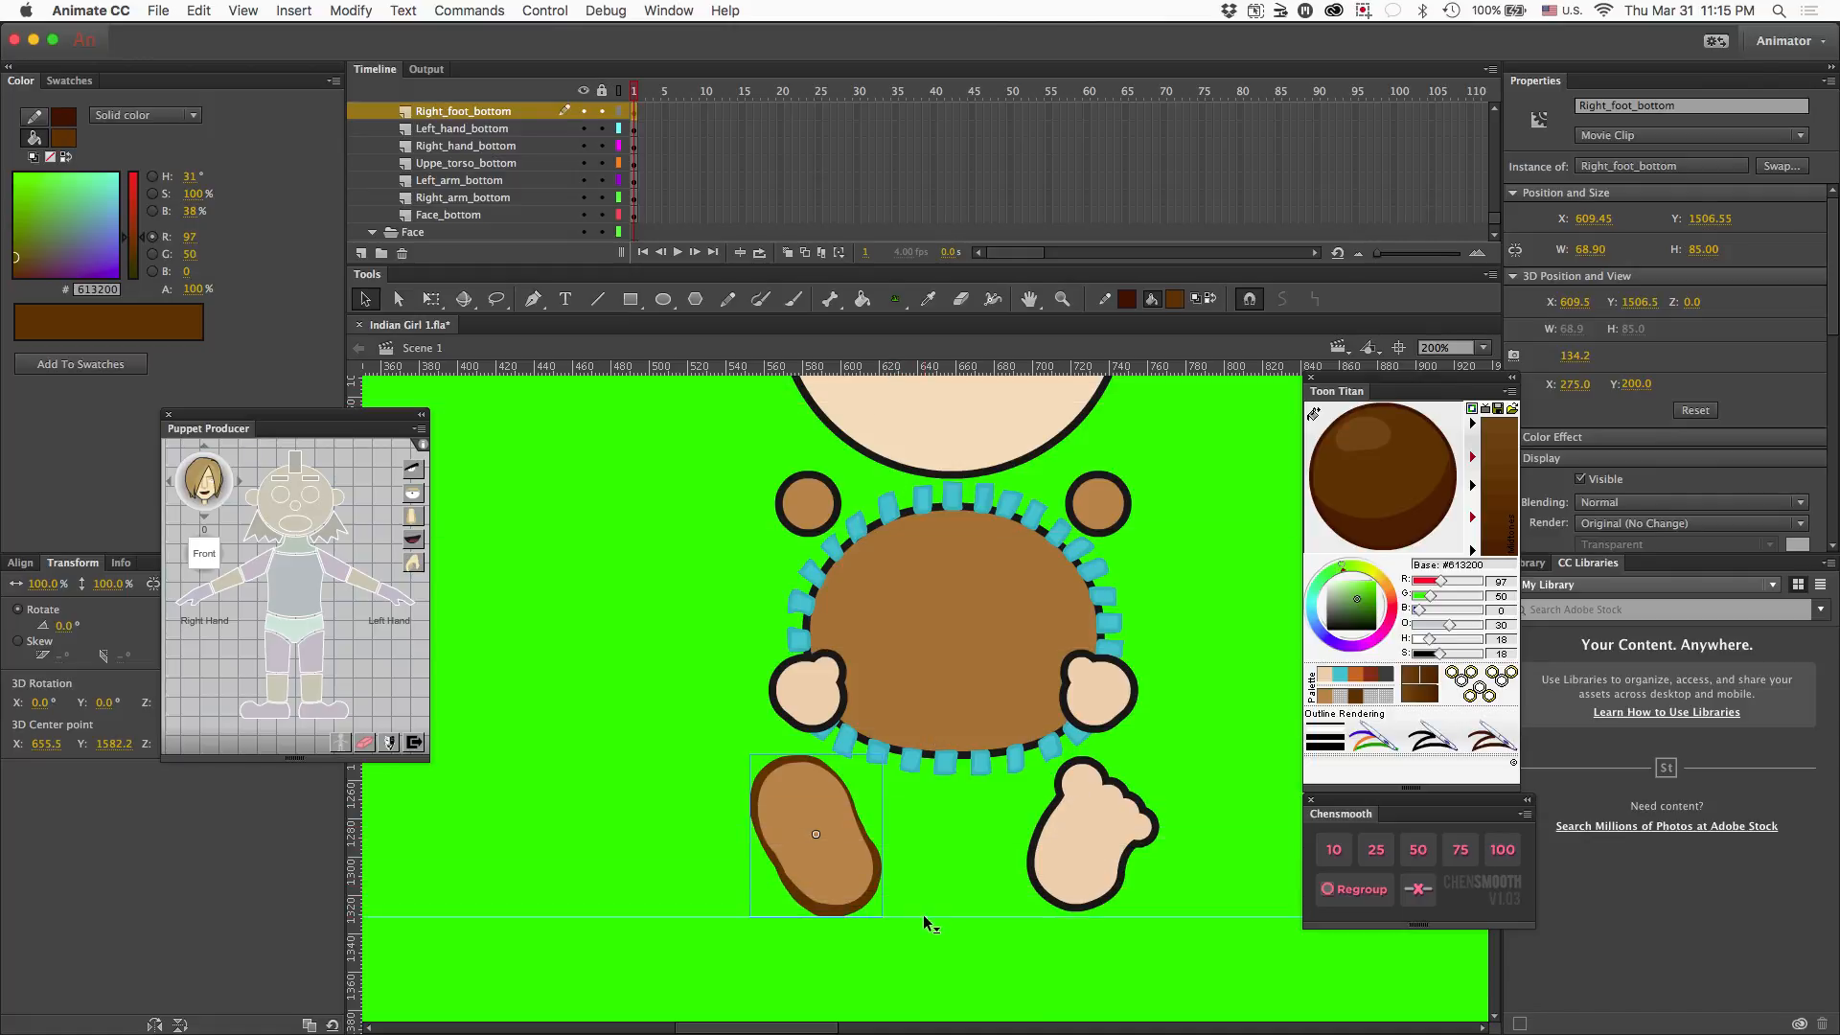
# - Paste the sole into the Bottom view's left foot symbol, mirrored and aligned over the foot on the guide
pyautogui.doubleClick(1088, 847)
pyautogui.press('super+v')
pyautogui.moveTo(939, 721); pyautogui.dragTo(1101, 850)
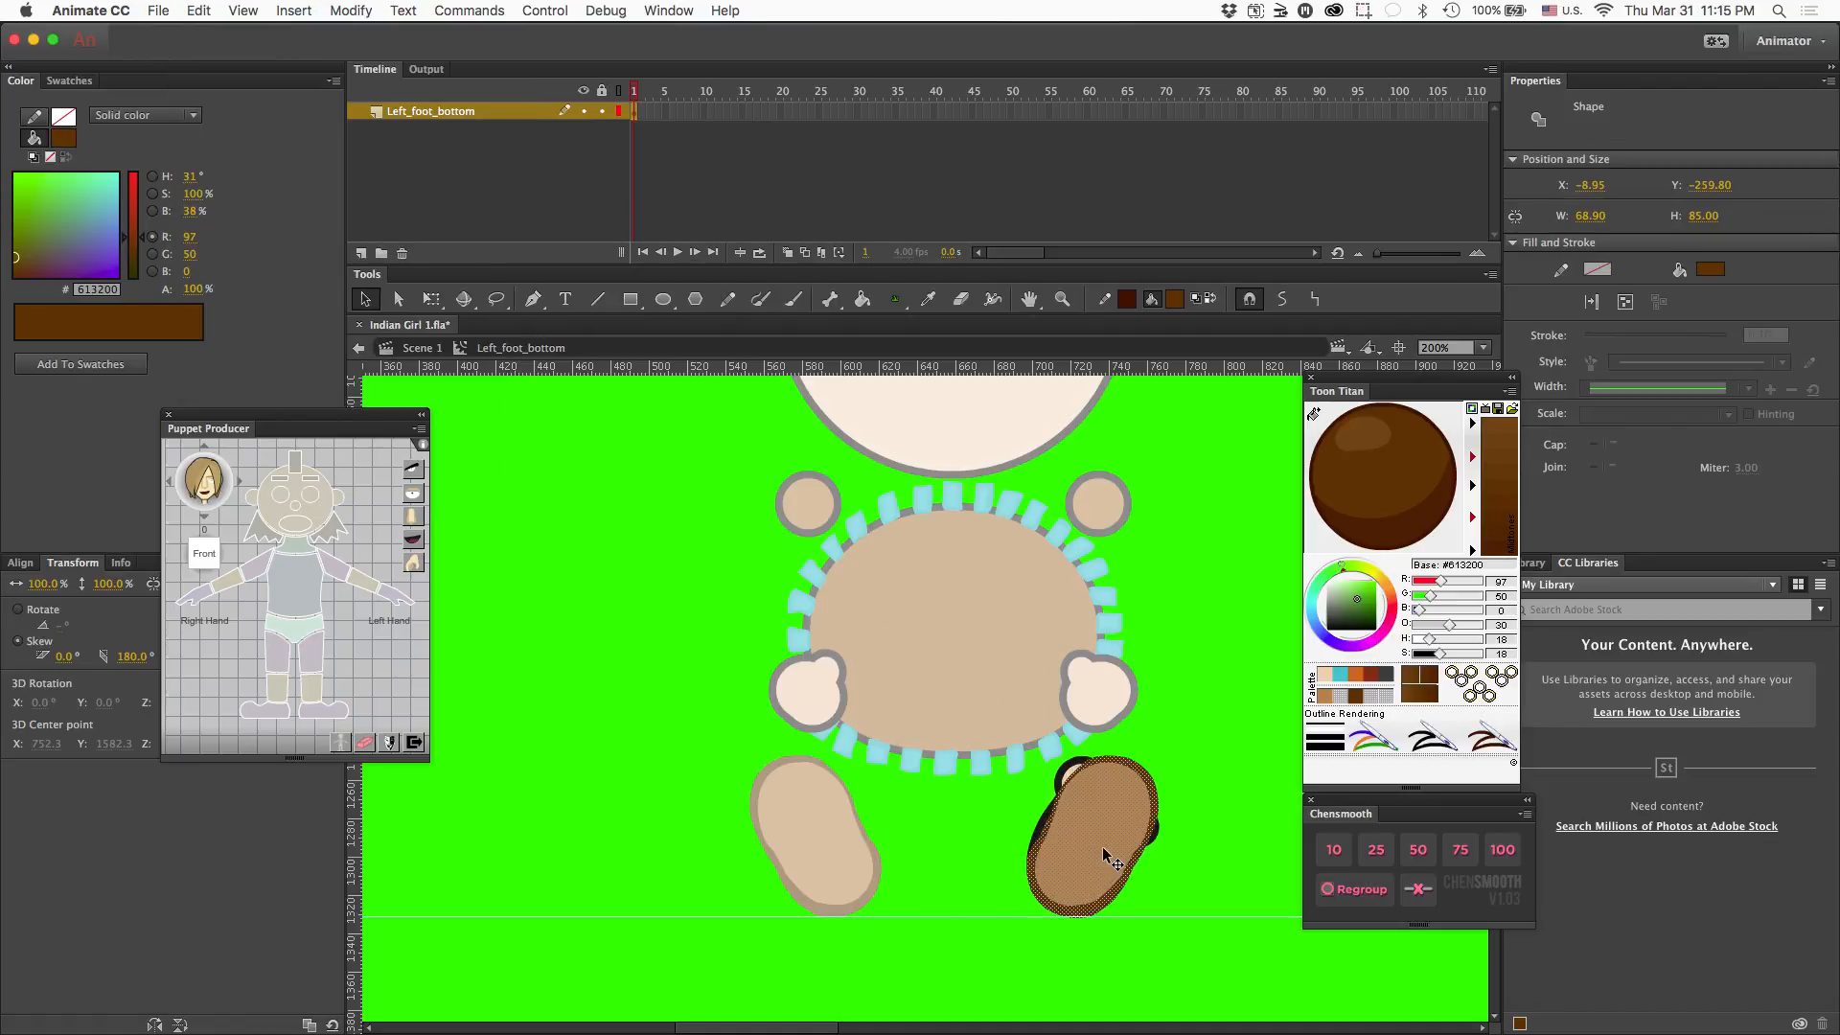
# - Replace the bare left foot artwork with the mirrored sole in the same place, and return to Scene 1
pyautogui.click(633, 113)
pyautogui.press('Delete')
pyautogui.press('super+shift+v')
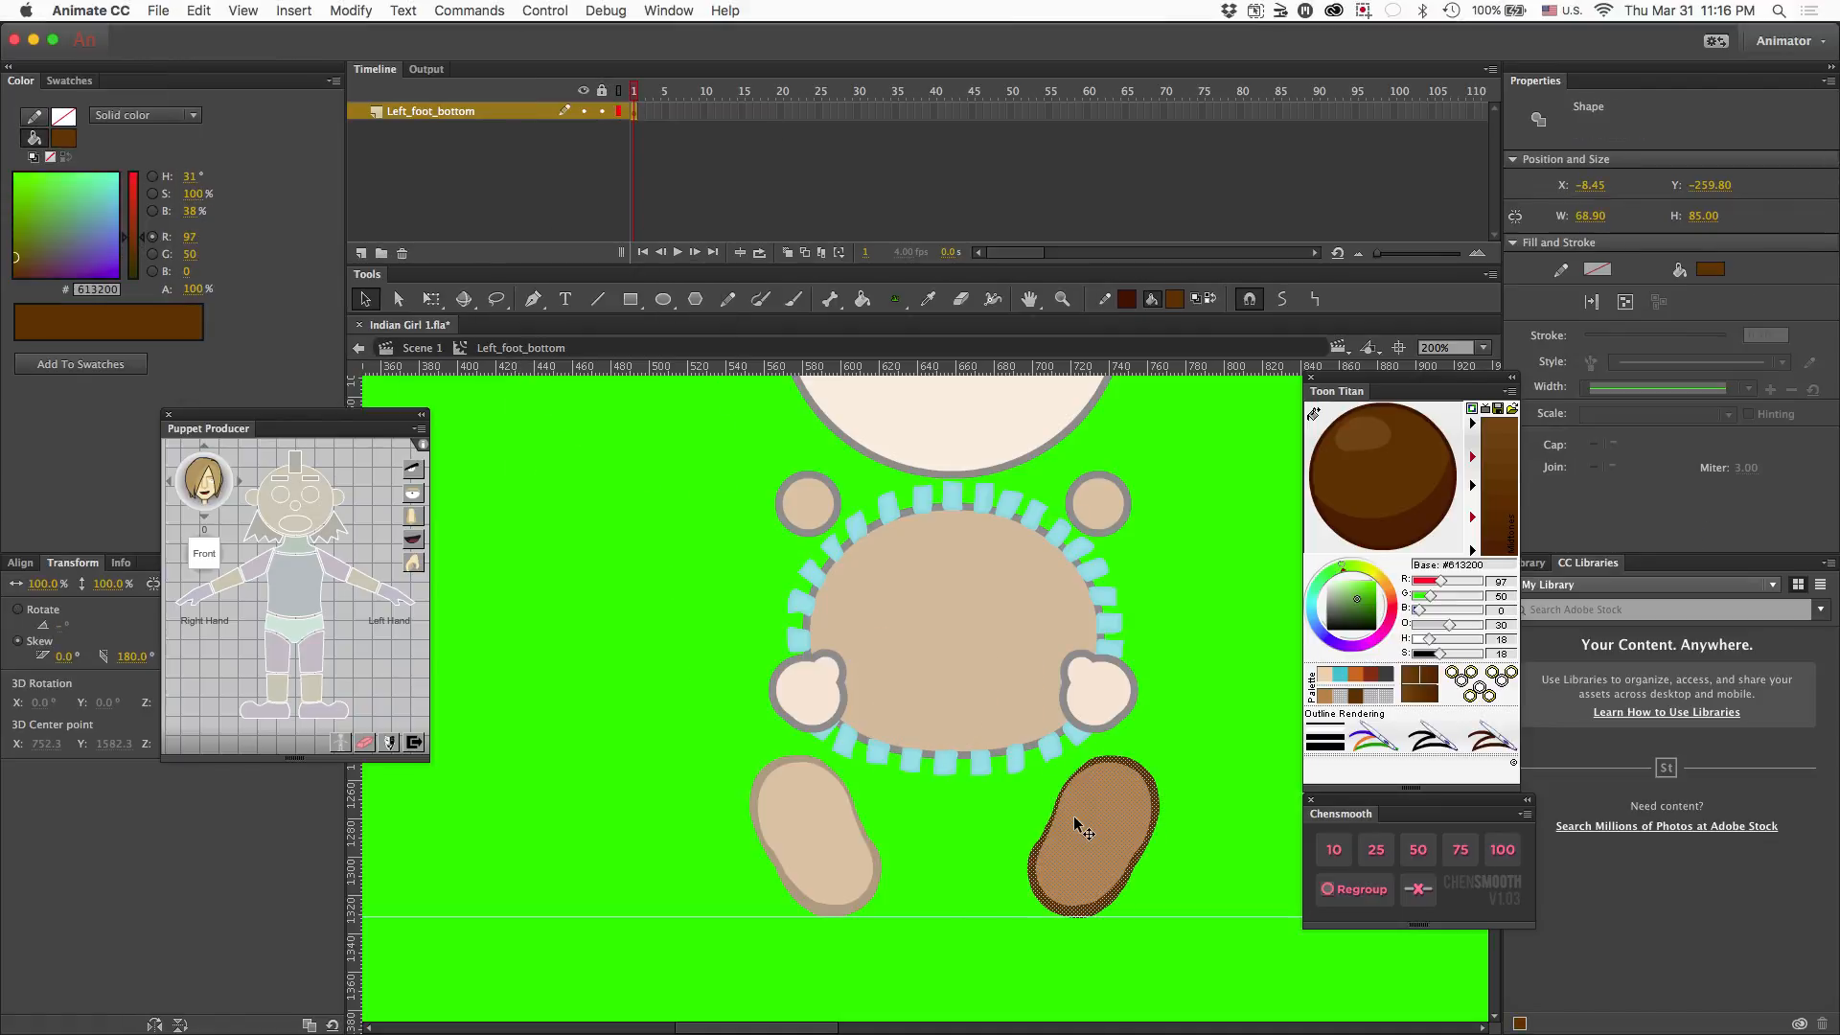
pyautogui.doubleClick(640, 574)
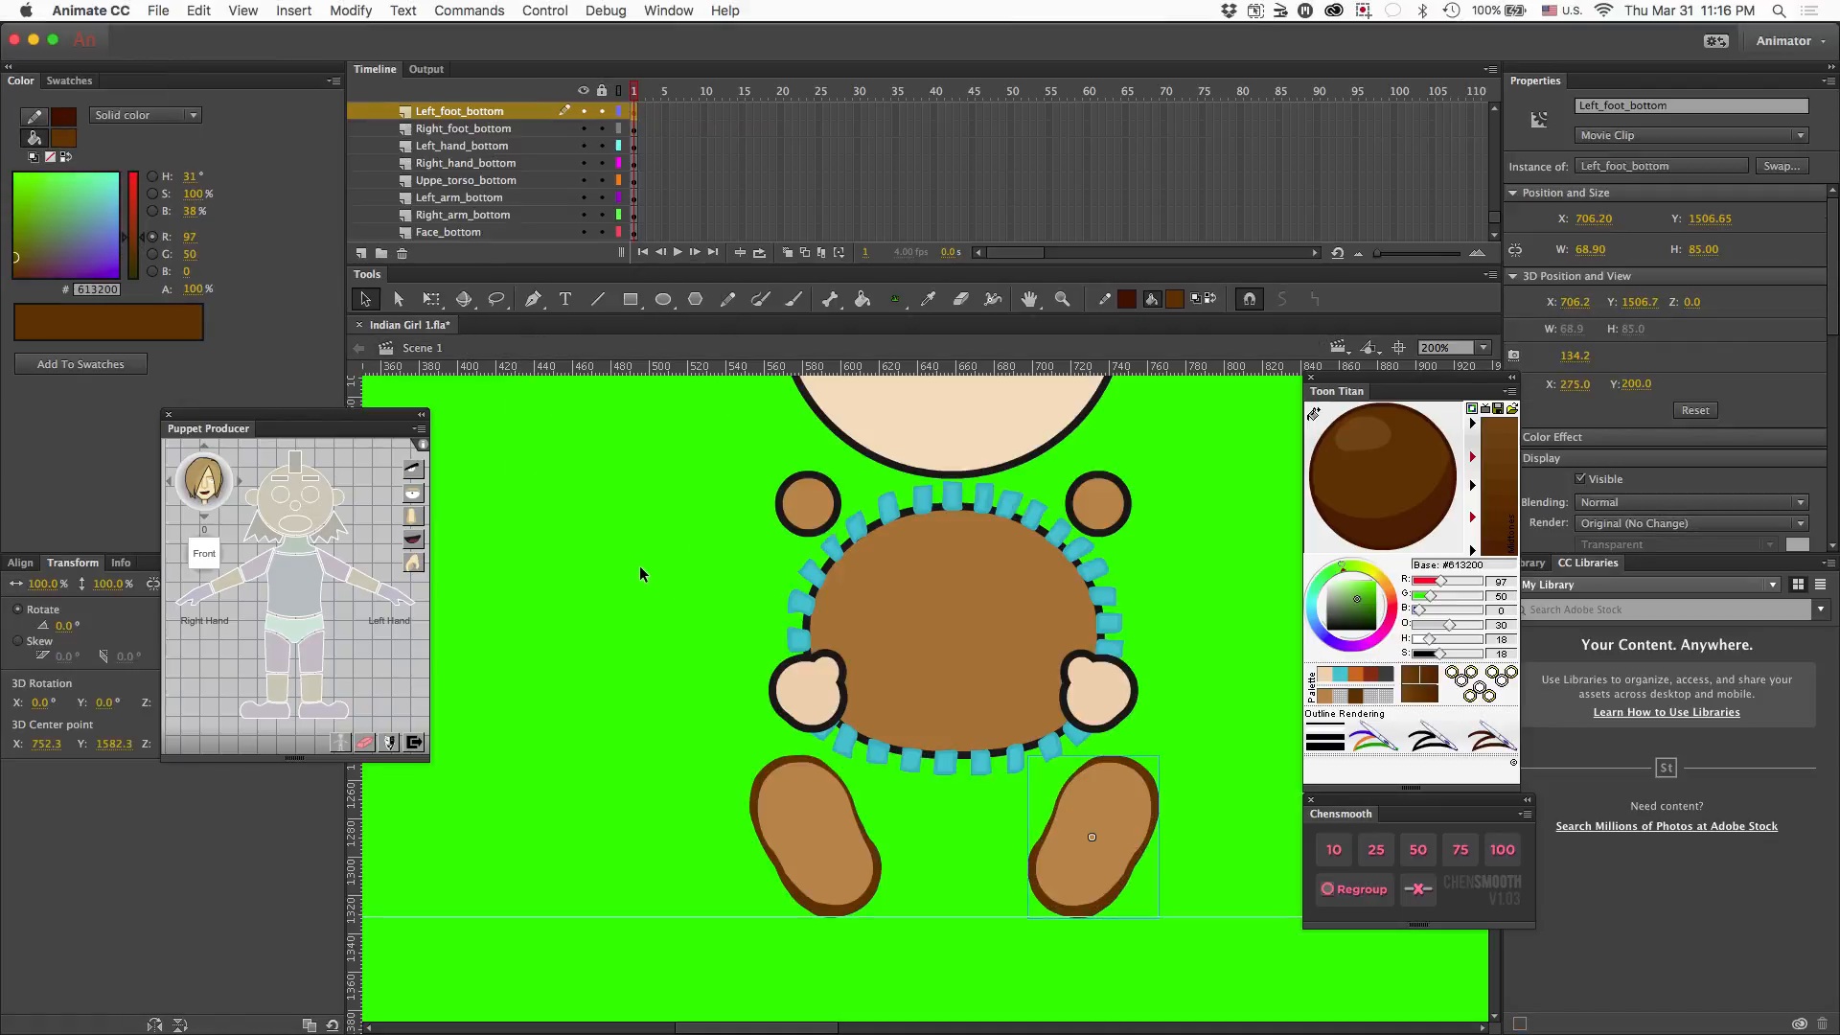
pyautogui.press('super+minus')
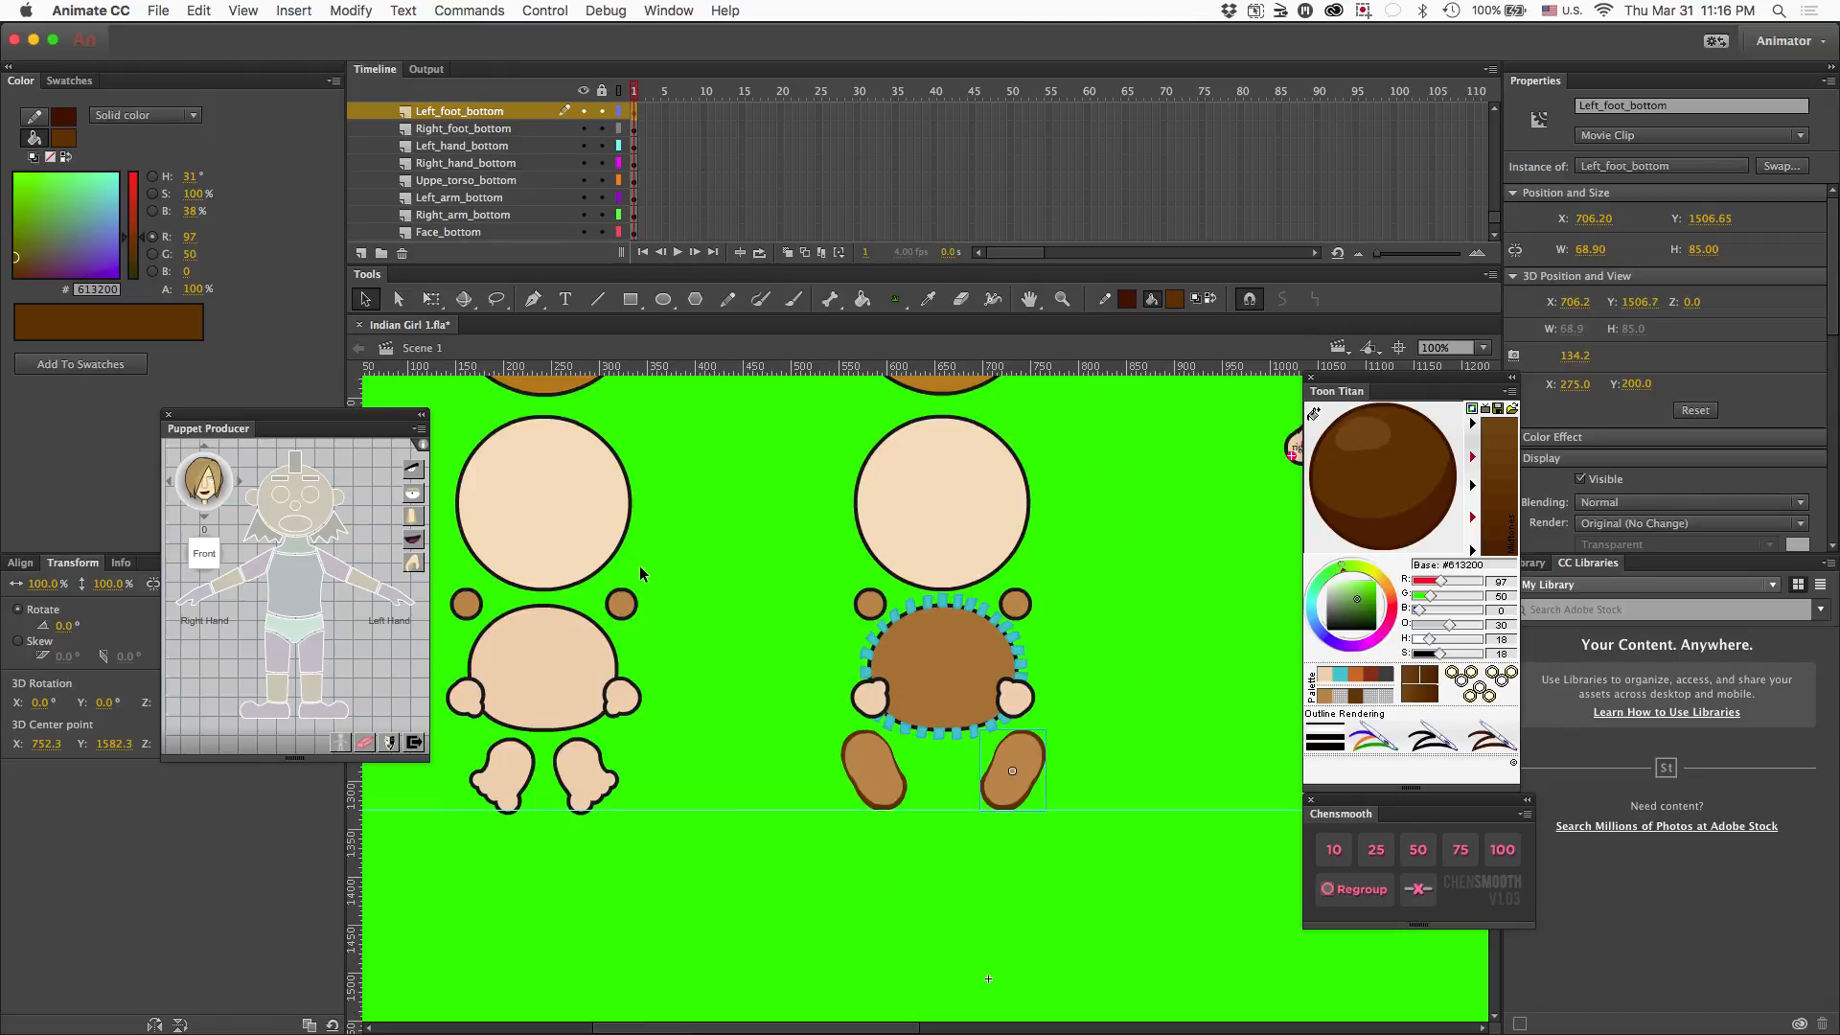
pyautogui.scroll(2, 640, 567)
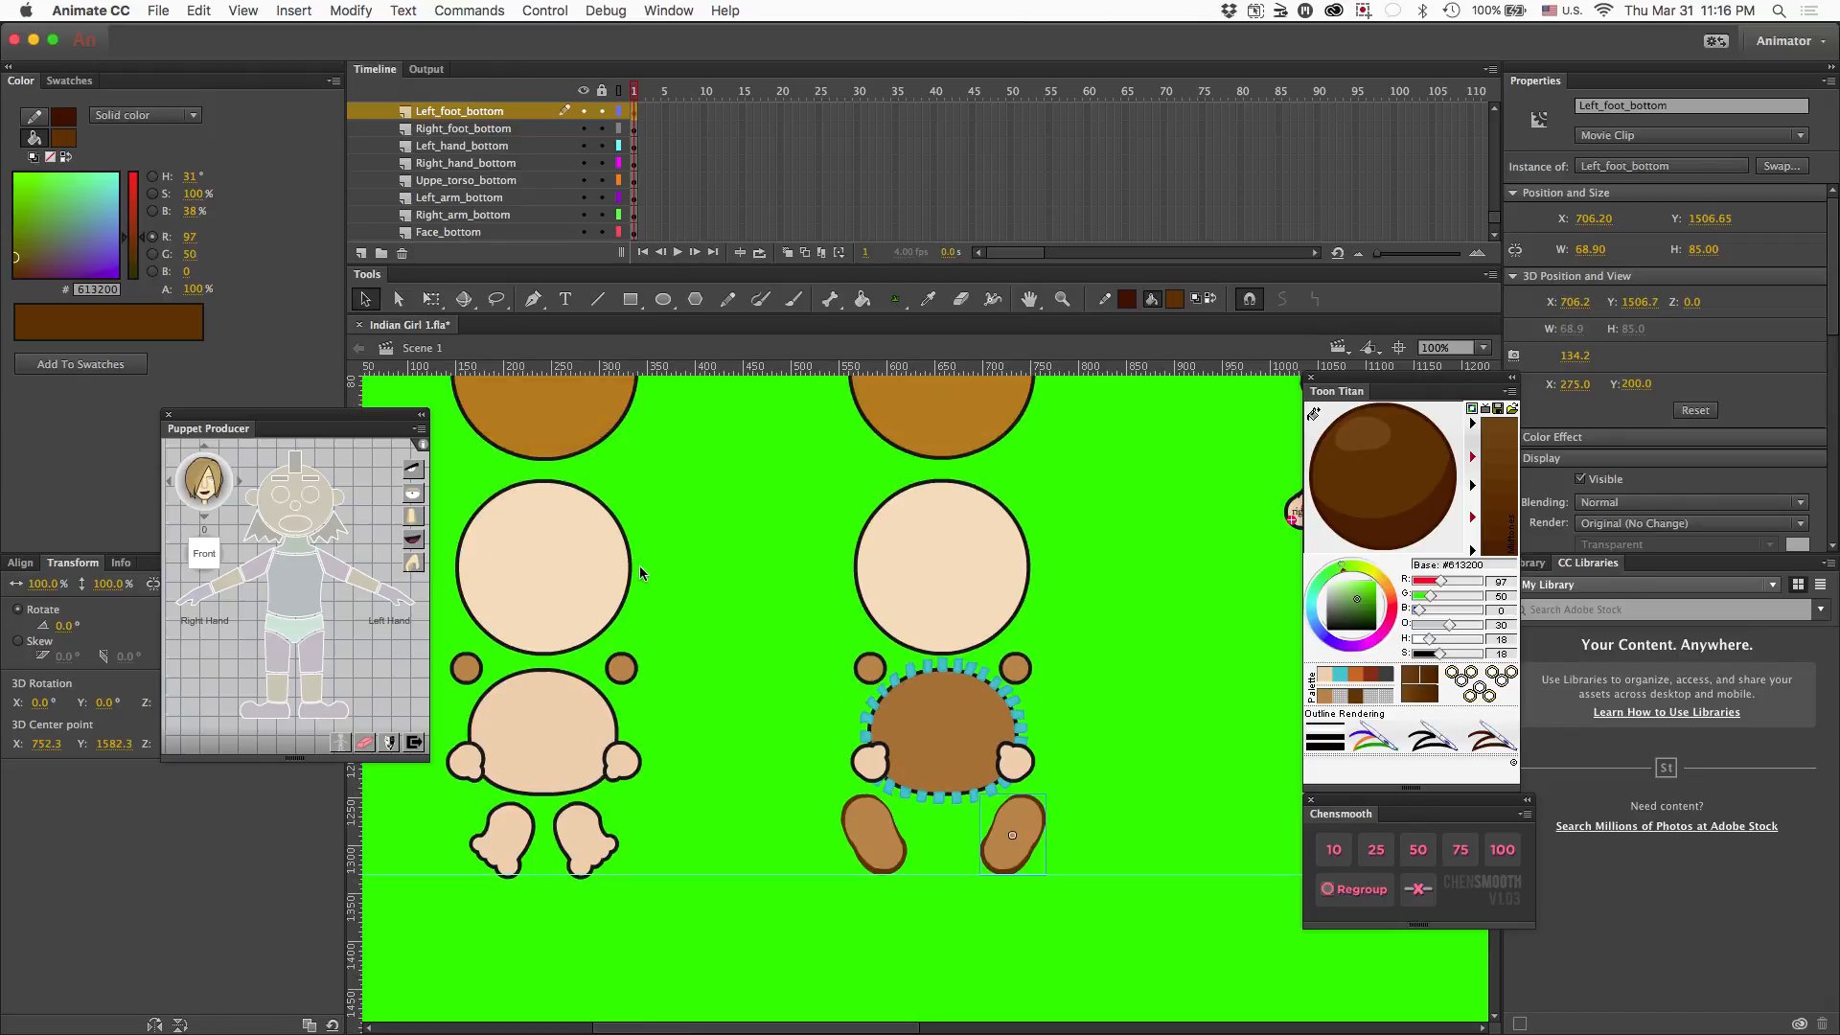
# - Convert the outline of the Bottom view's face to a fill, merging it with the skin into one shape, and return to Scene 1
pyautogui.hscroll(5, 641, 566)
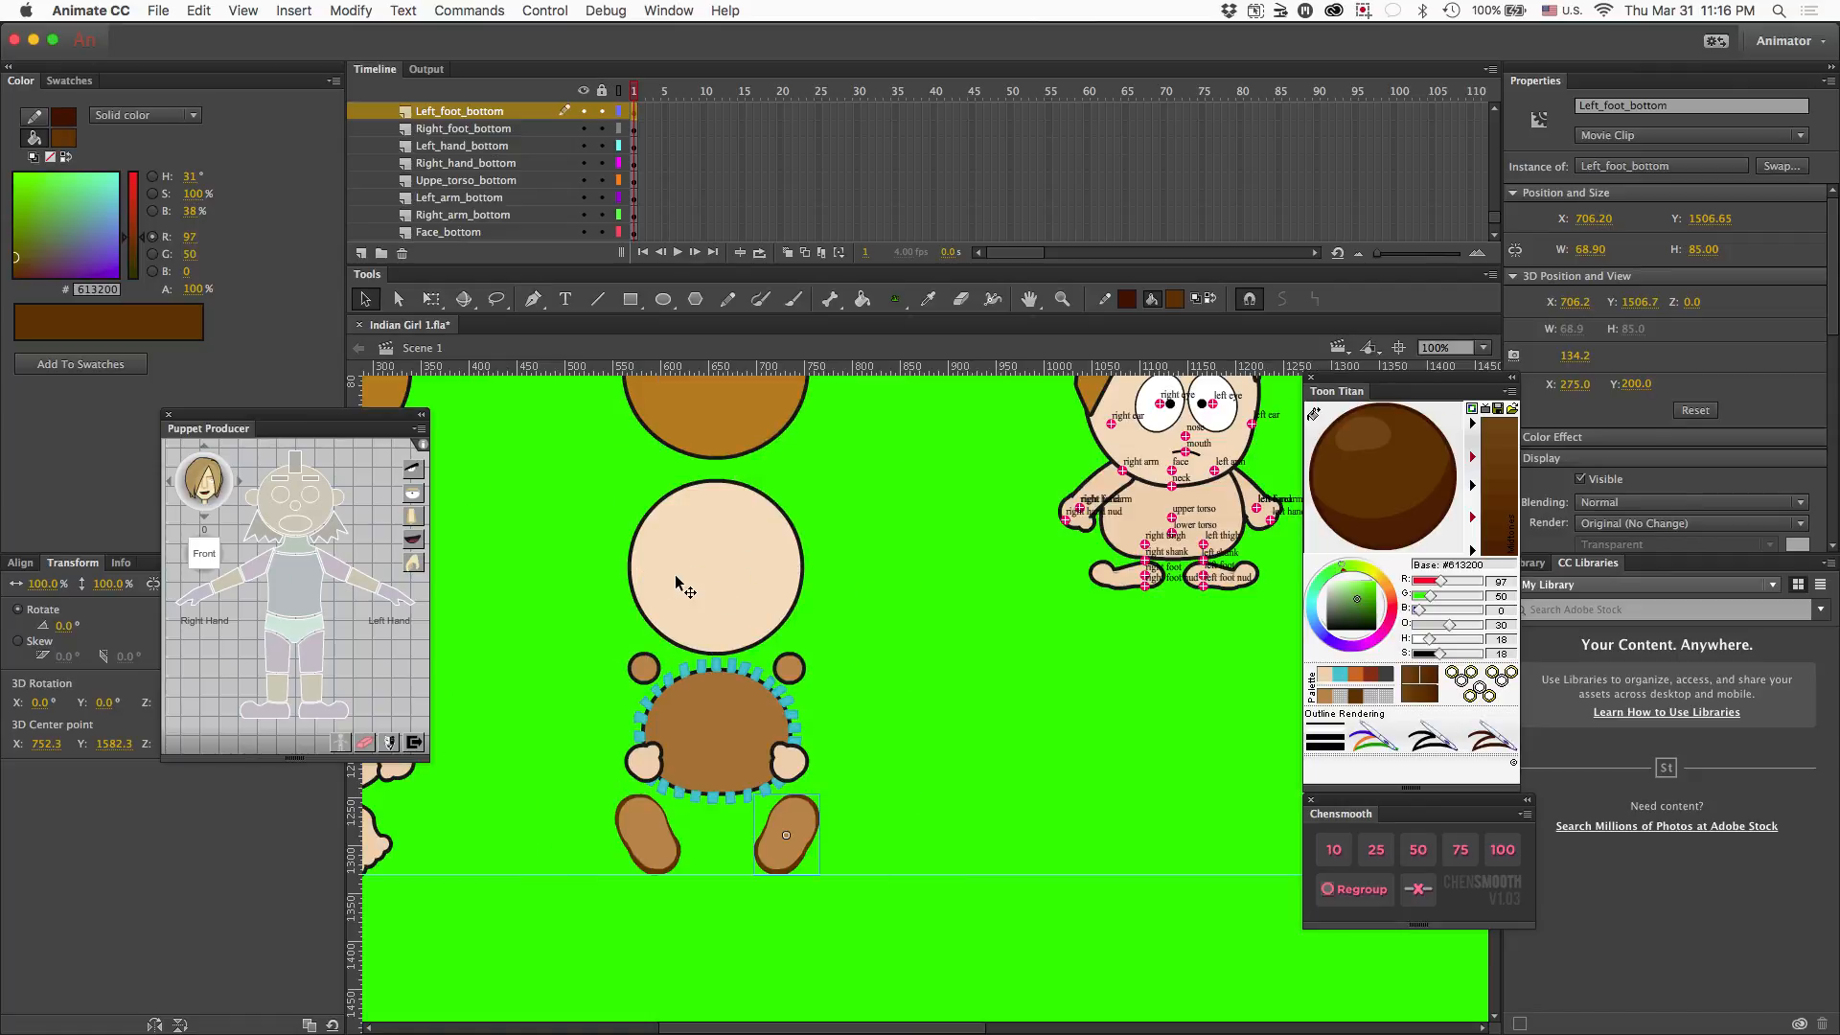
pyautogui.doubleClick(675, 583)
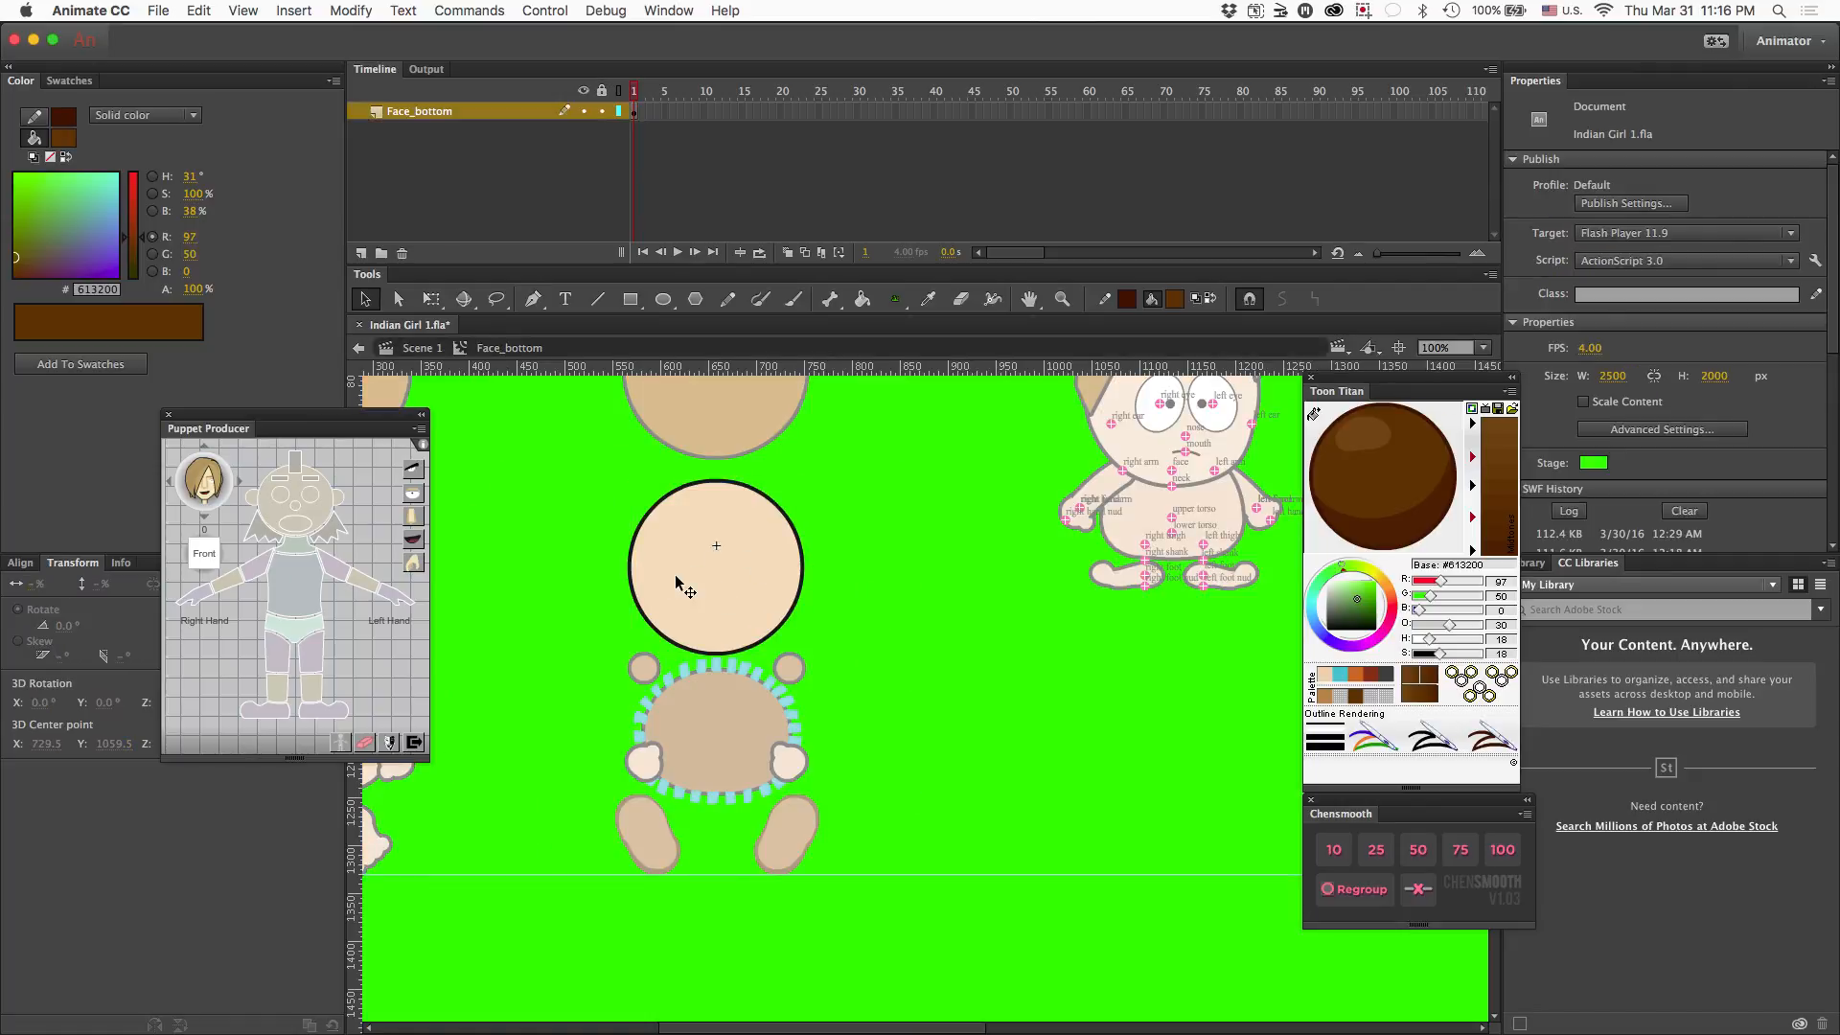
pyautogui.click(676, 582)
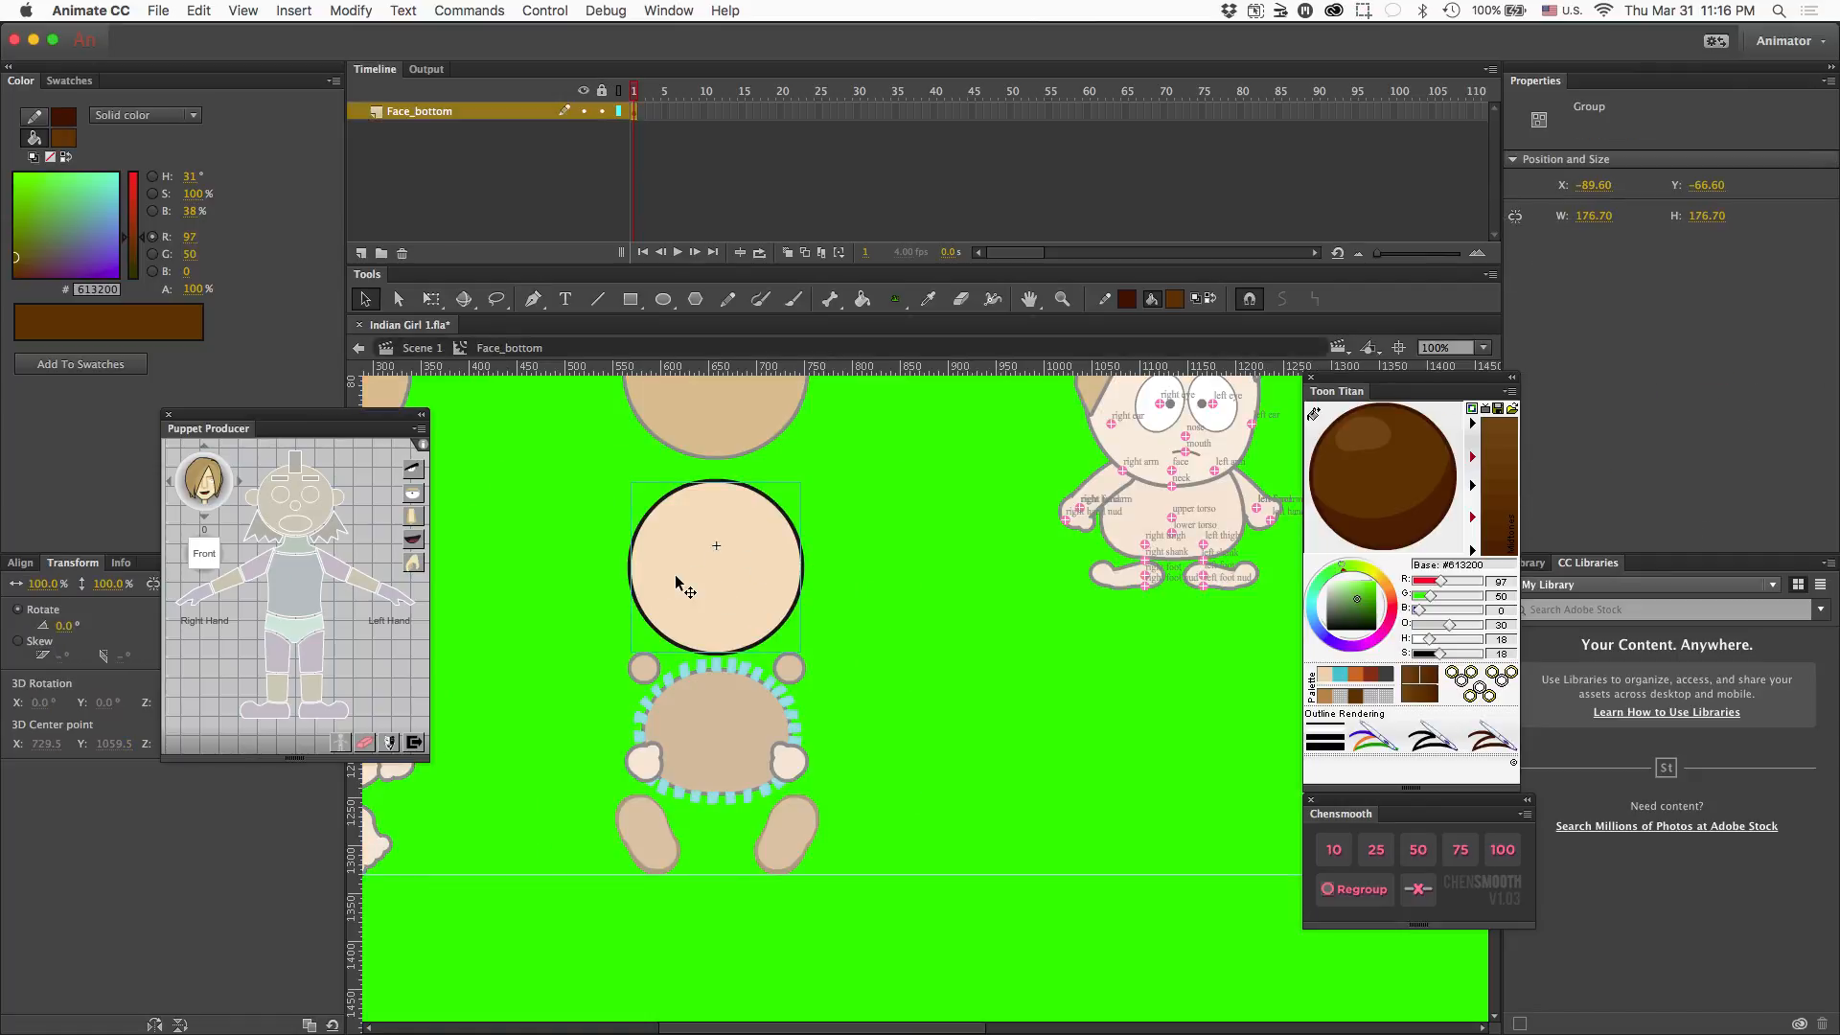
pyautogui.click(353, 12)
pyautogui.moveTo(377, 167)
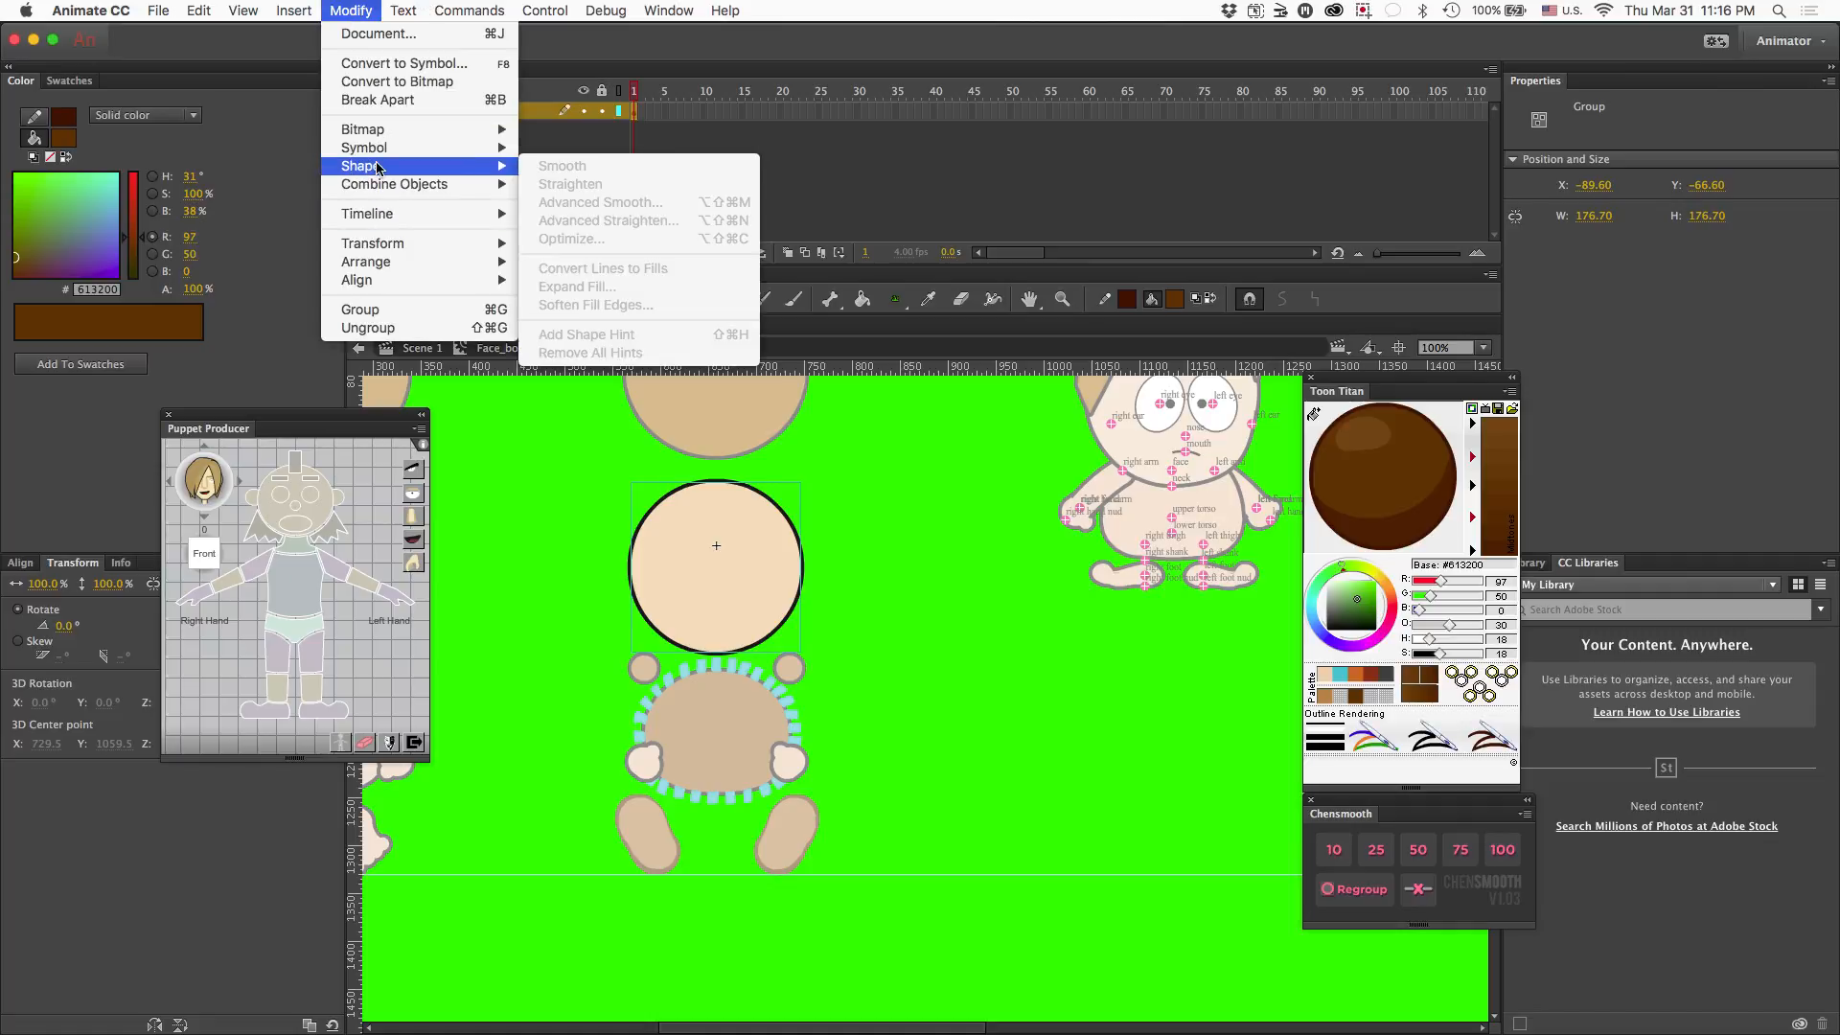
pyautogui.doubleClick(728, 592)
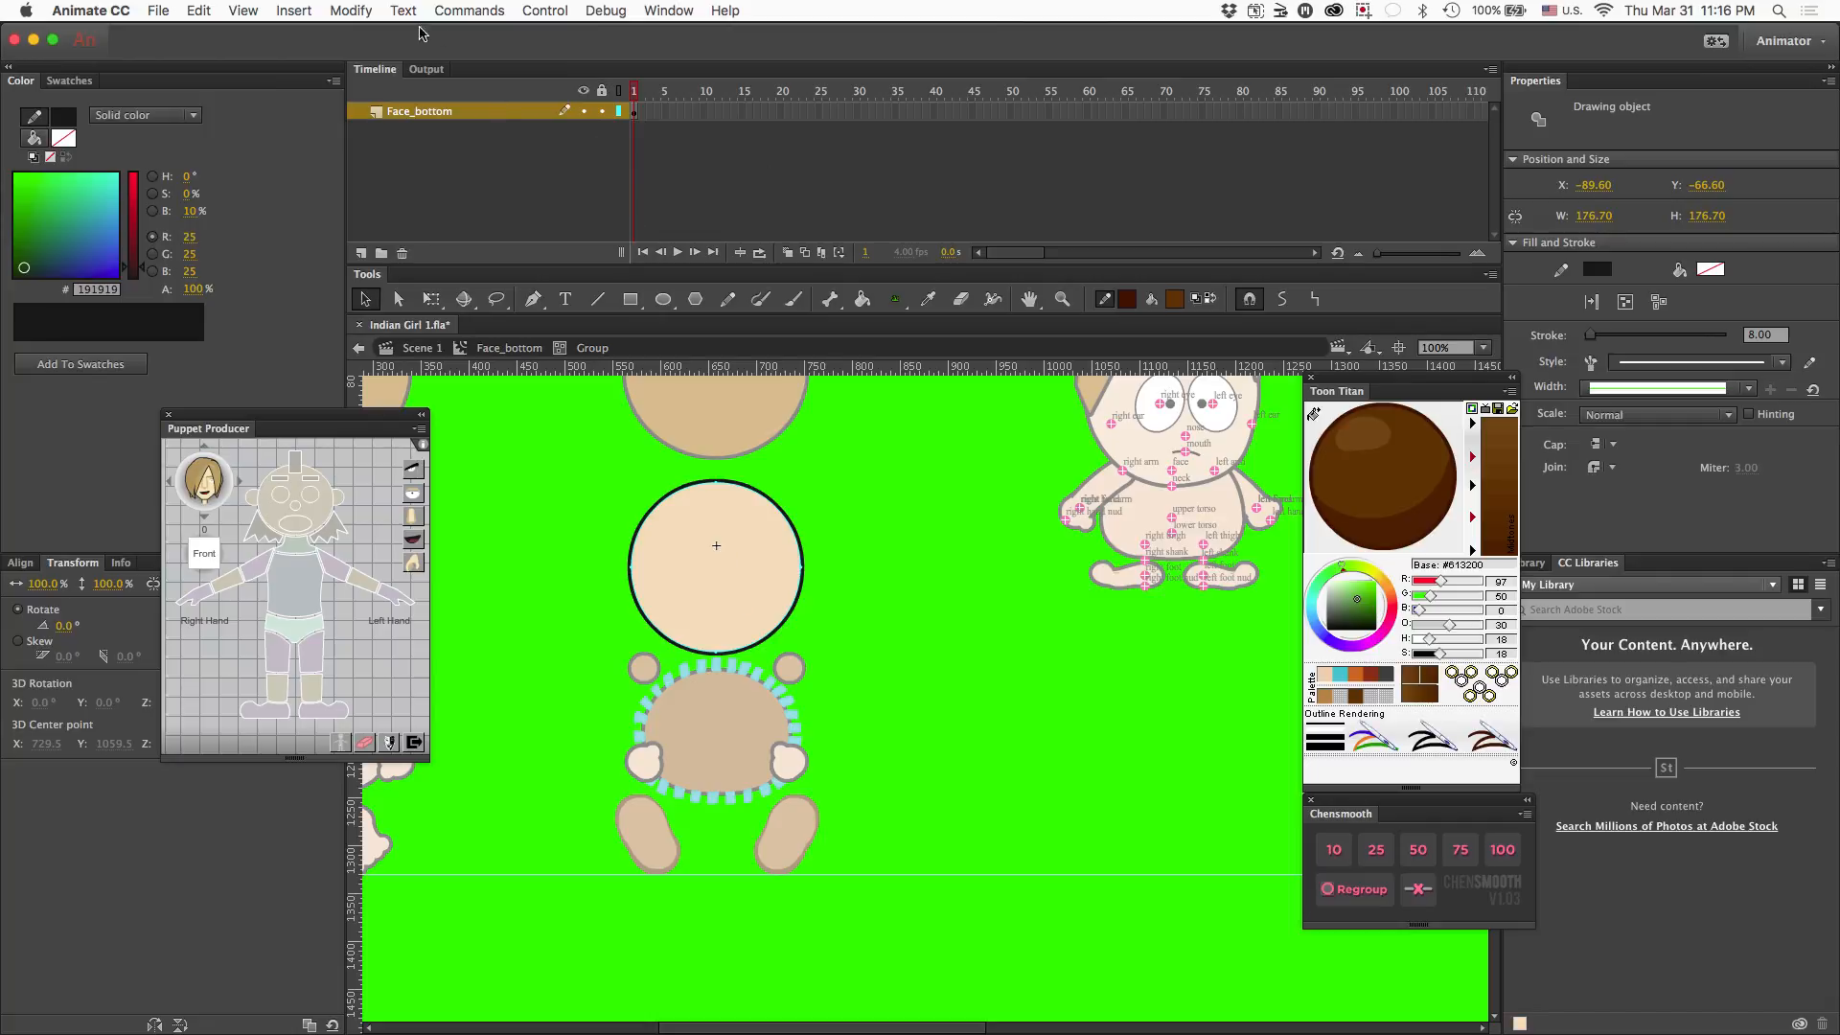
pyautogui.click(351, 11)
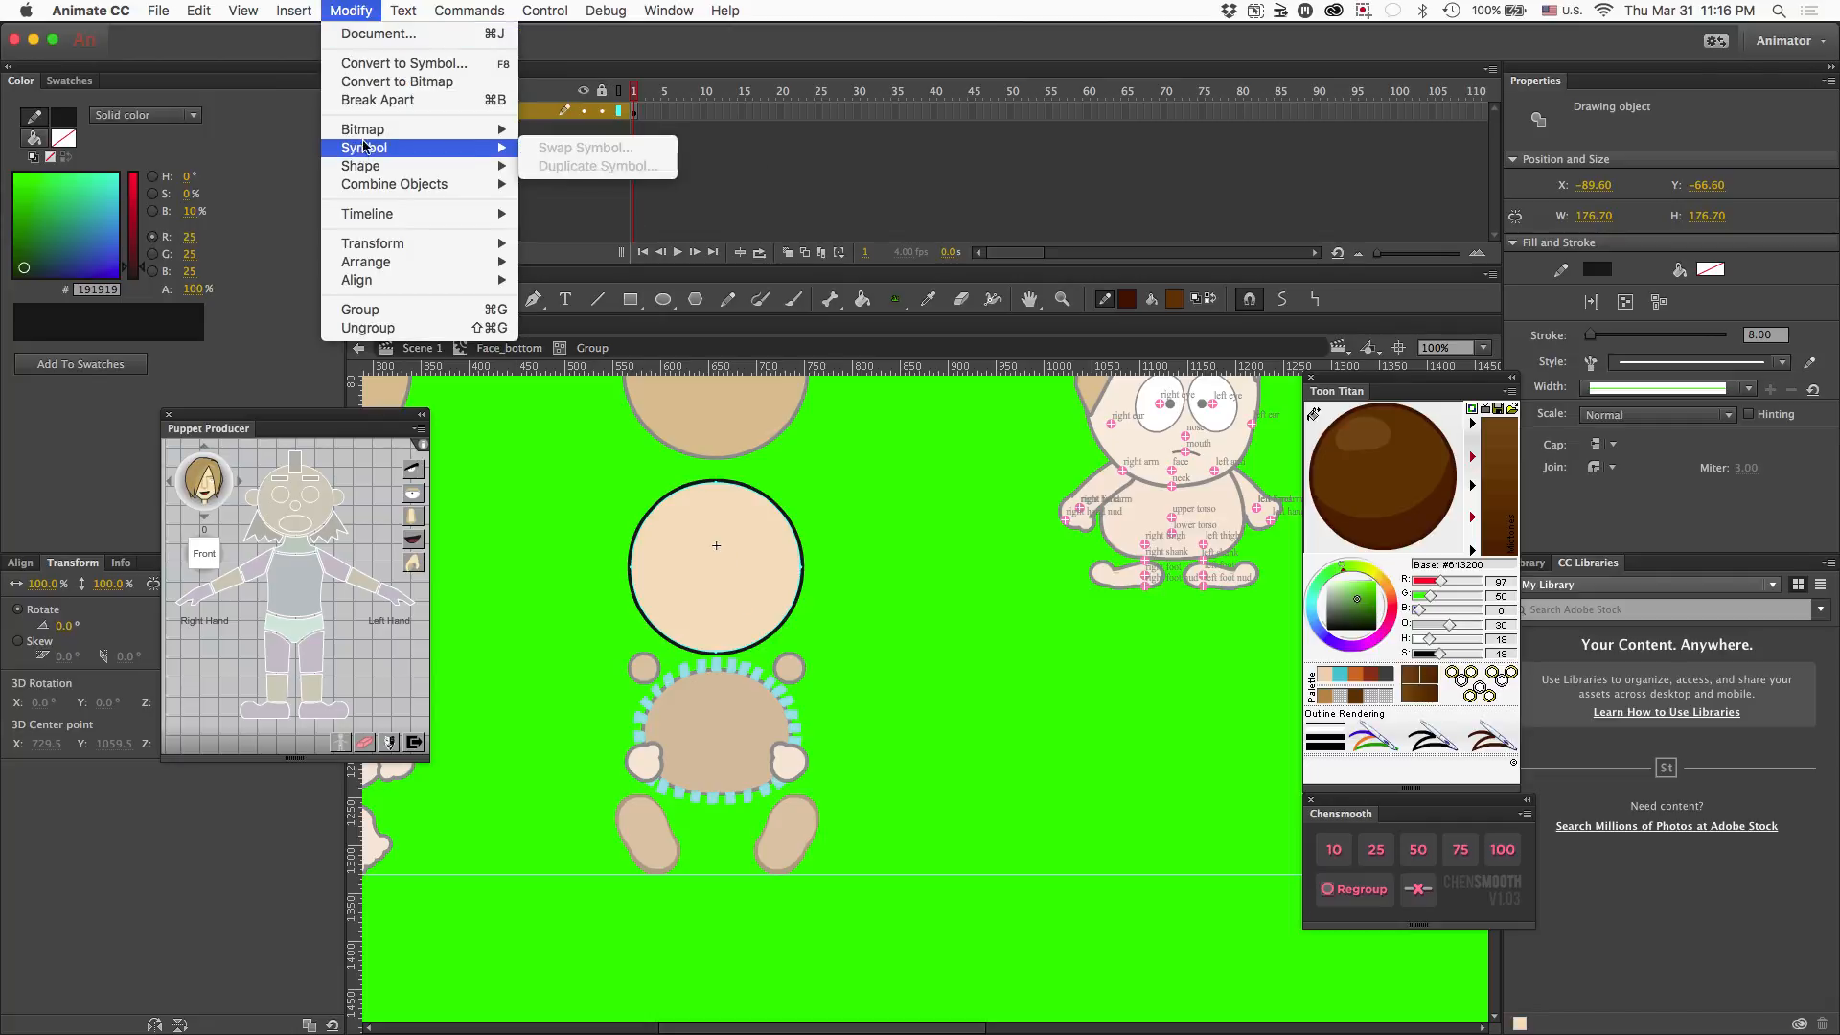
pyautogui.moveTo(373, 176)
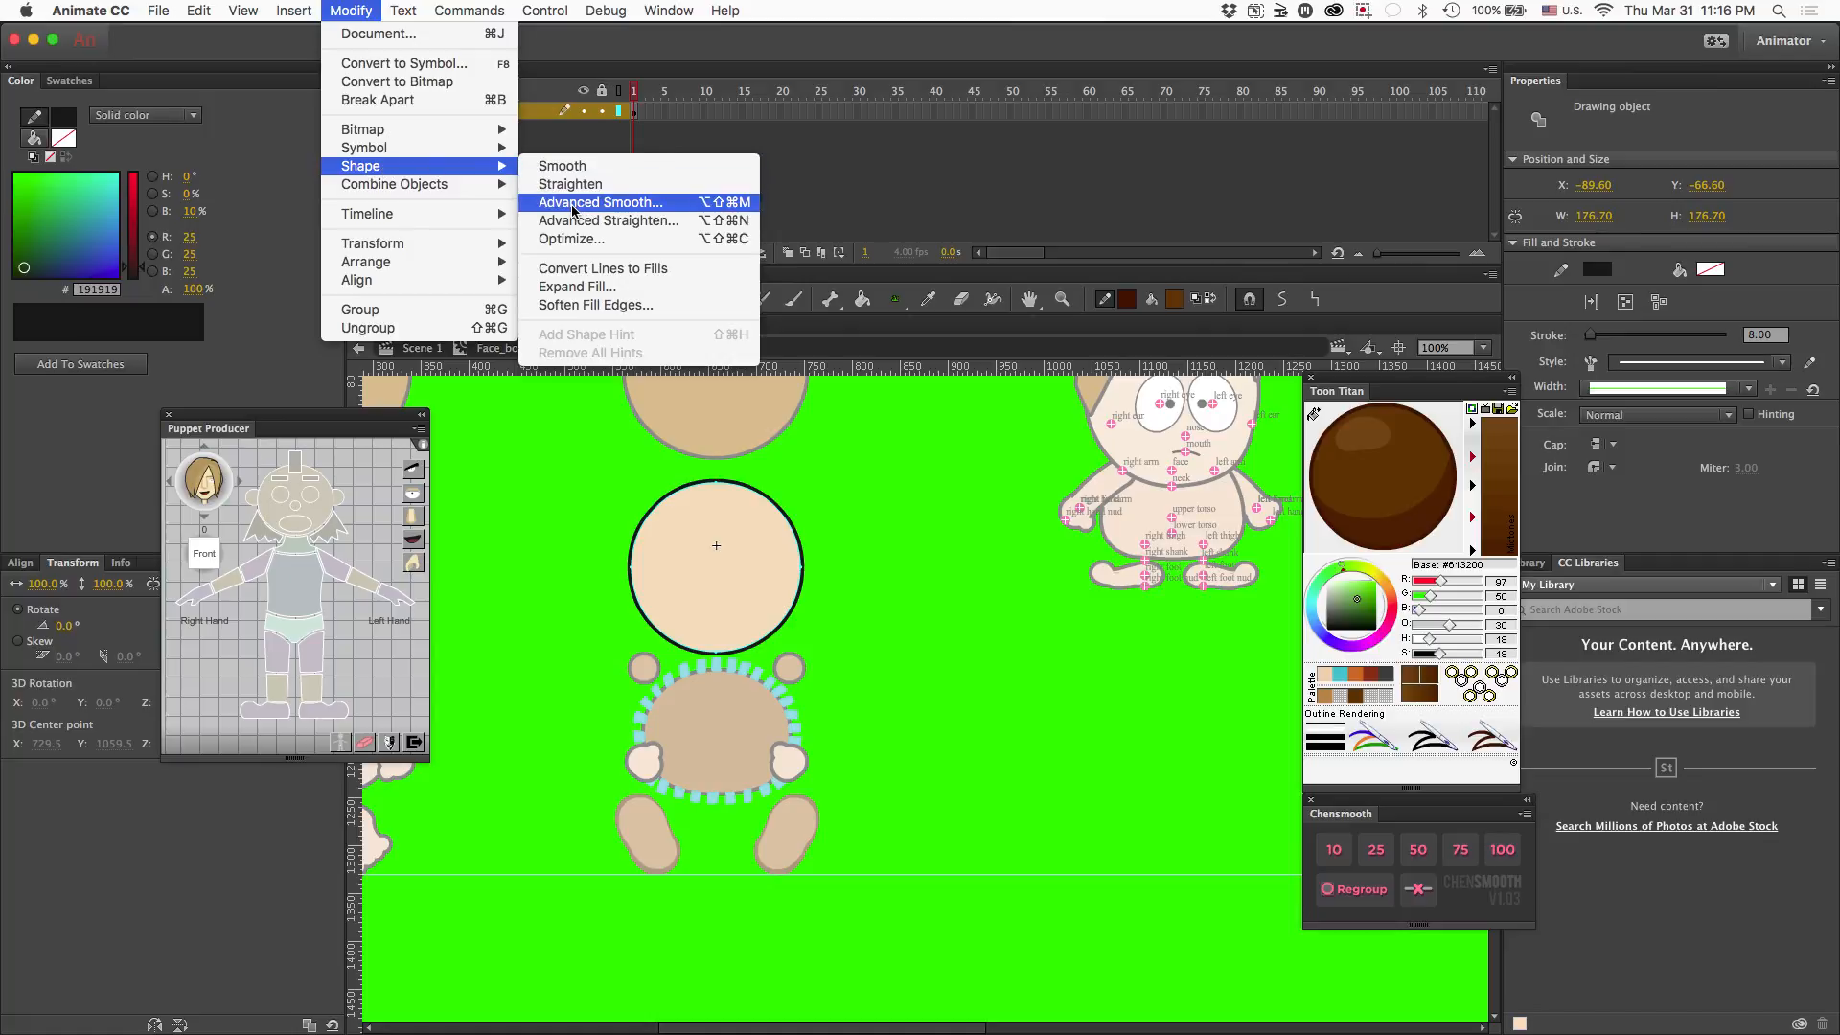
pyautogui.click(575, 269)
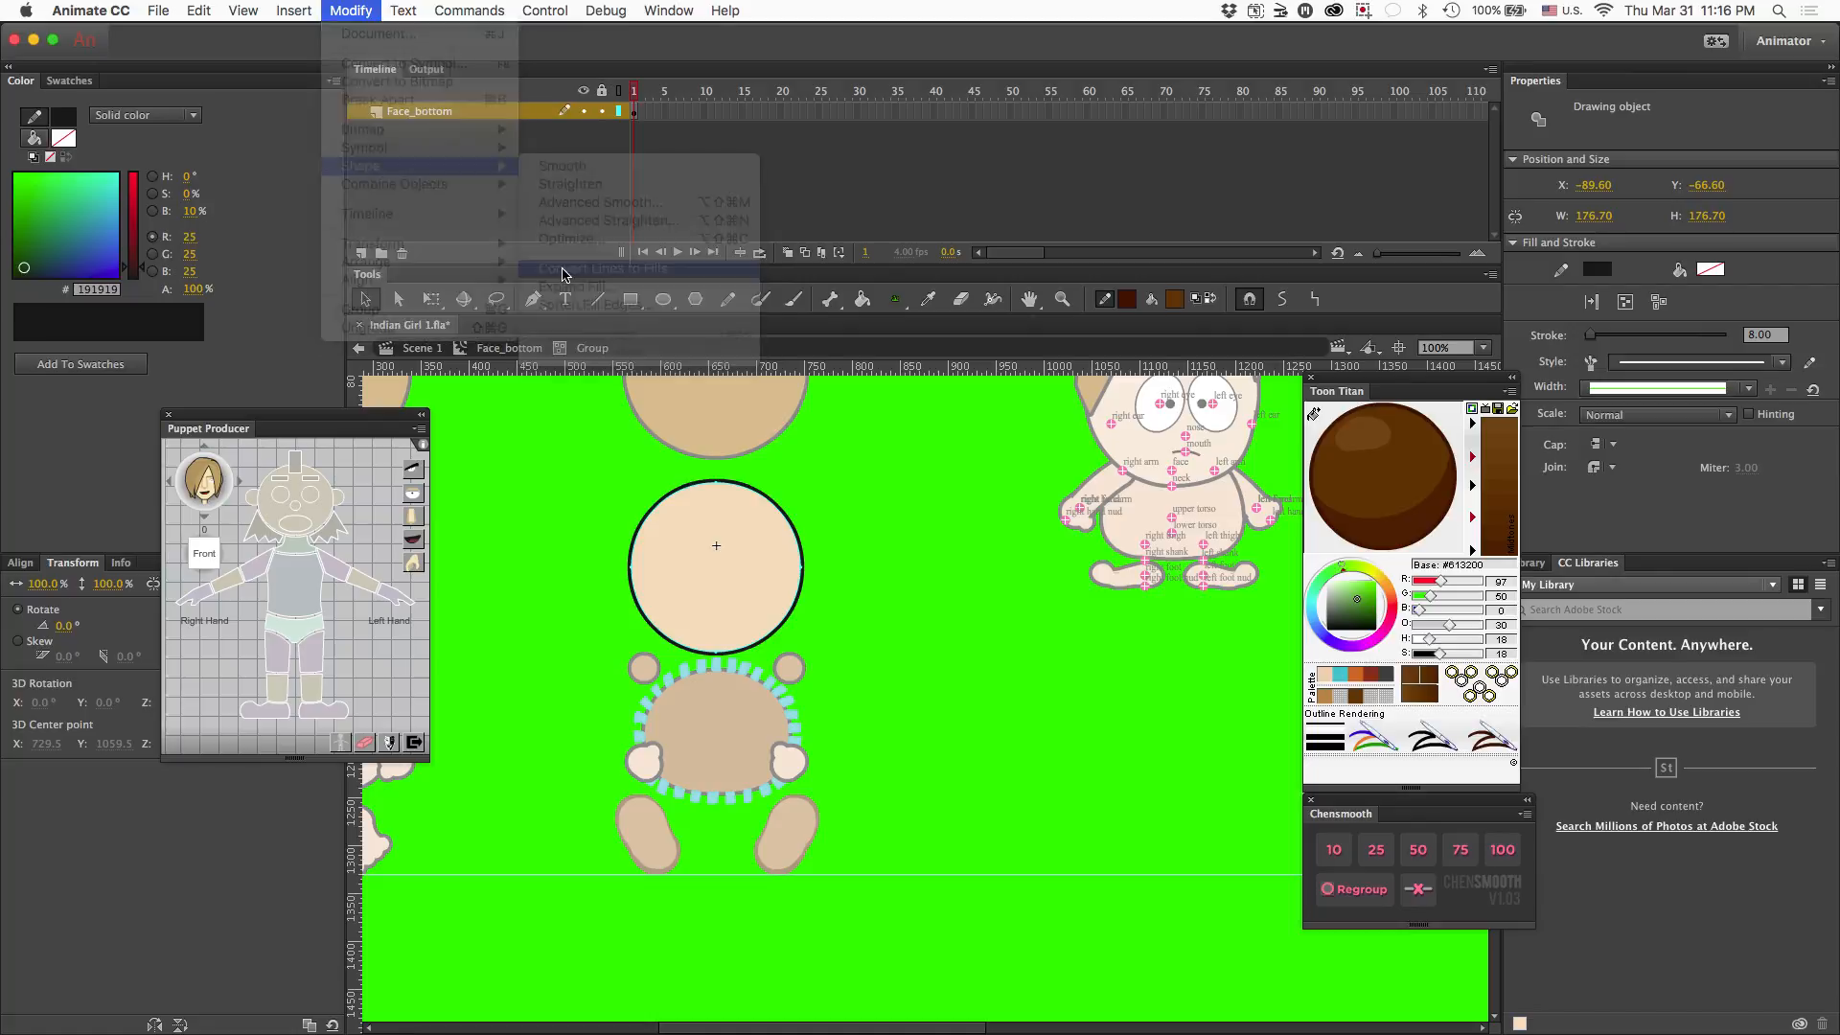
pyautogui.doubleClick(554, 535)
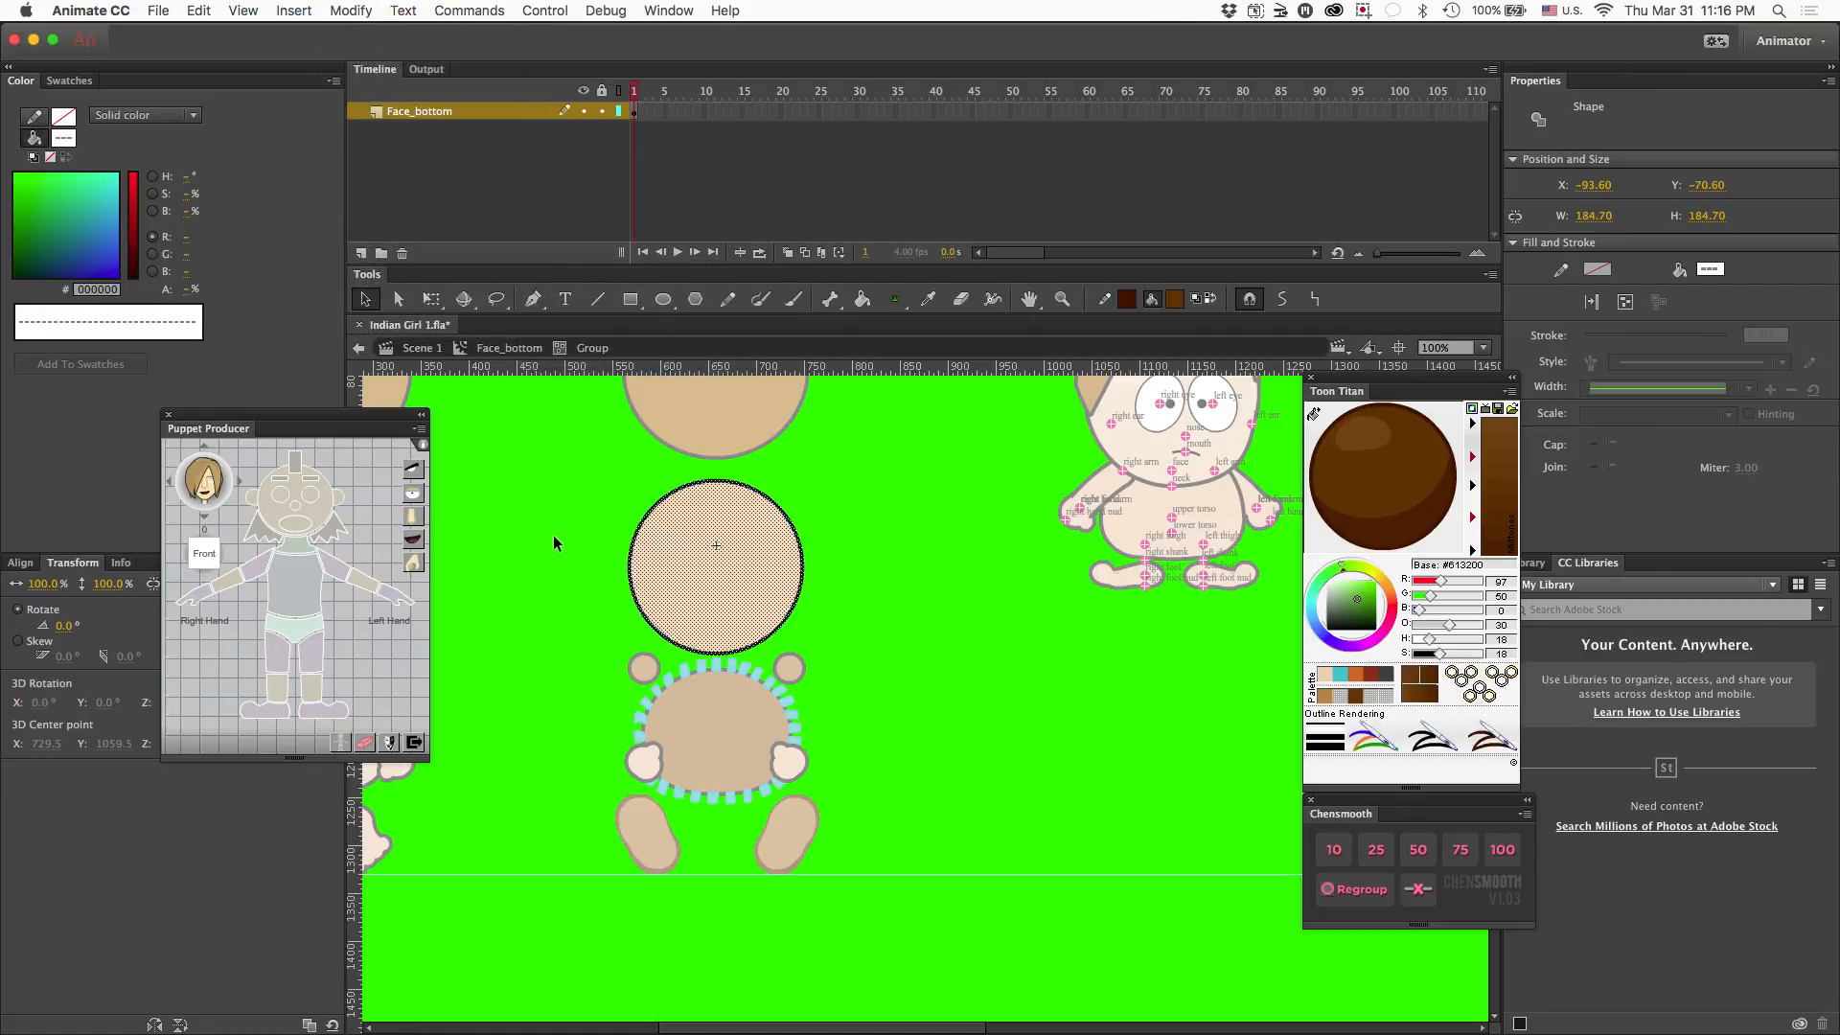
pyautogui.click(554, 543)
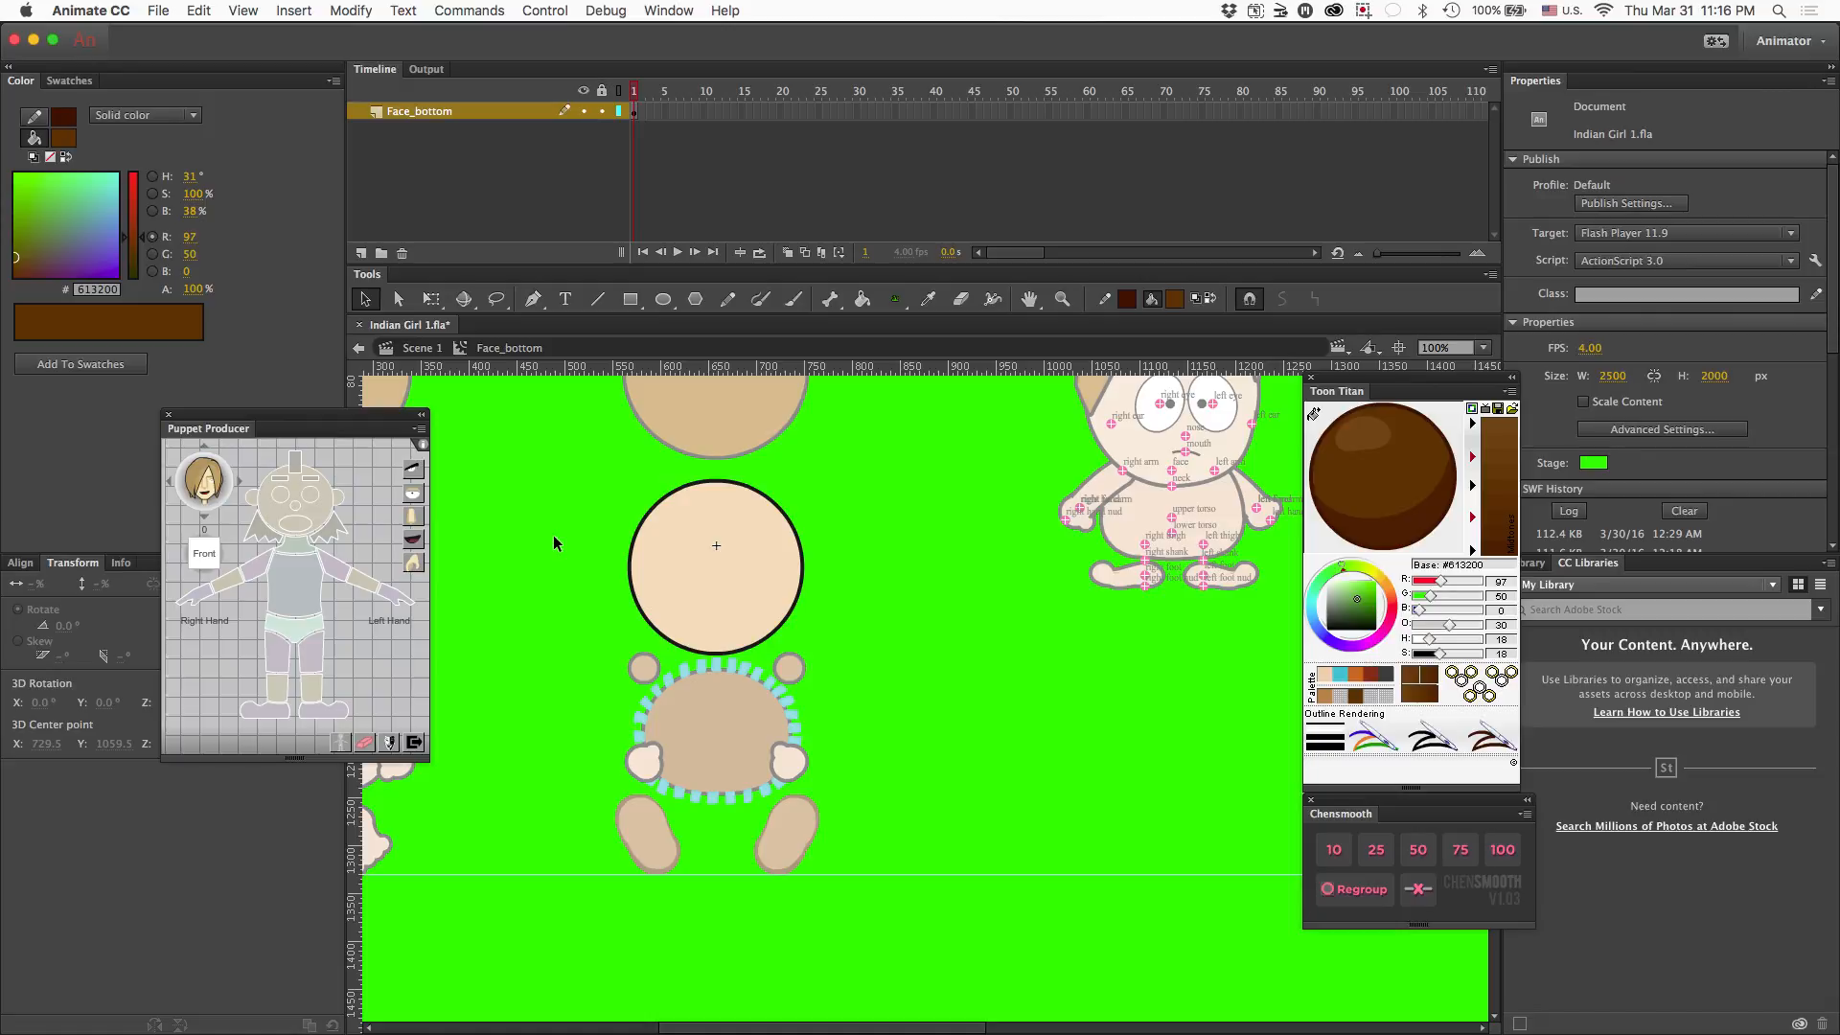
pyautogui.doubleClick(554, 543)
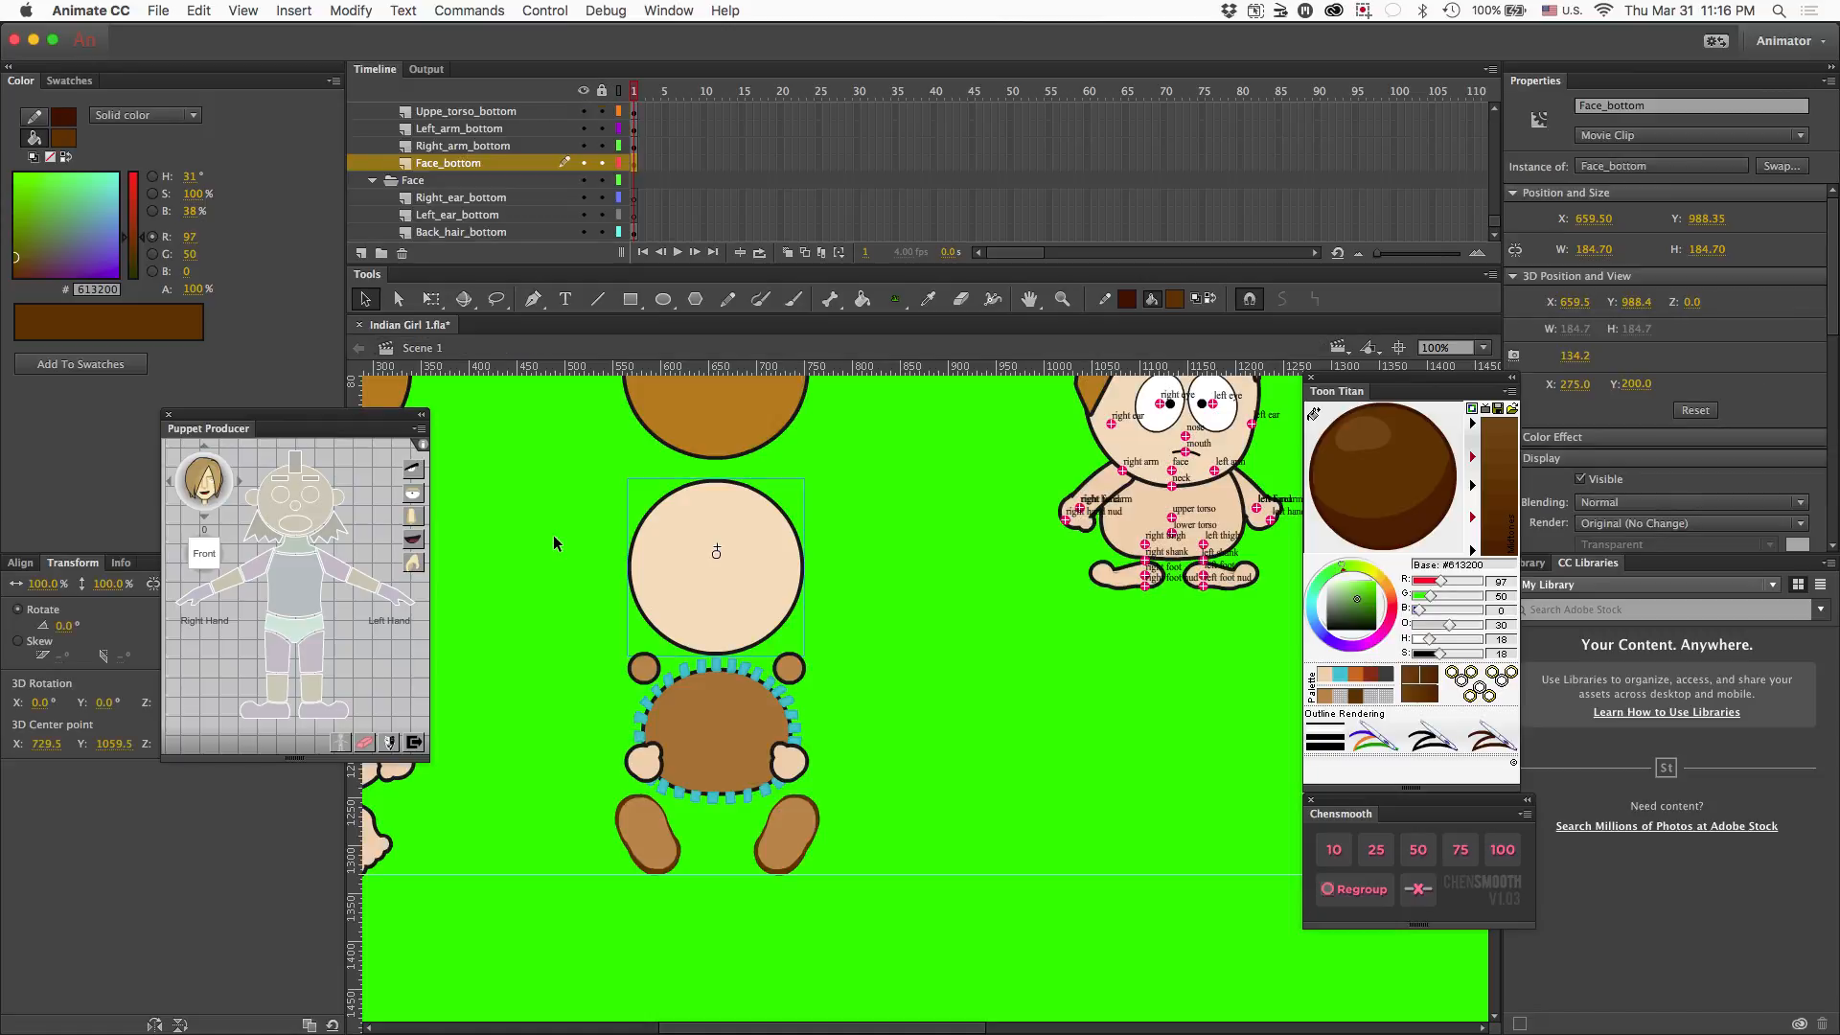
pyautogui.scroll(3, 554, 543)
pyautogui.hscroll(-6, 554, 544)
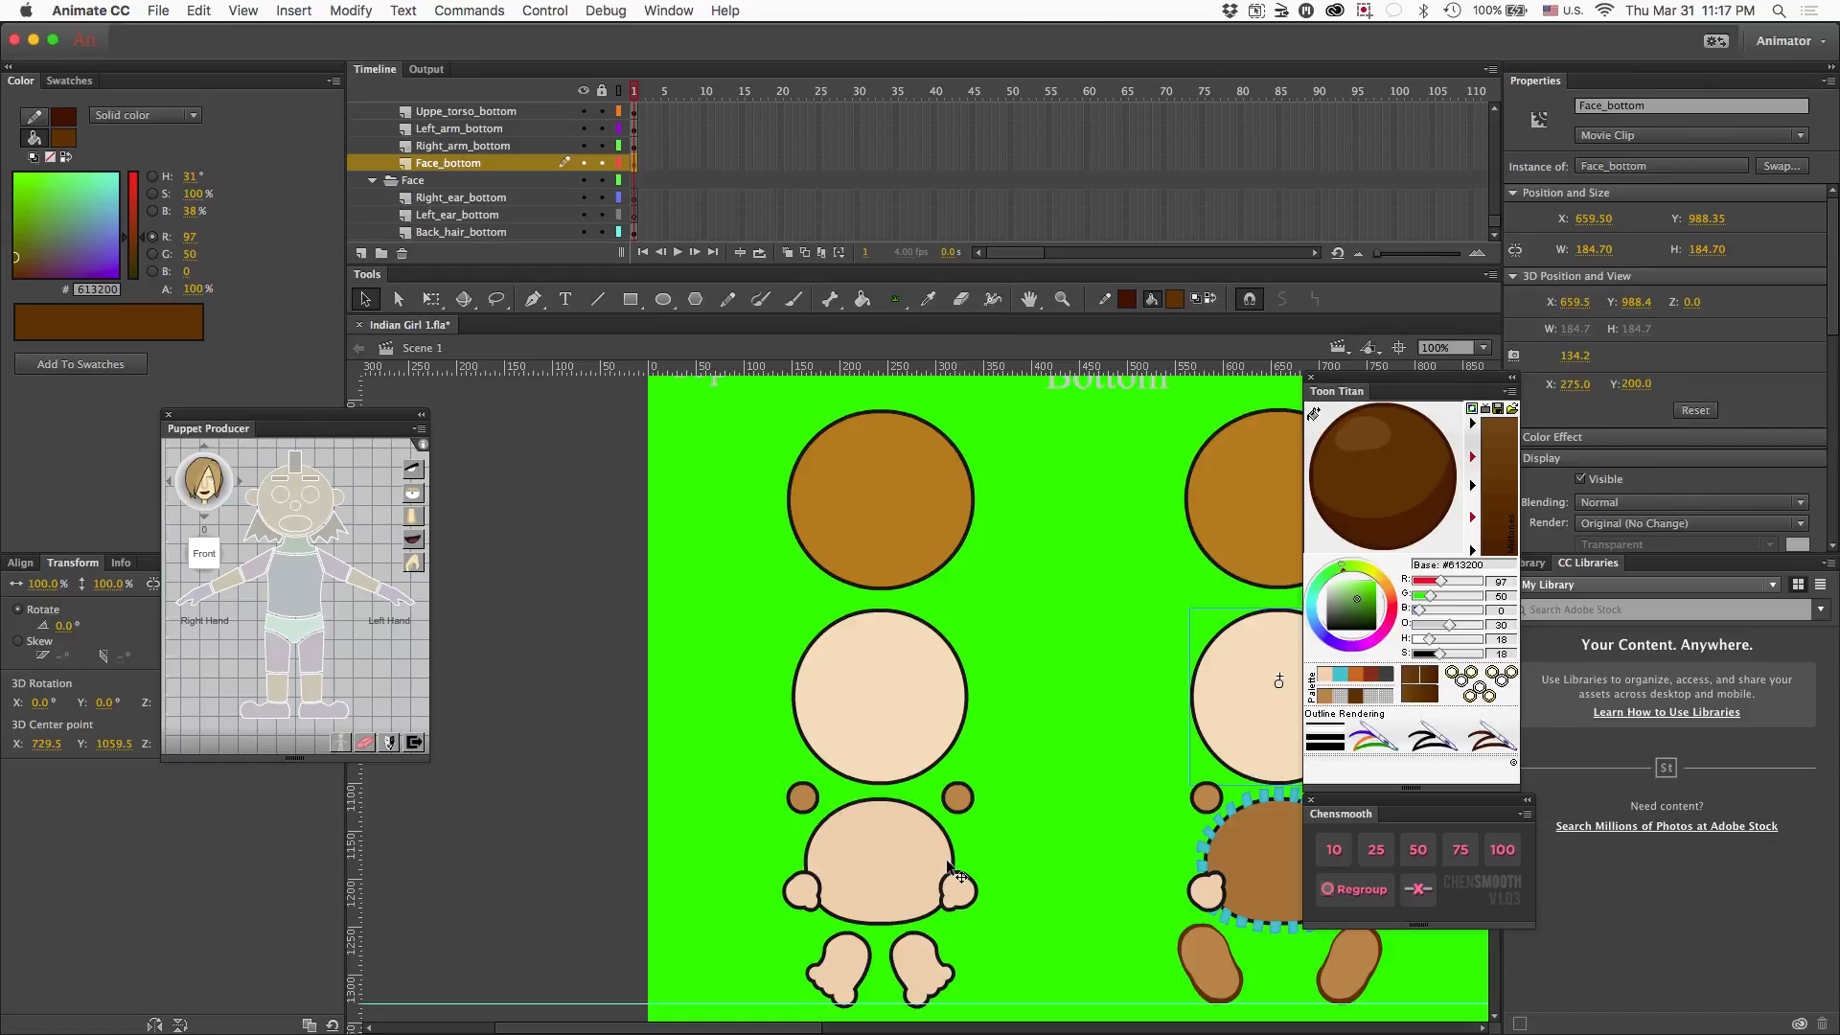
pyautogui.click(876, 865)
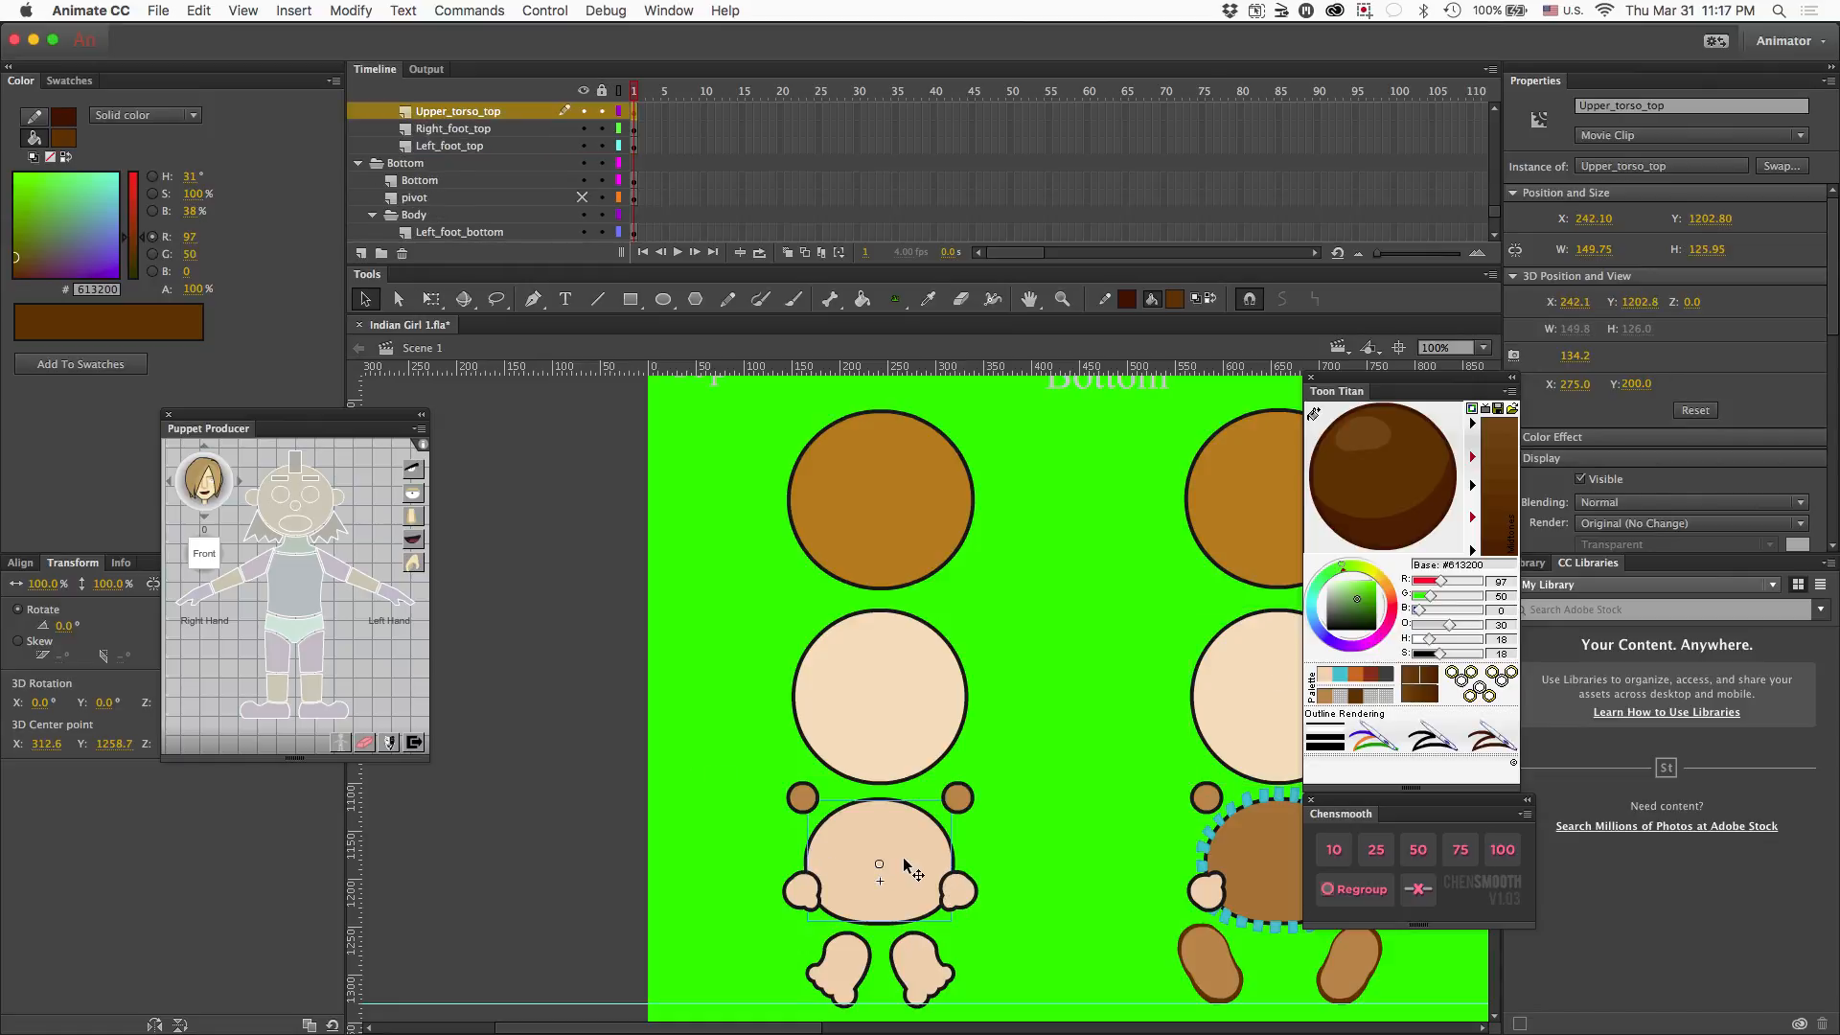
pyautogui.doubleClick(903, 857)
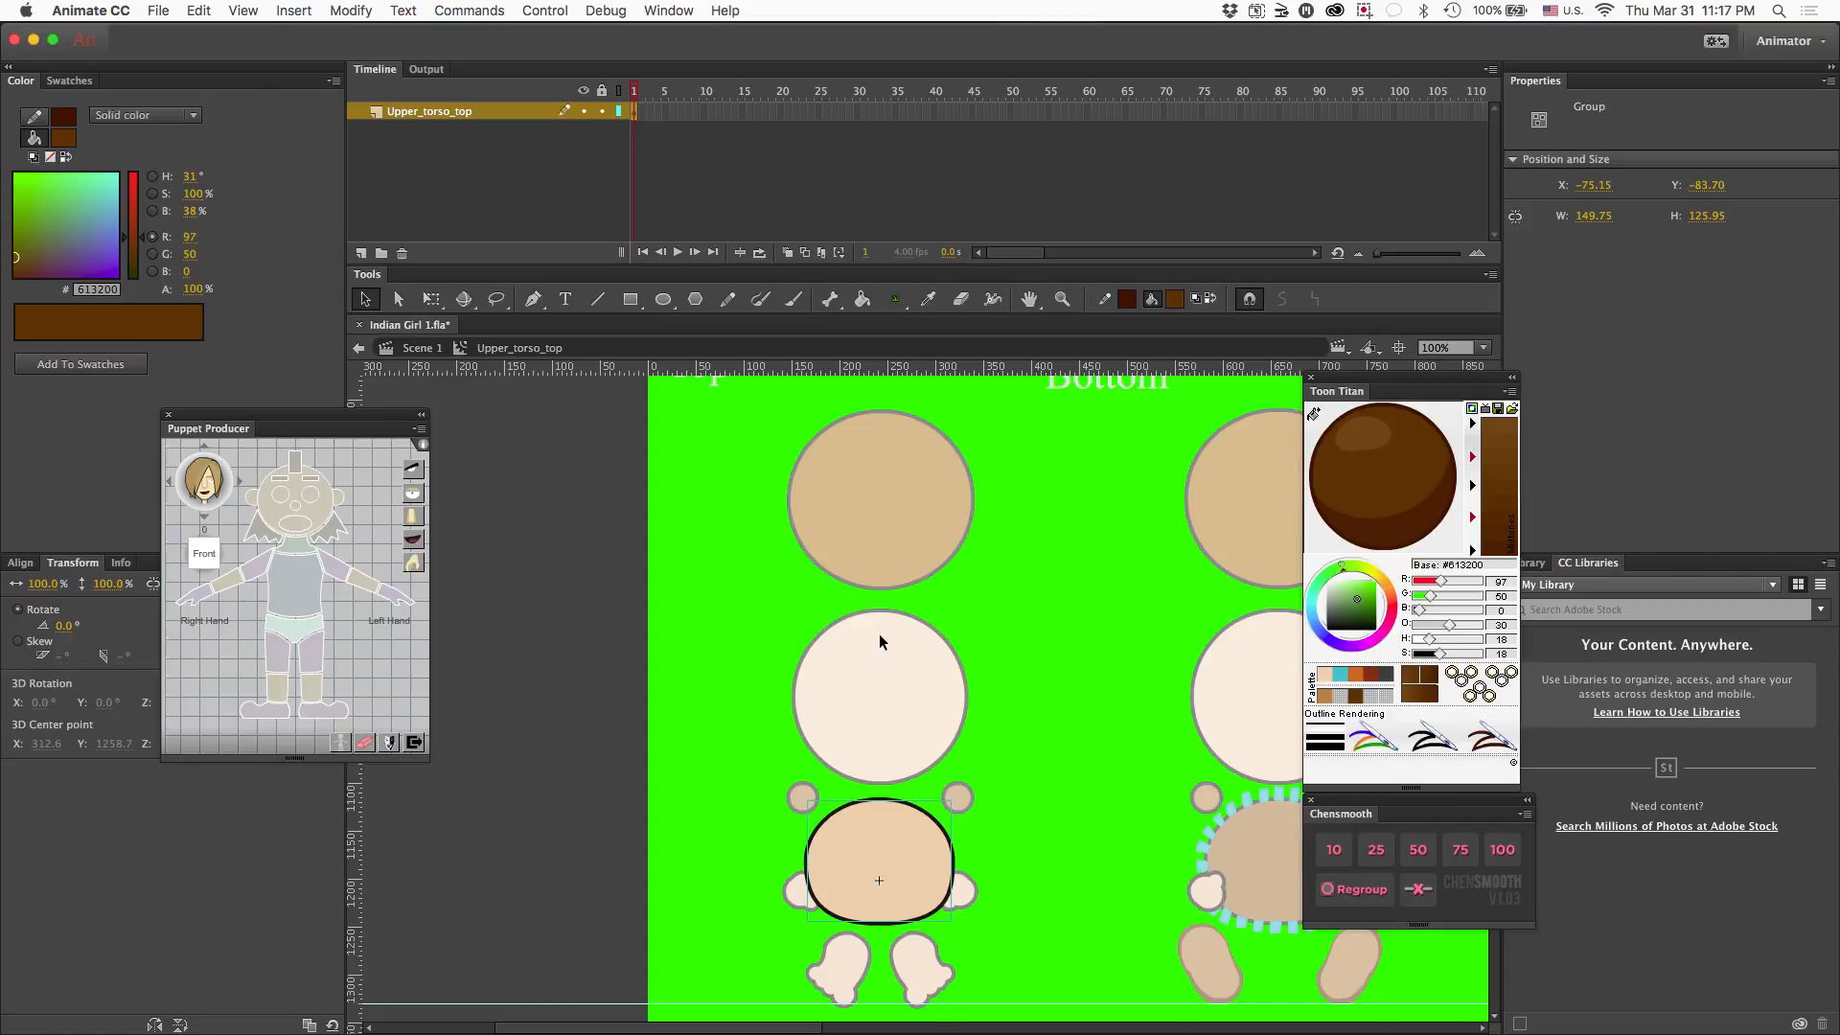
# - Open the 0 view's upper torso symbol, hide Layer 2, and enter the torso group on the Upper_torso_0 layer
pyautogui.scroll(10, 880, 651)
pyautogui.scroll(-4, 889, 767)
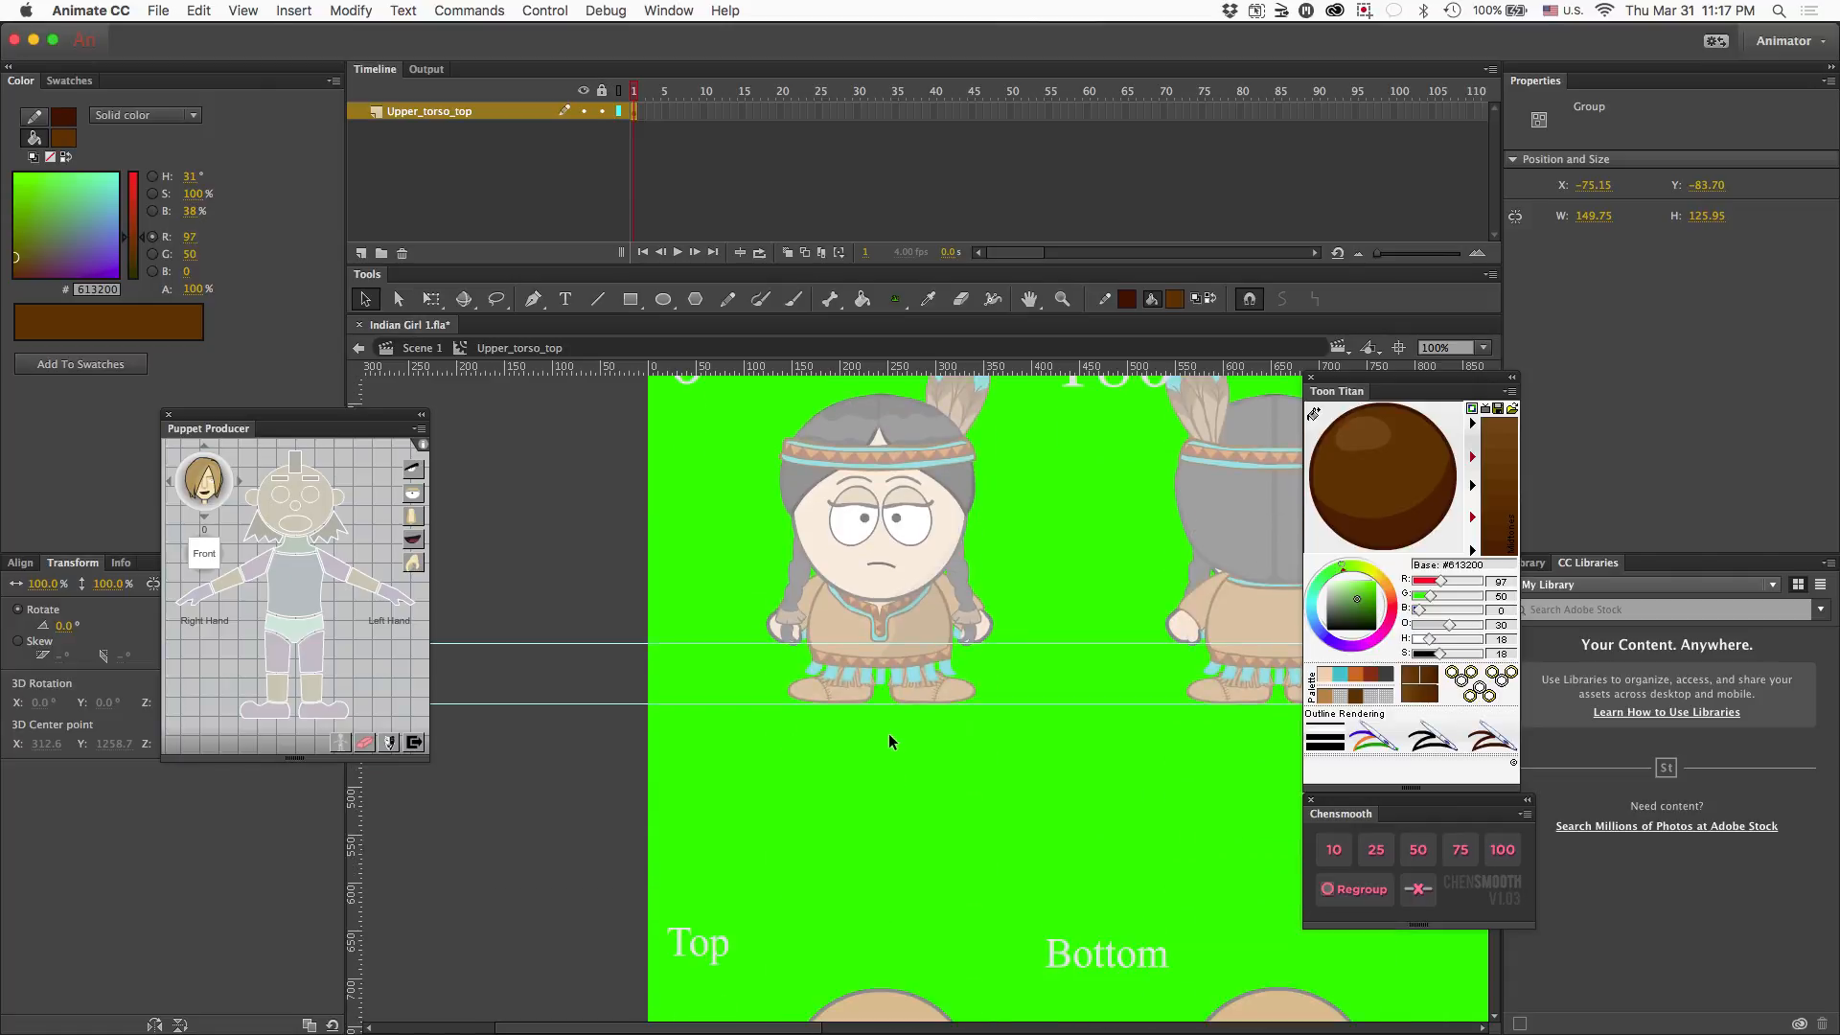
pyautogui.doubleClick(876, 618)
pyautogui.doubleClick(876, 618)
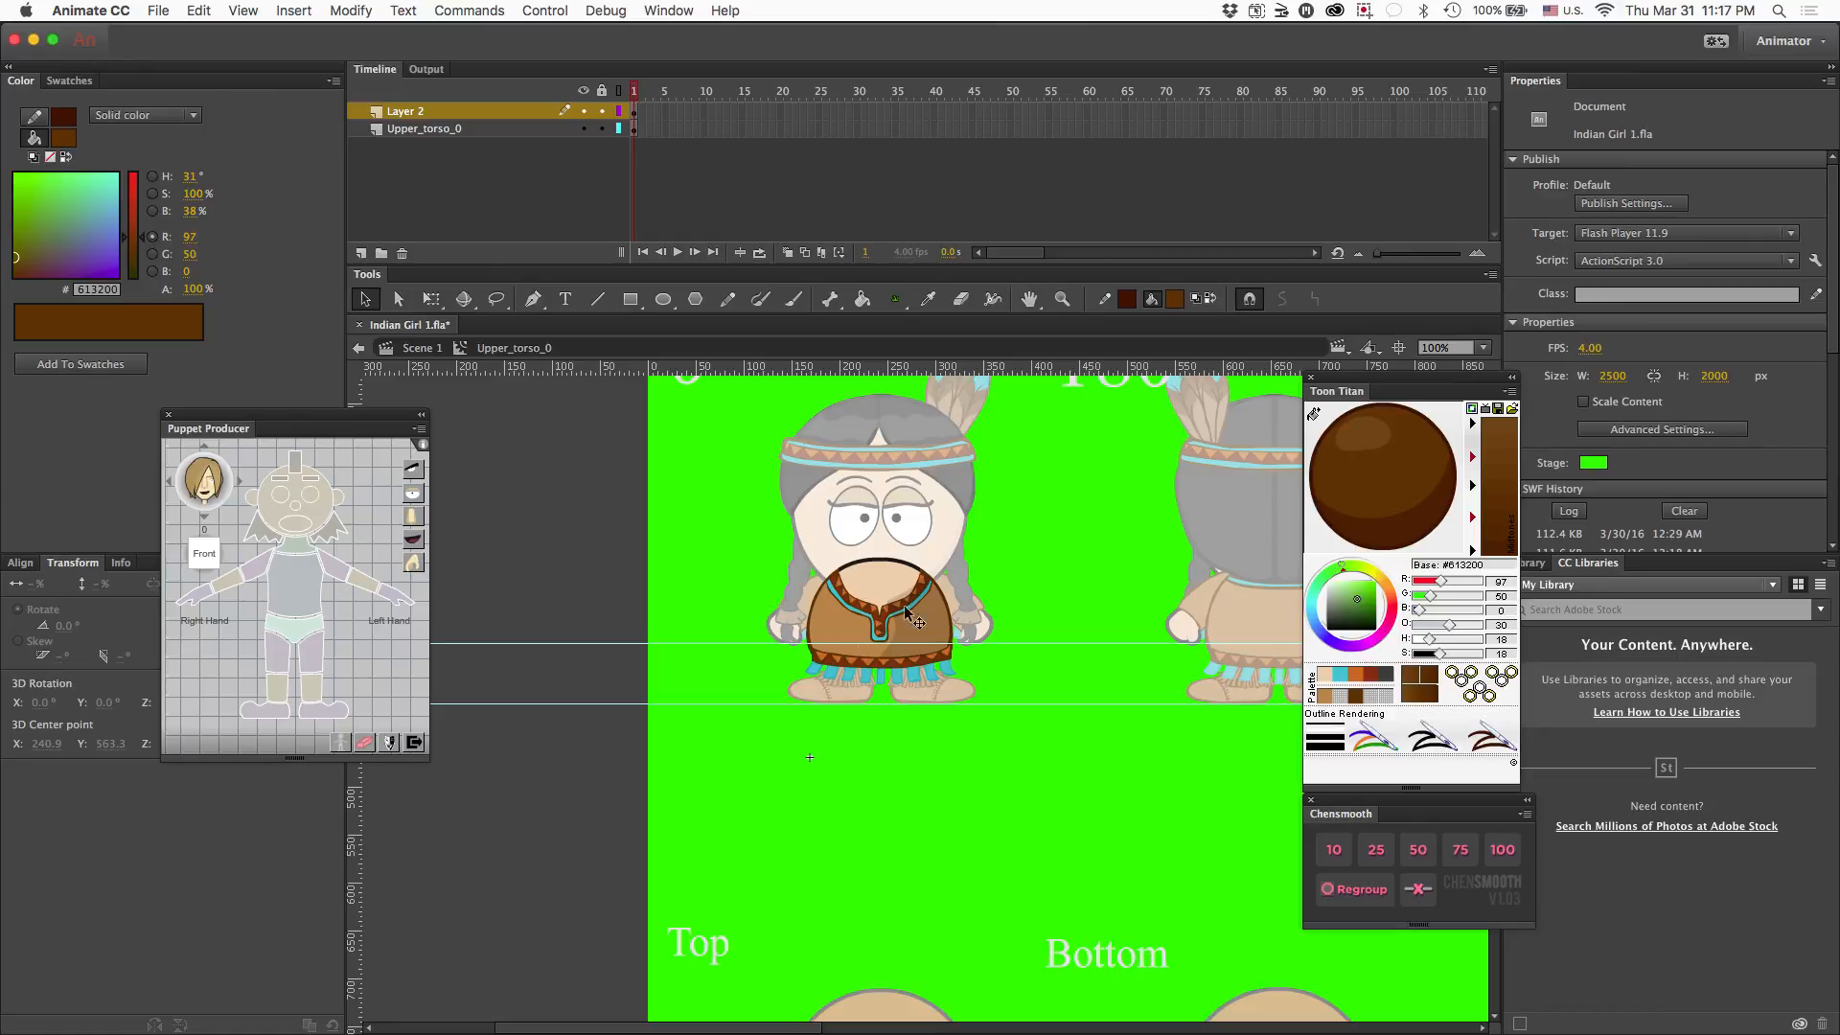
pyautogui.click(585, 112)
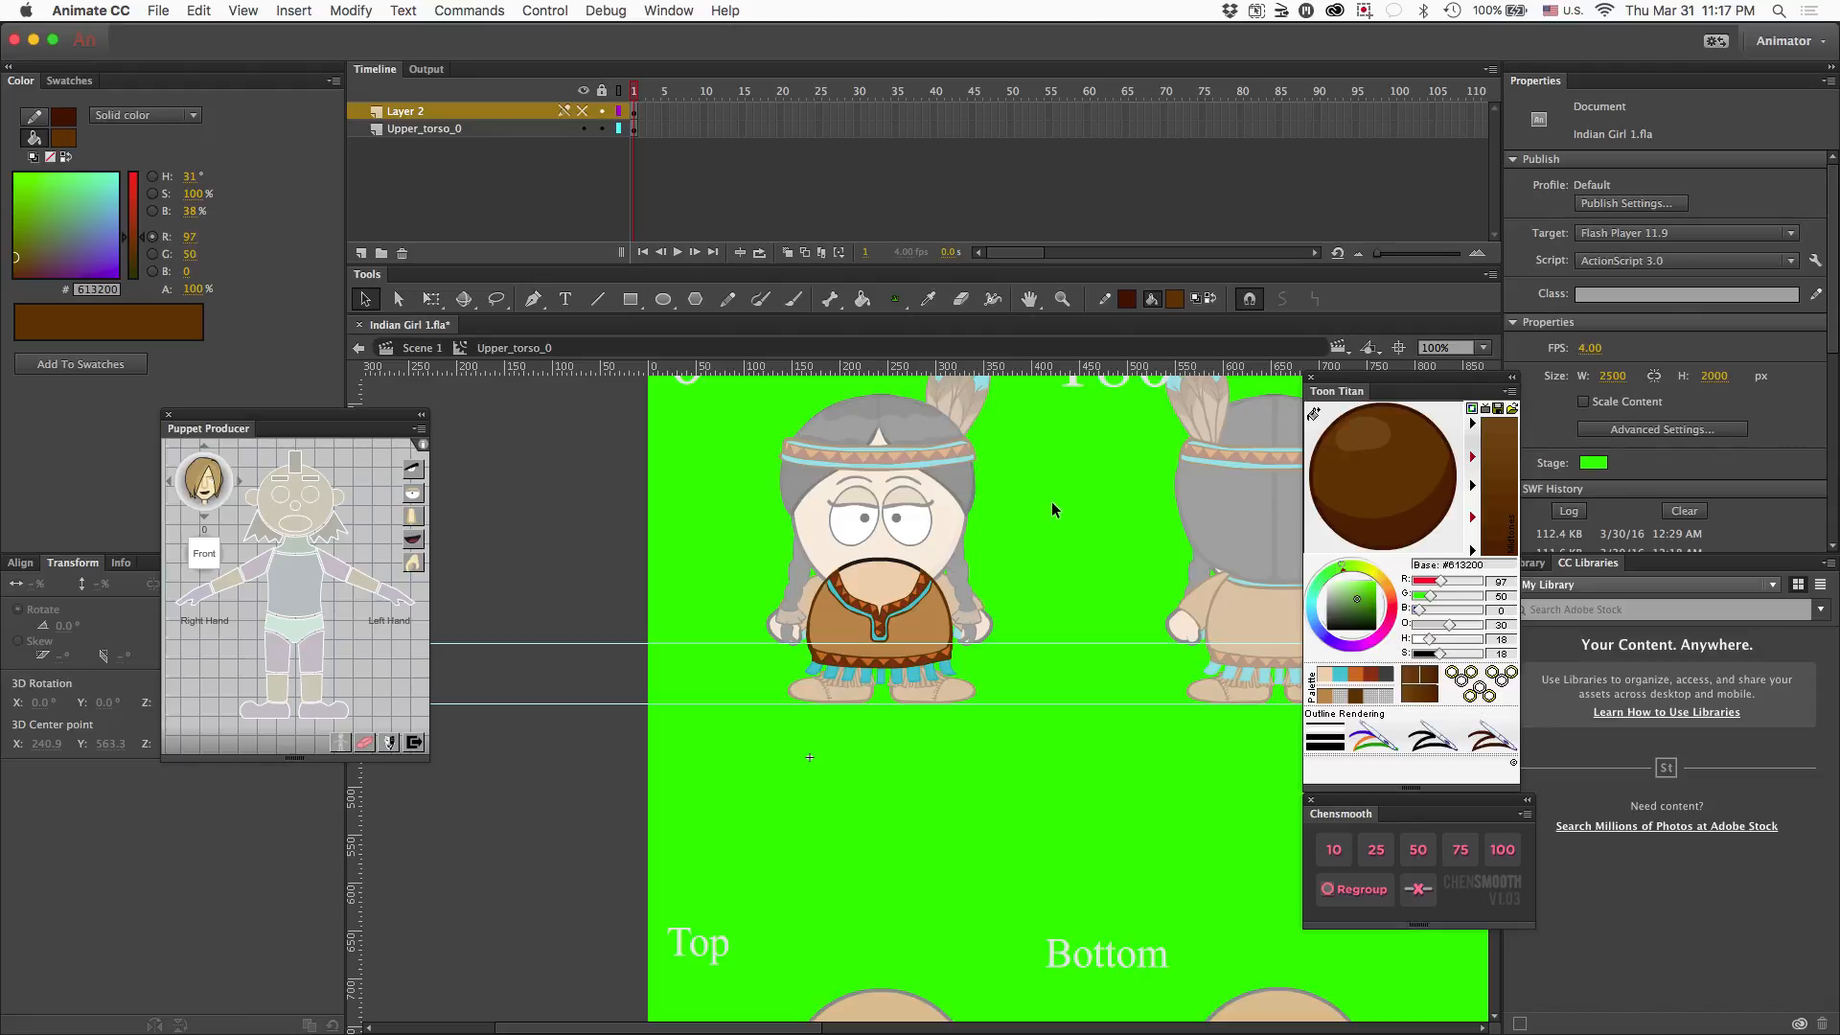
pyautogui.press('super+equal')
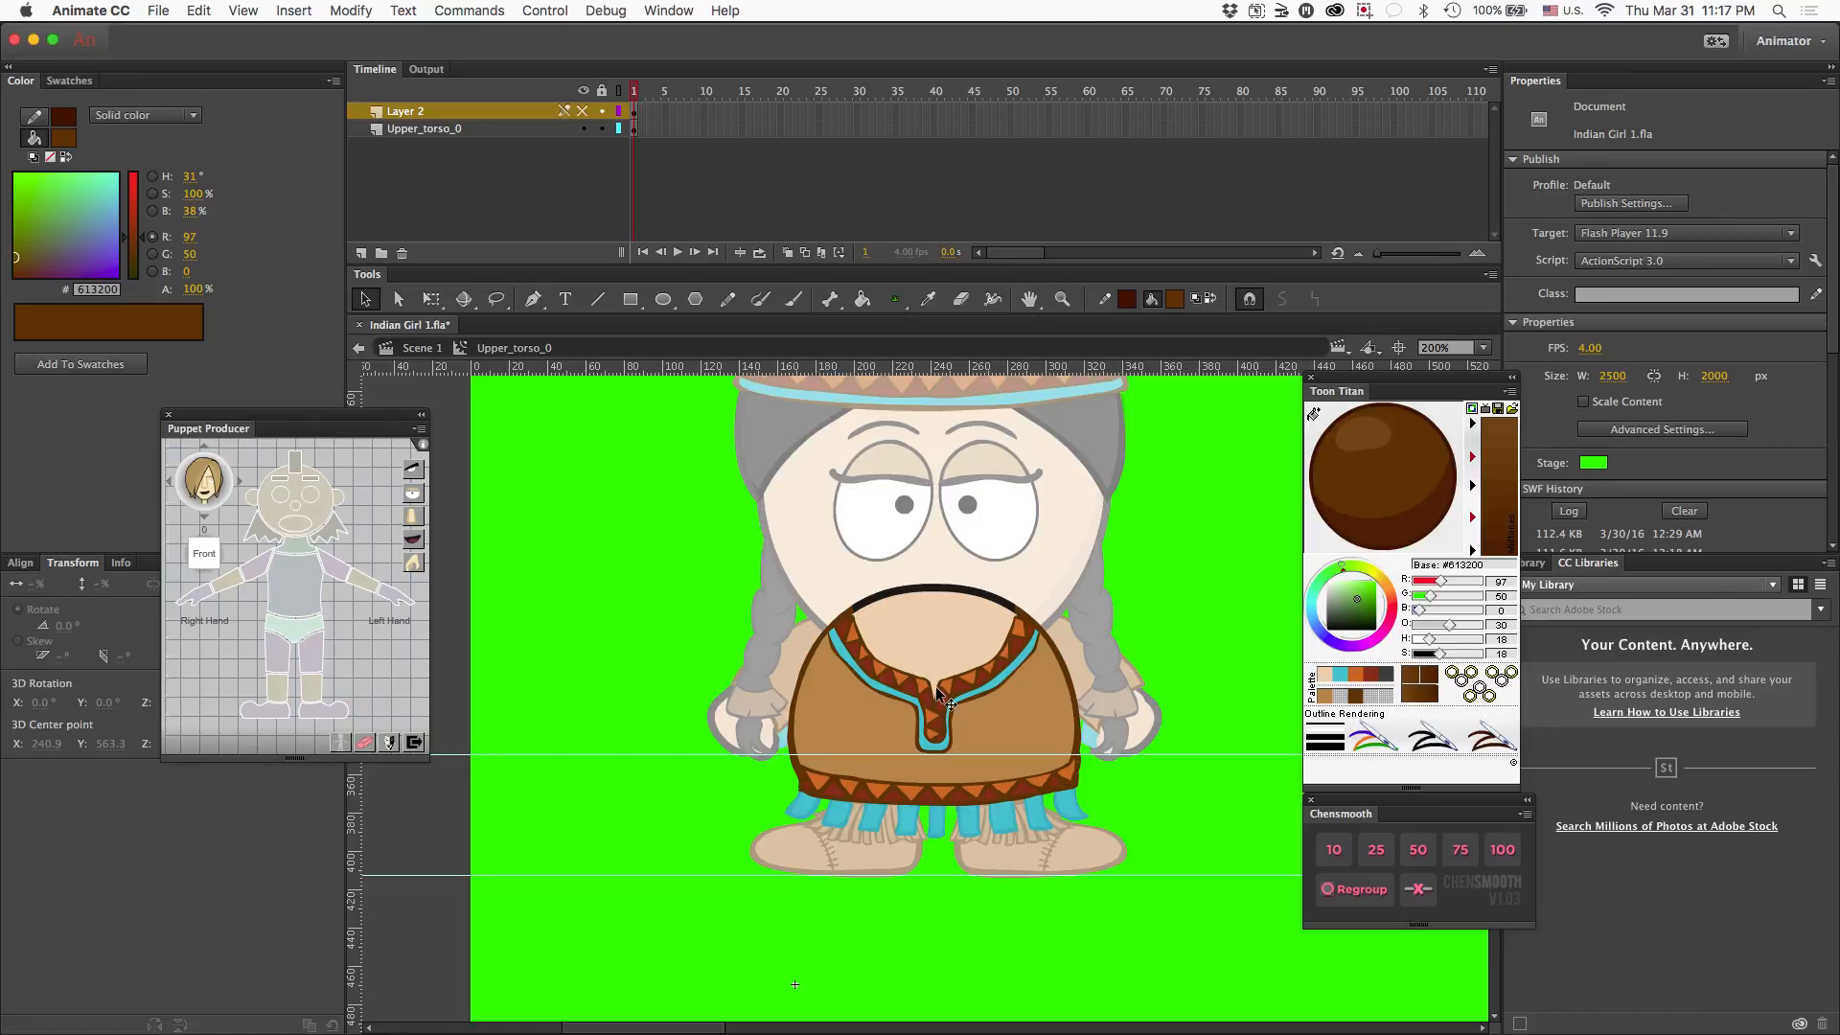
pyautogui.click(490, 131)
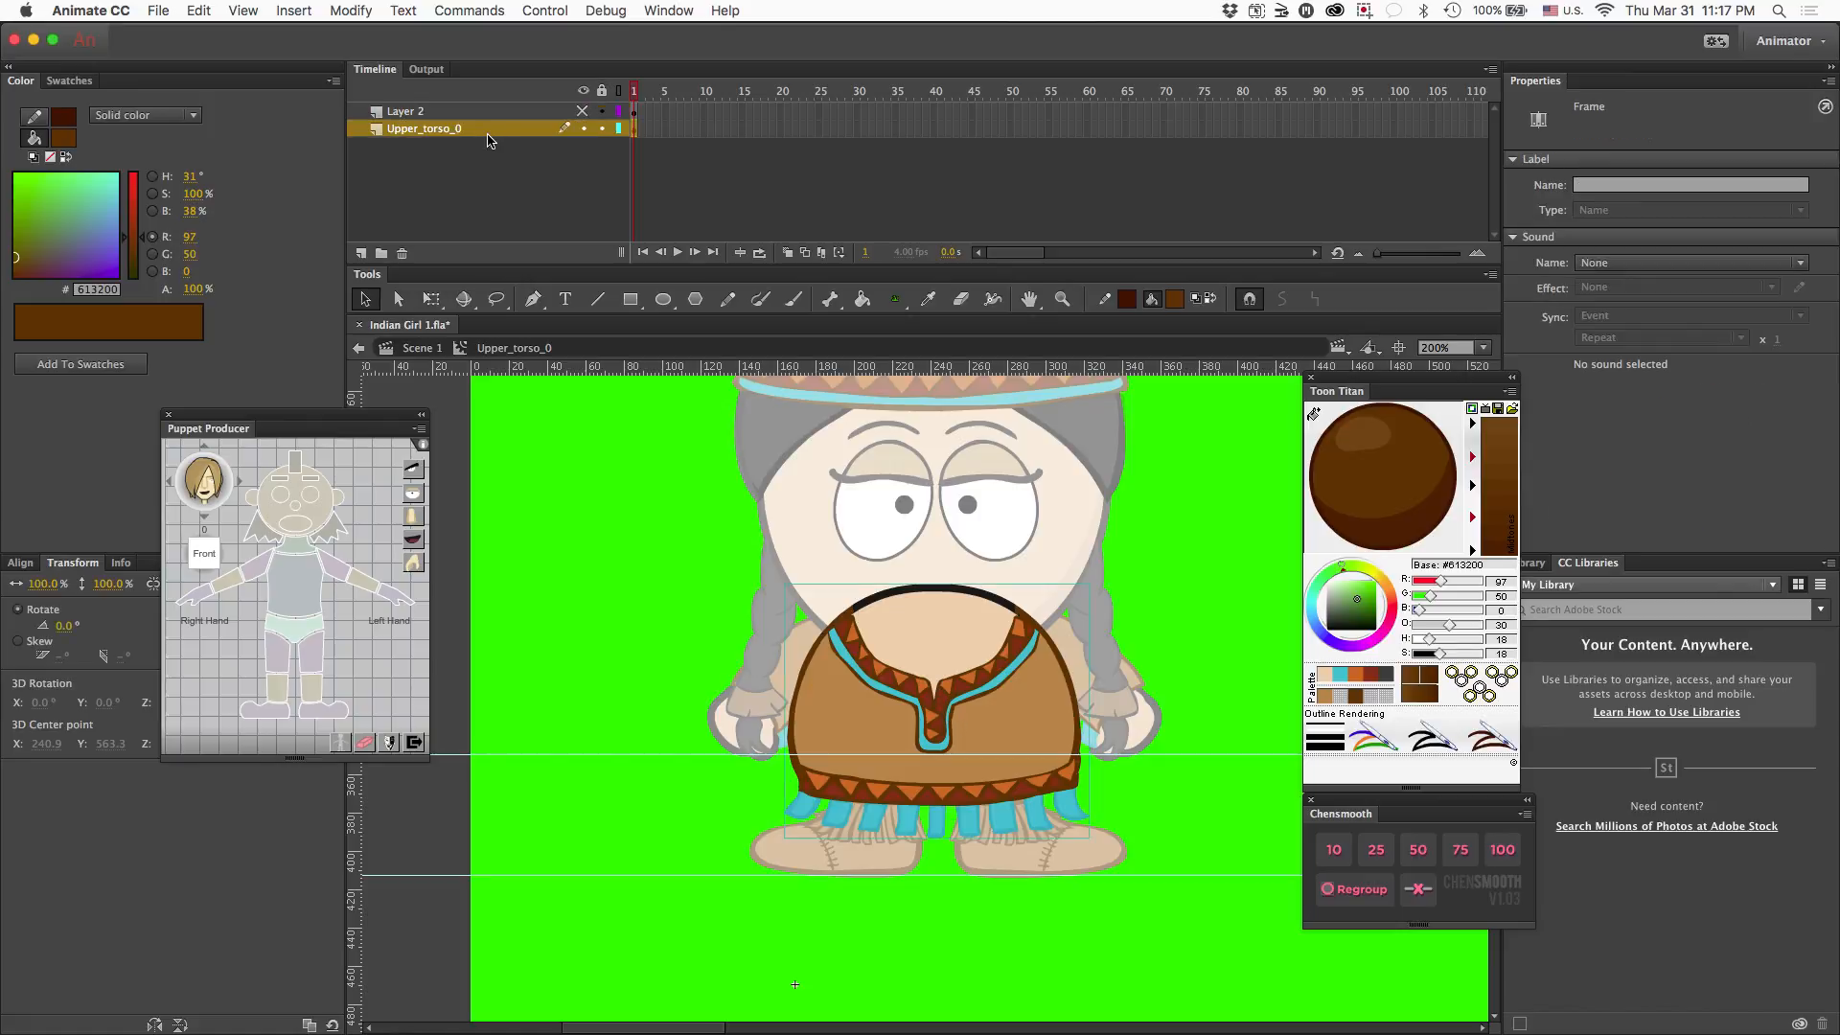
pyautogui.doubleClick(994, 673)
pyautogui.click(992, 675)
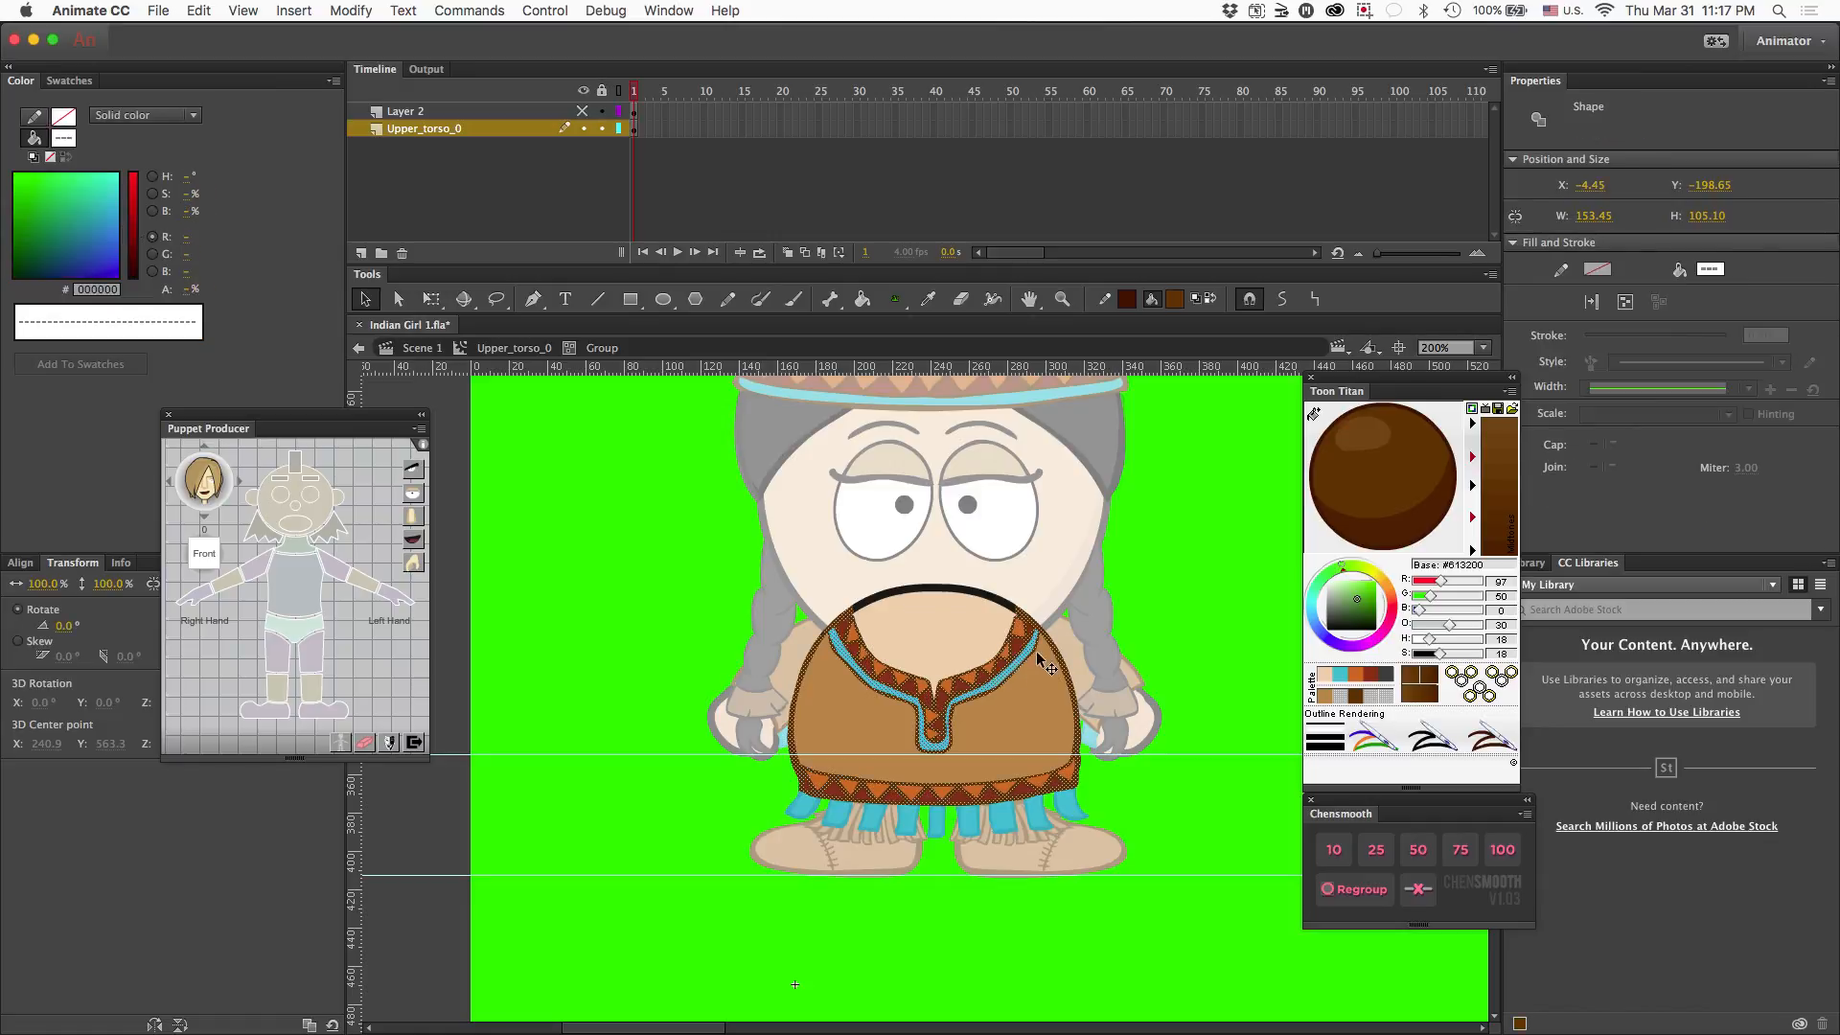
pyautogui.click(1119, 652)
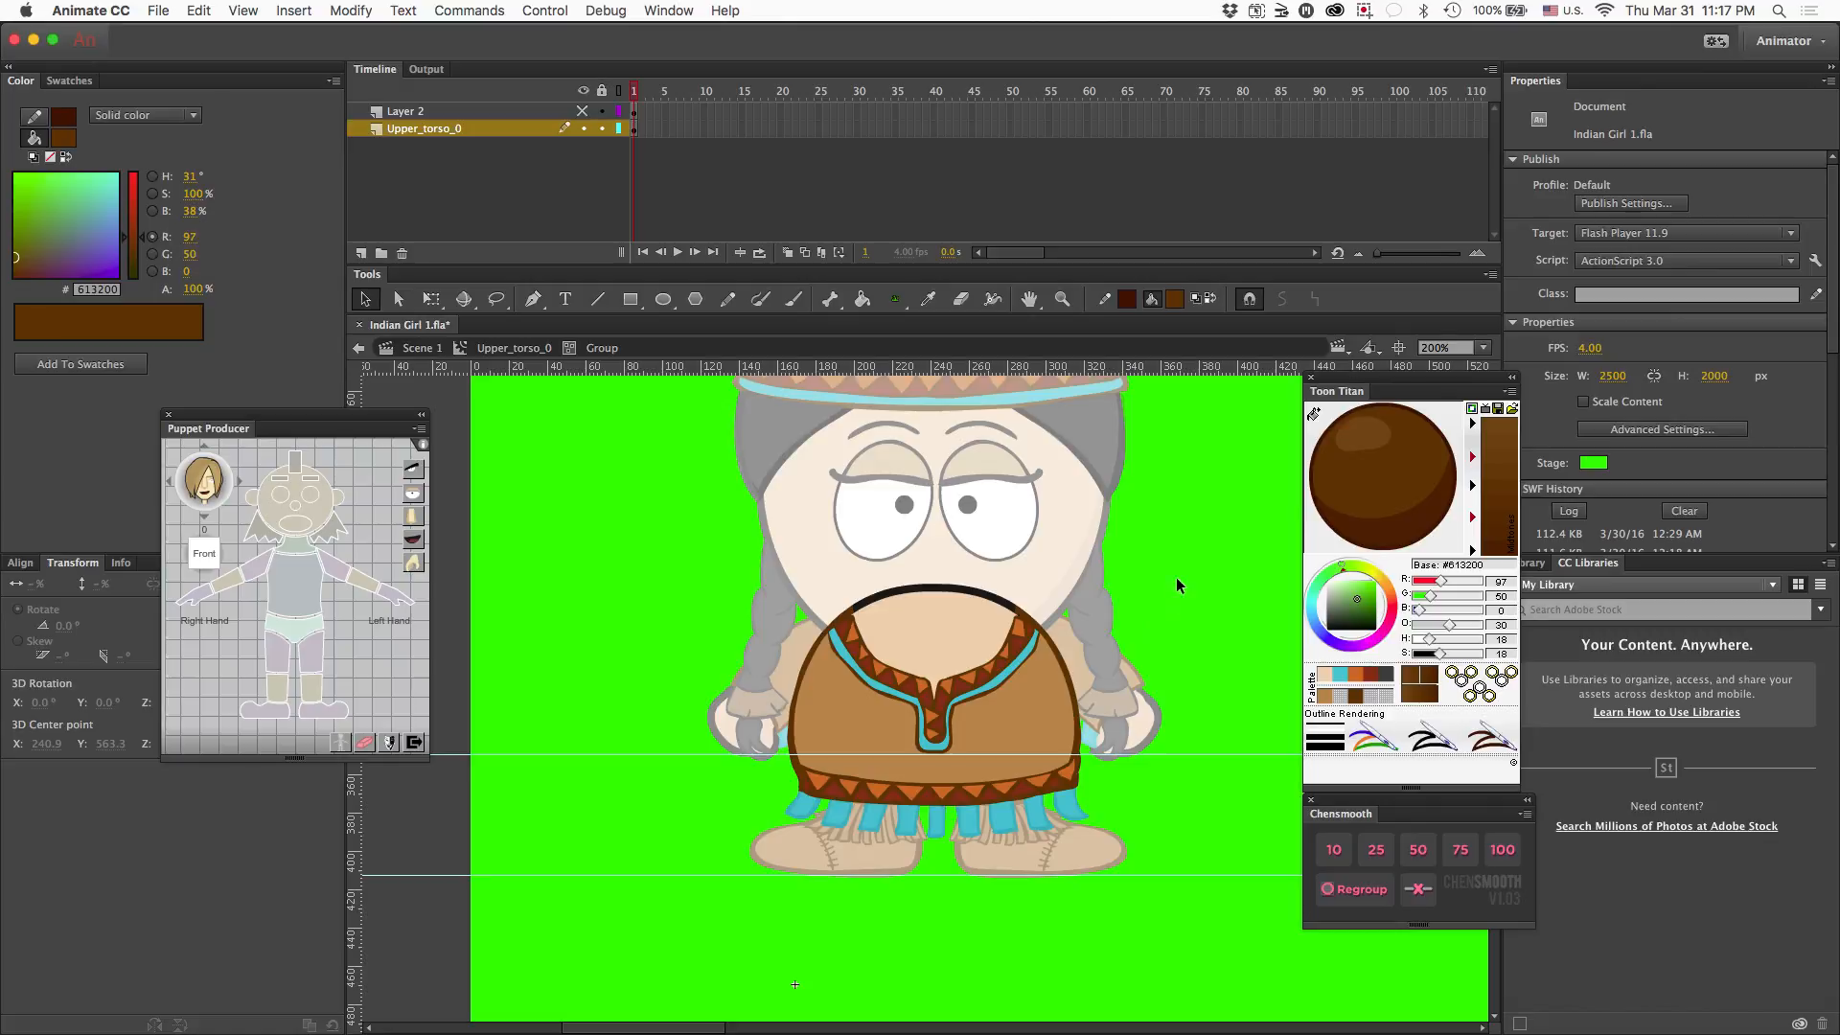
# - Lasso-select the neck skin and beaded collar area of the 0 view's torso
pyautogui.press('l')
pyautogui.moveTo(1032, 582); pyautogui.dragTo(856, 565)
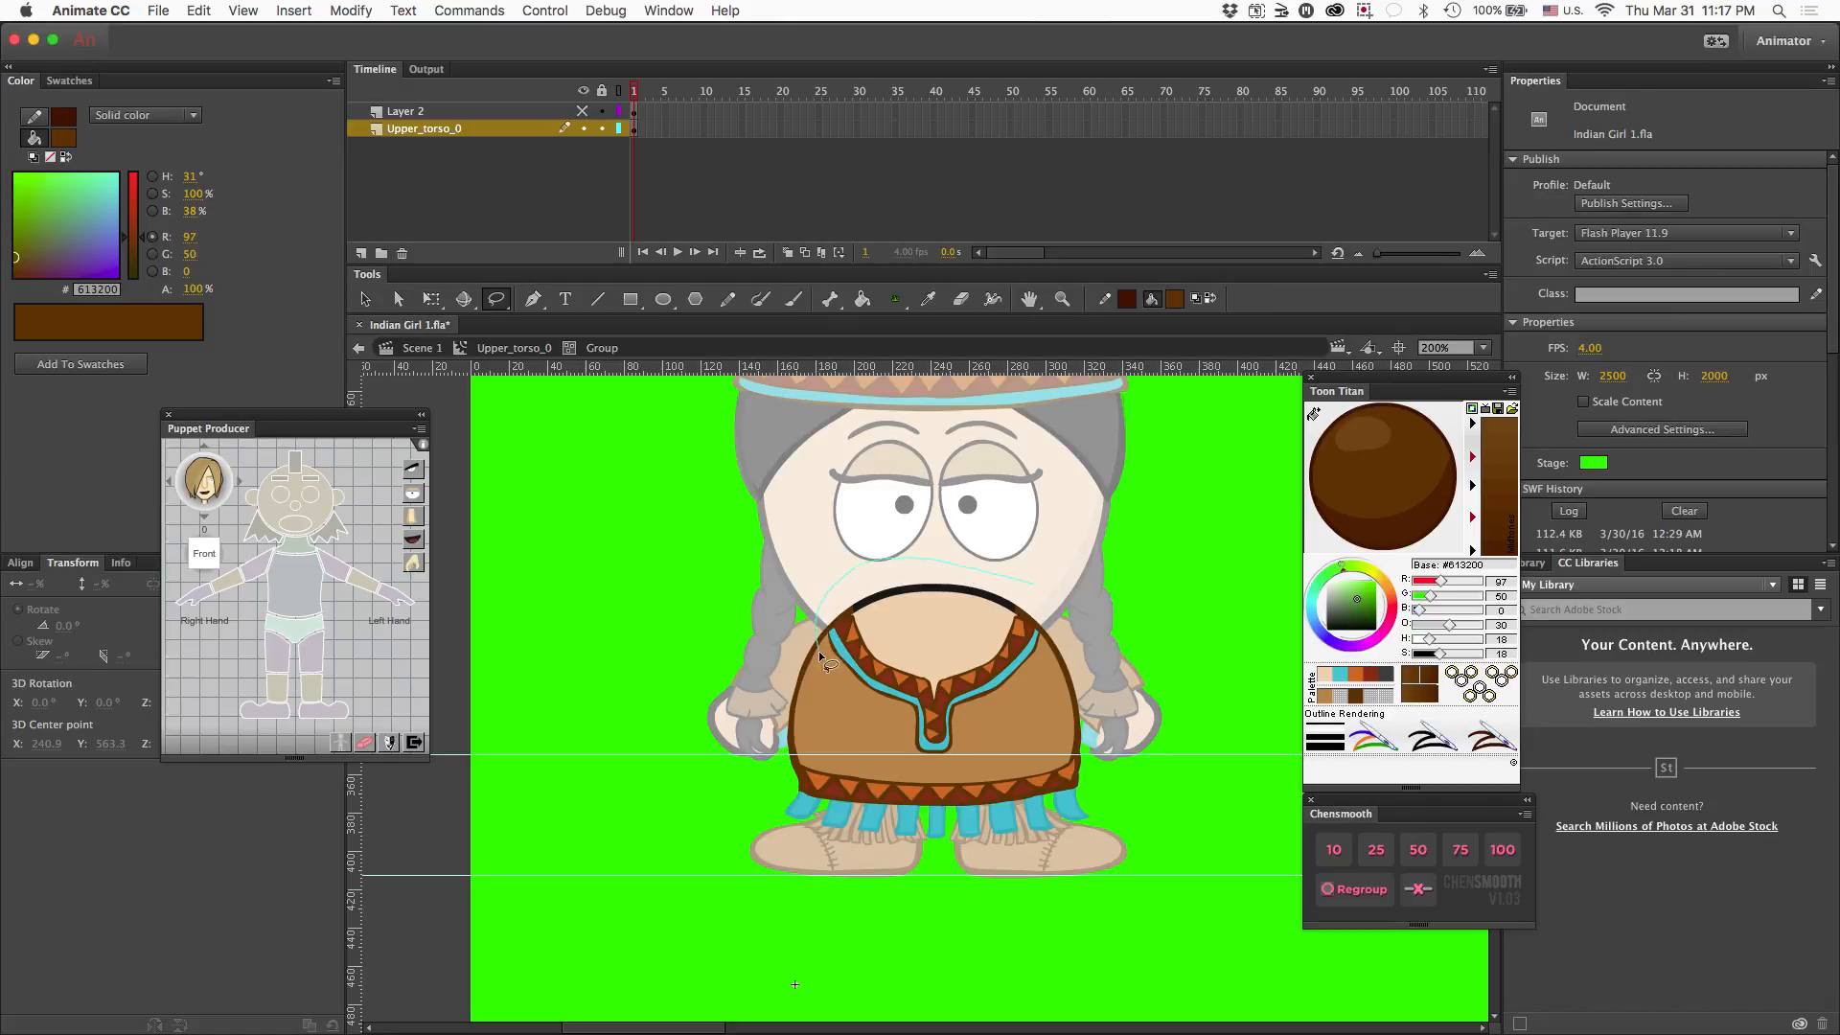
pyautogui.moveTo(911, 730); pyautogui.dragTo(1031, 703)
pyautogui.moveTo(1022, 575); pyautogui.dragTo(1019, 568)
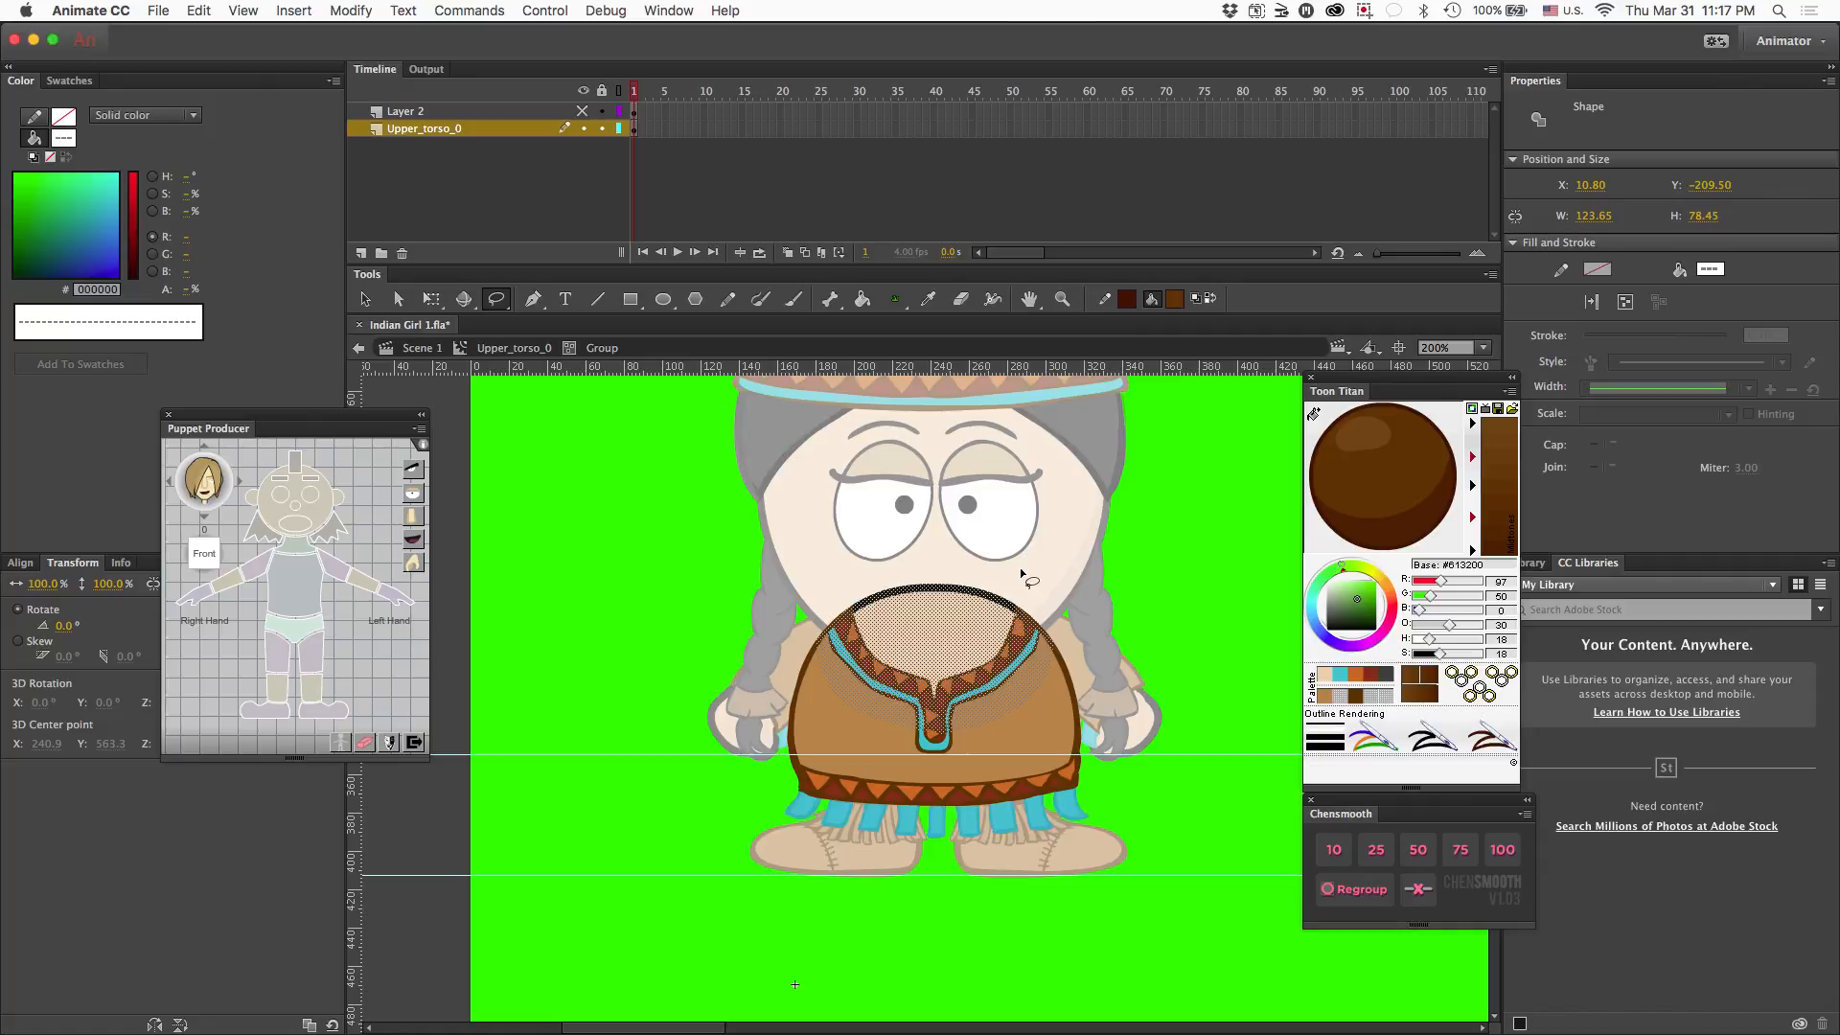
# - Leave the 0 view's torso symbol and open the Top view's upper torso symbol for editing
pyautogui.scroll(-20, 619, 593)
pyautogui.scroll(3, 619, 592)
pyautogui.scroll(-3, 619, 592)
pyautogui.click(965, 687)
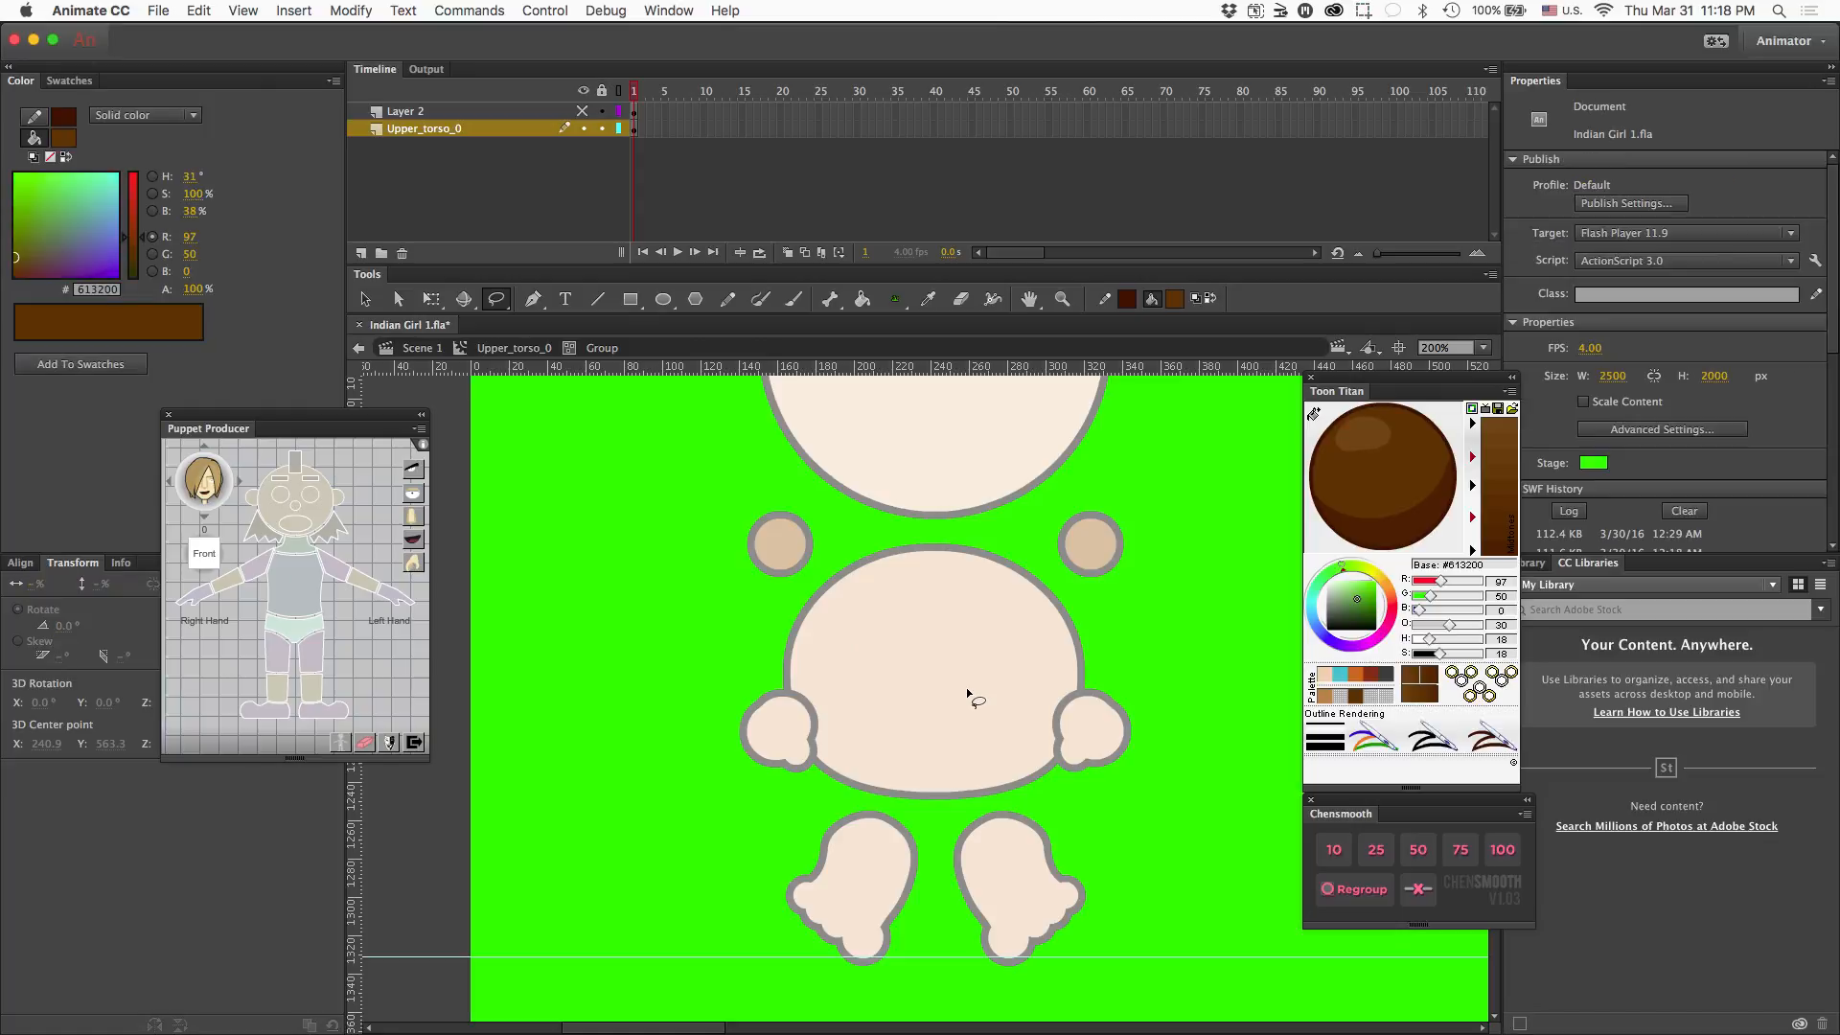
pyautogui.press('v')
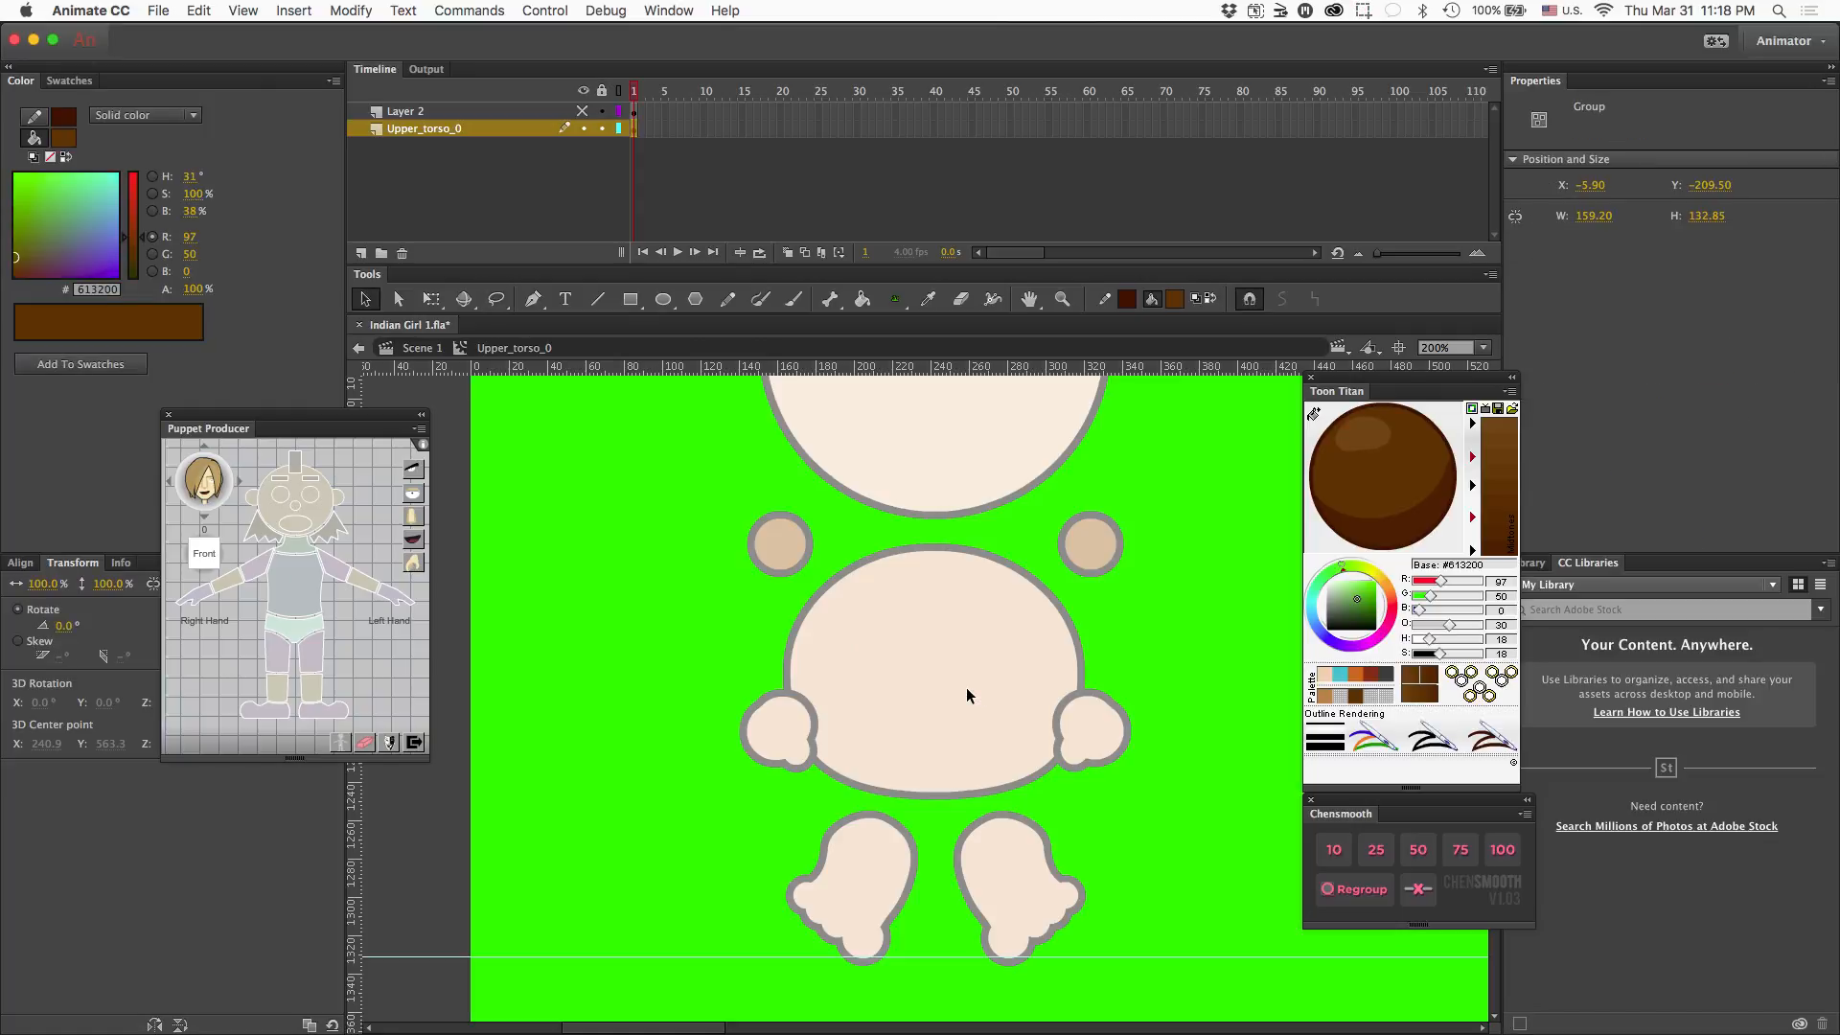
pyautogui.press('super+e')
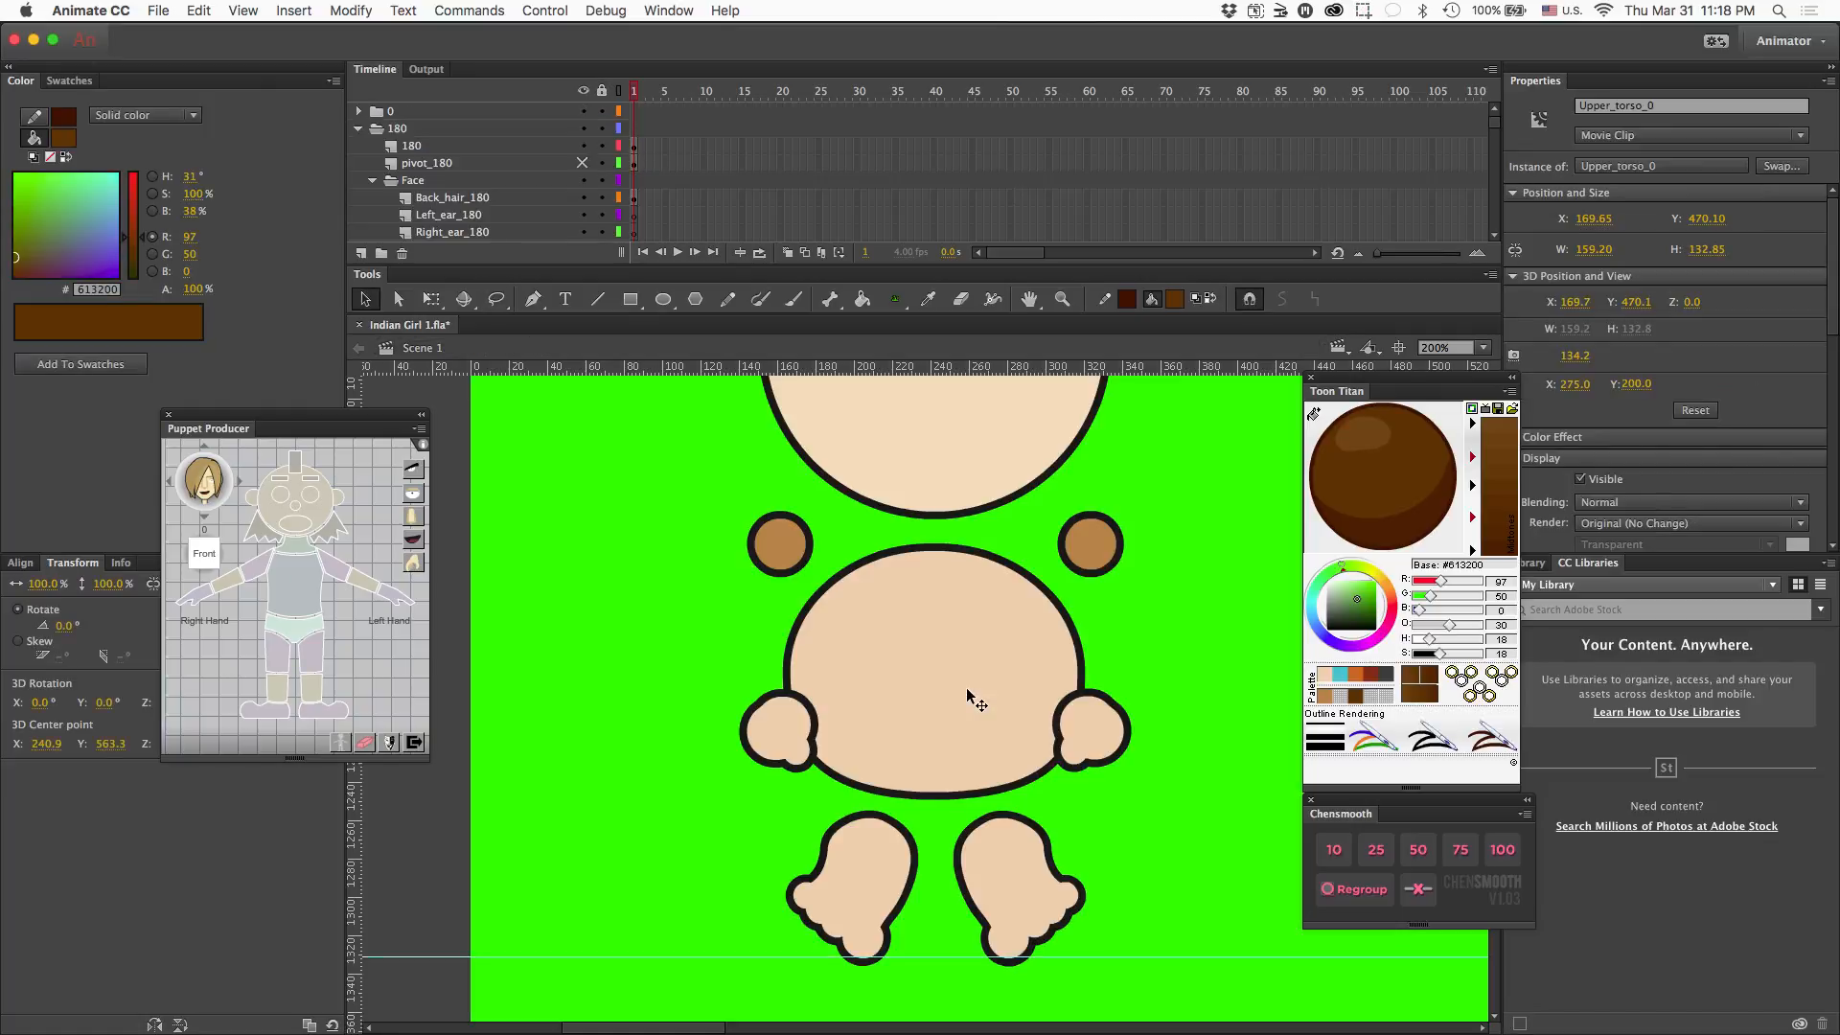
pyautogui.doubleClick(967, 690)
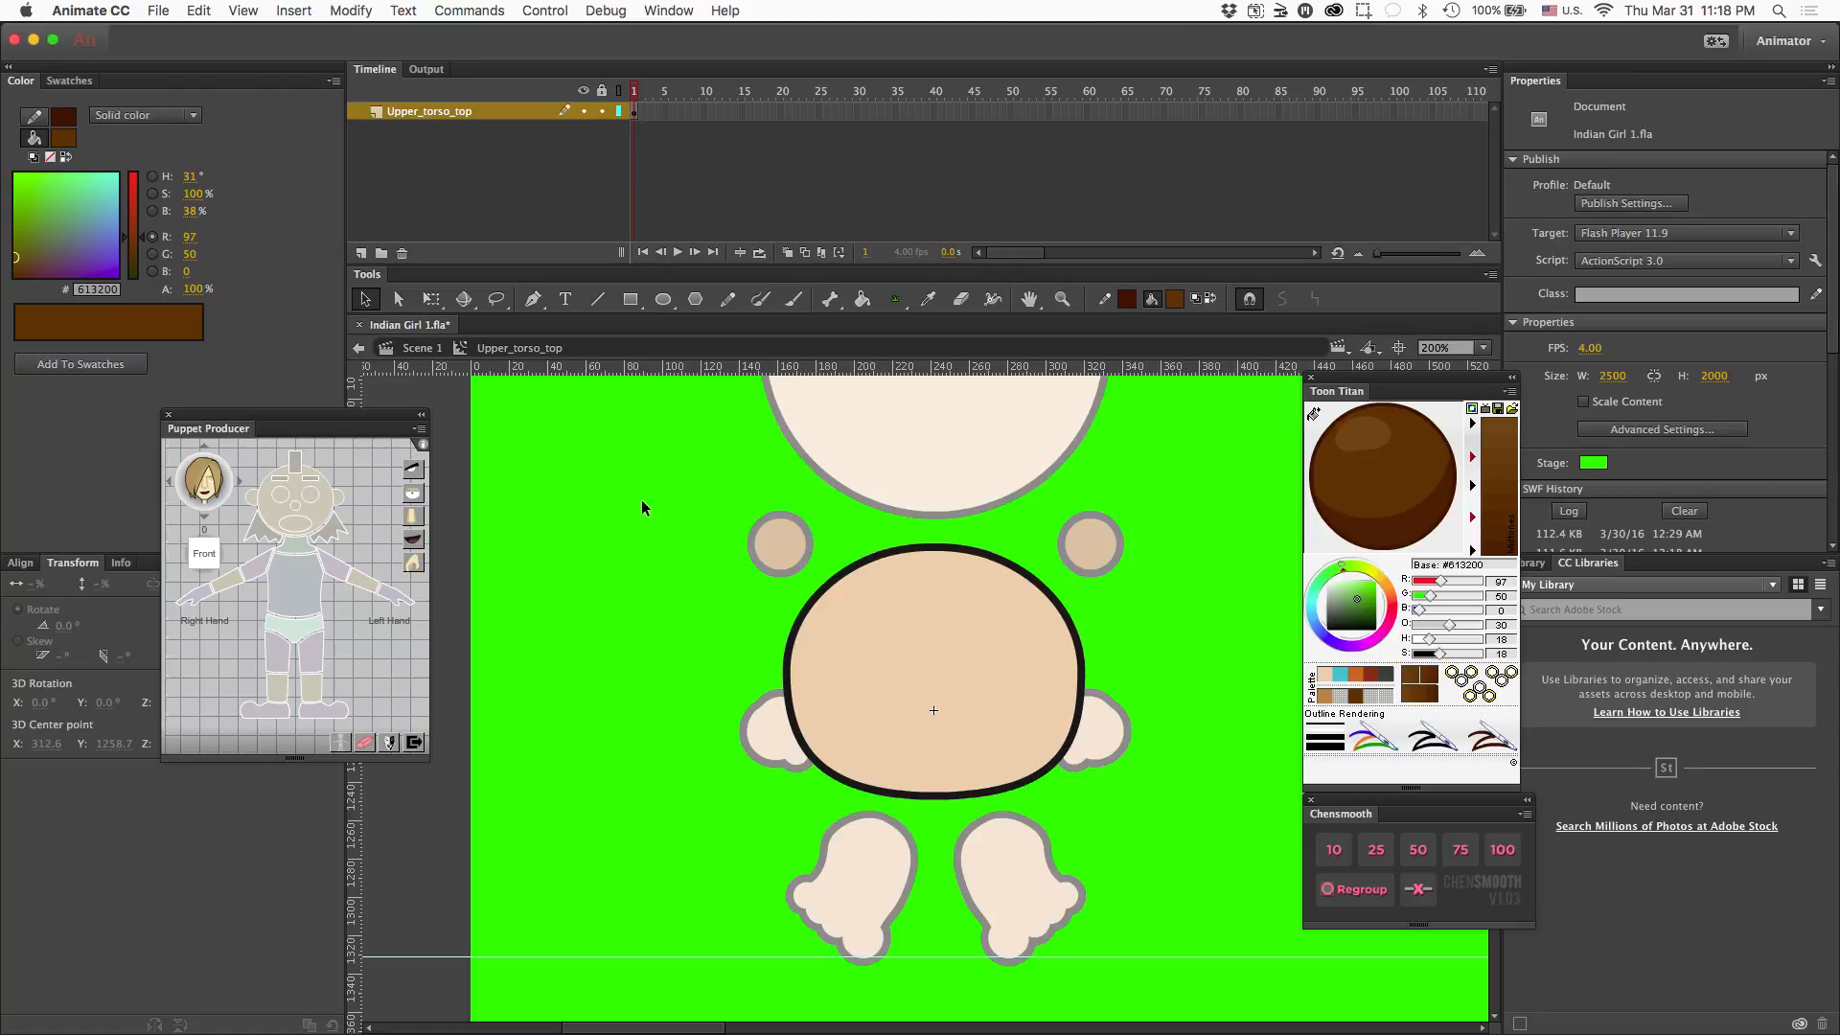
# - Enter the torso group in Upper_torso_top and convert its dark outline from a line to a fill
pyautogui.press('super+a')
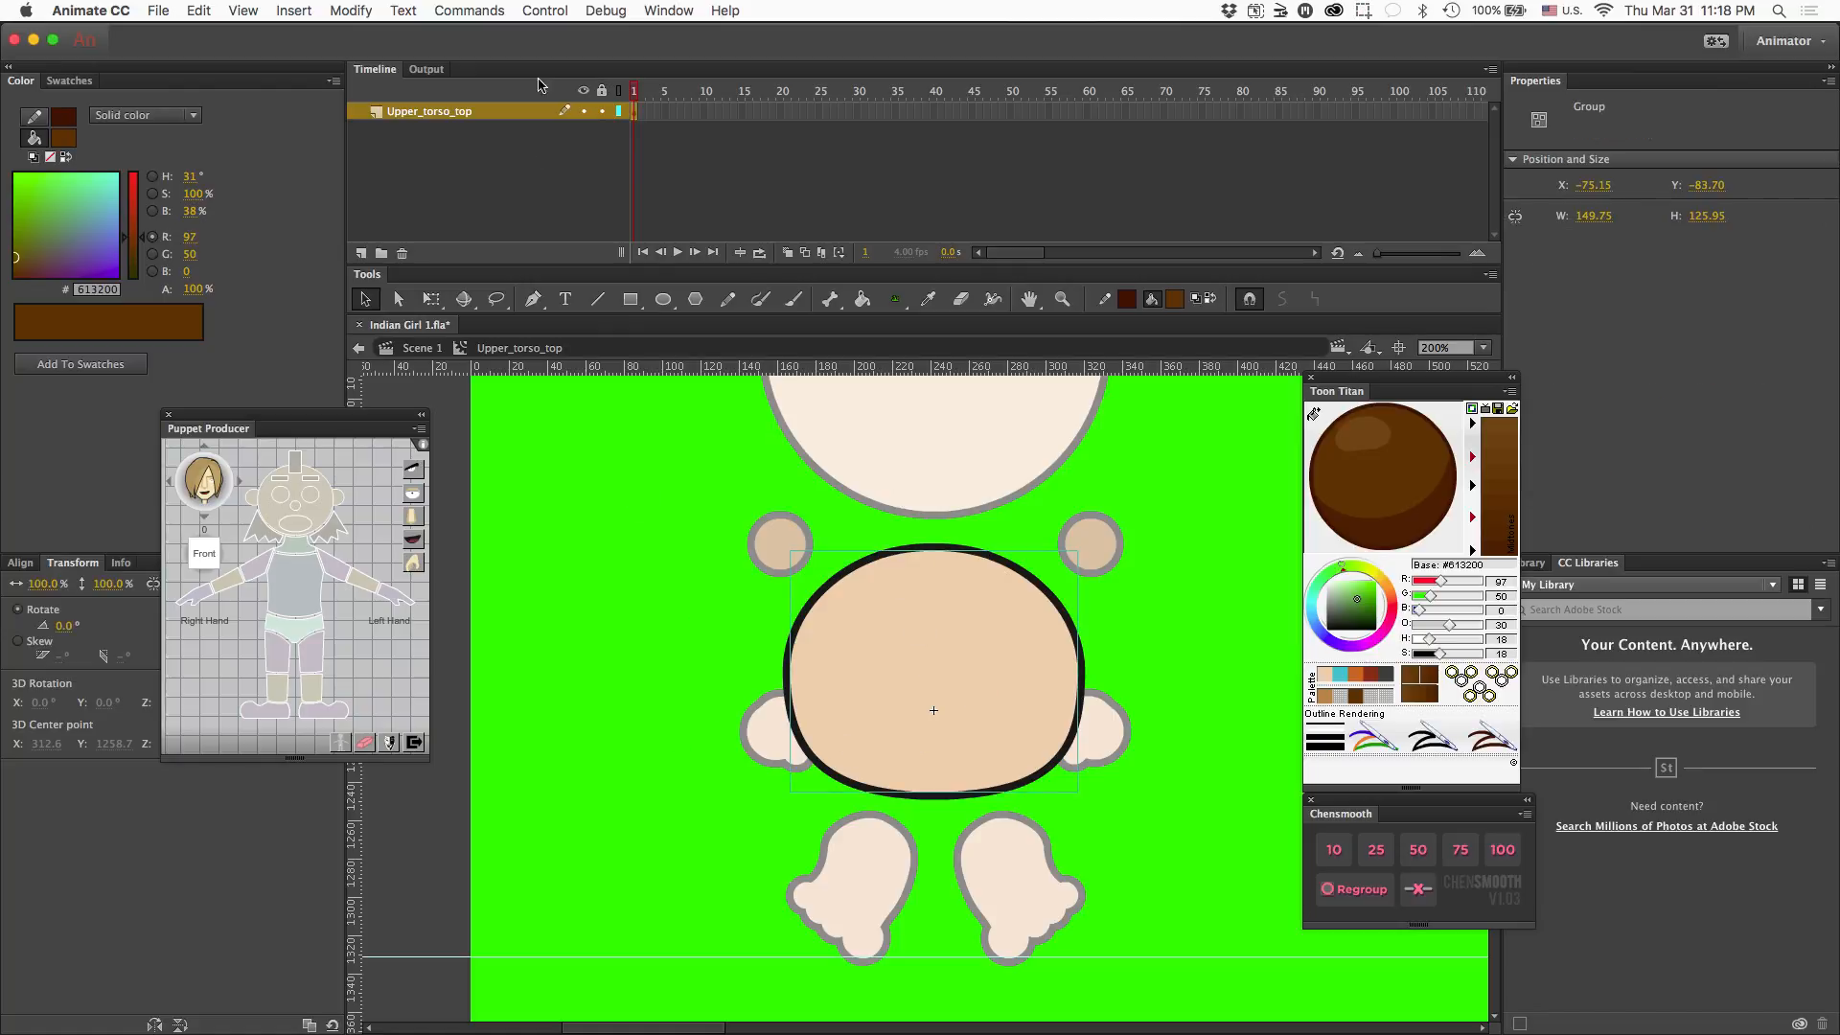
pyautogui.click(365, 10)
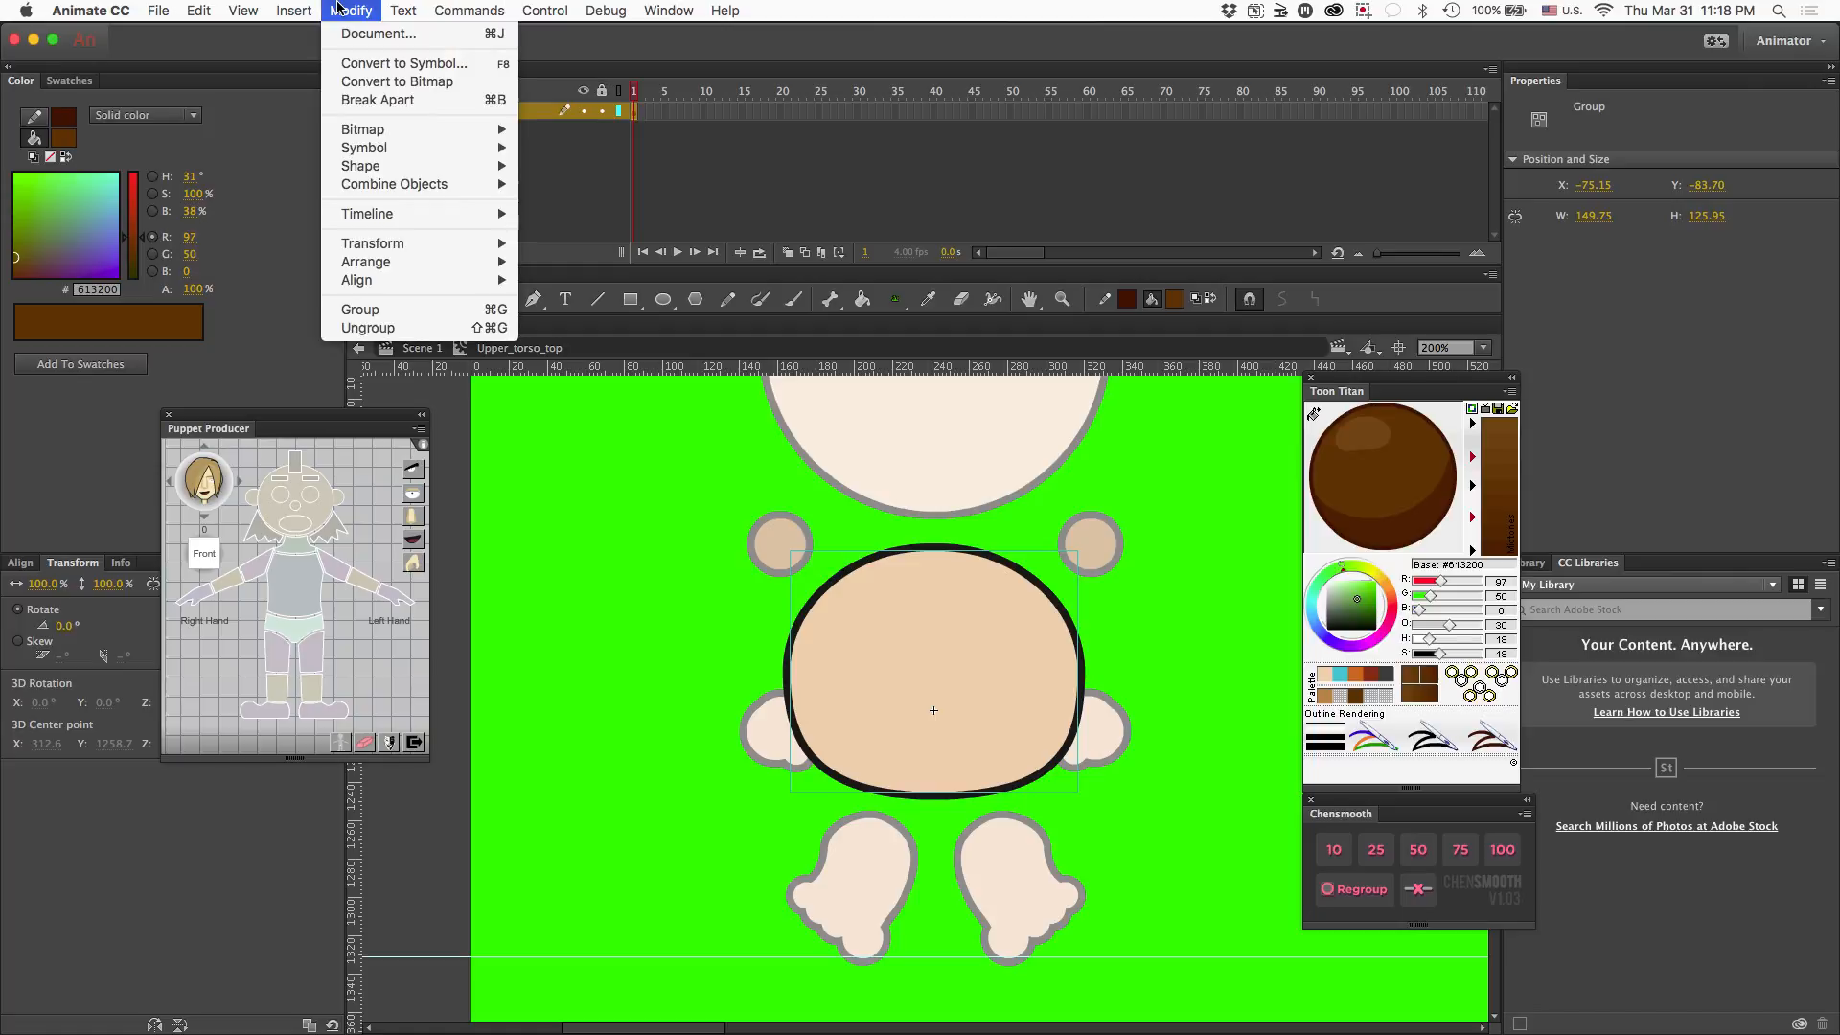
pyautogui.moveTo(381, 153)
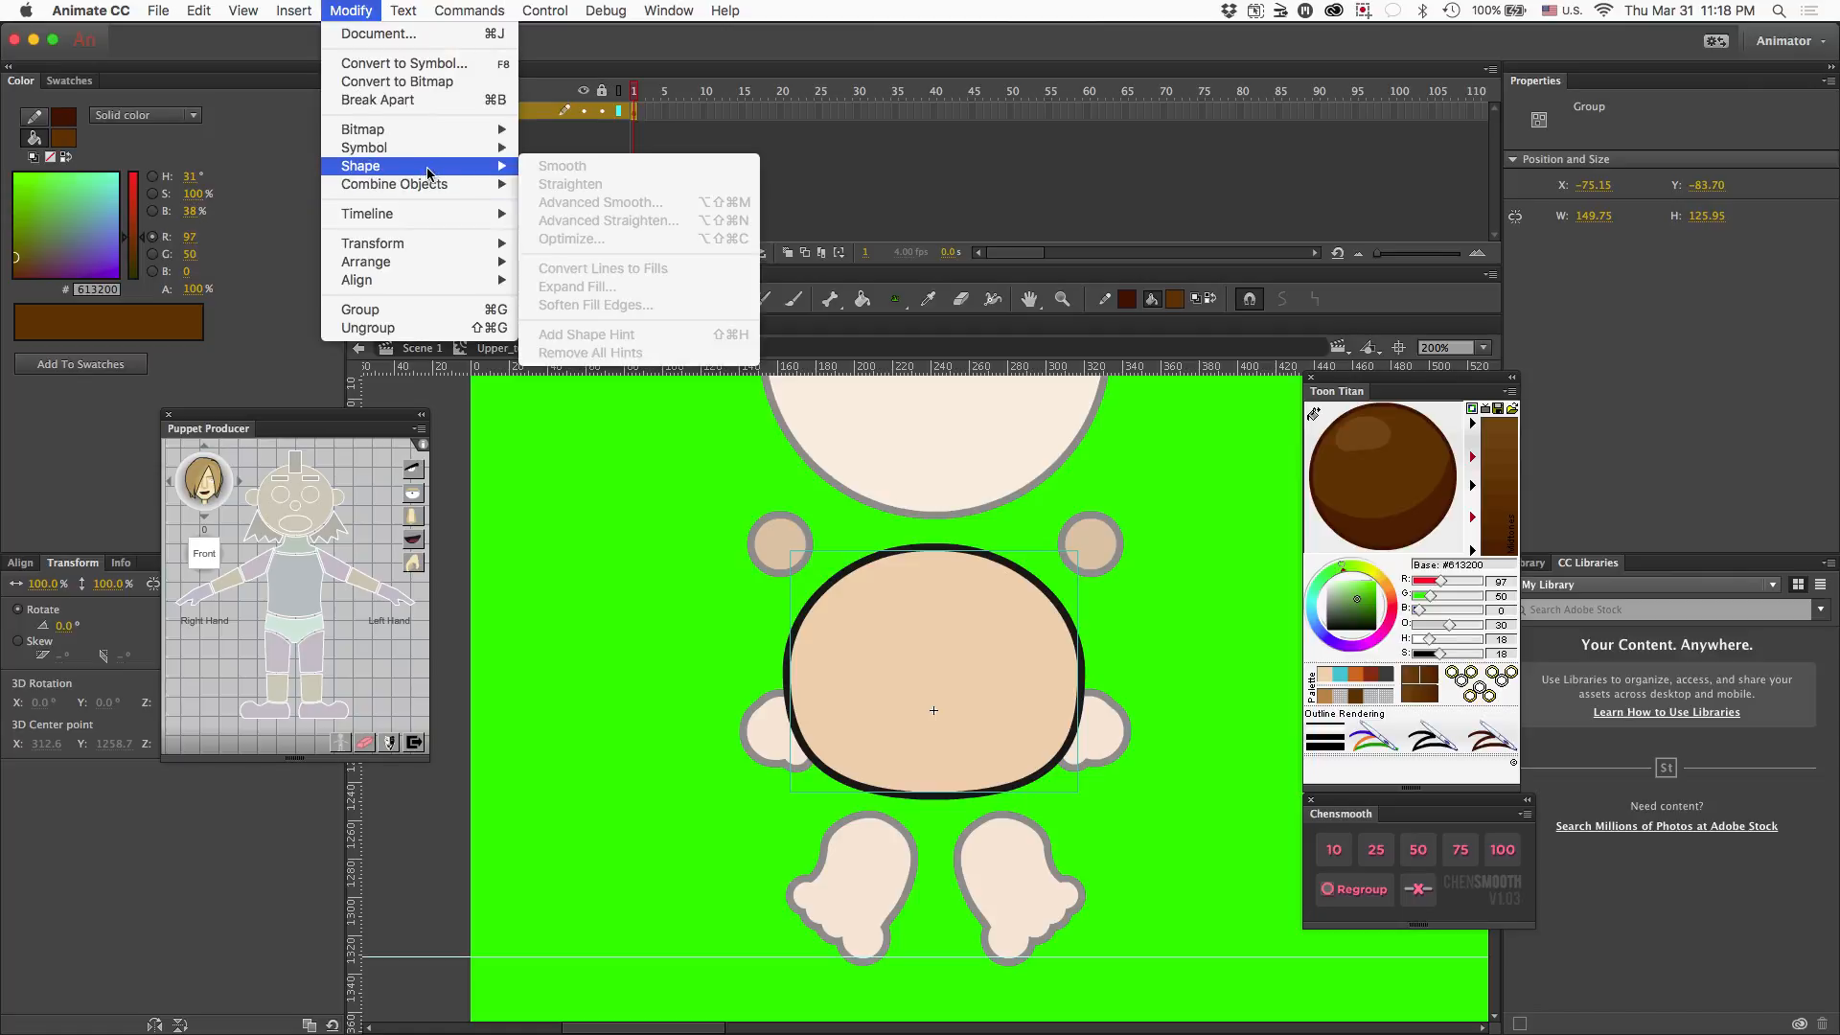
pyautogui.click(856, 650)
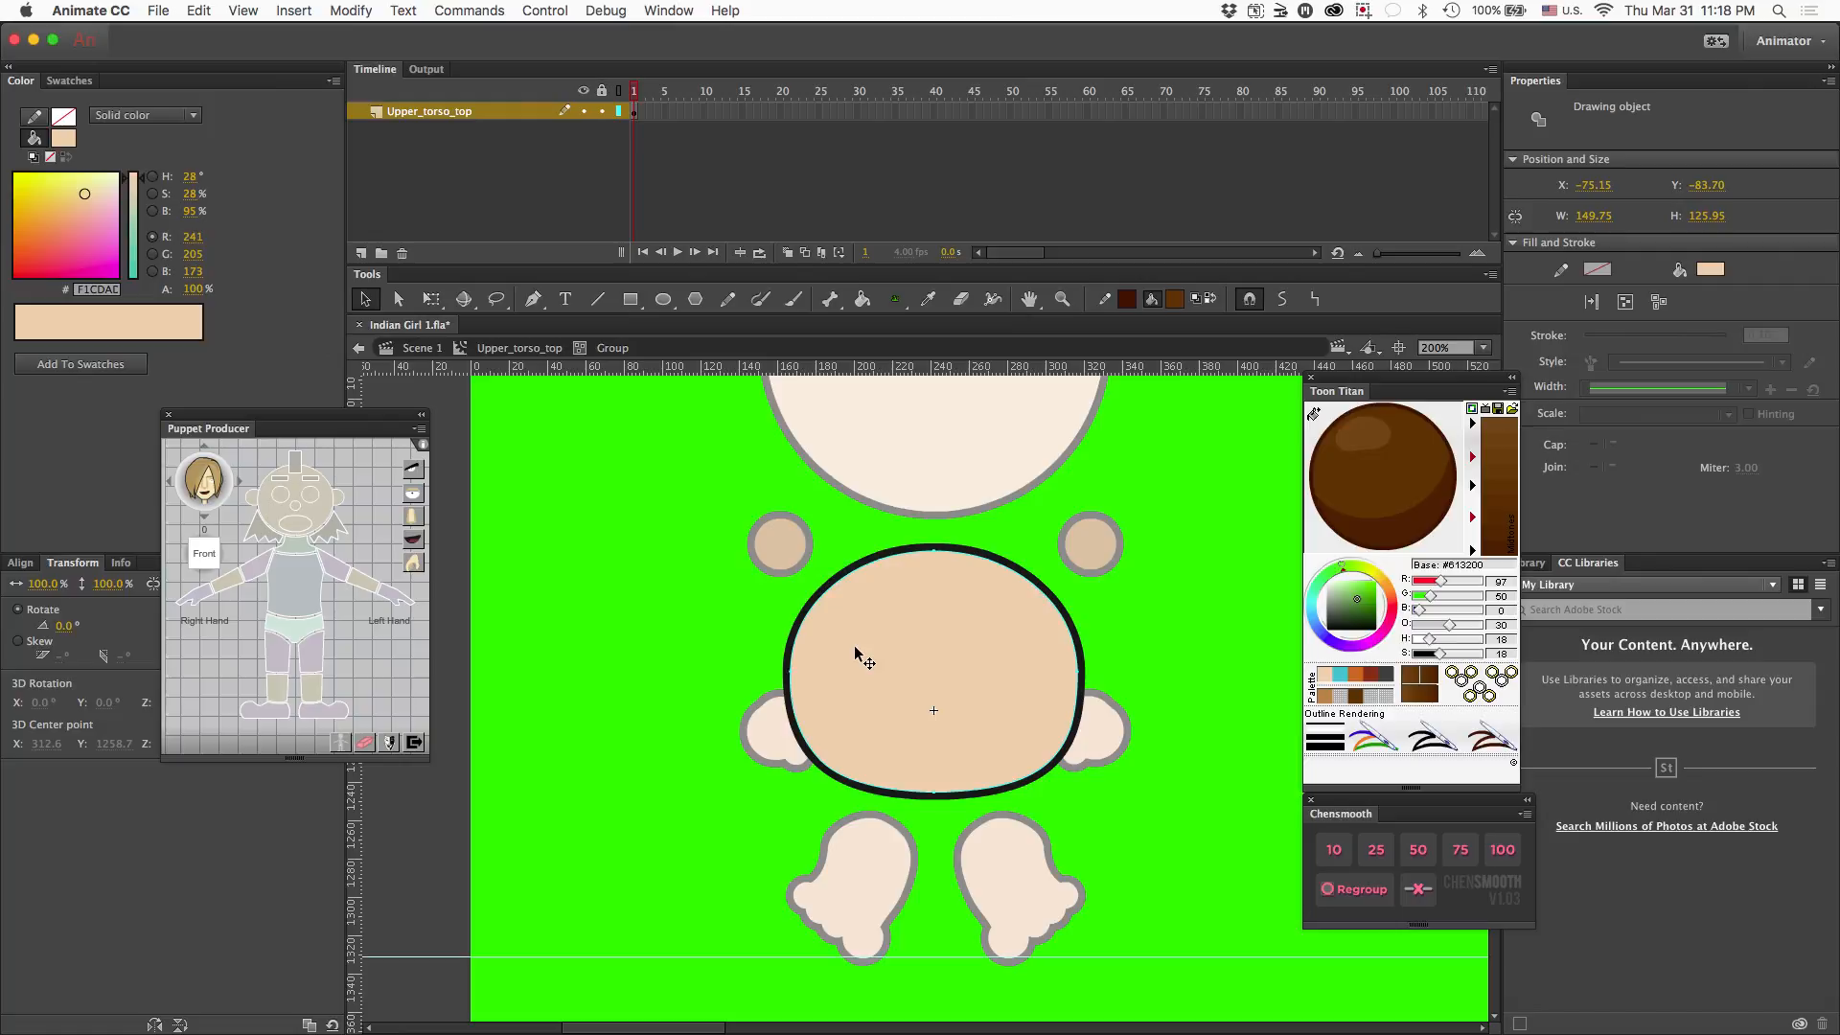
pyautogui.click(855, 654)
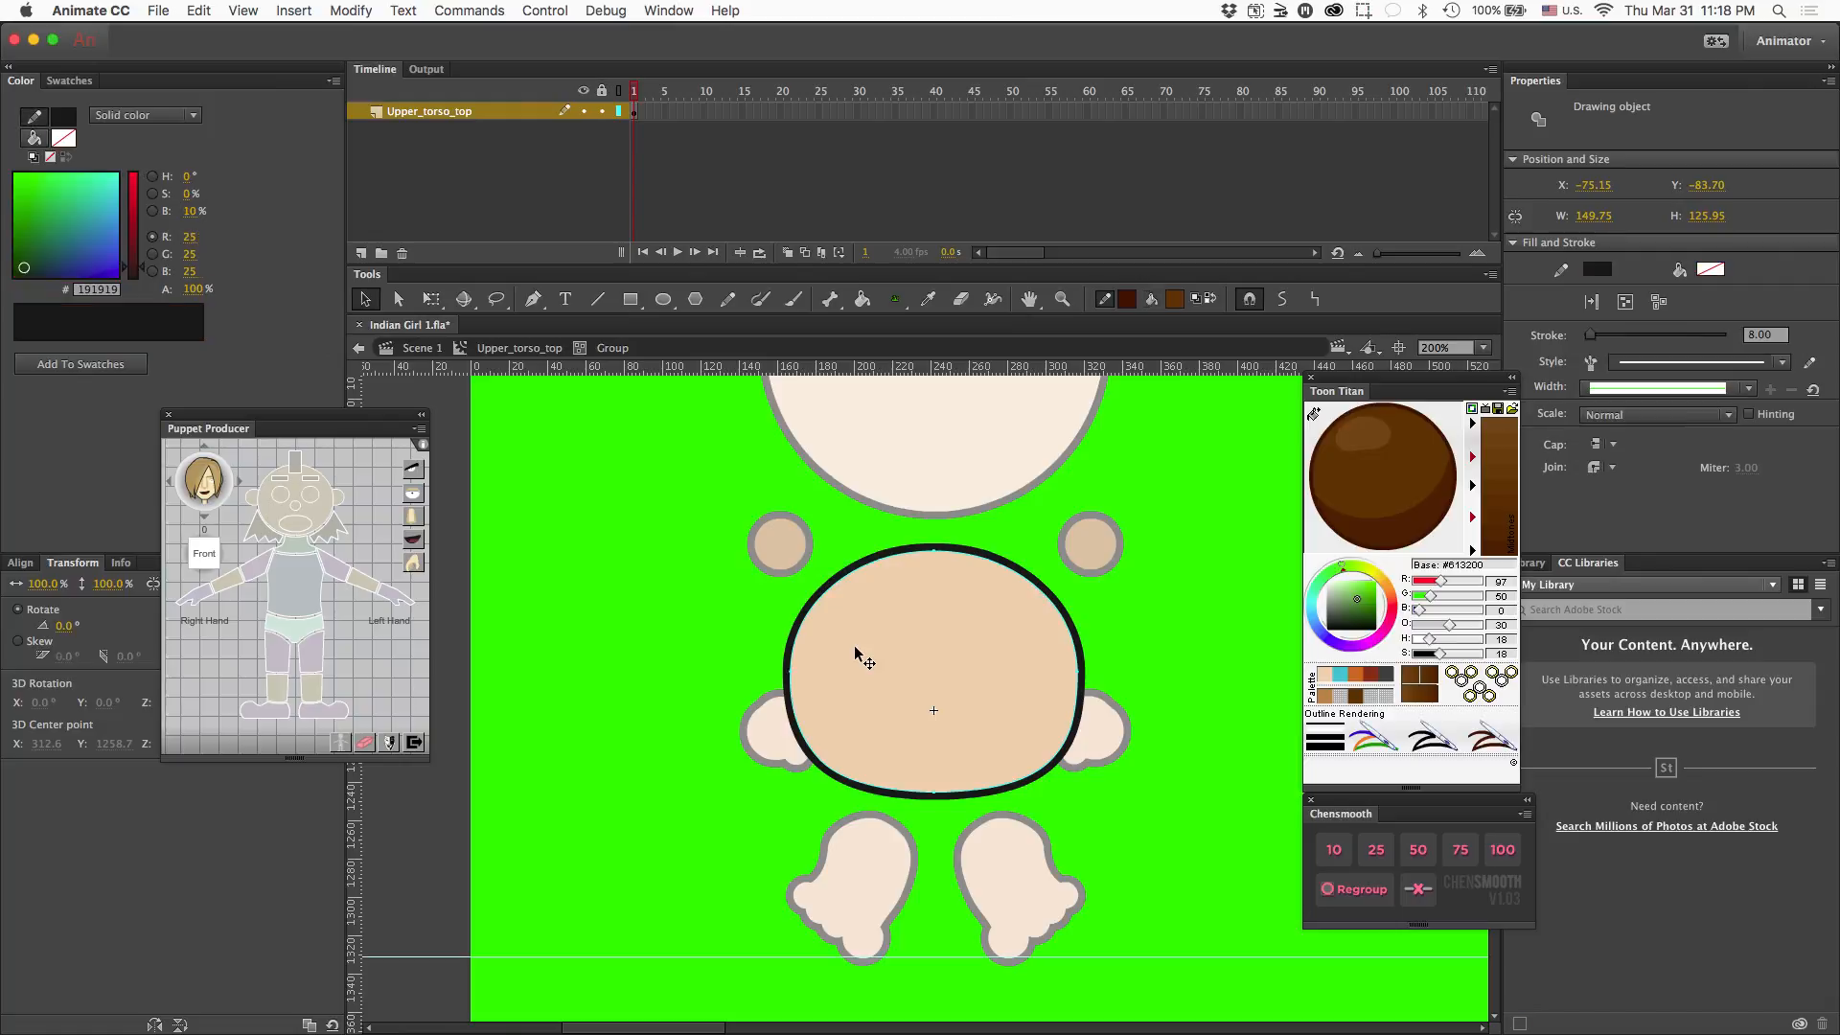
pyautogui.click(347, 11)
pyautogui.moveTo(388, 169)
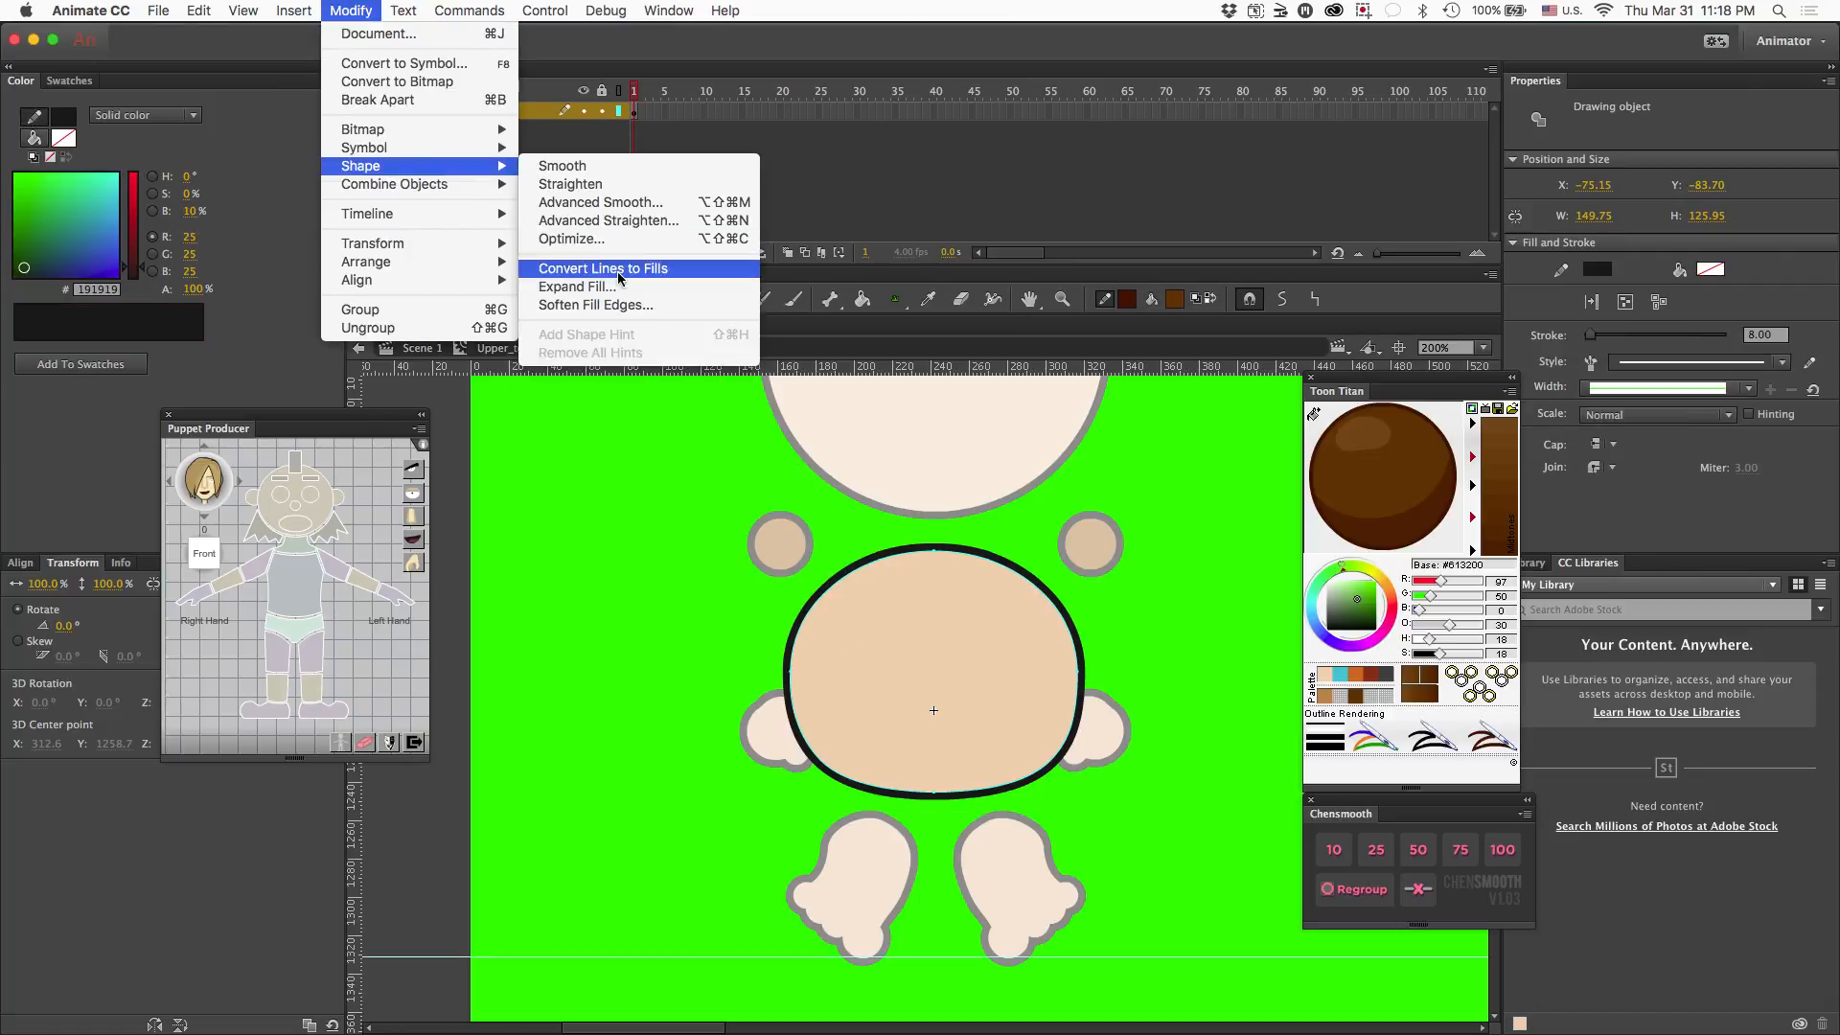
pyautogui.click(586, 268)
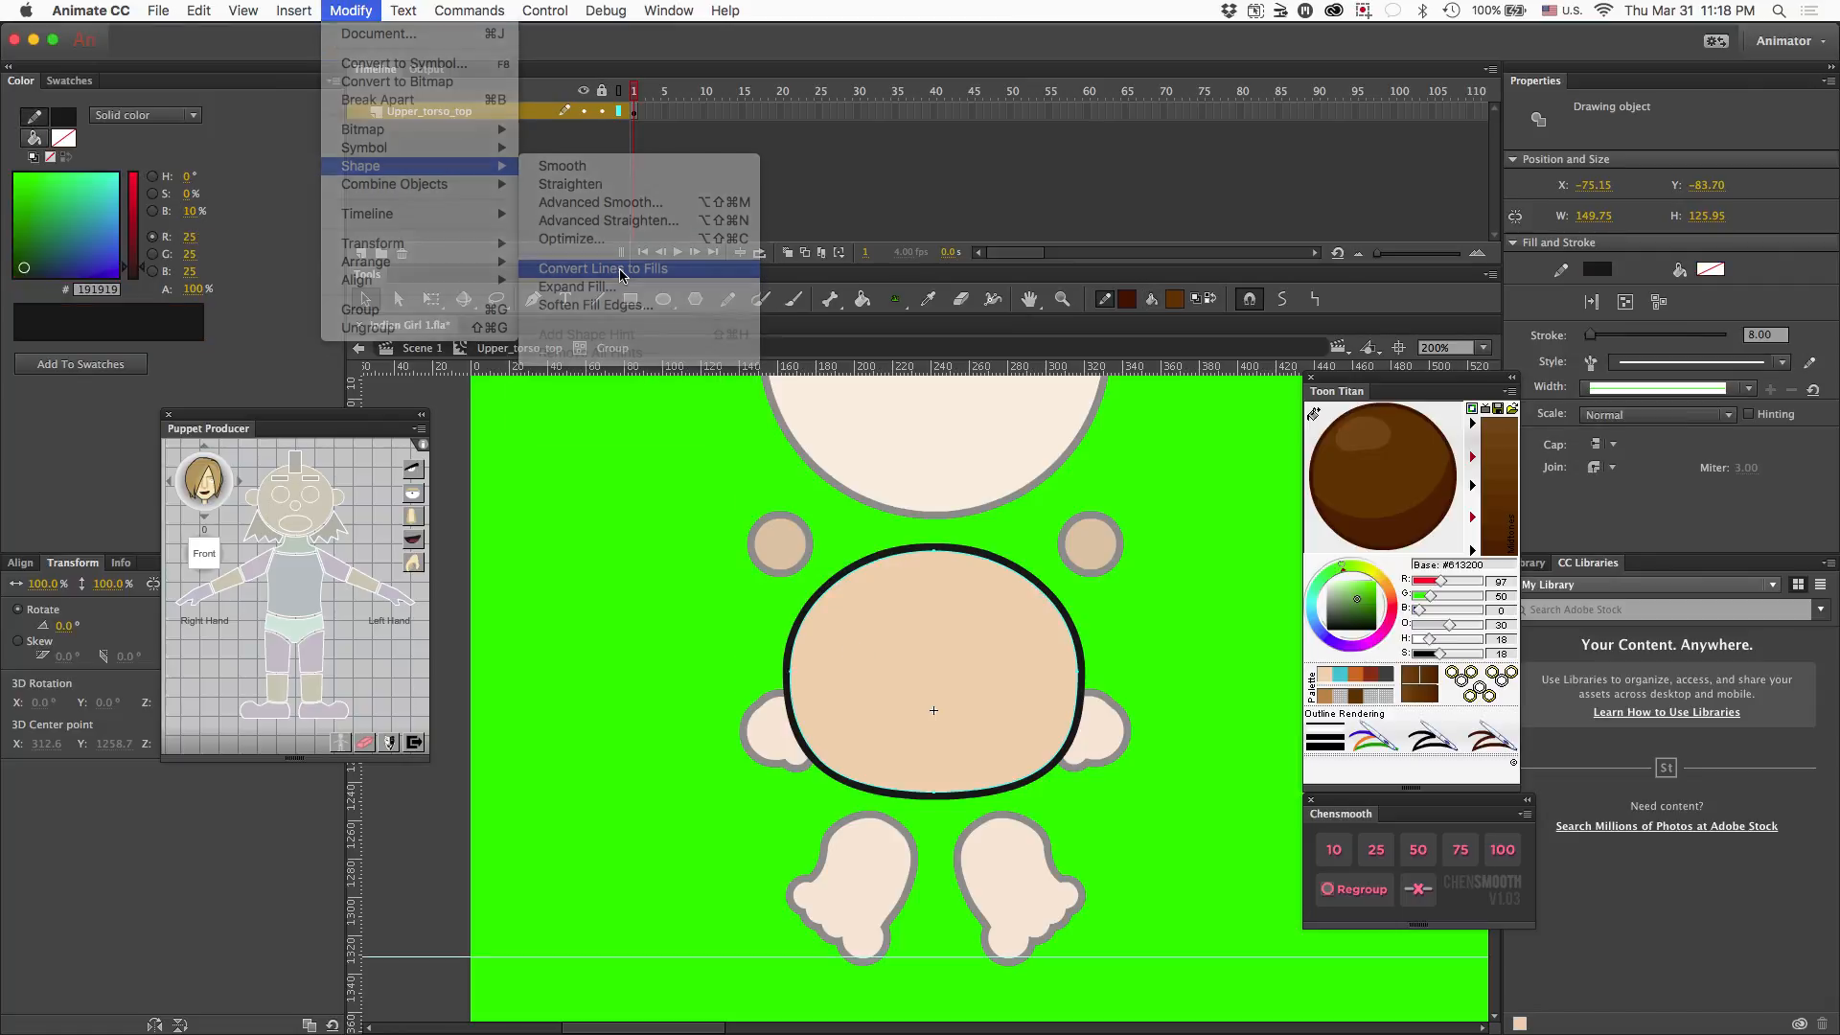
pyautogui.click(739, 585)
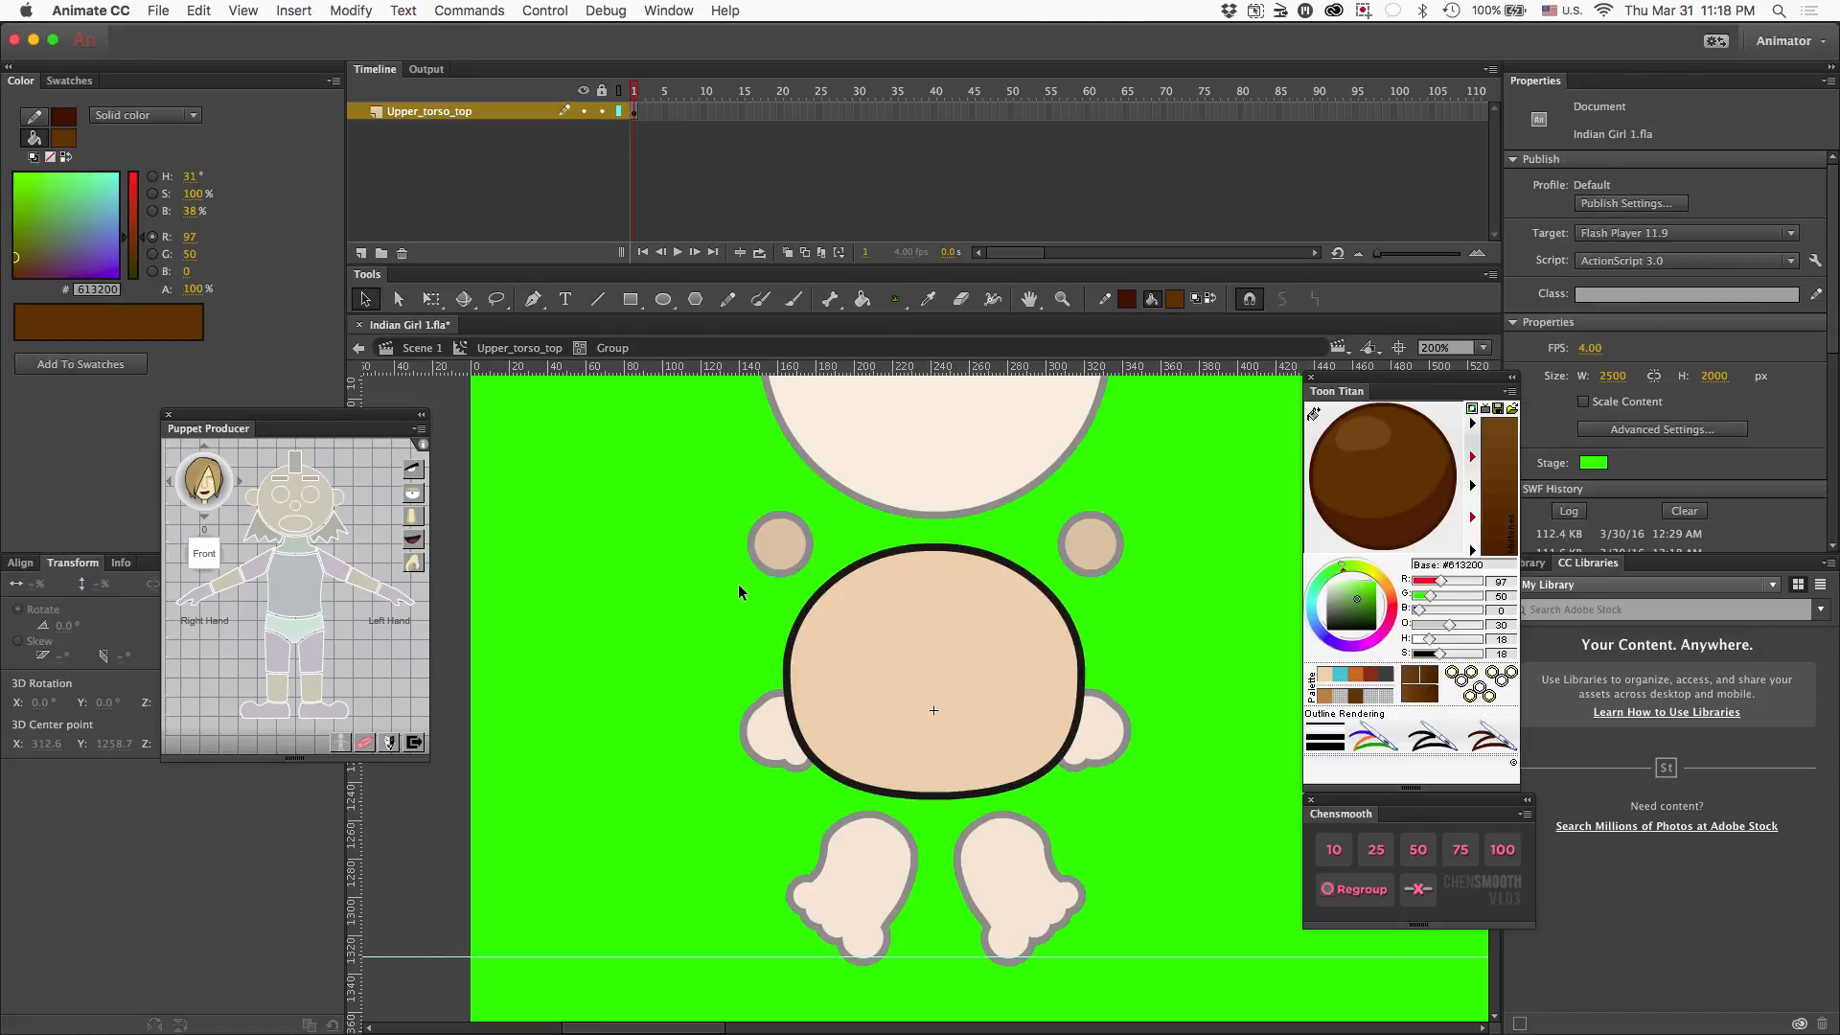
# - Paste the copied collar in place on a new layer above Upper_torso_top and move it beside the torso
pyautogui.click(362, 253)
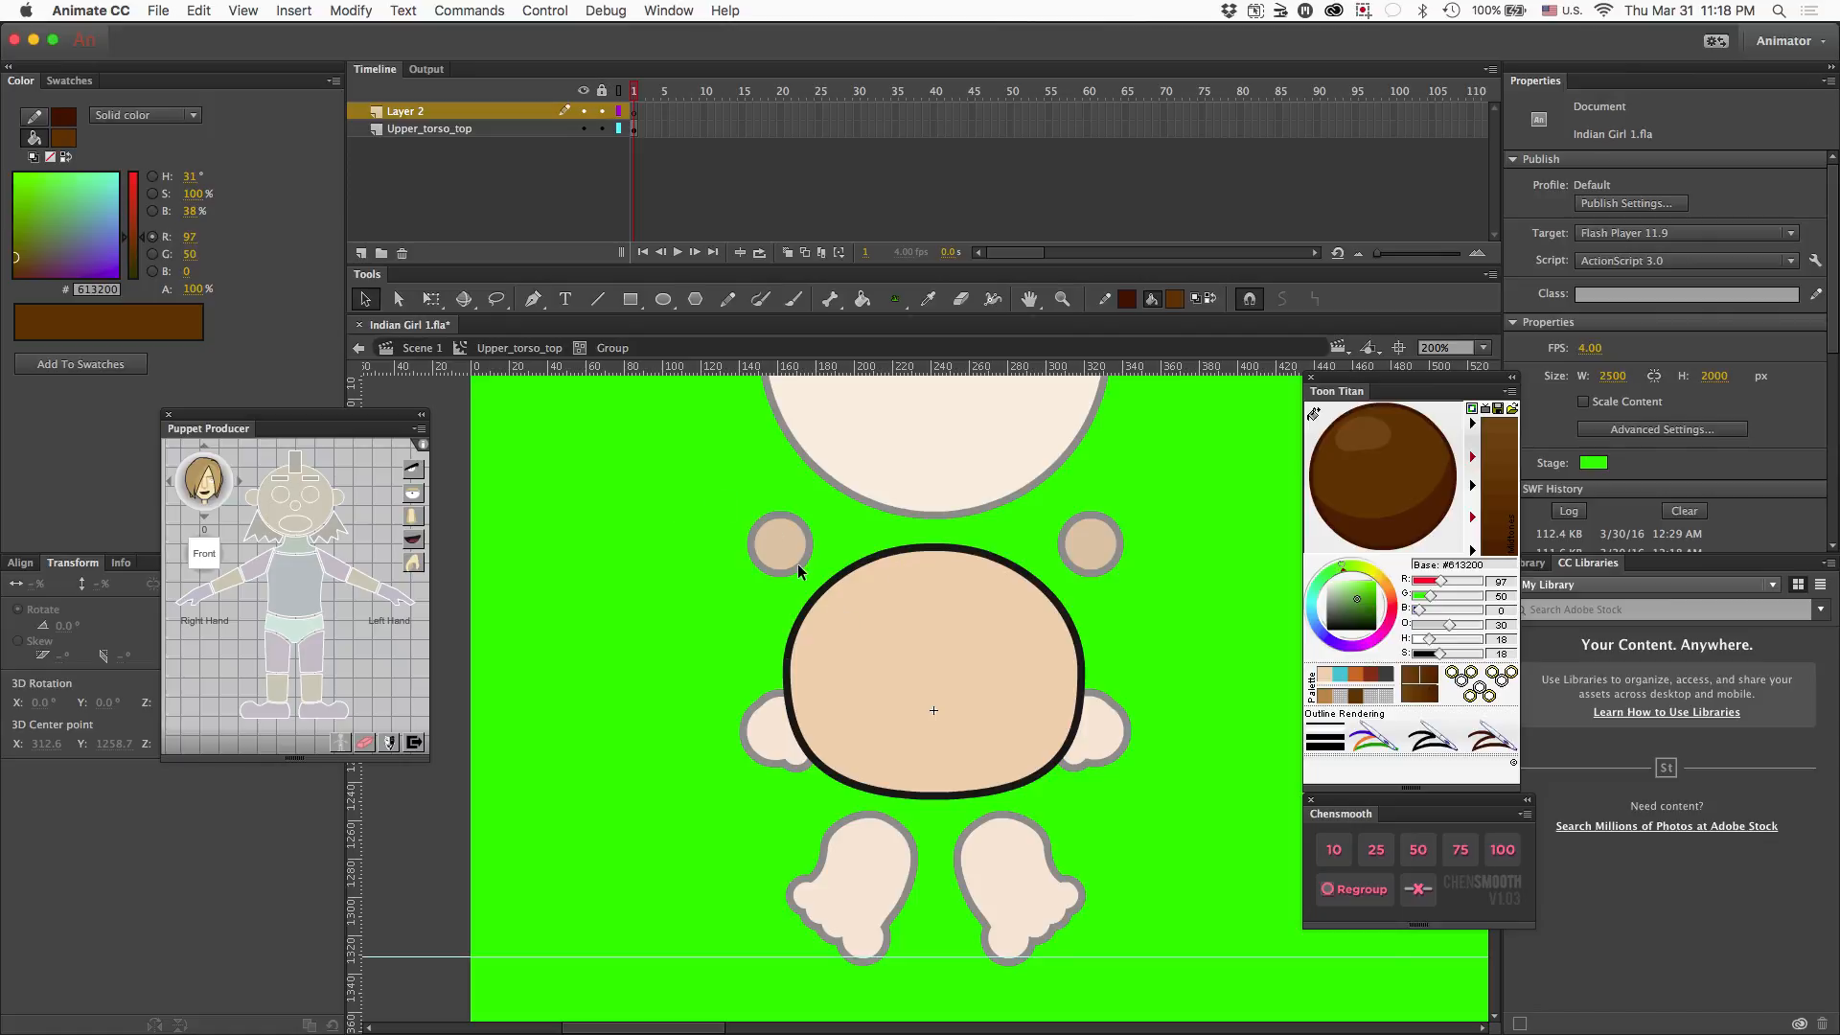
pyautogui.press('super+shift+v')
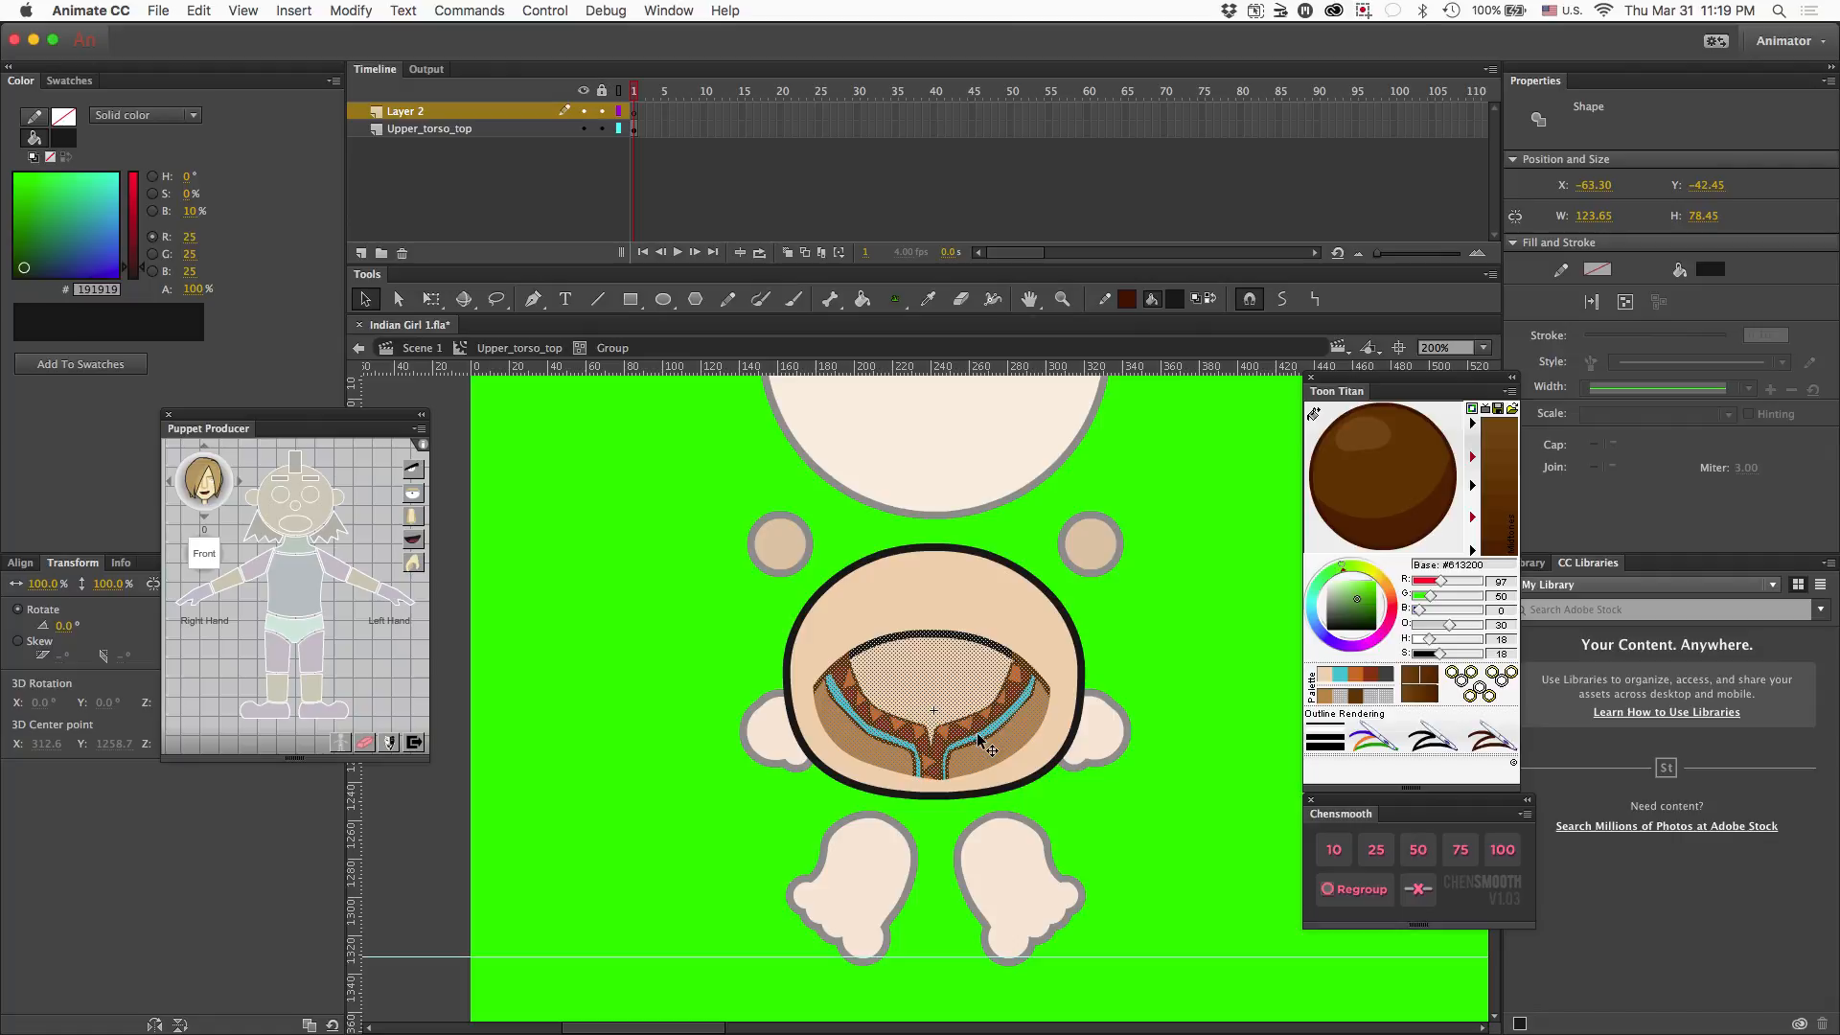
pyautogui.moveTo(981, 737); pyautogui.dragTo(647, 697)
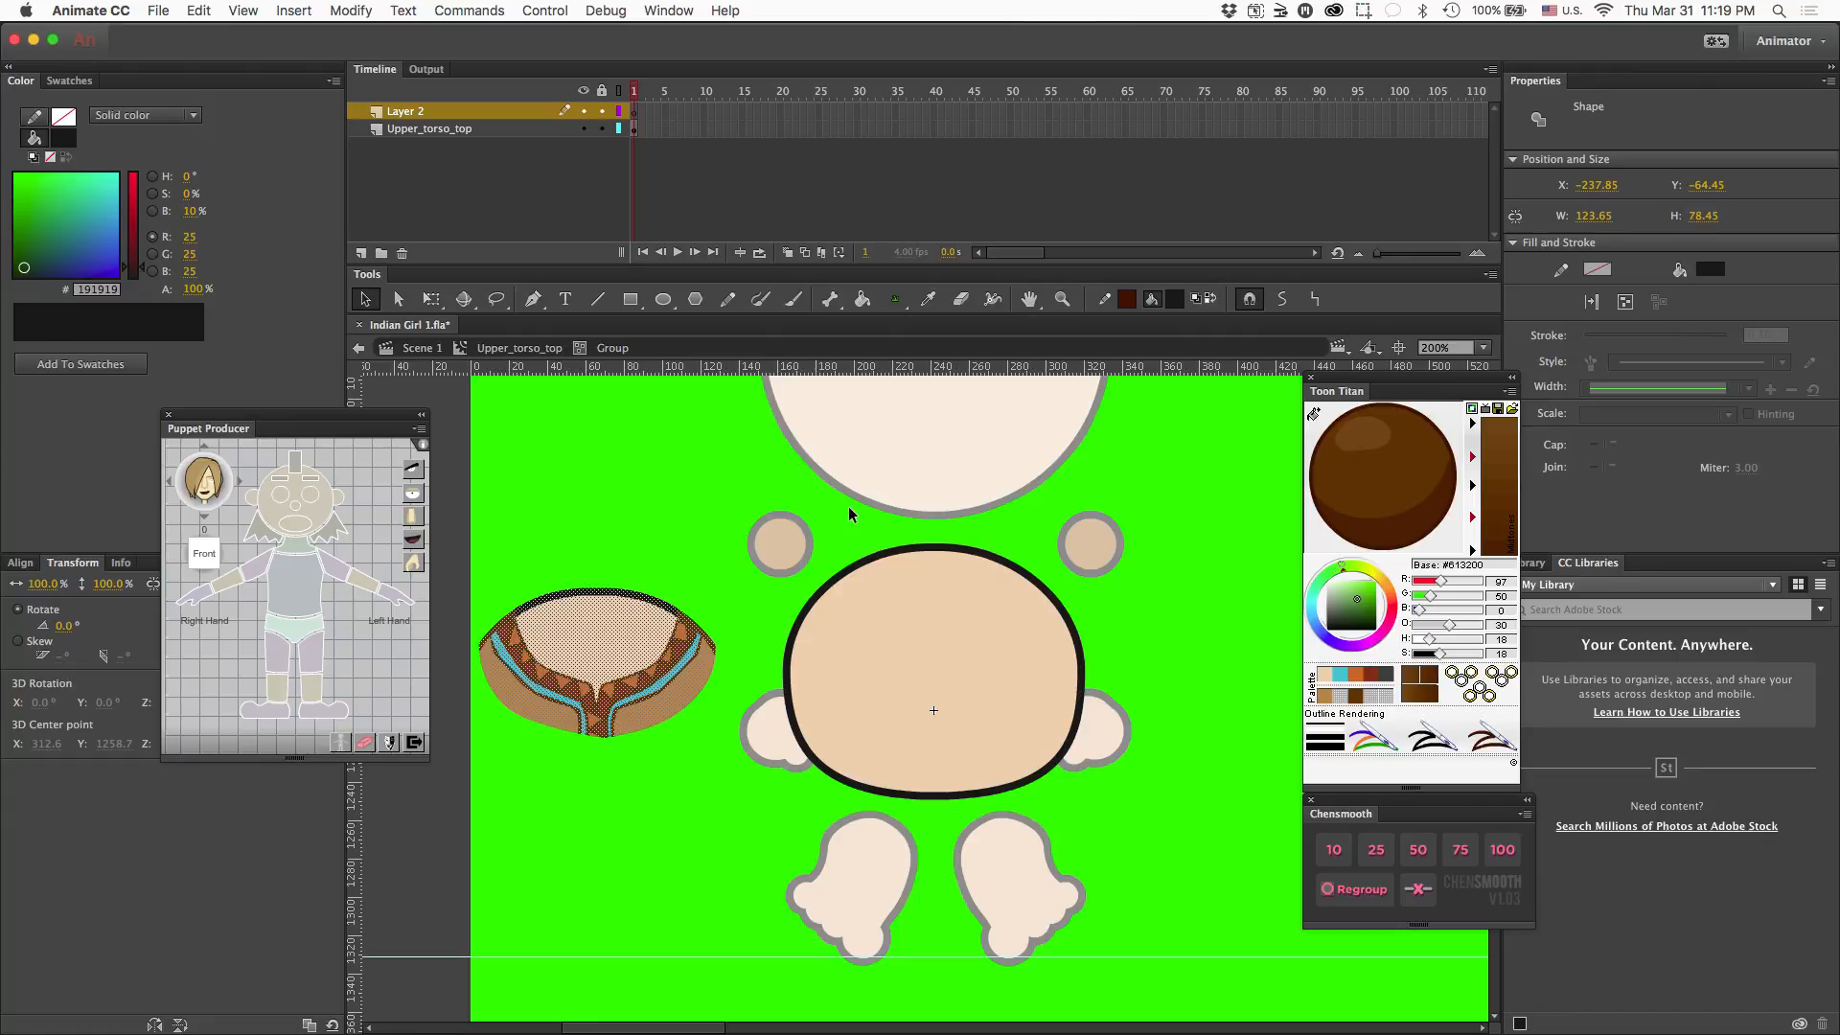
# - Erase the dark upper edge of the pasted neck skin, lasso-select the remaining collar artwork and move it onto the torso's lower half
pyautogui.press('e')
pyautogui.click(612, 594)
pyautogui.moveTo(519, 598)
pyautogui.mouseDown()
pyautogui.moveTo(540, 629)
pyautogui.moveTo(548, 590)
pyautogui.moveTo(564, 621)
pyautogui.moveTo(571, 585)
pyautogui.moveTo(584, 610)
pyautogui.moveTo(602, 577)
pyautogui.moveTo(611, 627)
pyautogui.moveTo(625, 588)
pyautogui.moveTo(646, 624)
pyautogui.moveTo(679, 607)
pyautogui.moveTo(623, 585)
pyautogui.moveTo(595, 594)
pyautogui.moveTo(651, 601)
pyautogui.moveTo(595, 599)
pyautogui.moveTo(681, 605)
pyautogui.mouseUp()
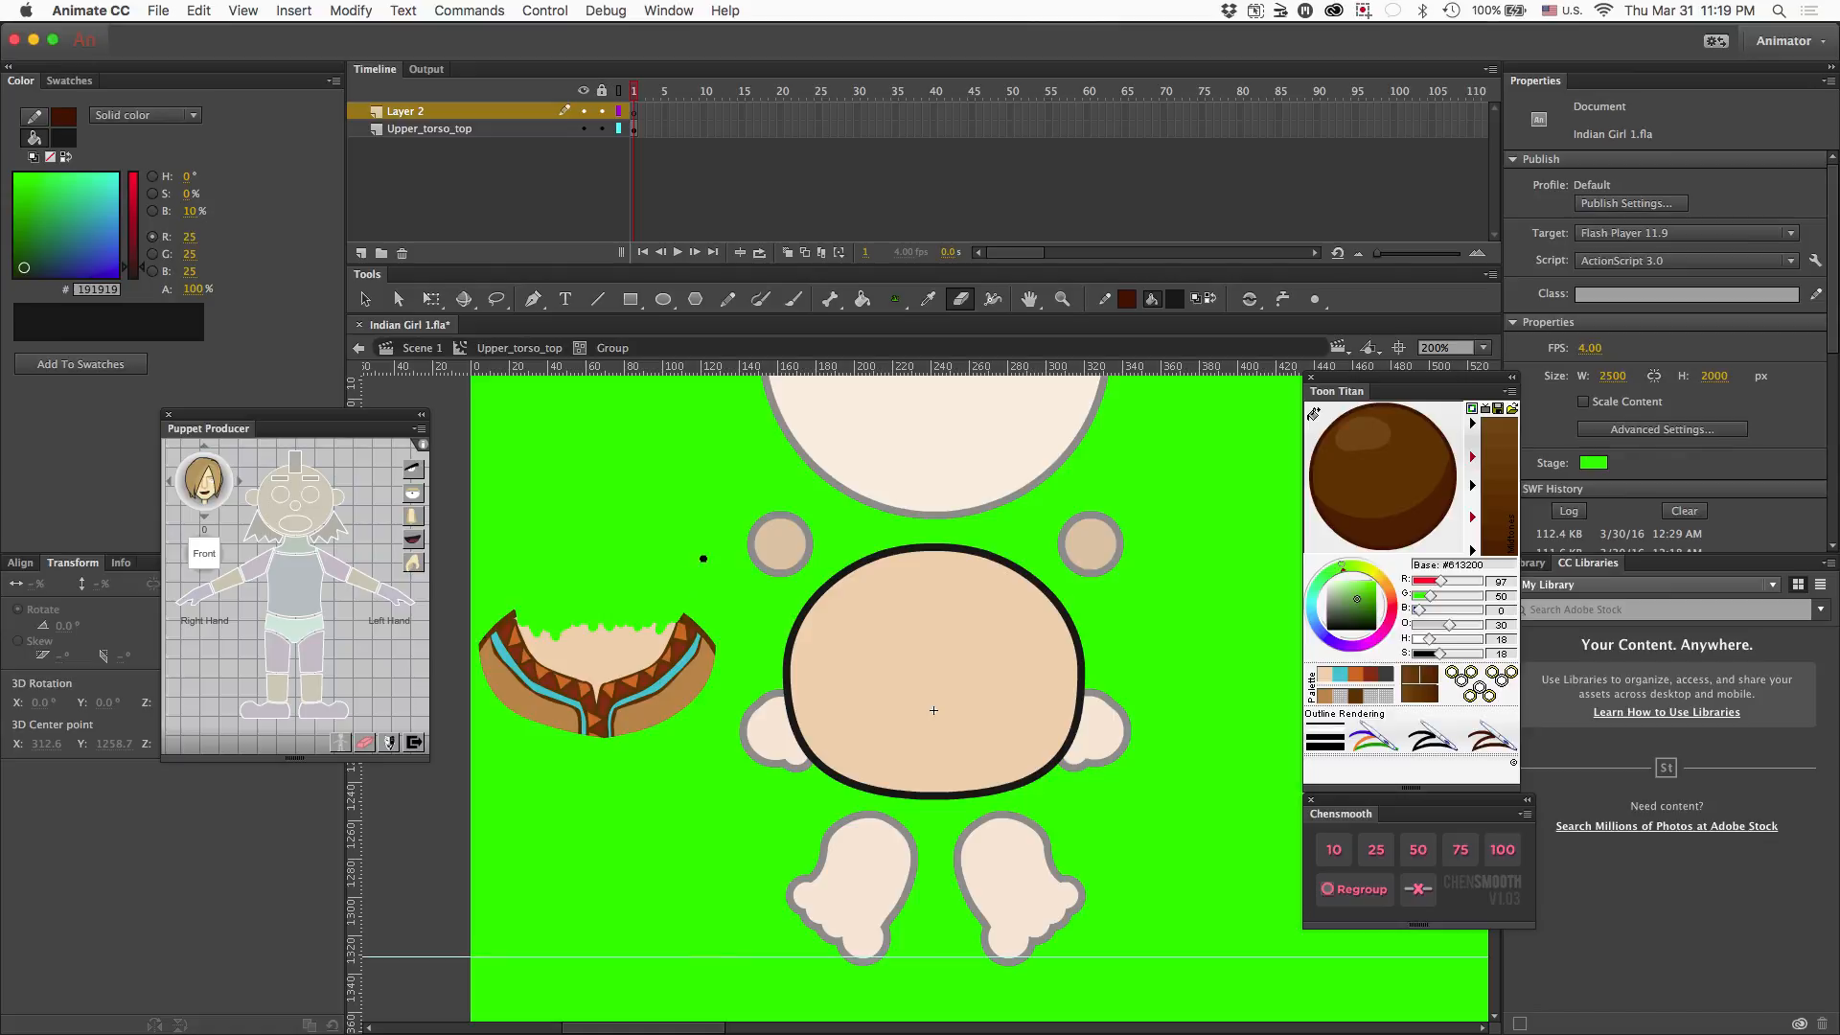
pyautogui.press('l')
pyautogui.moveTo(682, 593)
pyautogui.mouseDown()
pyautogui.moveTo(476, 614)
pyautogui.moveTo(496, 708)
pyautogui.moveTo(585, 758)
pyautogui.moveTo(673, 751)
pyautogui.moveTo(729, 689)
pyautogui.moveTo(692, 596)
pyautogui.mouseUp()
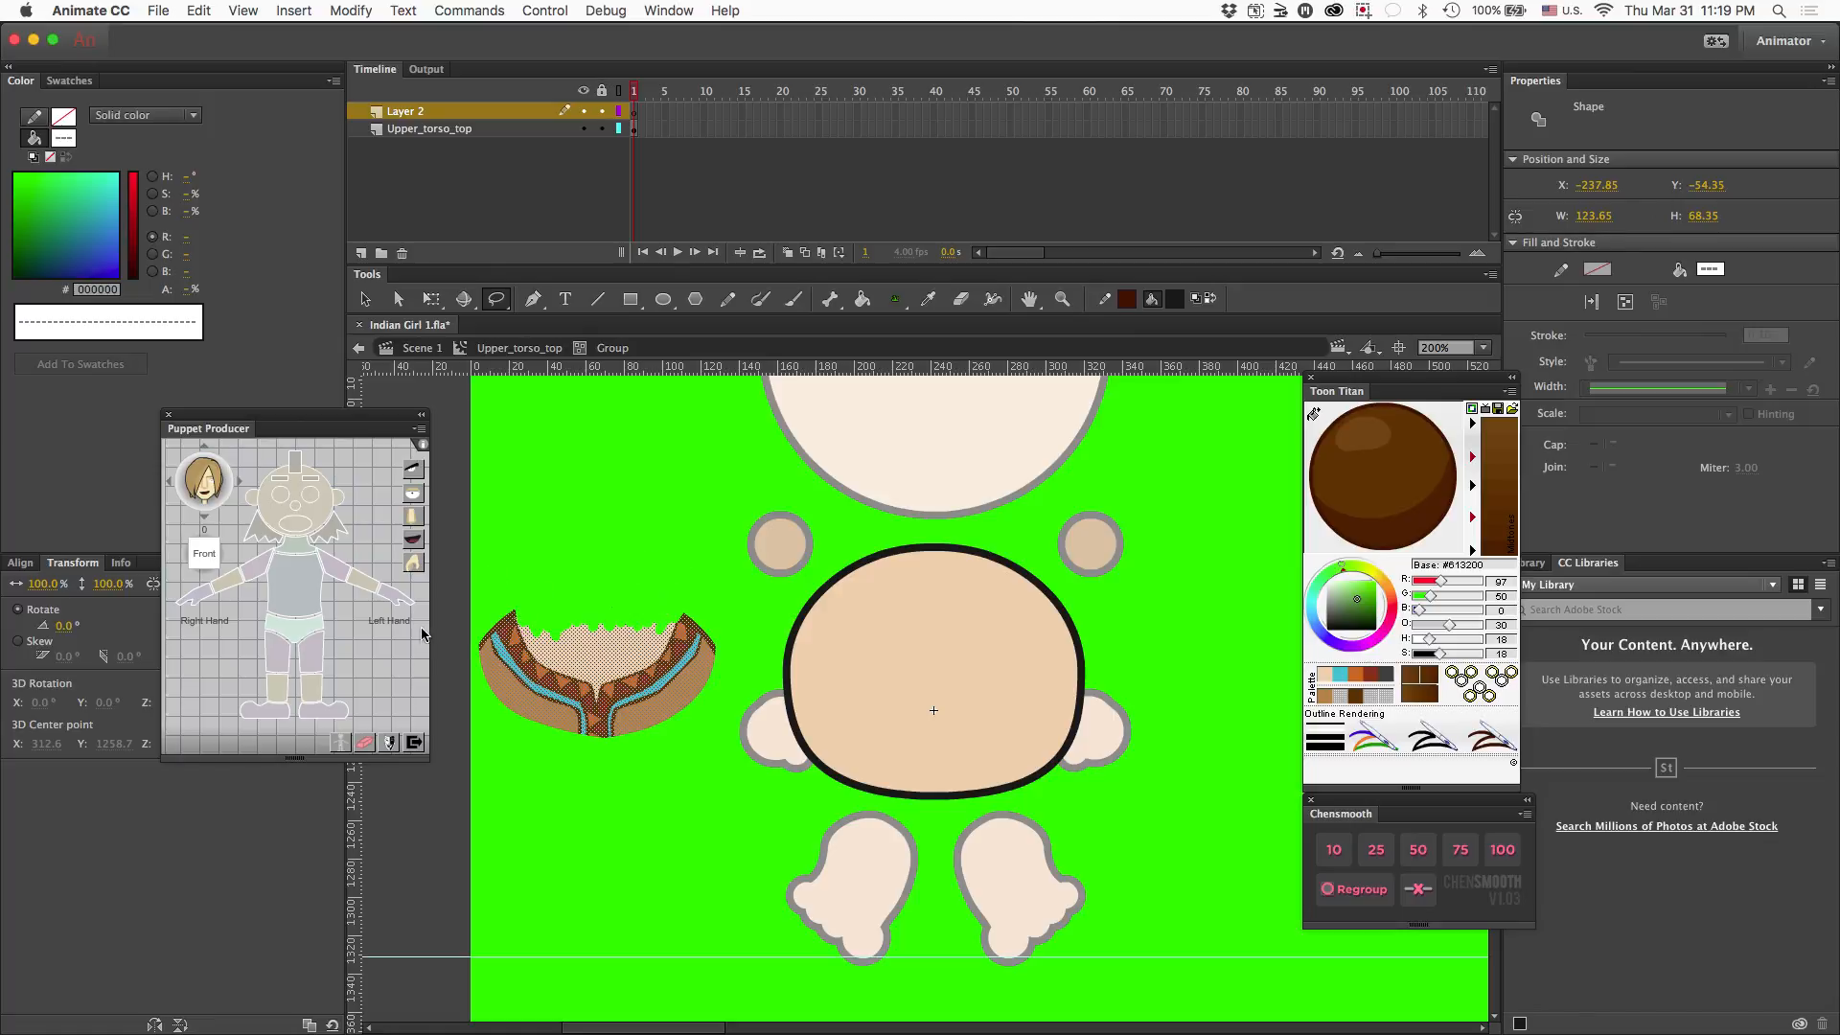
pyautogui.press('v')
pyautogui.moveTo(623, 689); pyautogui.dragTo(965, 763)
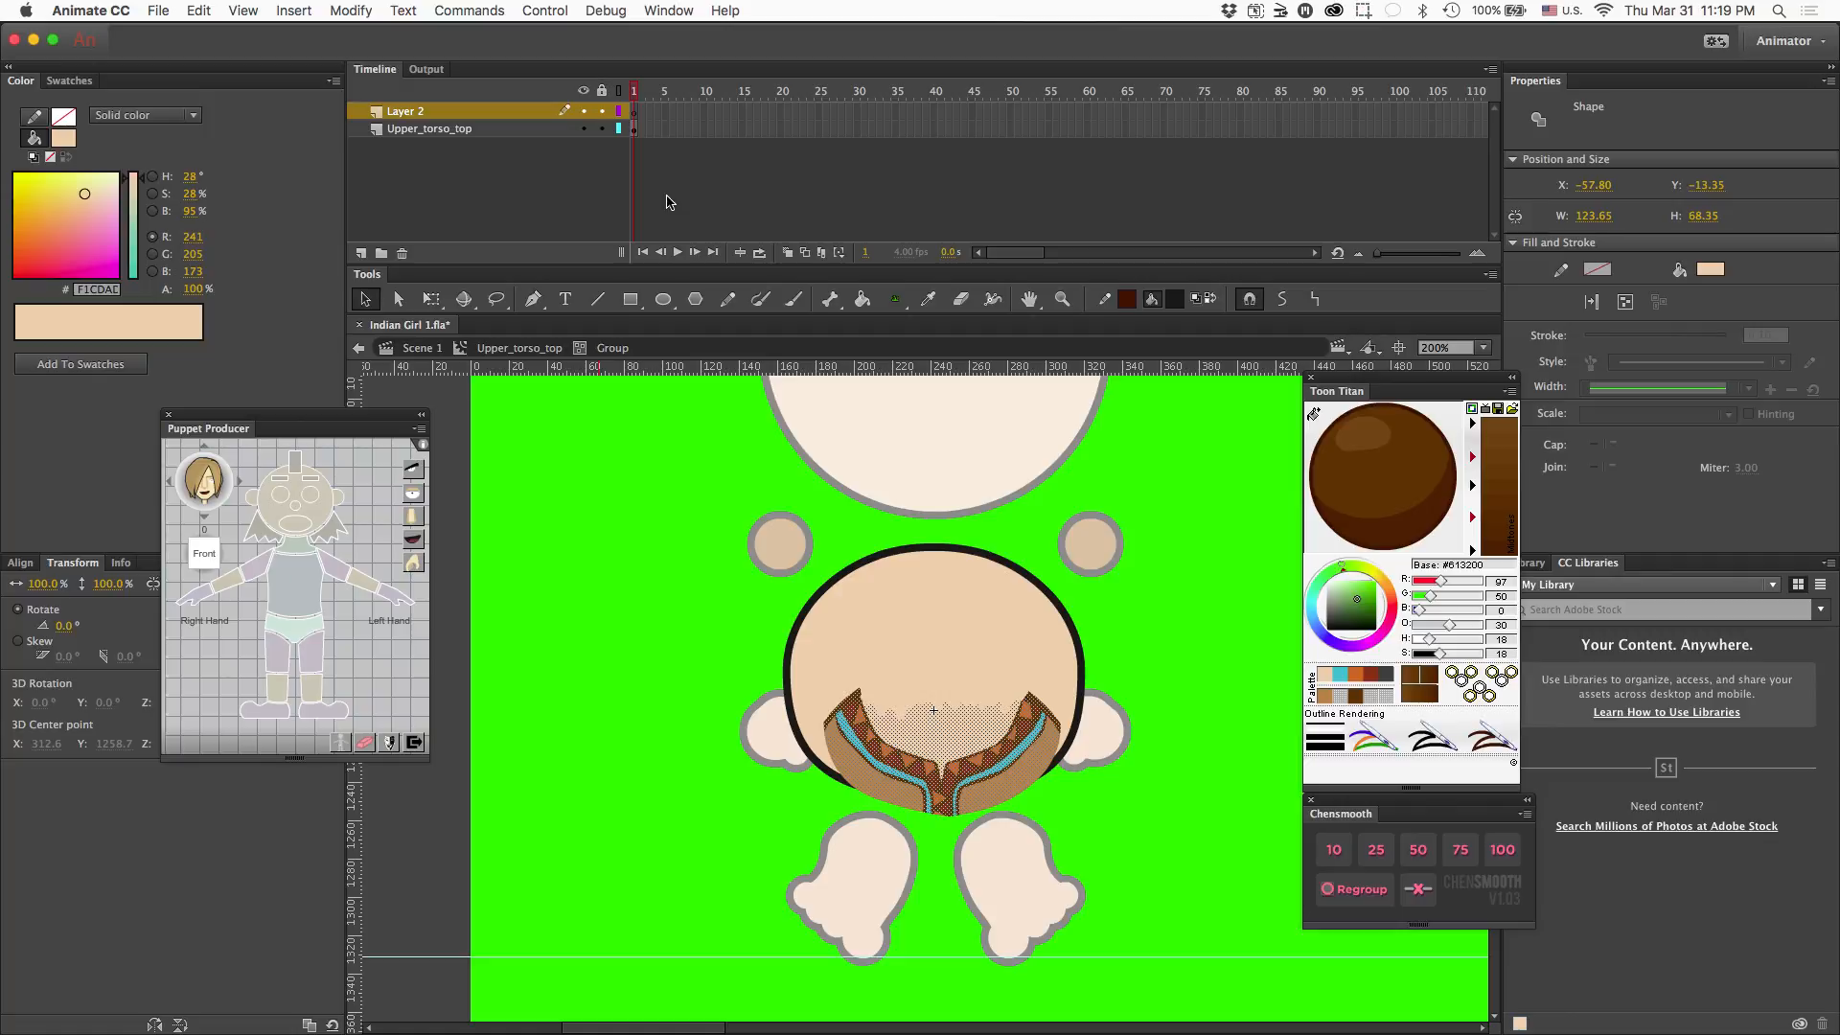
# - Scale the collar artwork to about 124.6% and nudge it until it spans the torso's full width
pyautogui.press('q')
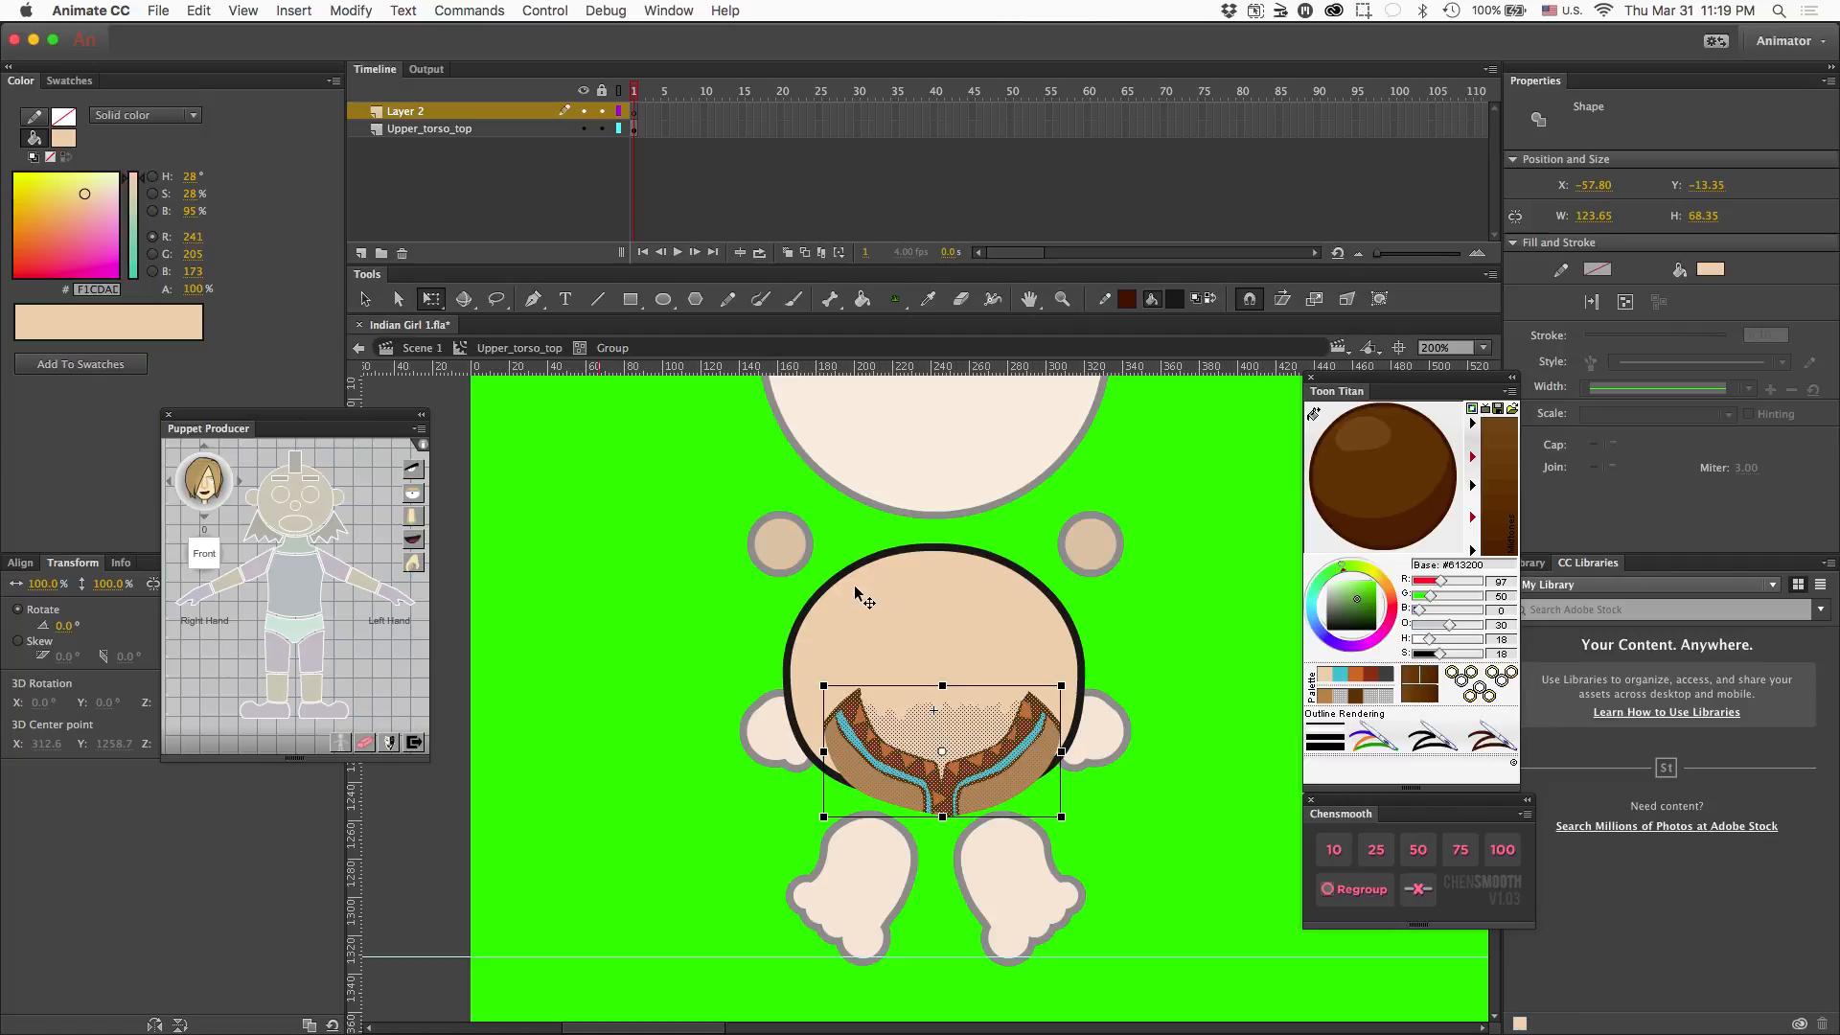
pyautogui.moveTo(821, 685); pyautogui.dragTo(784, 679)
pyautogui.press('Up')
pyautogui.press('Right')
pyautogui.press('Right')
pyautogui.press('Right')
pyautogui.press('Right')
pyautogui.press('Right')
pyautogui.press('Right')
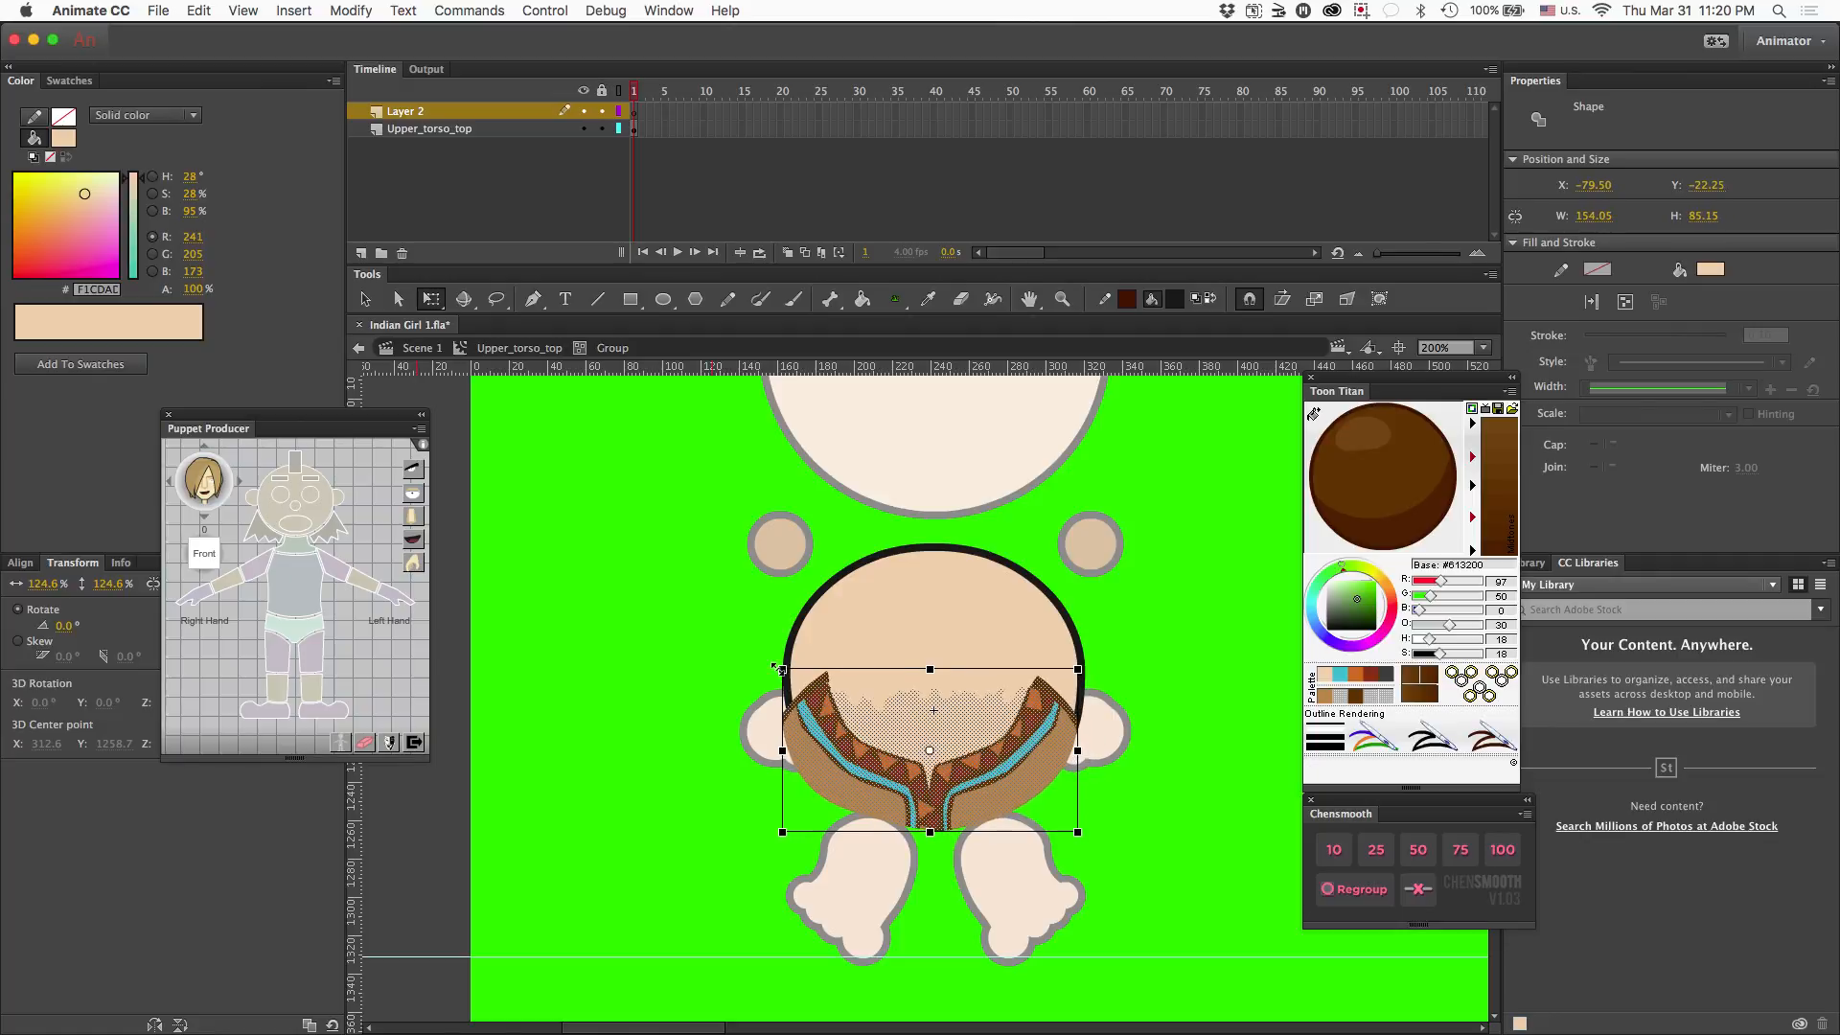
pyautogui.press('Up')
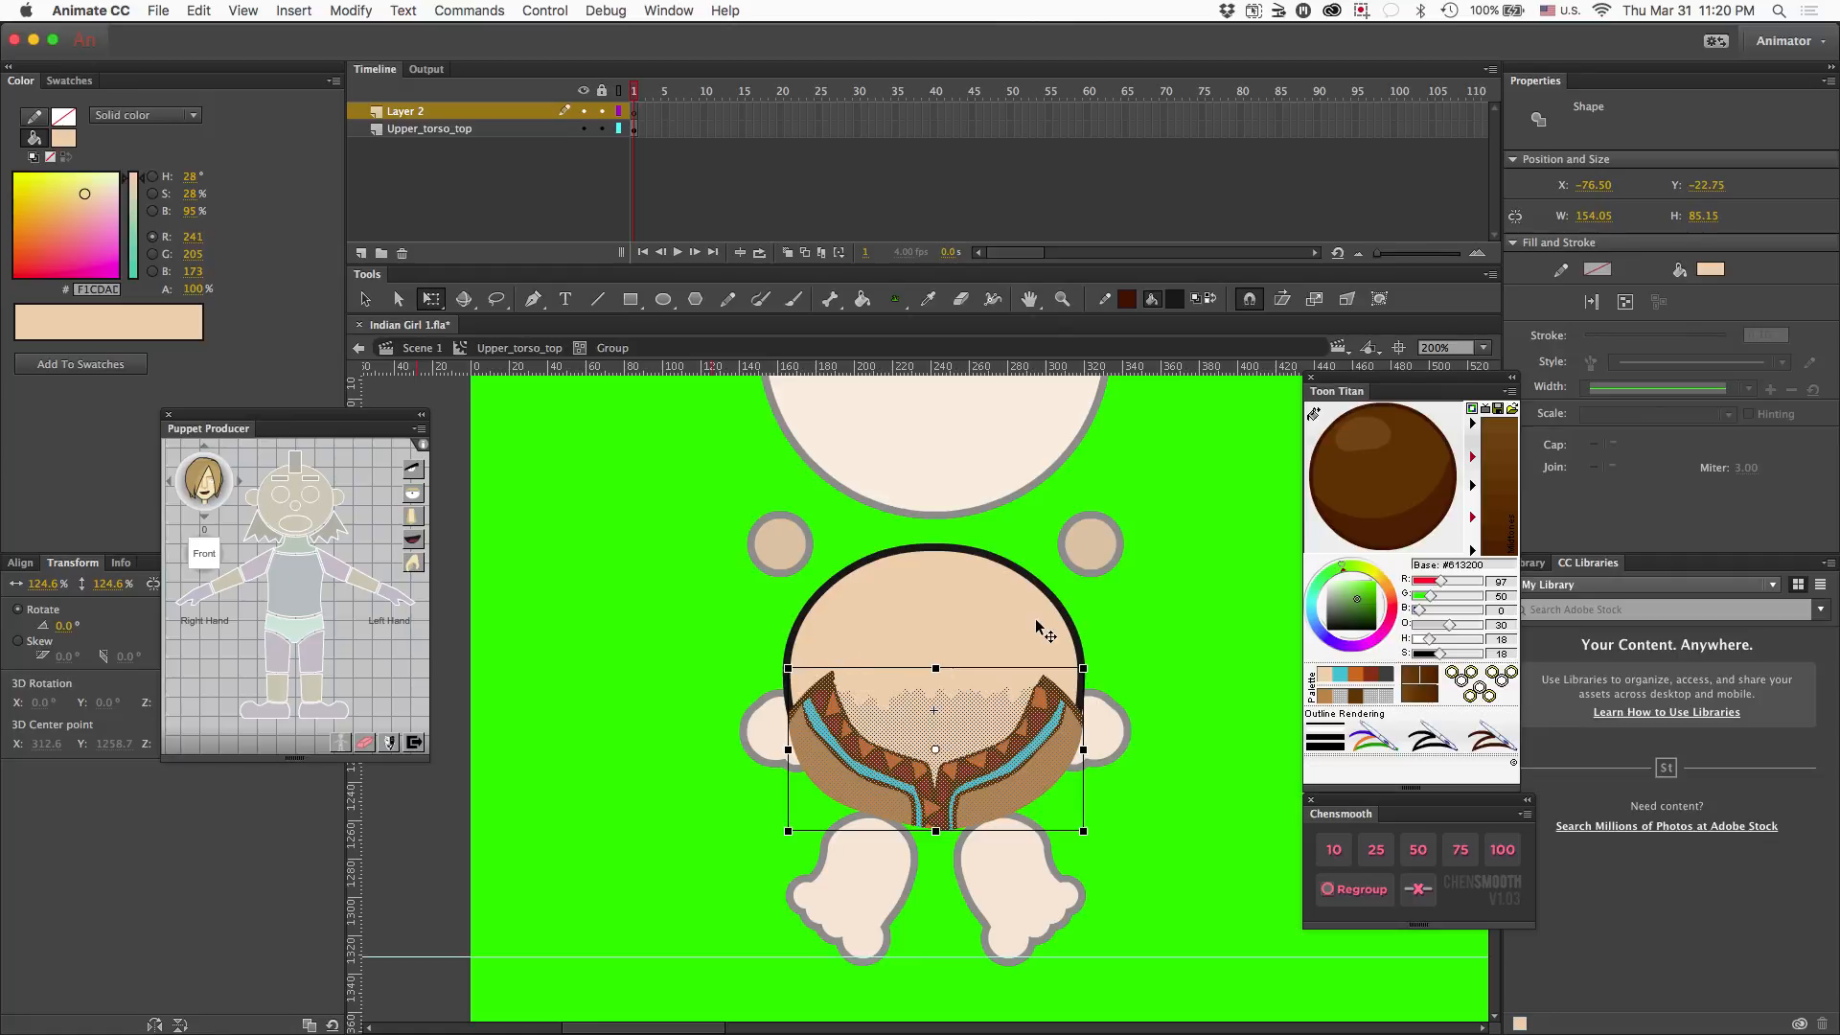
pyautogui.click(1124, 610)
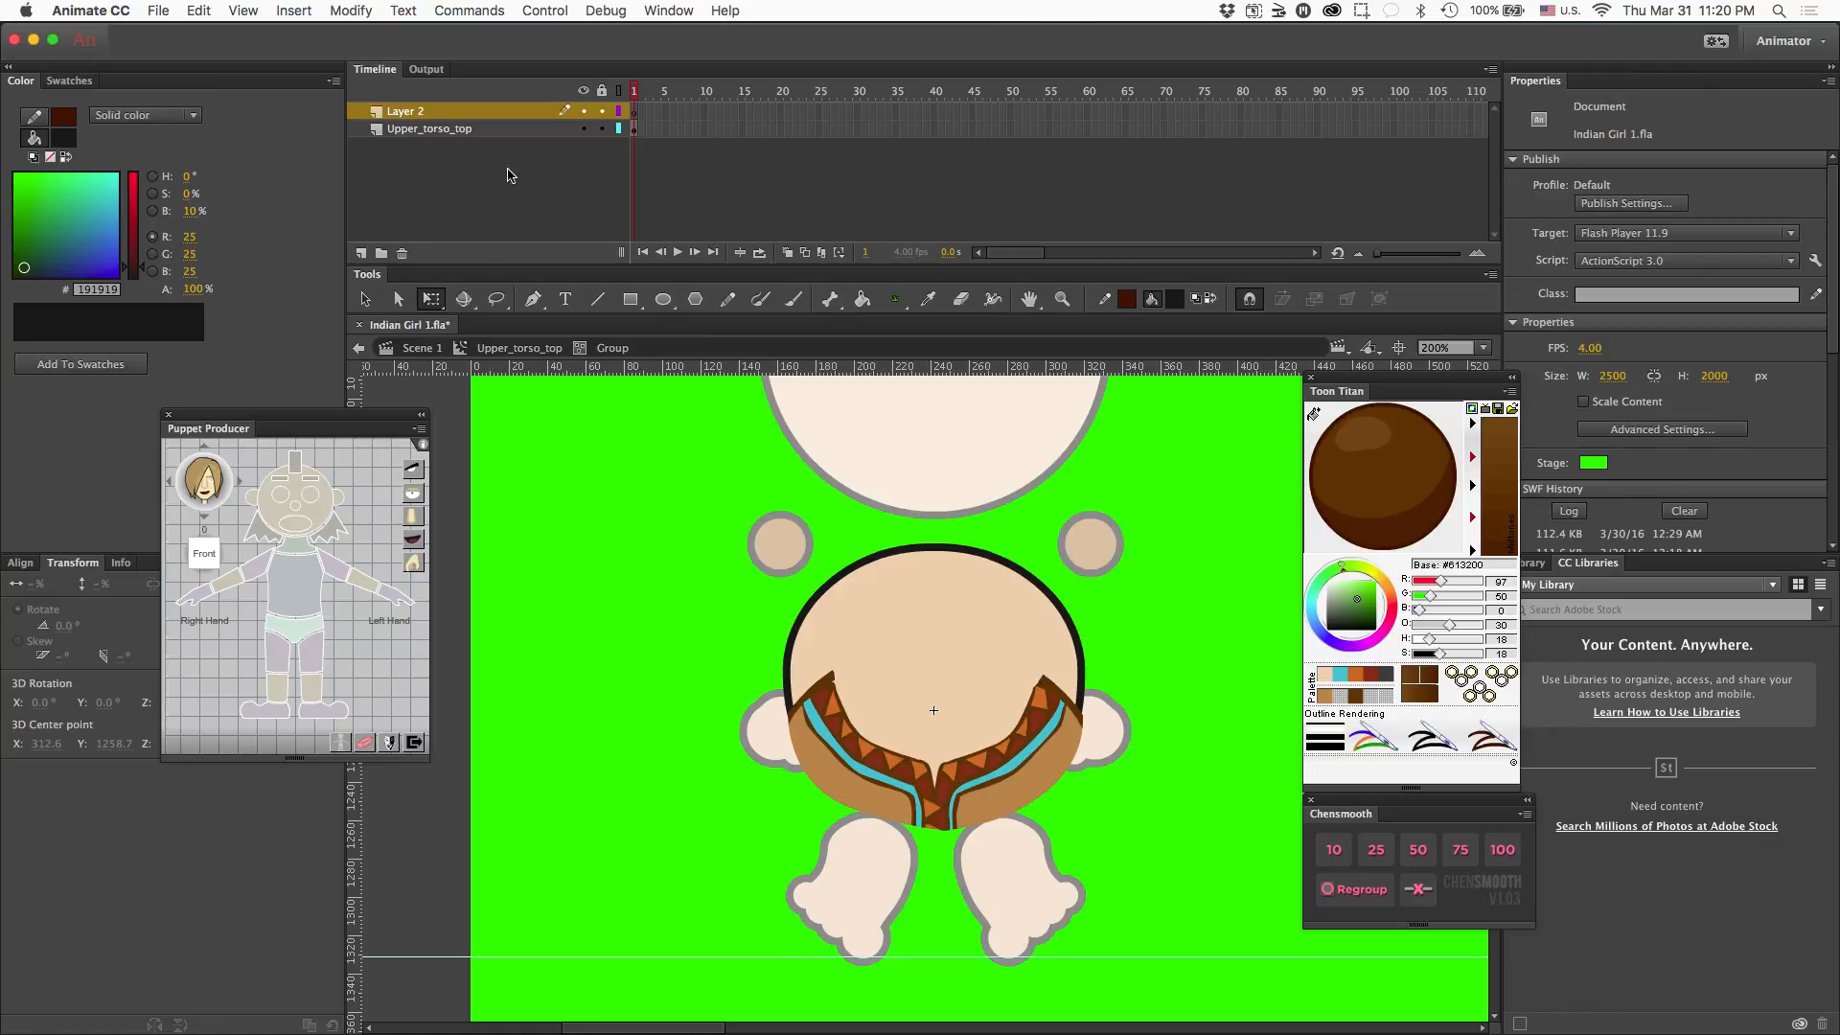
# - Display Layer 2's collar as outlines over the solid torso and set the stage colour to #CCCCCC
pyautogui.click(621, 91)
pyautogui.click(621, 91)
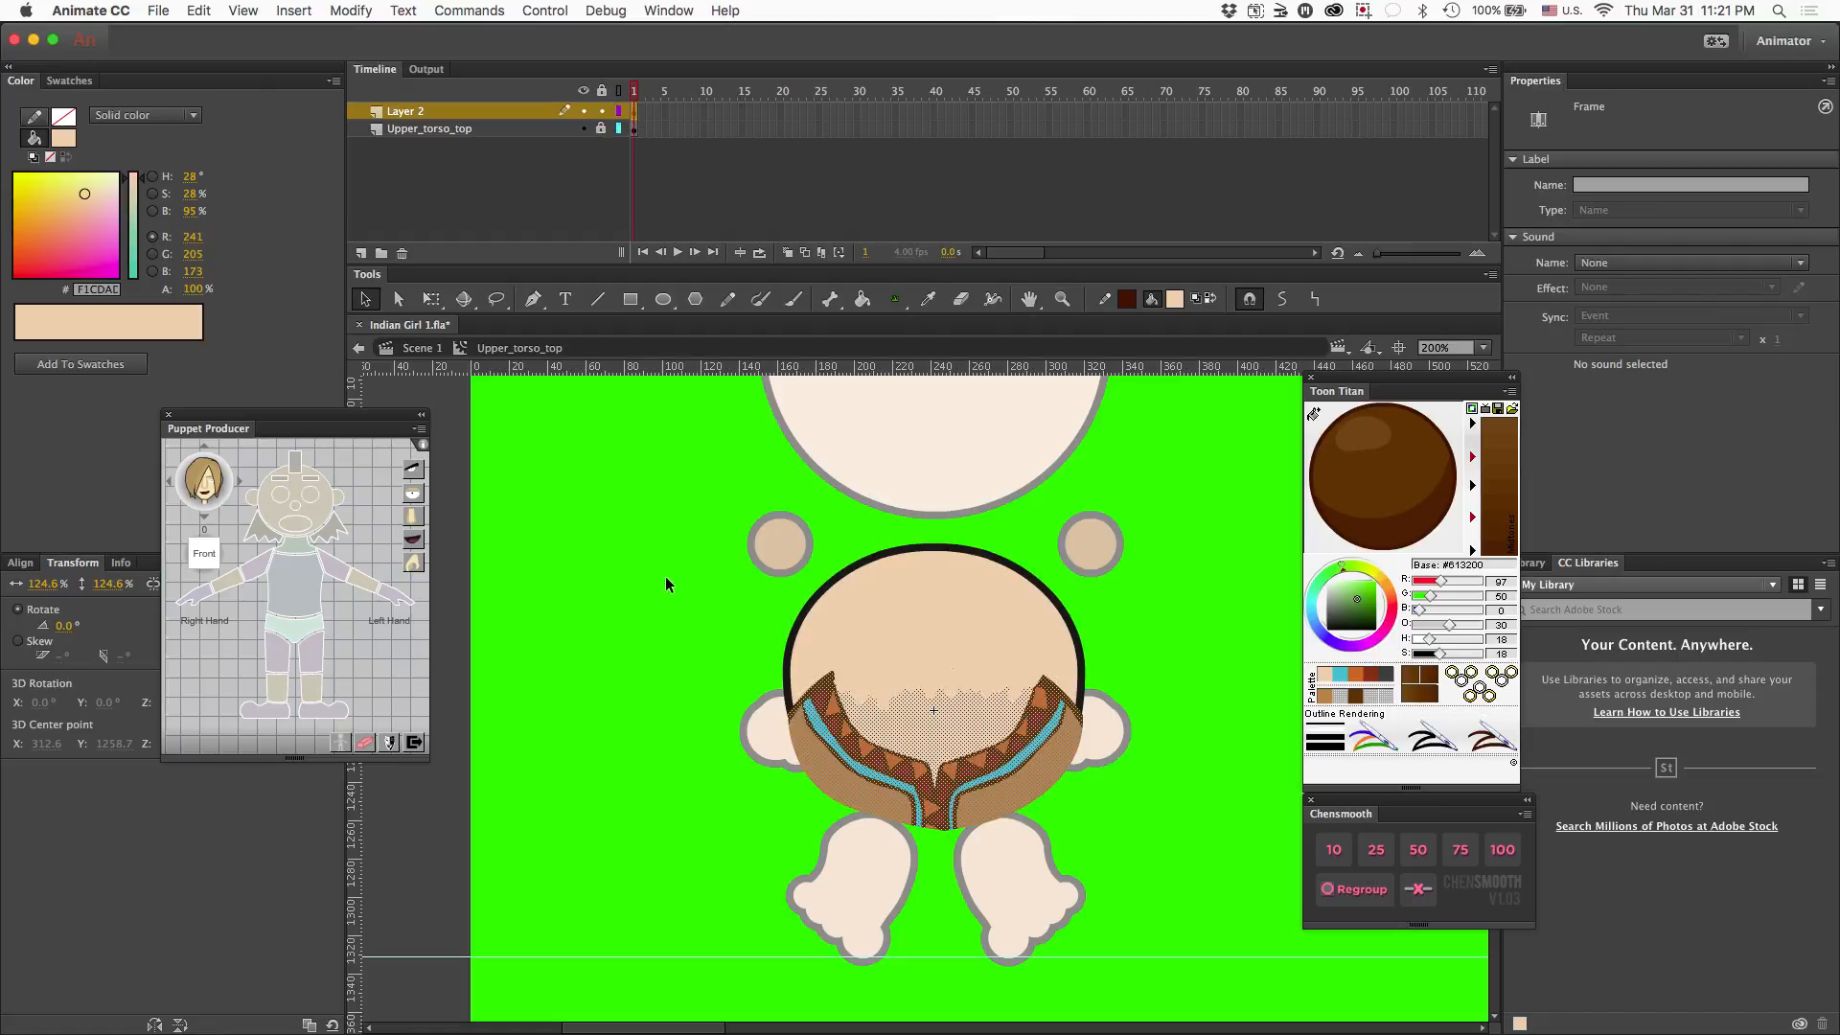
pyautogui.click(620, 92)
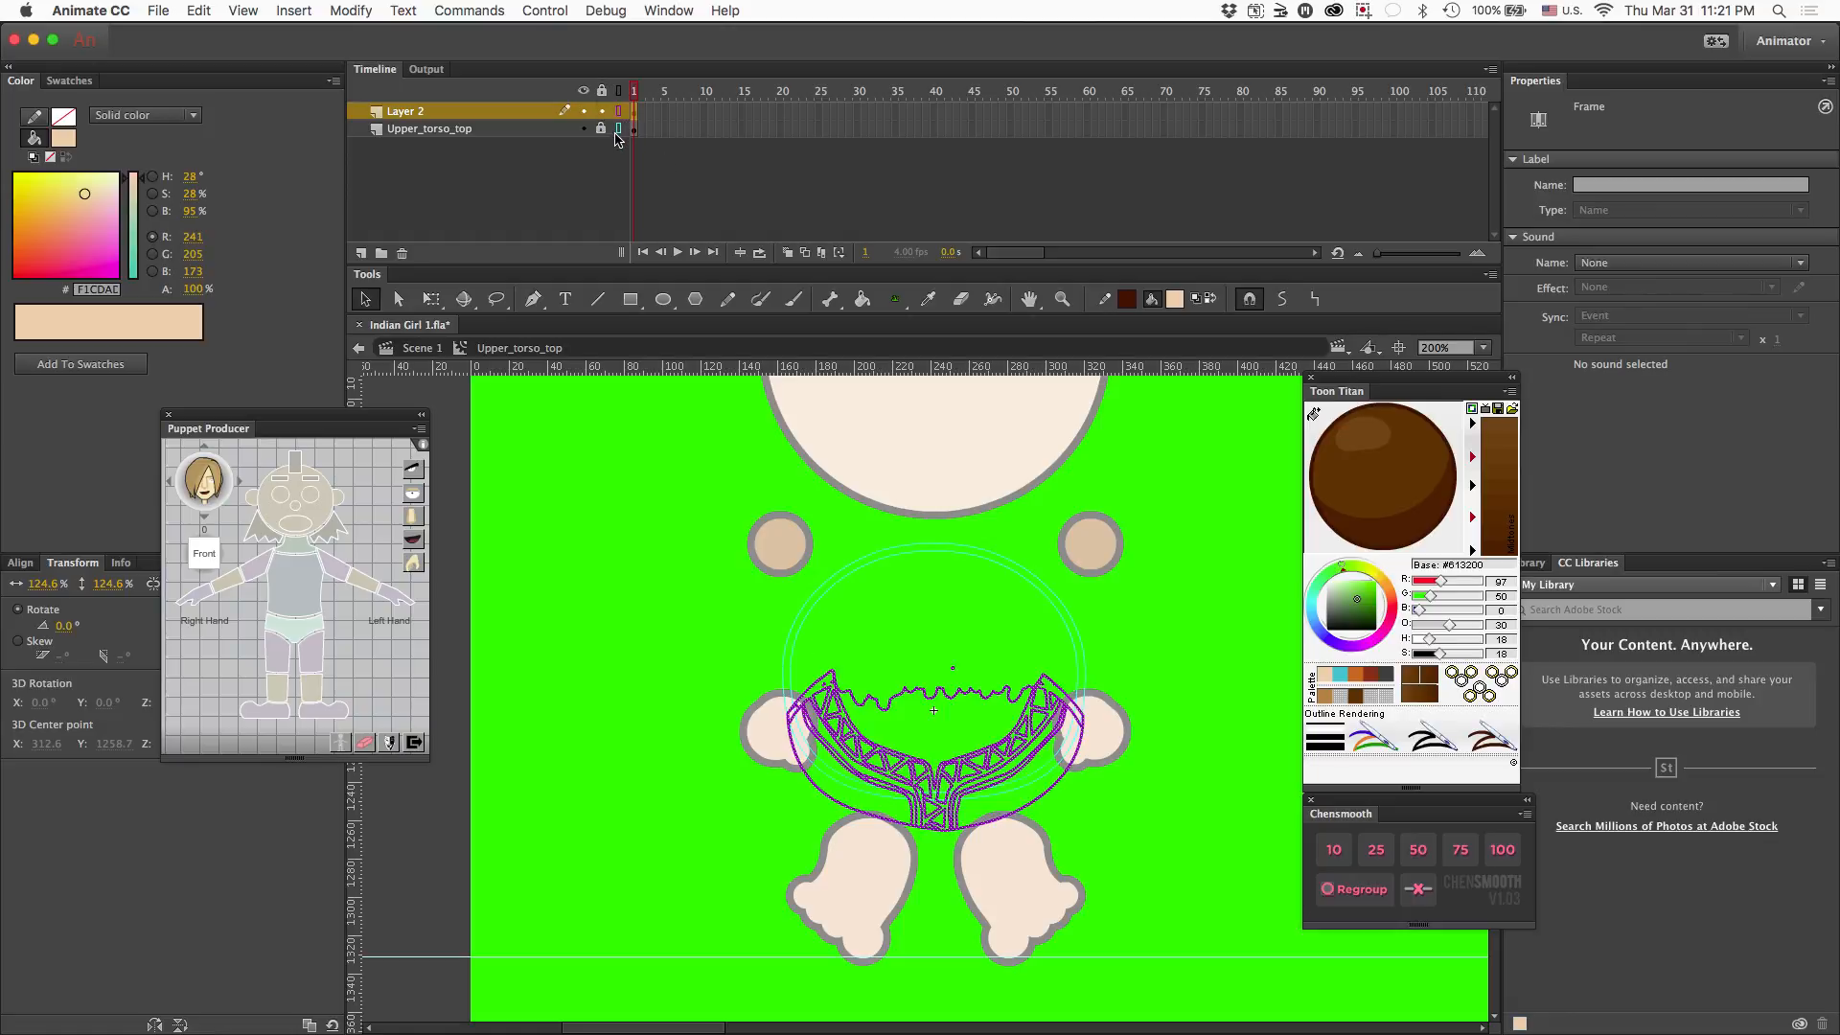
pyautogui.click(618, 129)
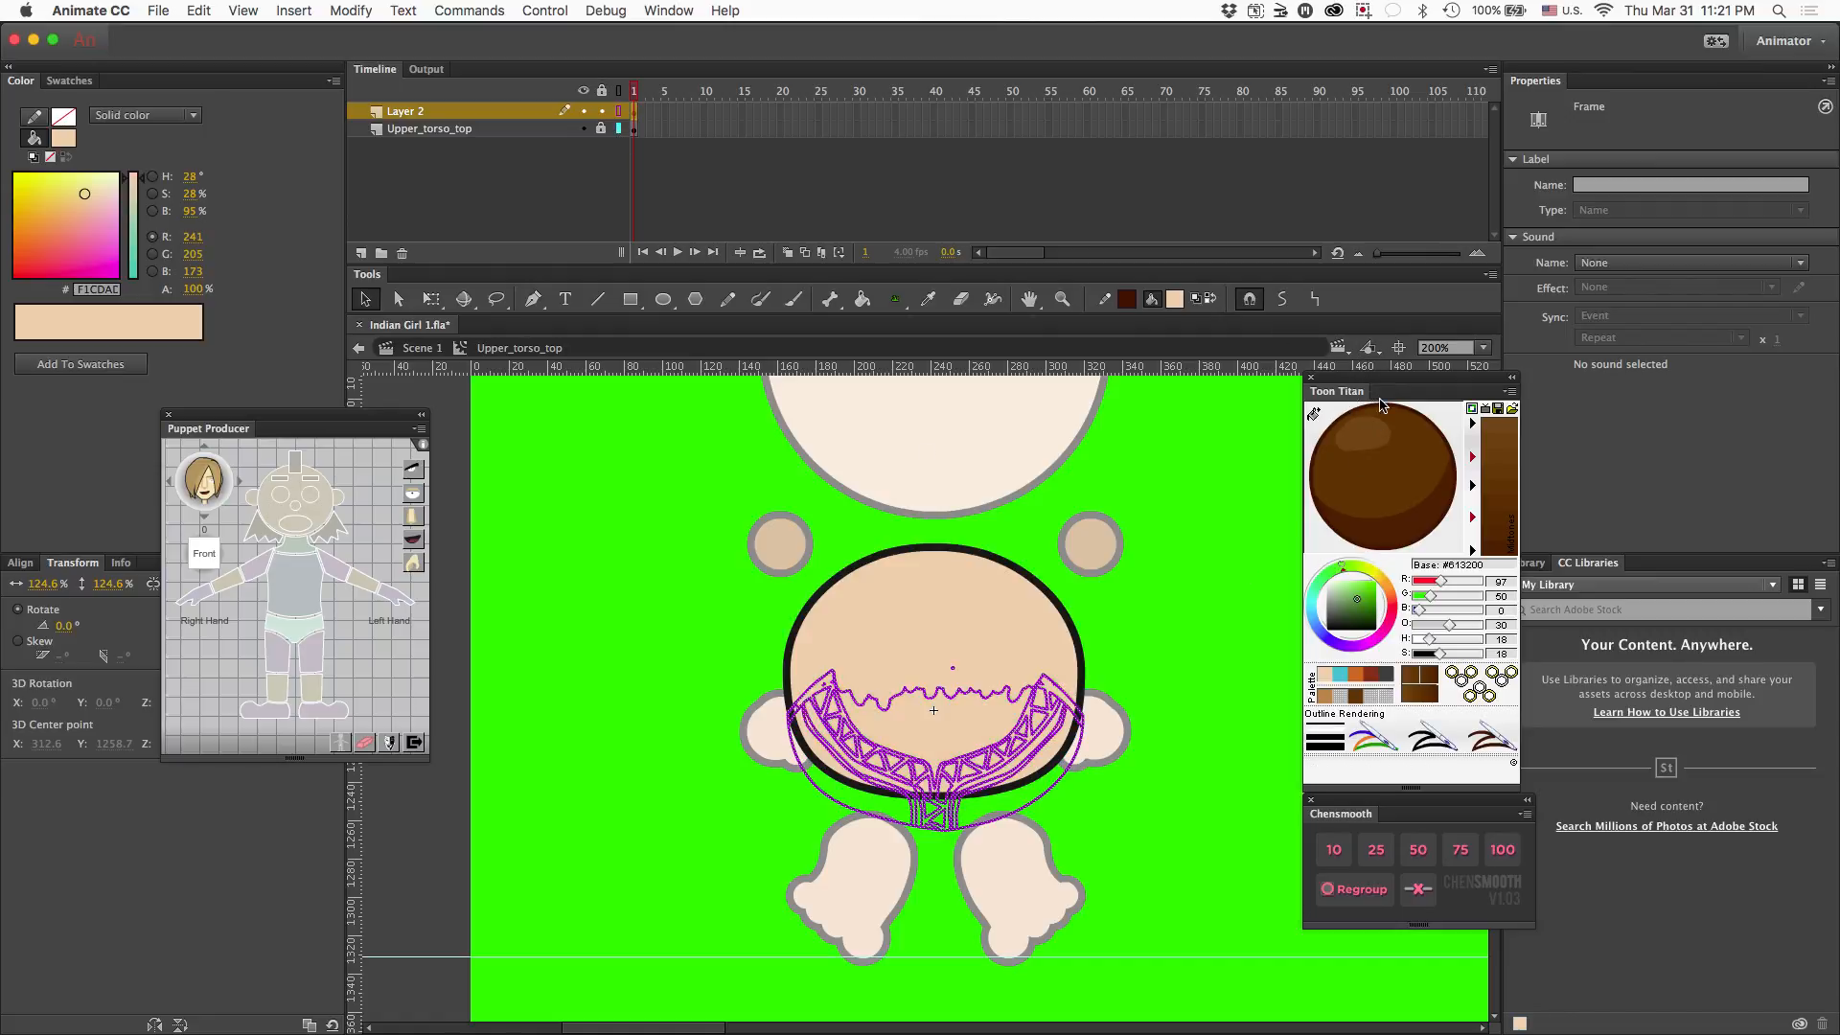
pyautogui.click(1150, 539)
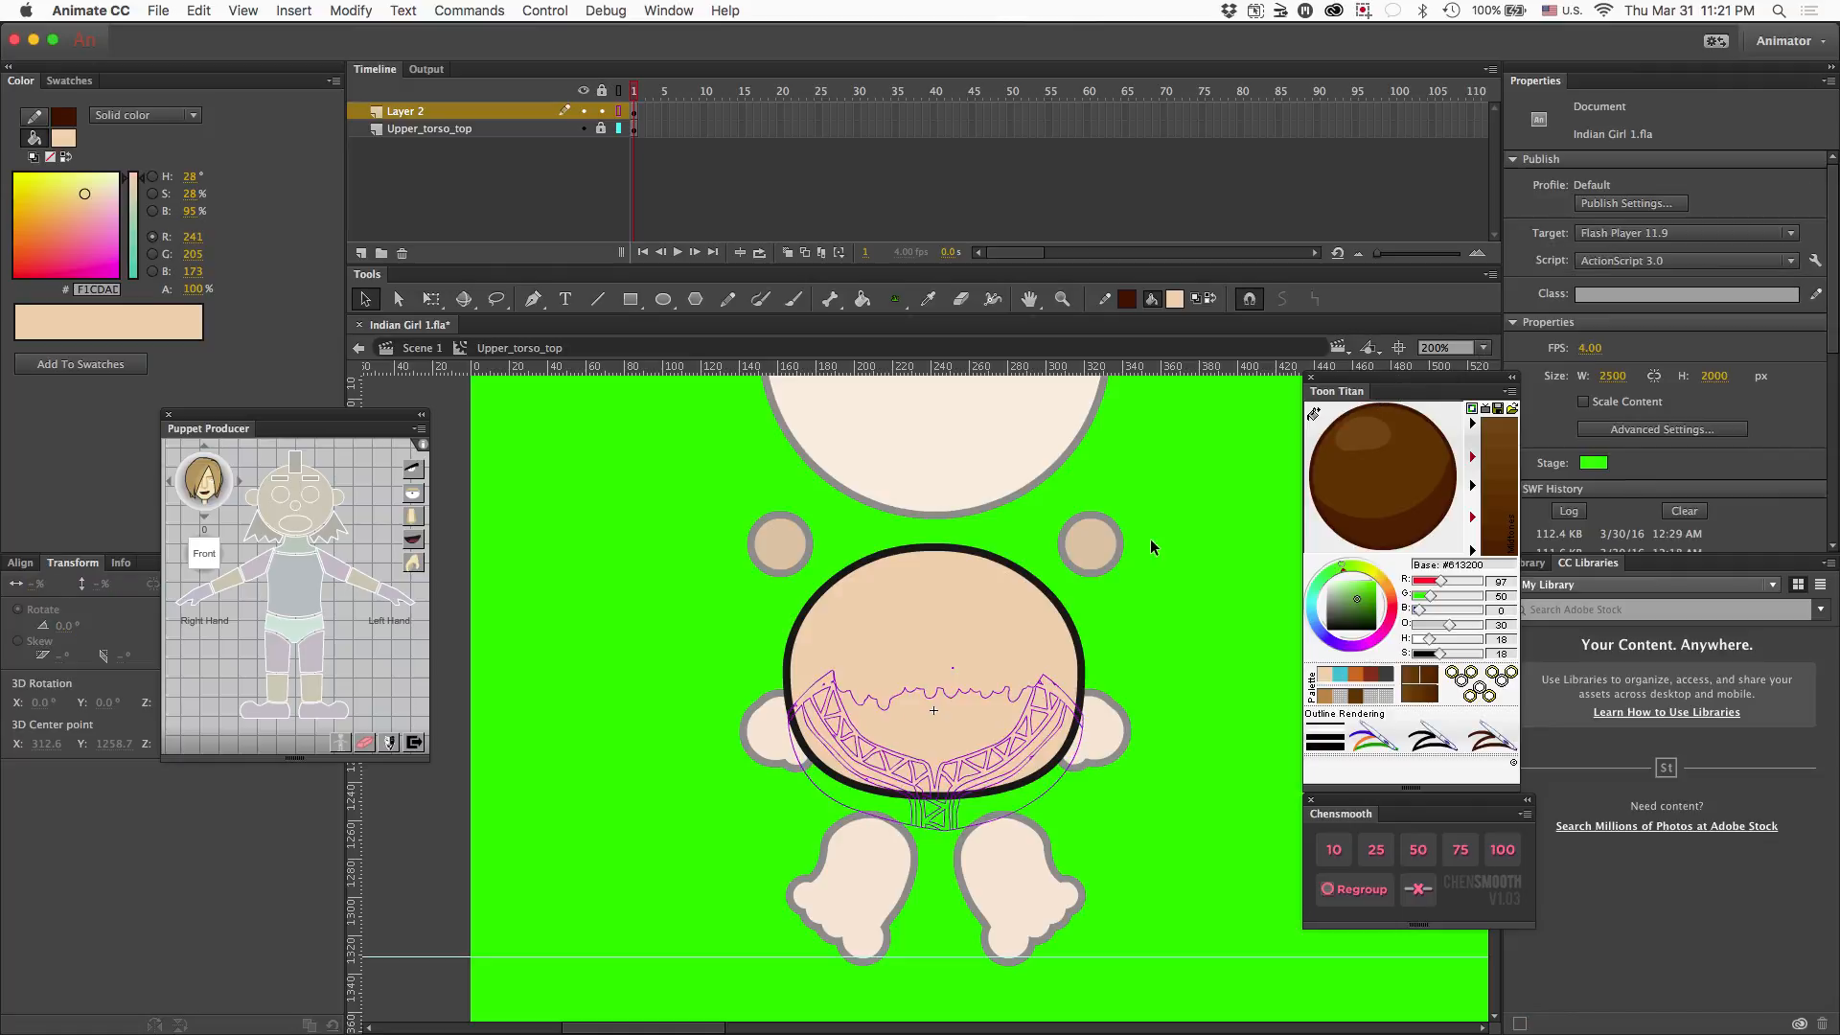
pyautogui.click(1593, 463)
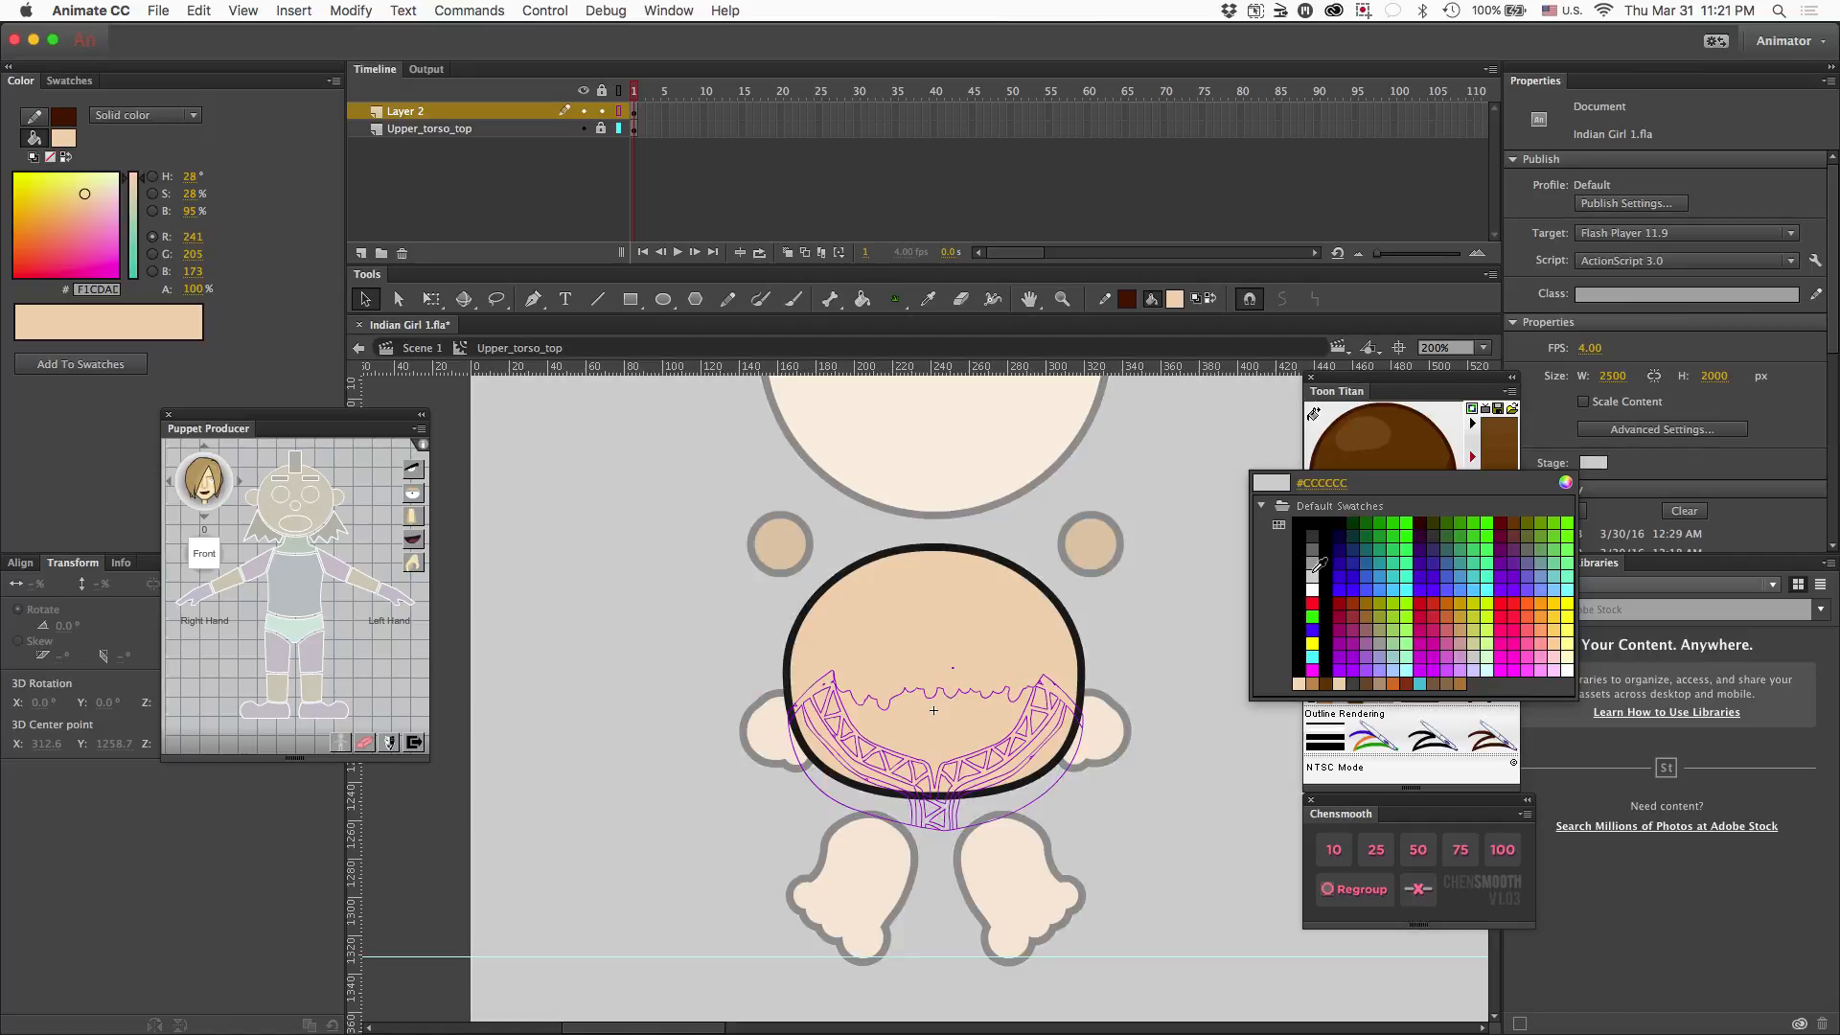
pyautogui.click(1318, 578)
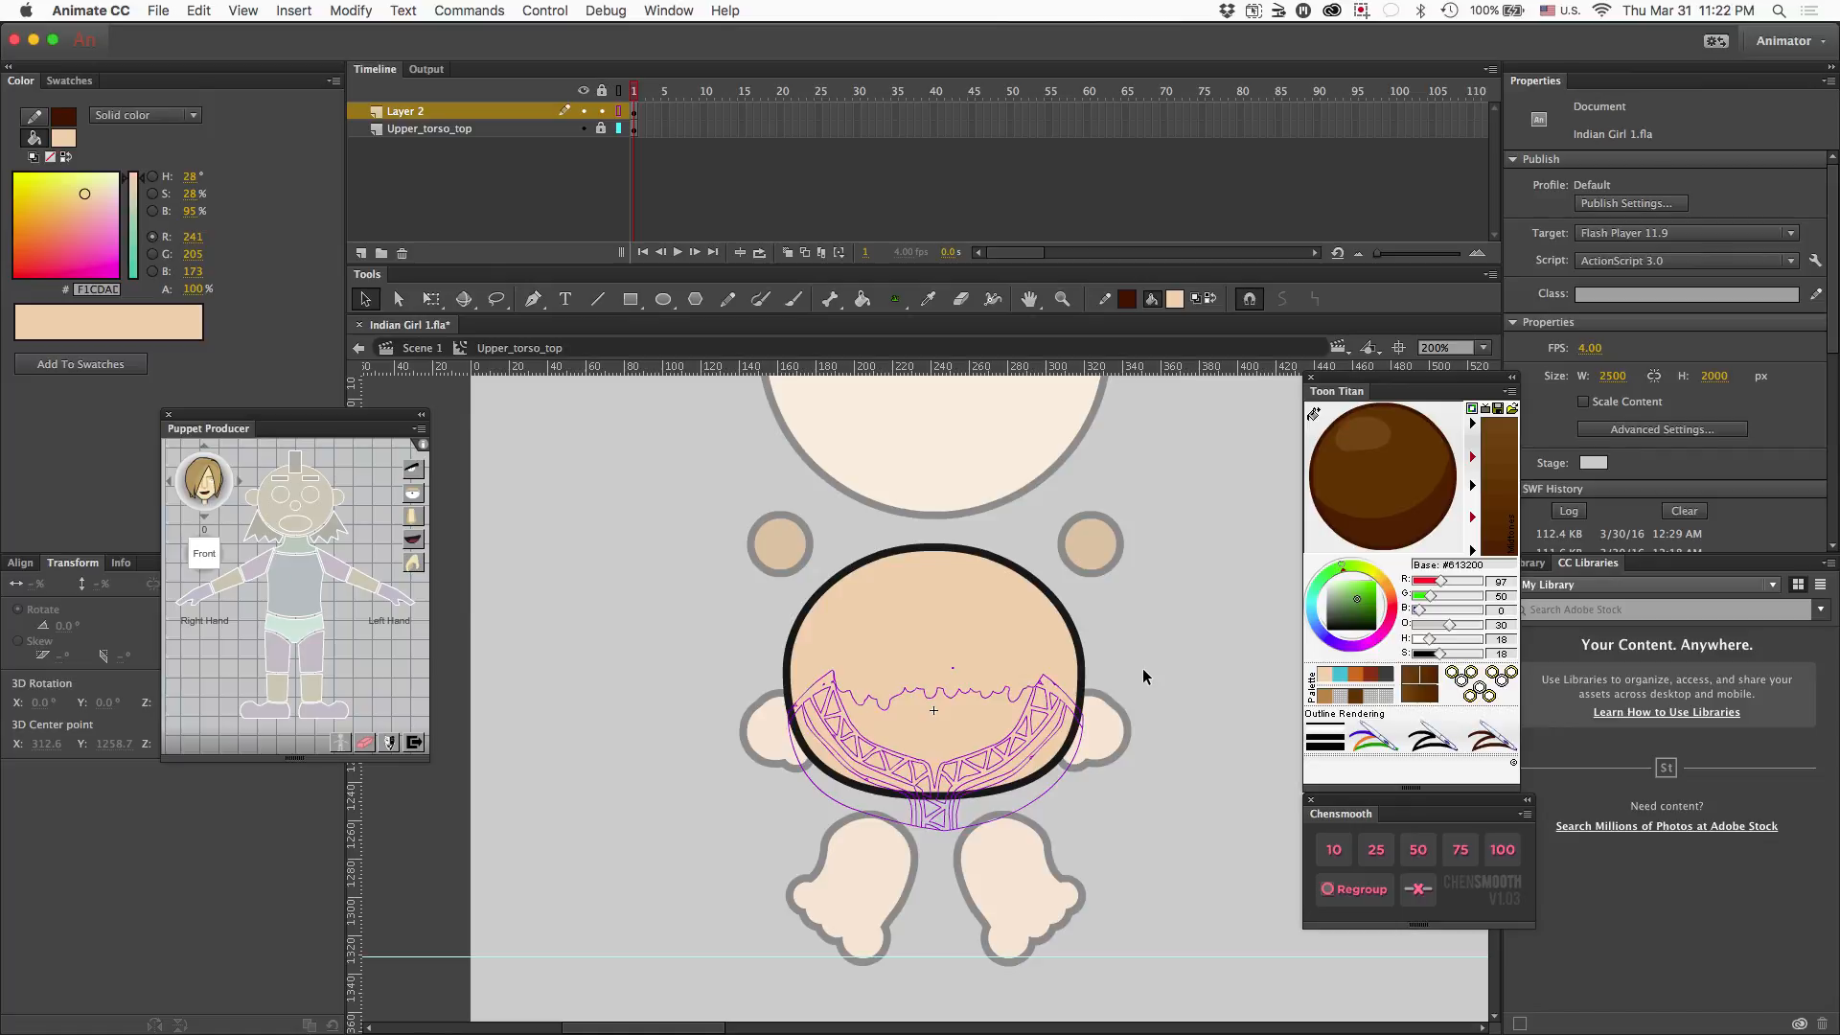
# - Erase the parts of the collar that extend past the torso's lower outline and sides
pyautogui.press('e')
pyautogui.moveTo(1012, 814)
pyautogui.mouseDown()
pyautogui.moveTo(919, 821)
pyautogui.moveTo(1035, 831)
pyautogui.moveTo(889, 823)
pyautogui.moveTo(1103, 818)
pyautogui.moveTo(888, 820)
pyautogui.moveTo(1072, 810)
pyautogui.moveTo(895, 809)
pyautogui.moveTo(1020, 805)
pyautogui.moveTo(905, 807)
pyautogui.moveTo(970, 805)
pyautogui.mouseUp()
pyautogui.moveTo(1089, 708)
pyautogui.mouseDown()
pyautogui.moveTo(1016, 795)
pyautogui.moveTo(905, 802)
pyautogui.moveTo(1019, 796)
pyautogui.moveTo(911, 805)
pyautogui.moveTo(984, 804)
pyautogui.moveTo(925, 824)
pyautogui.mouseUp()
pyautogui.moveTo(781, 733)
pyautogui.mouseDown()
pyautogui.moveTo(862, 815)
pyautogui.moveTo(1081, 757)
pyautogui.moveTo(1005, 811)
pyautogui.mouseUp()
pyautogui.moveTo(828, 804); pyautogui.dragTo(854, 809)
pyautogui.moveTo(785, 722)
pyautogui.mouseDown()
pyautogui.moveTo(836, 789)
pyautogui.moveTo(857, 795)
pyautogui.moveTo(851, 771)
pyautogui.moveTo(907, 803)
pyautogui.moveTo(997, 797)
pyautogui.mouseUp()
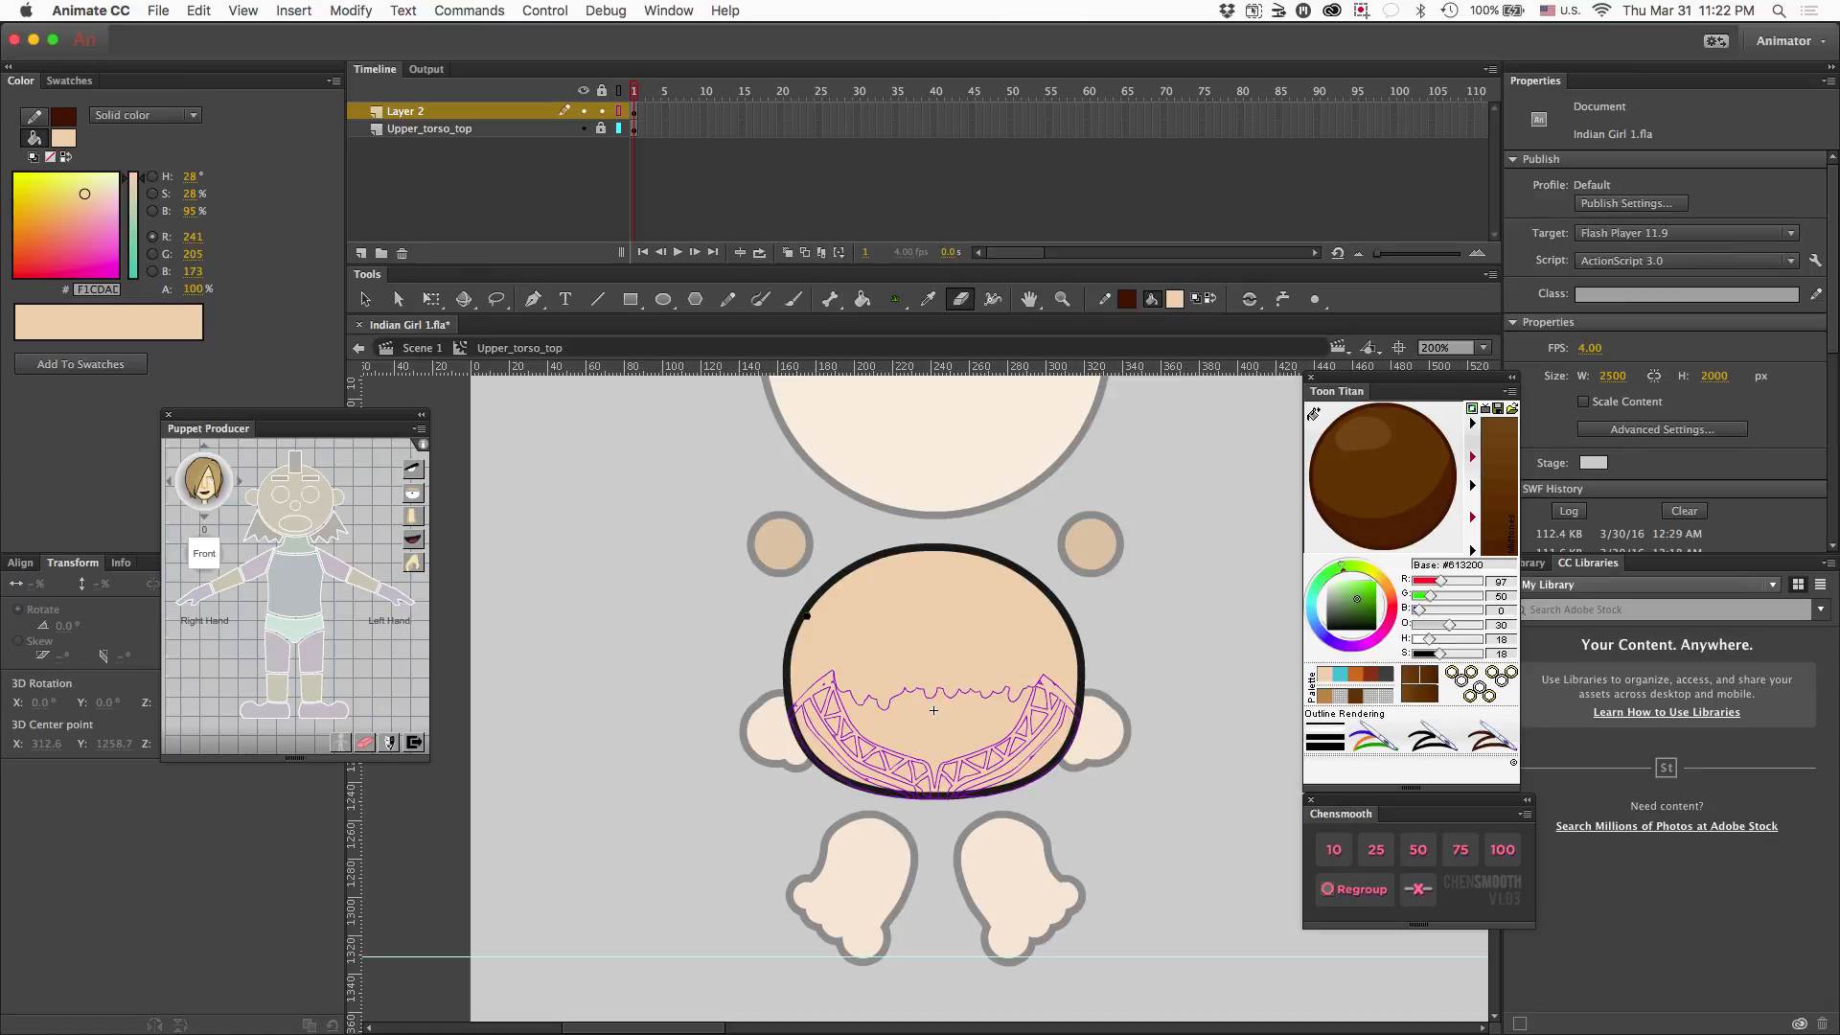
# - Return Layer 2 to solid display and erase the protruding corners at the collar's two upper ends
pyautogui.click(621, 92)
pyautogui.click(621, 92)
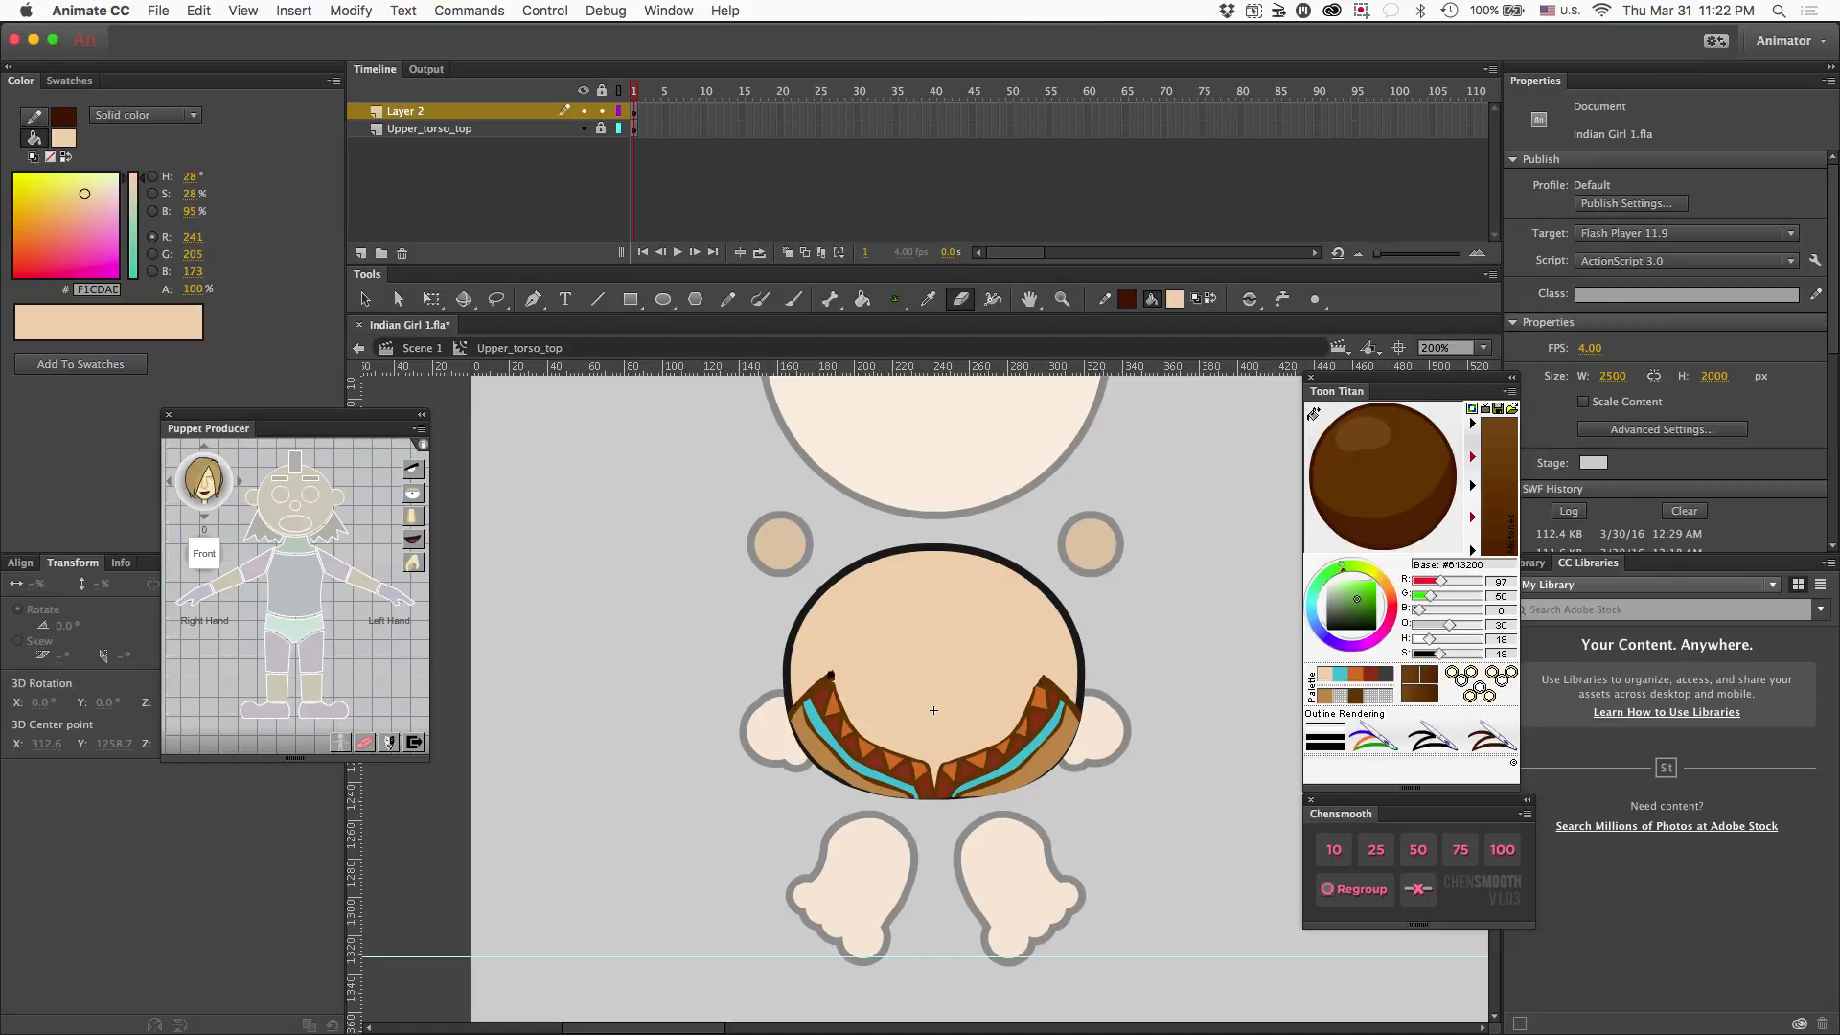
pyautogui.moveTo(815, 686)
pyautogui.mouseDown()
pyautogui.moveTo(794, 706)
pyautogui.moveTo(805, 690)
pyautogui.mouseUp()
pyautogui.moveTo(1040, 675); pyautogui.dragTo(1044, 678)
pyautogui.moveTo(1086, 727); pyautogui.dragTo(1086, 726)
# - Brush curved collar lines in brown #613200 around the back of the torso, joining the collar's two ends
pyautogui.press('b')
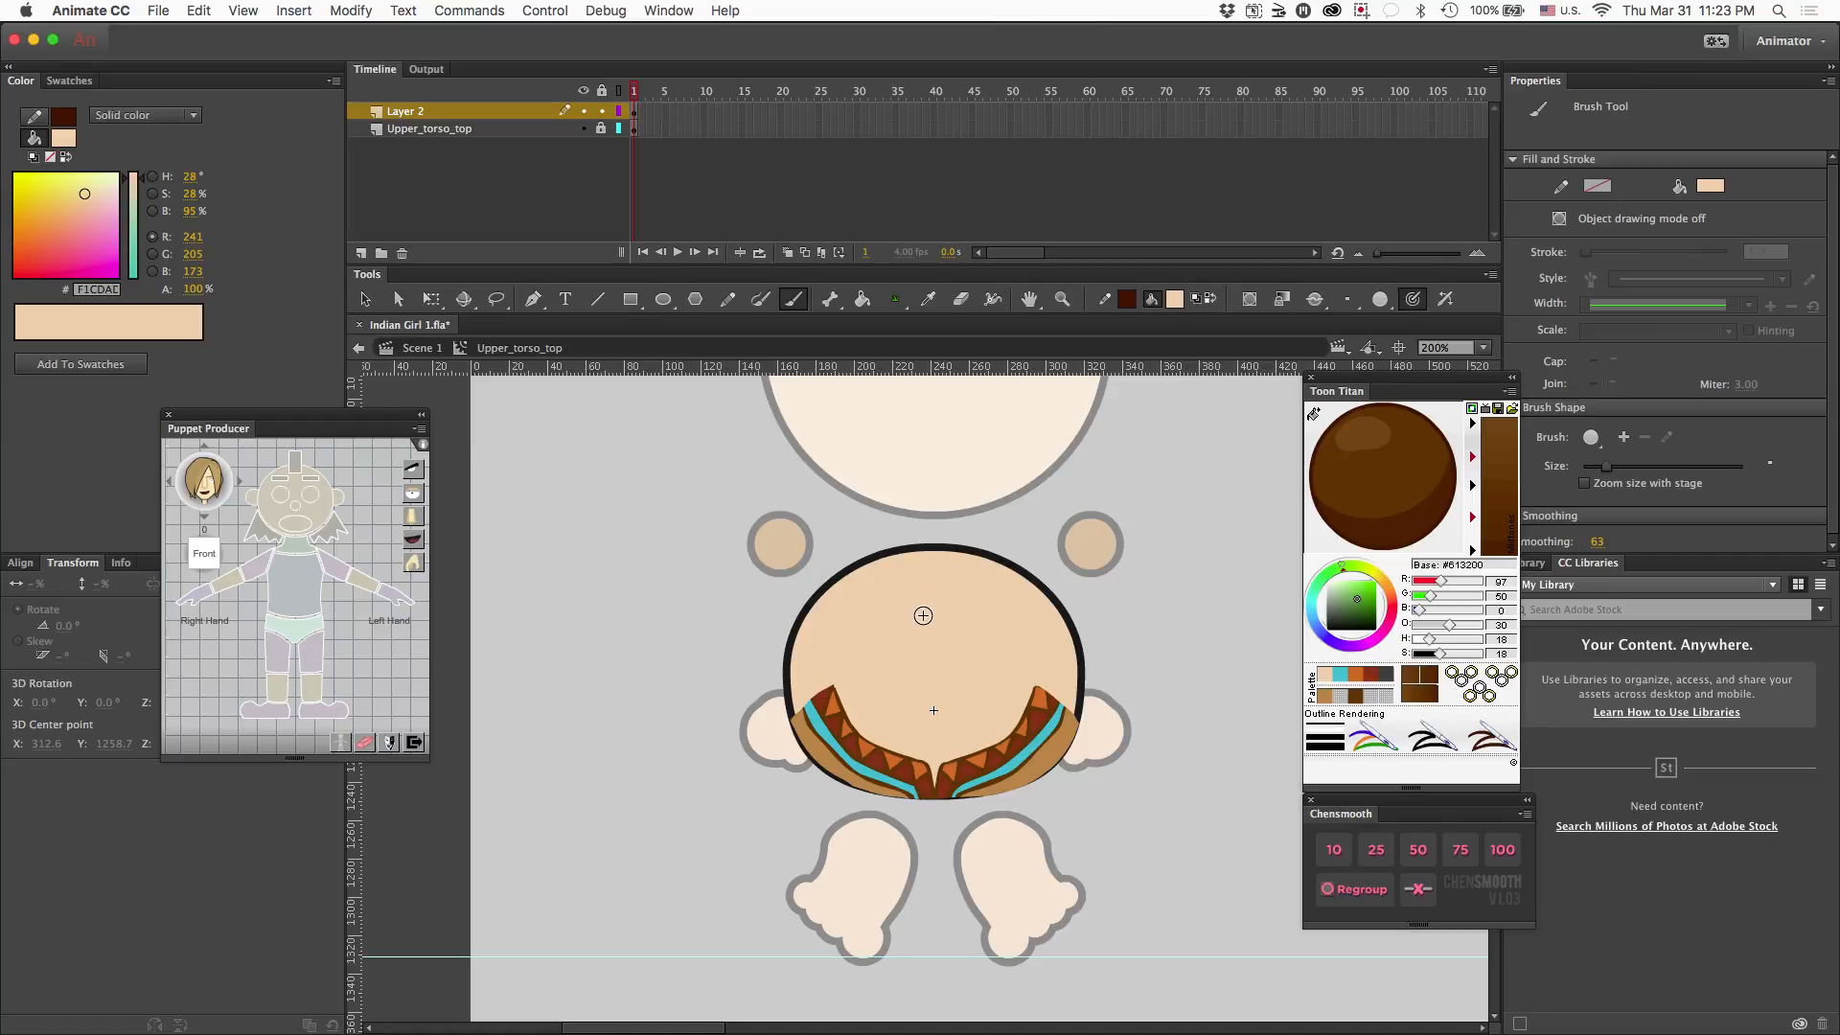
pyautogui.click(486, 111)
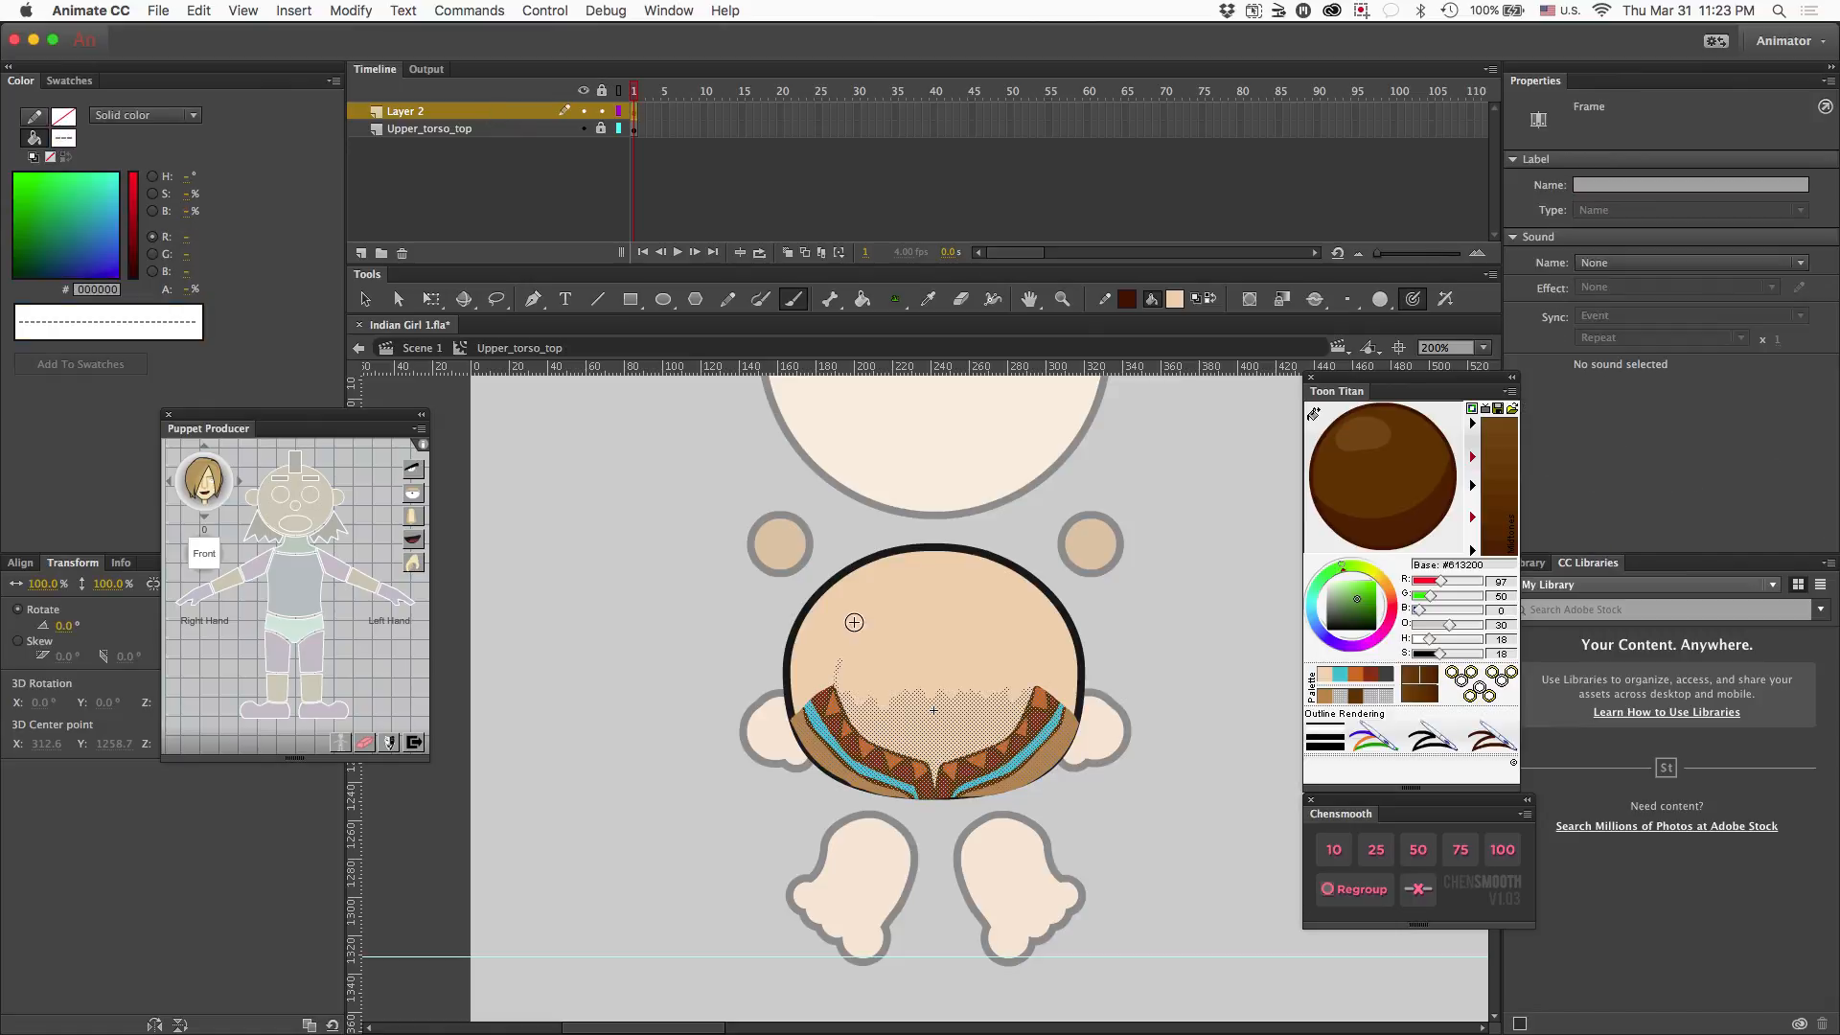
pyautogui.click(838, 688)
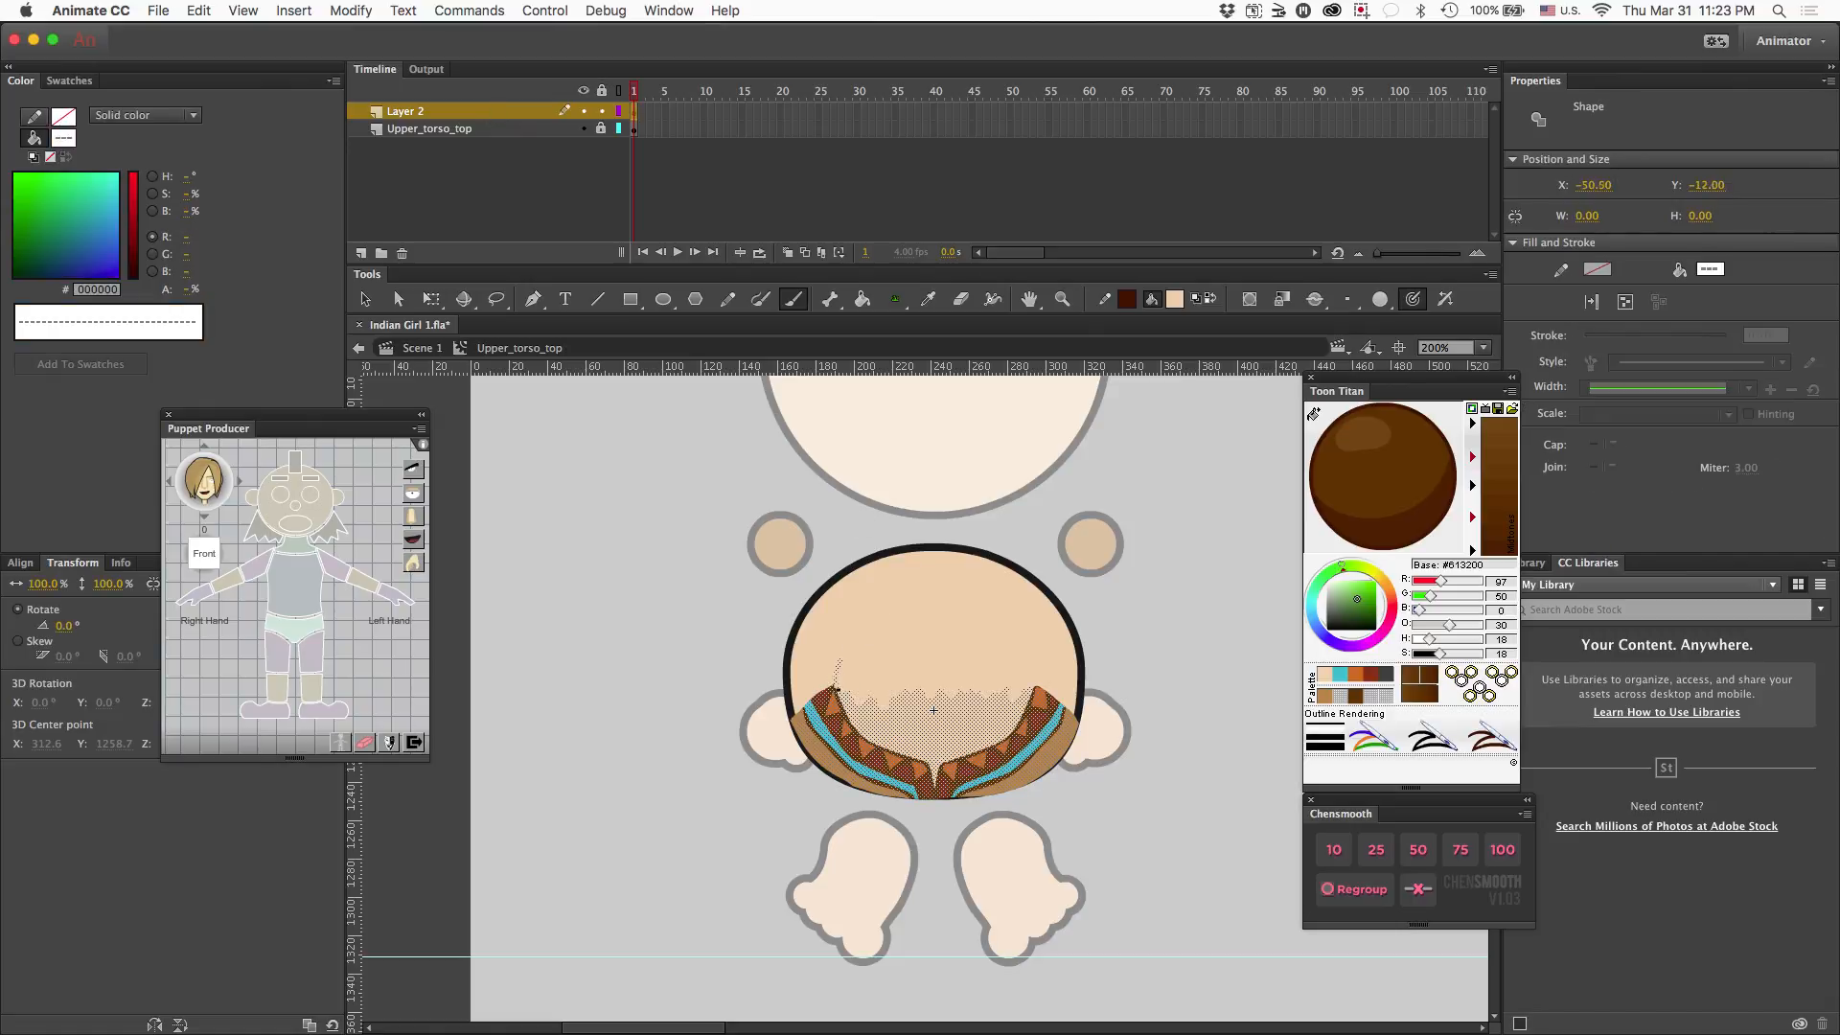
pyautogui.press('super+shift+a')
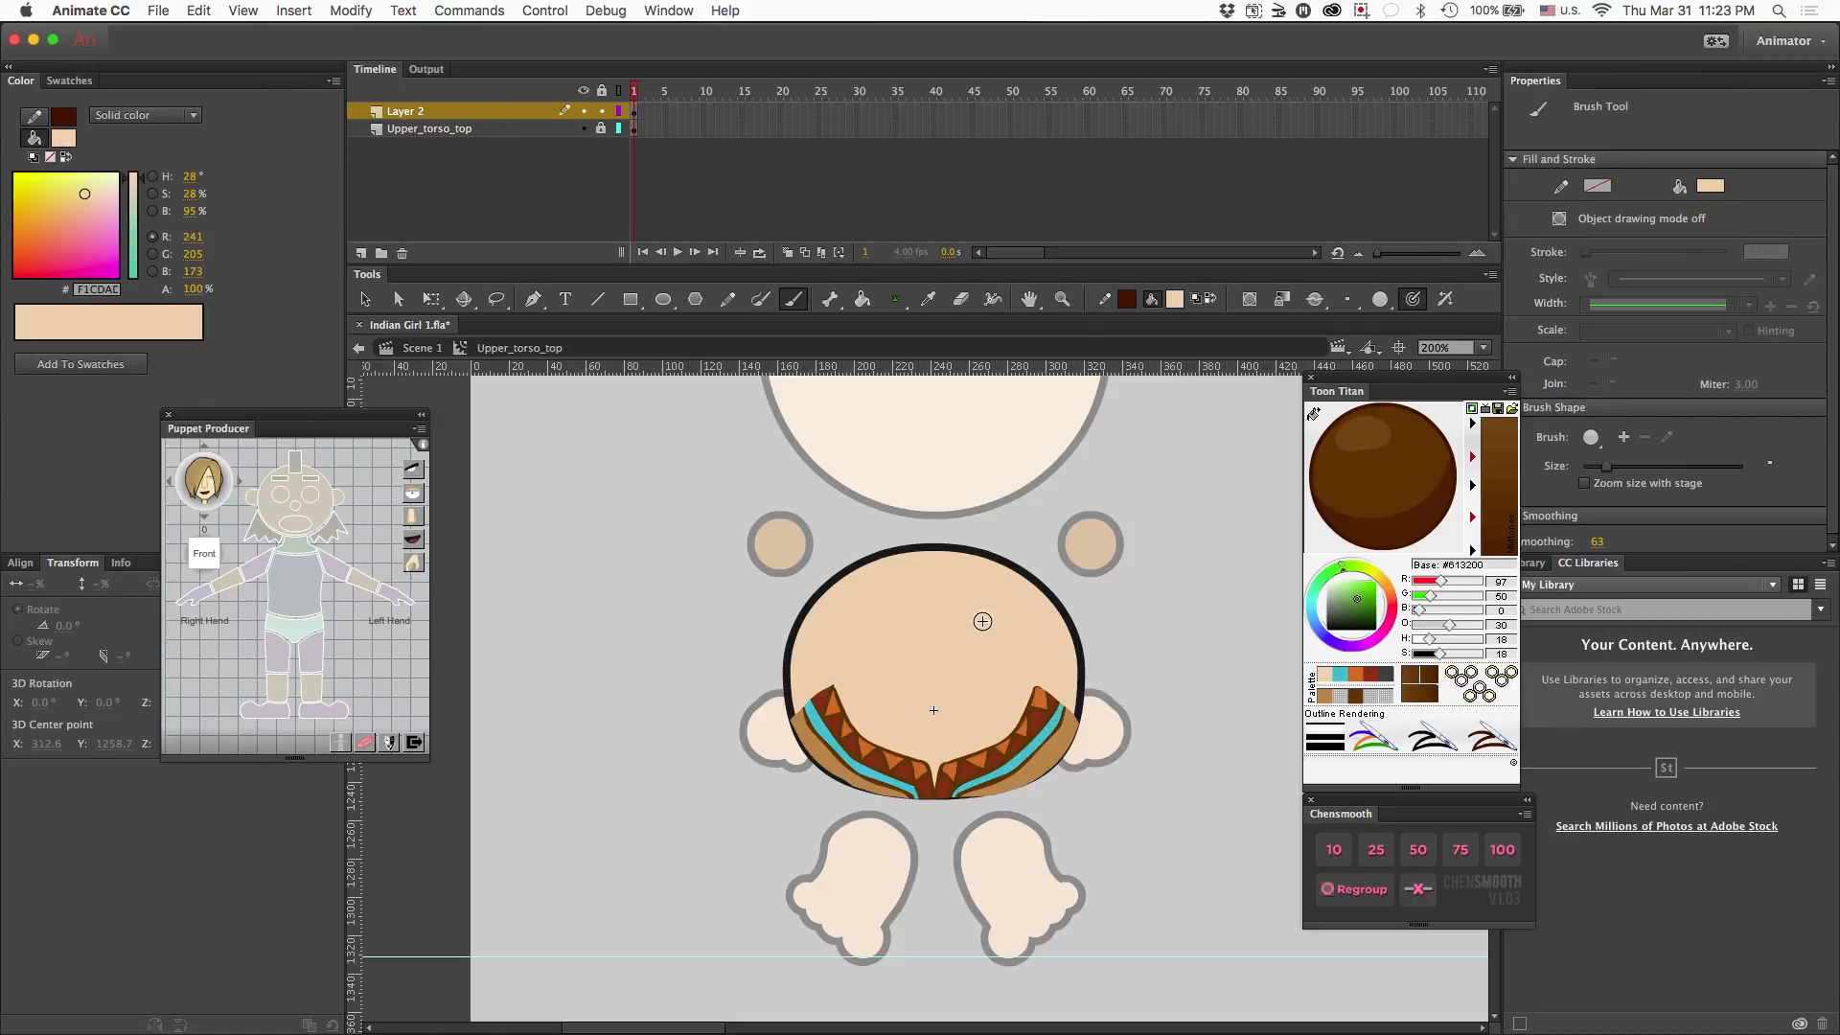
pyautogui.click(1438, 472)
pyautogui.moveTo(966, 633); pyautogui.dragTo(867, 674)
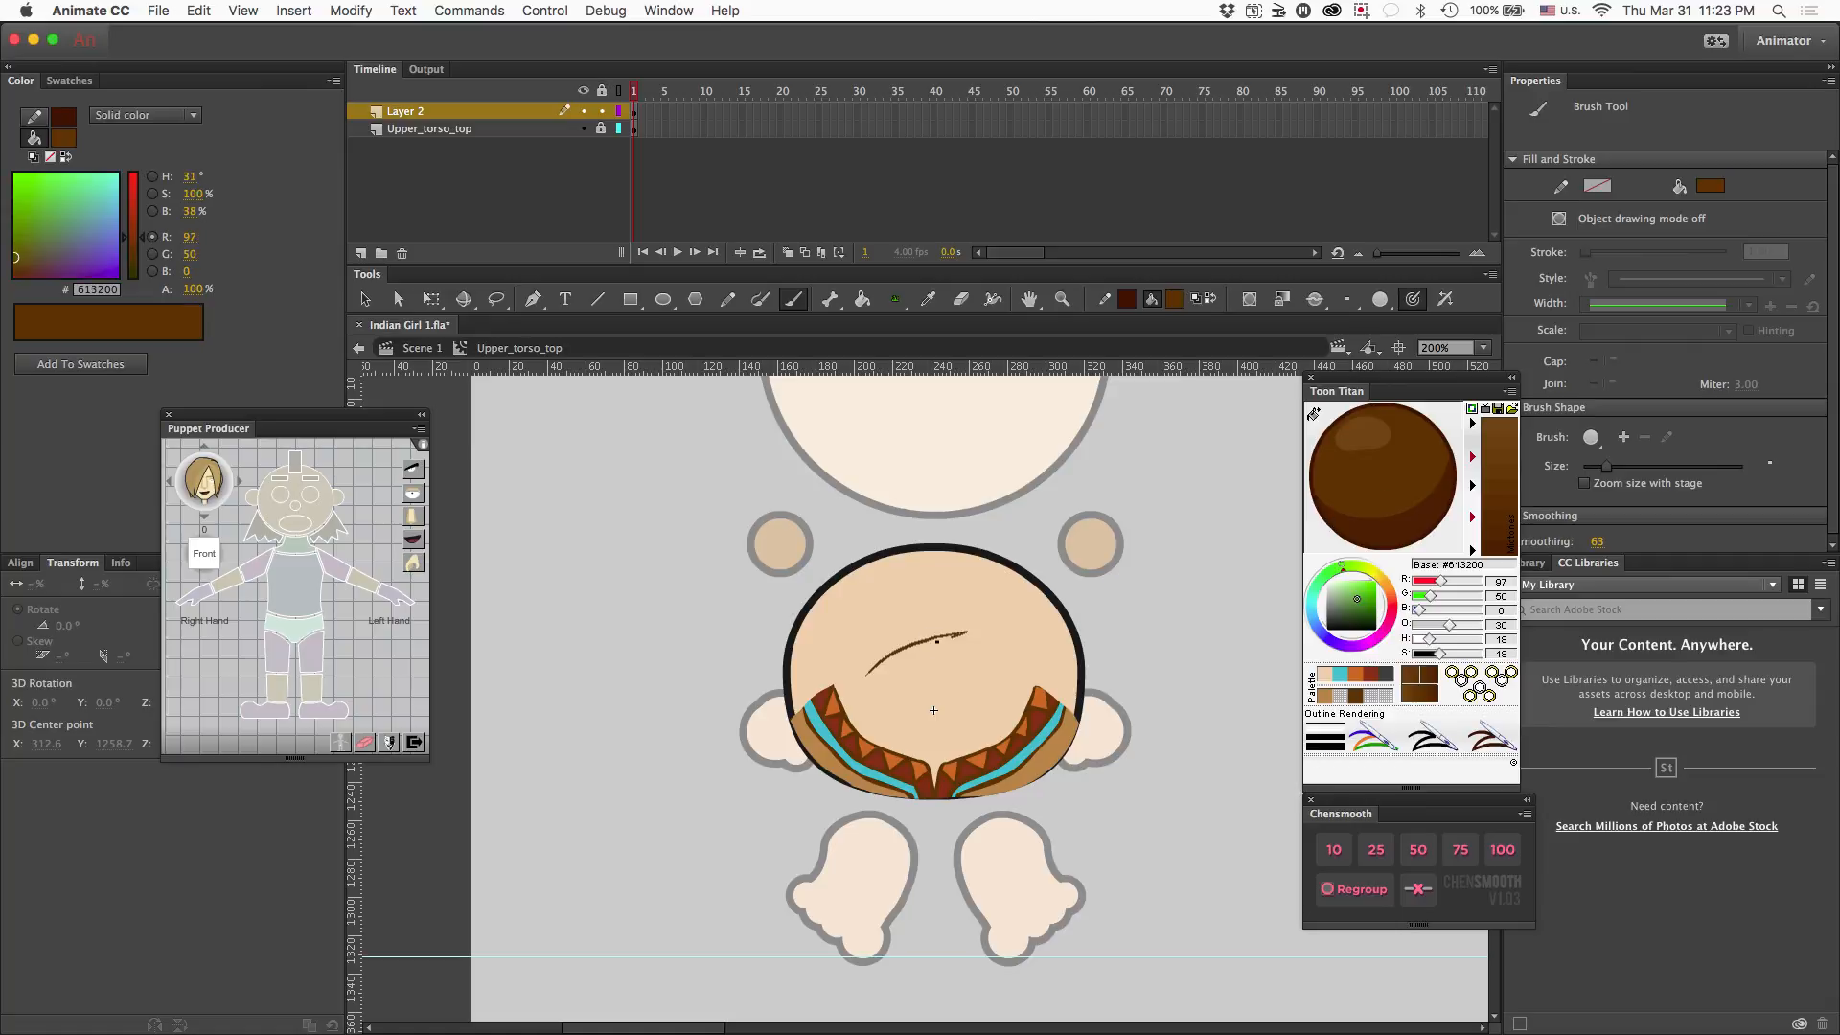
pyautogui.press('super+z')
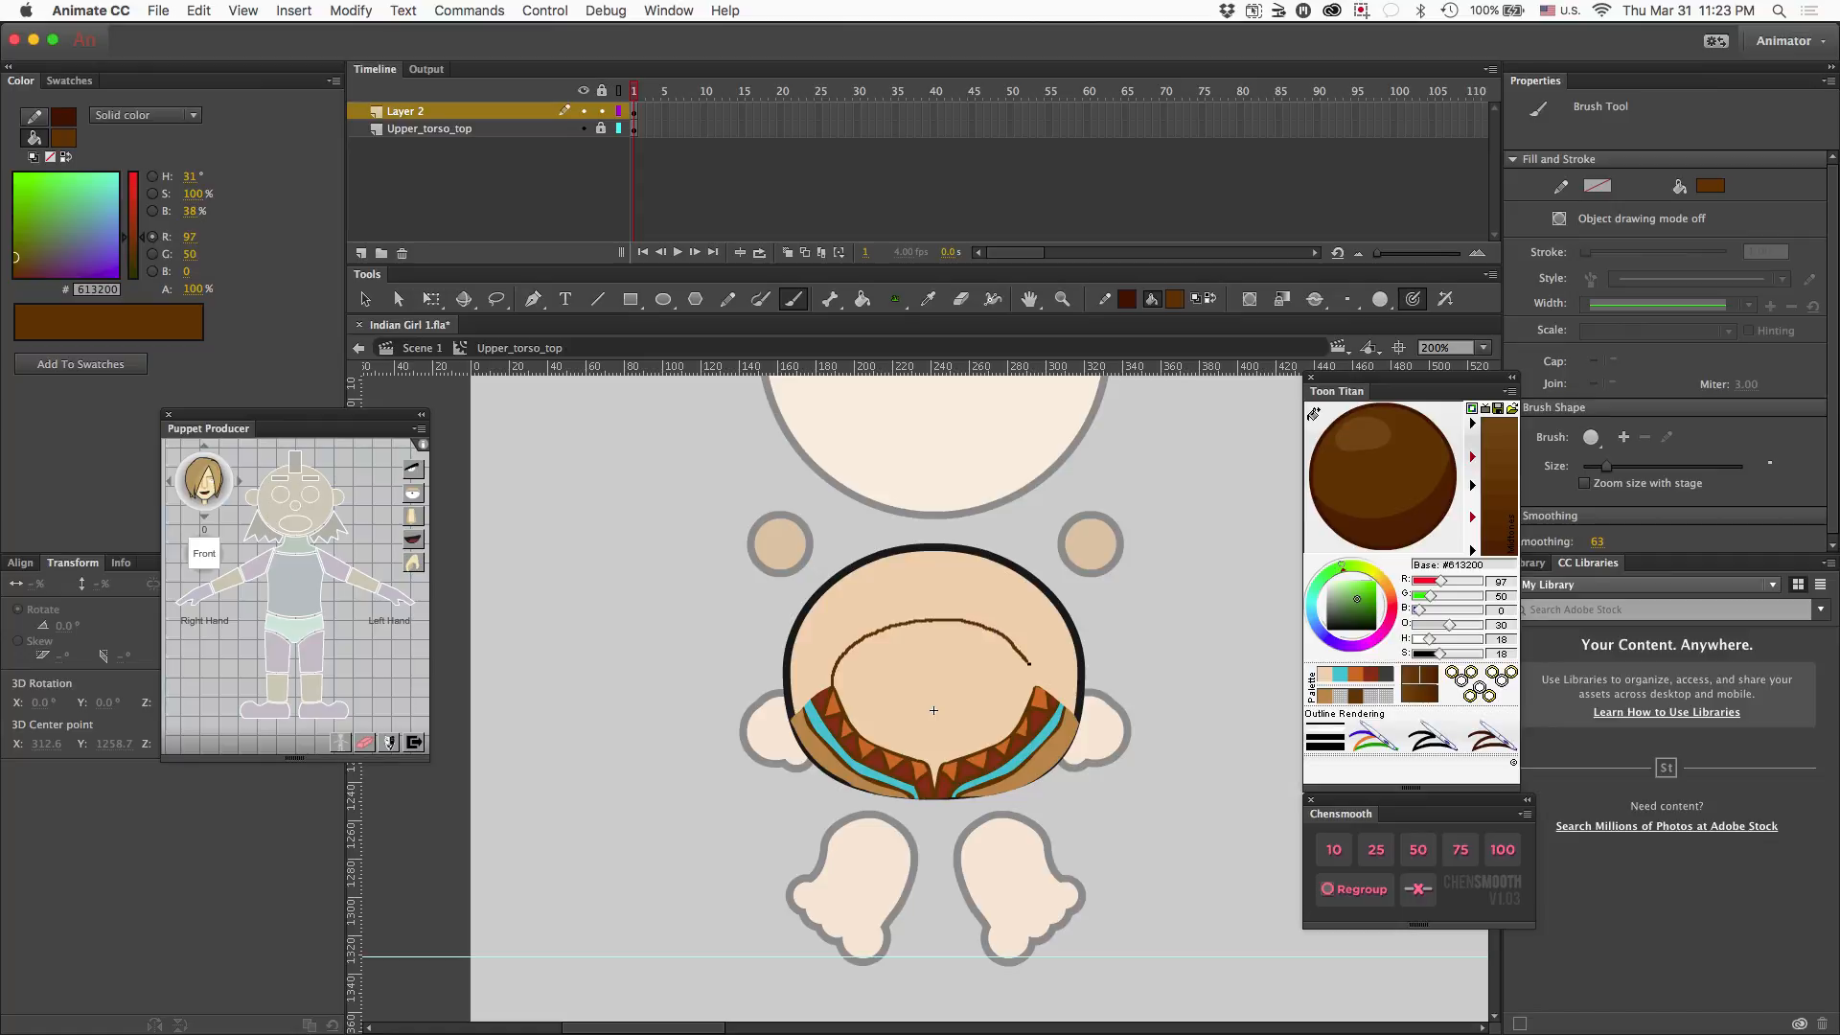
pyautogui.moveTo(1034, 688); pyautogui.dragTo(1035, 690)
pyautogui.moveTo(839, 668)
pyautogui.mouseDown()
pyautogui.moveTo(1015, 651)
pyautogui.moveTo(1059, 695)
pyautogui.mouseUp()
pyautogui.moveTo(803, 714)
pyautogui.mouseDown()
pyautogui.moveTo(824, 622)
pyautogui.moveTo(903, 585)
pyautogui.moveTo(1040, 618)
pyautogui.mouseUp()
pyautogui.press('e')
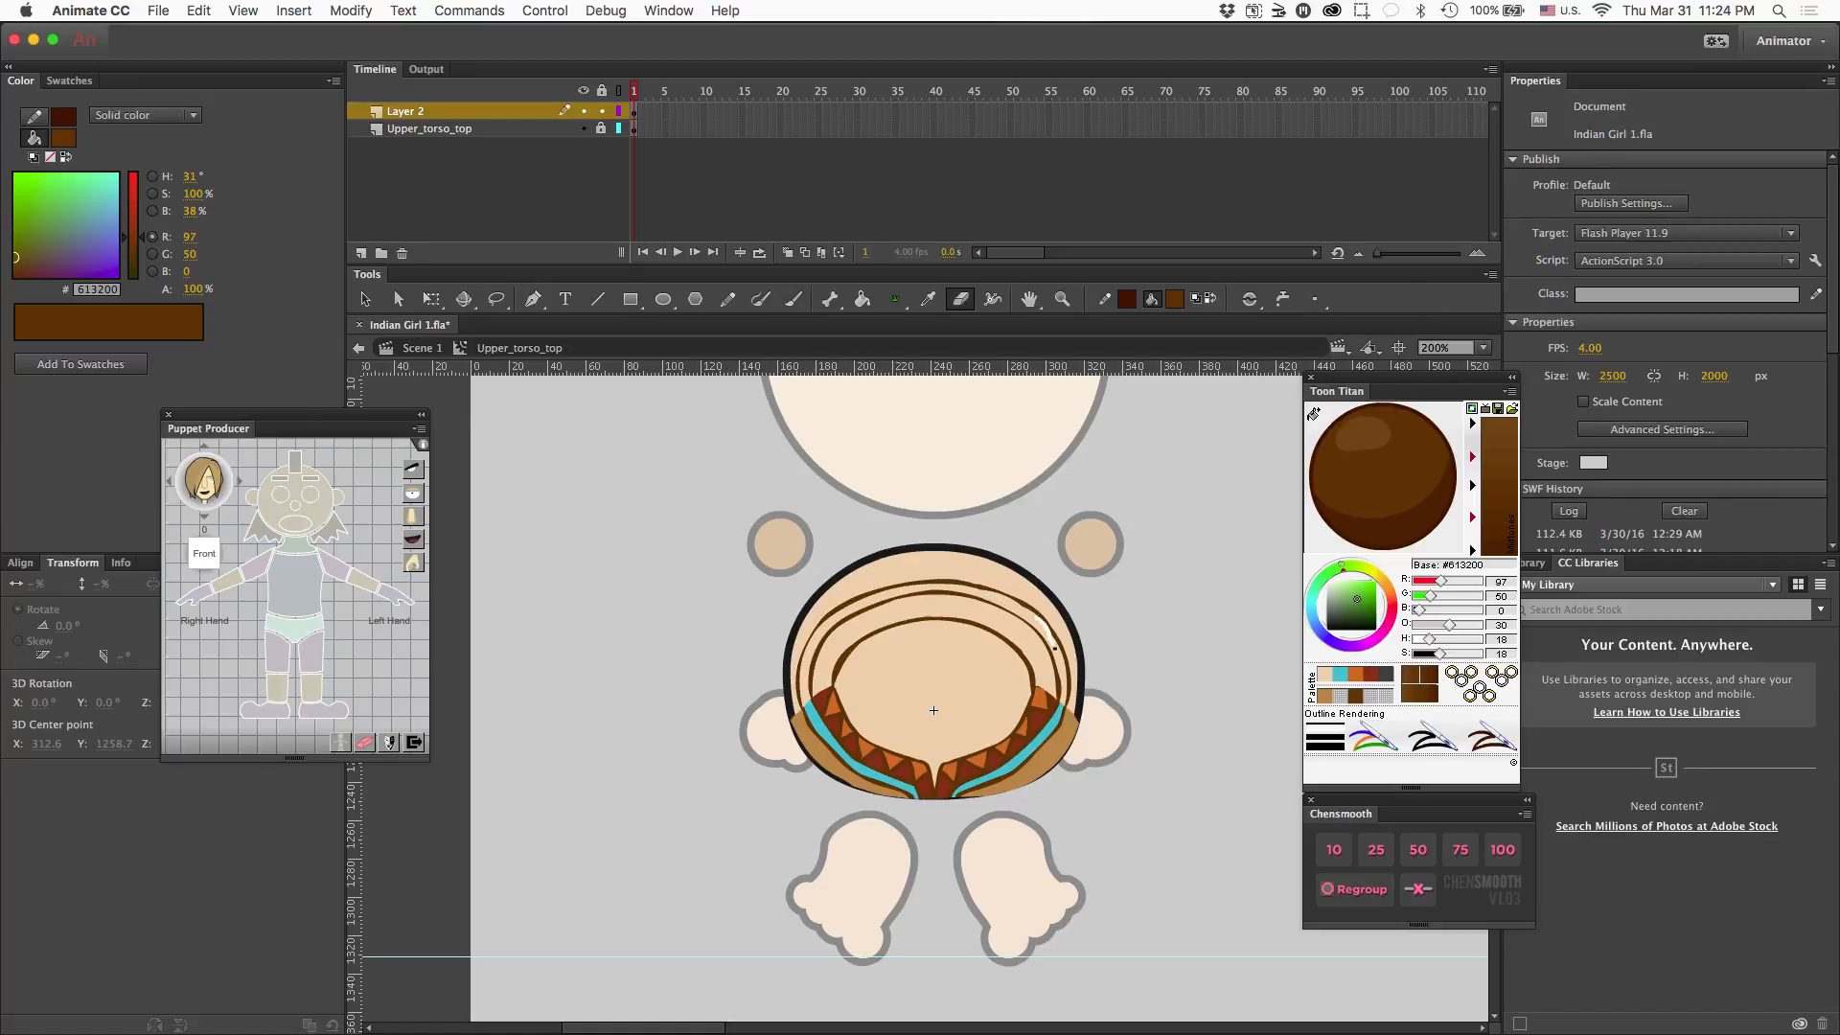
# - Brush a zigzag of brown triangles around the inner collar band, cleaning up the lines with the eraser
pyautogui.press('b')
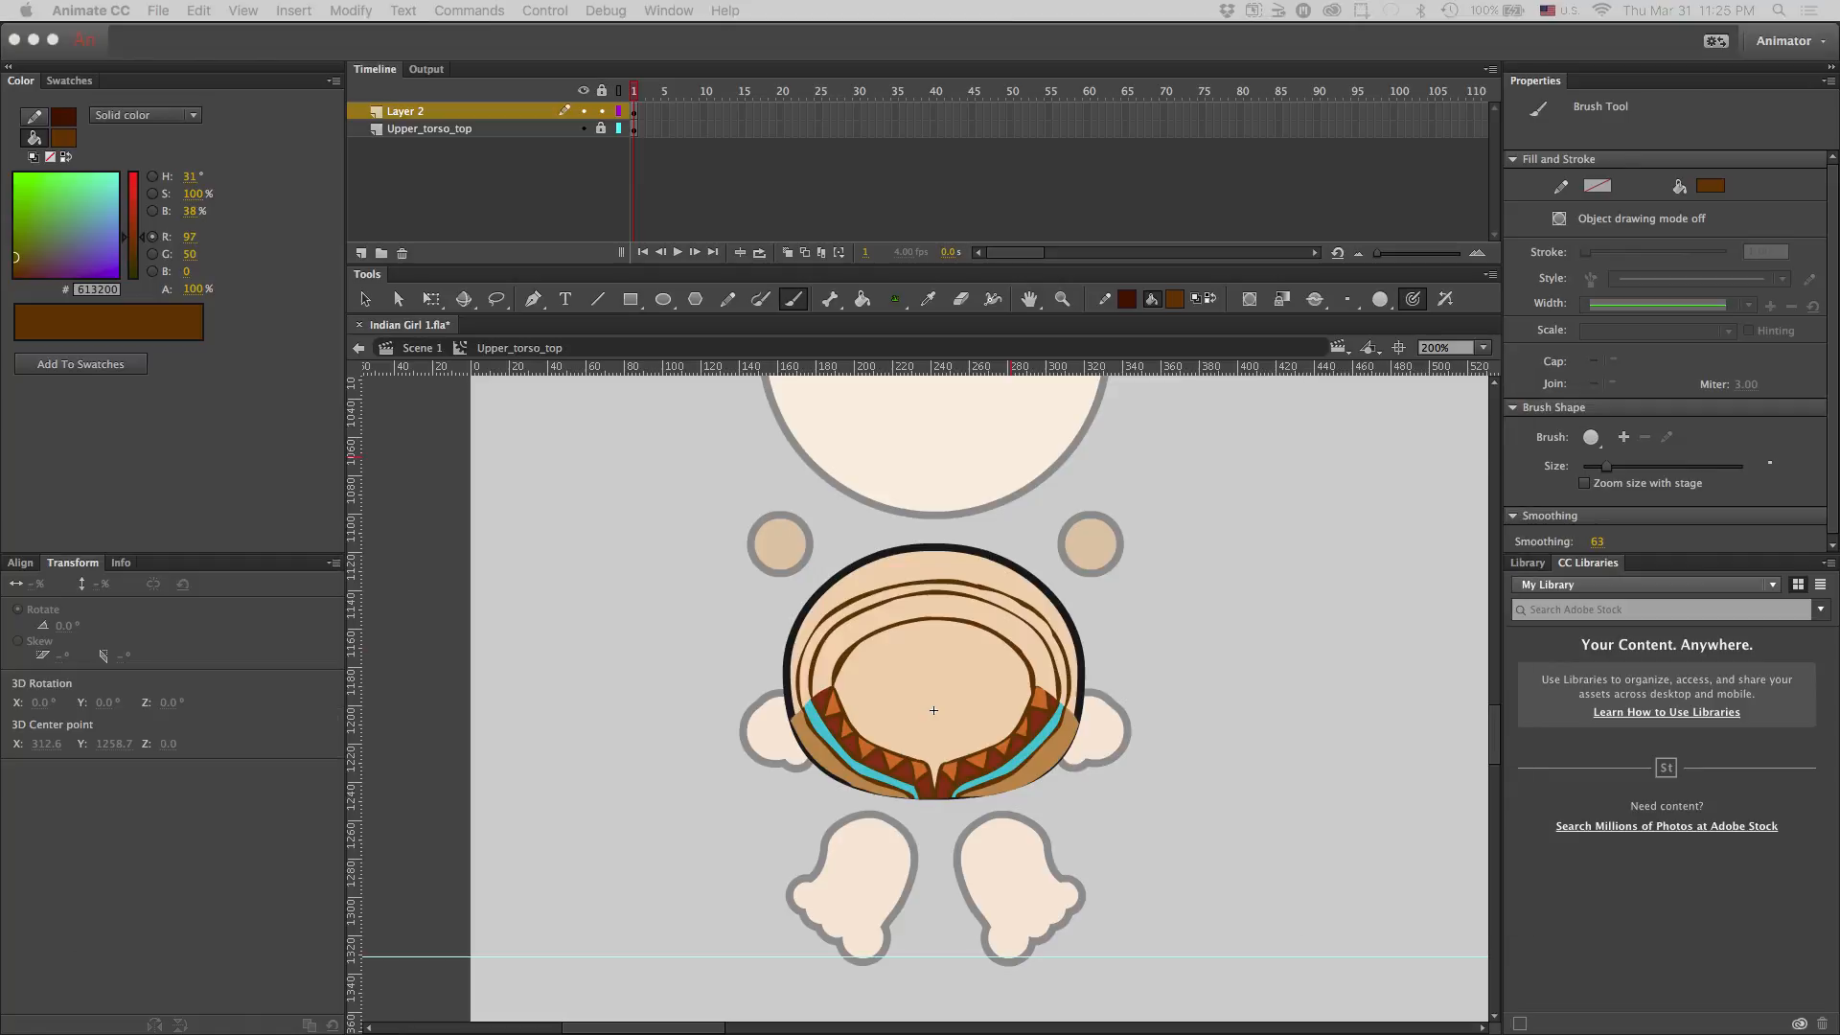
pyautogui.moveTo(814, 685)
pyautogui.mouseDown()
pyautogui.moveTo(838, 647)
pyautogui.moveTo(947, 595)
pyautogui.moveTo(1028, 612)
pyautogui.moveTo(1039, 655)
pyautogui.moveTo(1085, 654)
pyautogui.moveTo(1040, 711)
pyautogui.mouseUp()
pyautogui.press('e')
pyautogui.press('b')
pyautogui.moveTo(1035, 692)
pyautogui.mouseDown()
pyautogui.moveTo(1006, 752)
pyautogui.moveTo(1040, 726)
pyautogui.mouseUp()
pyautogui.press('e')
pyautogui.press('b')
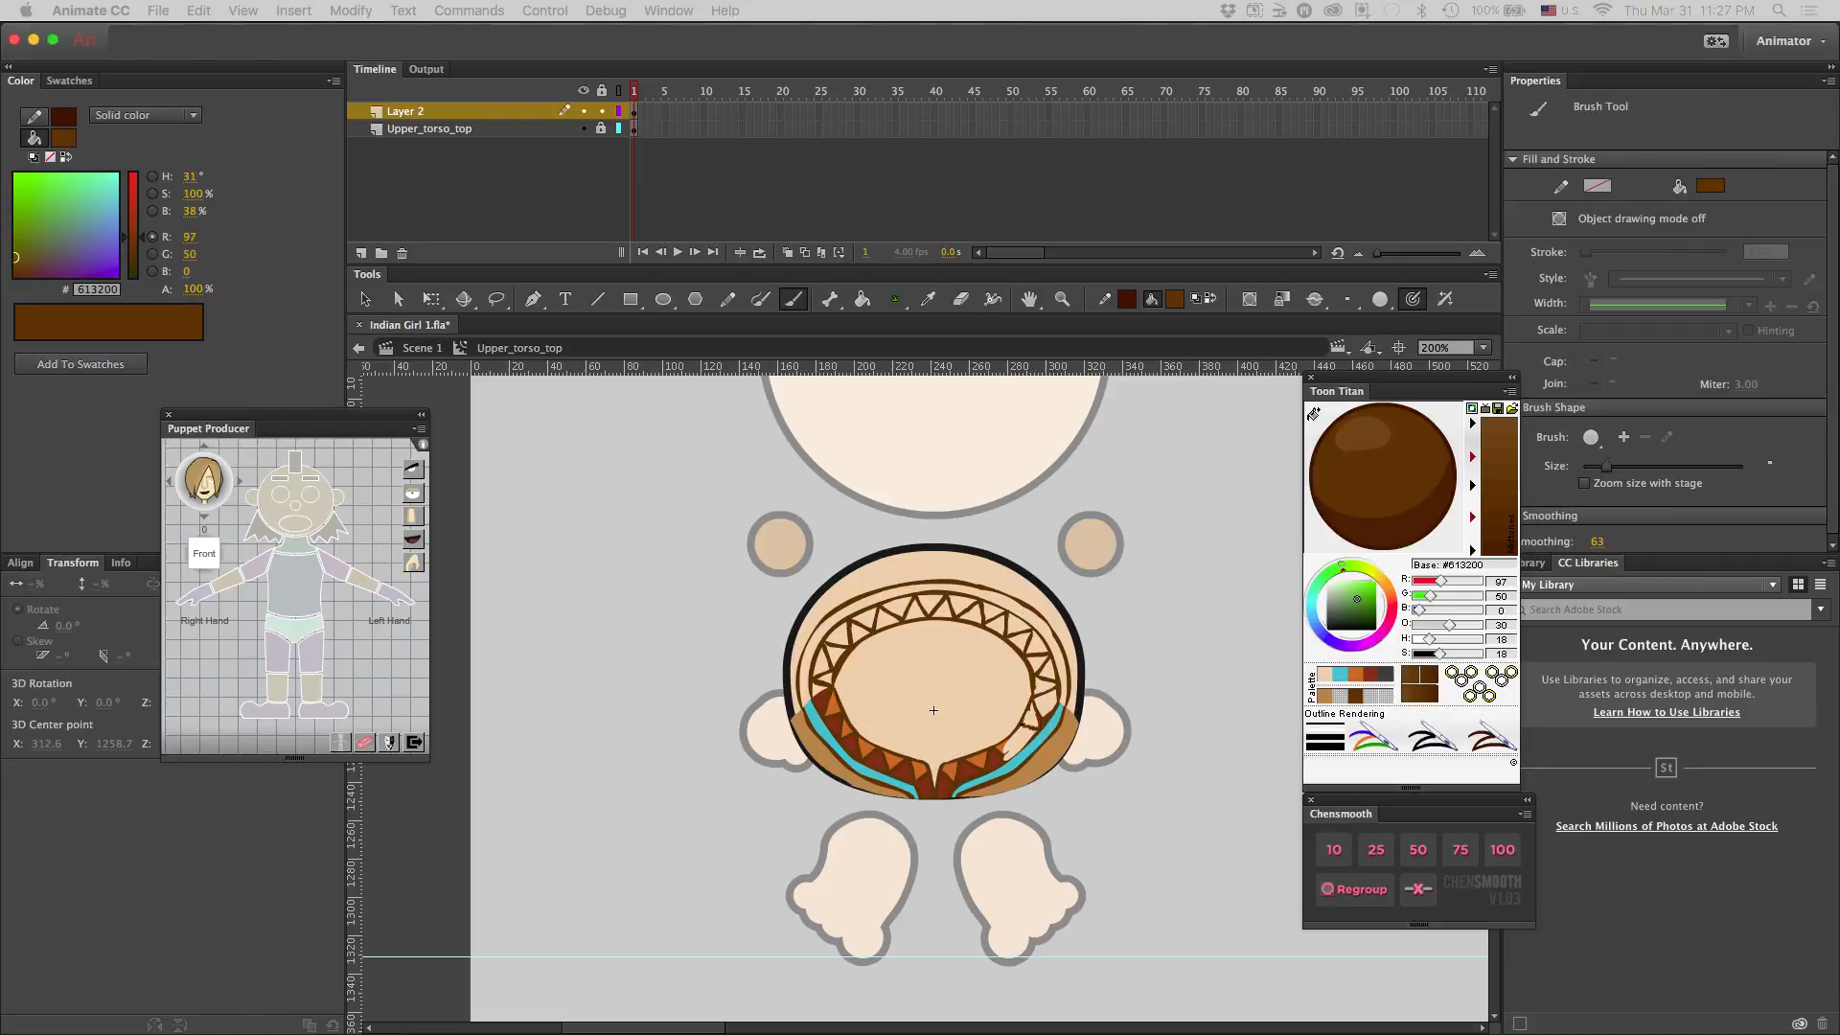
# - Clean up the brown triangle outlines where the new zigzag meets the pasted collar pattern
pyautogui.scroll(2, 937, 838)
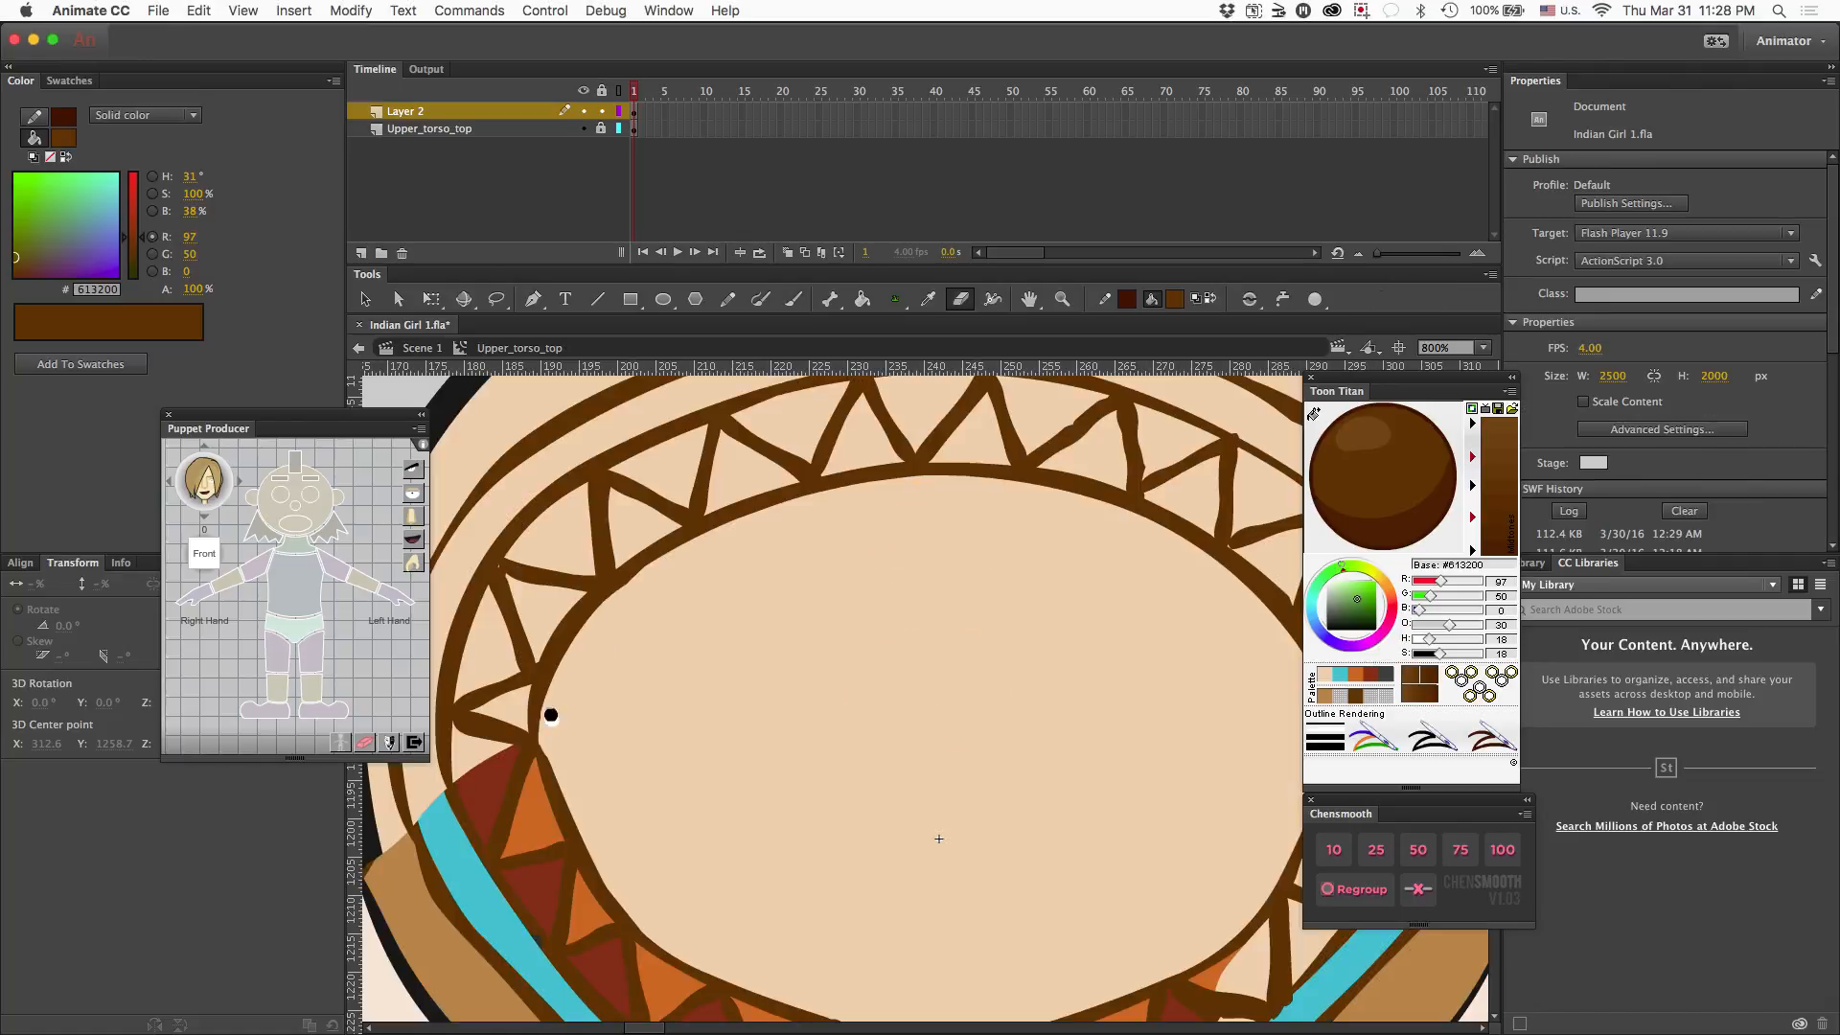
pyautogui.moveTo(940, 839); pyautogui.dragTo(712, 774)
pyautogui.moveTo(734, 968); pyautogui.dragTo(734, 839)
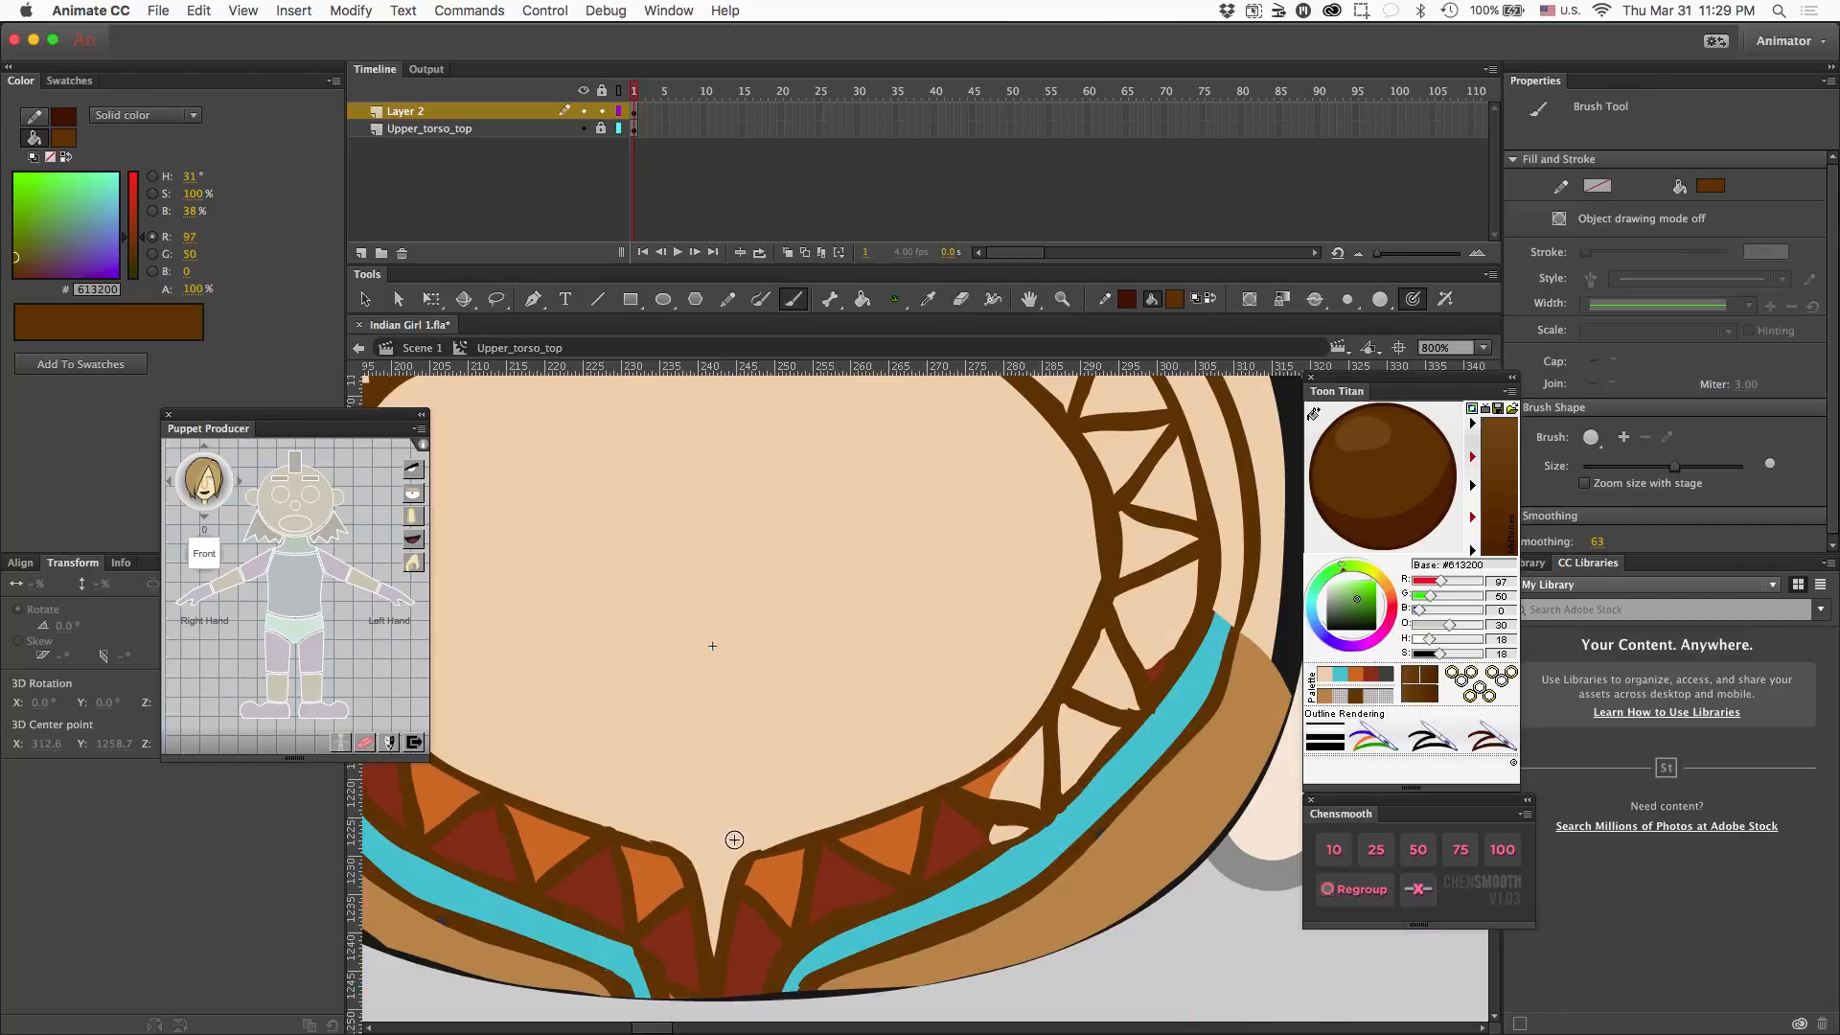
pyautogui.moveTo(993, 816); pyautogui.dragTo(1024, 837)
# - Fill the outward-facing triangles of the inner collar band with dark red #853014
pyautogui.click(1339, 674)
pyautogui.click(1371, 675)
pyautogui.press('k')
pyautogui.click(987, 814)
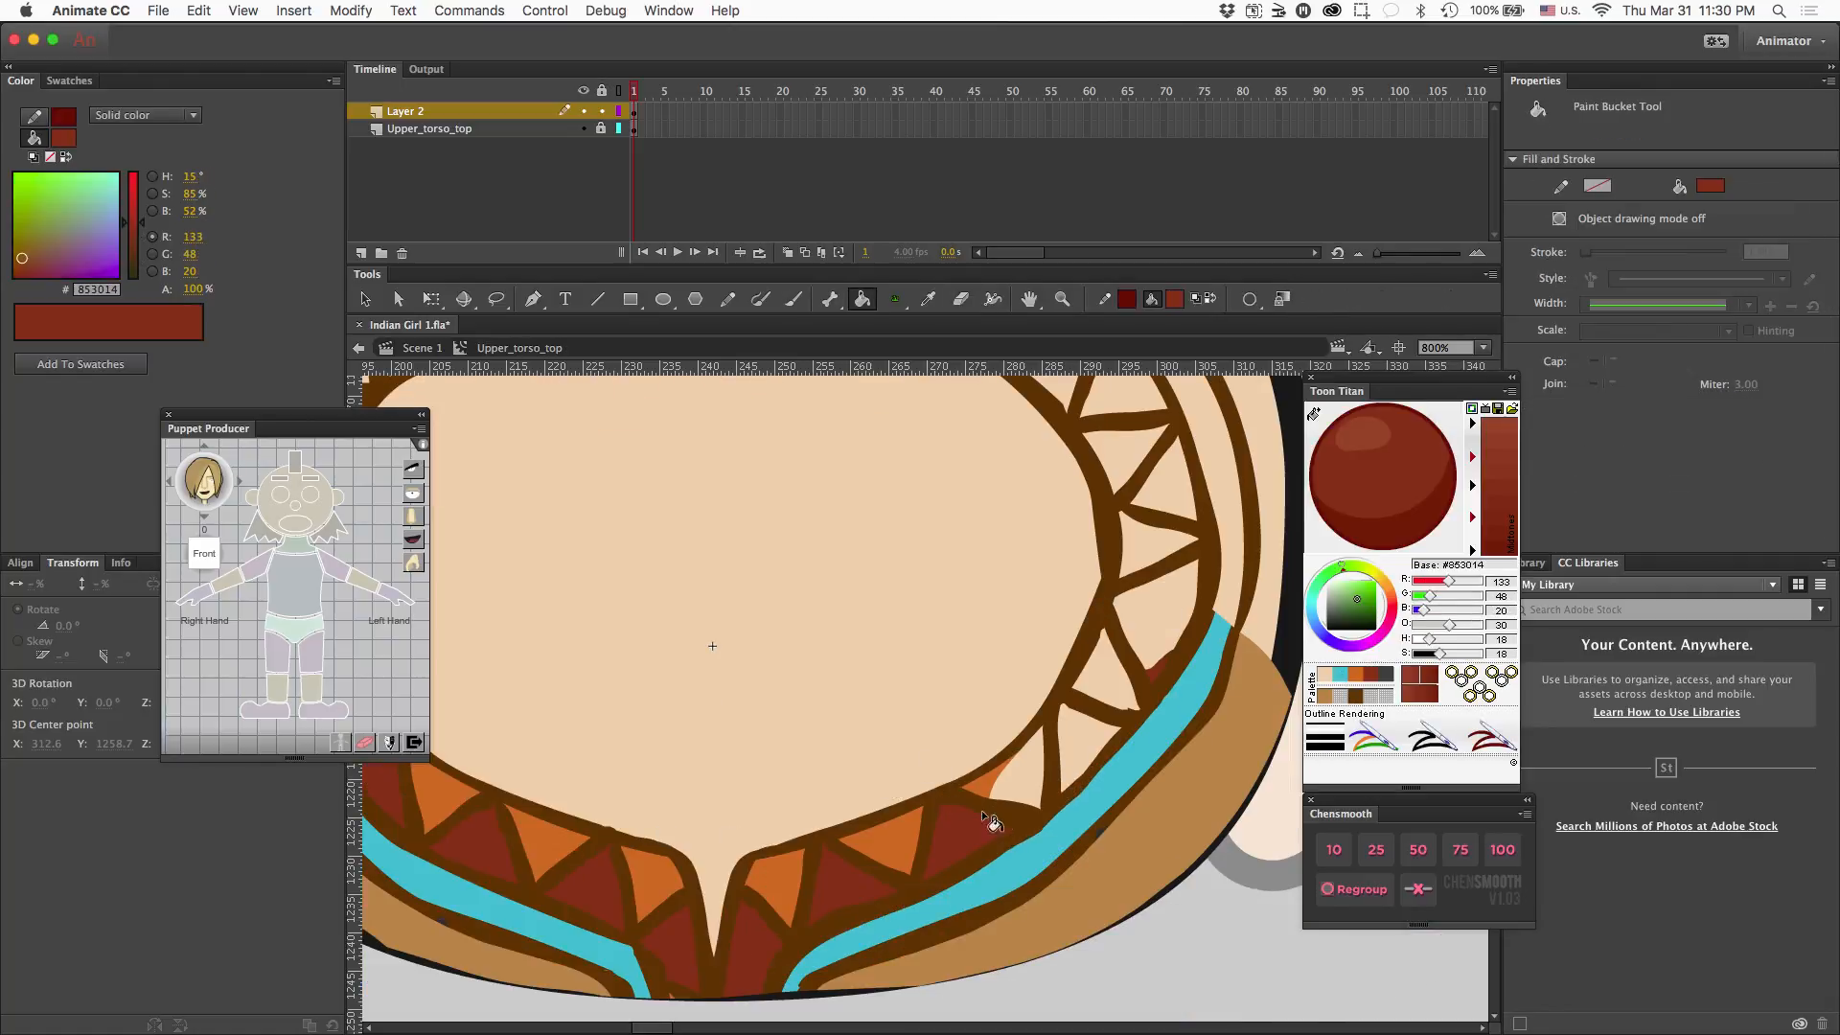
pyautogui.click(1081, 745)
pyautogui.moveTo(1016, 575); pyautogui.dragTo(1126, 767)
pyautogui.click(544, 472)
pyautogui.moveTo(526, 510); pyautogui.dragTo(751, 510)
# - Fill the remaining triangles of the inner collar band with orange #D1691F
pyautogui.click(1355, 675)
pyautogui.click(784, 485)
pyautogui.press('super+z')
pyautogui.press('b')
pyautogui.click(1355, 675)
pyautogui.press('k')
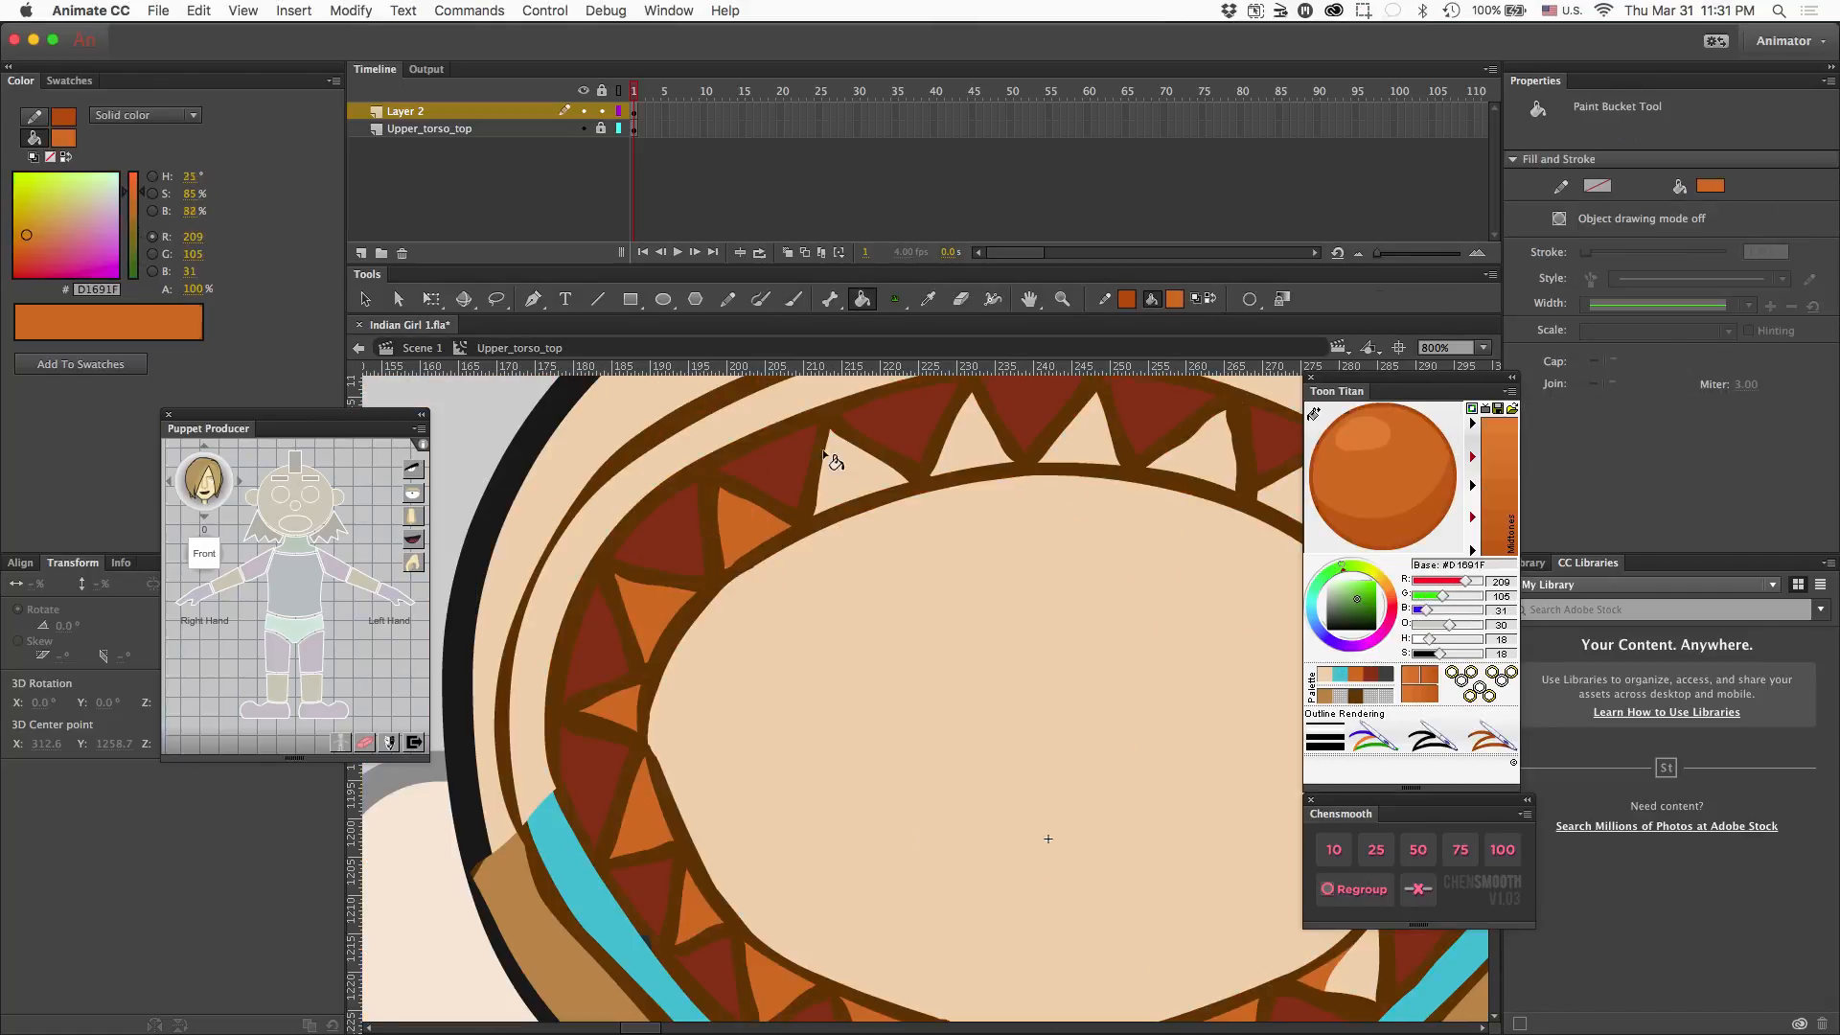
pyautogui.moveTo(1198, 767); pyautogui.dragTo(632, 638)
# - Fill the narrow band around the triangles with teal #1FC1D0 and brush over its seams with the pasted collar
pyautogui.press('b')
pyautogui.click(1339, 674)
pyautogui.press('k')
pyautogui.click(997, 536)
pyautogui.moveTo(498, 725); pyautogui.dragTo(1170, 658)
pyautogui.moveTo(1051, 657); pyautogui.dragTo(937, 595)
pyautogui.press('b')
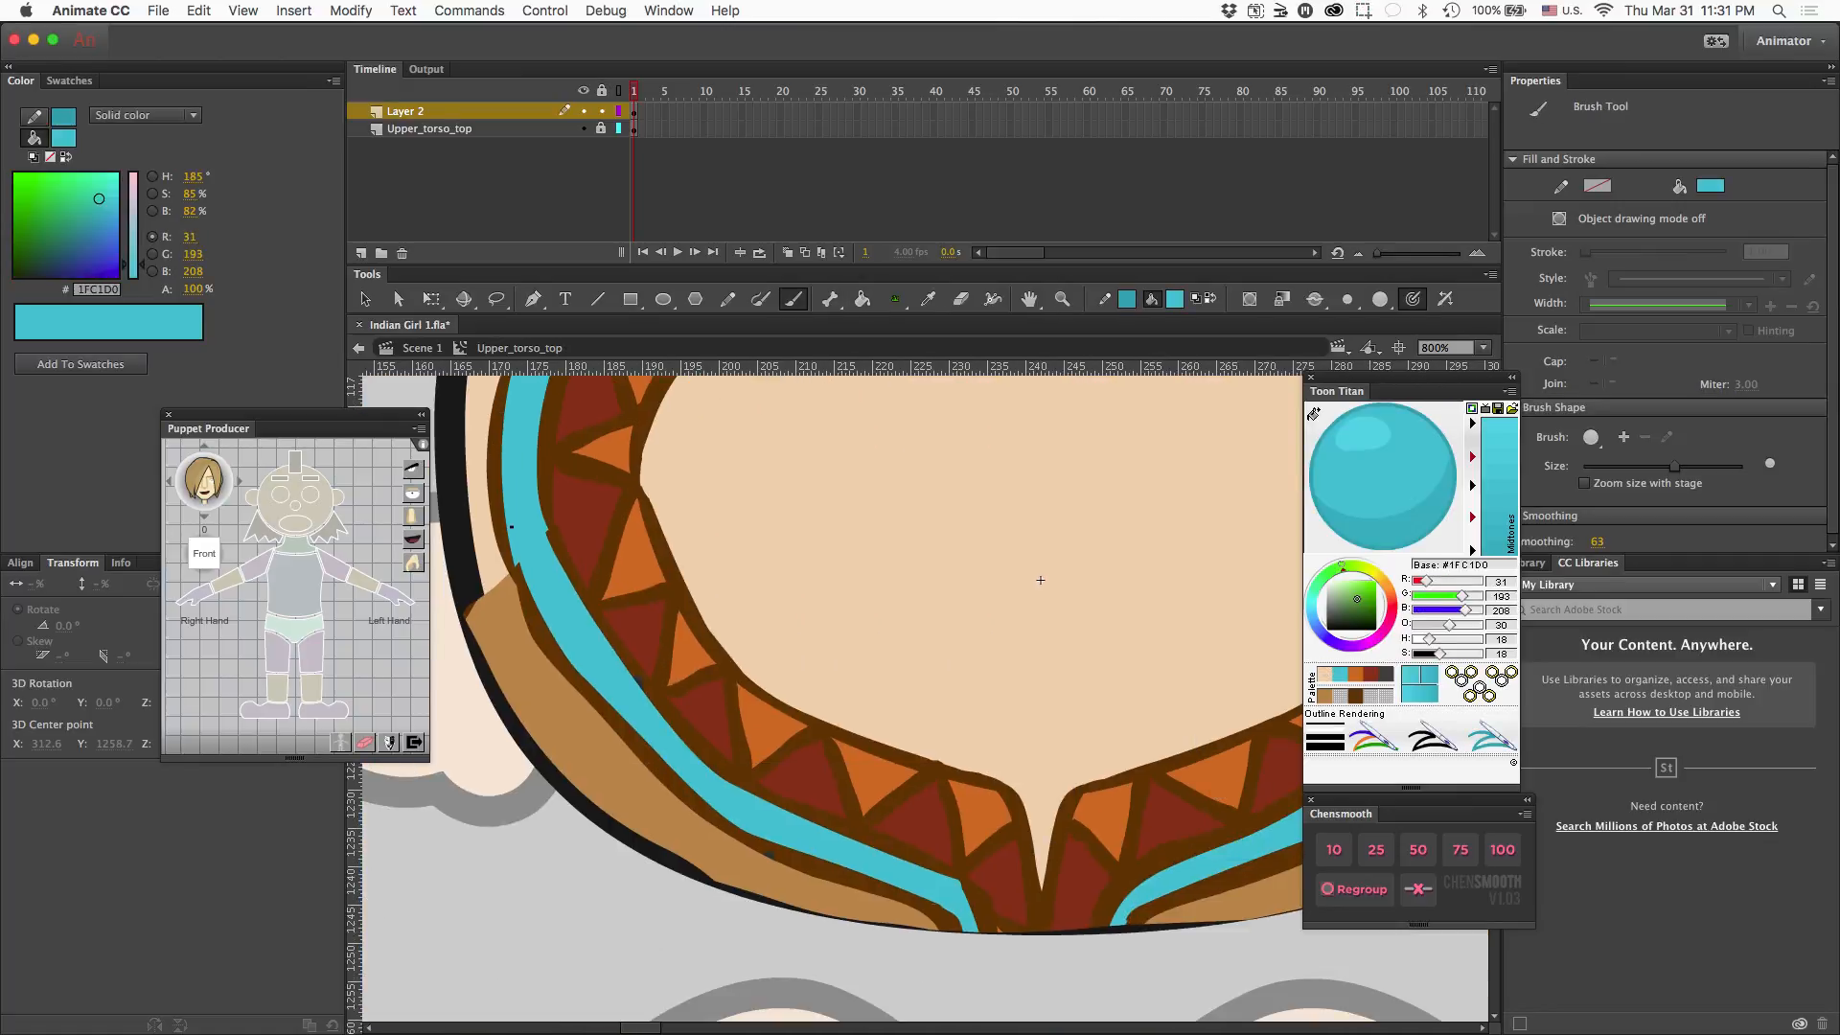
pyautogui.moveTo(1197, 575); pyautogui.dragTo(520, 575)
pyautogui.moveTo(876, 518); pyautogui.dragTo(760, 776)
pyautogui.moveTo(745, 586); pyautogui.dragTo(727, 522)
pyautogui.moveTo(464, 388); pyautogui.dragTo(907, 612)
# - Redraw the teal band's edges in brown #613200 with a smaller brush and touch the band up with teal
pyautogui.press('super+minus')
pyautogui.moveTo(606, 709); pyautogui.dragTo(770, 650)
pyautogui.click(1355, 695)
pyautogui.moveTo(1674, 466); pyautogui.dragTo(1651, 466)
pyautogui.moveTo(592, 720)
pyautogui.mouseDown()
pyautogui.moveTo(542, 791)
pyautogui.moveTo(623, 693)
pyautogui.mouseUp()
pyautogui.moveTo(698, 650)
pyautogui.mouseDown()
pyautogui.moveTo(900, 639)
pyautogui.moveTo(985, 673)
pyautogui.mouseUp()
pyautogui.moveTo(1021, 707); pyautogui.dragTo(1081, 905)
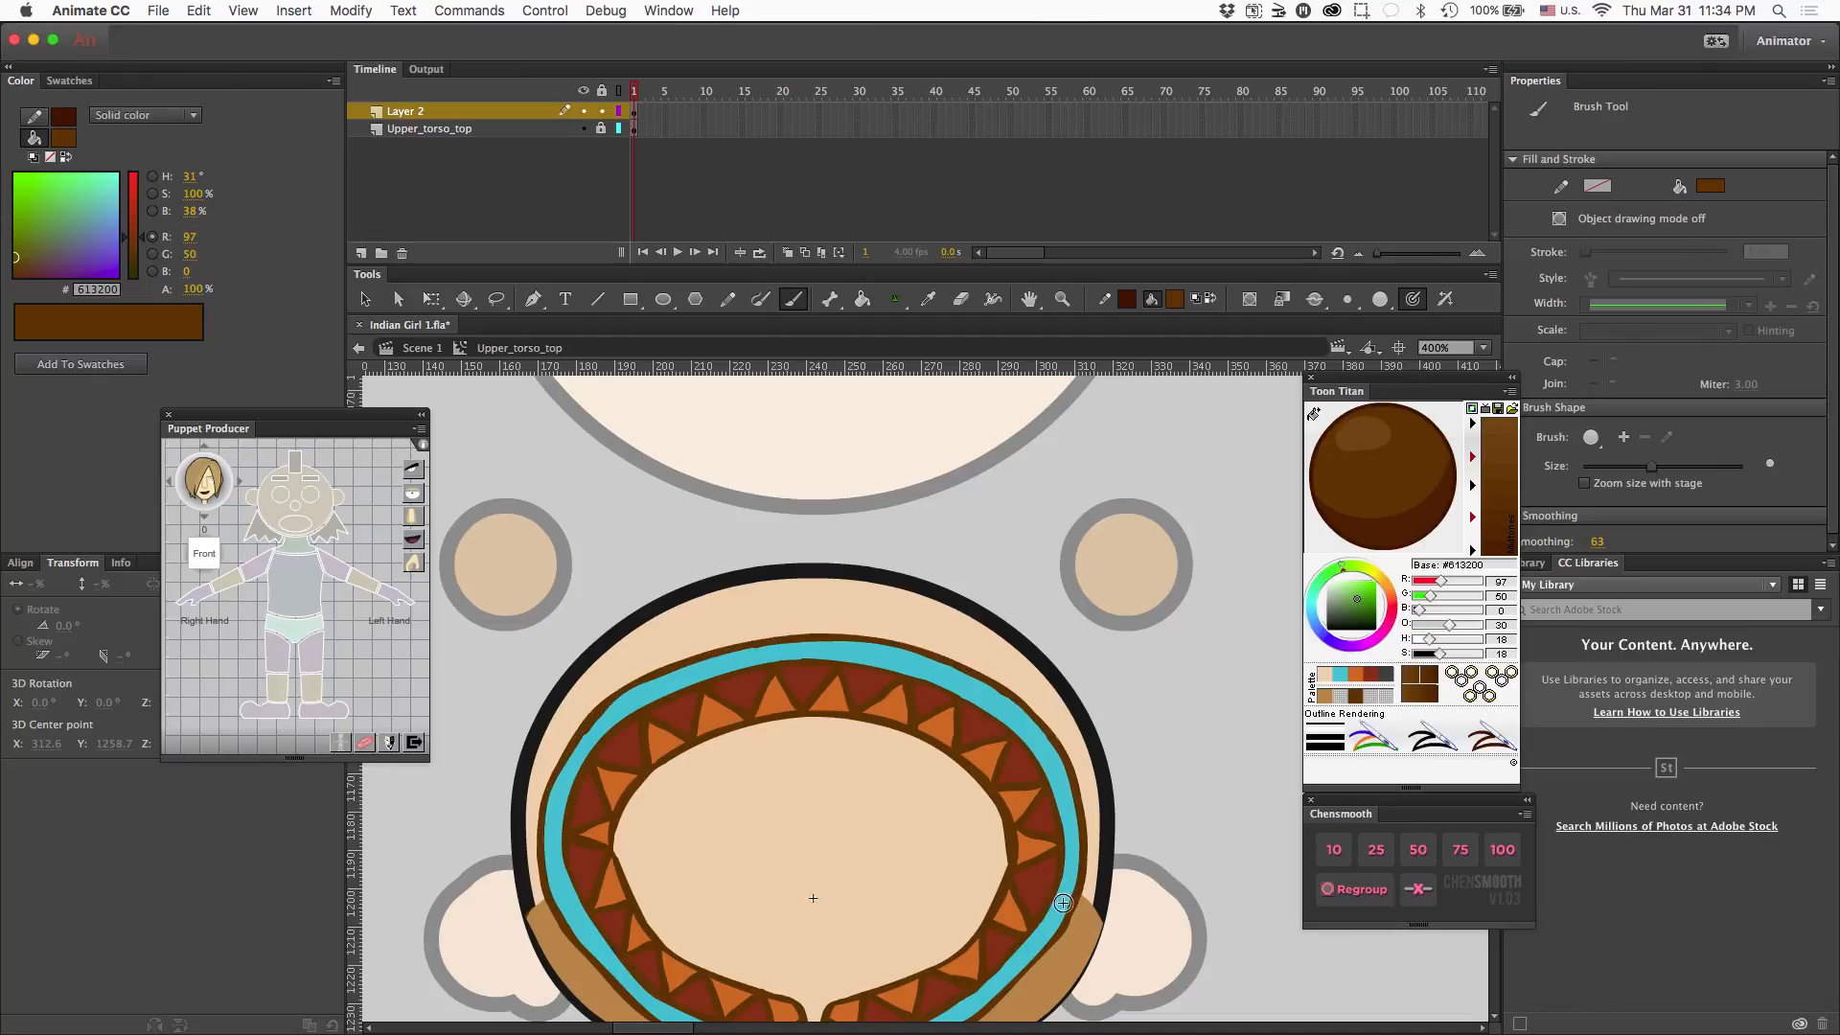
pyautogui.click(1339, 675)
pyautogui.press('super+minus')
pyautogui.moveTo(611, 710)
pyautogui.mouseDown()
pyautogui.moveTo(685, 634)
pyautogui.moveTo(674, 599)
pyautogui.moveTo(701, 551)
pyautogui.moveTo(860, 511)
pyautogui.moveTo(963, 690)
pyautogui.mouseUp()
# - Brush the torso's outer outline in brown #613200 and fill the area outside the teal band with tan #BC8348
pyautogui.click(1324, 695)
pyautogui.press('k')
pyautogui.click(1354, 696)
pyautogui.press('b')
pyautogui.moveTo(671, 661)
pyautogui.mouseDown()
pyautogui.moveTo(685, 709)
pyautogui.moveTo(866, 743)
pyautogui.moveTo(959, 695)
pyautogui.mouseUp()
pyautogui.moveTo(785, 752); pyautogui.dragTo(958, 700)
pyautogui.press('e')
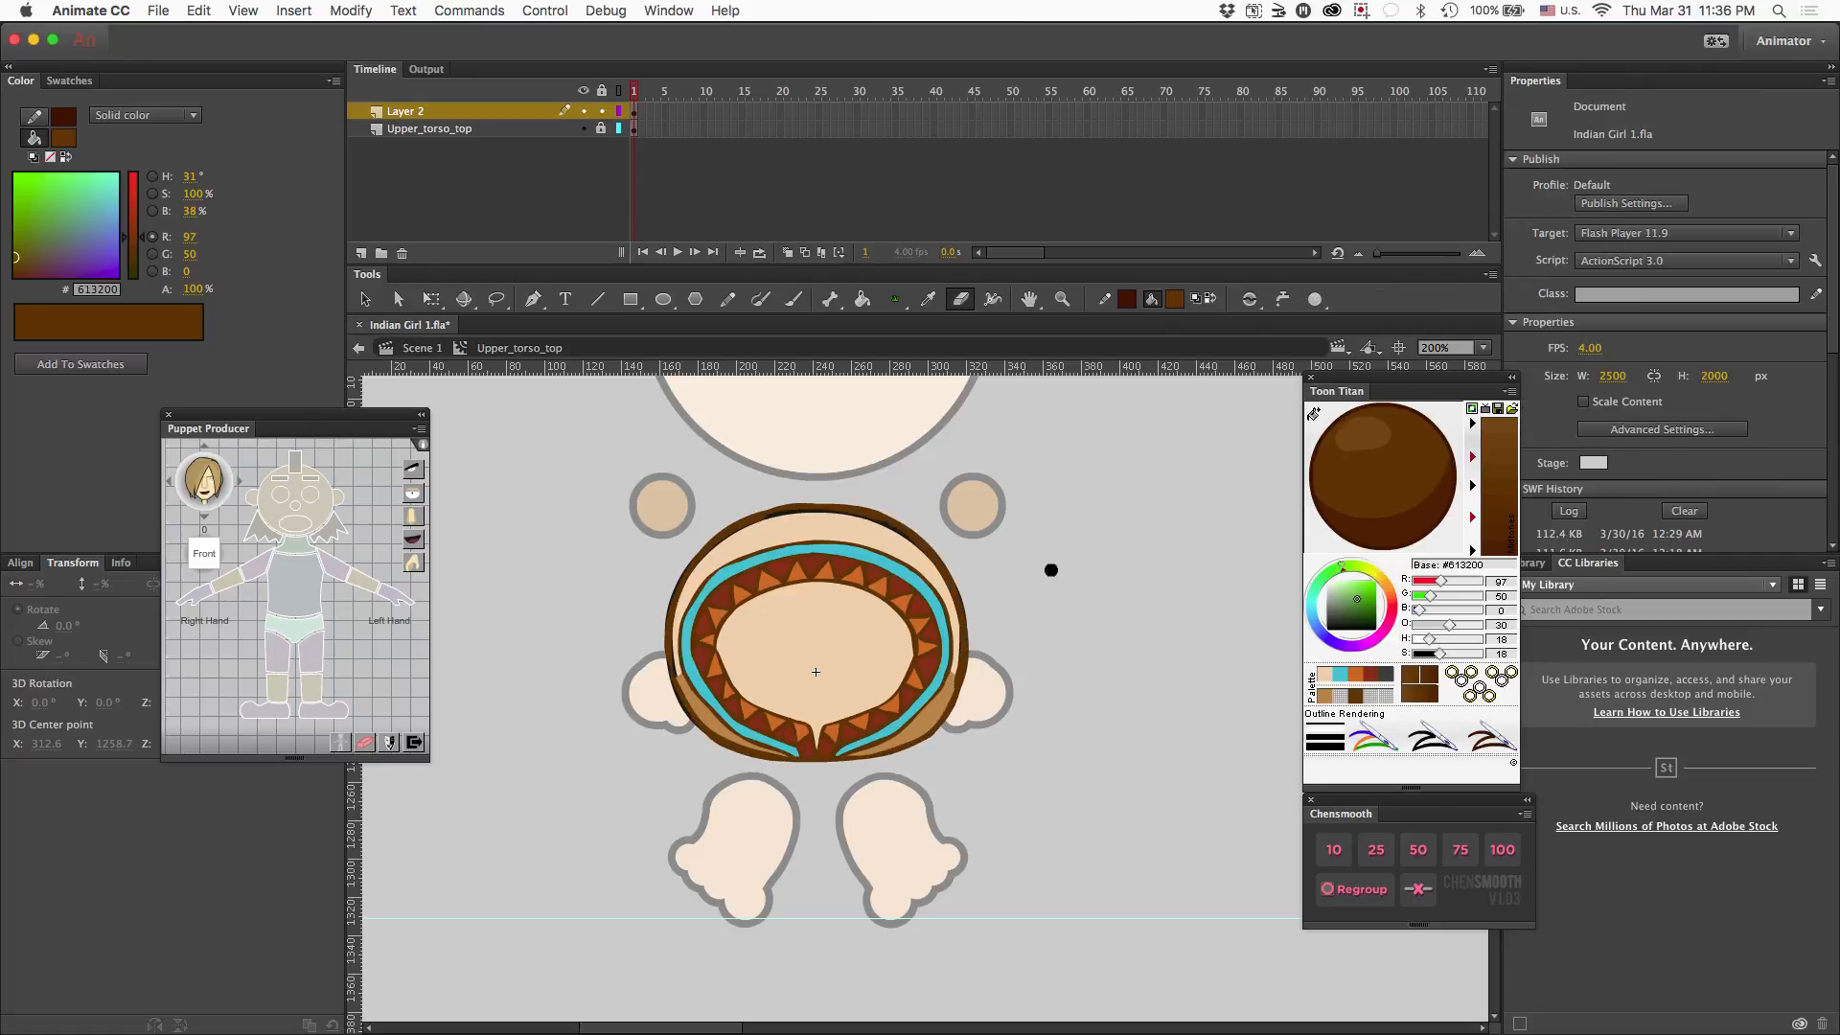
pyautogui.scroll(-2, 1051, 570)
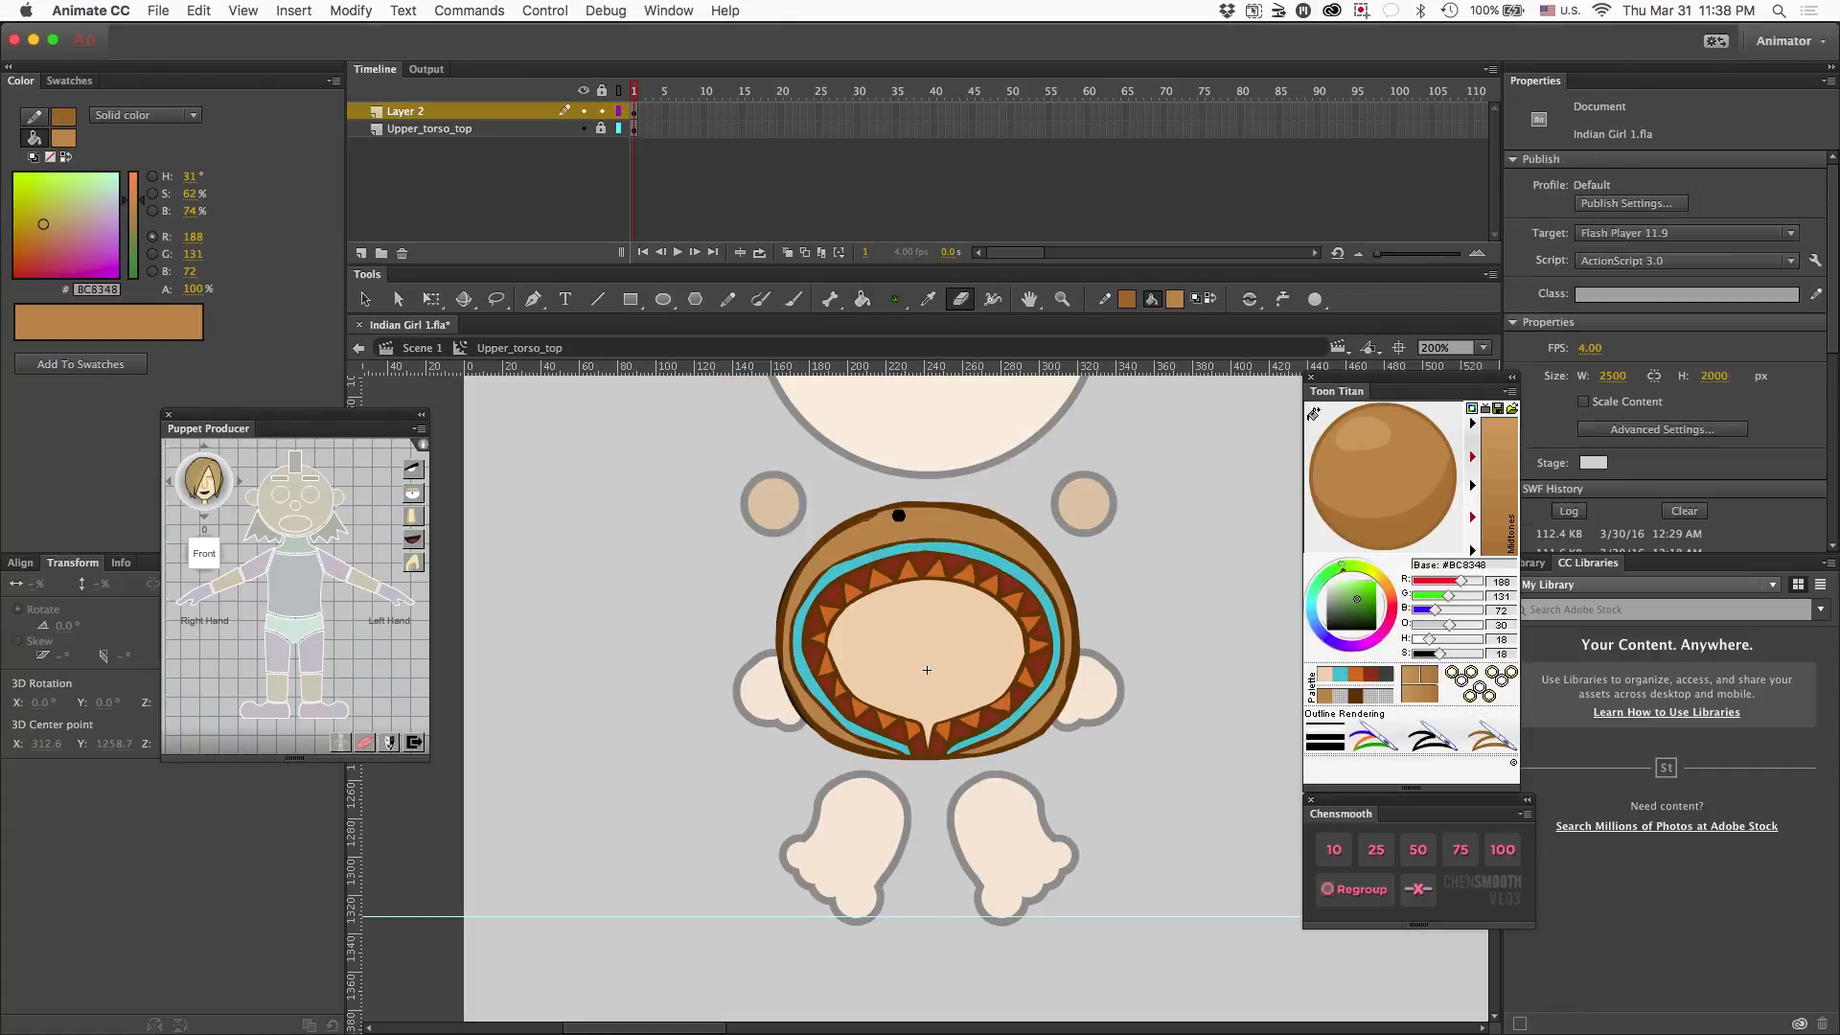
# - Brush over the torso's outer outline on its right side in brown #613200 and return to the main scene
pyautogui.press('b')
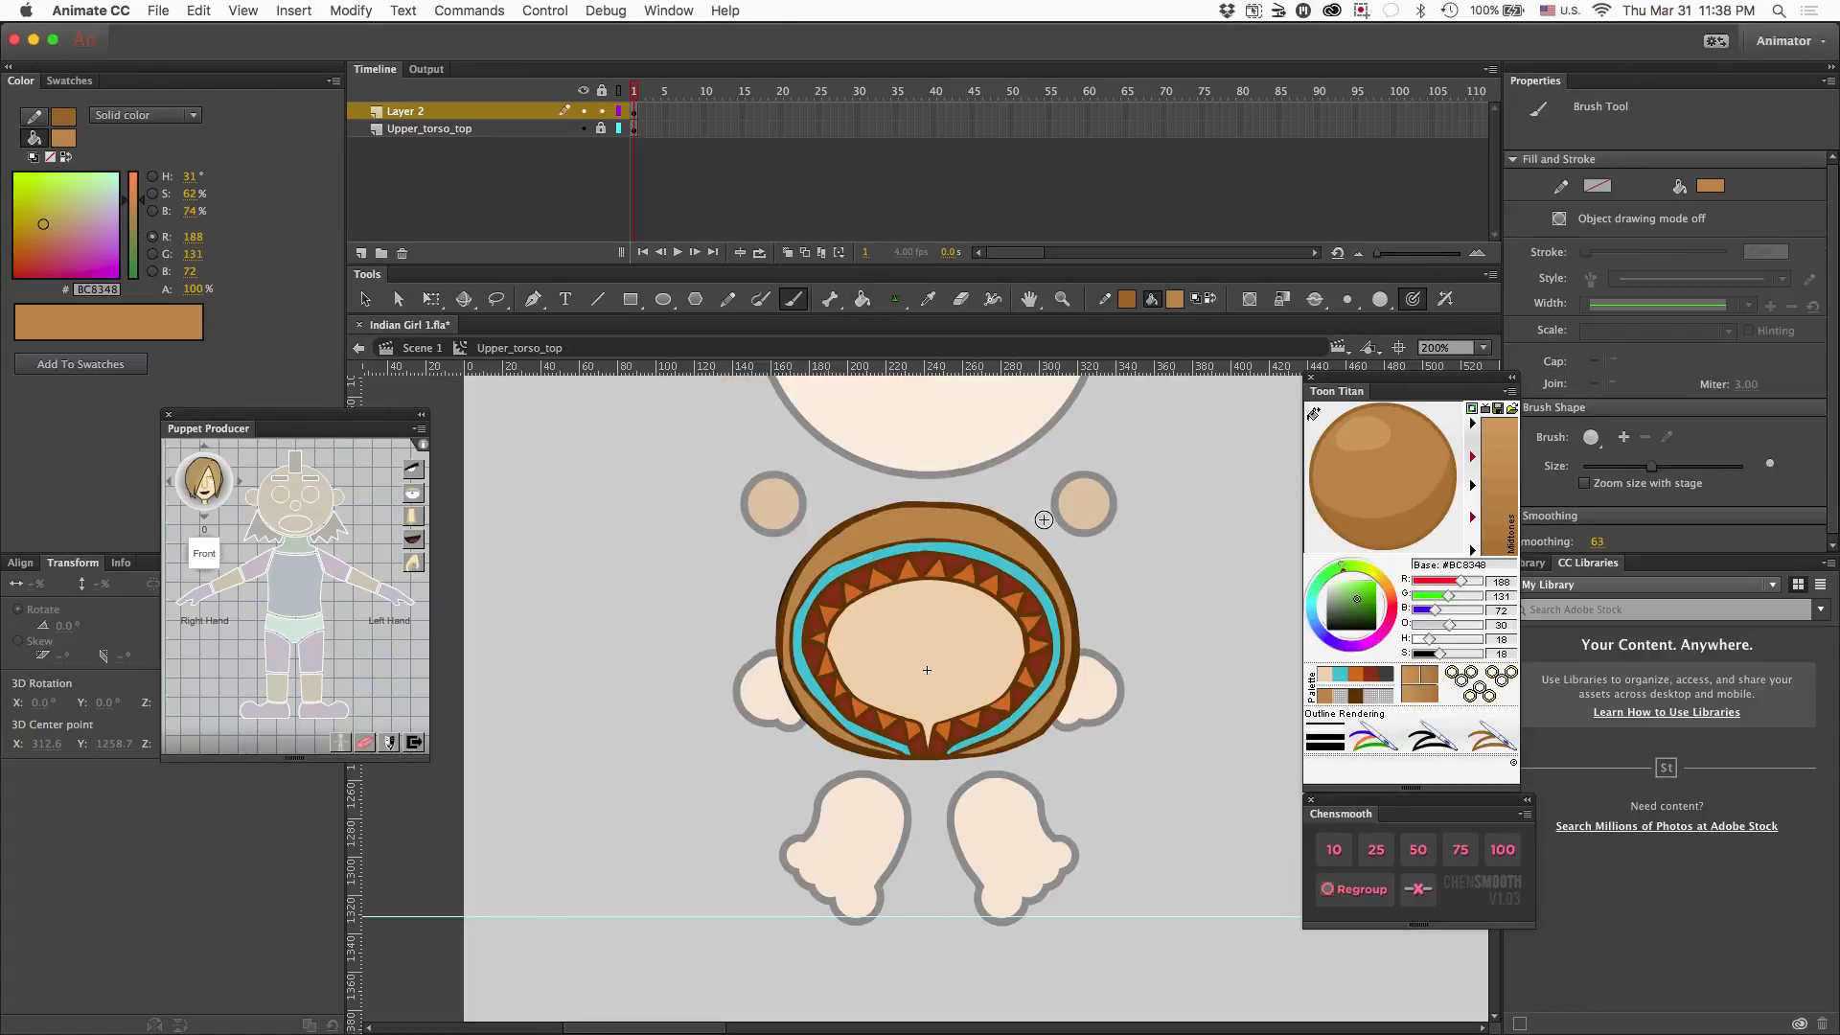
pyautogui.click(1355, 696)
pyautogui.moveTo(1067, 688); pyautogui.dragTo(1076, 613)
pyautogui.press('super+minus')
pyautogui.press('v')
pyautogui.doubleClick(696, 844)
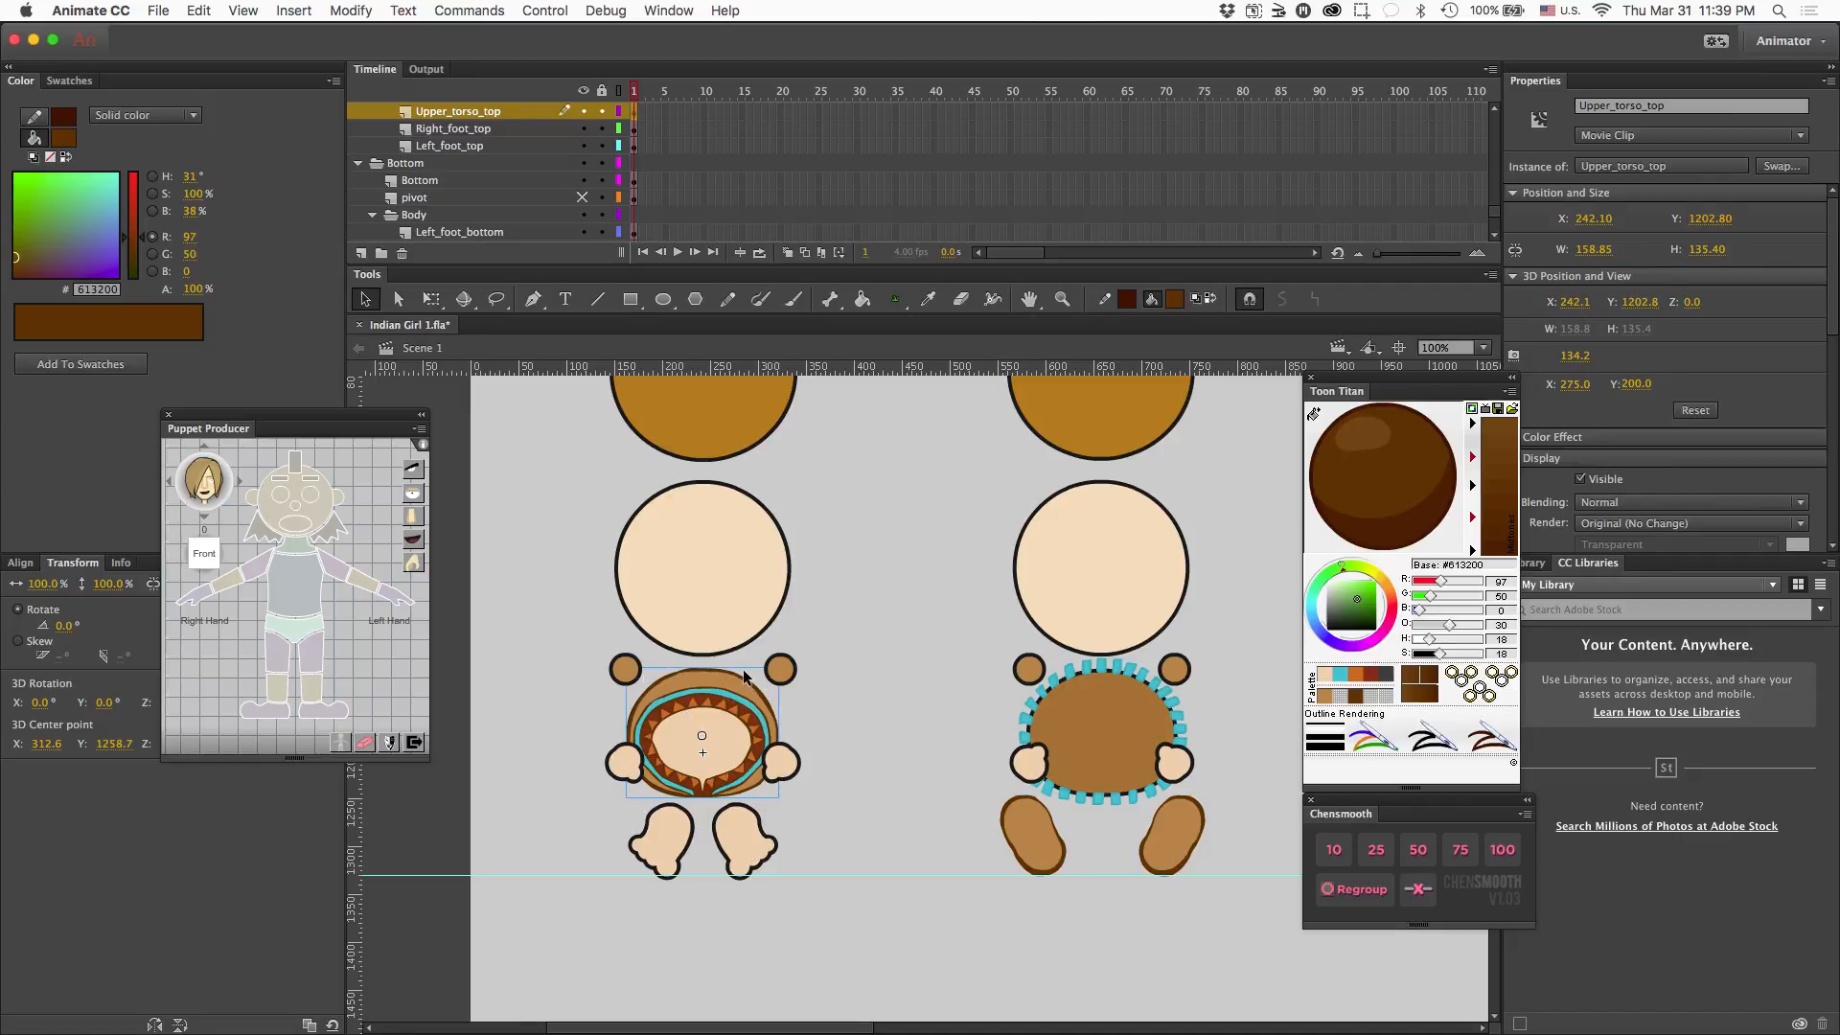
# - Paste the brown shoe sole onto a new layer in the Top view's Right_foot_top symbol and fit it over the foot
pyautogui.scroll(15, 859, 604)
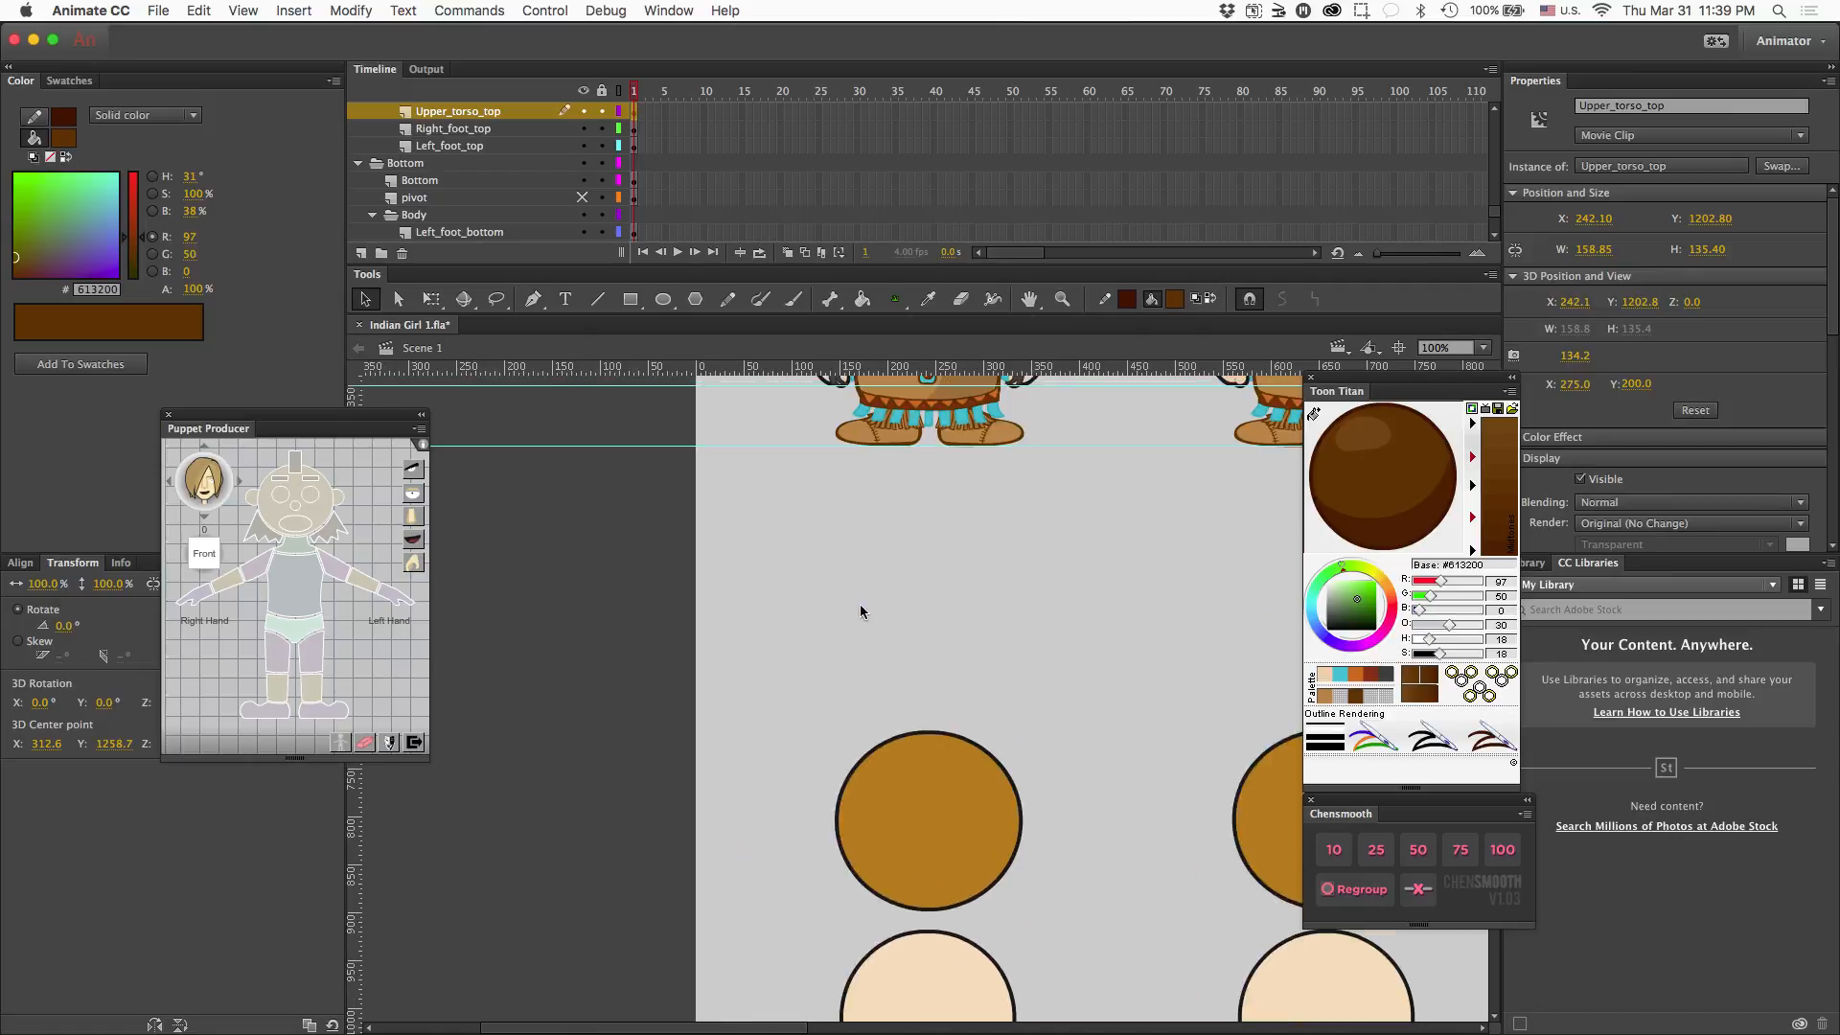
pyautogui.hscroll(4, 1121, 517)
pyautogui.hscroll(-5, 1121, 518)
pyautogui.scroll(-13, 833, 628)
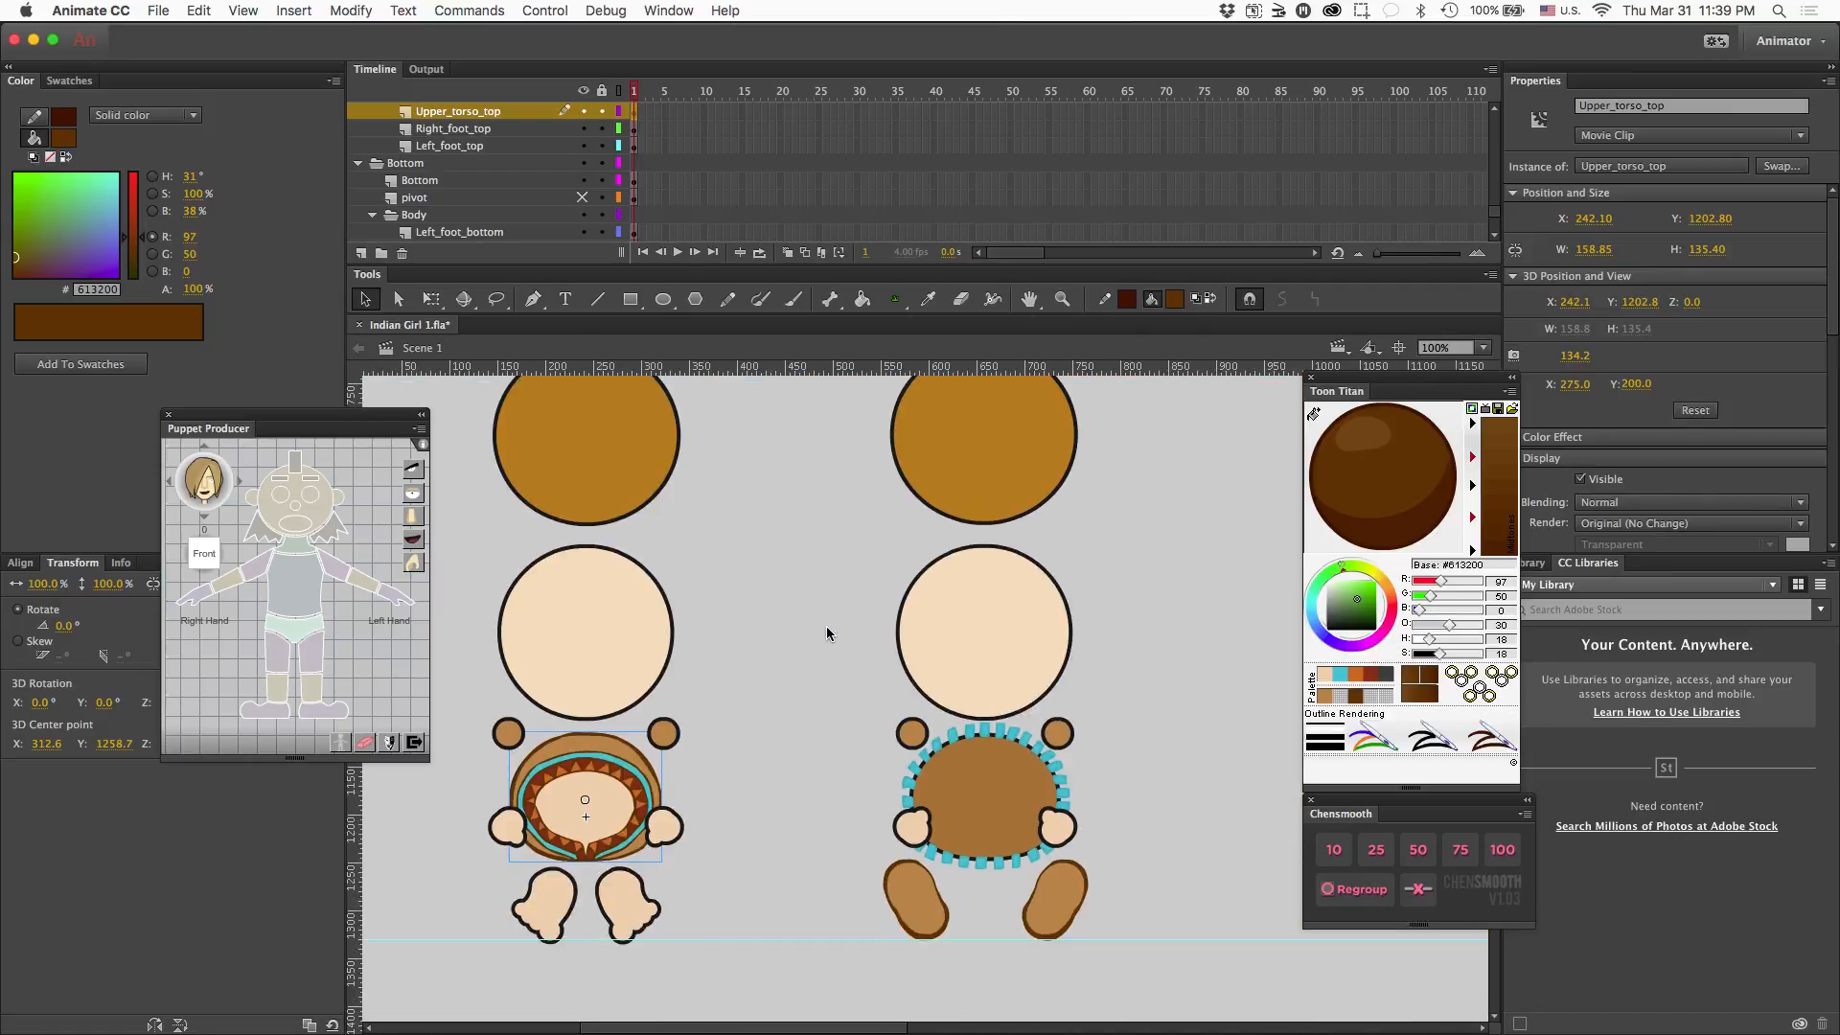
pyautogui.doubleClick(561, 904)
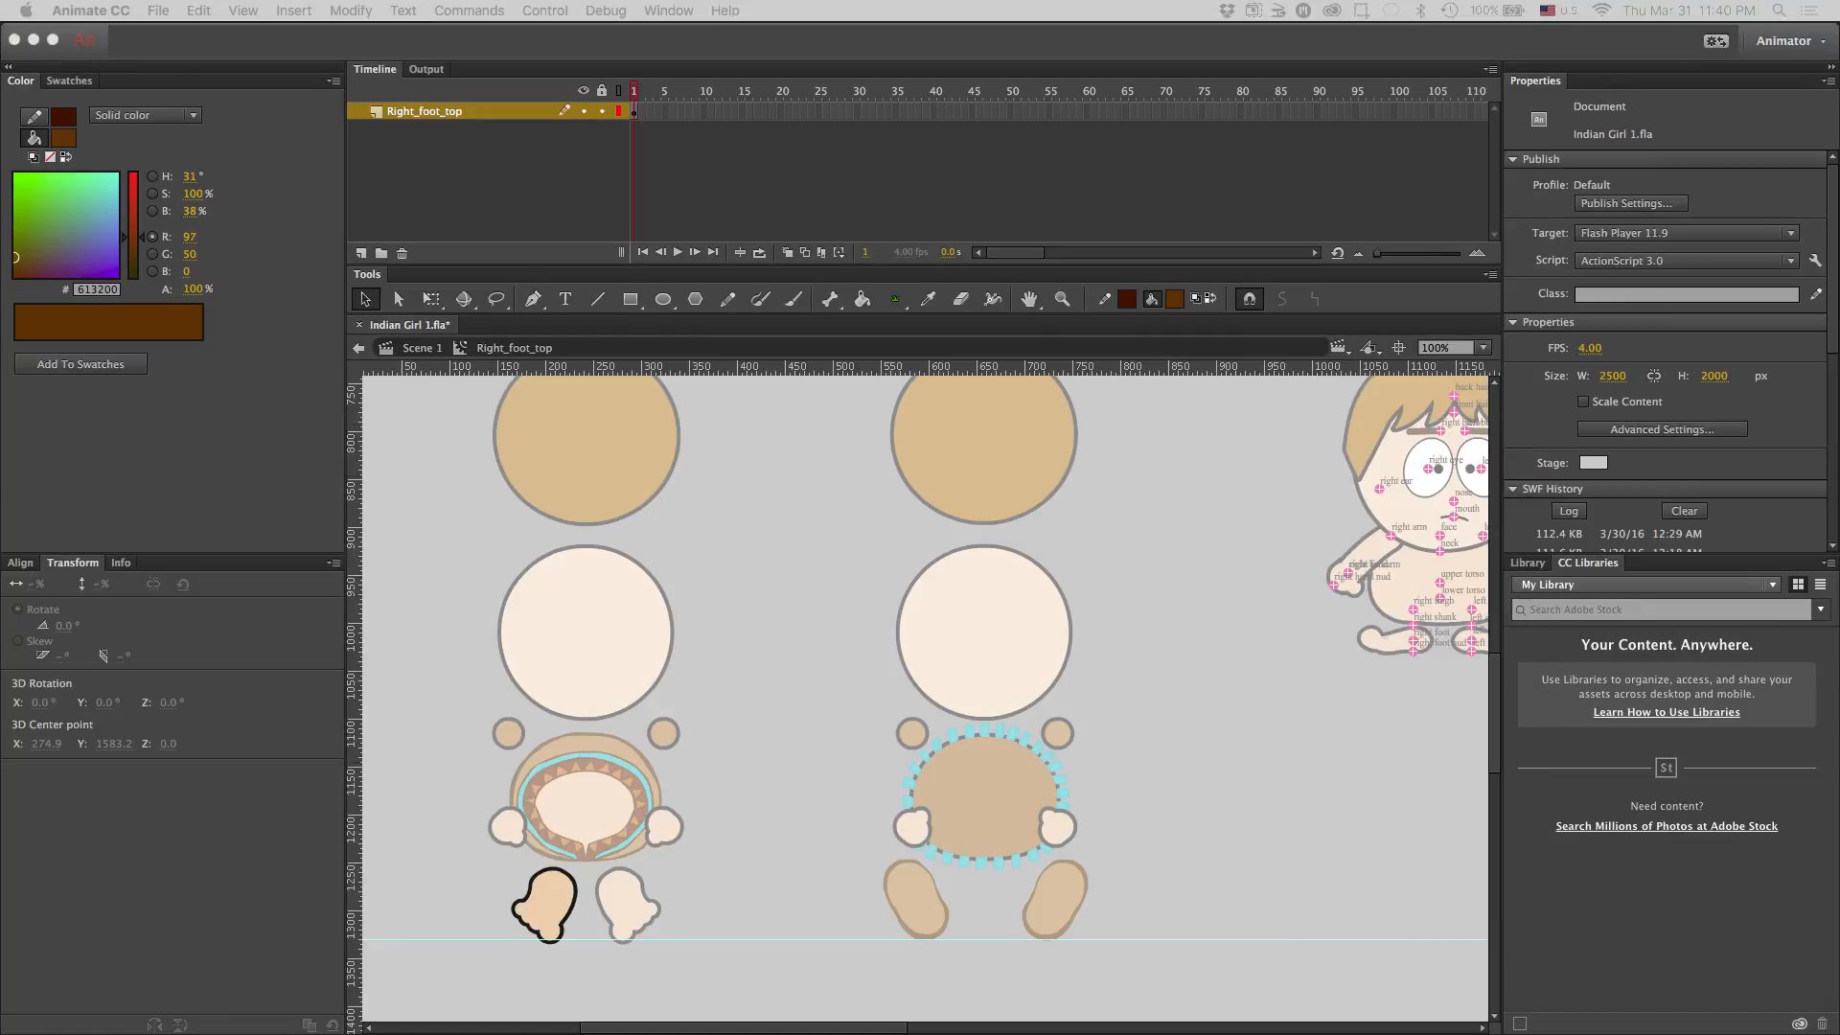
pyautogui.scroll(15, 652, 649)
pyautogui.scroll(-15, 652, 649)
pyautogui.click(548, 829)
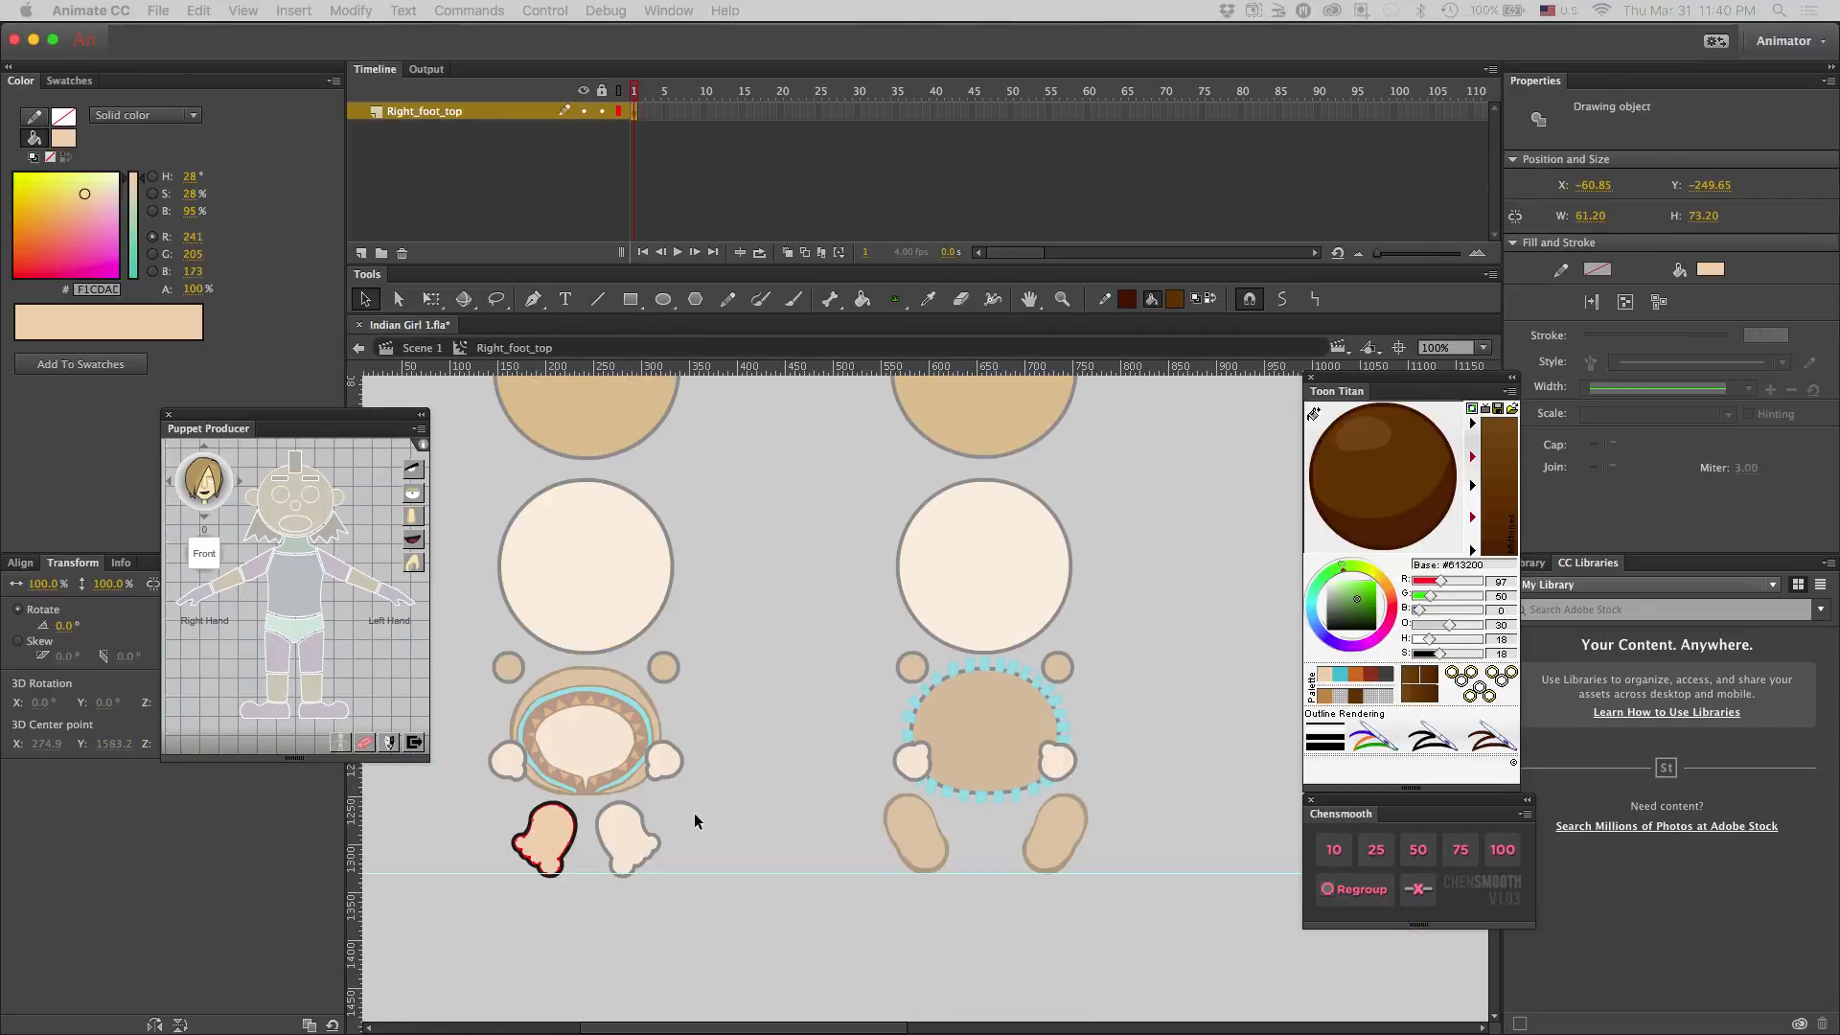
pyautogui.click(362, 253)
pyautogui.press('super+v')
pyautogui.moveTo(931, 705); pyautogui.dragTo(552, 832)
pyautogui.press('q')
pyautogui.click(826, 699)
pyautogui.click(634, 113)
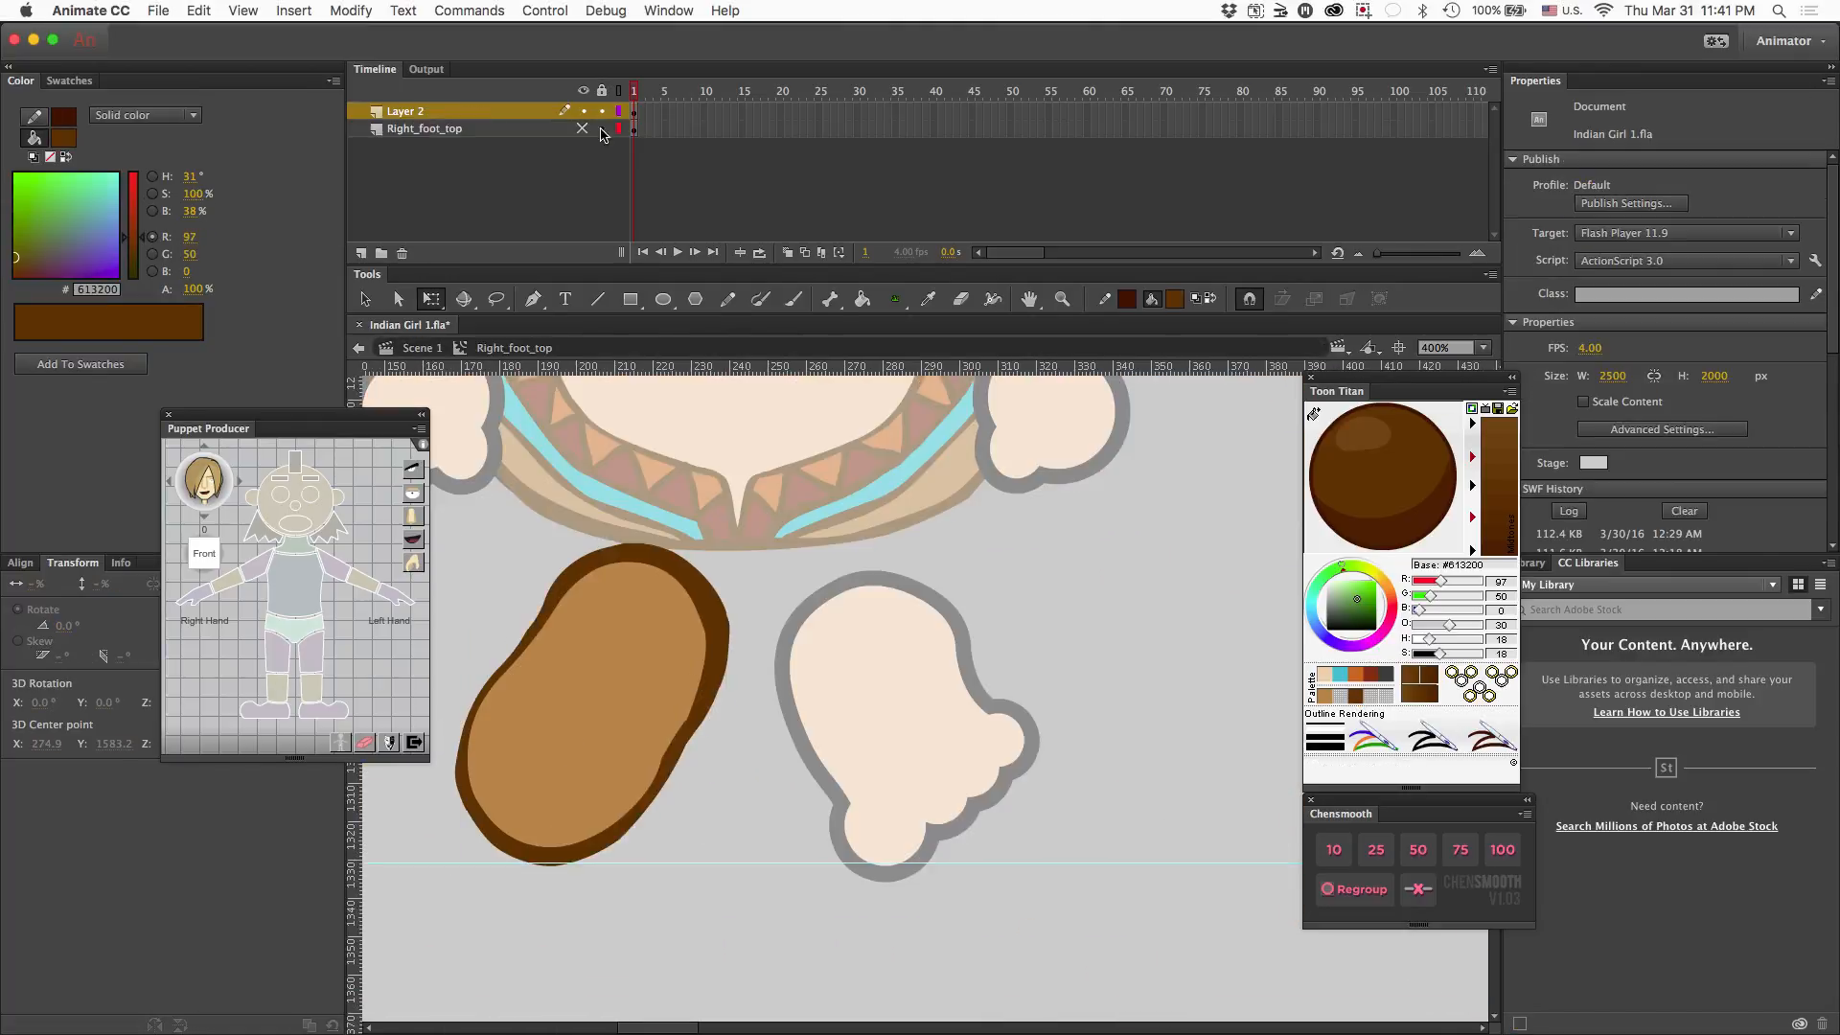
# - Brush an oval ankle opening and curved toe stitching onto the right shoe in brown #613200
pyautogui.moveTo(620, 617)
pyautogui.mouseDown()
pyautogui.moveTo(603, 619)
pyautogui.moveTo(755, 590)
pyautogui.moveTo(842, 676)
pyautogui.moveTo(835, 646)
pyautogui.mouseUp()
pyautogui.hscroll(-5, 533, 649)
pyautogui.scroll(-3, 533, 649)
# - On a new layer, brush a ring around the ankle opening and a fringe of strands around it in brown #613200
pyautogui.click(361, 253)
pyautogui.moveTo(855, 437)
pyautogui.mouseDown()
pyautogui.moveTo(810, 447)
pyautogui.moveTo(766, 575)
pyautogui.mouseUp()
pyautogui.moveTo(738, 496)
pyautogui.mouseDown()
pyautogui.moveTo(767, 469)
pyautogui.moveTo(762, 586)
pyautogui.moveTo(781, 604)
pyautogui.moveTo(869, 606)
pyautogui.mouseUp()
pyautogui.moveTo(886, 553); pyautogui.dragTo(895, 594)
pyautogui.moveTo(892, 522); pyautogui.dragTo(906, 575)
pyautogui.moveTo(911, 522); pyautogui.dragTo(918, 558)
pyautogui.moveTo(908, 486)
pyautogui.mouseDown()
pyautogui.moveTo(922, 518)
pyautogui.moveTo(915, 479)
pyautogui.mouseUp()
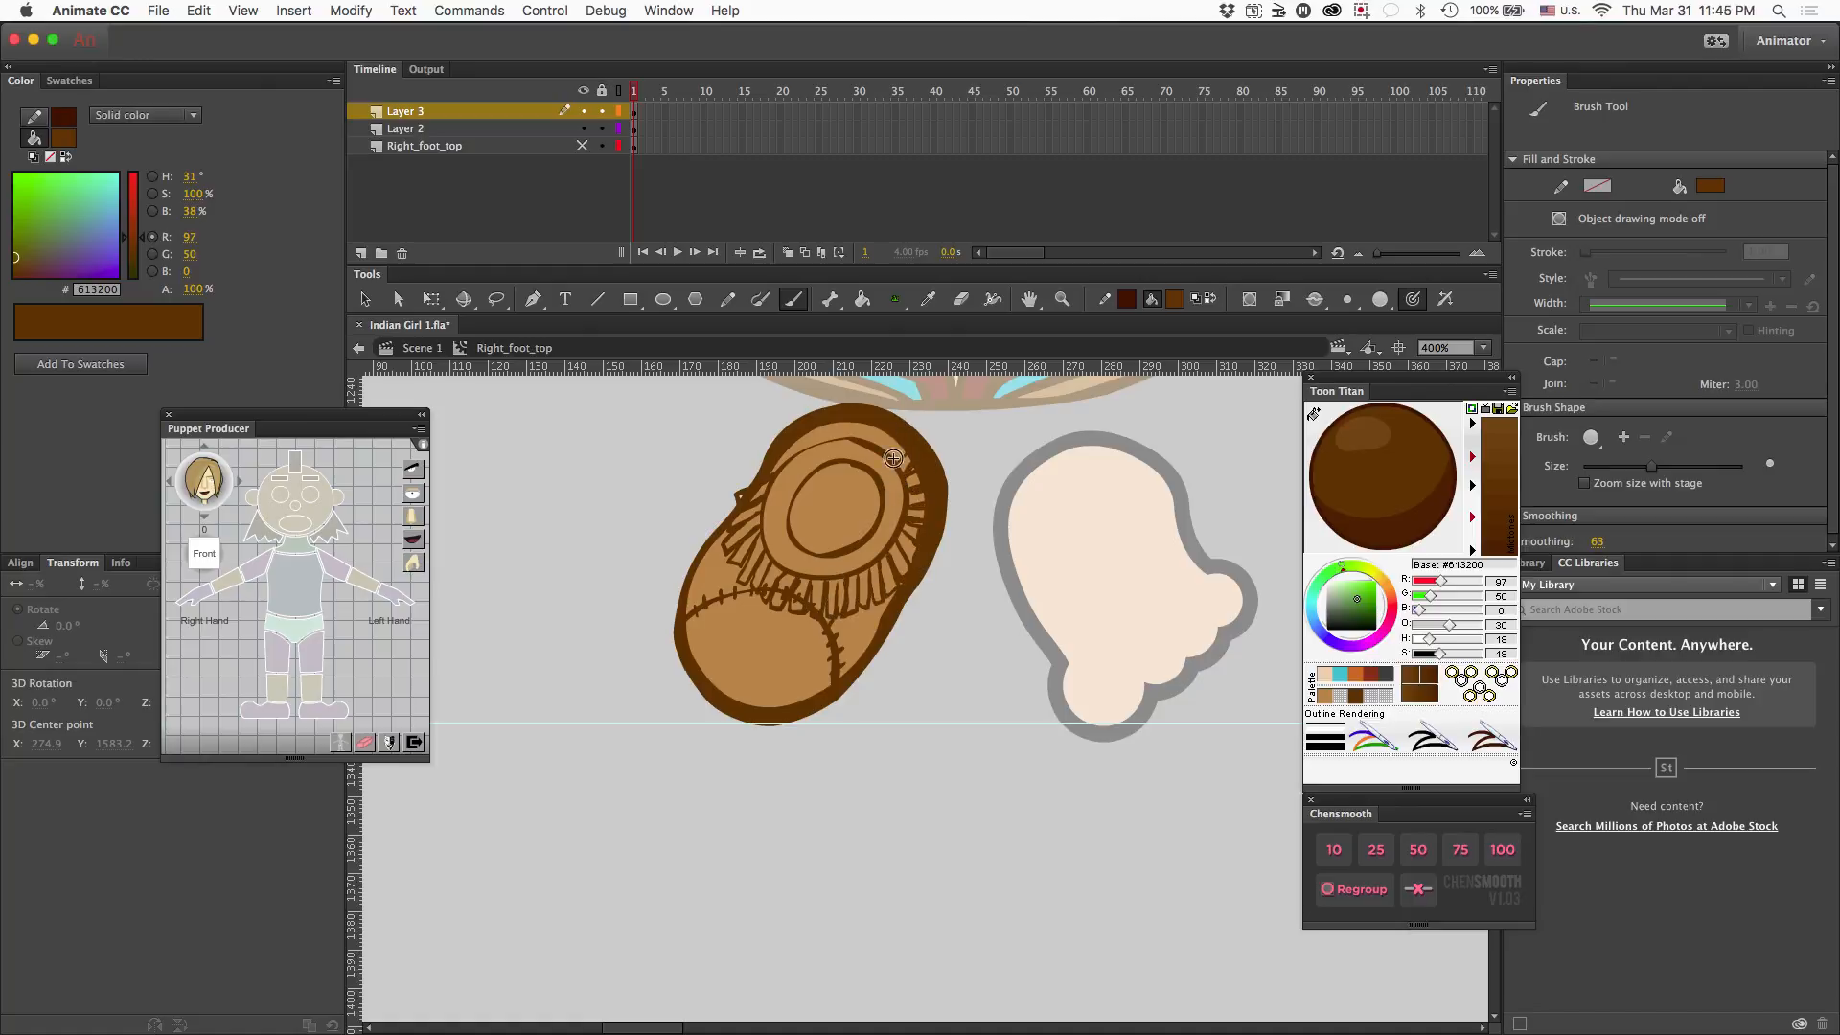
pyautogui.moveTo(749, 487); pyautogui.dragTo(757, 450)
pyautogui.moveTo(764, 462); pyautogui.dragTo(788, 423)
pyautogui.moveTo(795, 460); pyautogui.dragTo(826, 419)
pyautogui.click(841, 417)
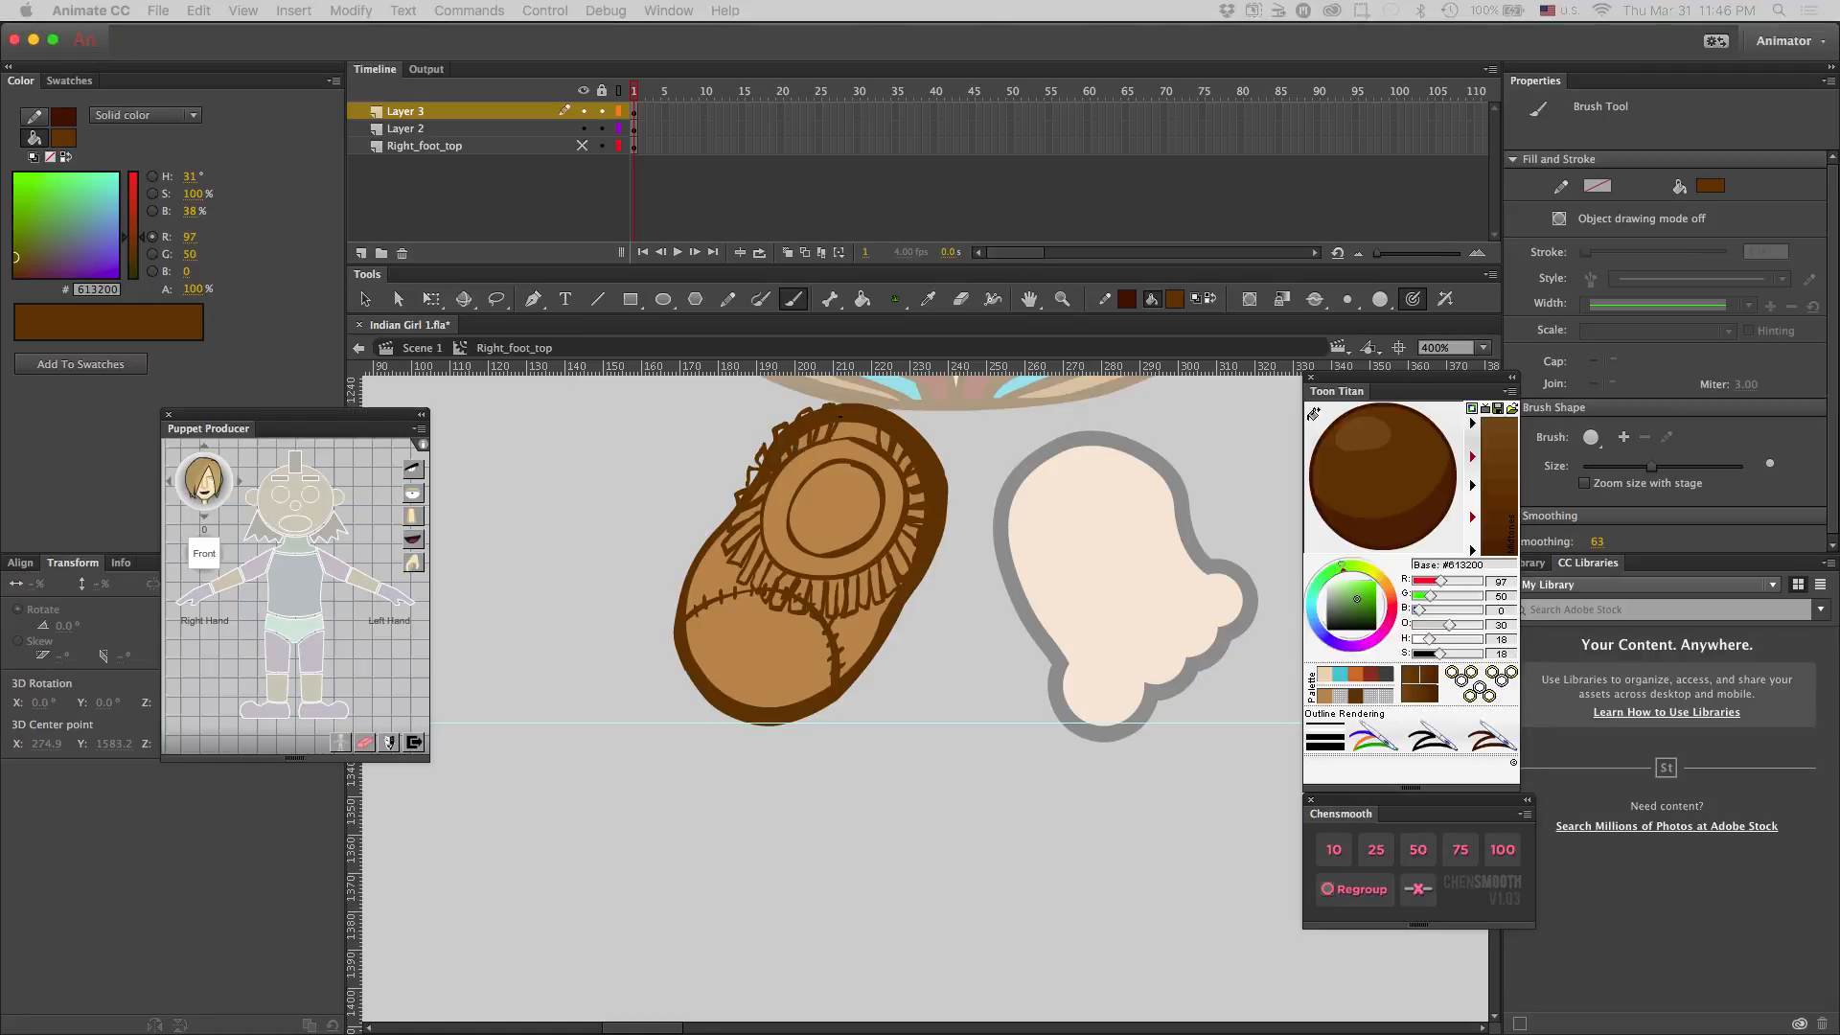
# - Sample the fringe's brown #AA7136 from the right shoe of the finished front view
pyautogui.scroll(20, 766, 462)
pyautogui.press('v')
pyautogui.doubleClick(847, 630)
pyautogui.doubleClick(752, 579)
pyautogui.press('i')
pyautogui.click(752, 579)
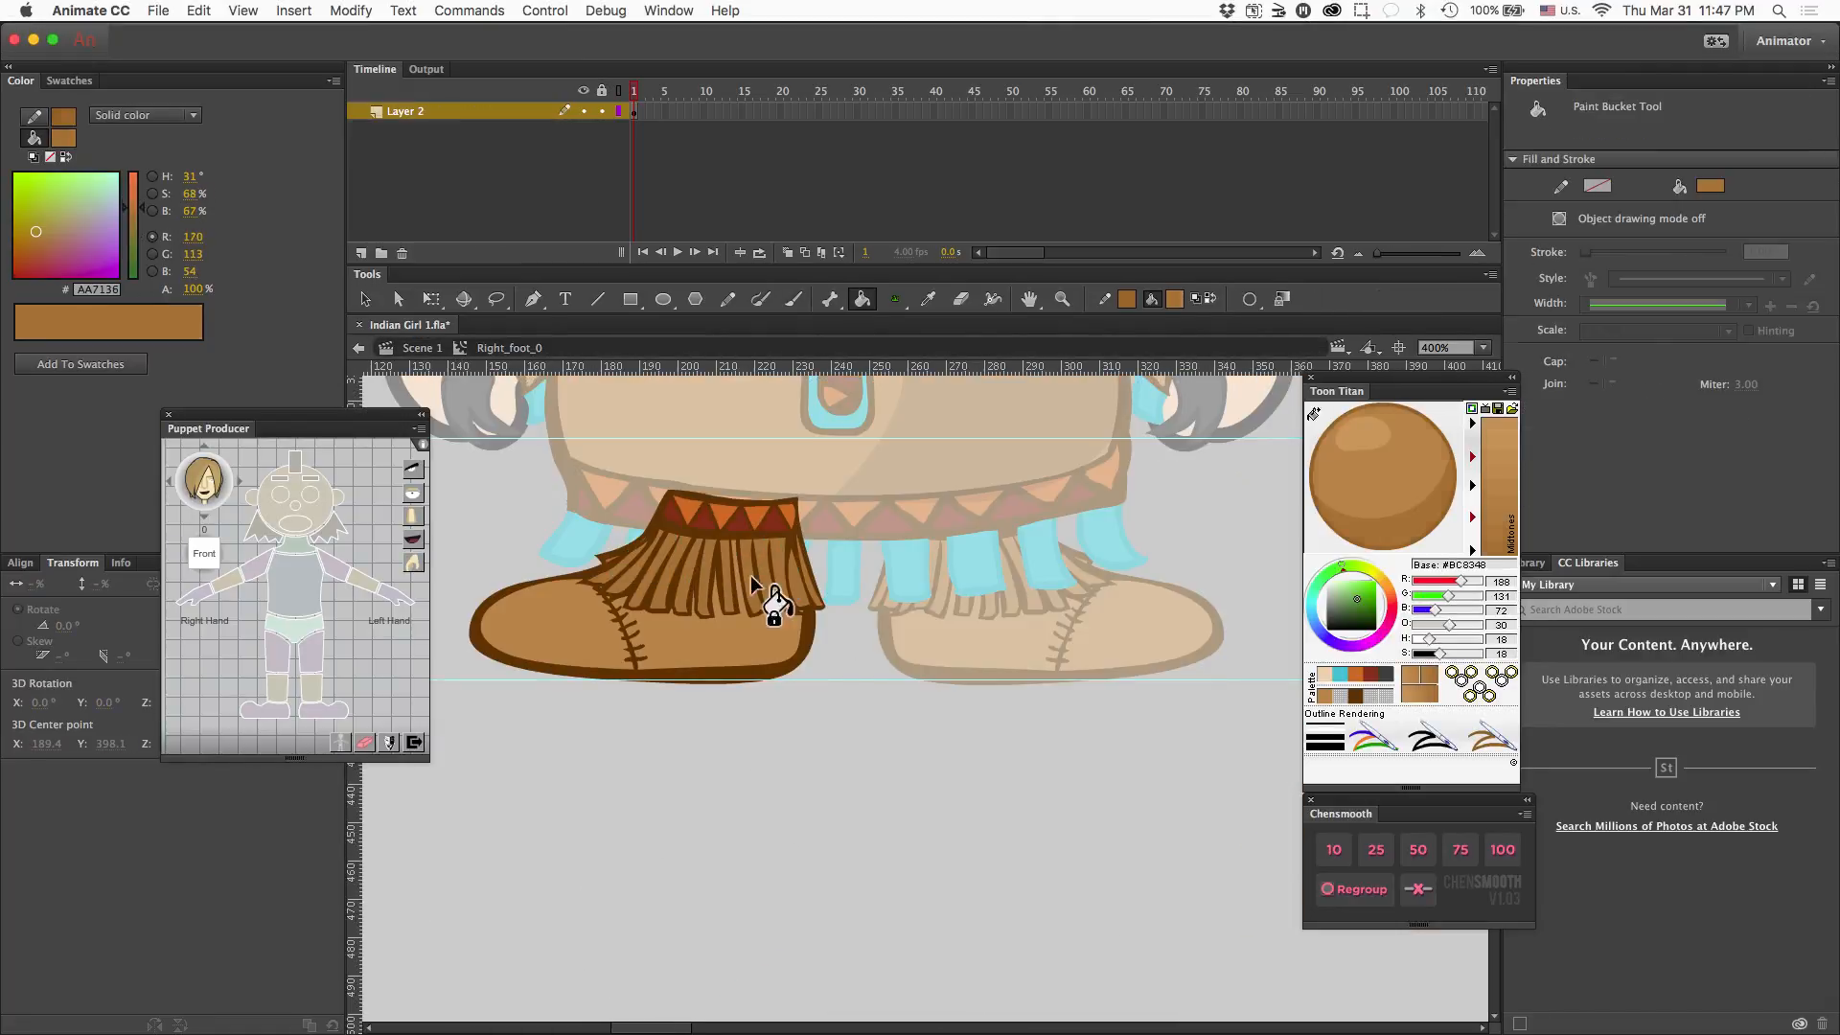
# - Fill the fringe strands on the Right_foot_top shoe with brown #AA7136
pyautogui.scroll(-10, 886, 849)
pyautogui.doubleClick(885, 849)
pyautogui.press('super+minus')
pyautogui.doubleClick(920, 787)
pyautogui.press('super+equal')
pyautogui.press('super+equal')
pyautogui.press('super+equal')
pyautogui.press('k')
pyautogui.click(773, 415)
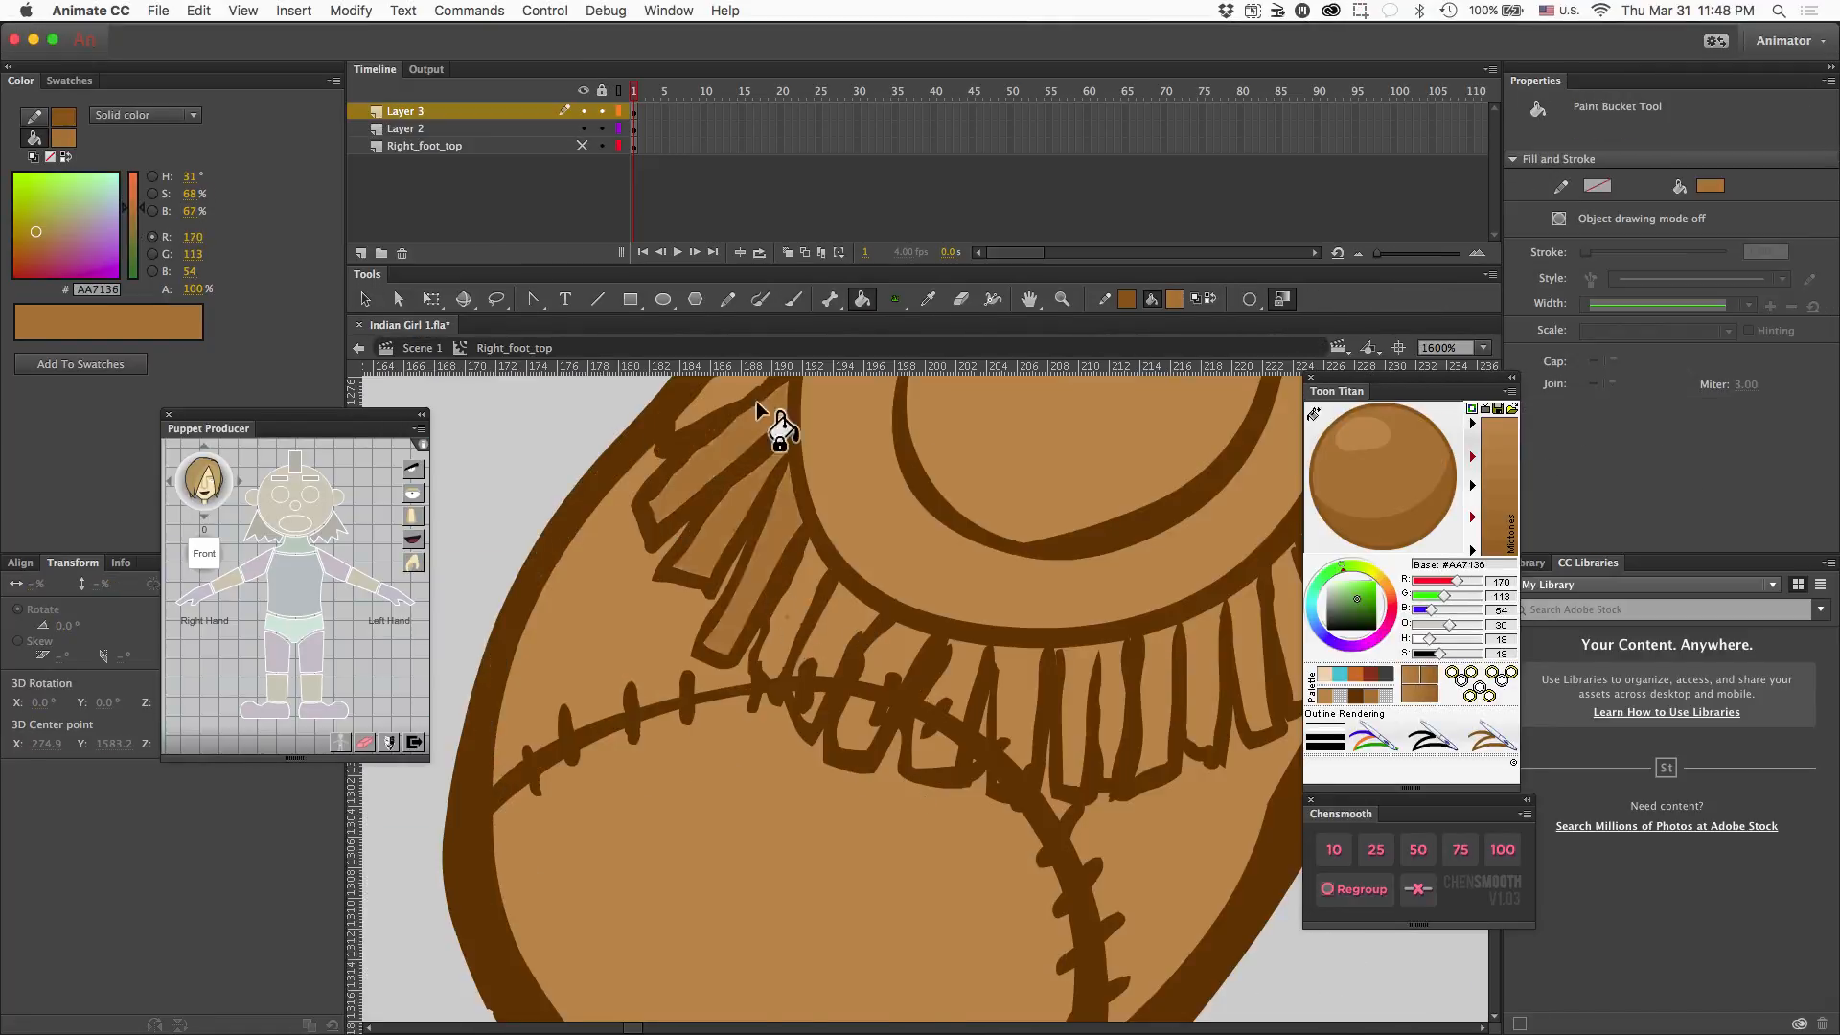
pyautogui.scroll(10, 772, 415)
pyautogui.click(870, 479)
pyautogui.click(959, 450)
pyautogui.click(1111, 432)
pyautogui.hscroll(5, 1188, 431)
pyautogui.click(1188, 975)
pyautogui.scroll(-10, 1188, 975)
pyautogui.click(522, 748)
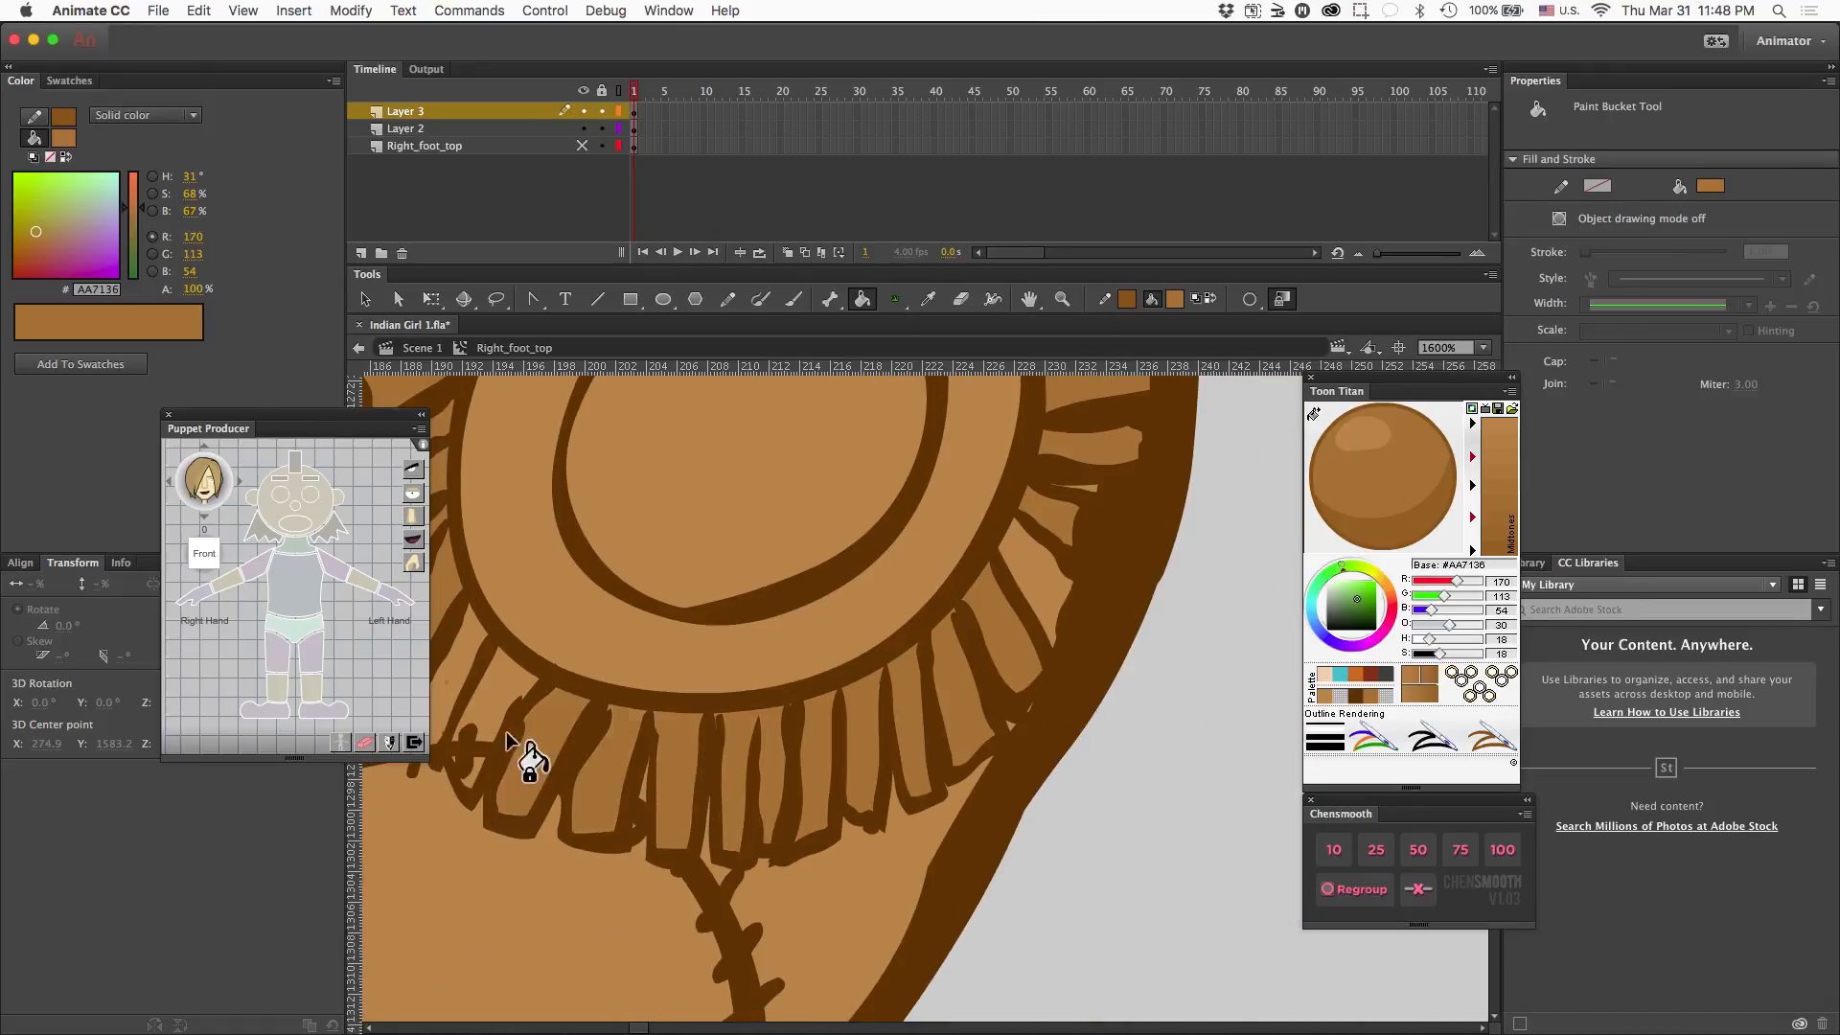
pyautogui.hscroll(-5, 522, 747)
# - Clean up the lower fringe strands where they meet the stitching, using #613200 for outlines and #AA7136 for fills
pyautogui.press('i')
pyautogui.click(607, 567)
pyautogui.press('b')
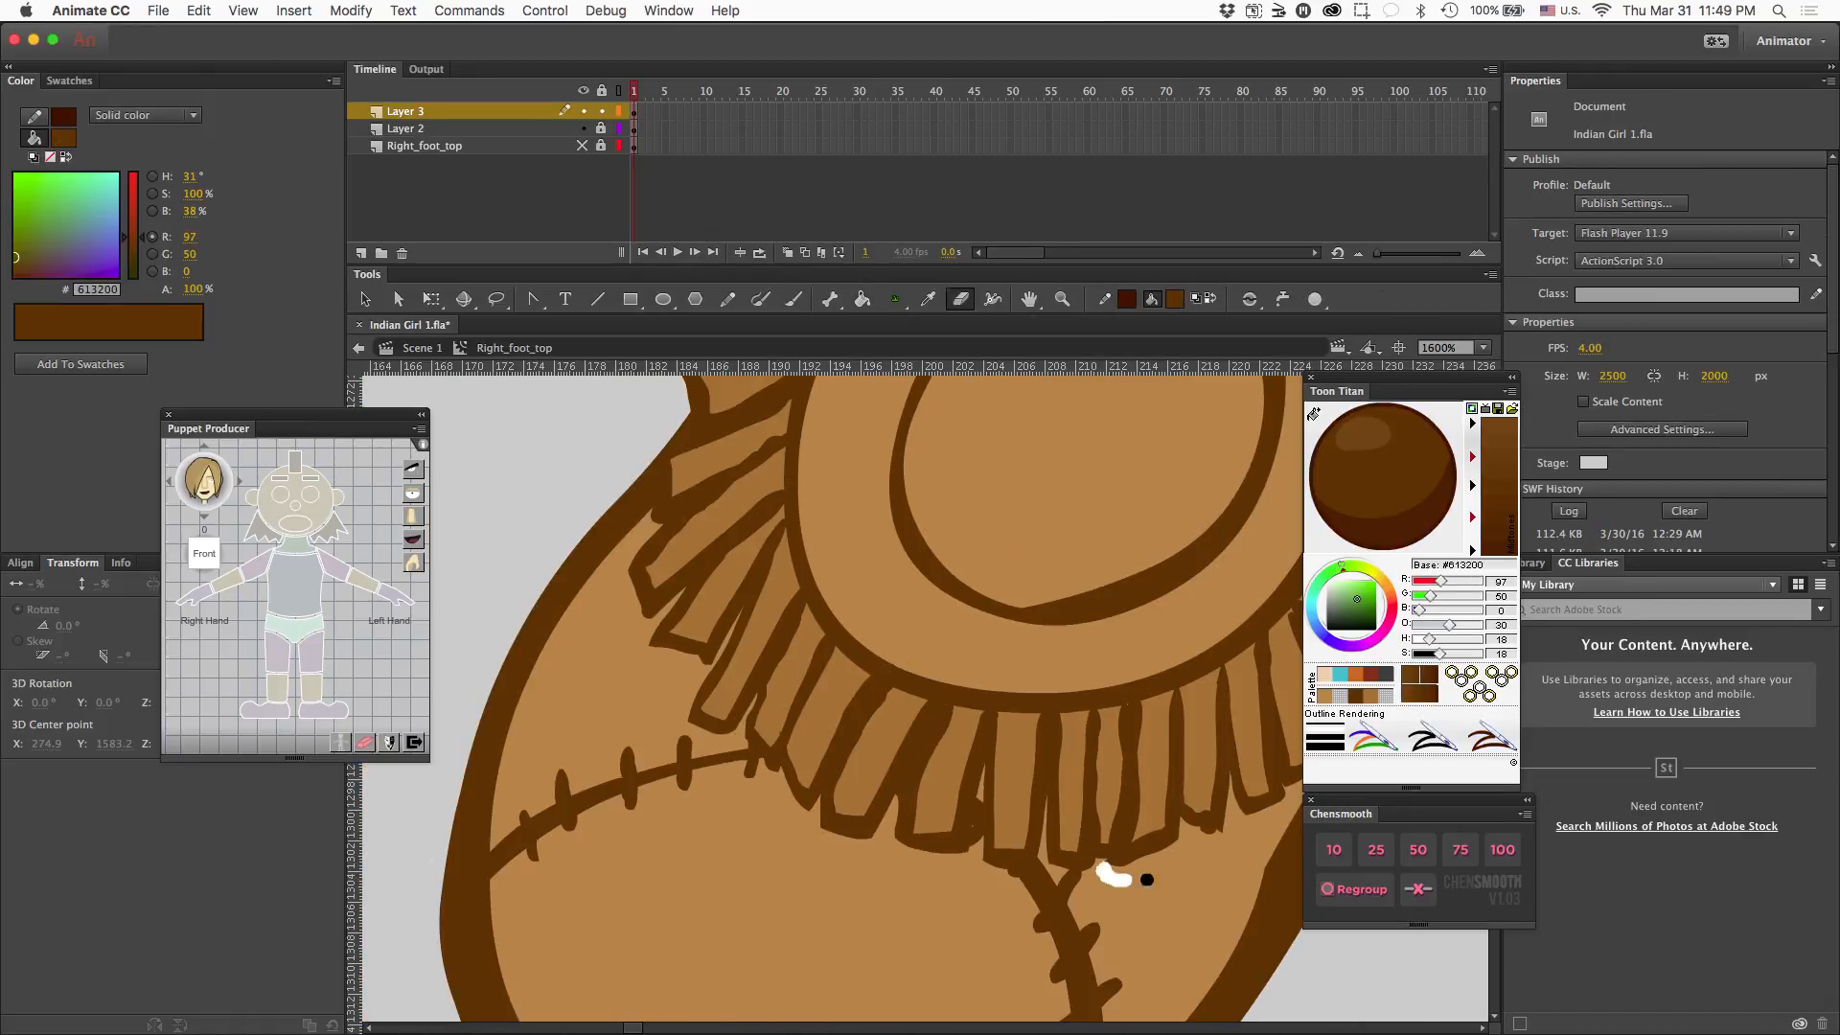
pyautogui.moveTo(706, 504)
pyautogui.mouseDown()
pyautogui.moveTo(683, 659)
pyautogui.moveTo(759, 736)
pyautogui.moveTo(856, 728)
pyautogui.mouseUp()
pyautogui.press('i')
pyautogui.click(1157, 757)
pyautogui.press('b')
pyautogui.moveTo(1097, 767); pyautogui.dragTo(1097, 841)
pyautogui.press('i')
pyautogui.click(1161, 757)
pyautogui.press('b')
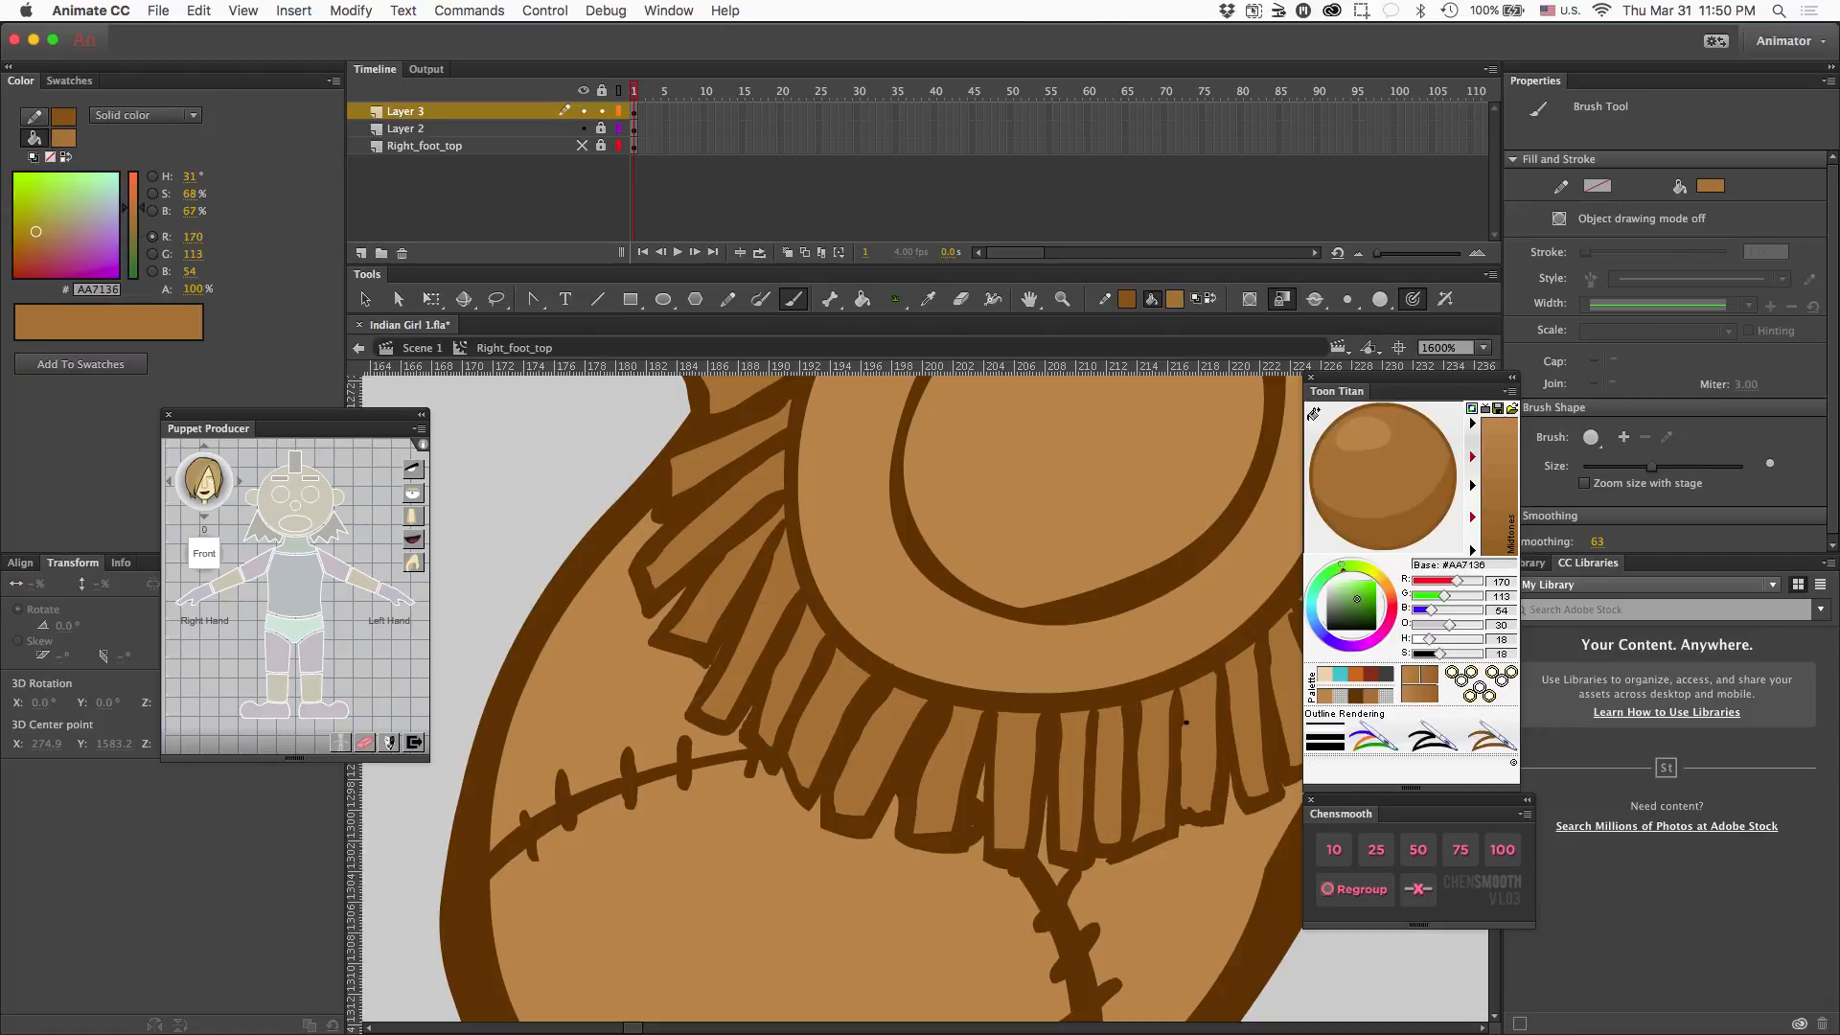
# - Brush in the fringe strands along the shoe's right edge with #613200 outlines and #AA7136 fills
pyautogui.hscroll(5, 1263, 608)
pyautogui.press('i')
pyautogui.click(885, 667)
pyautogui.press('b')
pyautogui.click(619, 111)
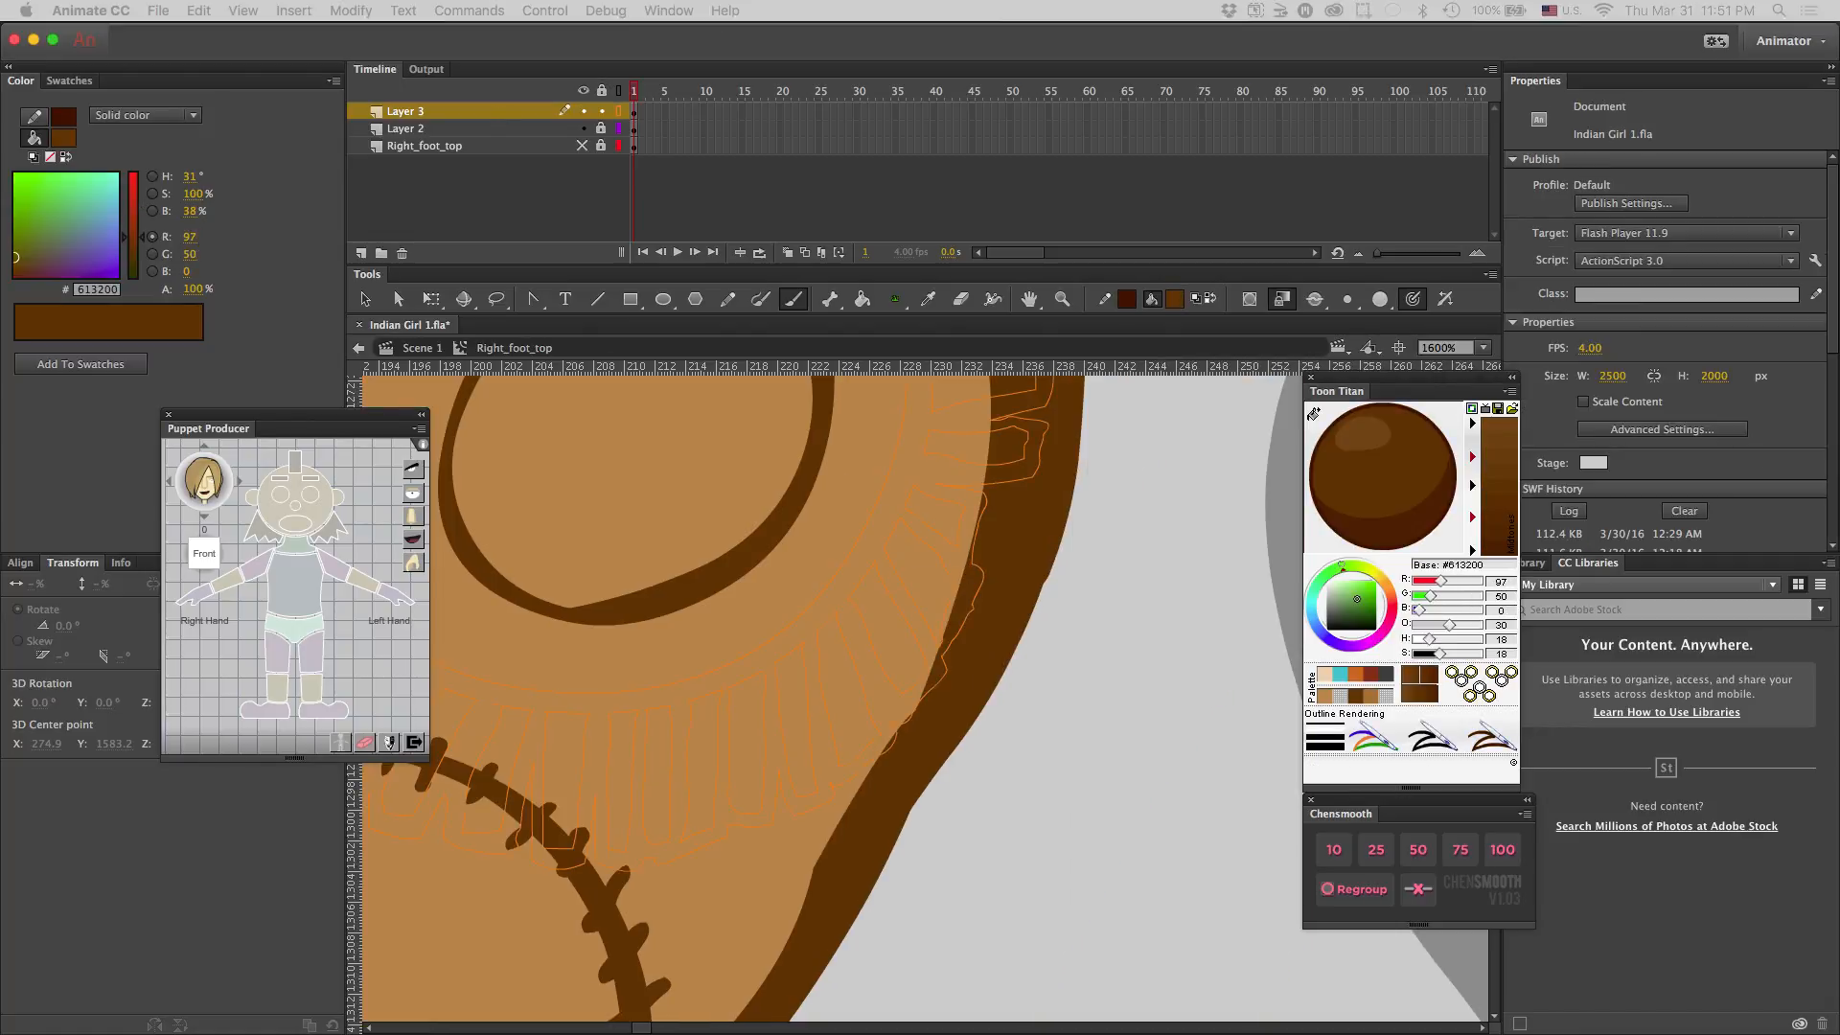
pyautogui.press('i')
pyautogui.click(982, 449)
pyautogui.press('b')
pyautogui.moveTo(977, 599); pyautogui.dragTo(947, 640)
pyautogui.moveTo(910, 536)
pyautogui.mouseDown()
pyautogui.moveTo(967, 614)
pyautogui.moveTo(904, 573)
pyautogui.moveTo(958, 609)
pyautogui.moveTo(994, 572)
pyautogui.mouseUp()
pyautogui.click(619, 111)
pyautogui.moveTo(963, 514)
pyautogui.mouseDown()
pyautogui.moveTo(1004, 536)
pyautogui.moveTo(958, 551)
pyautogui.moveTo(1190, 754)
pyautogui.mouseUp()
pyautogui.moveTo(1238, 623); pyautogui.dragTo(1244, 643)
pyautogui.moveTo(1160, 556); pyautogui.dragTo(1228, 550)
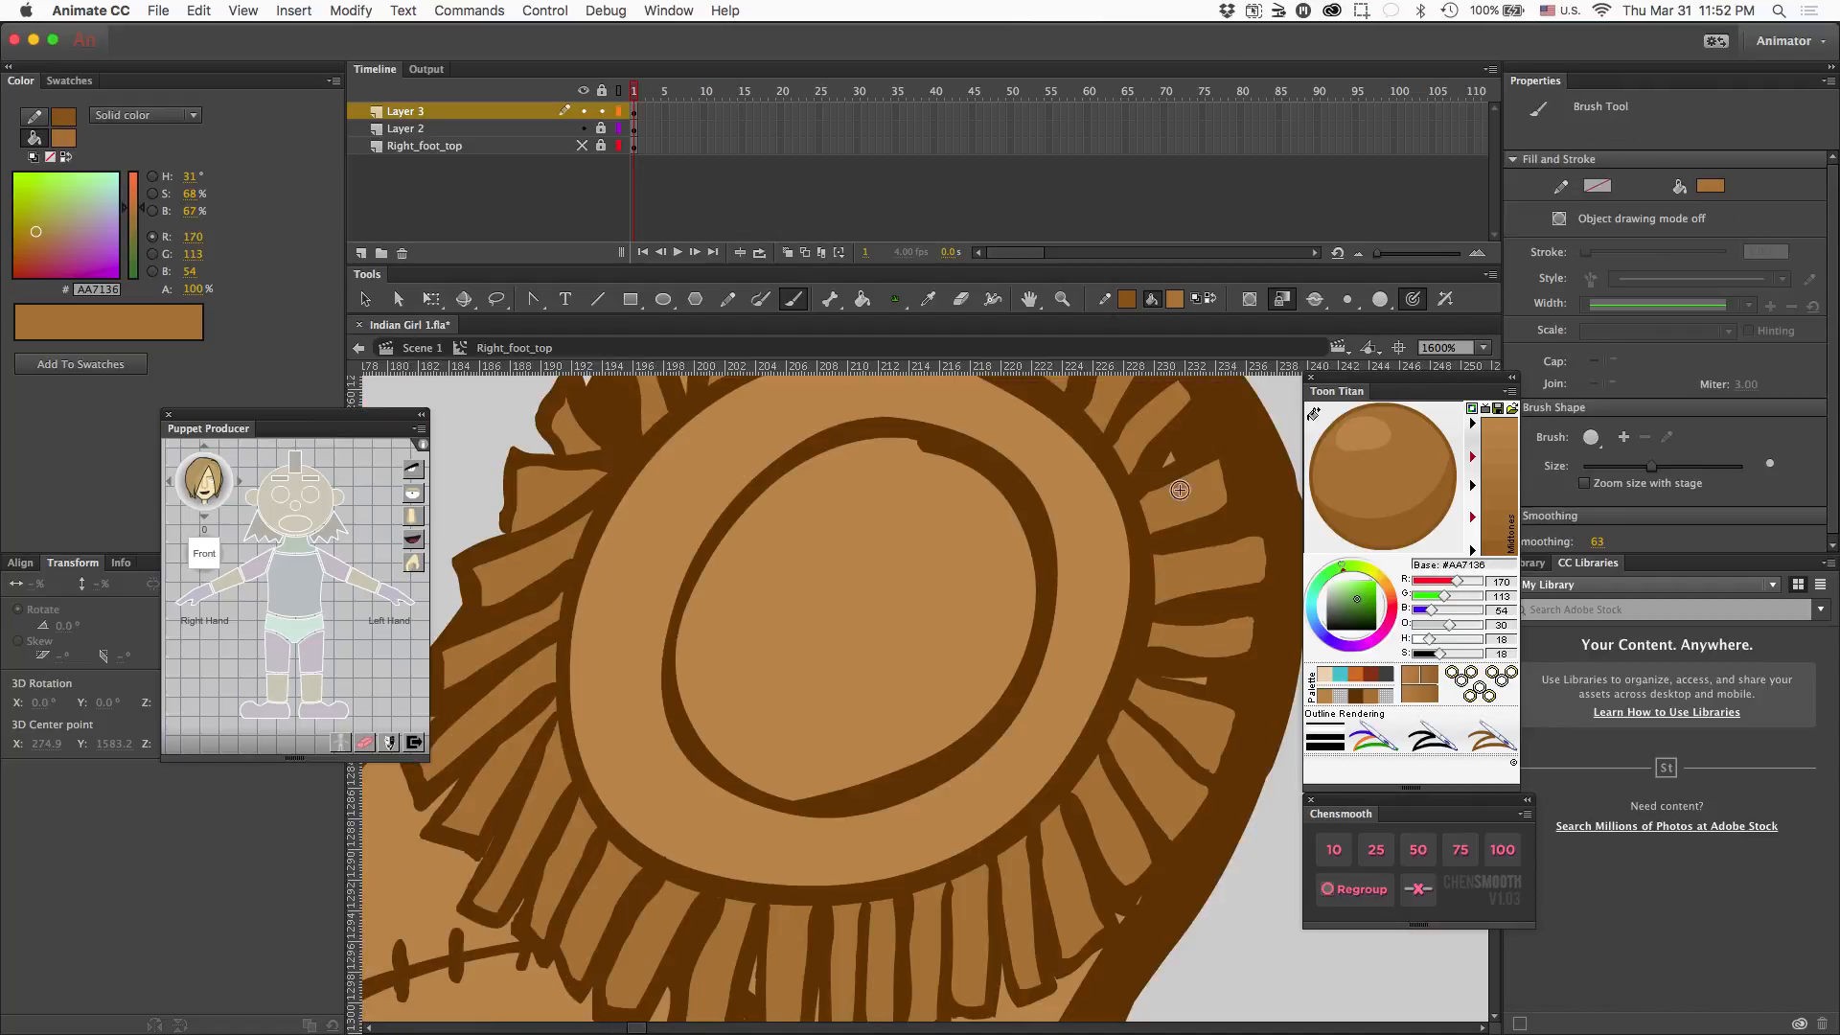
# - Touch up the fringe strands around the upper and left sides of the ankle ring in #613200 and #AA7136
pyautogui.scroll(5, 1244, 443)
pyautogui.press('i')
pyautogui.click(1034, 525)
pyautogui.press('b')
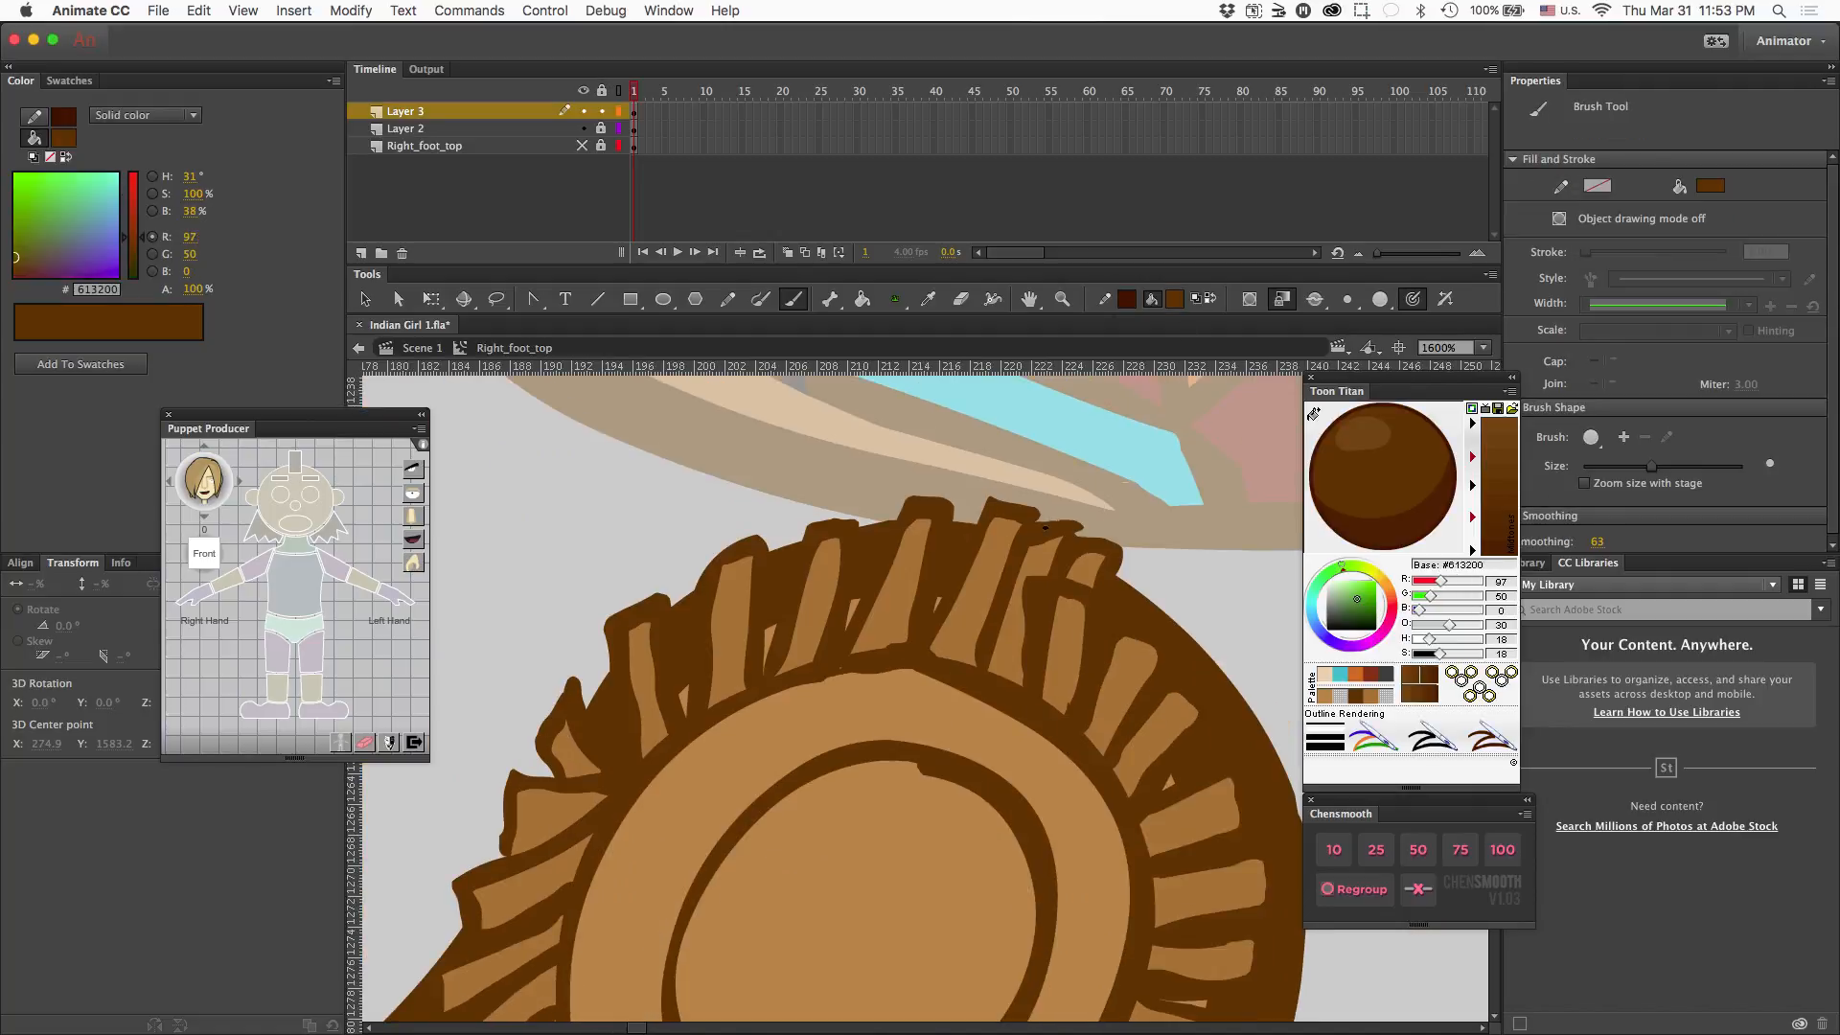
pyautogui.moveTo(503, 803); pyautogui.dragTo(502, 835)
pyautogui.press('i')
pyautogui.click(551, 815)
pyautogui.press('b')
pyautogui.moveTo(573, 717); pyautogui.dragTo(561, 767)
pyautogui.moveTo(647, 627); pyautogui.dragTo(658, 743)
pyautogui.moveTo(834, 539); pyautogui.dragTo(792, 663)
pyautogui.moveTo(925, 523); pyautogui.dragTo(895, 642)
# - Brush a zigzag row of triangles in brown #613200 inside the ring around the ankle opening
pyautogui.press('super+minus')
pyautogui.press('super+minus')
pyautogui.press('i')
pyautogui.click(868, 734)
pyautogui.click(583, 111)
pyautogui.click(584, 111)
pyautogui.press('b')
pyautogui.press('super+equal')
pyautogui.moveTo(910, 442)
pyautogui.mouseDown()
pyautogui.moveTo(1035, 432)
pyautogui.moveTo(1116, 467)
pyautogui.moveTo(1090, 618)
pyautogui.moveTo(992, 661)
pyautogui.moveTo(917, 597)
pyautogui.moveTo(889, 495)
pyautogui.moveTo(935, 475)
pyautogui.mouseUp()
# - Colour the band around the ankle opening dark red #853014 and its triangles orange #D1691F
pyautogui.click(1371, 674)
pyautogui.press('k')
pyautogui.click(927, 641)
pyautogui.click(1077, 628)
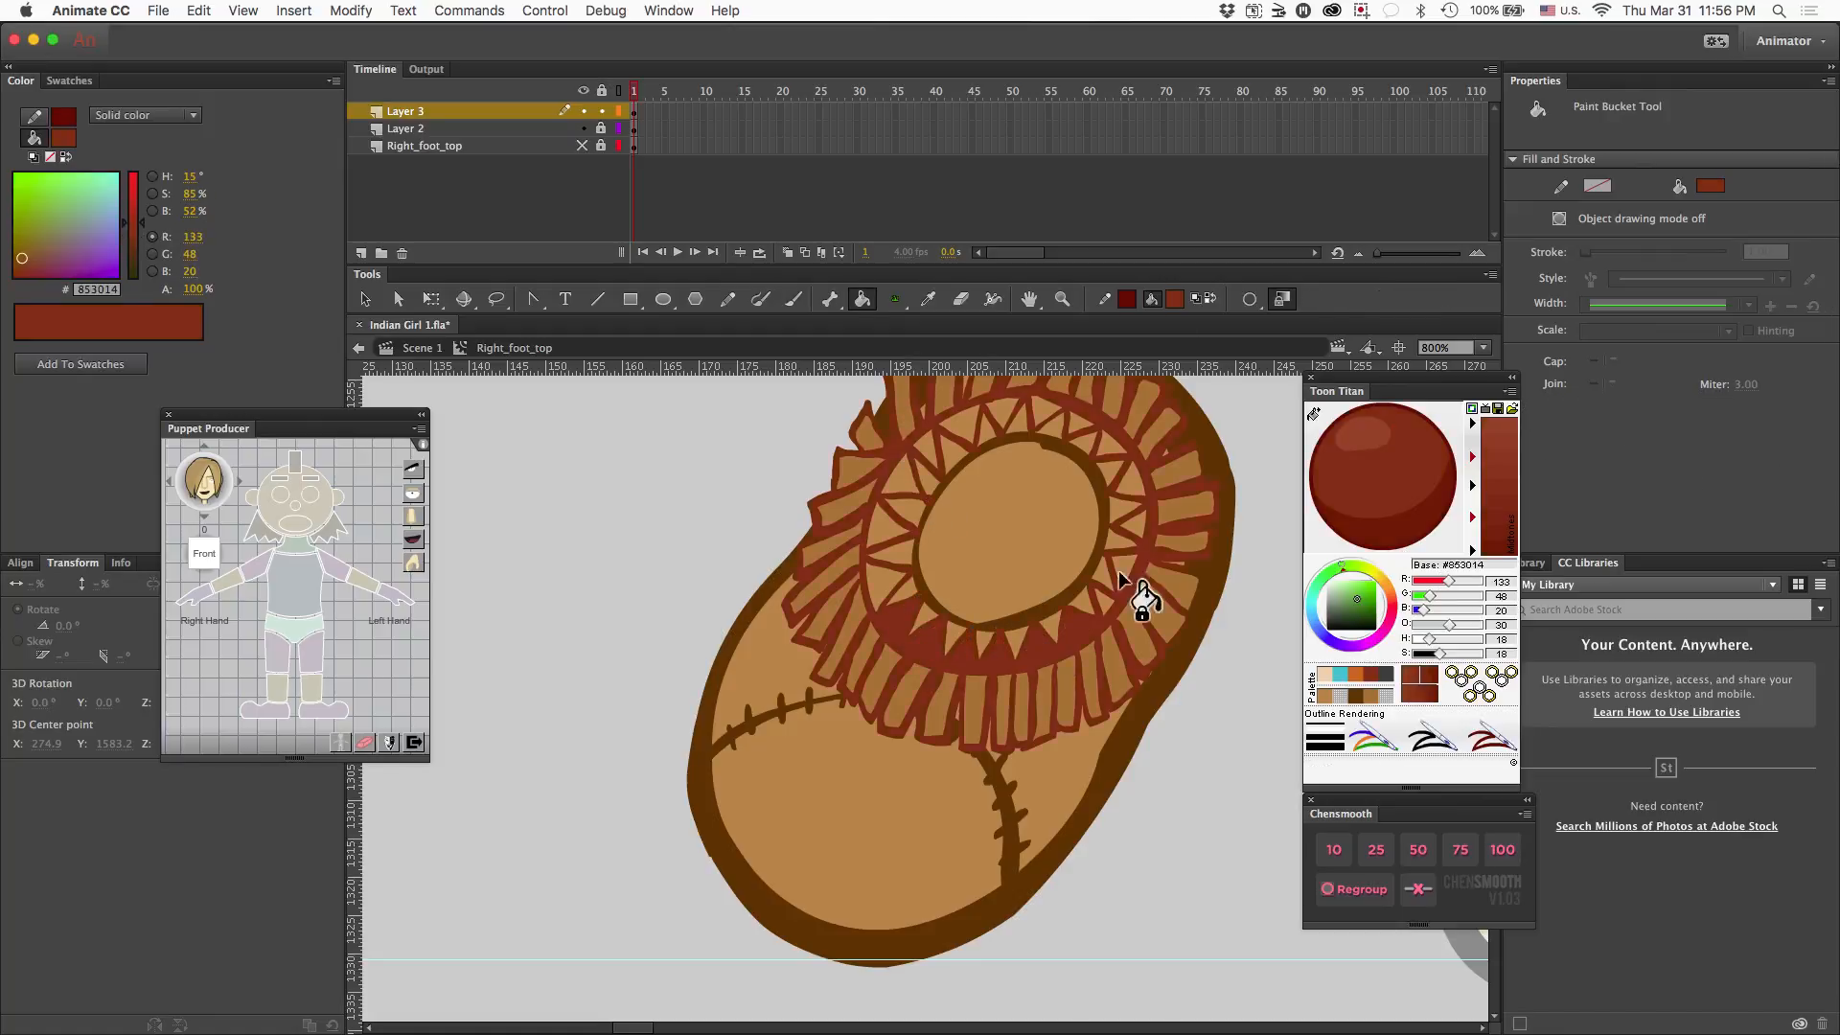
pyautogui.click(1132, 480)
pyautogui.click(885, 527)
pyautogui.click(879, 581)
pyautogui.click(1354, 674)
pyautogui.press('b')
# - Unlock Layer 2 and Right_foot_top and copy all of the finished right shoe artwork
pyautogui.press('super+minus')
pyautogui.press('super+a')
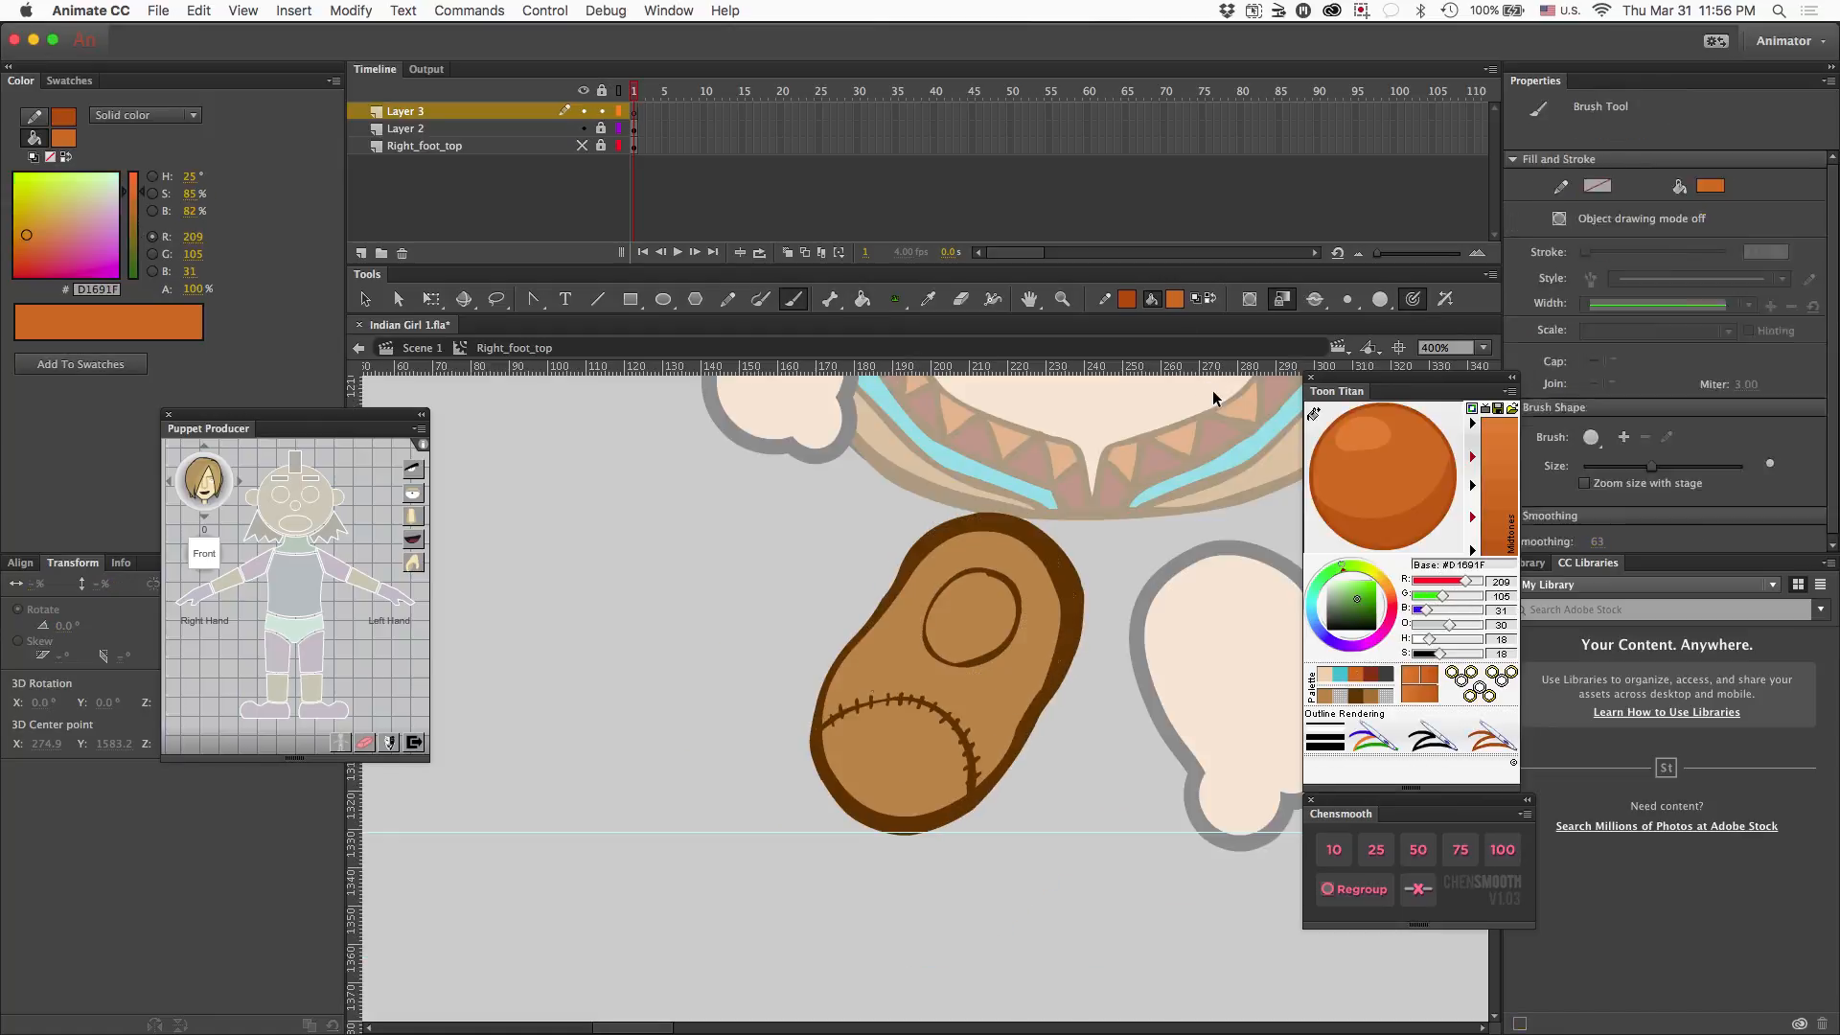
pyautogui.click(601, 129)
pyautogui.click(422, 129)
pyautogui.click(603, 145)
pyautogui.click(424, 146)
pyautogui.press('k')
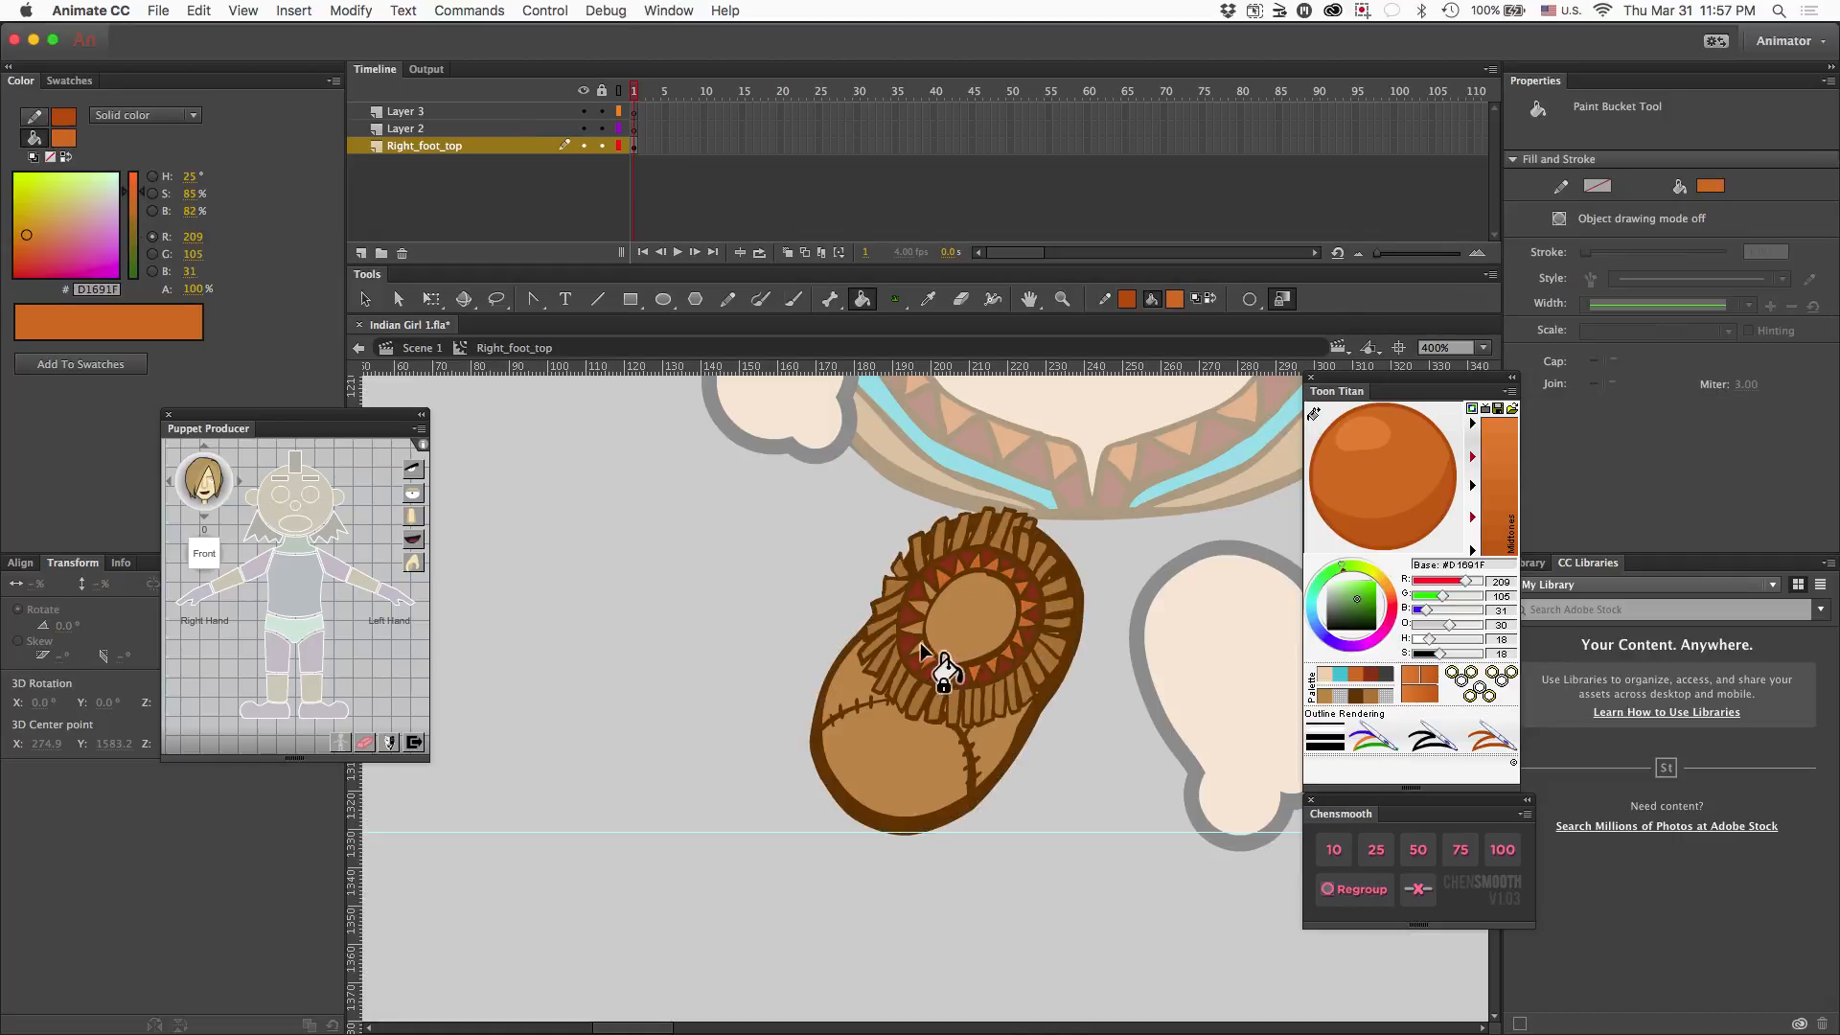
pyautogui.click(1364, 528)
pyautogui.press('super+minus')
pyautogui.press('super+minus')
pyautogui.press('super+a')
pyautogui.press('super+c')
# - Paste the shoe into the Top view's left foot symbol, position it over the foot, and return to the main scene
pyautogui.click(422, 348)
pyautogui.doubleClick(782, 763)
pyautogui.press('super+v')
pyautogui.moveTo(916, 702); pyautogui.dragTo(762, 760)
pyautogui.doubleClick(906, 703)
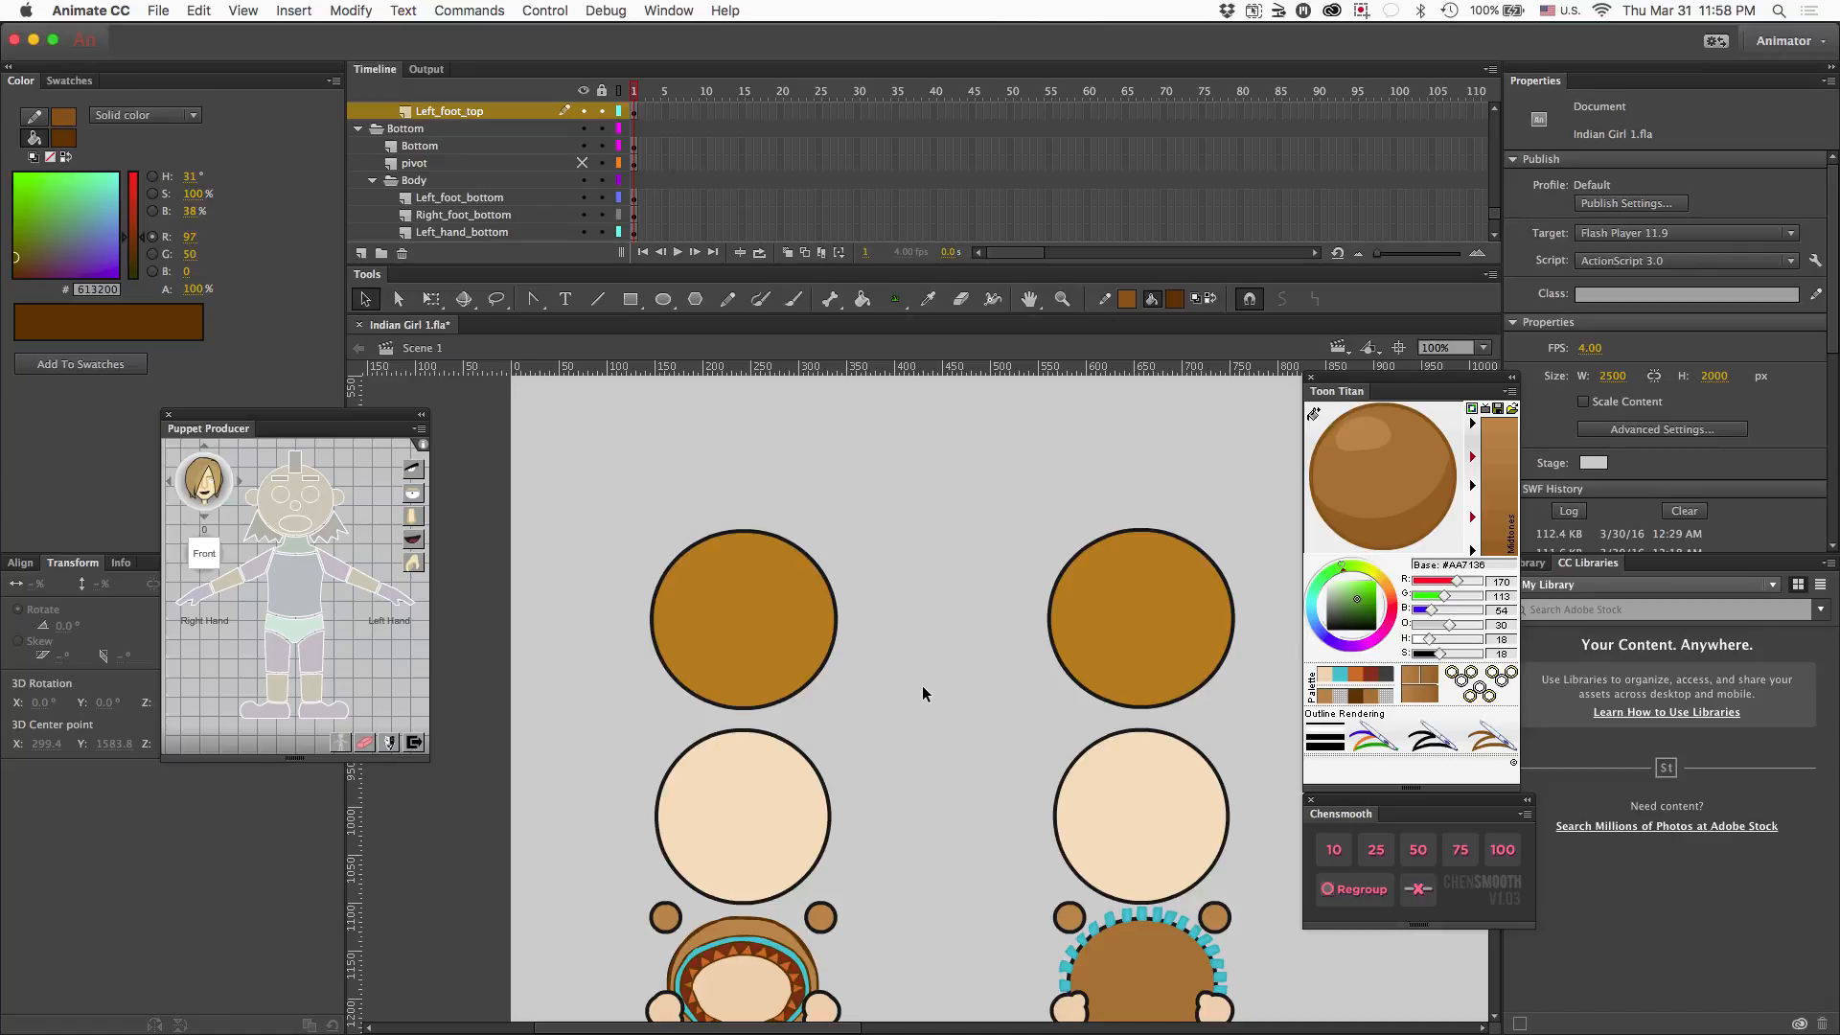
# - Recolour the Bottom view's Back_hair_bottom circle dark grey #3F3F3F and return to the main scene
pyautogui.scroll(2, 1084, 664)
pyautogui.doubleClick(1084, 663)
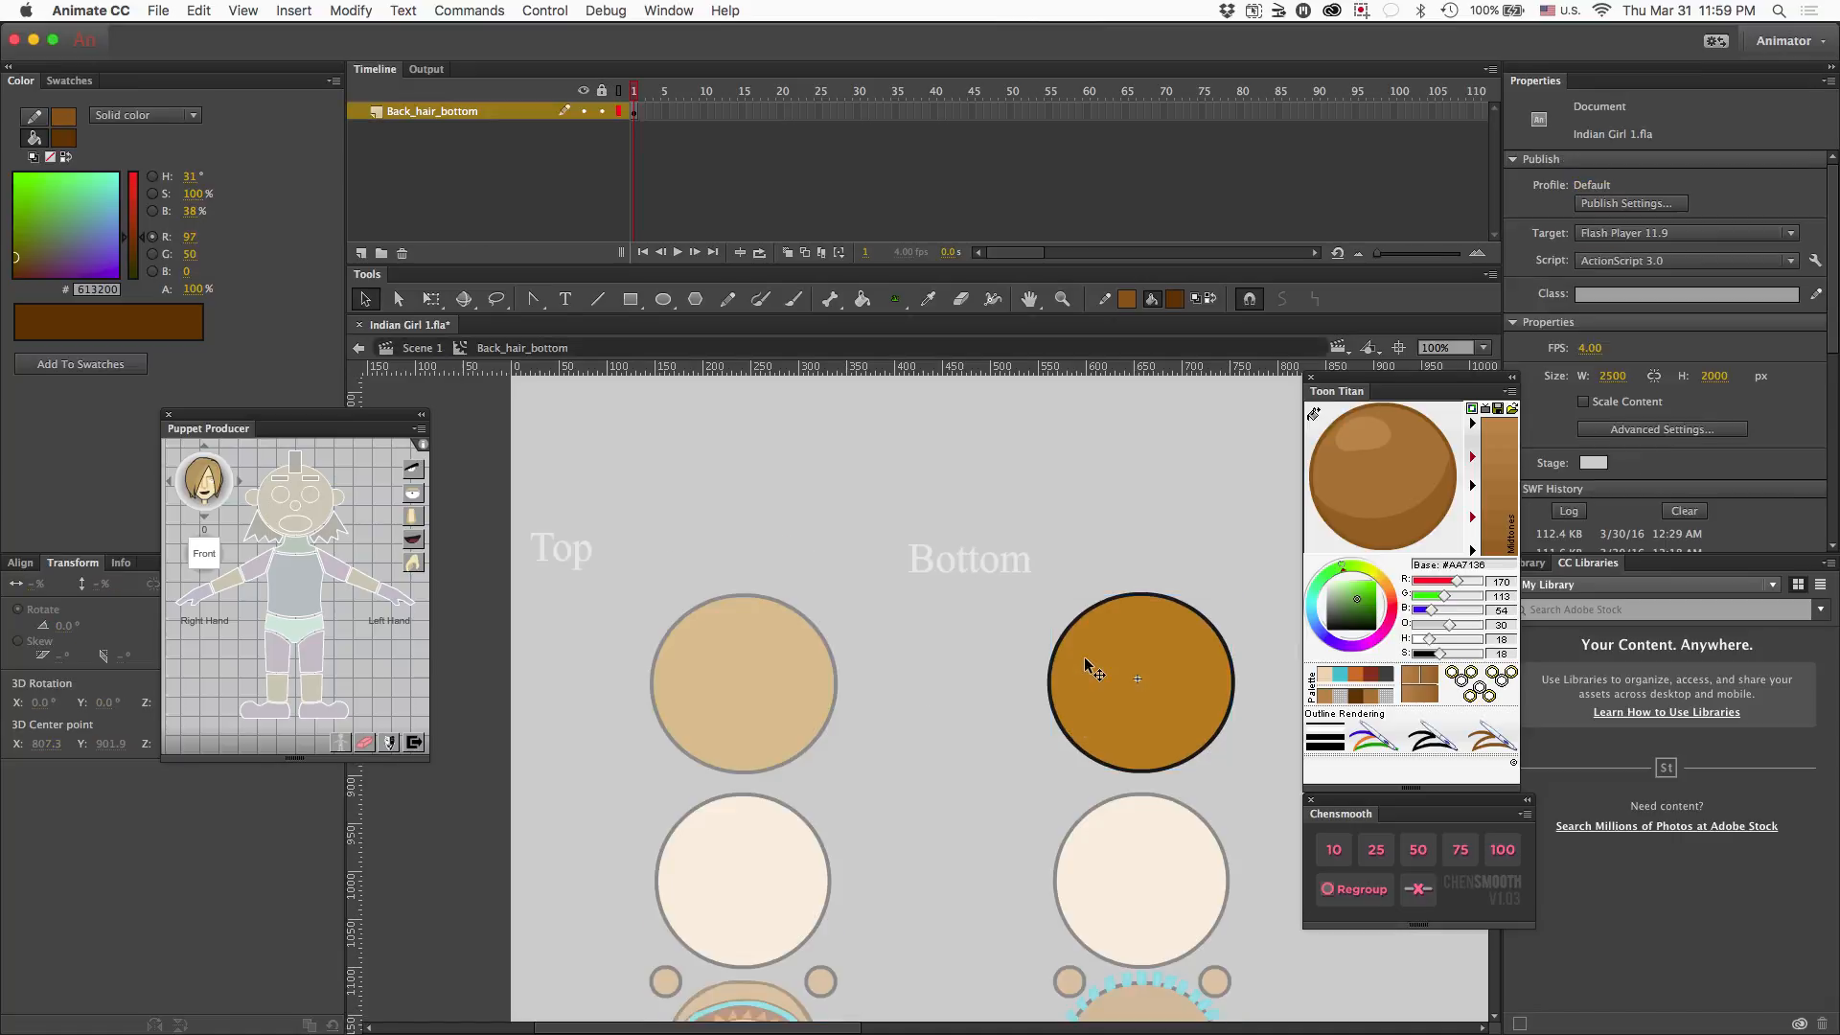
pyautogui.doubleClick(1084, 663)
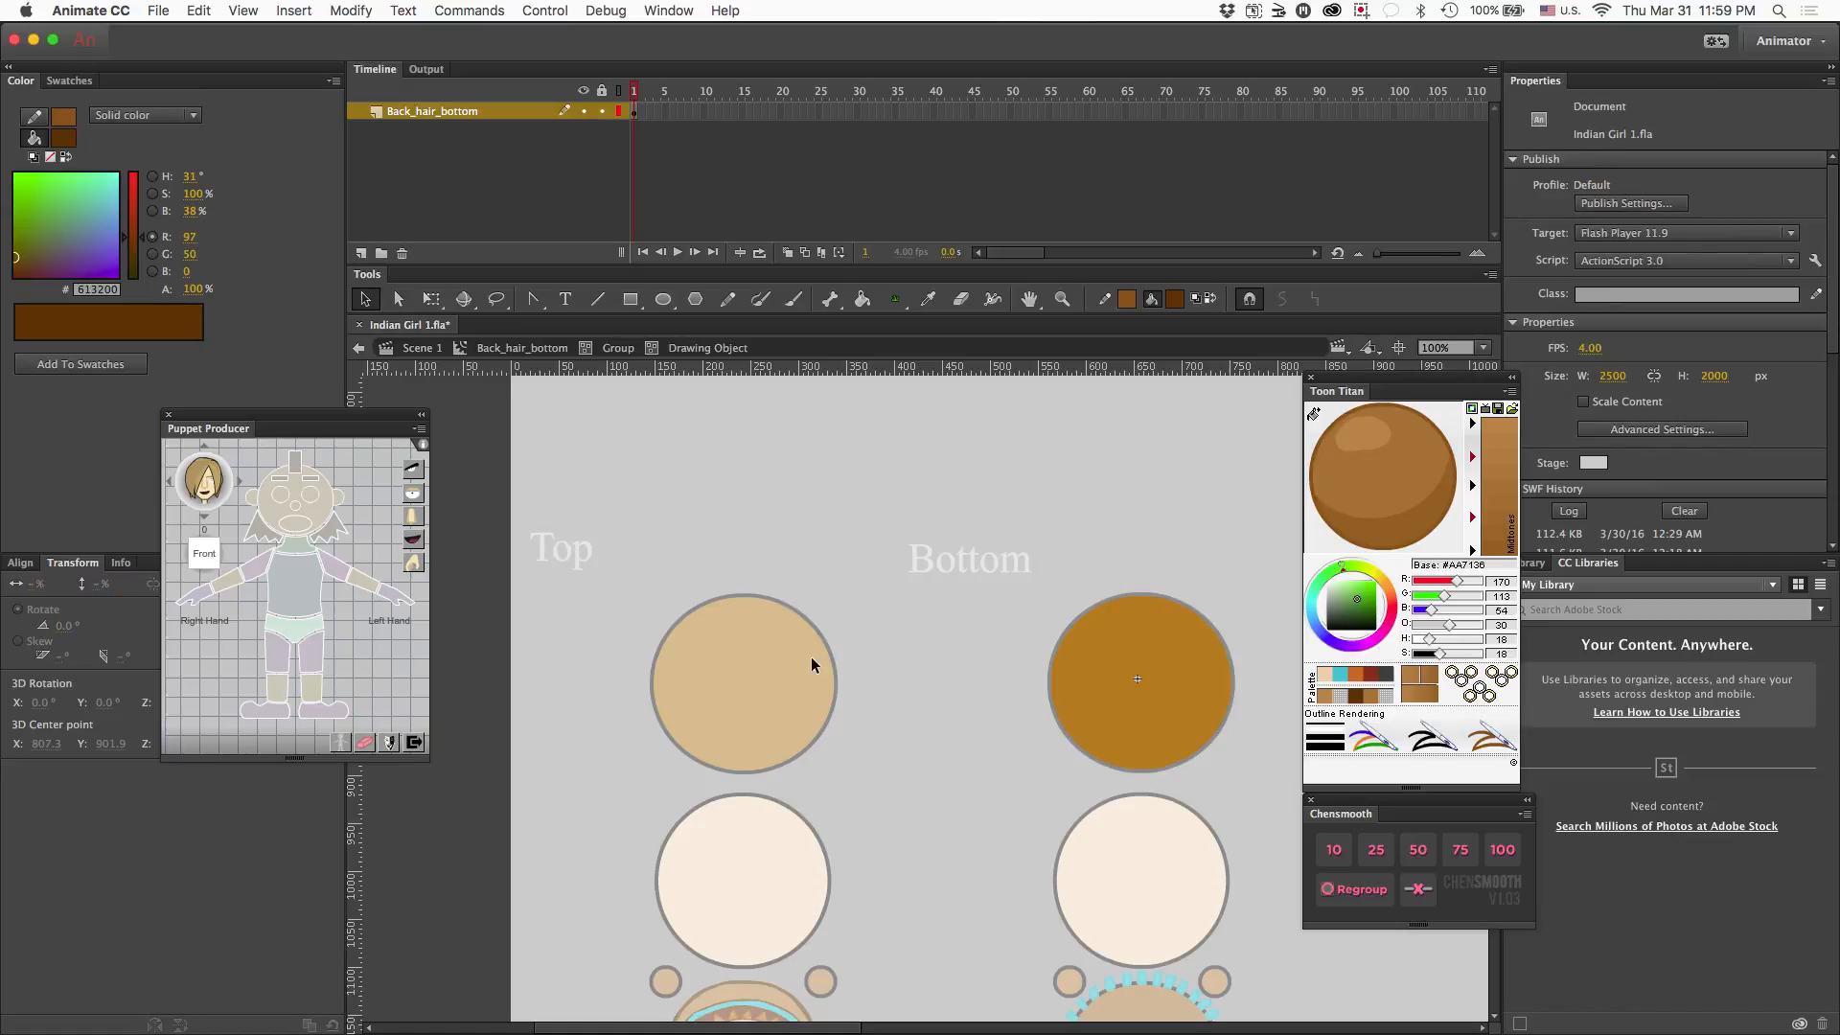
pyautogui.click(947, 671)
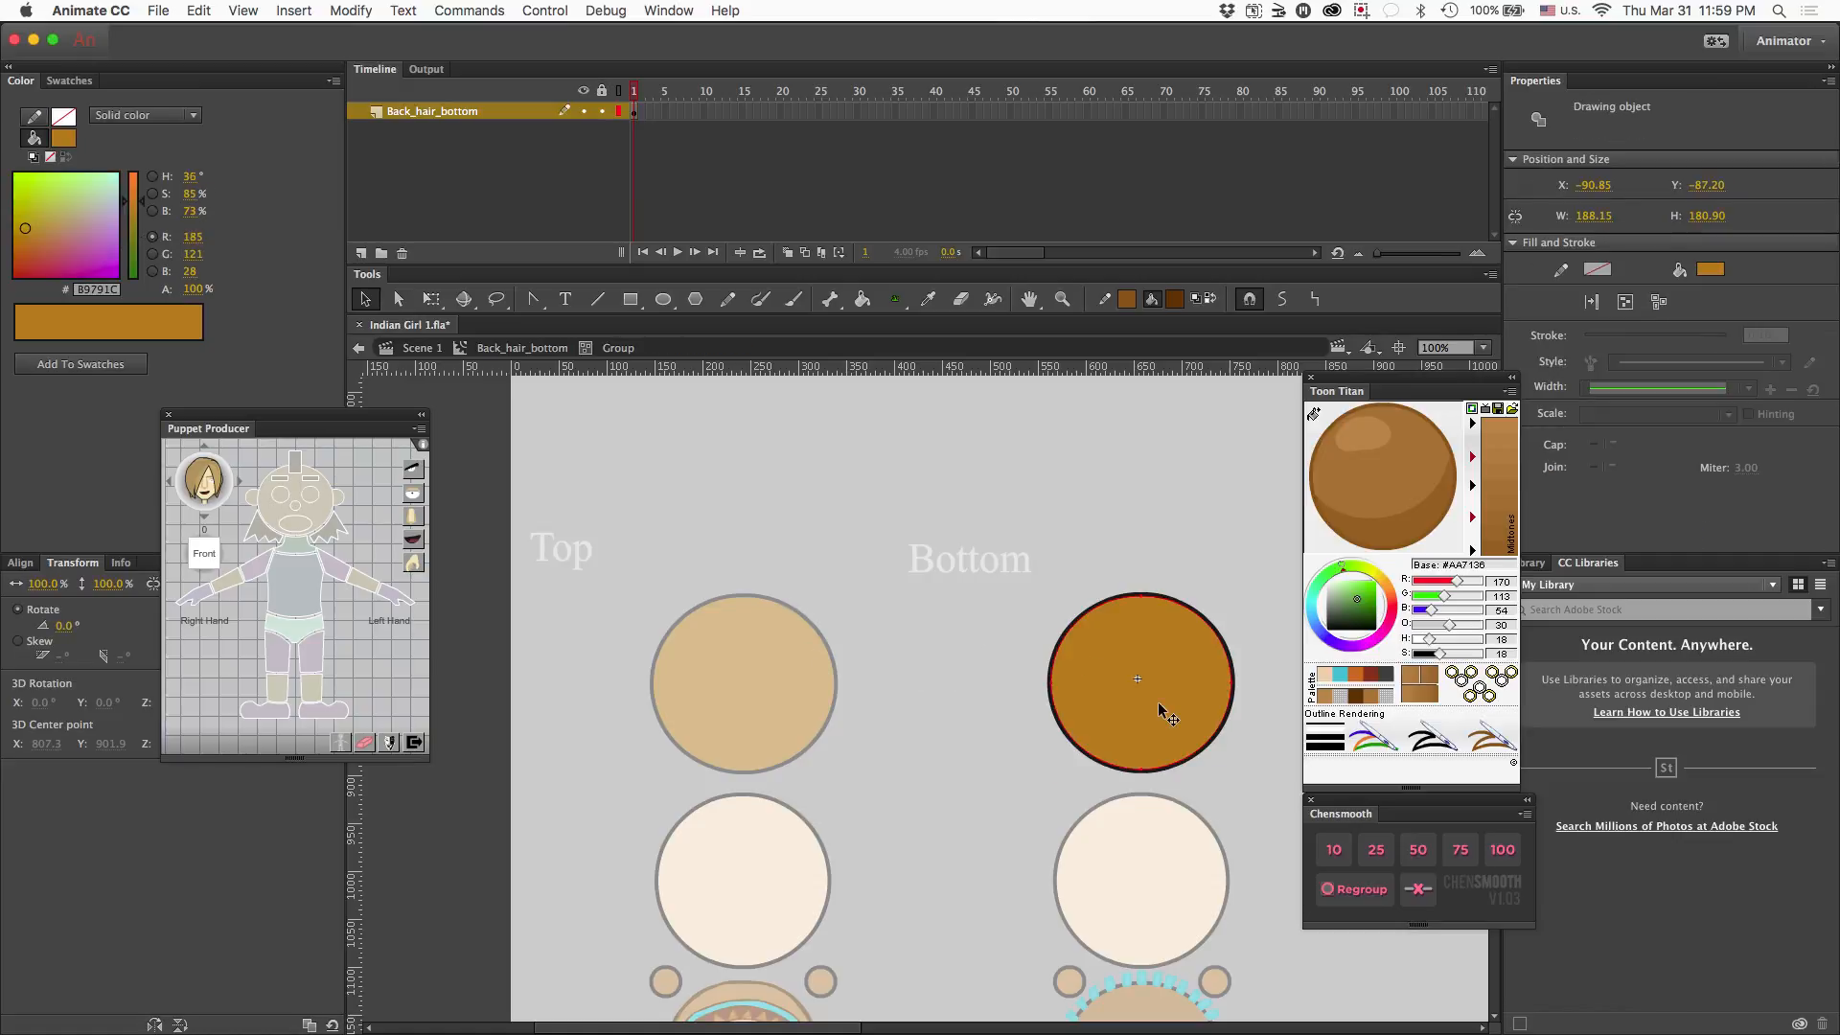
pyautogui.click(351, 11)
pyautogui.doubleClick(1026, 649)
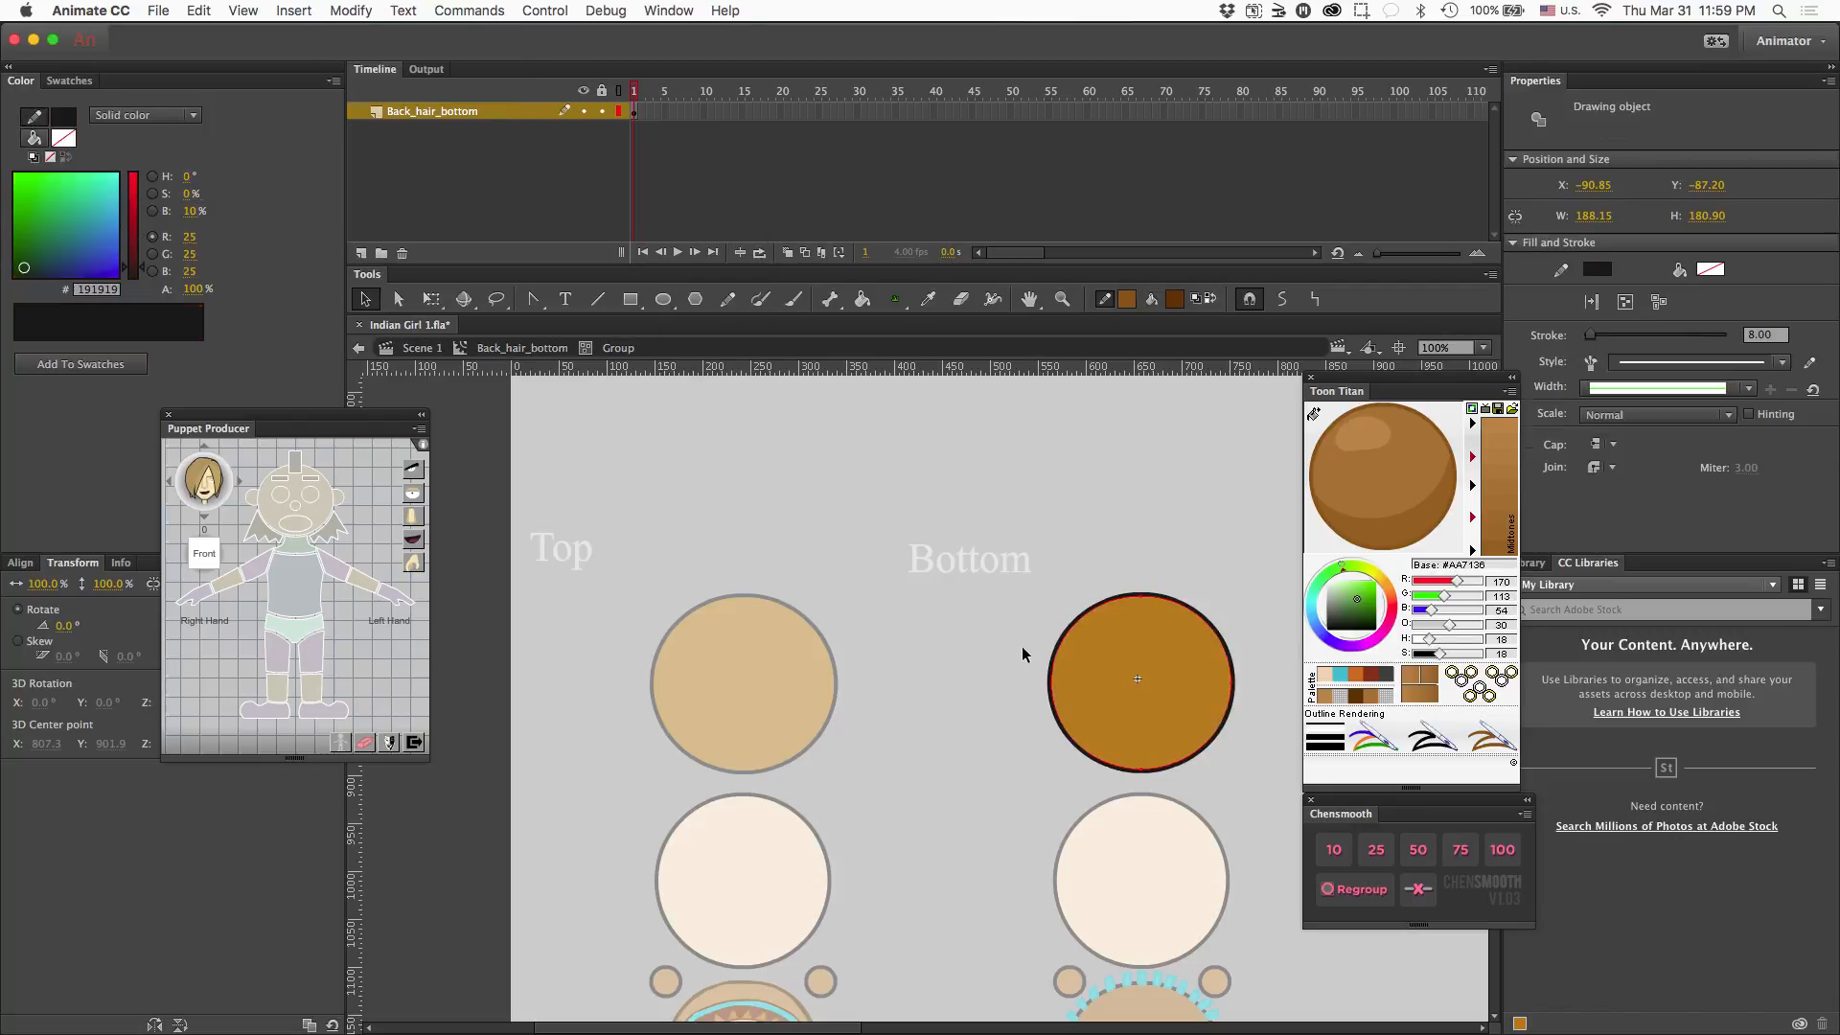
pyautogui.doubleClick(961, 701)
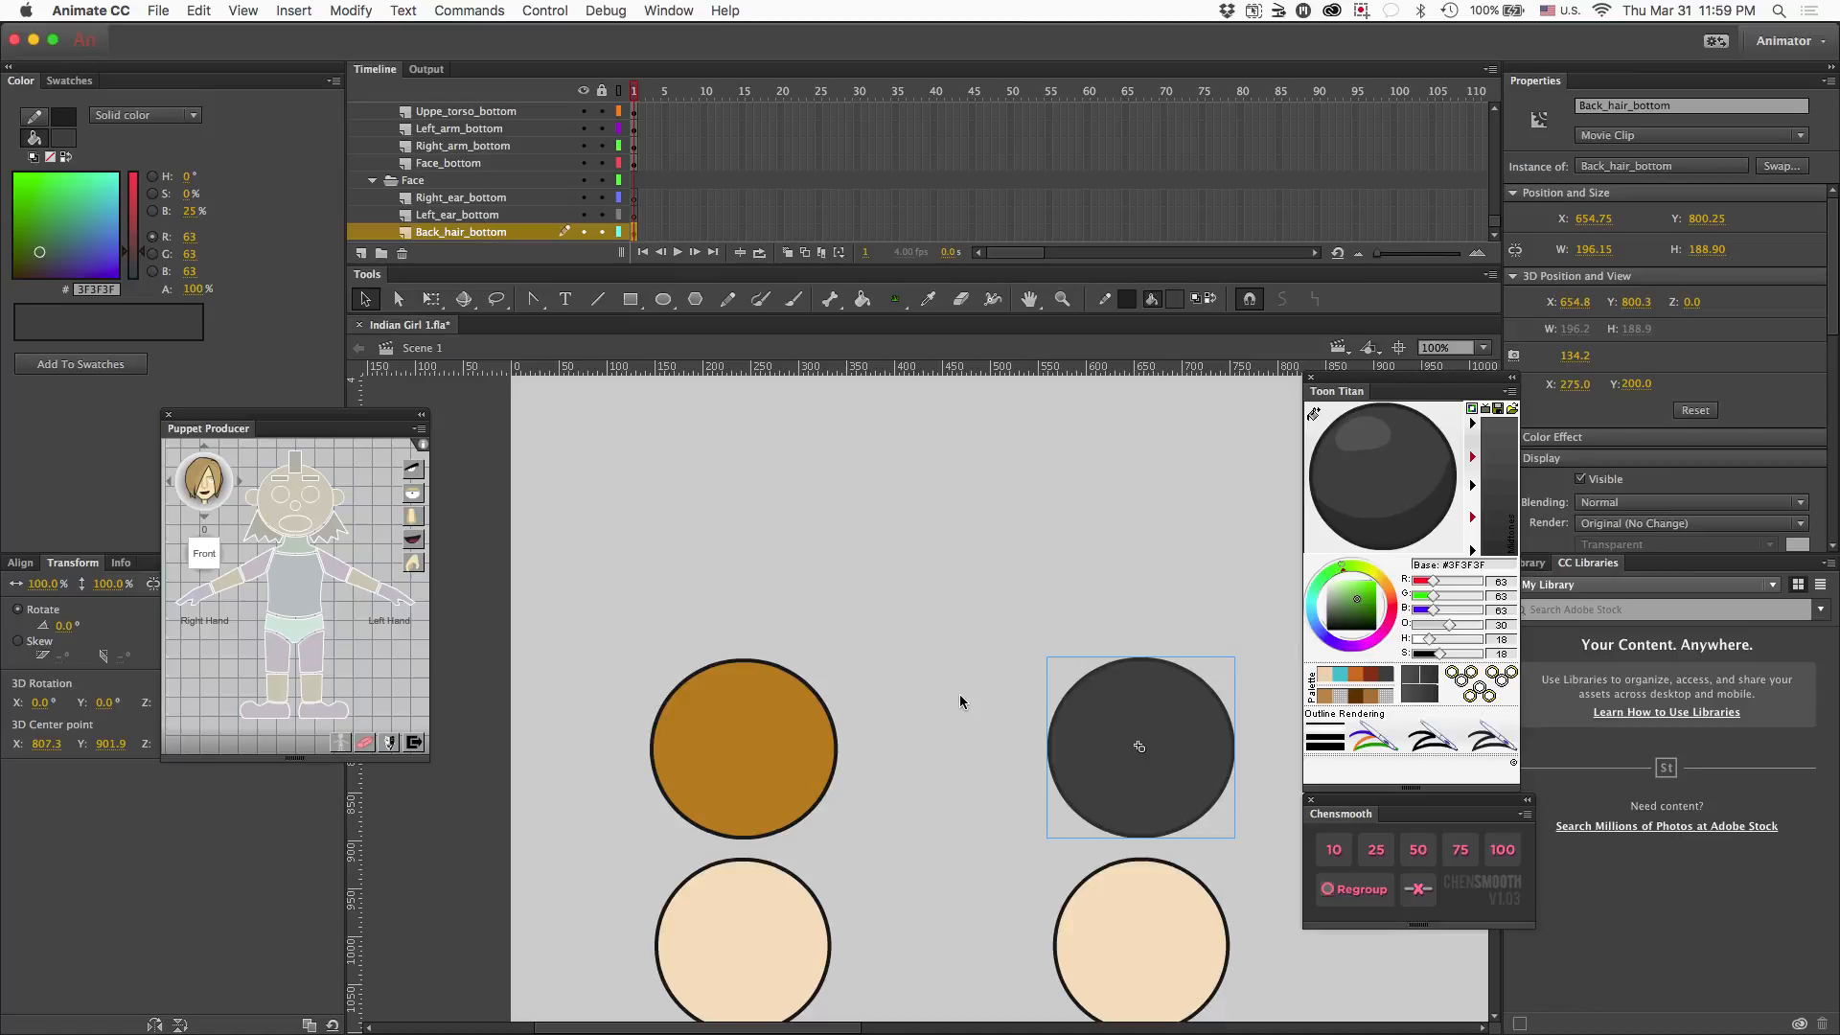
# - Open the front view's Front_hair_0 symbol and select its braids with the Lasso tool
pyautogui.click(962, 587)
pyautogui.scroll(15, 954, 526)
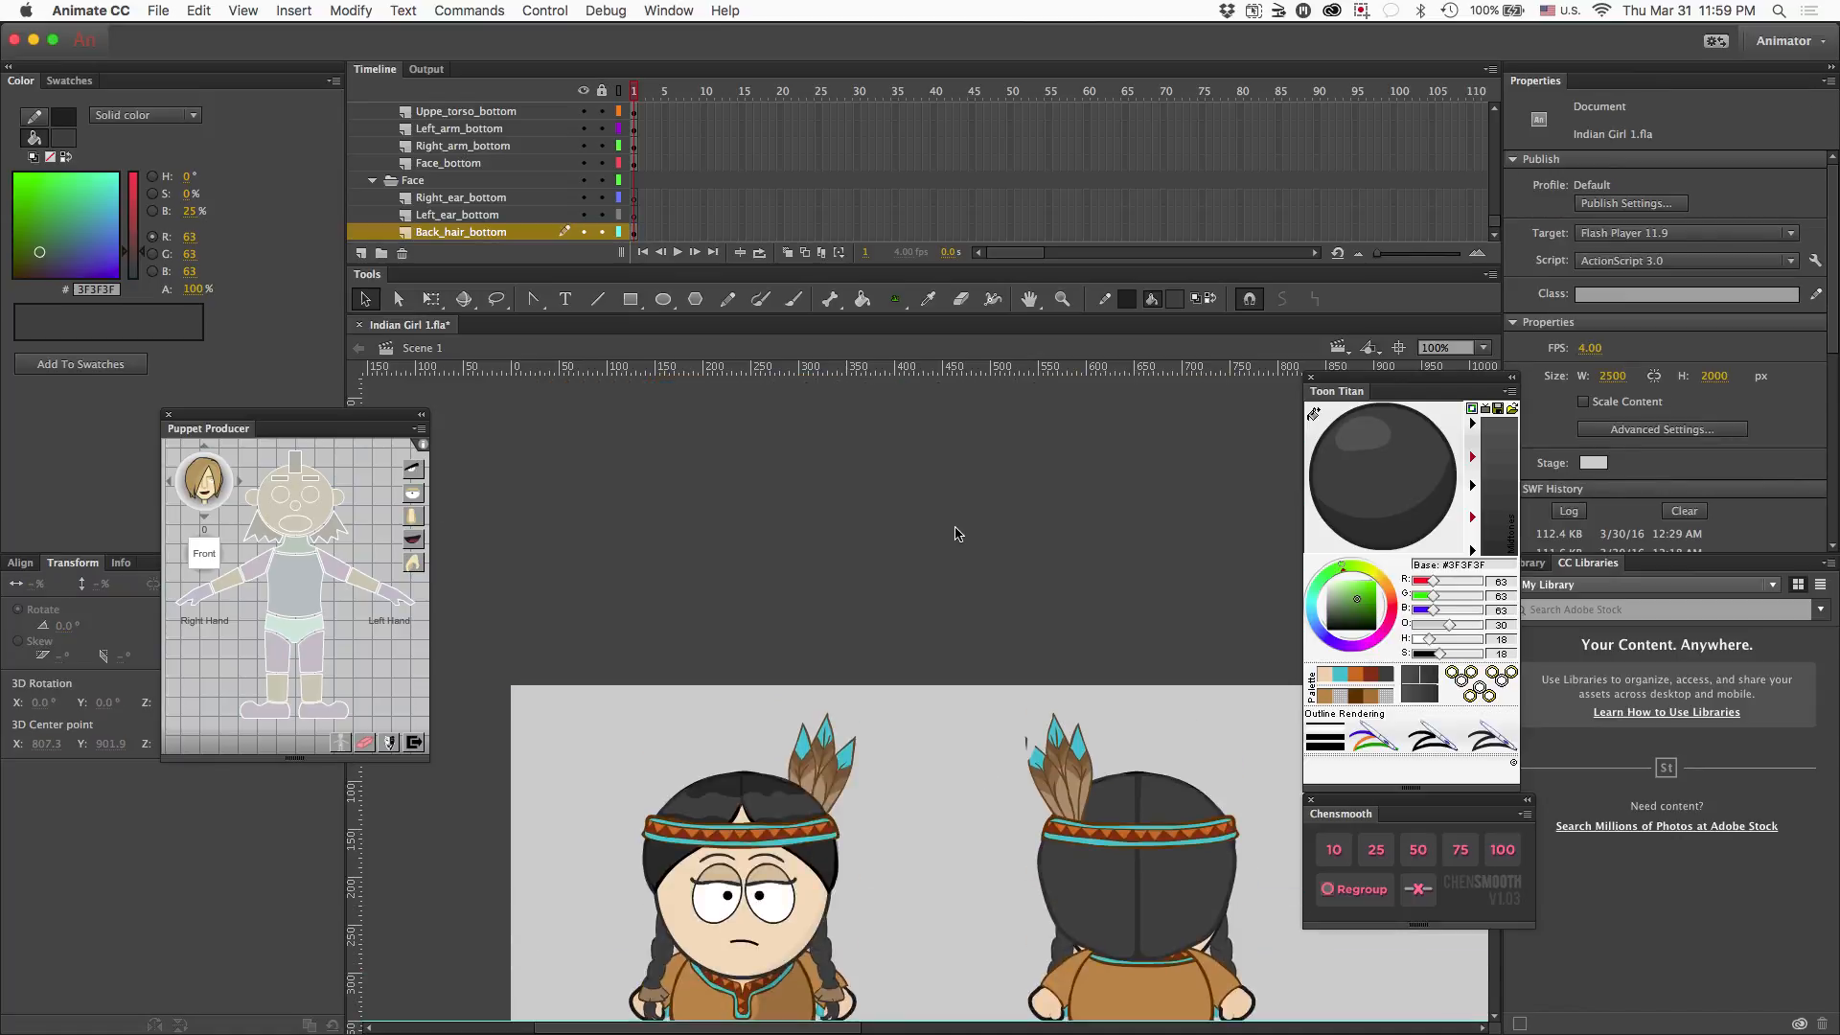
pyautogui.scroll(-5, 951, 619)
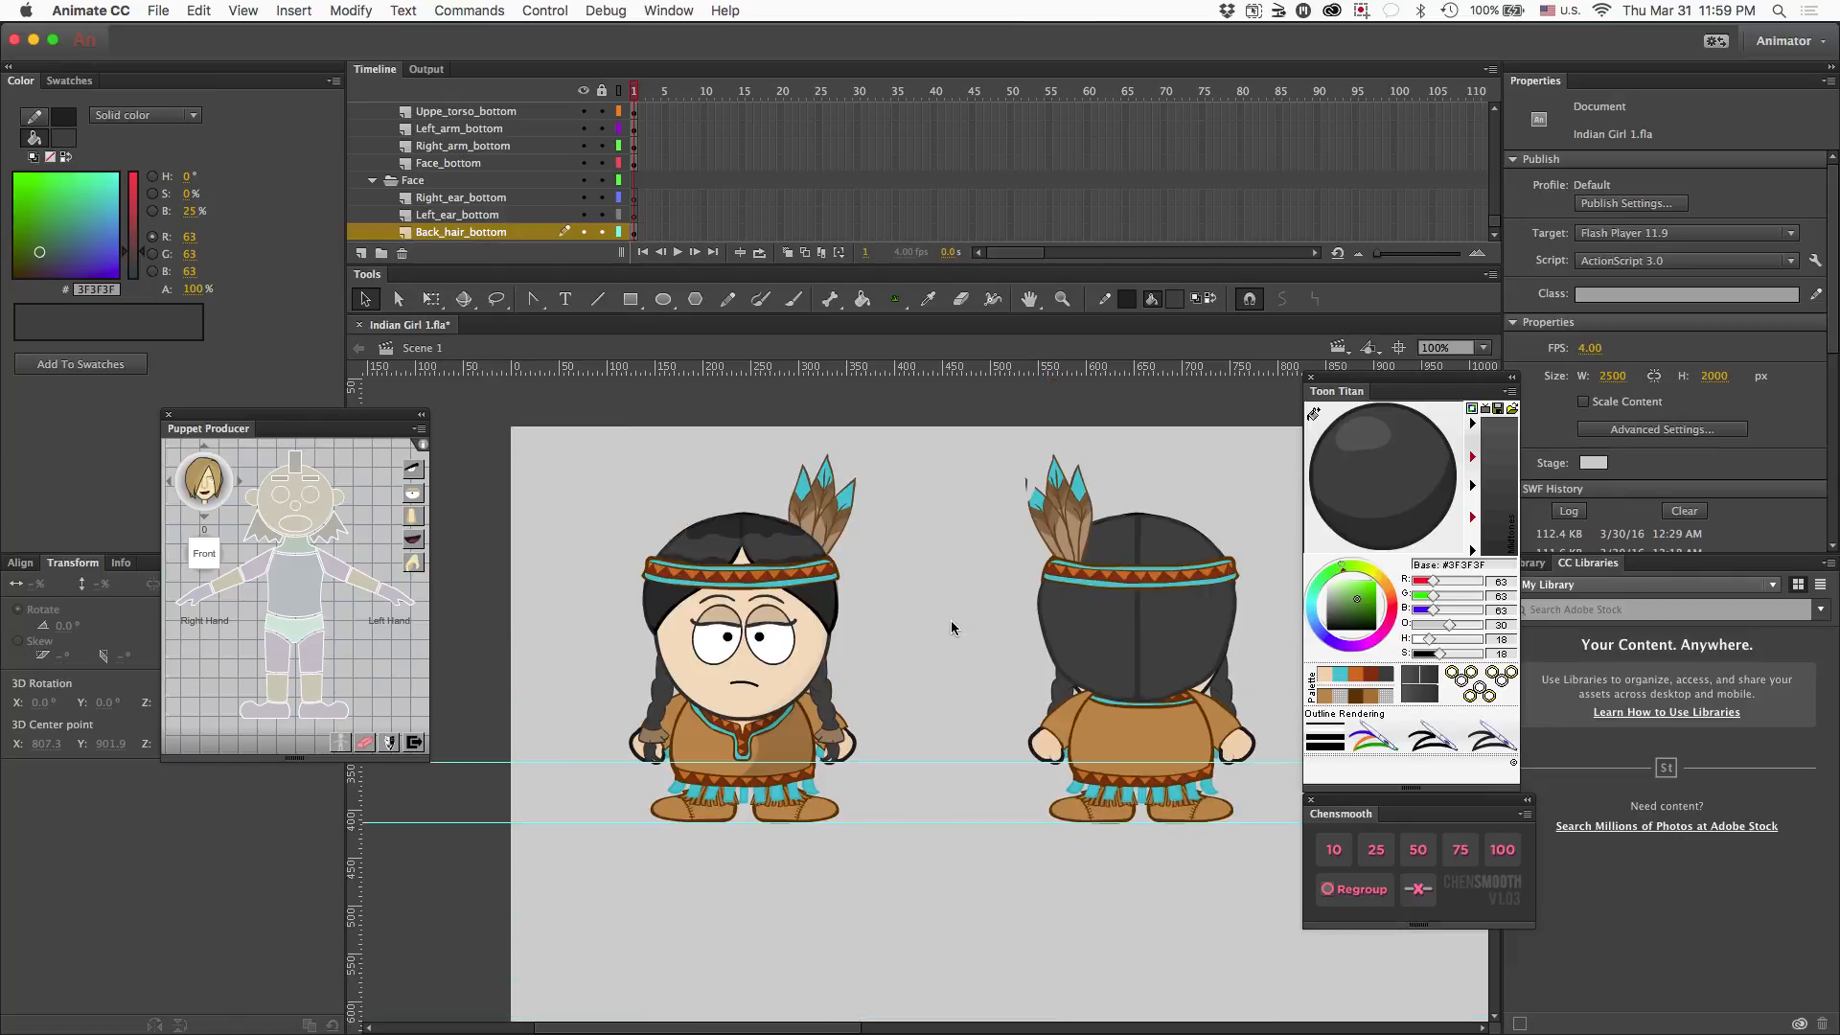
pyautogui.click(836, 701)
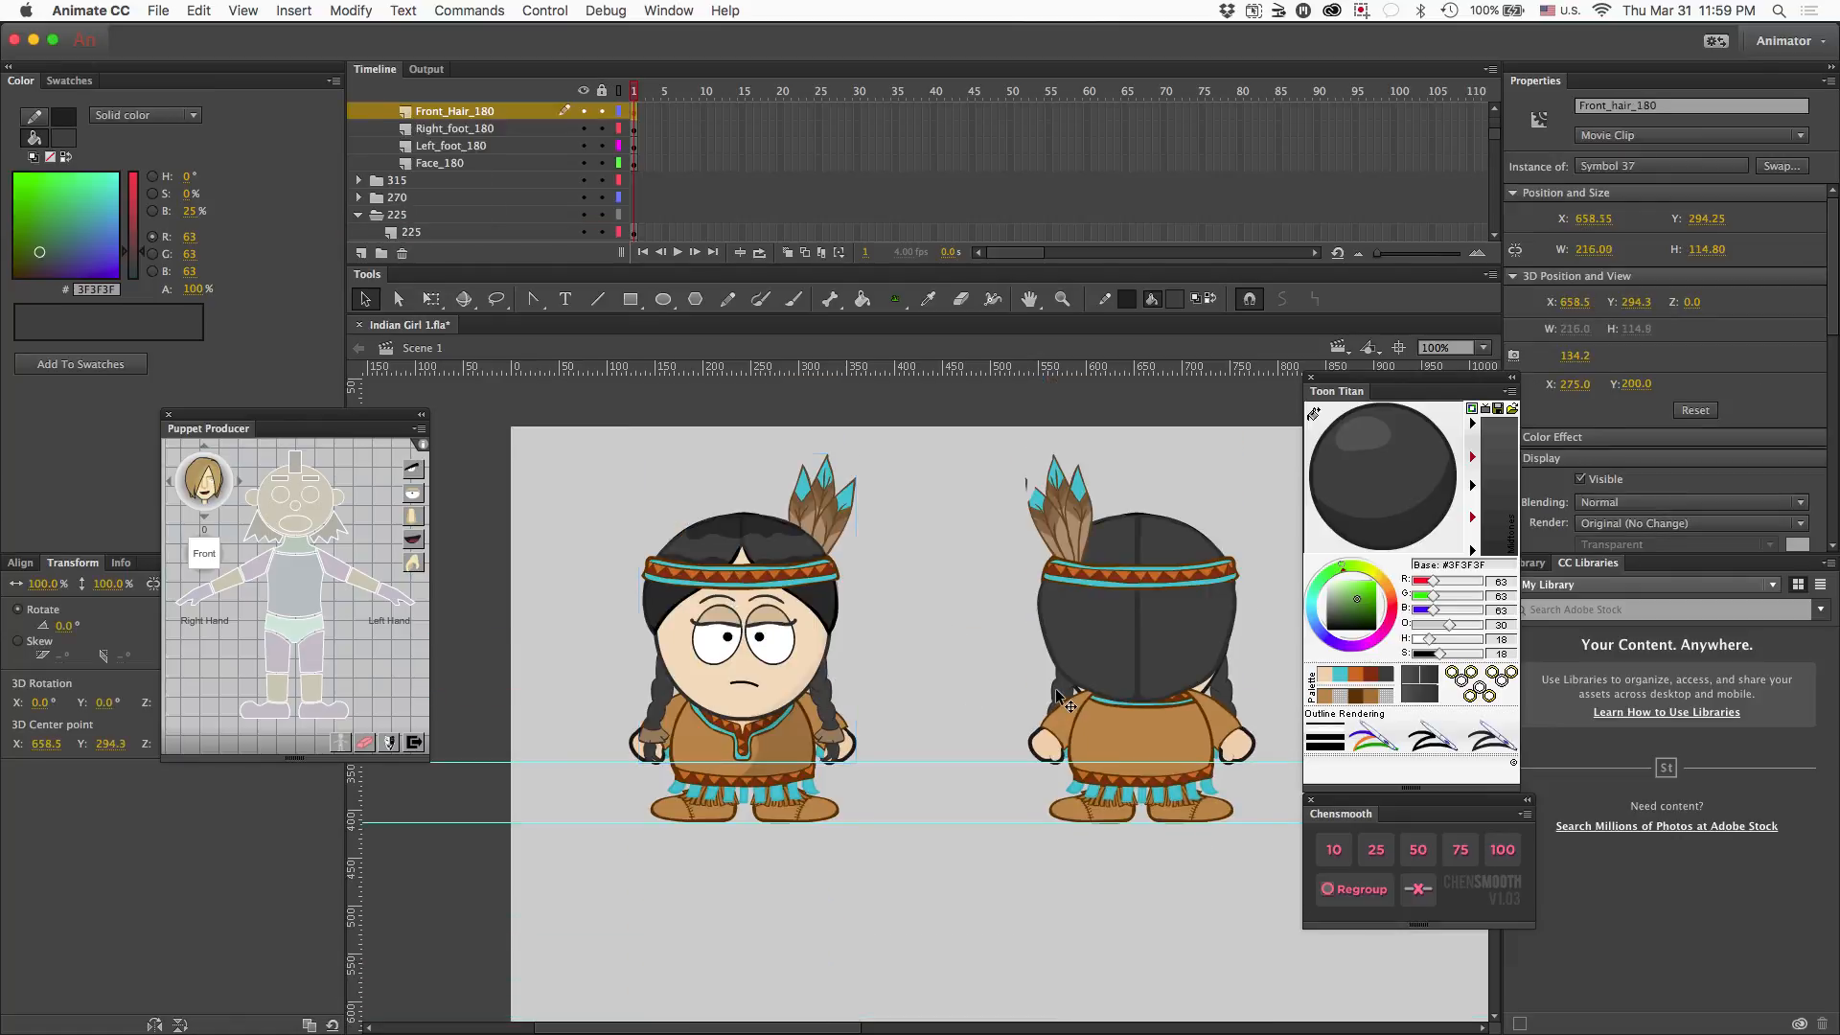
pyautogui.doubleClick(832, 701)
pyautogui.press('l')
pyautogui.moveTo(831, 701)
pyautogui.mouseDown()
pyautogui.moveTo(613, 729)
pyautogui.moveTo(887, 692)
pyautogui.mouseUp()
# - Leave the front hair symbol, open Back_hair_bottom in the Bottom view, and add a new layer above the hair circle
pyautogui.scroll(-20, 887, 691)
pyautogui.scroll(15, 808, 670)
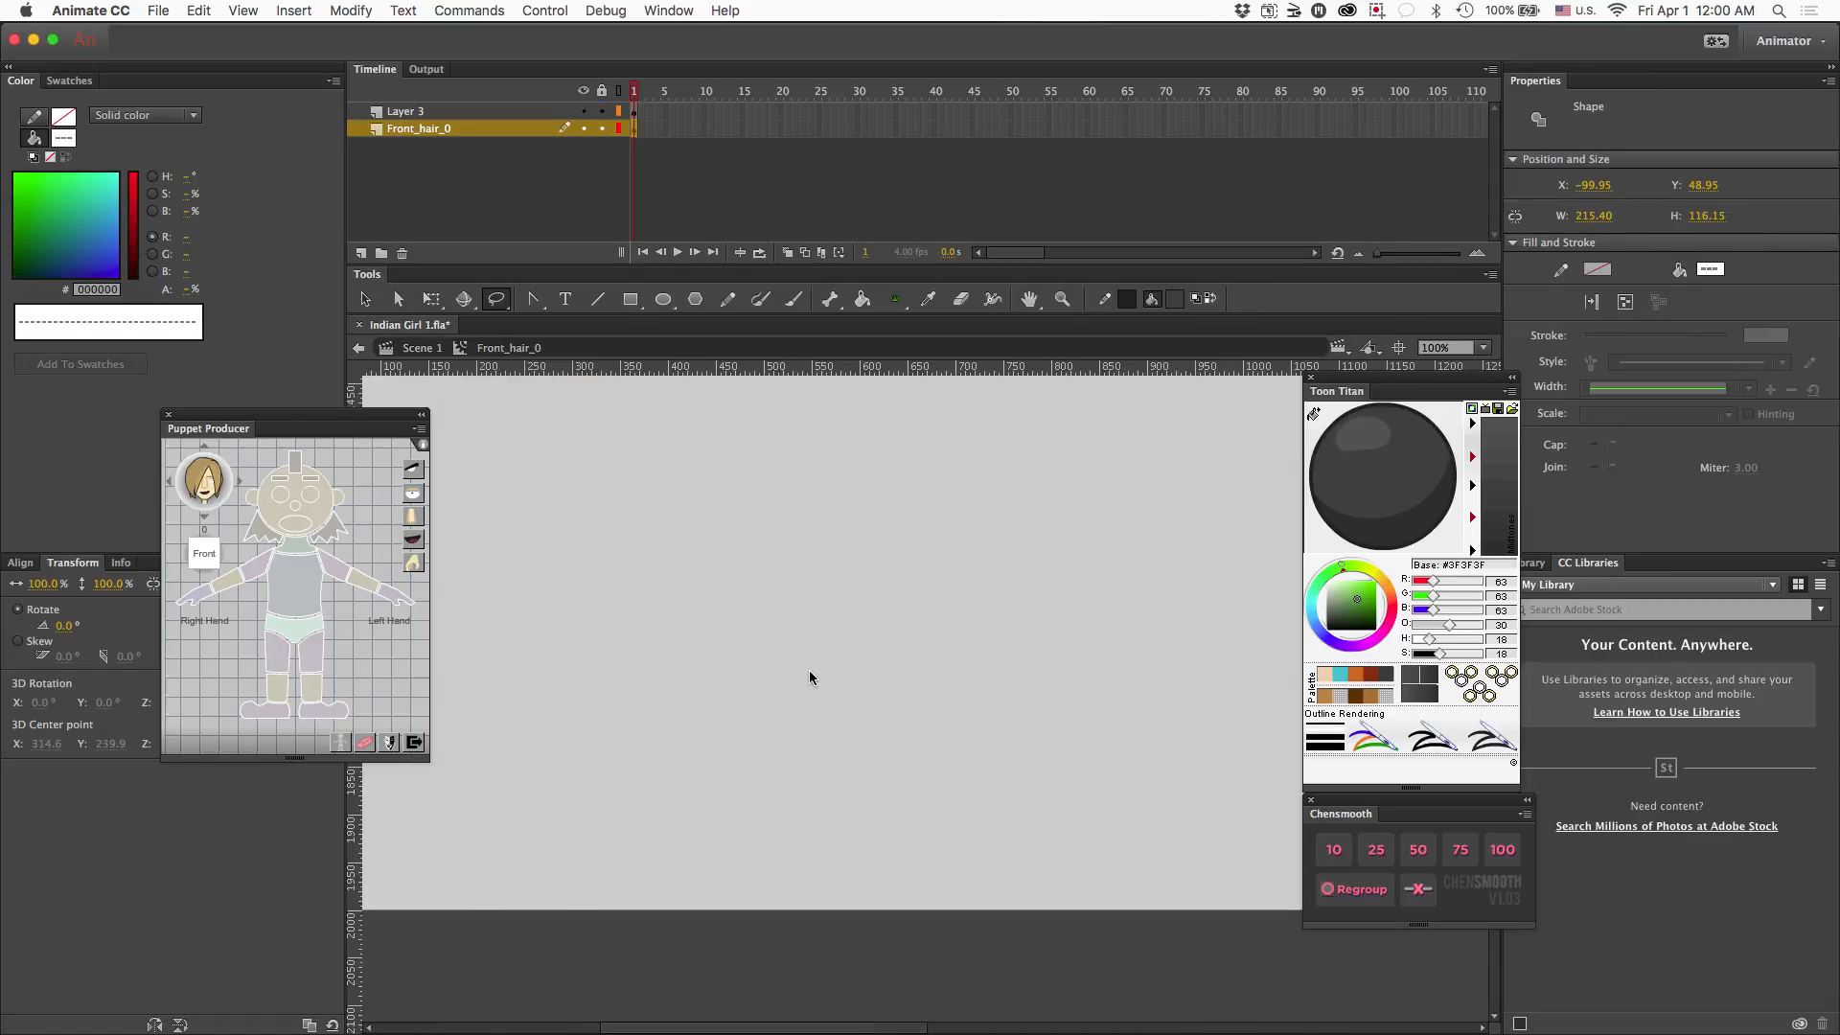
pyautogui.hscroll(-4, 808, 669)
pyautogui.scroll(6, 809, 650)
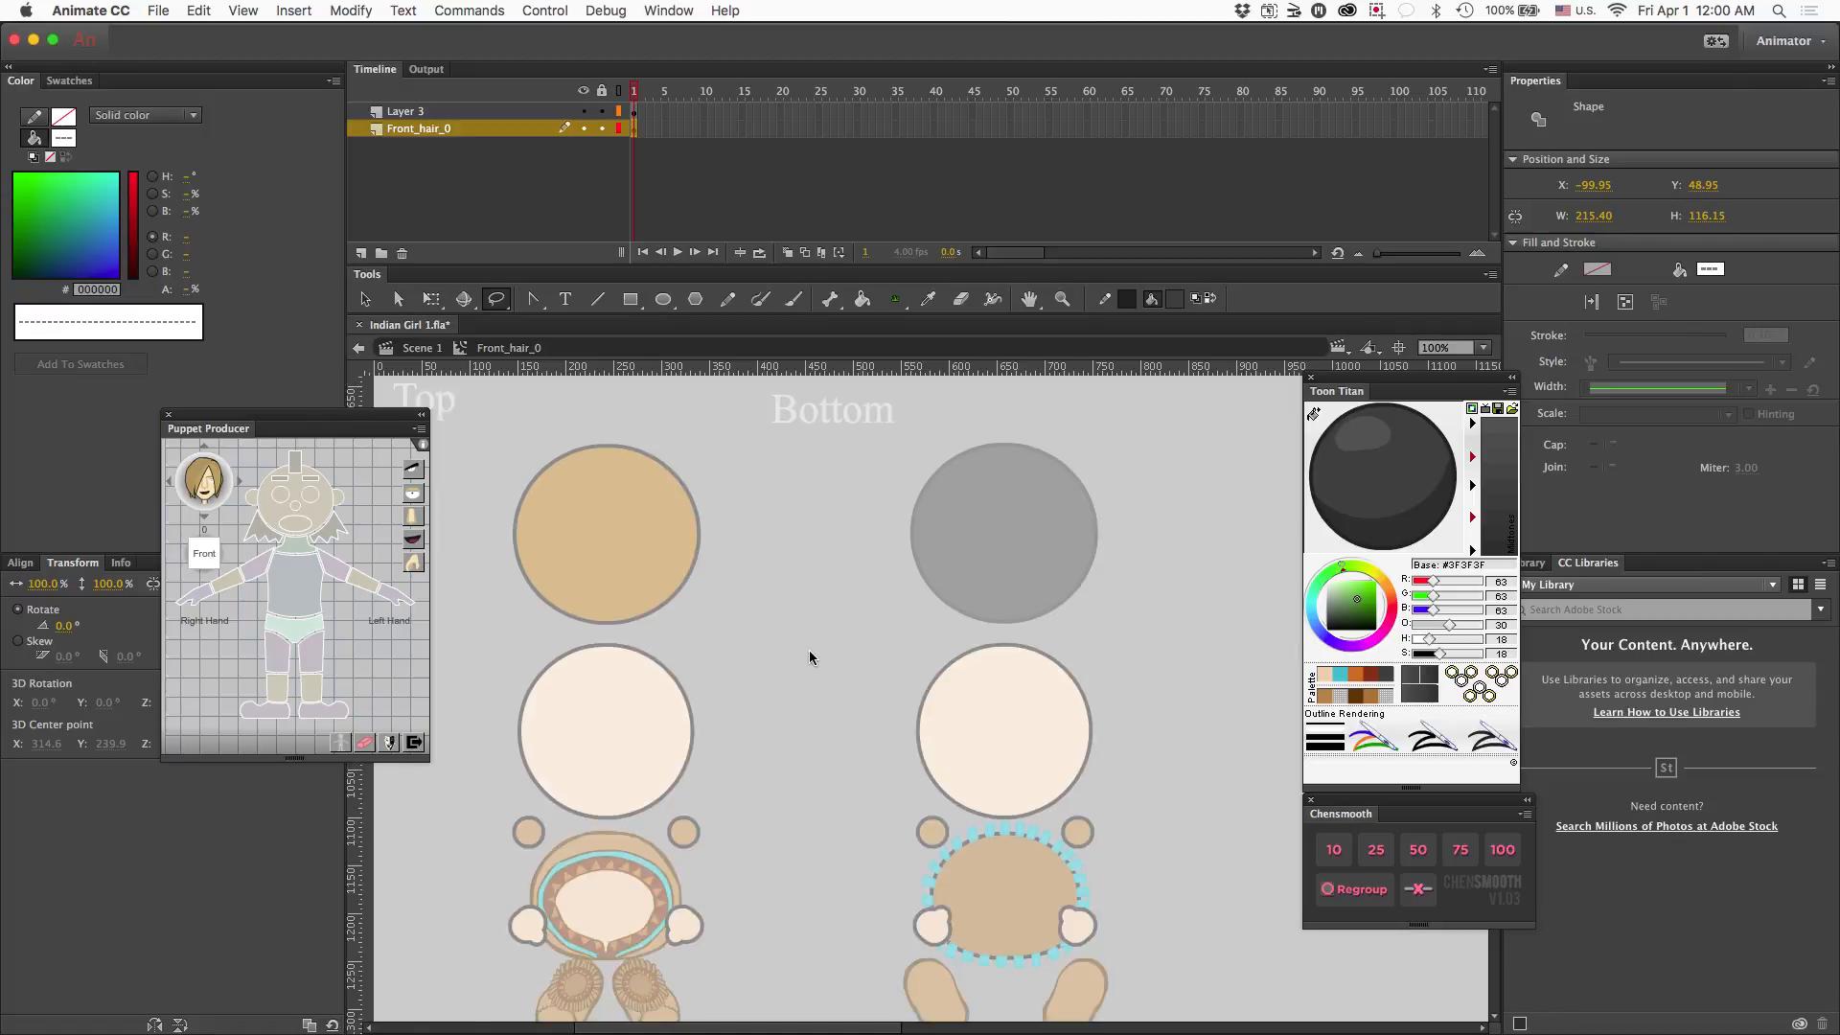
pyautogui.hscroll(3, 809, 642)
pyautogui.scroll(-2, 809, 642)
pyautogui.click(872, 556)
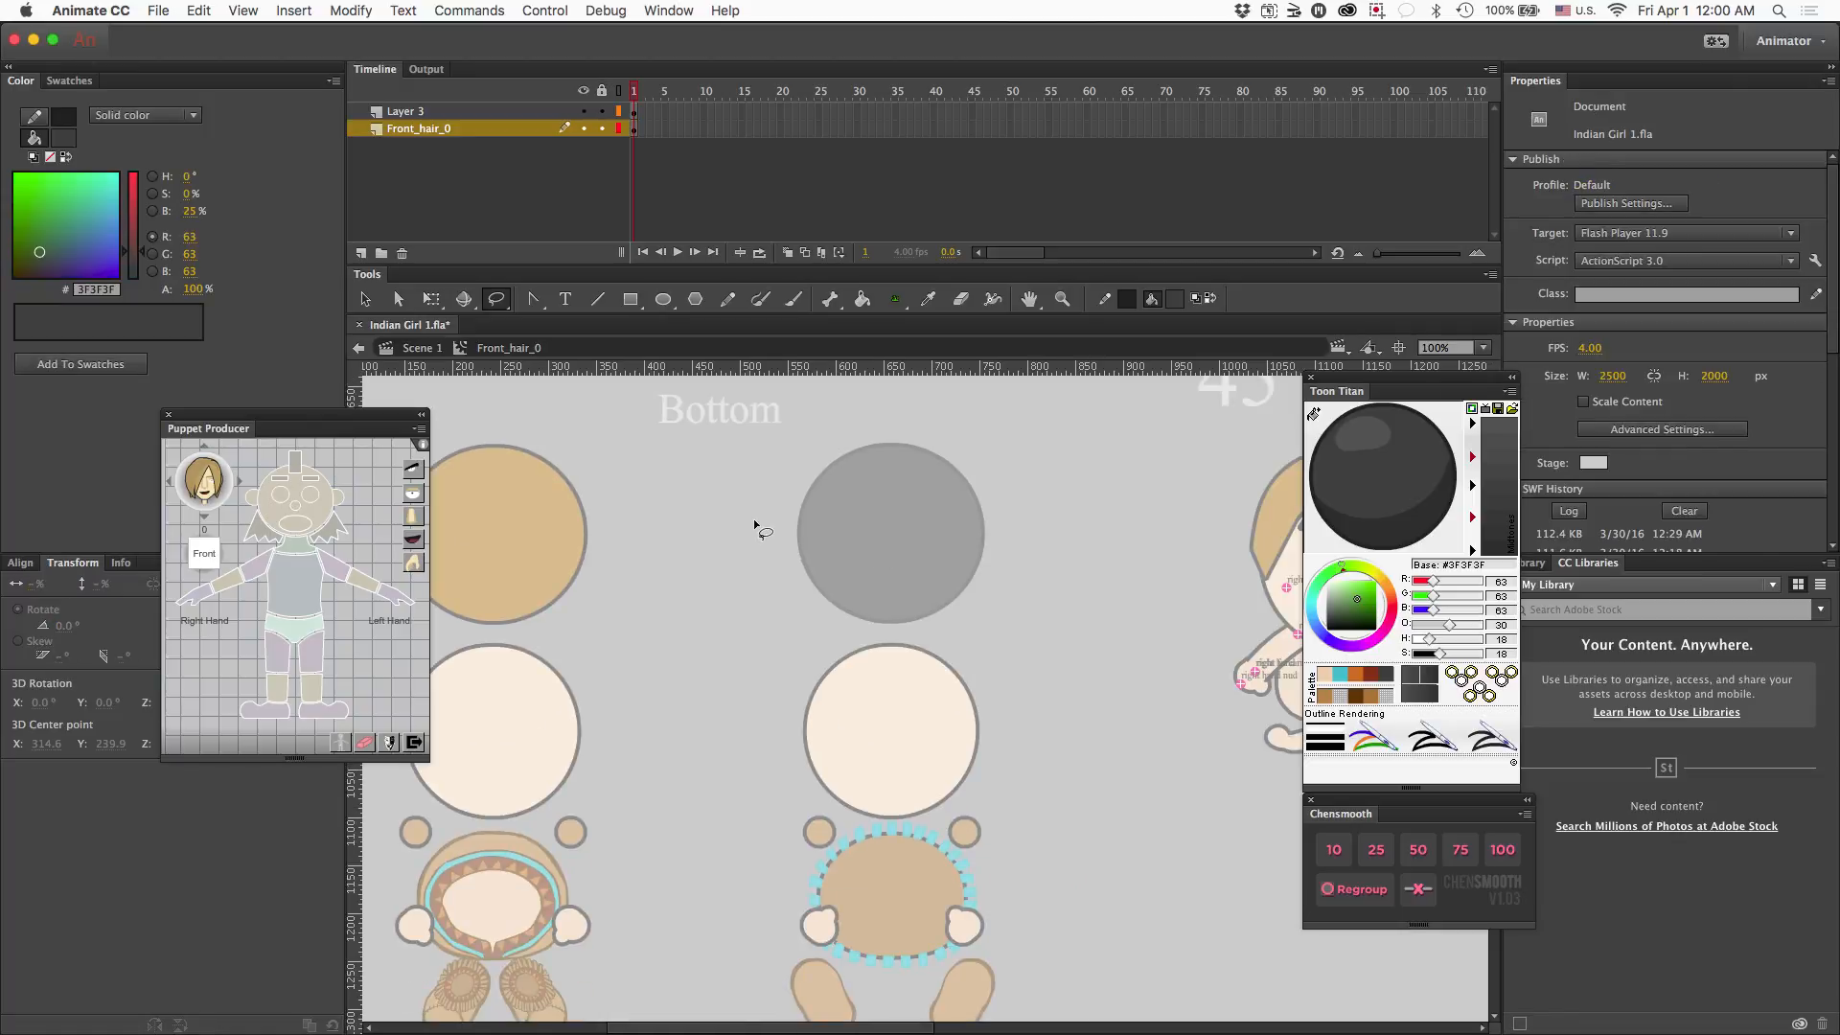
pyautogui.press('v')
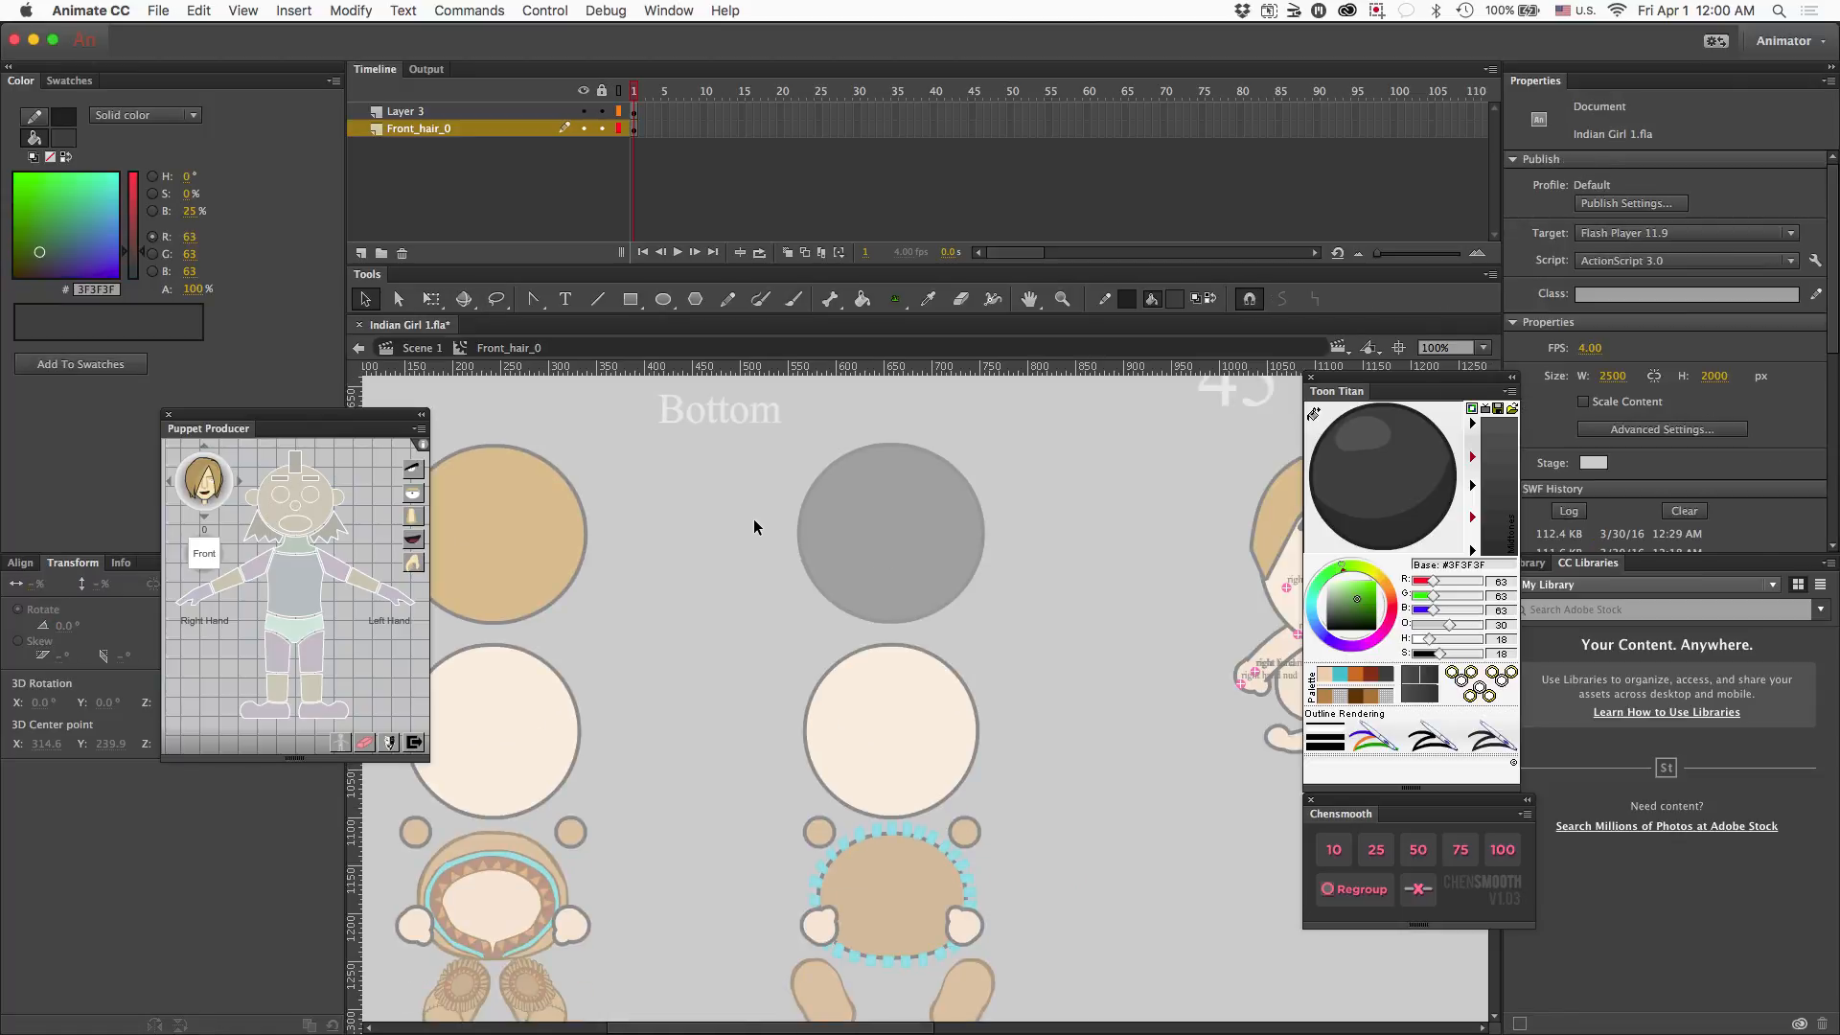
pyautogui.doubleClick(753, 519)
pyautogui.doubleClick(858, 541)
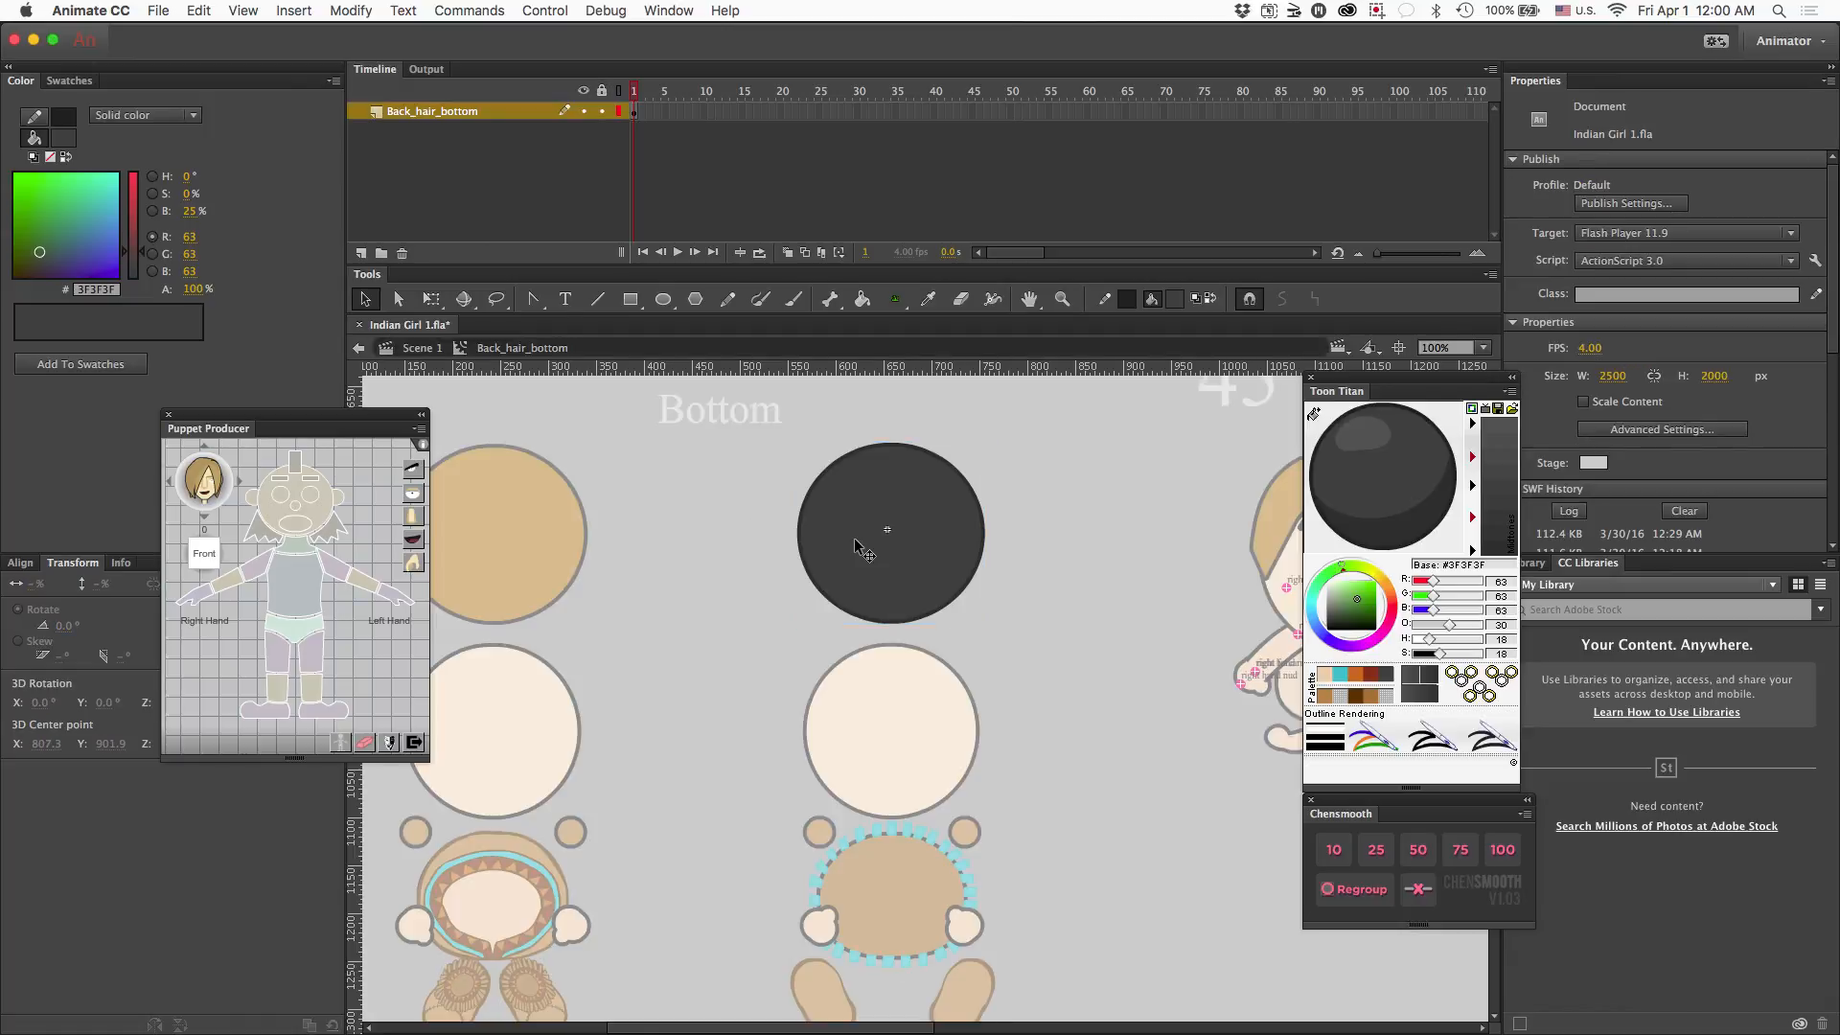
pyautogui.click(362, 253)
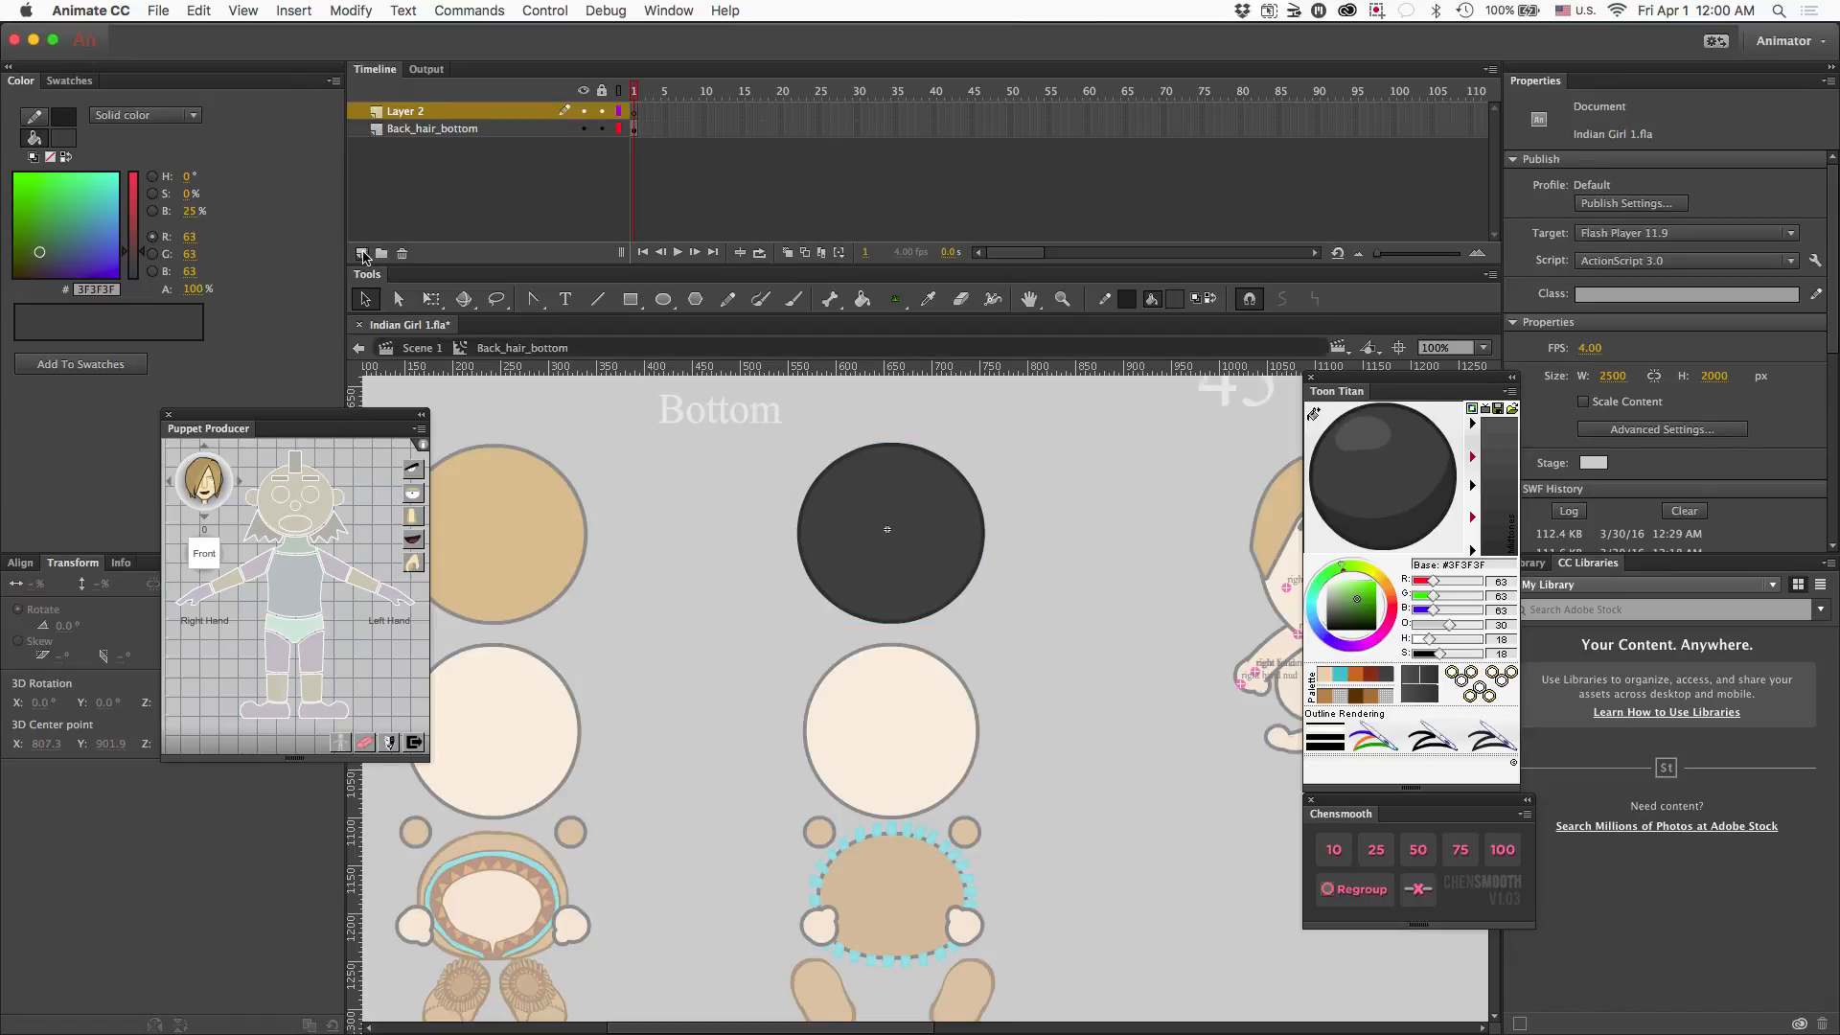
# - Paste the braids in place on Layer 2 of the Bottom view's hair and move them over the dark hair circle
pyautogui.press('super+shift+v')
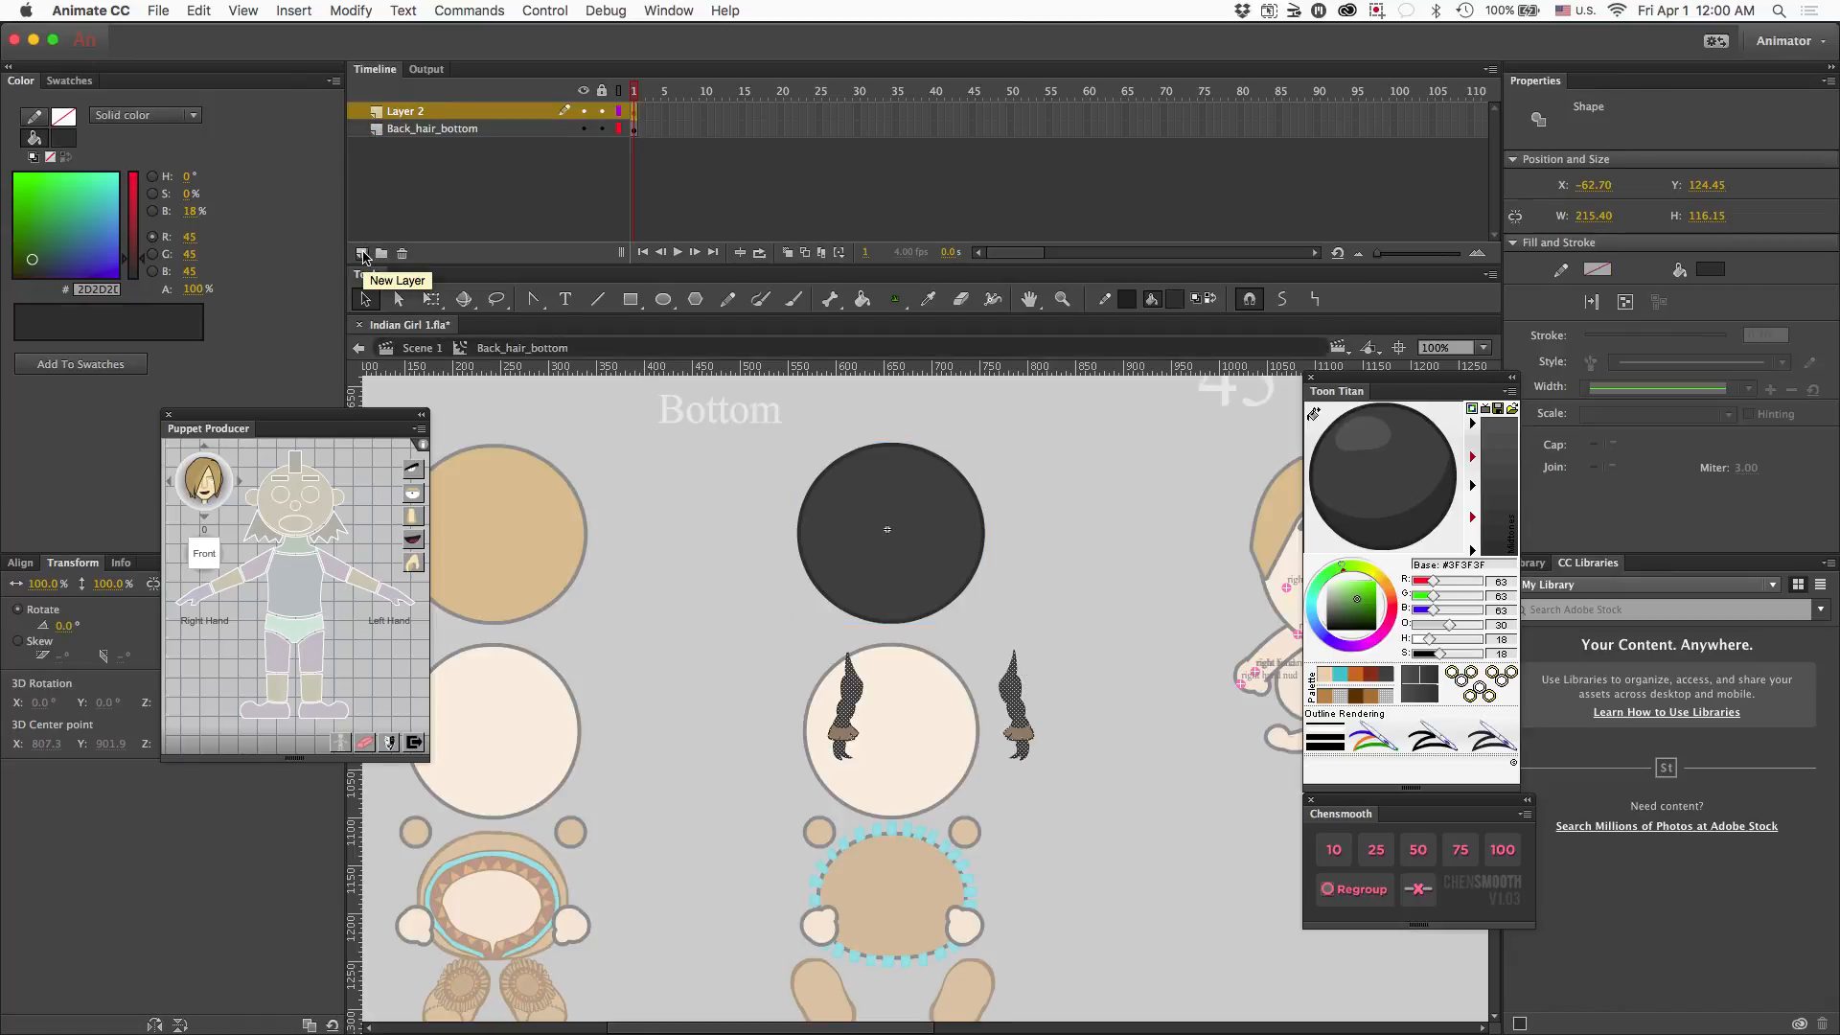
pyautogui.moveTo(848, 740); pyautogui.dragTo(806, 560)
pyautogui.scroll(3, 807, 566)
pyautogui.scroll(-8, 807, 567)
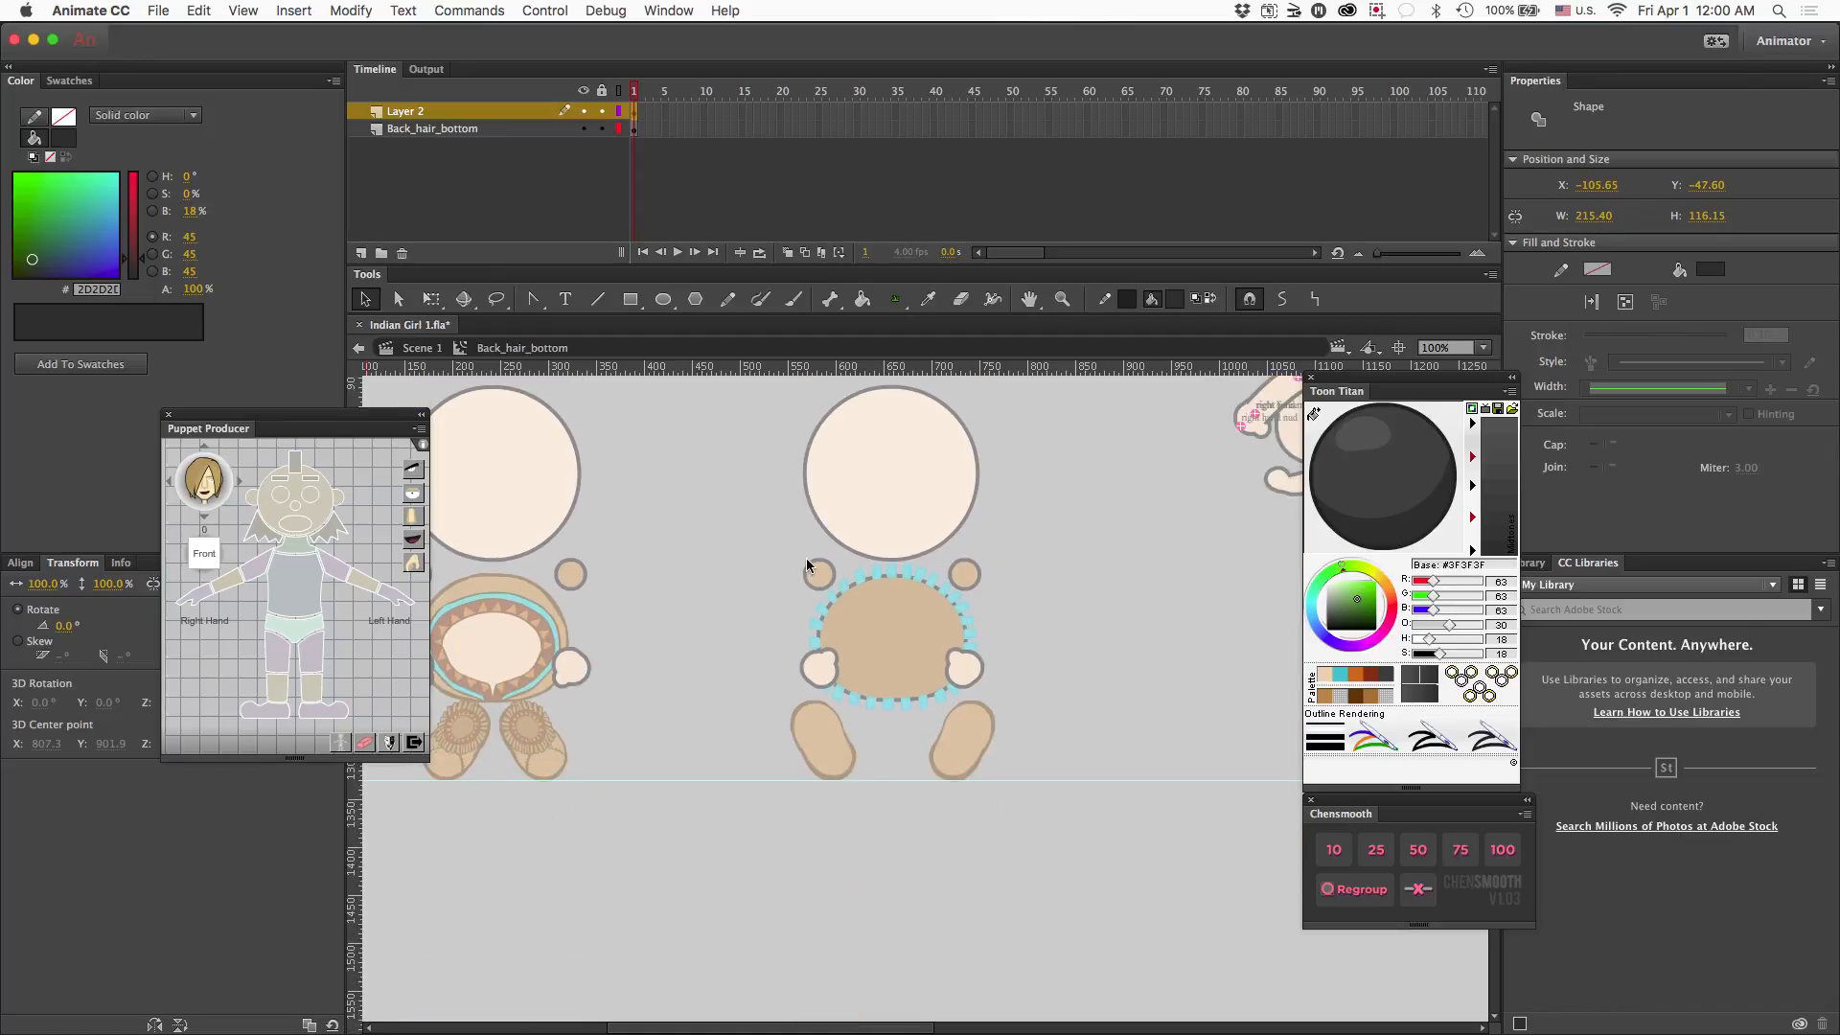
pyautogui.scroll(10, 808, 566)
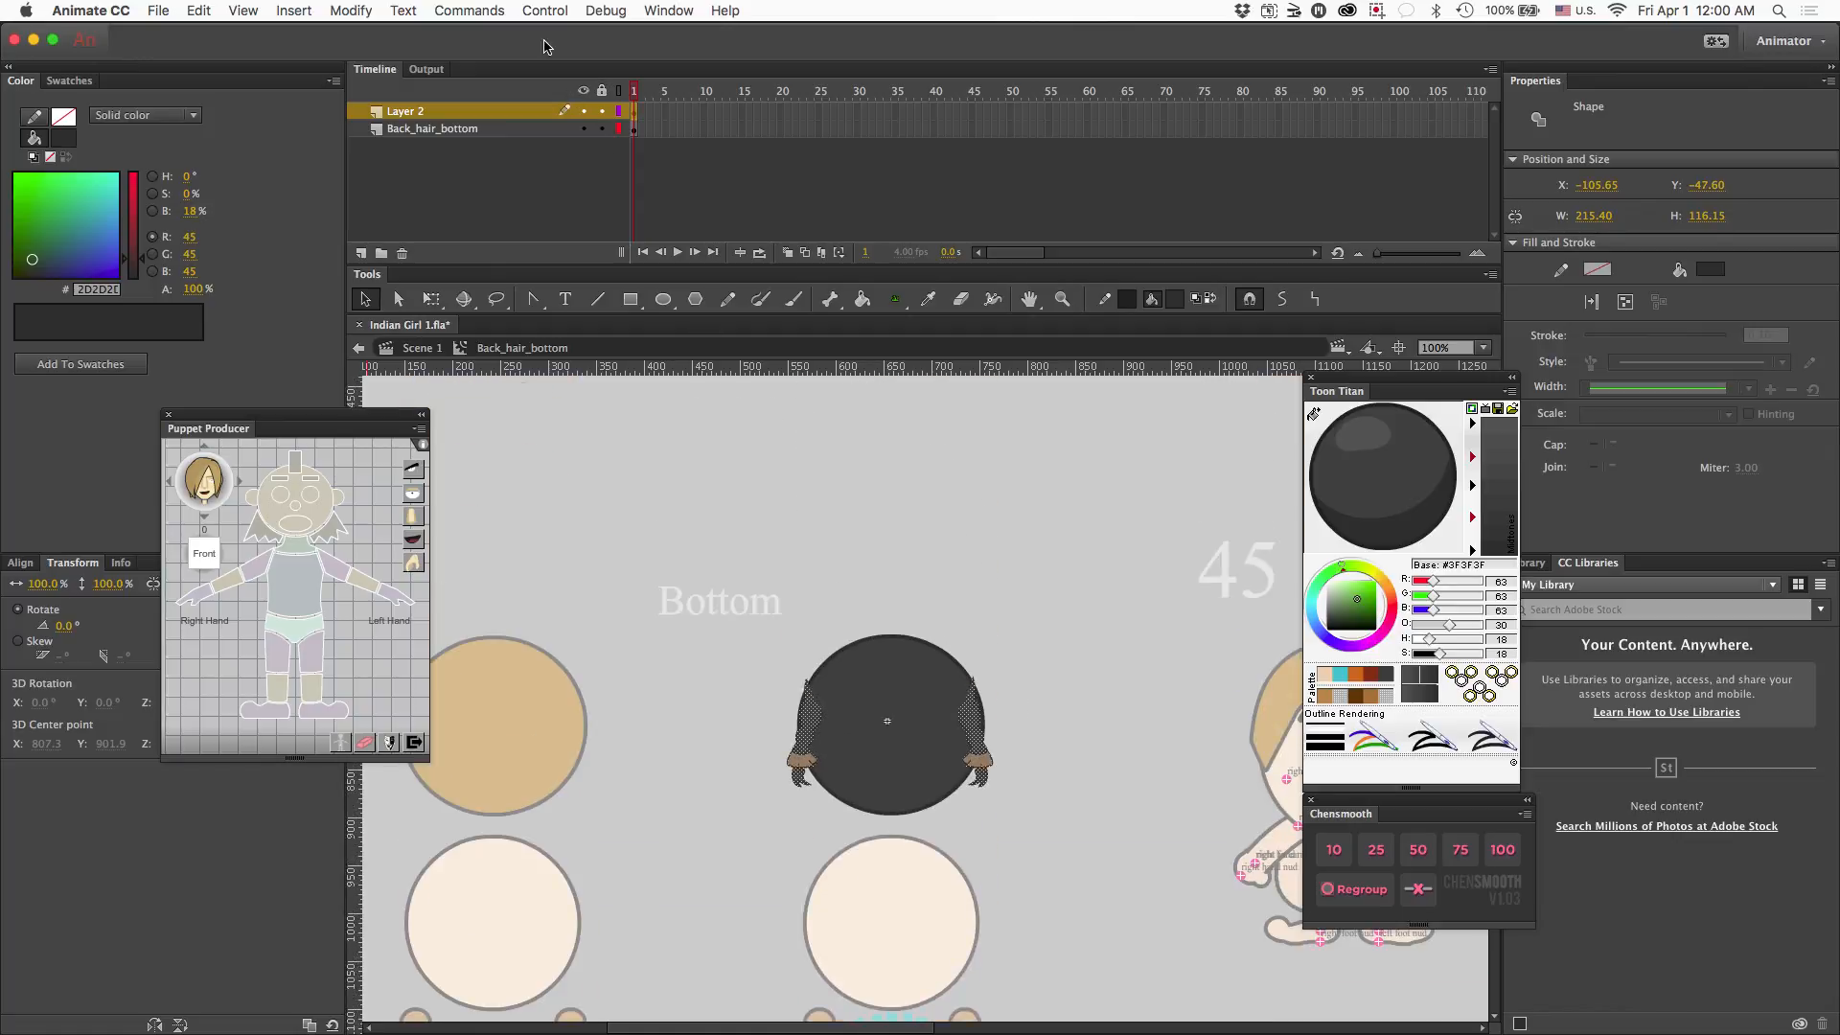
# - Flip the pasted braids horizontally and vertically
pyautogui.click(344, 17)
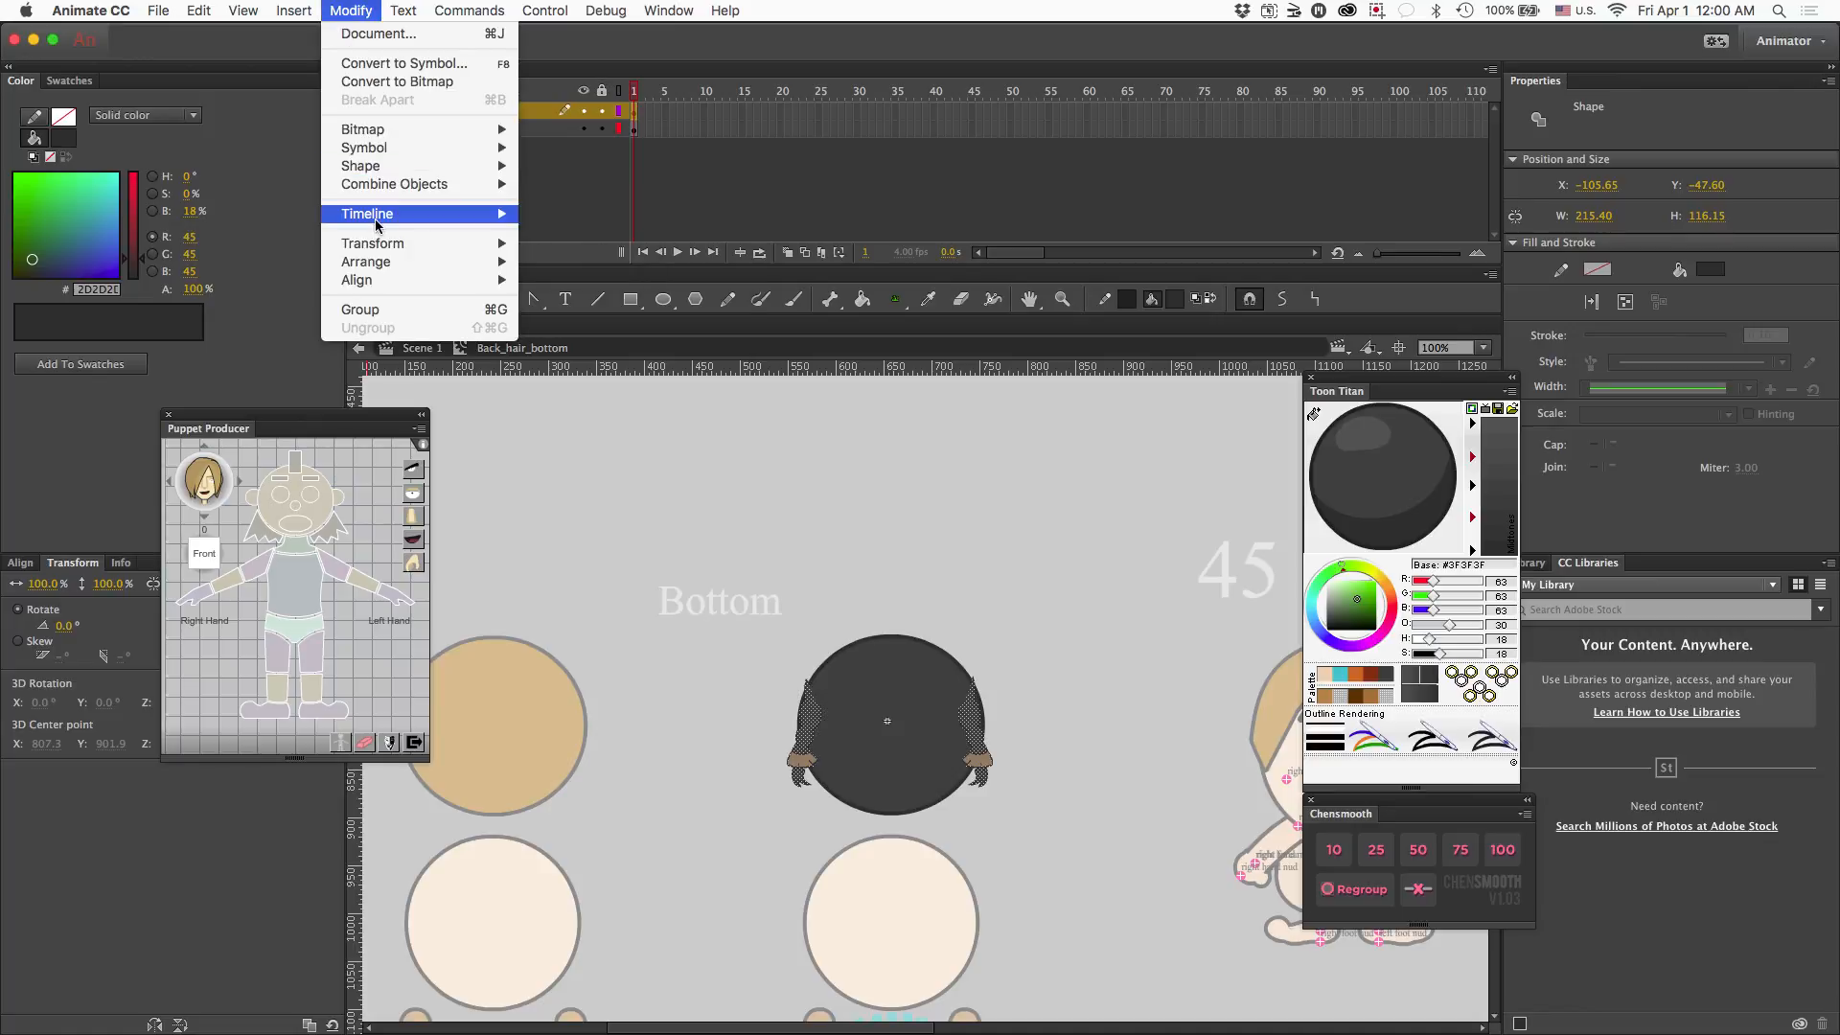
pyautogui.moveTo(380, 254)
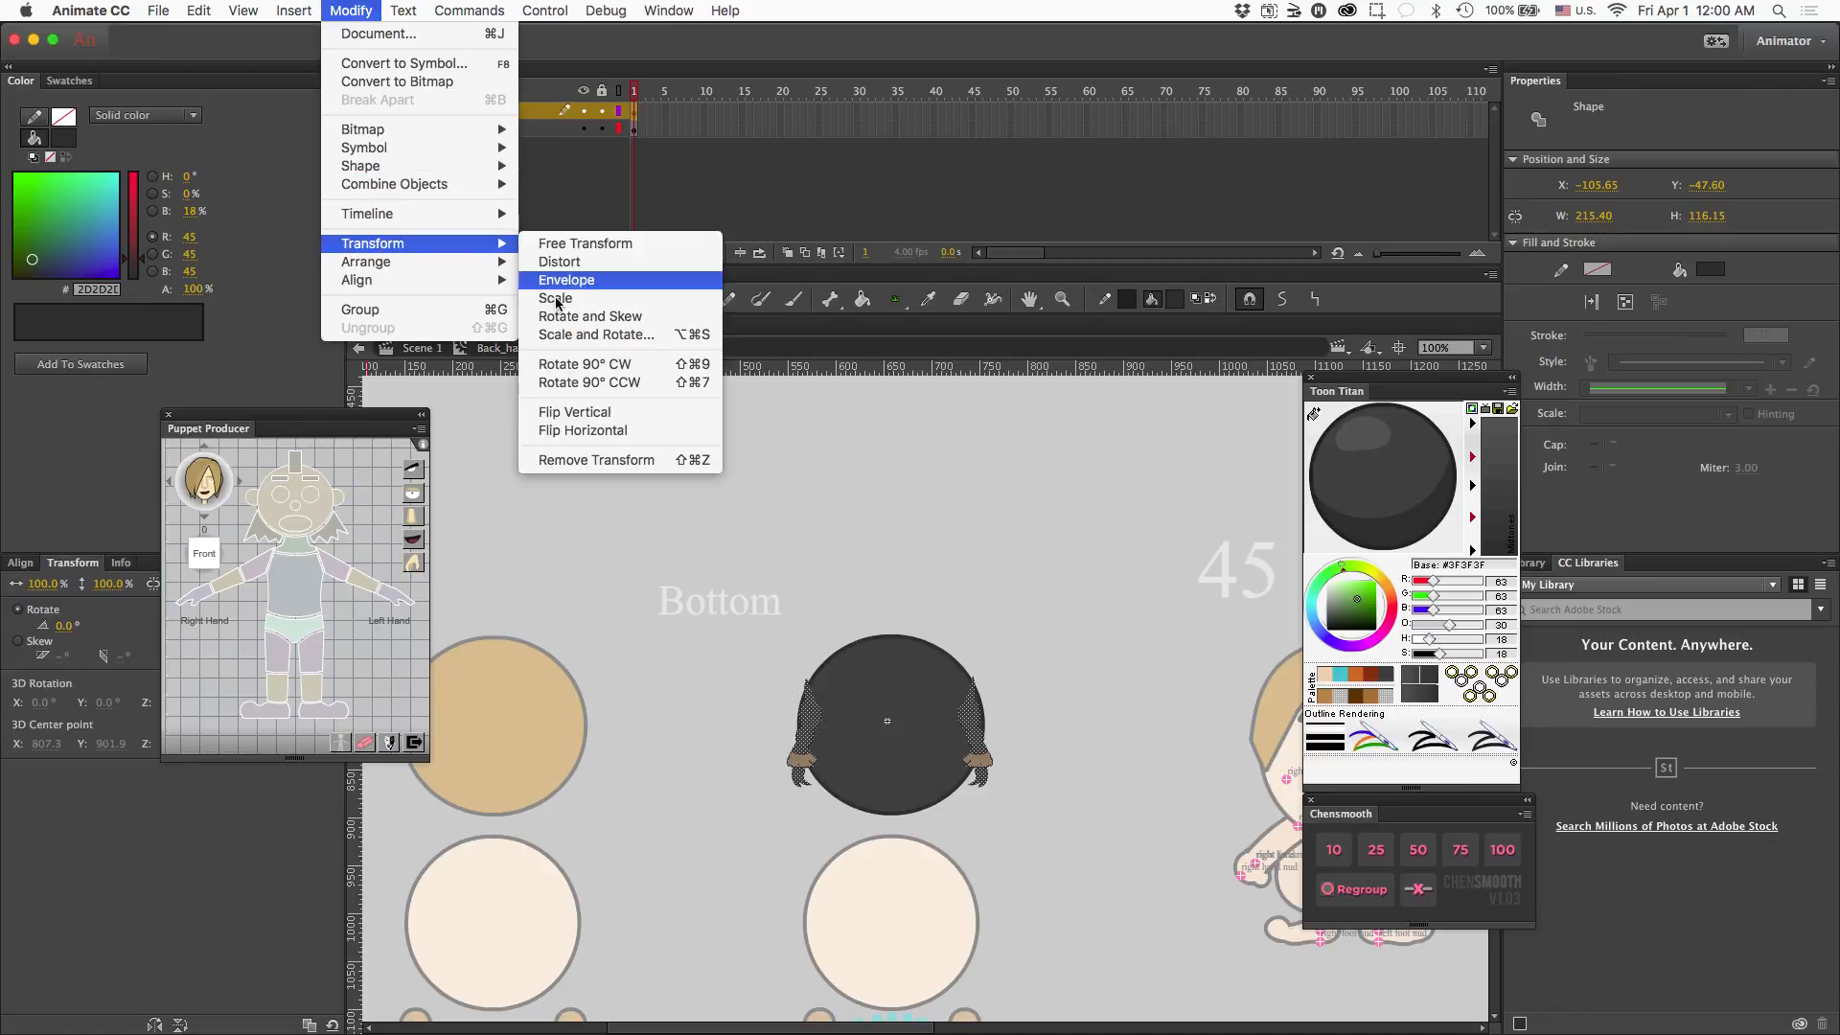
pyautogui.click(596, 433)
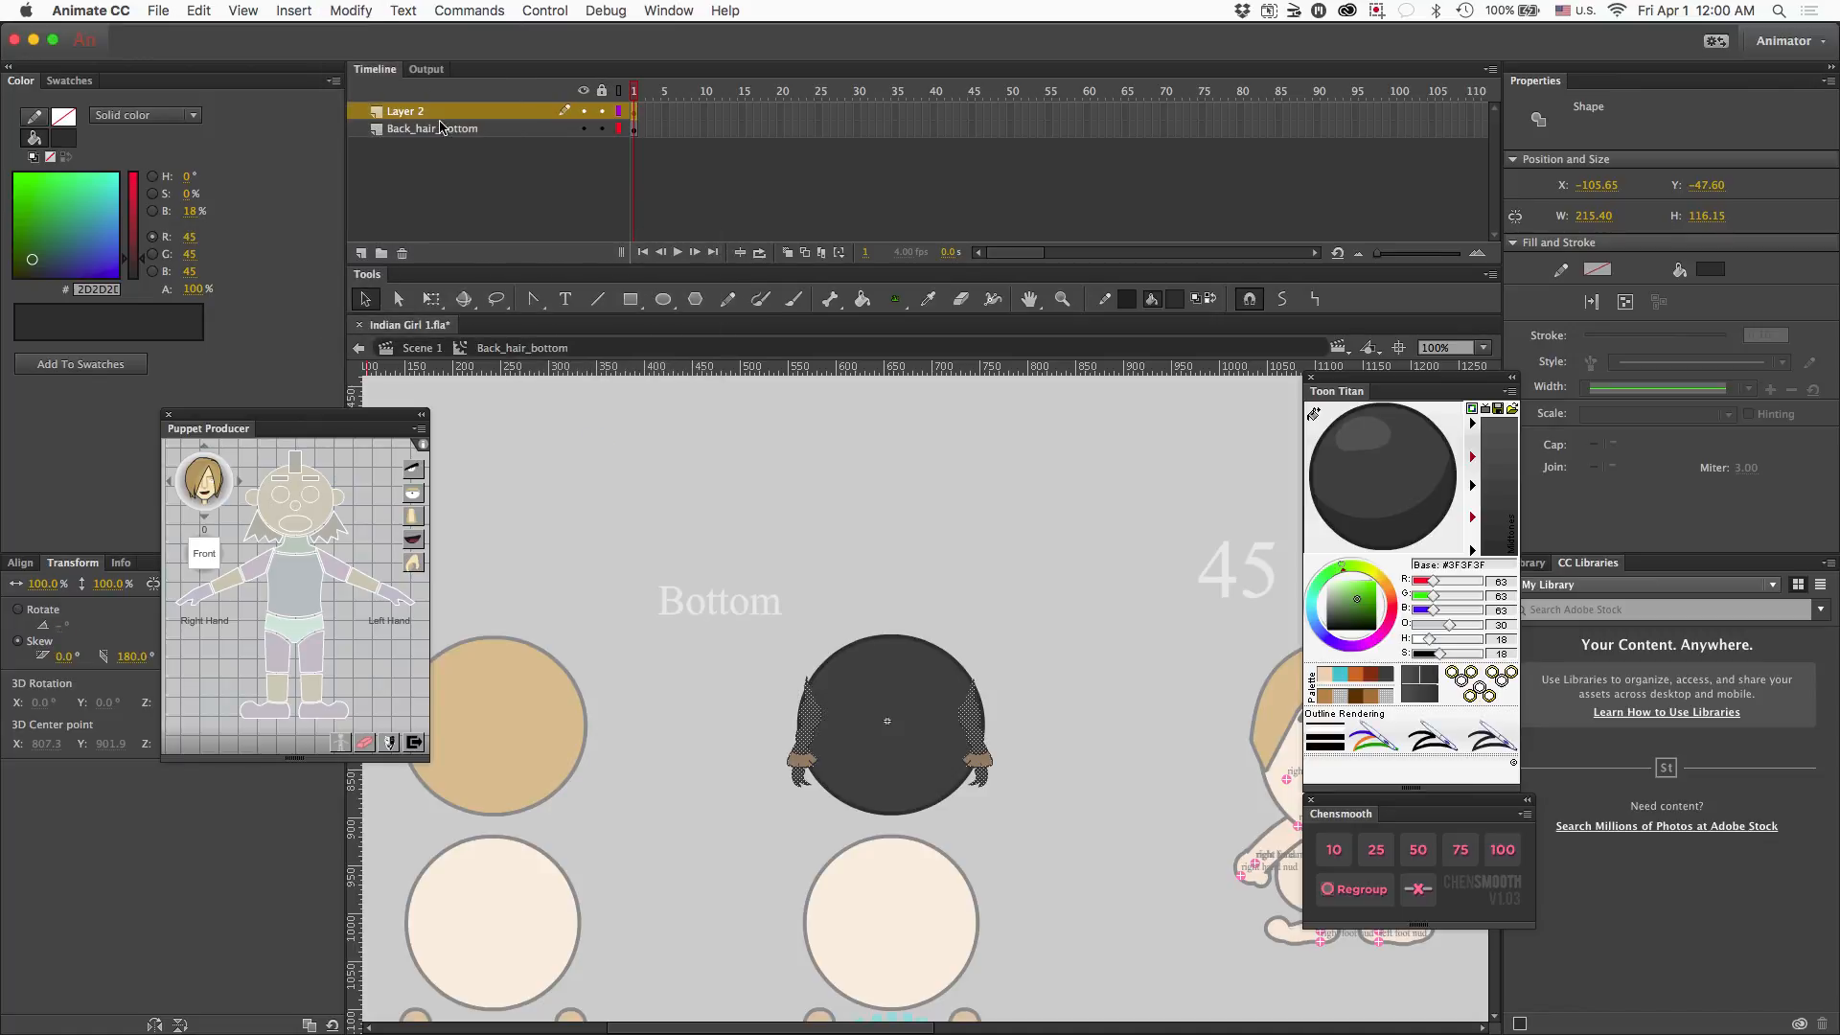
pyautogui.click(355, 12)
pyautogui.moveTo(444, 257)
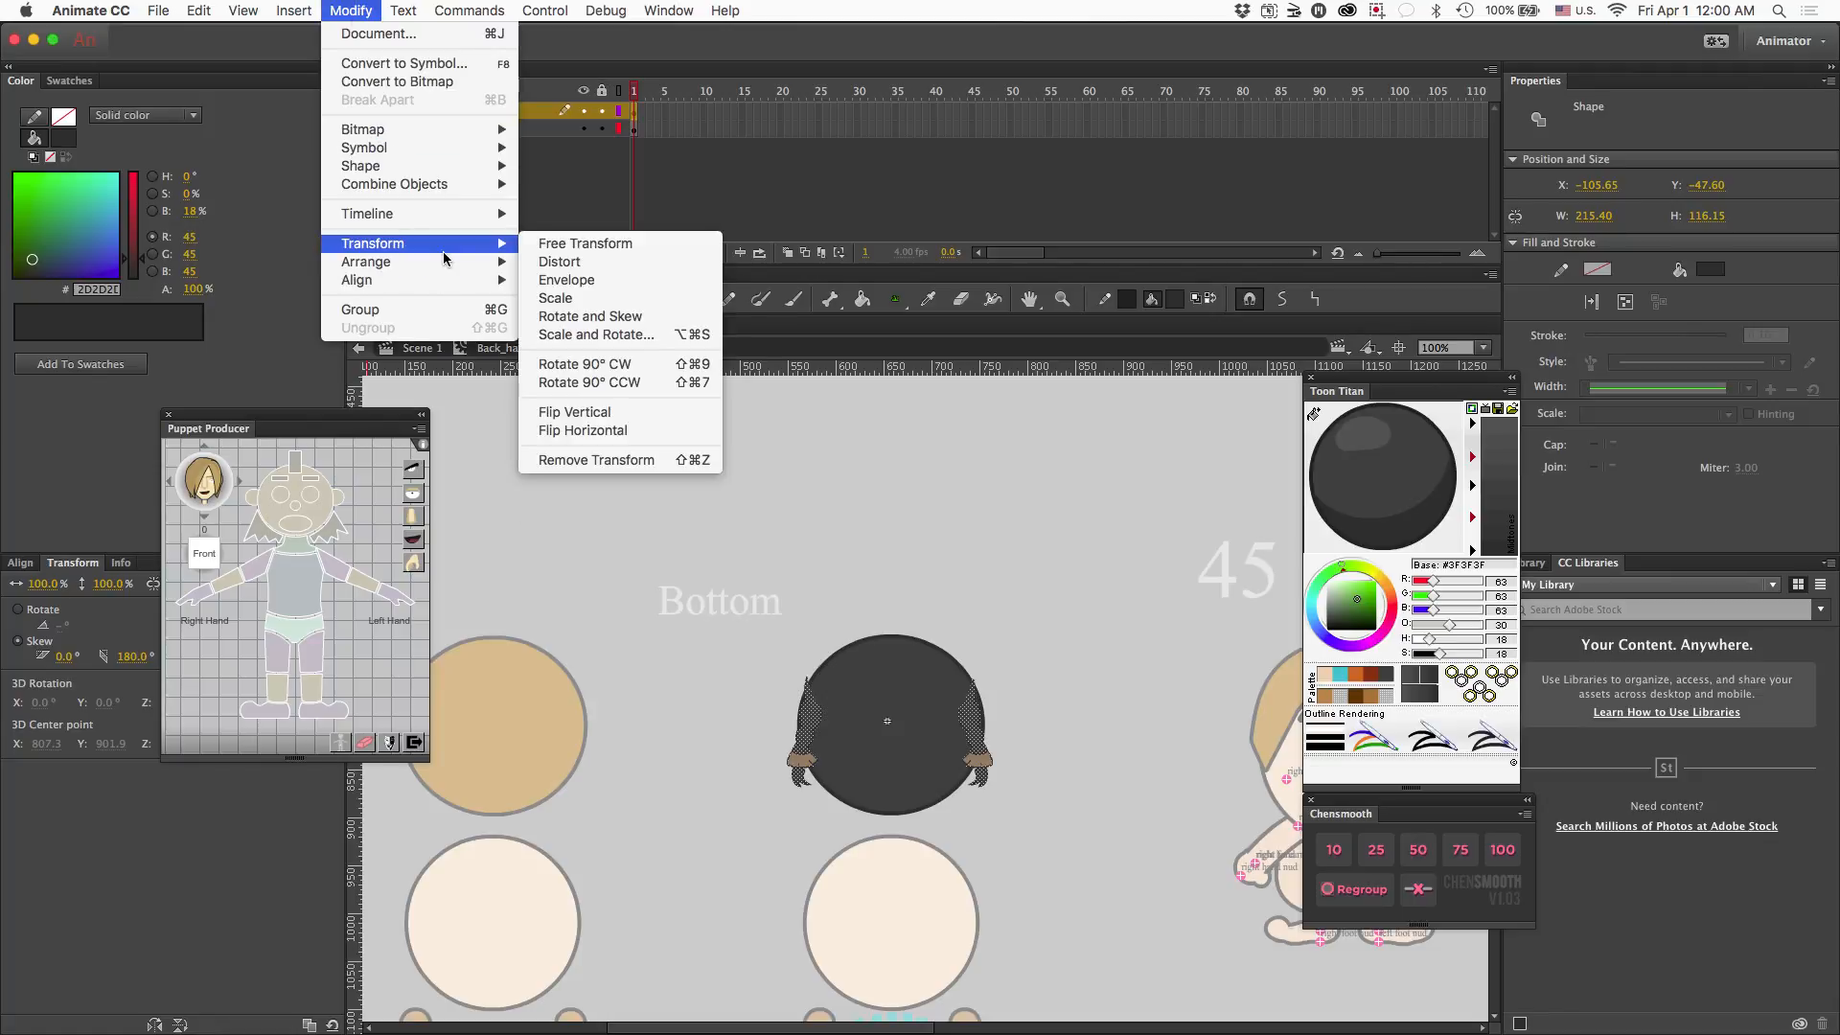
pyautogui.click(563, 414)
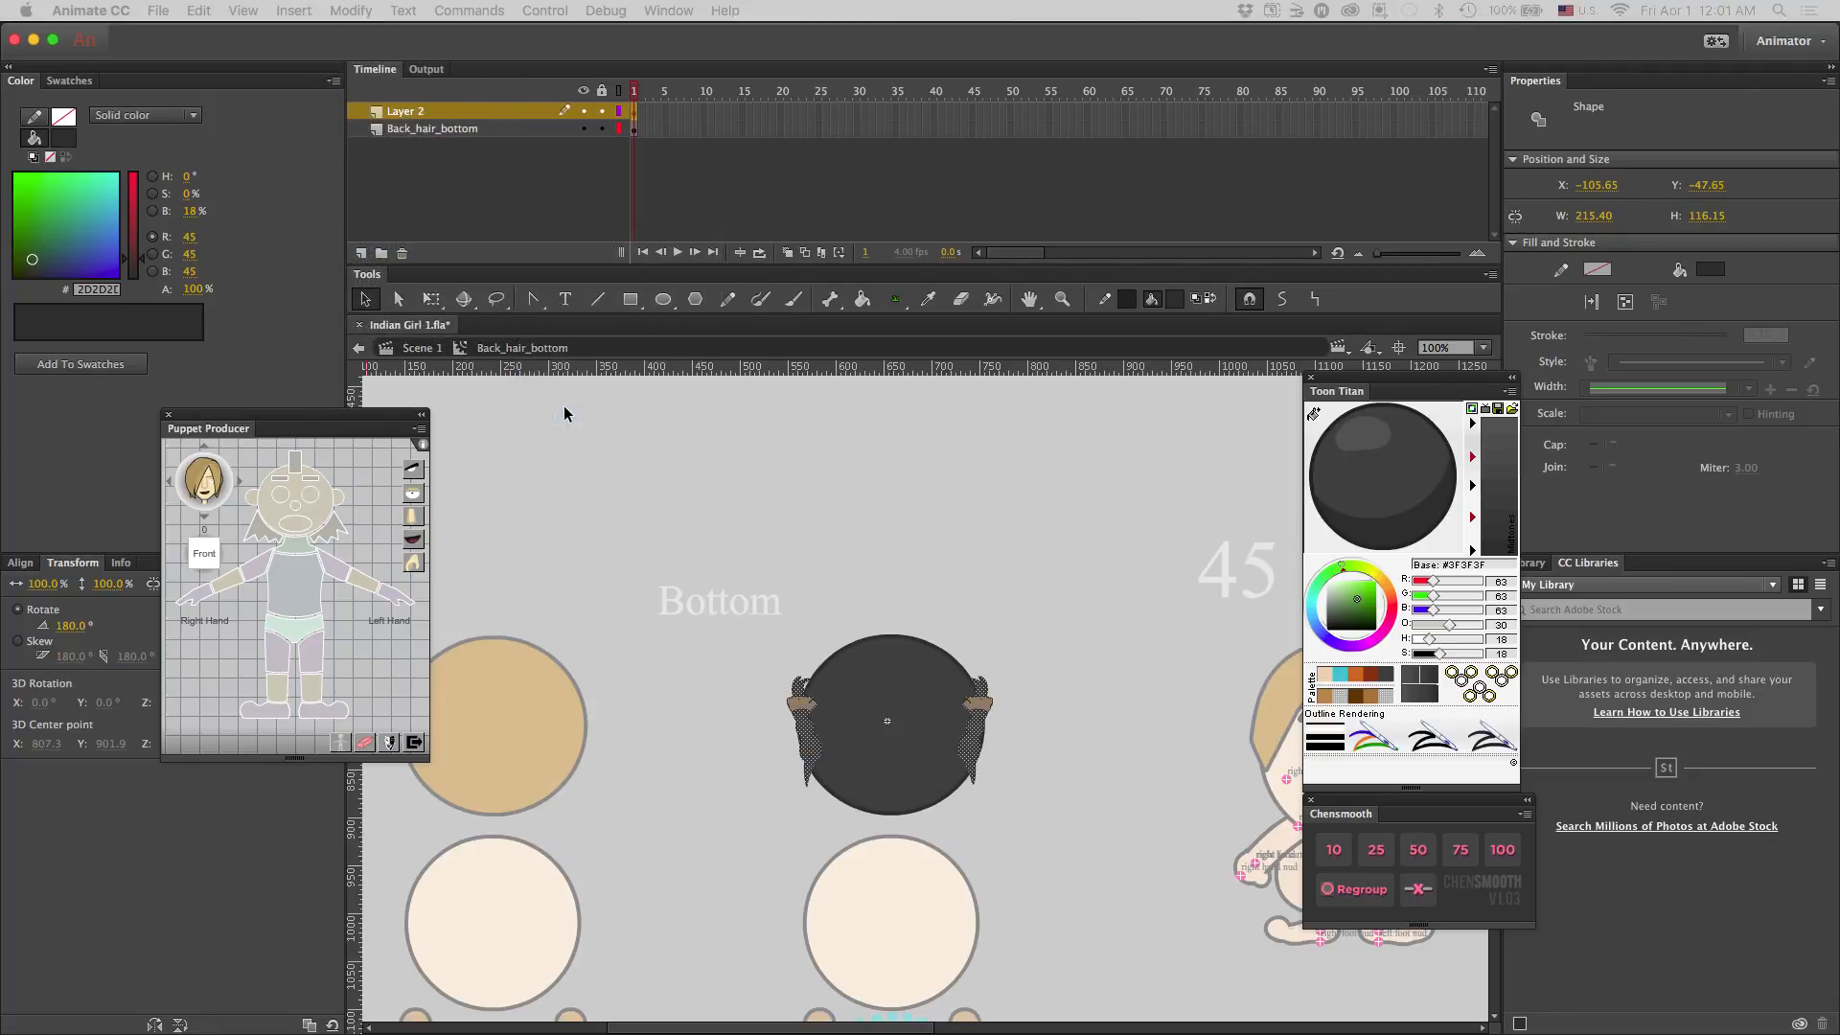
# - Nudge the flipped braids upward to Y -117.65 so their tied ends stick out above the hair circle
pyautogui.hotkey('shift', 'Up')
pyautogui.hotkey('shift', 'Up')
pyautogui.hotkey('shift', 'Up')
pyautogui.hotkey('shift', 'Up')
pyautogui.hotkey('shift', 'Up')
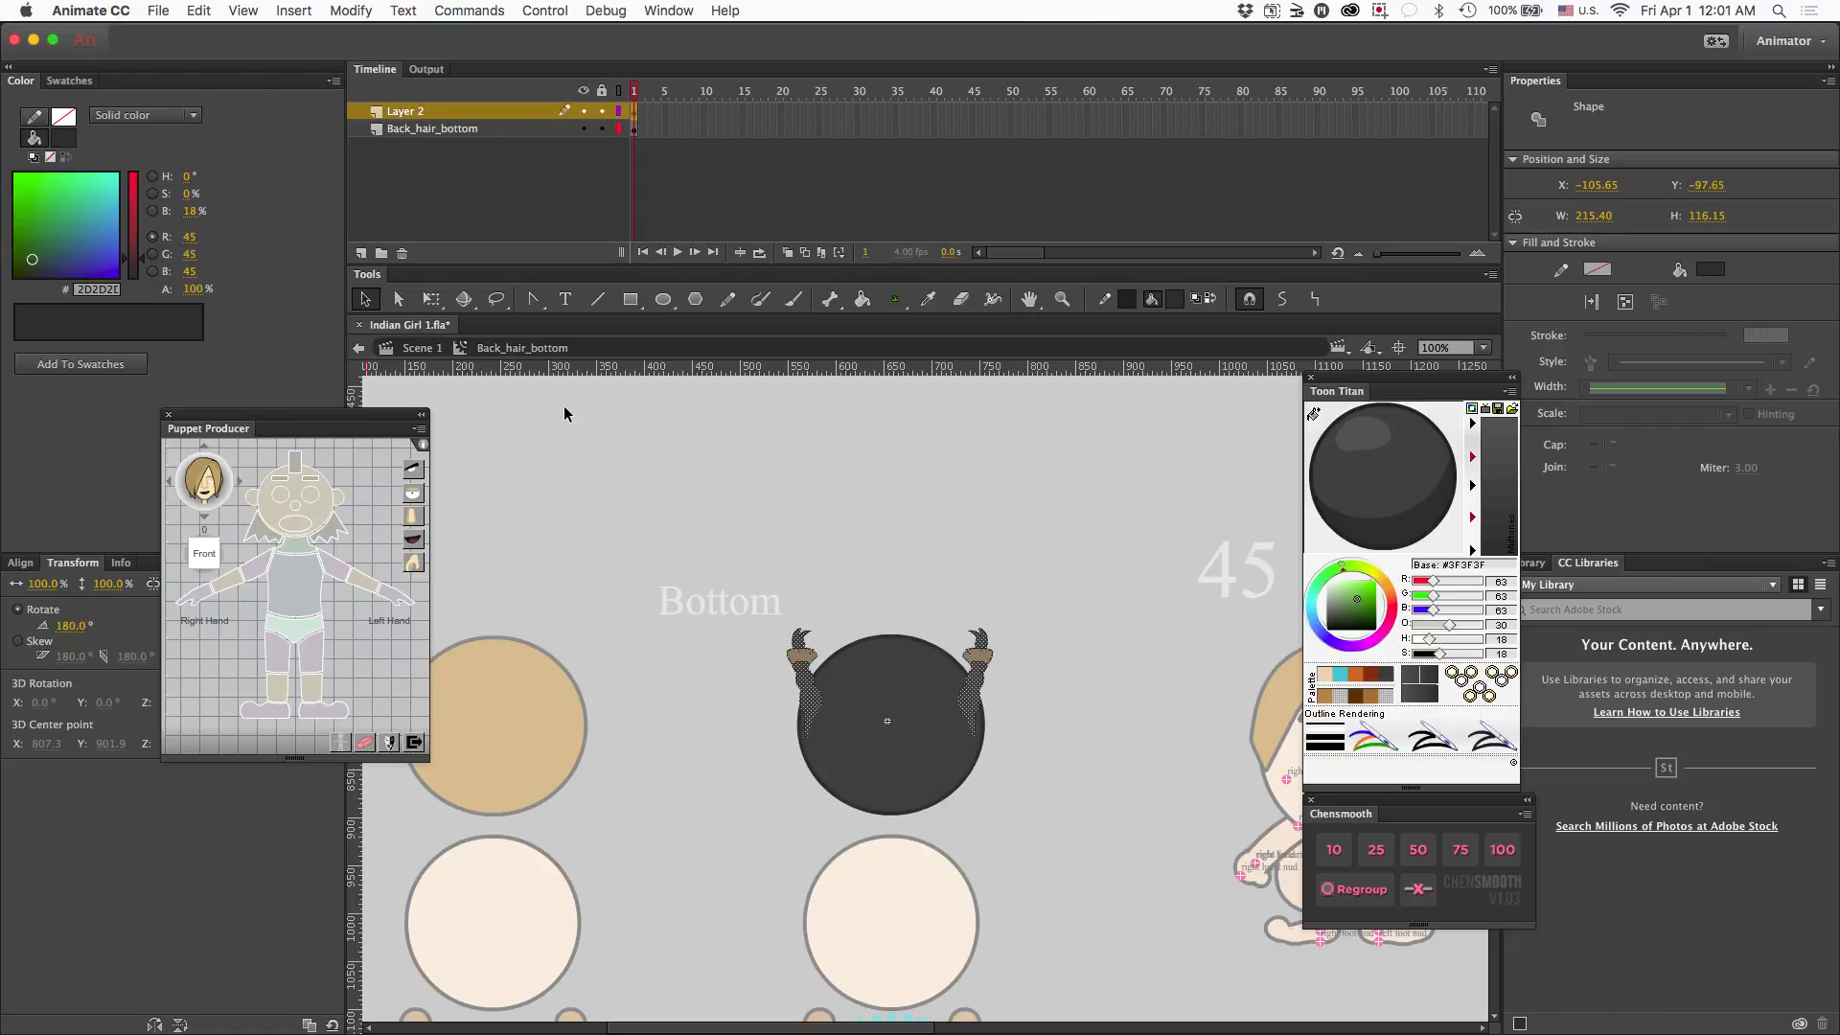
pyautogui.hotkey('shift', 'Up')
pyautogui.hotkey('shift', 'Up')
pyautogui.hotkey('shift', 'Down')
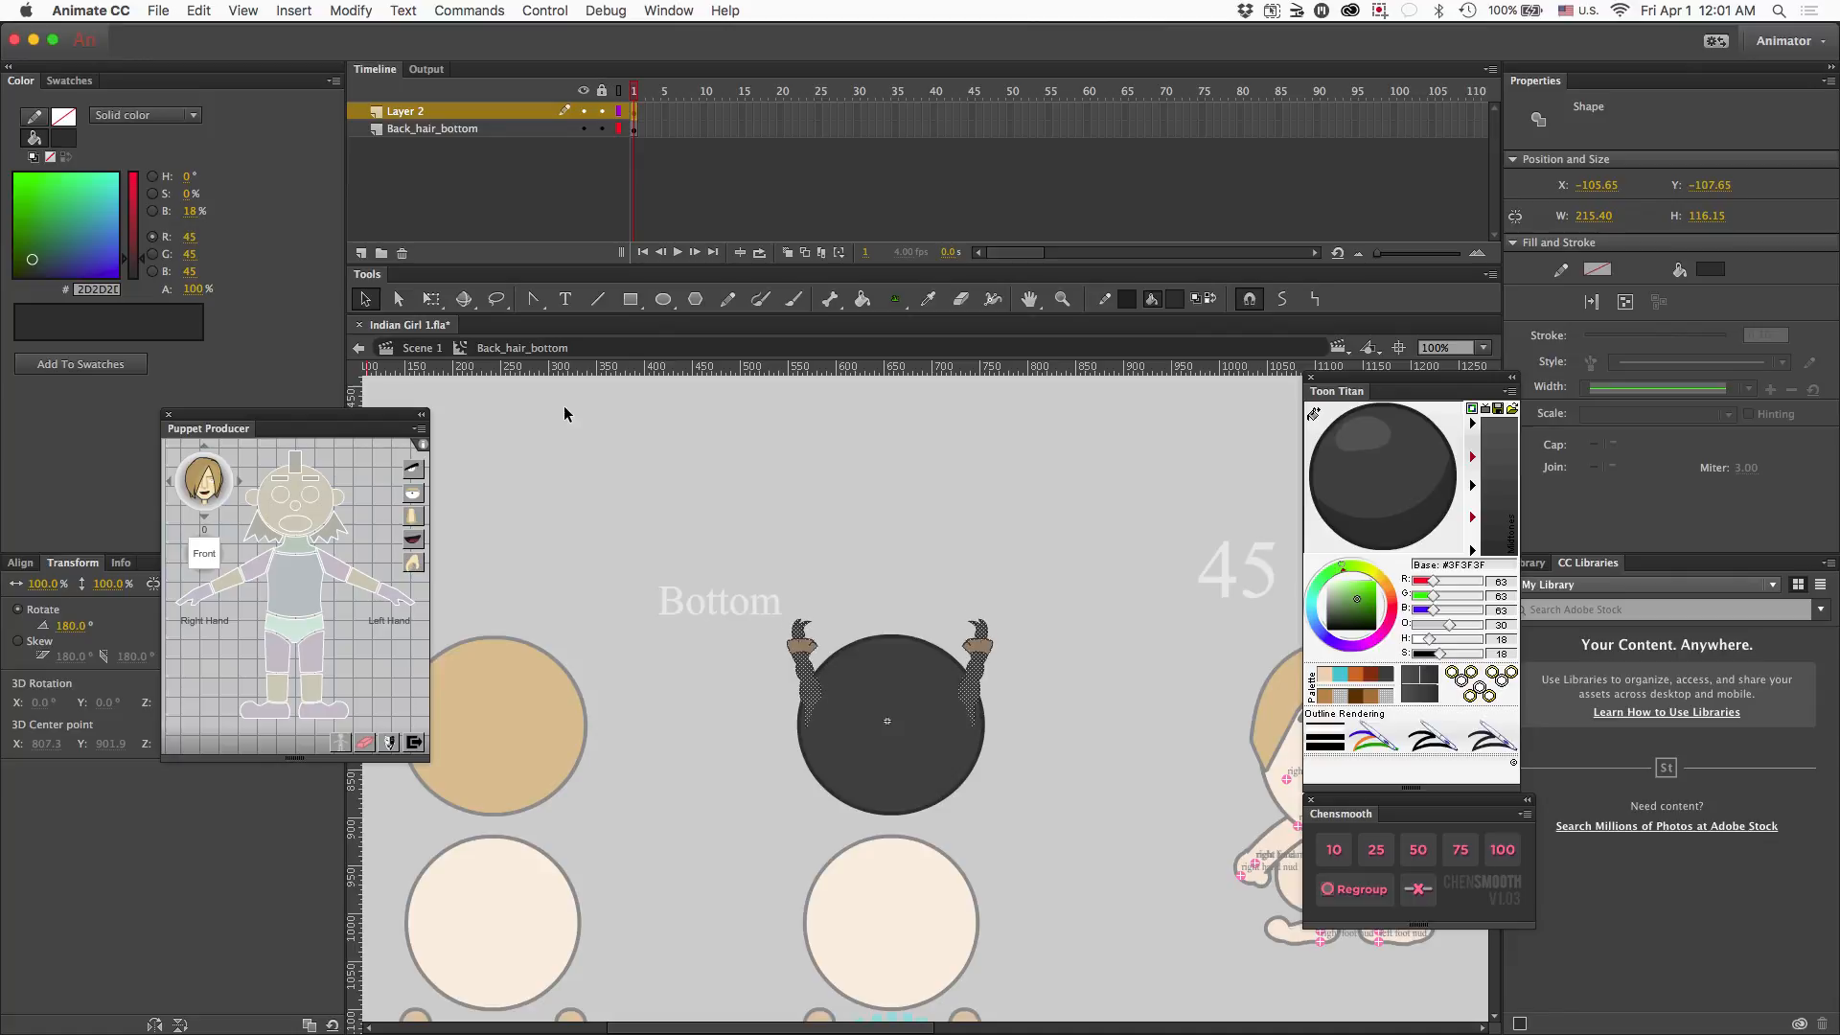
pyautogui.hotkey('shift', 'Up')
pyautogui.hotkey('shift', 'Up')
pyautogui.hotkey('shift', 'Up')
pyautogui.hotkey('shift', 'Up')
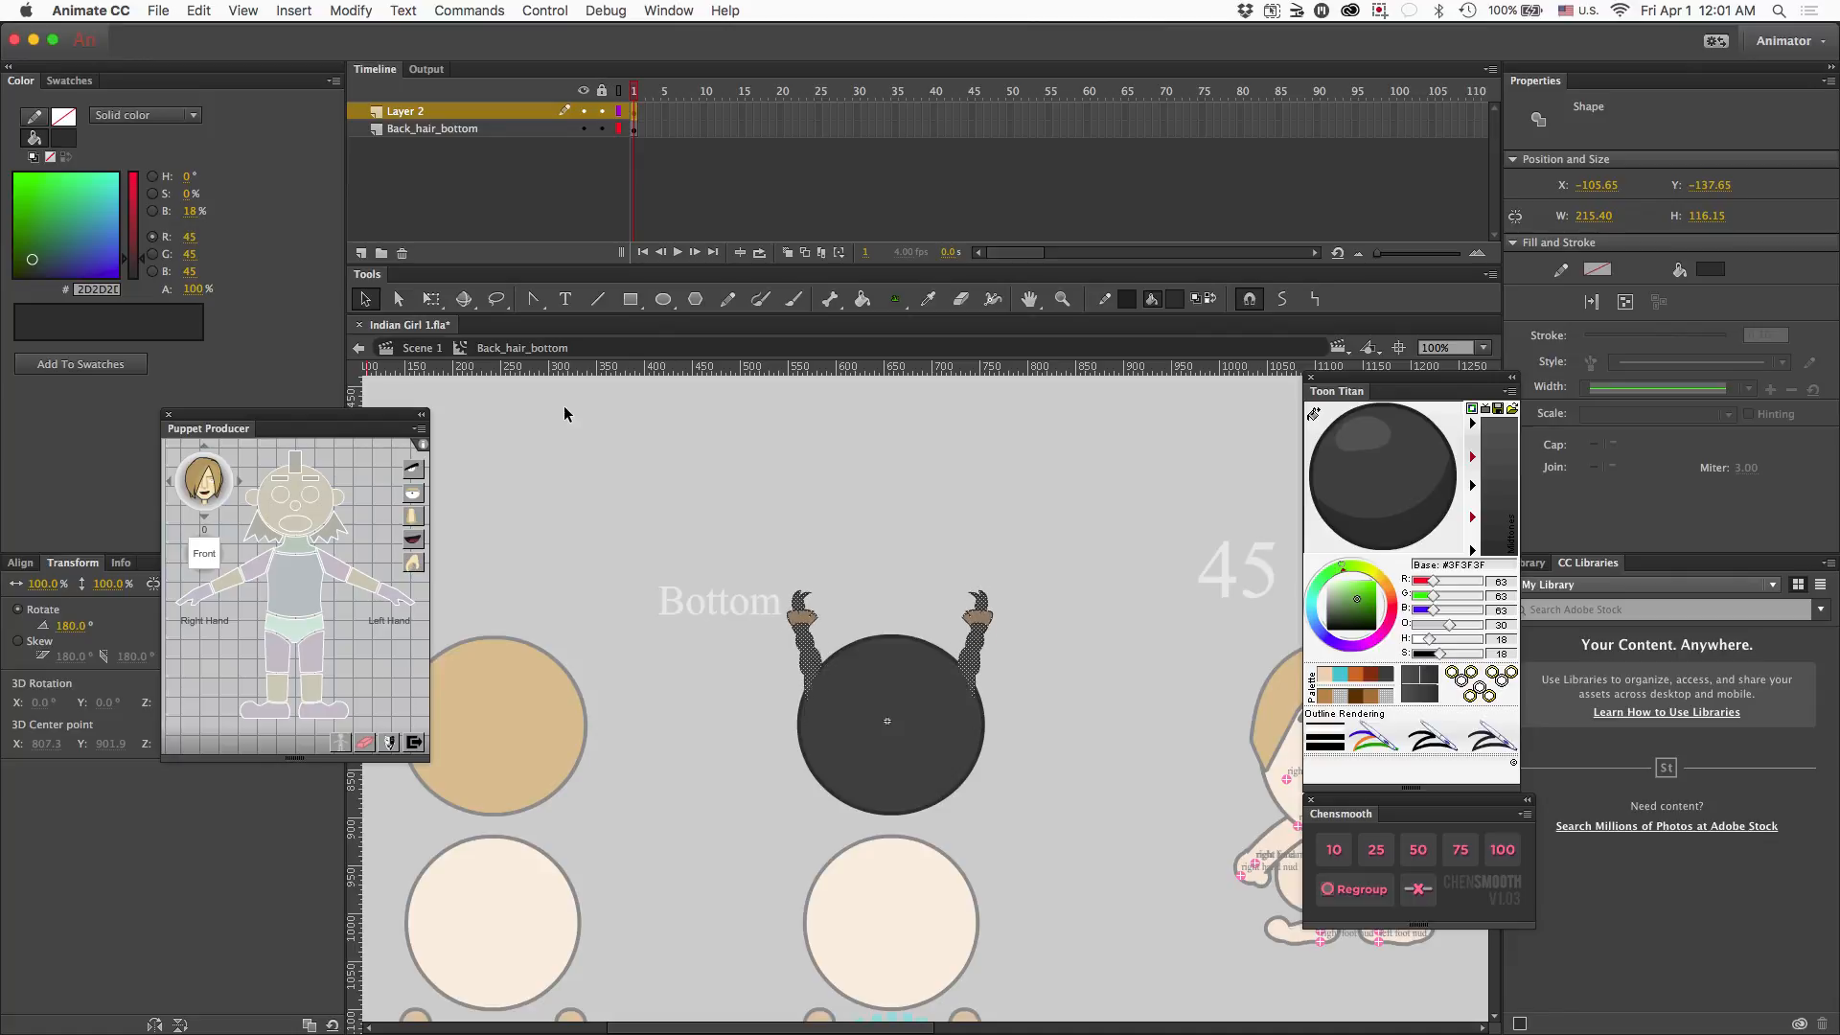
pyautogui.hotkey('shift', 'Down')
pyautogui.hotkey('shift', 'Down')
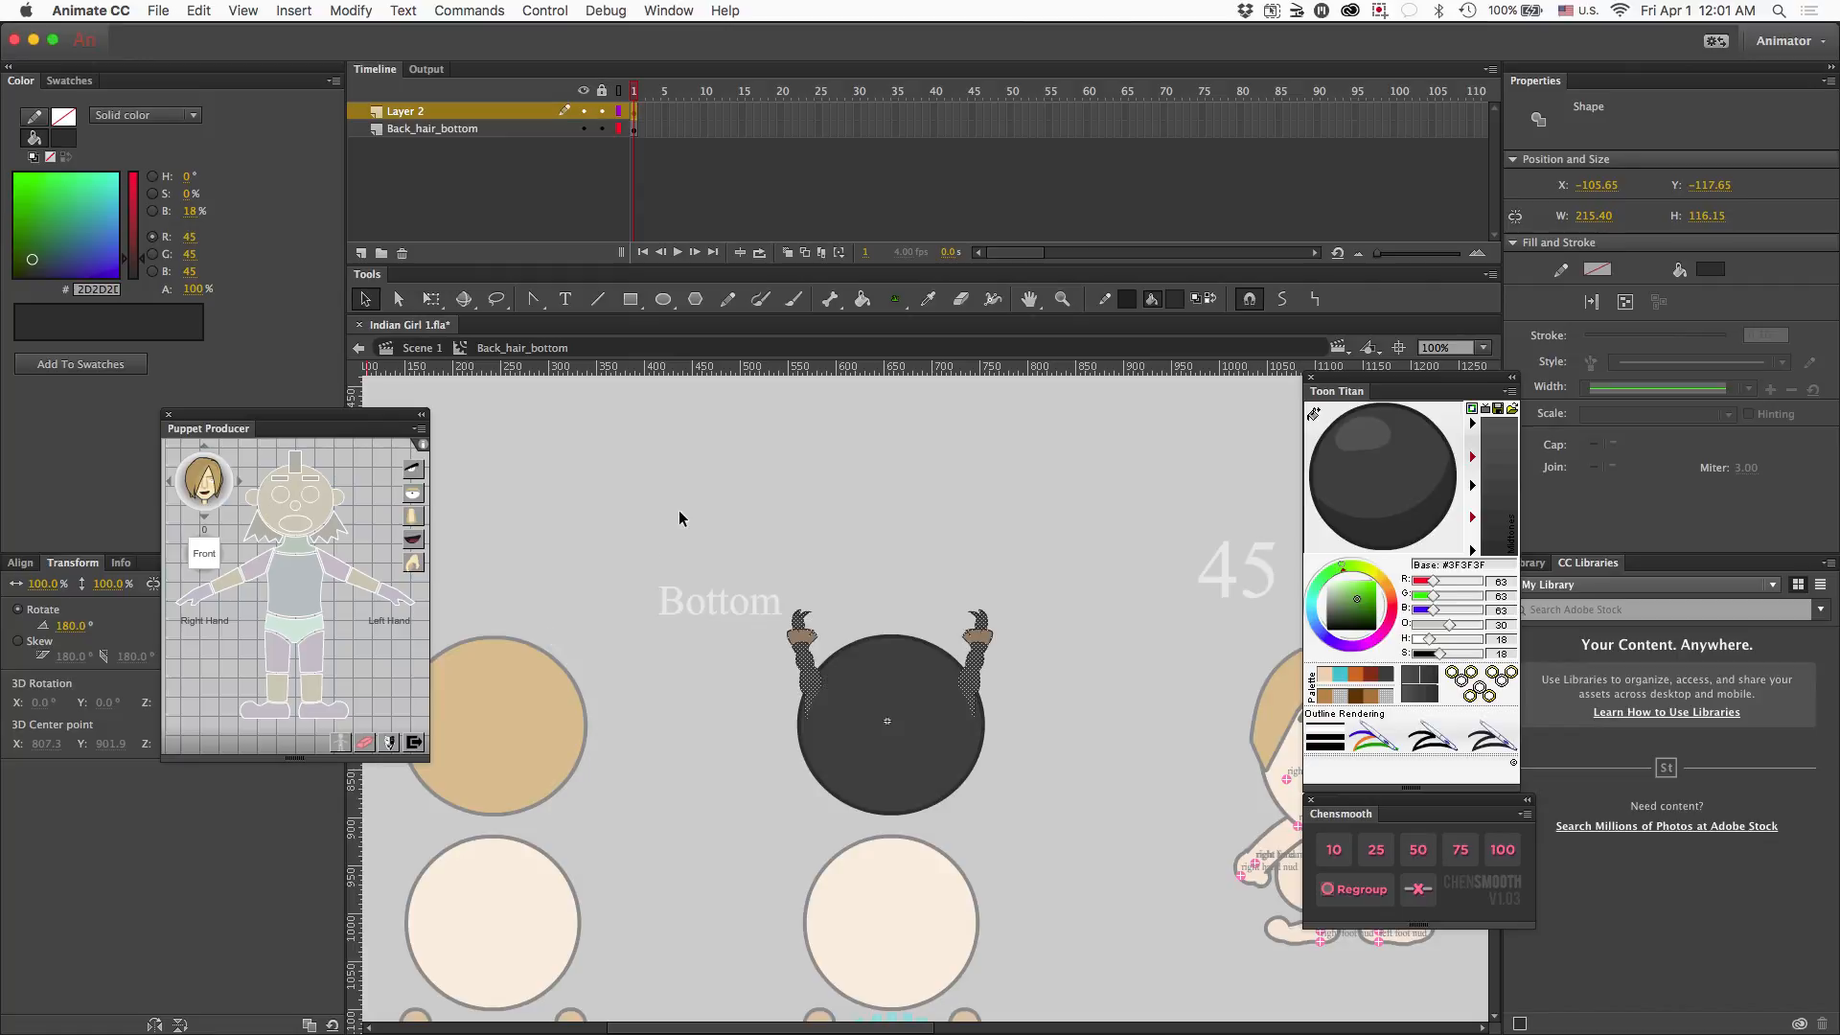
# - Cut the braids from Layer 2 and paste them in place on the Back_hair_bottom layer
pyautogui.press('Delete')
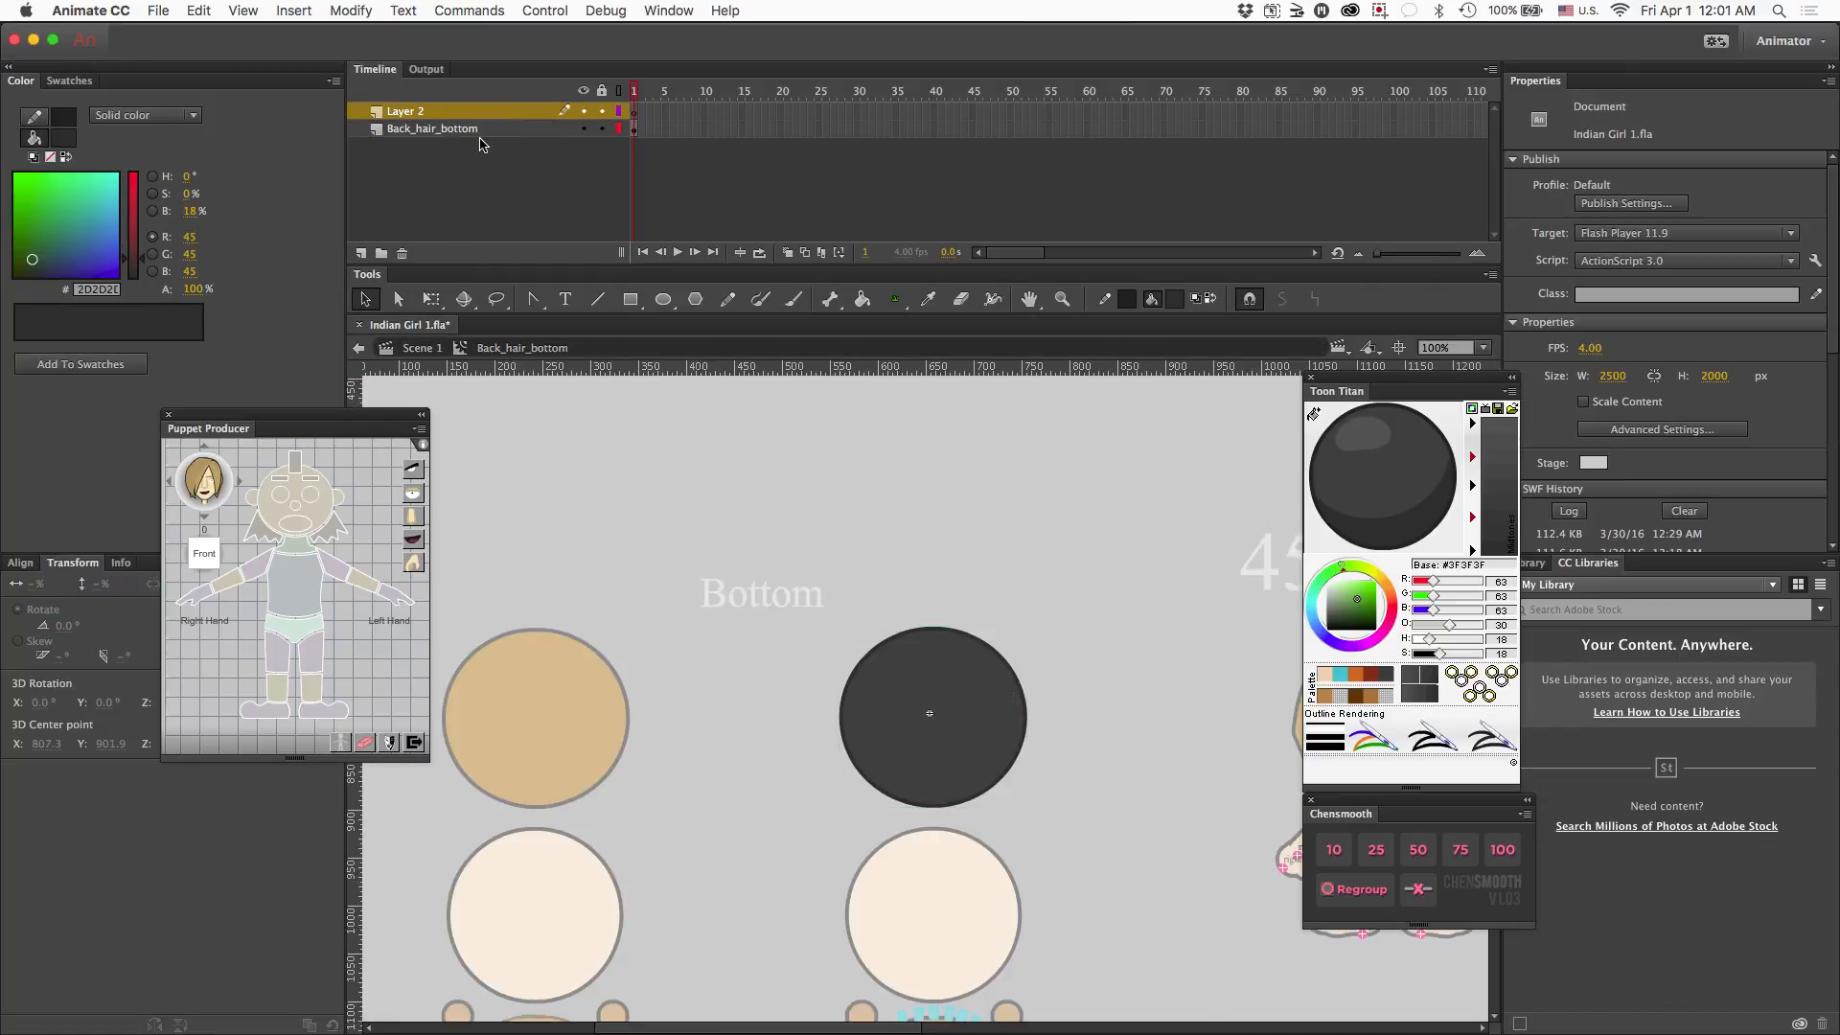
pyautogui.click(485, 132)
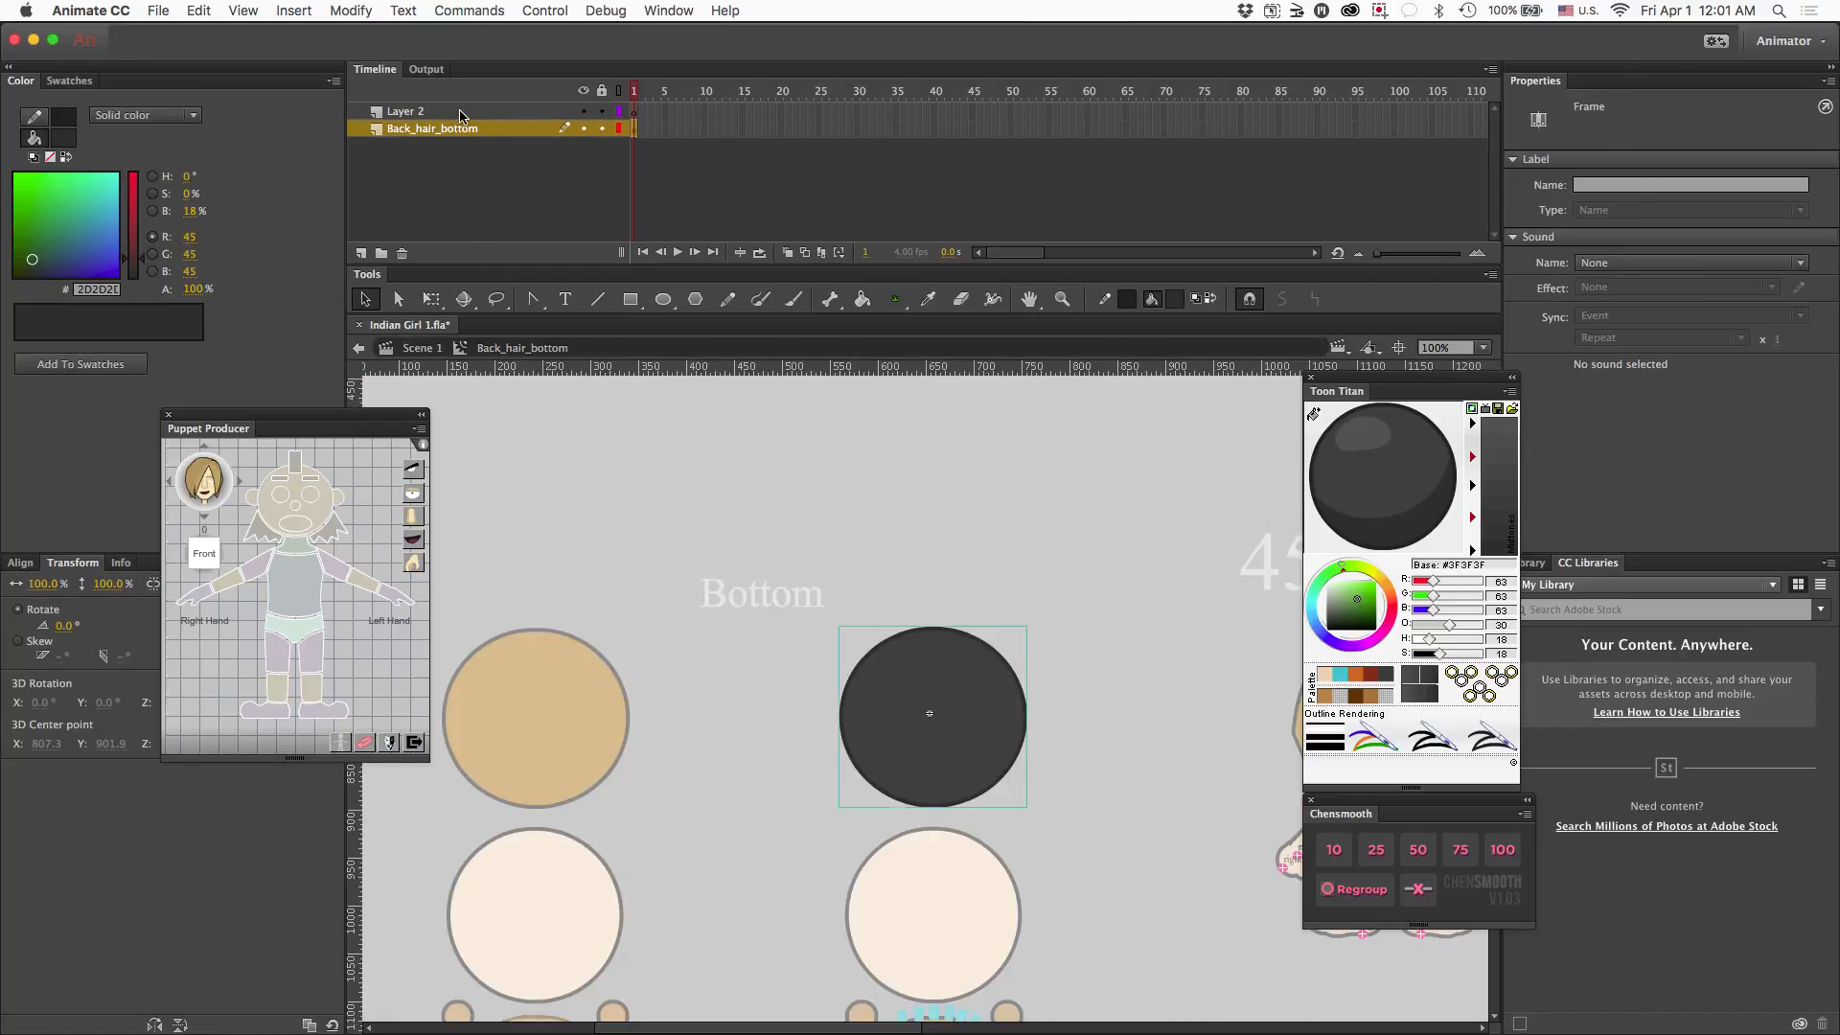
pyautogui.press('super+shift+v')
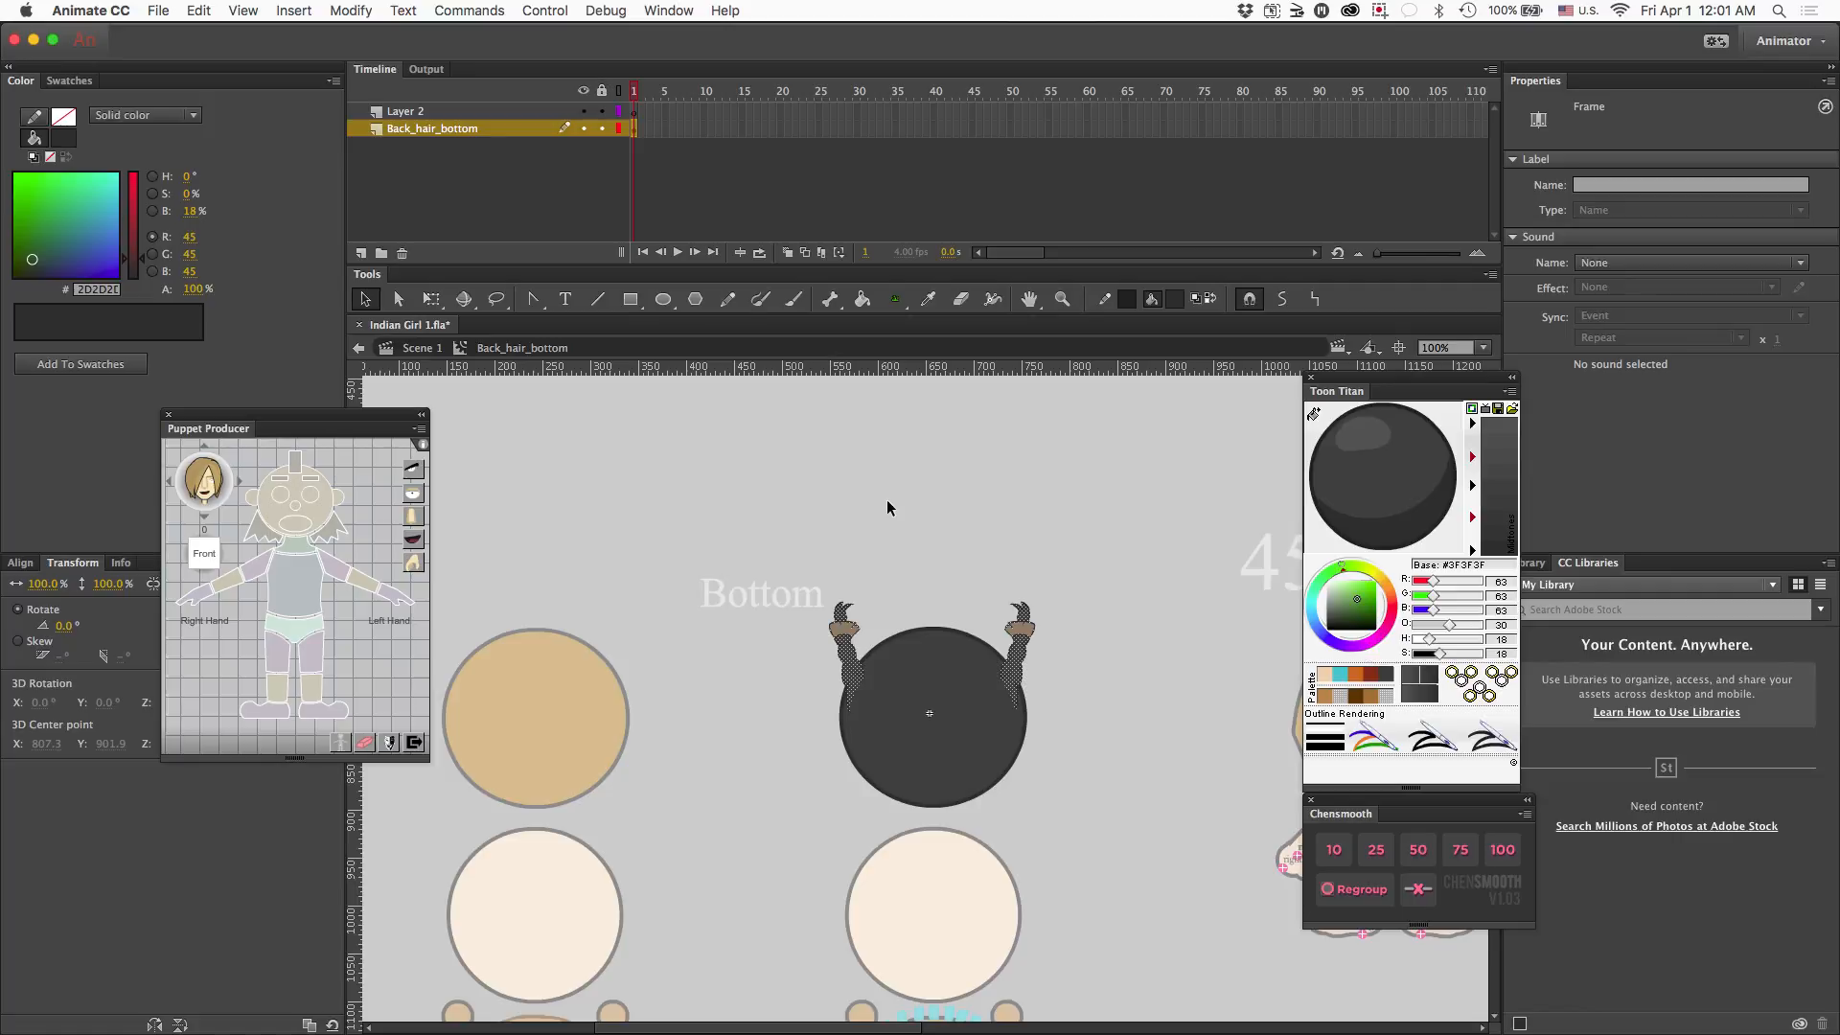
# - Check the braids against the edge of the hair circle, reselect them and cut them from the Back_hair_bottom layer
pyautogui.press('super+equal')
pyautogui.press('super+equal')
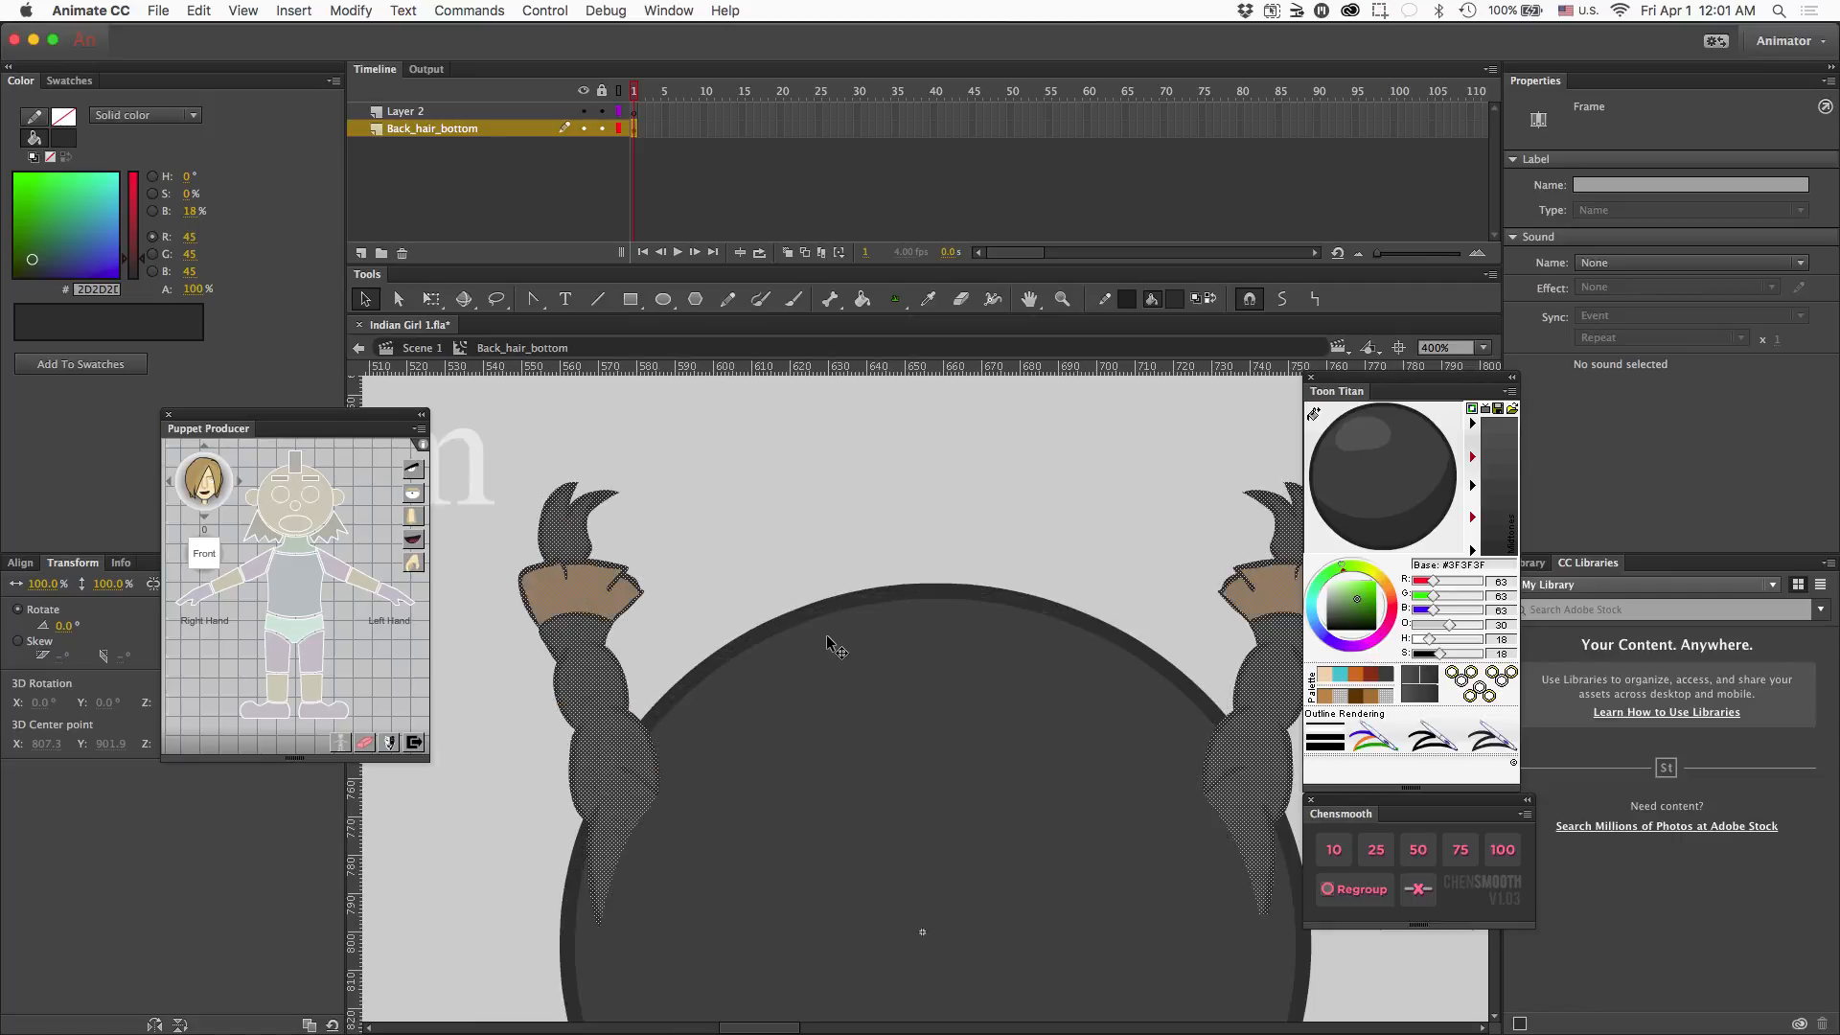
pyautogui.click(820, 514)
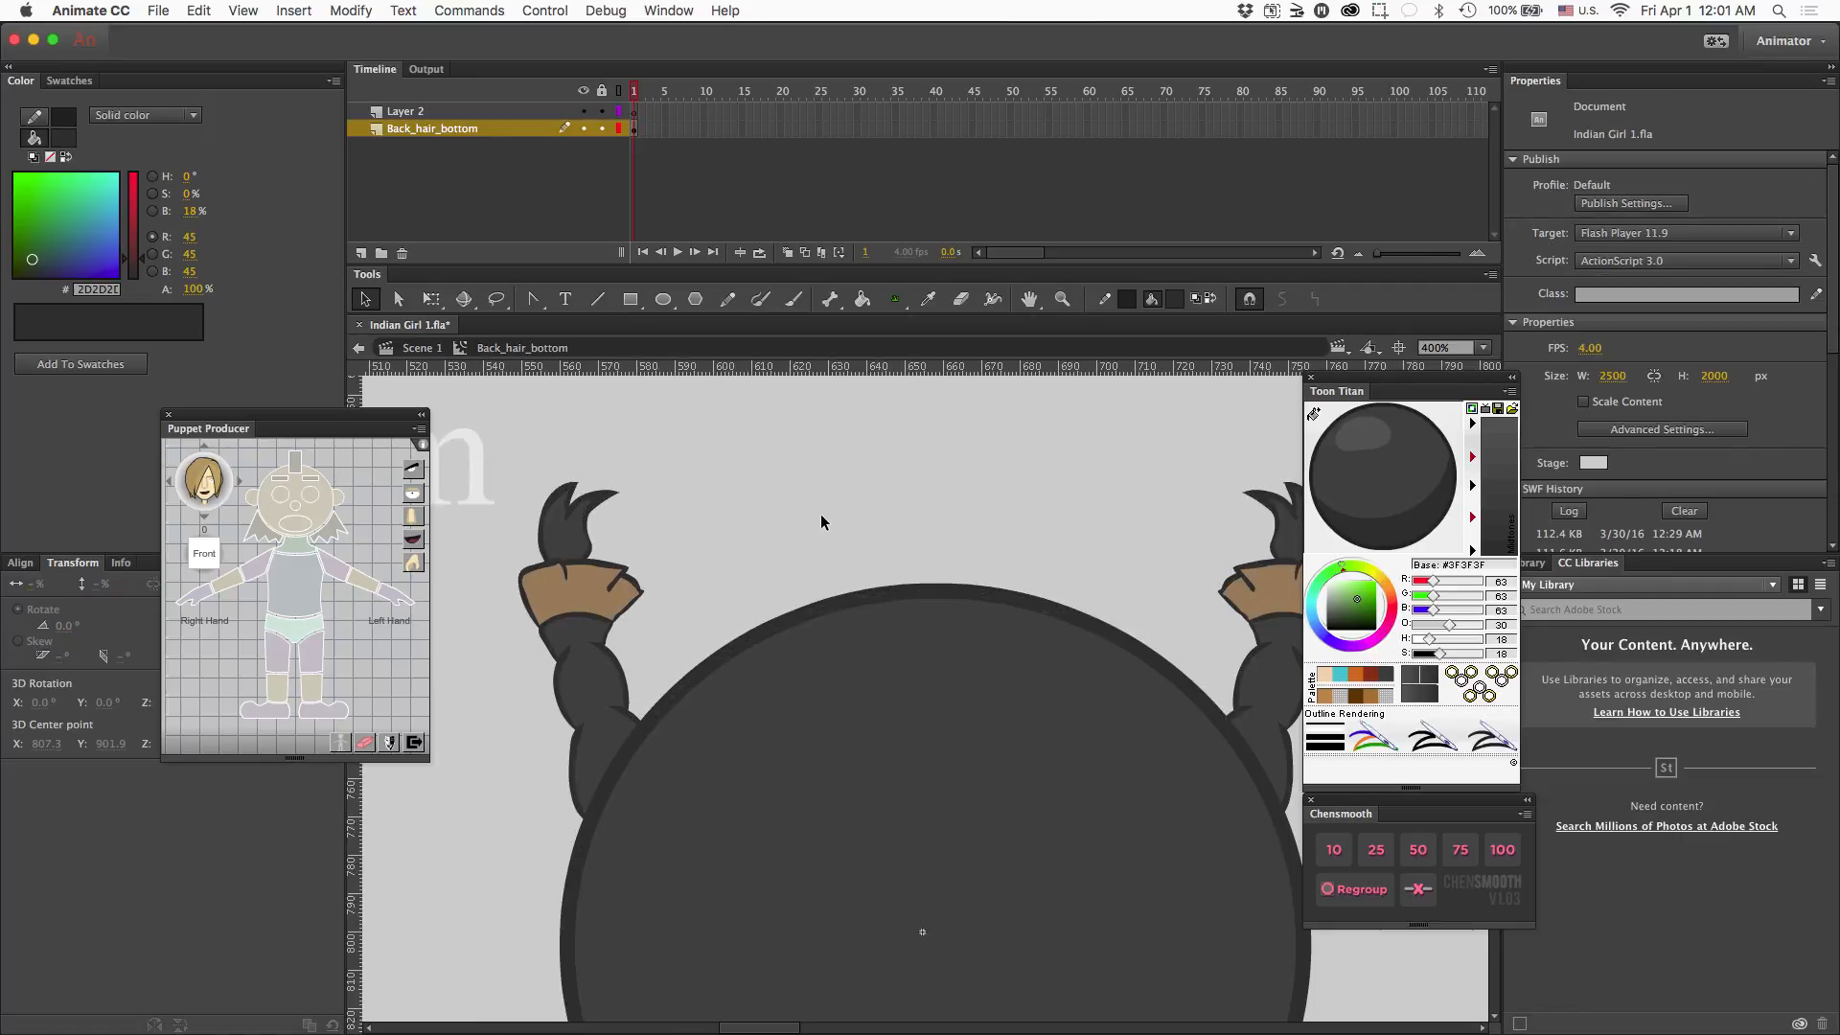
pyautogui.press('super+a')
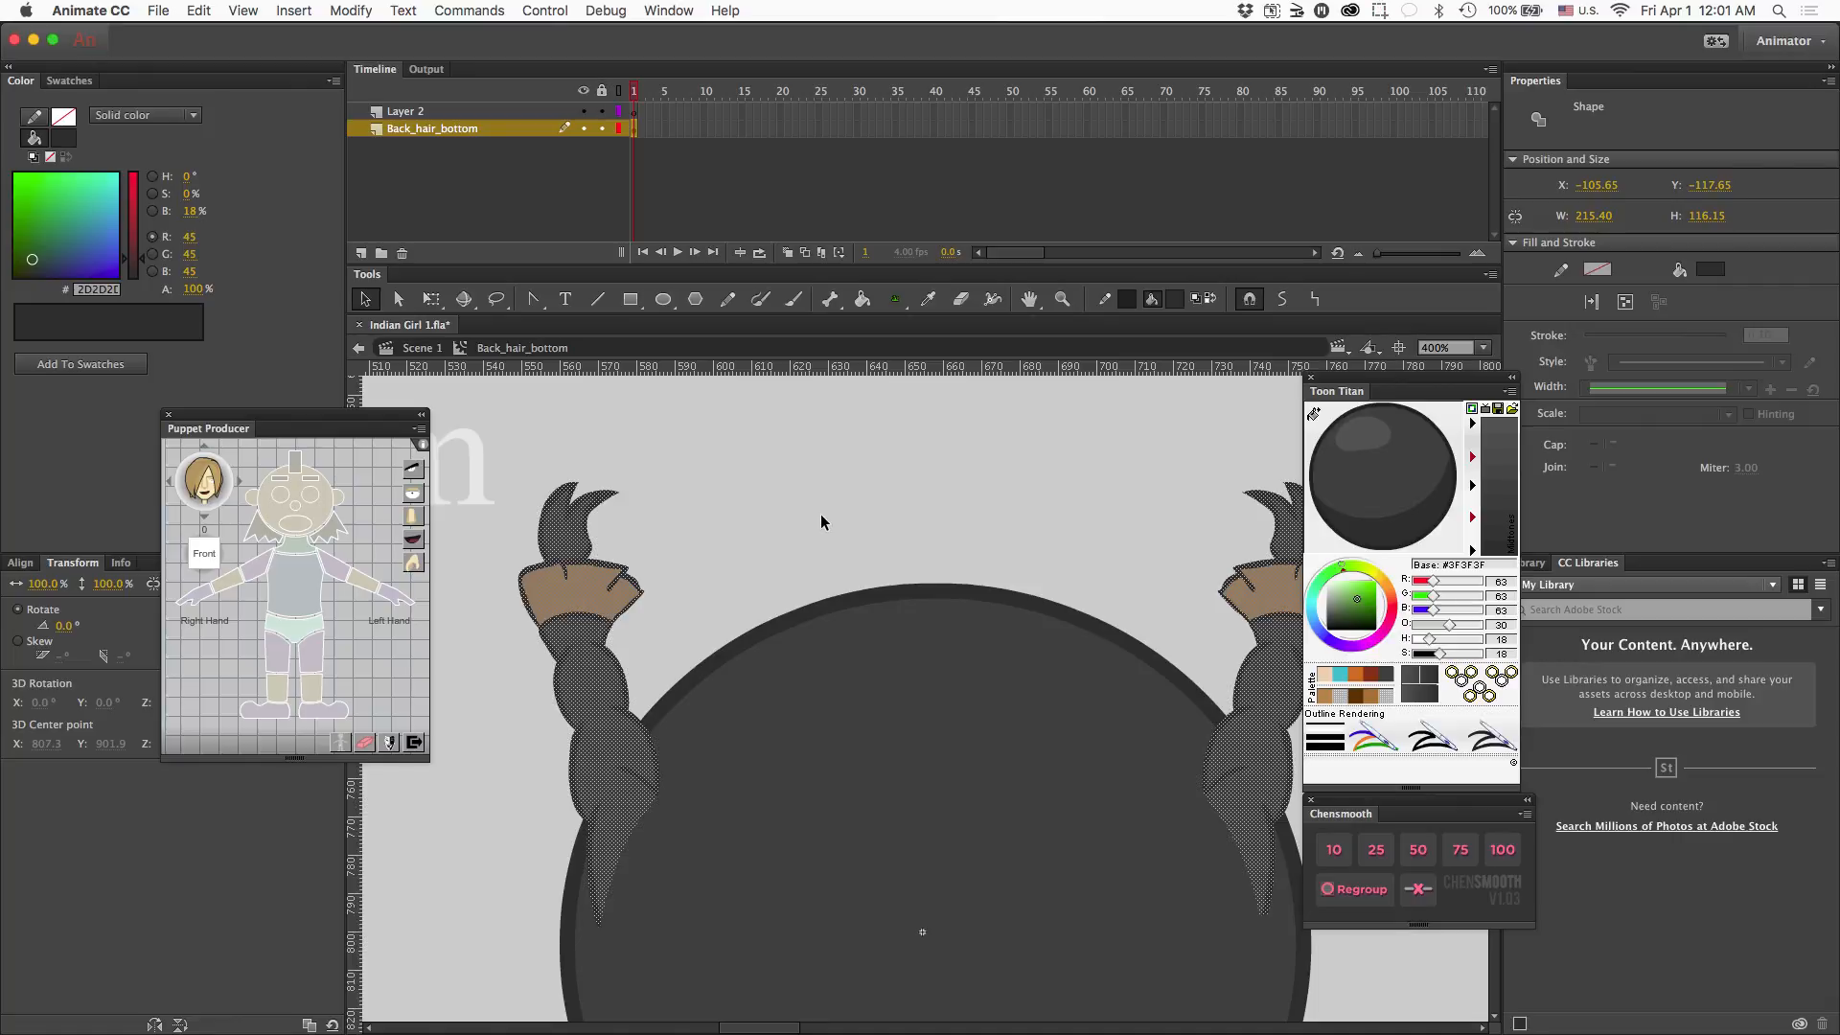
pyautogui.press('Delete')
# - Break apart the dark hair circle's group and paste the braids in place over it on the same layer
pyautogui.doubleClick(861, 745)
pyautogui.click(829, 675)
pyautogui.doubleClick(669, 473)
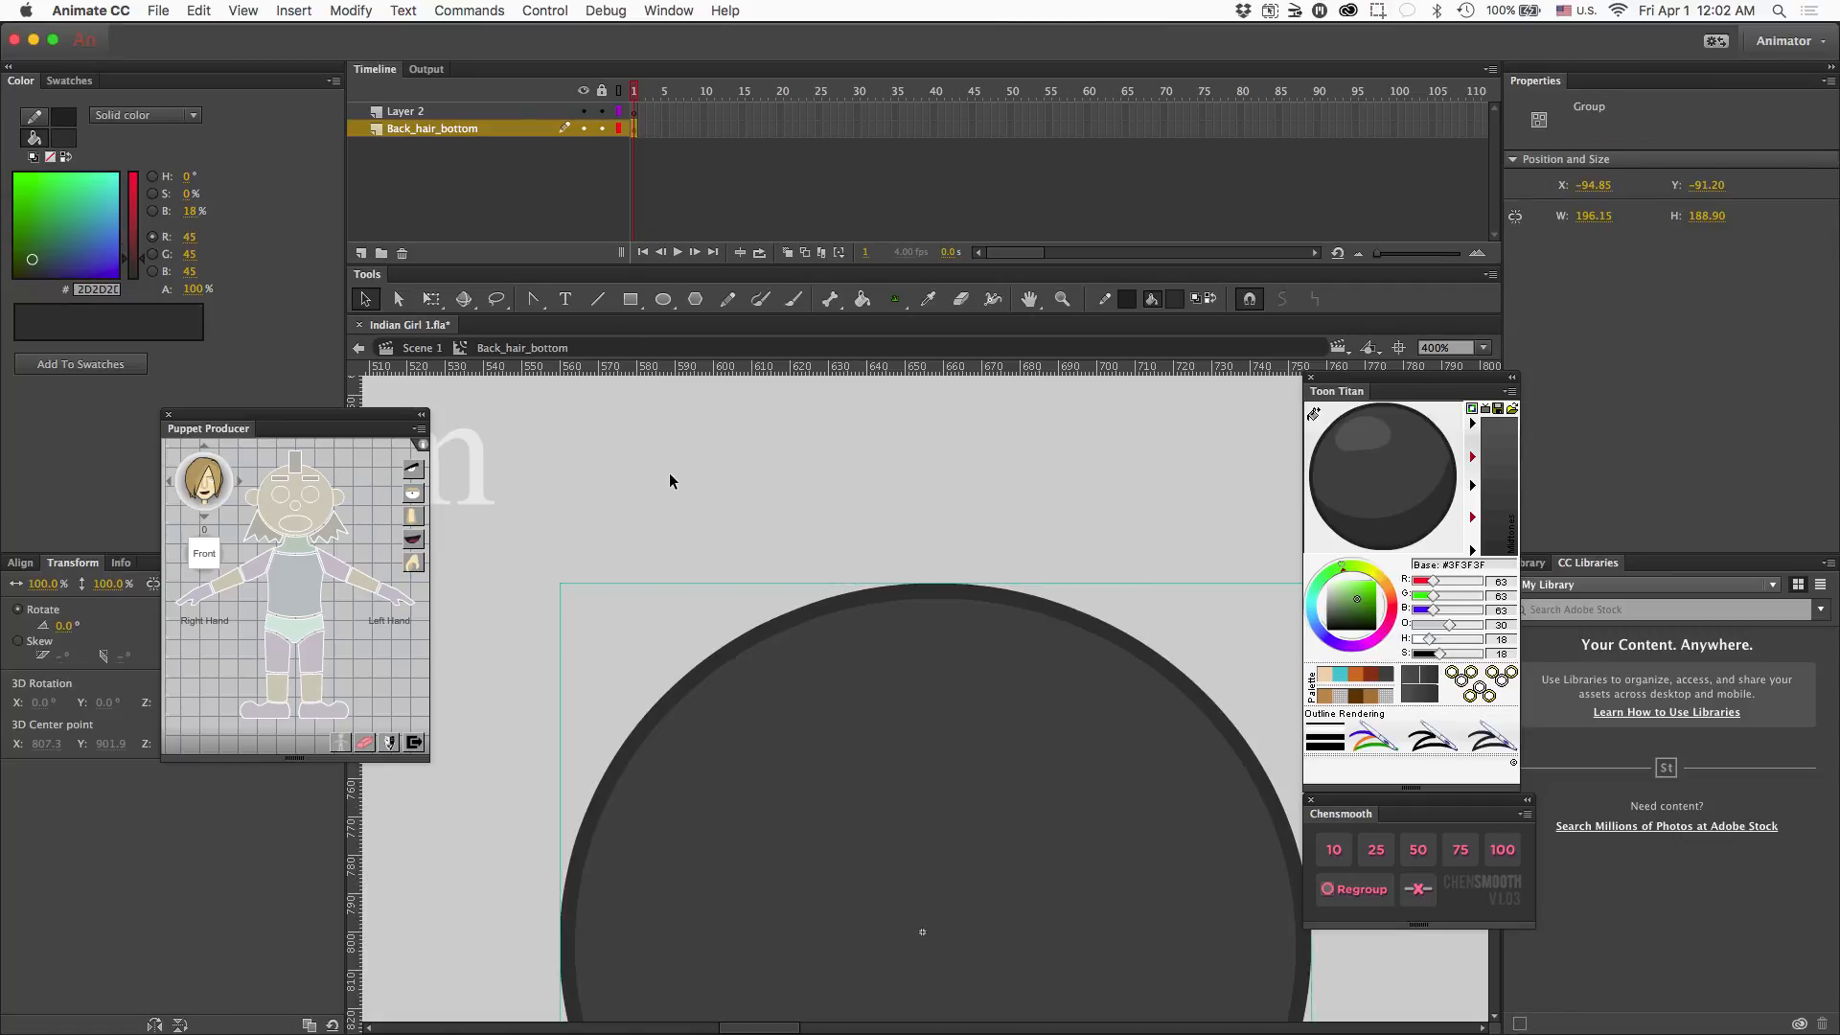
pyautogui.press('super+b')
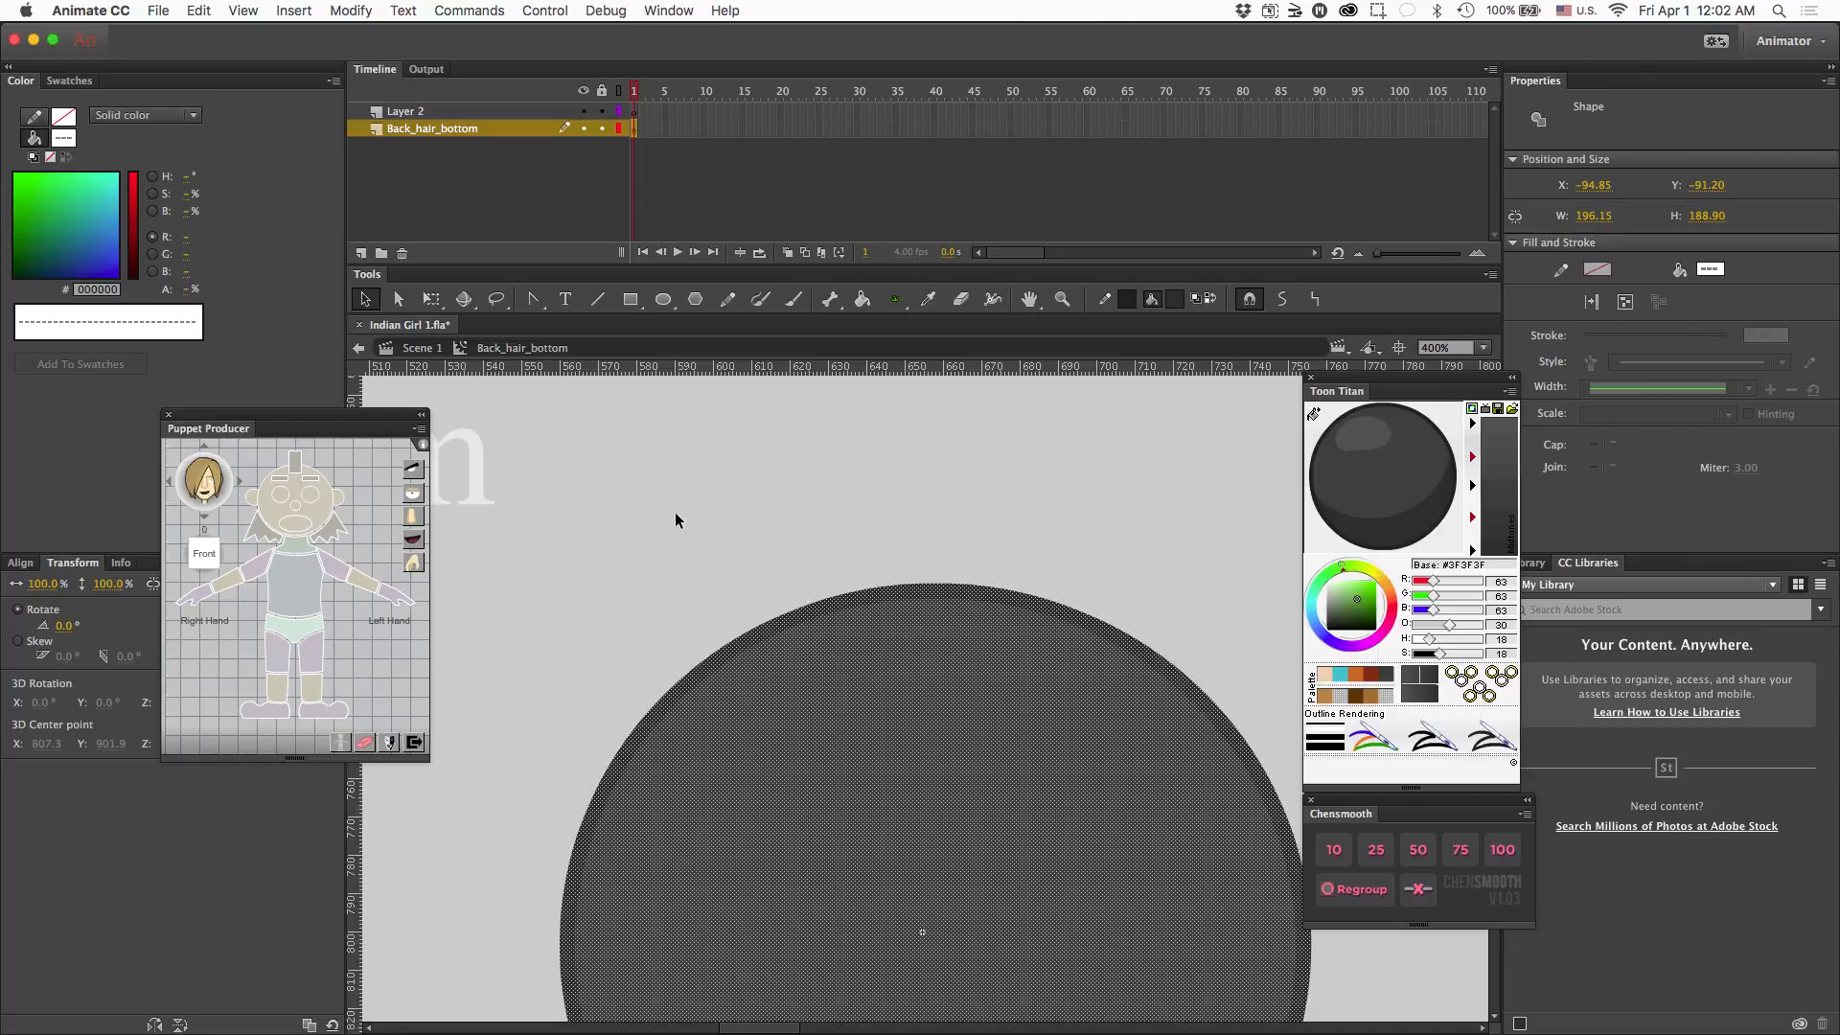
pyautogui.click(675, 511)
pyautogui.press('super+shift+v')
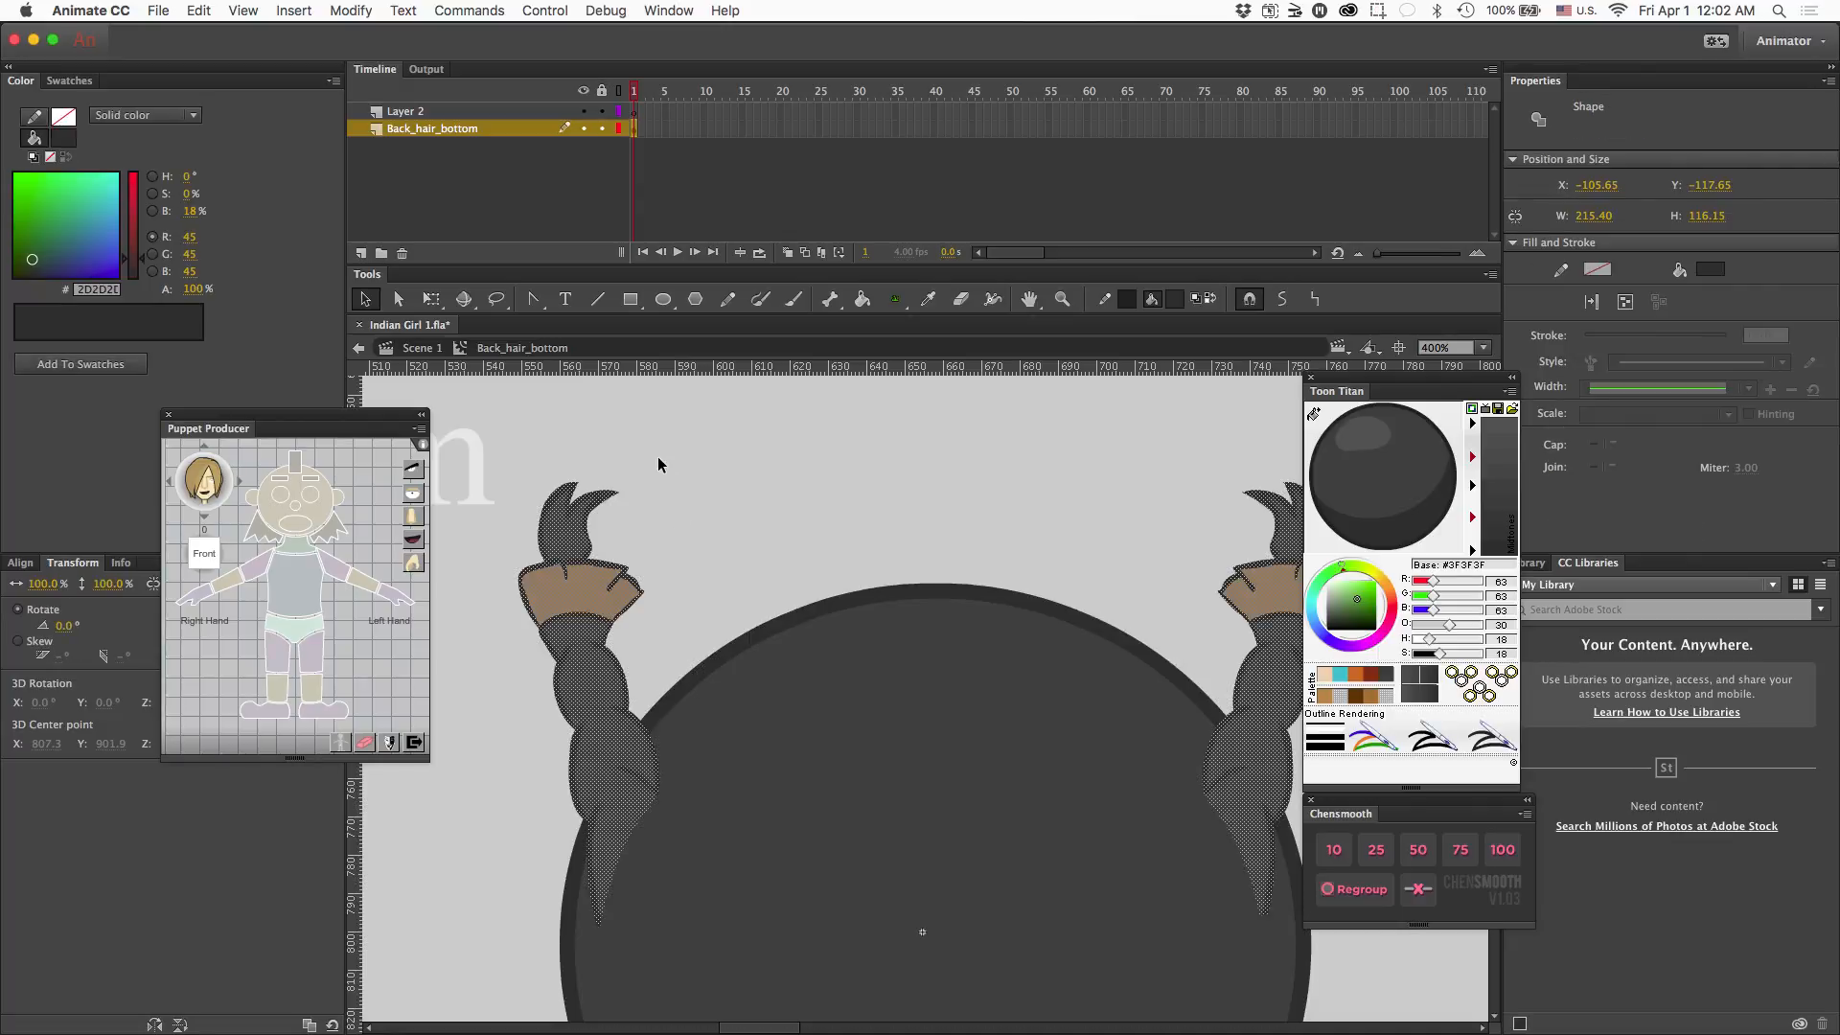
pyautogui.click(786, 494)
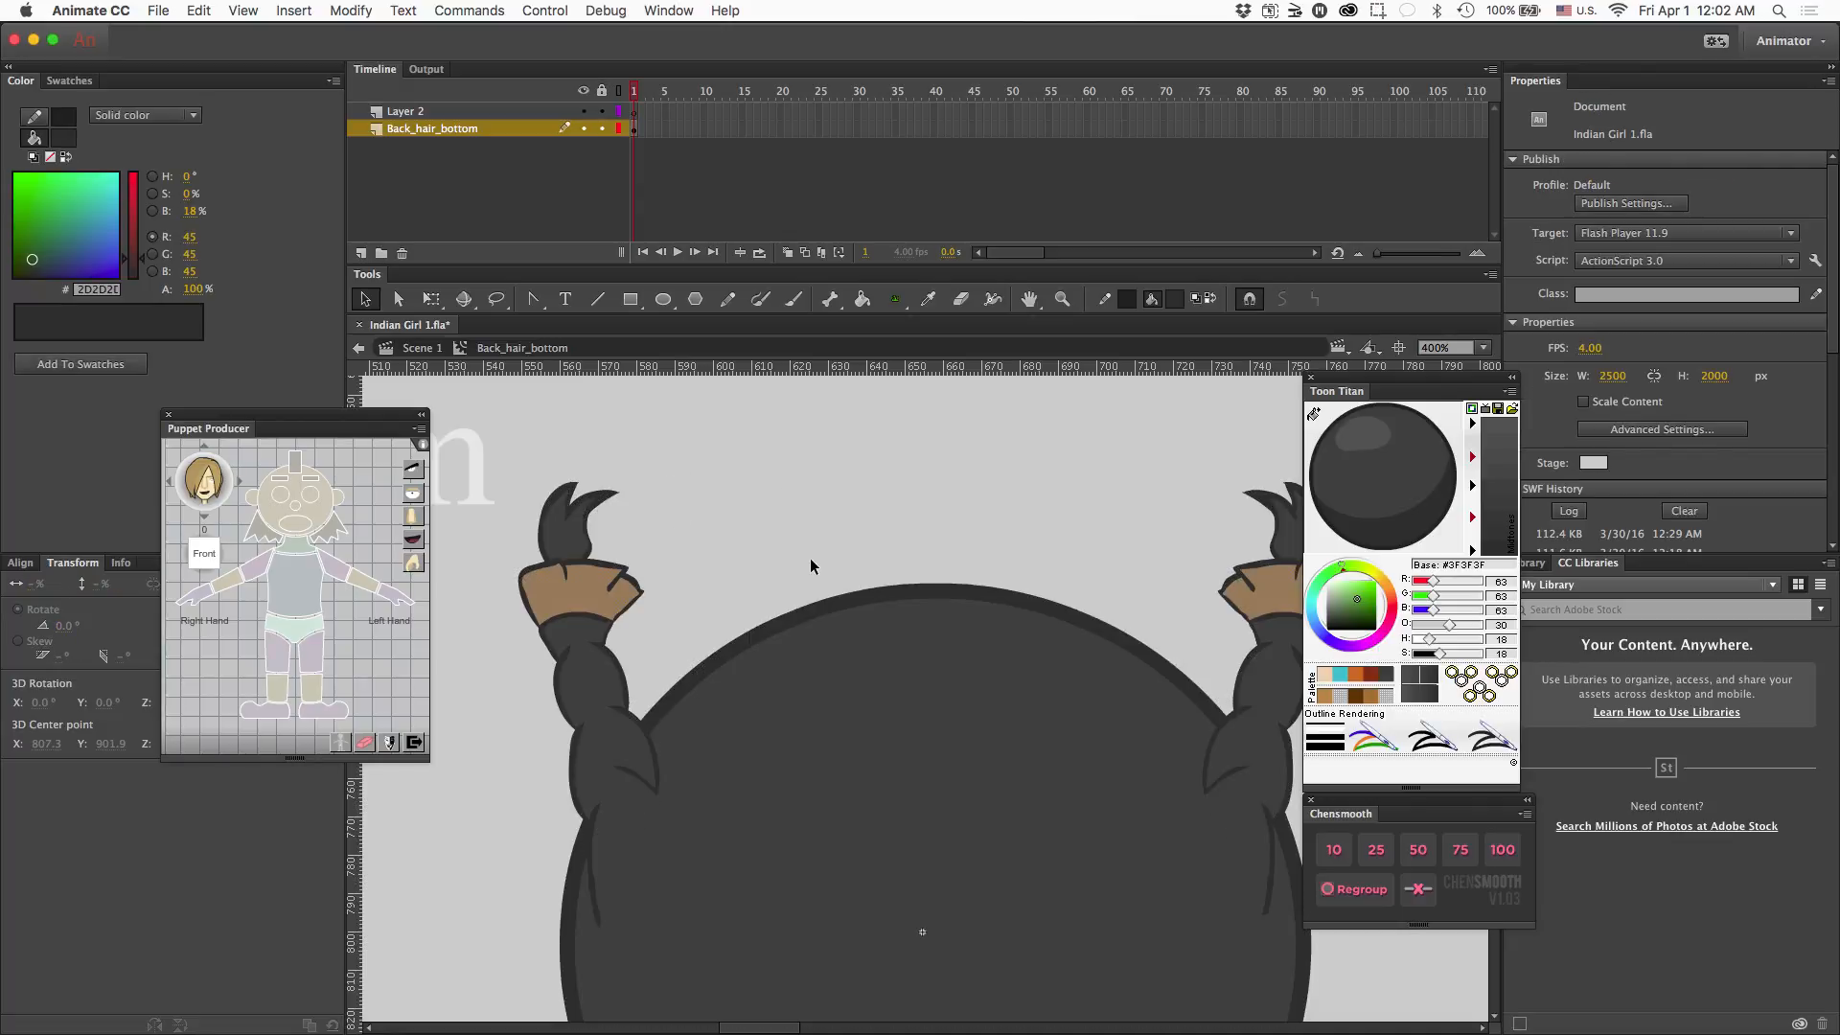
# - Paint over the braids' lower outline strokes inside the hair circle with the Brush tool in #3F3F3F
pyautogui.click(1368, 495)
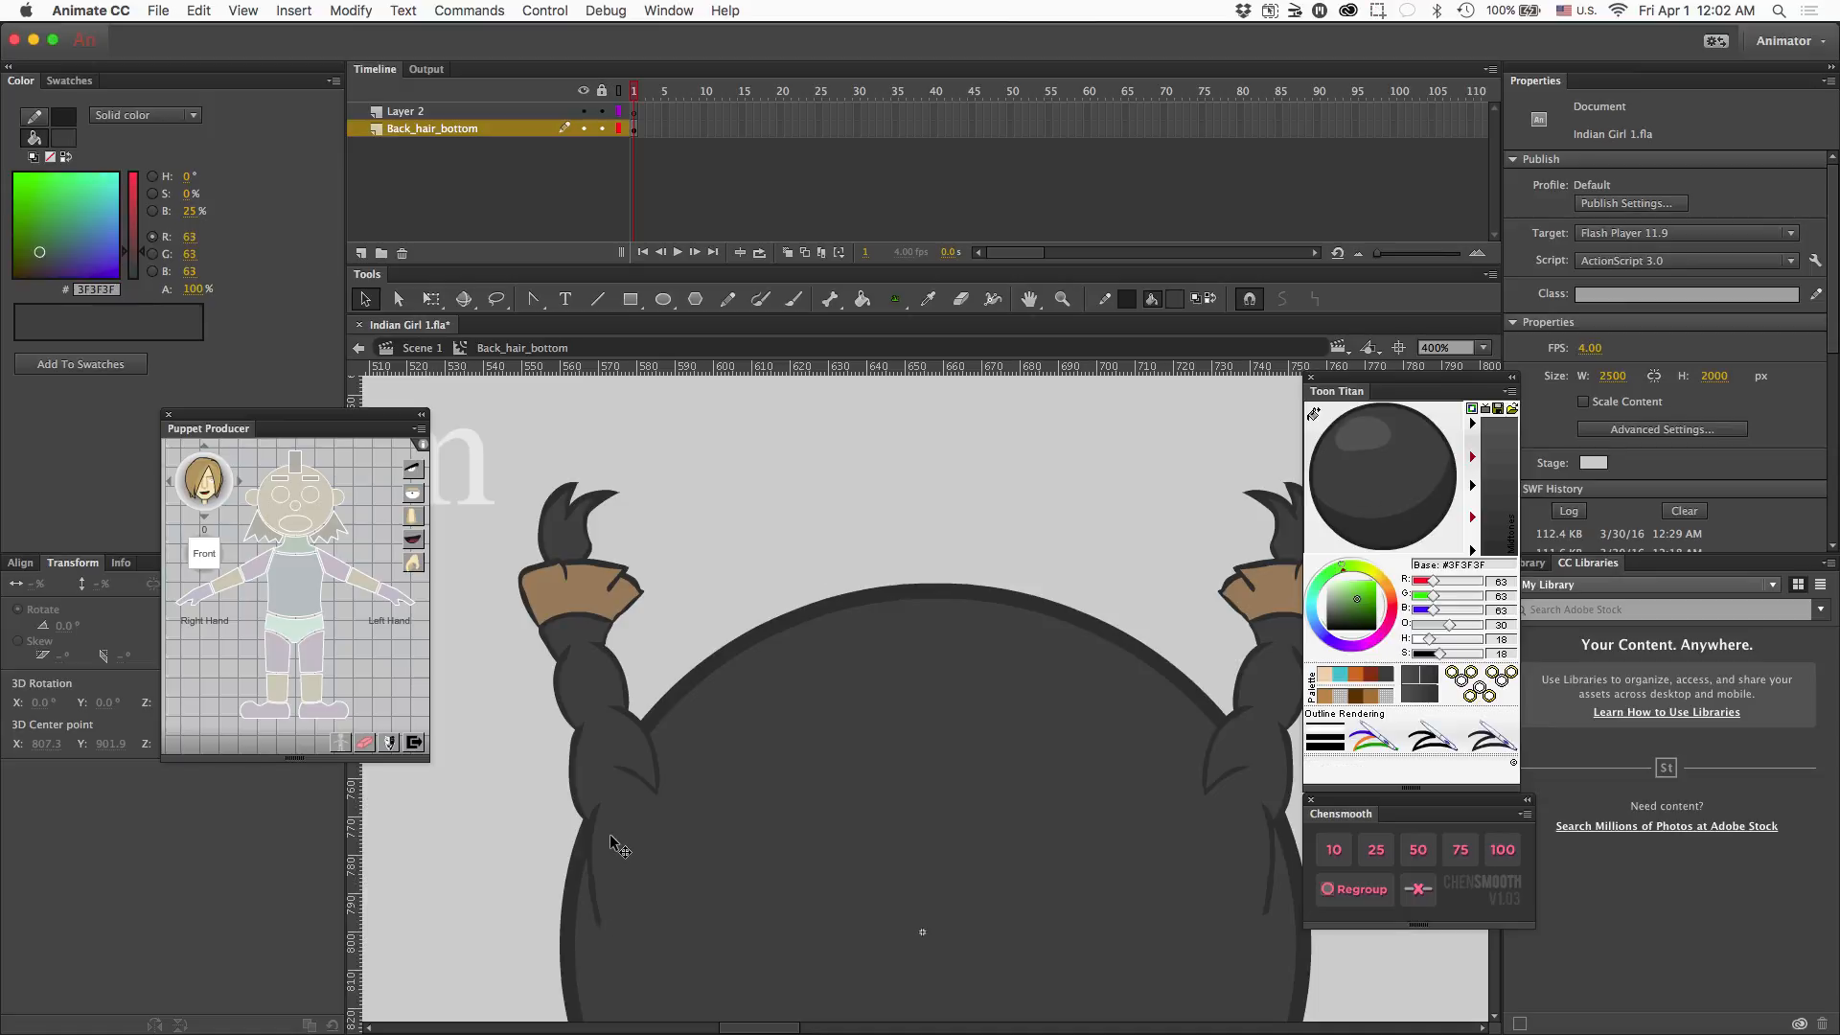
pyautogui.click(609, 895)
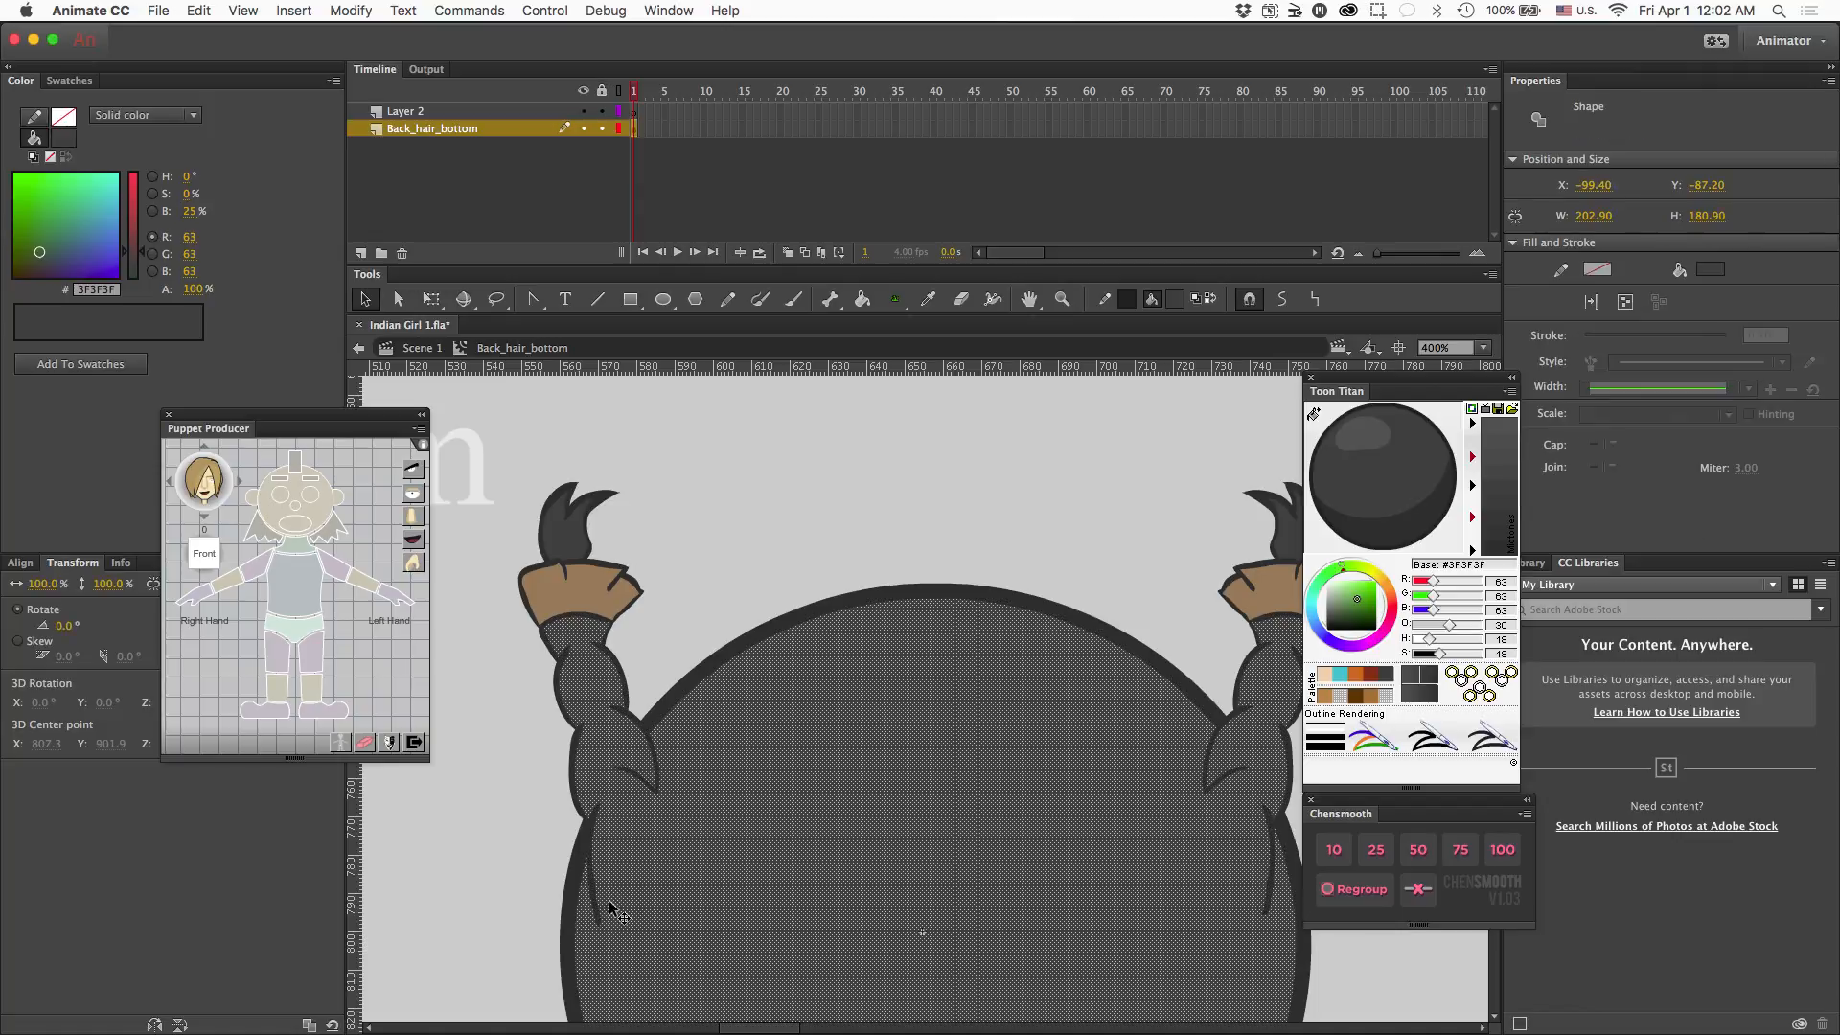
pyautogui.press('b')
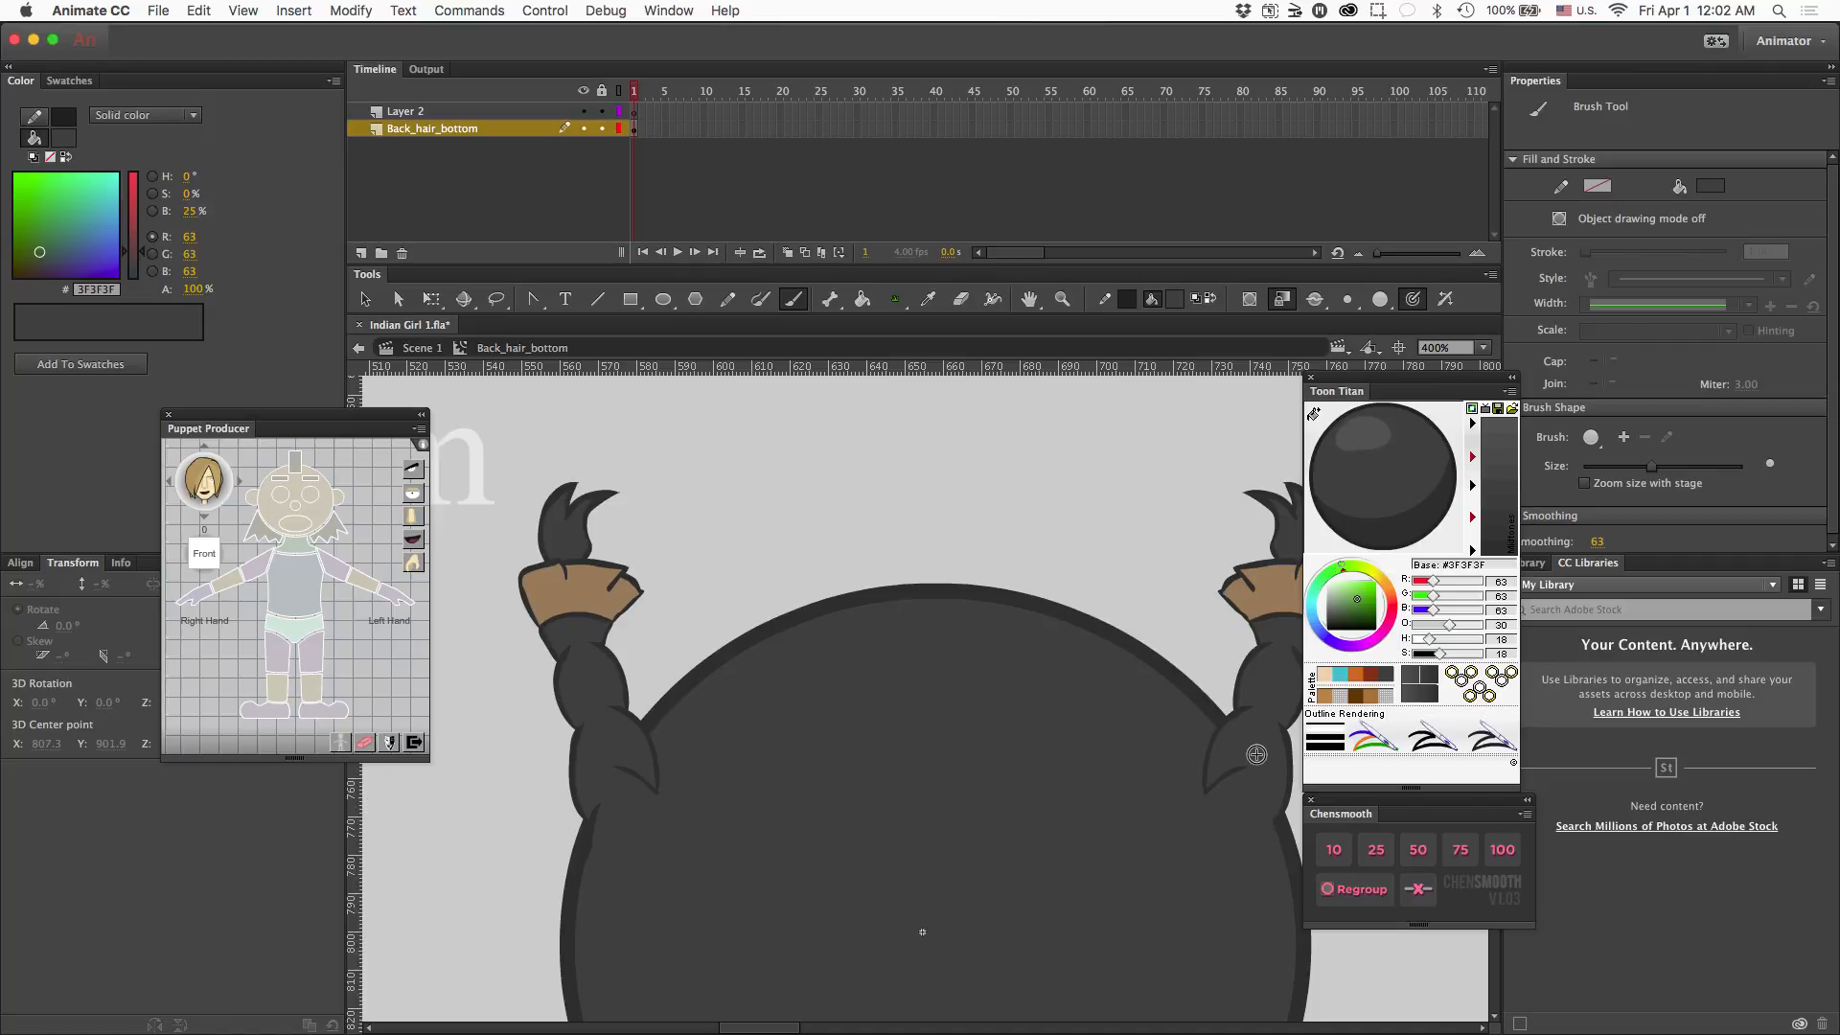
pyautogui.press('super+1')
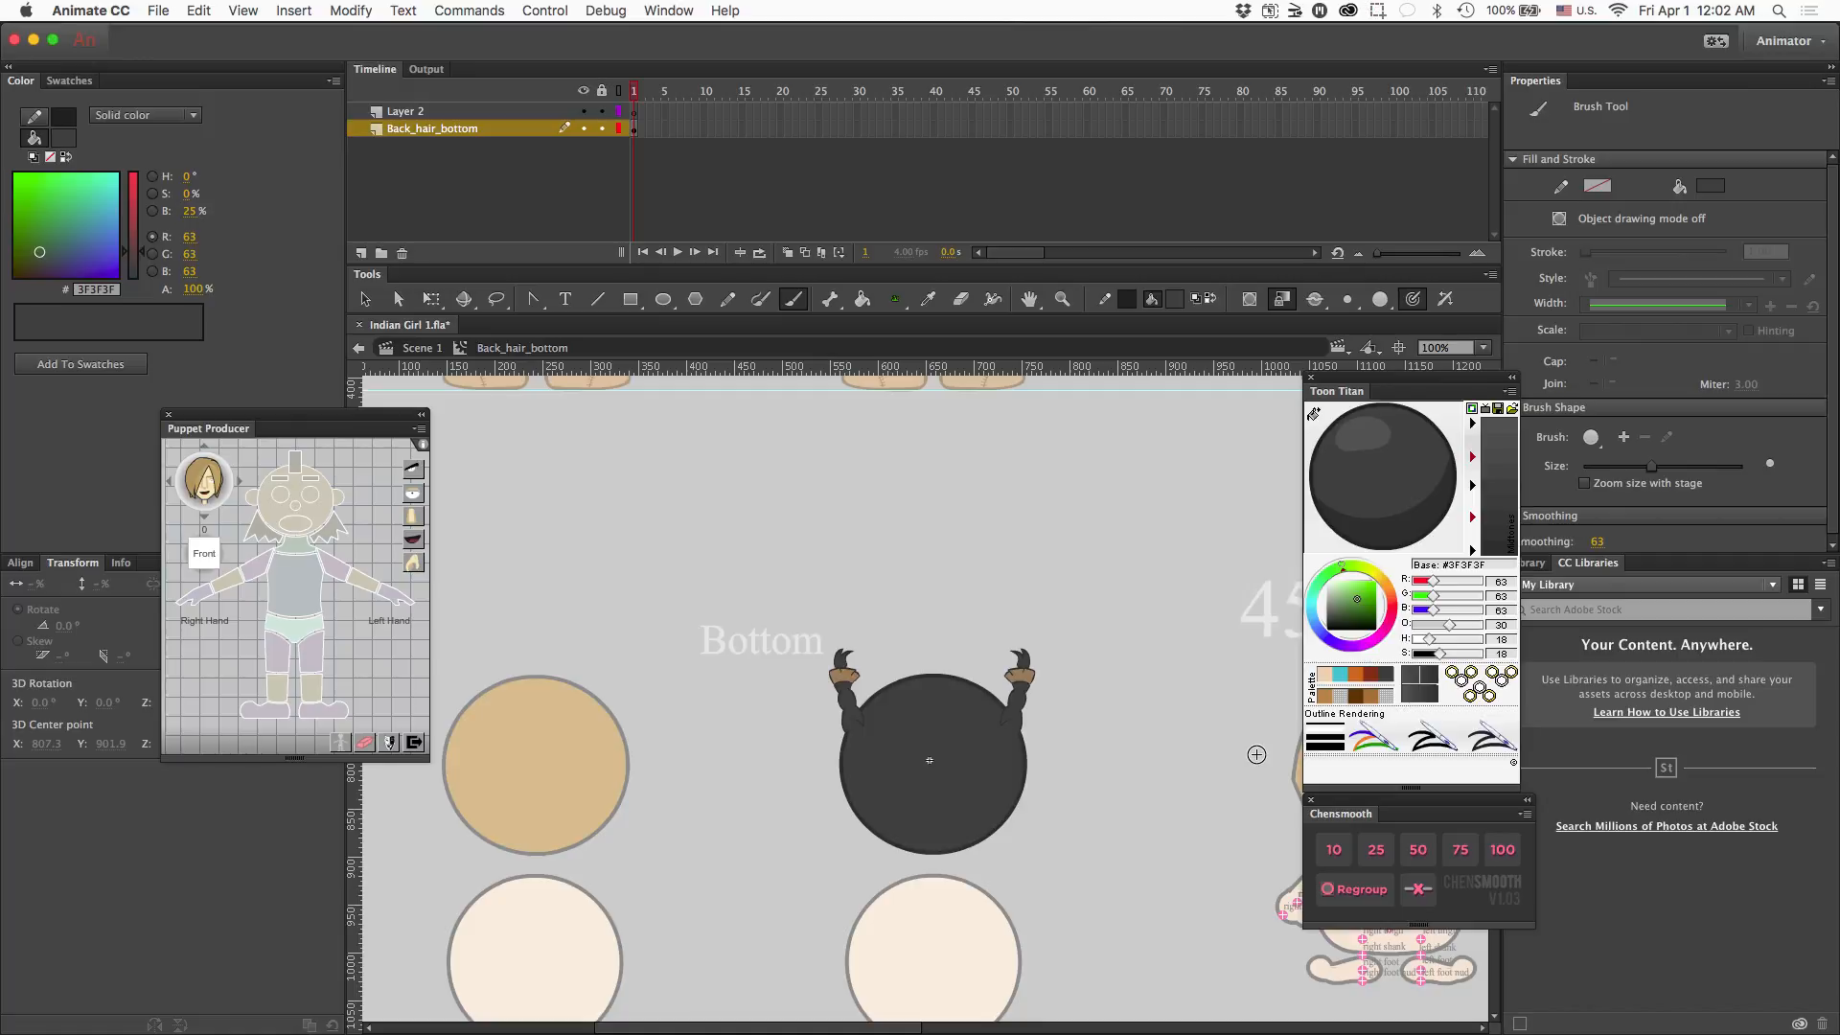
# - Compare the Bottom view's braided hair with the hair of the finished 0 and 180 views
pyautogui.scroll(5, 1256, 754)
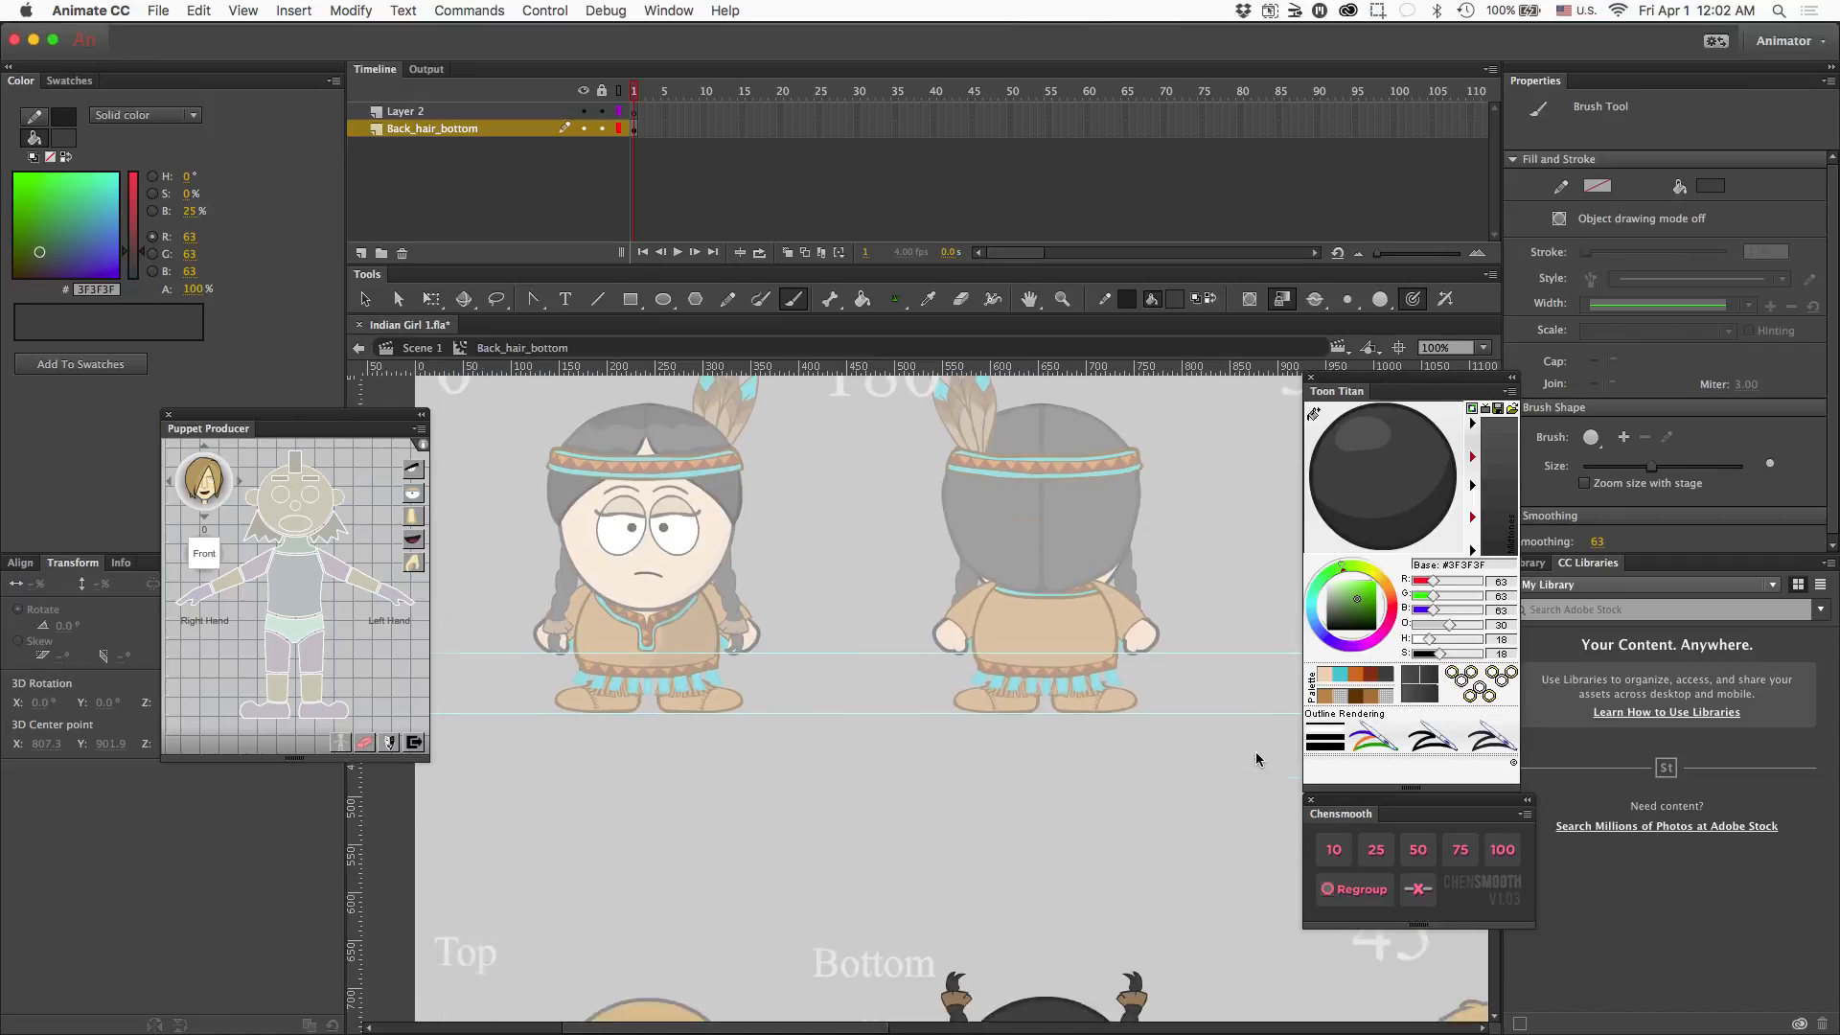
pyautogui.scroll(3, 1256, 754)
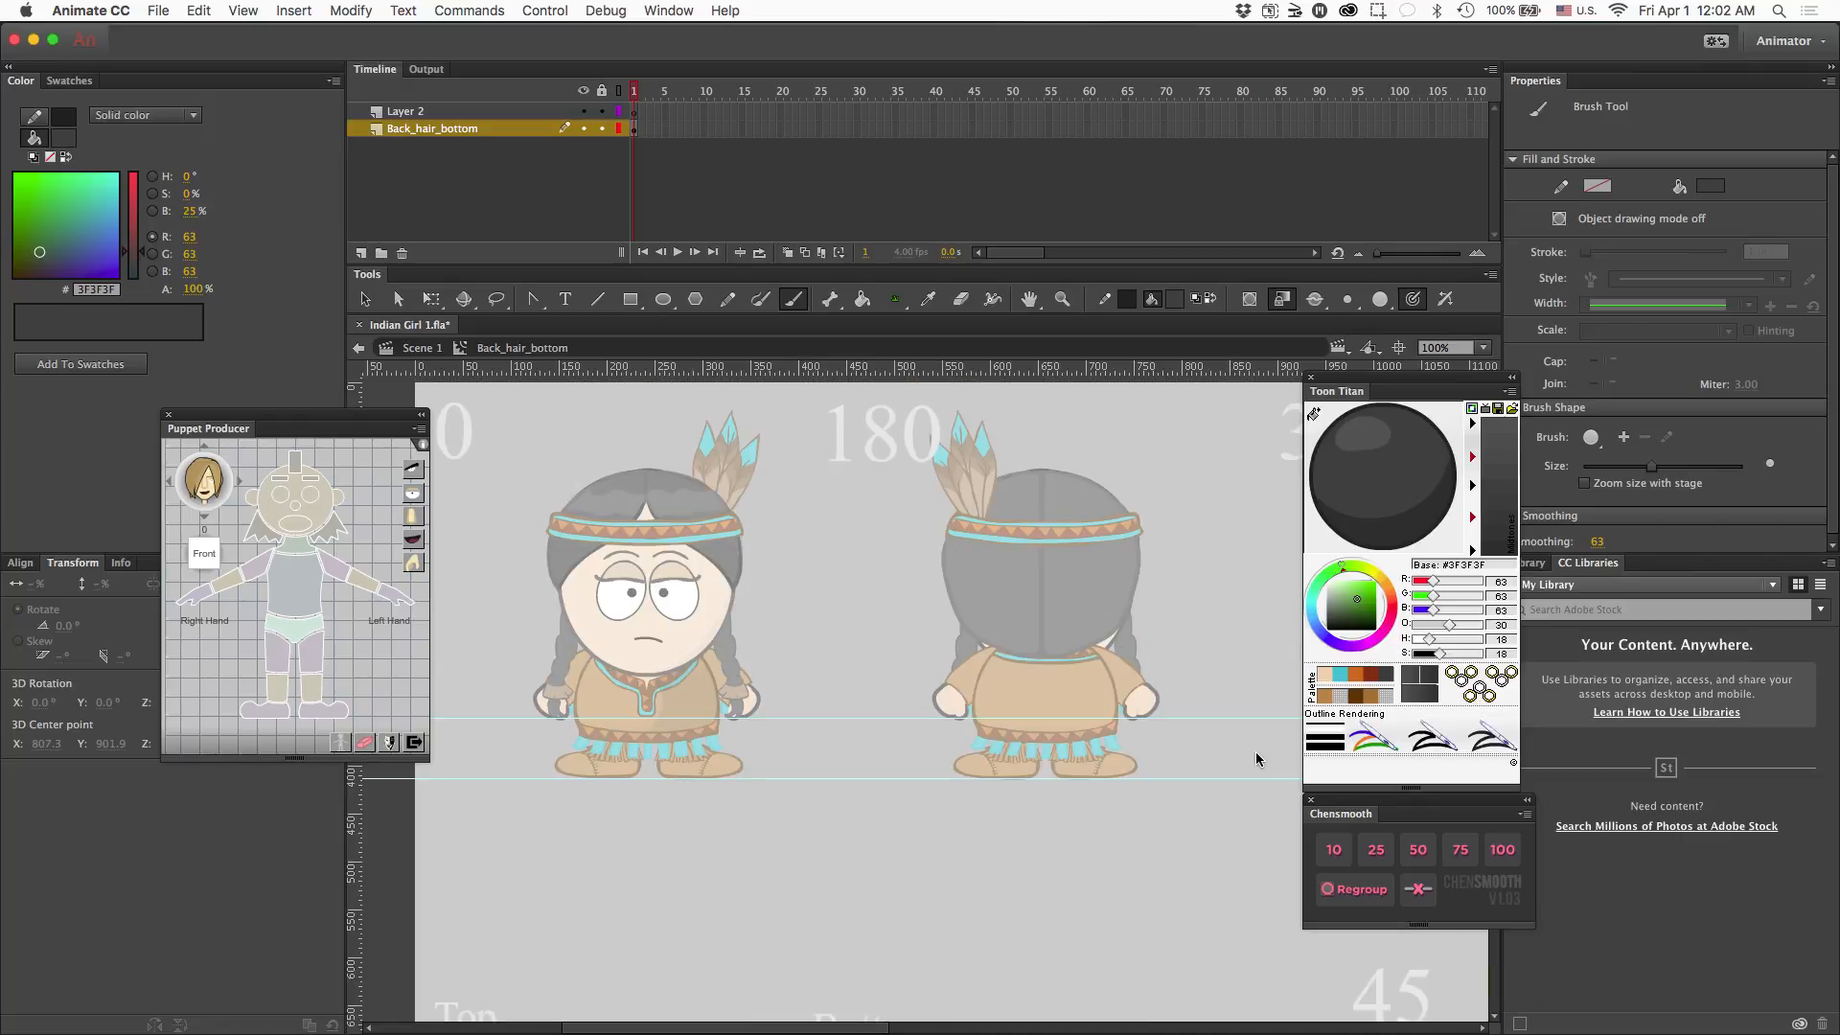
pyautogui.scroll(-1, 1256, 754)
pyautogui.scroll(-5, 1255, 752)
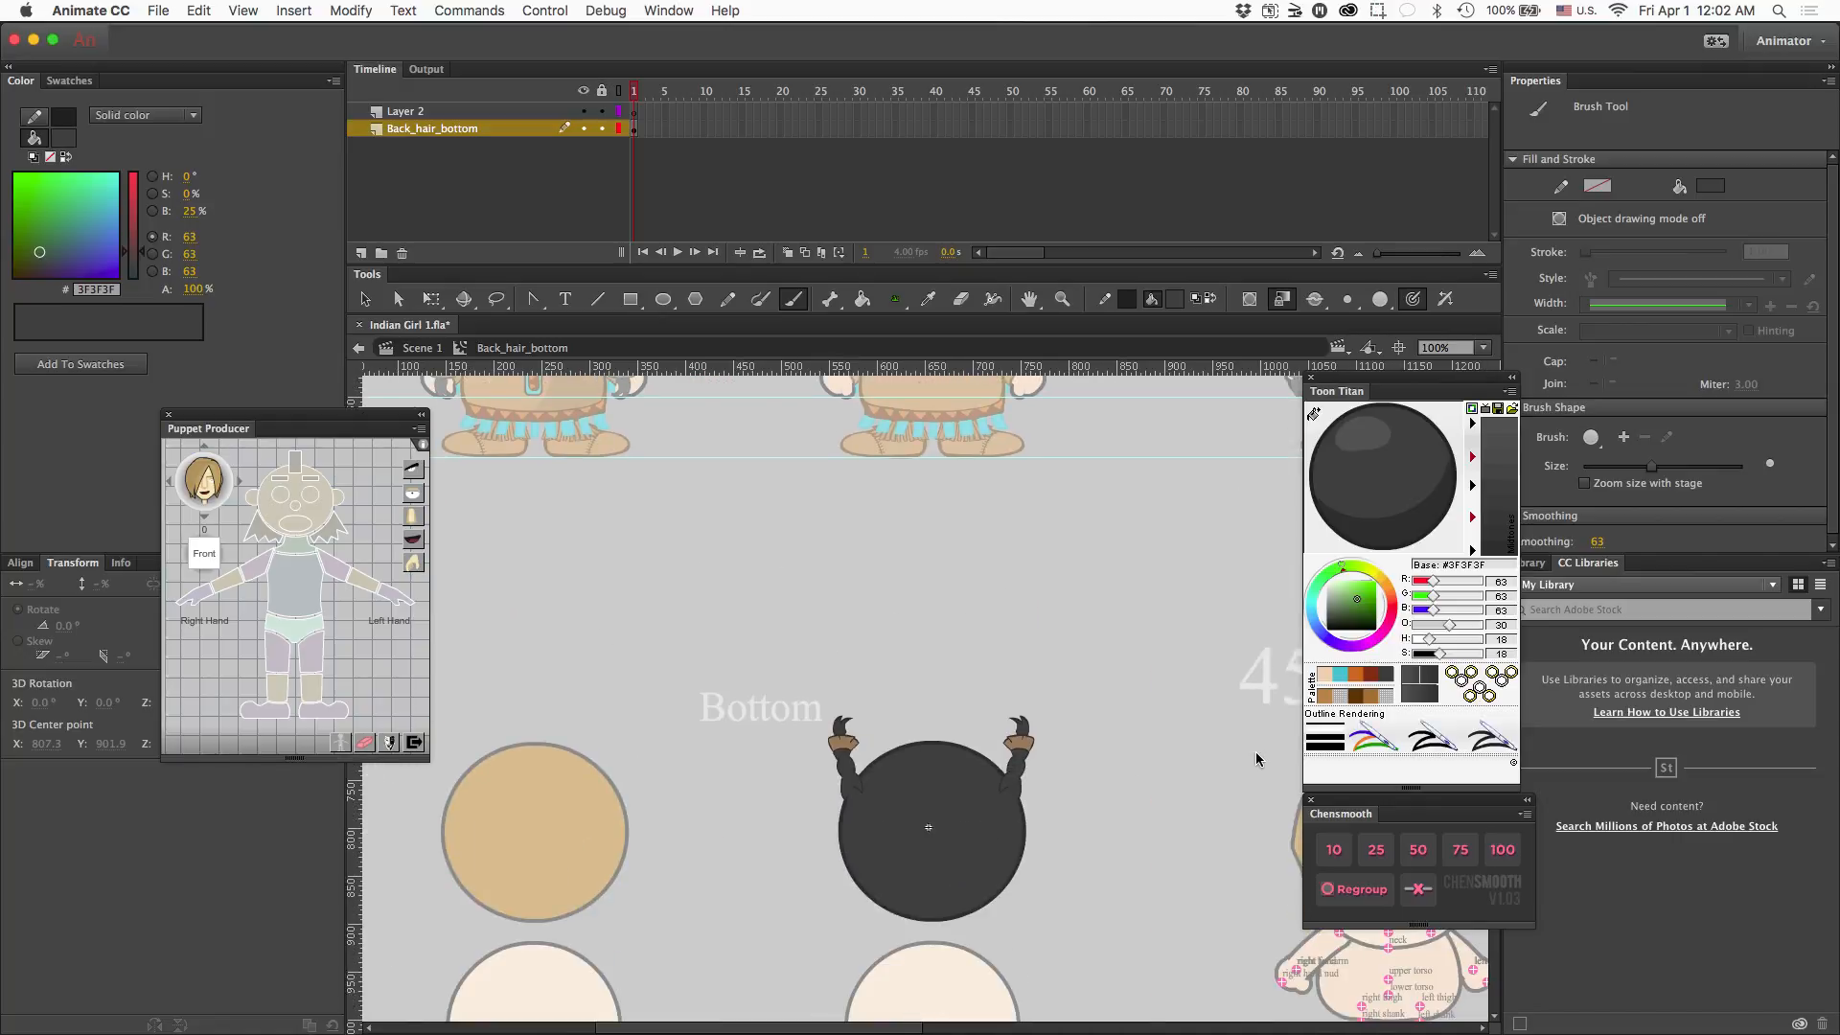
pyautogui.hscroll(-3, 1255, 751)
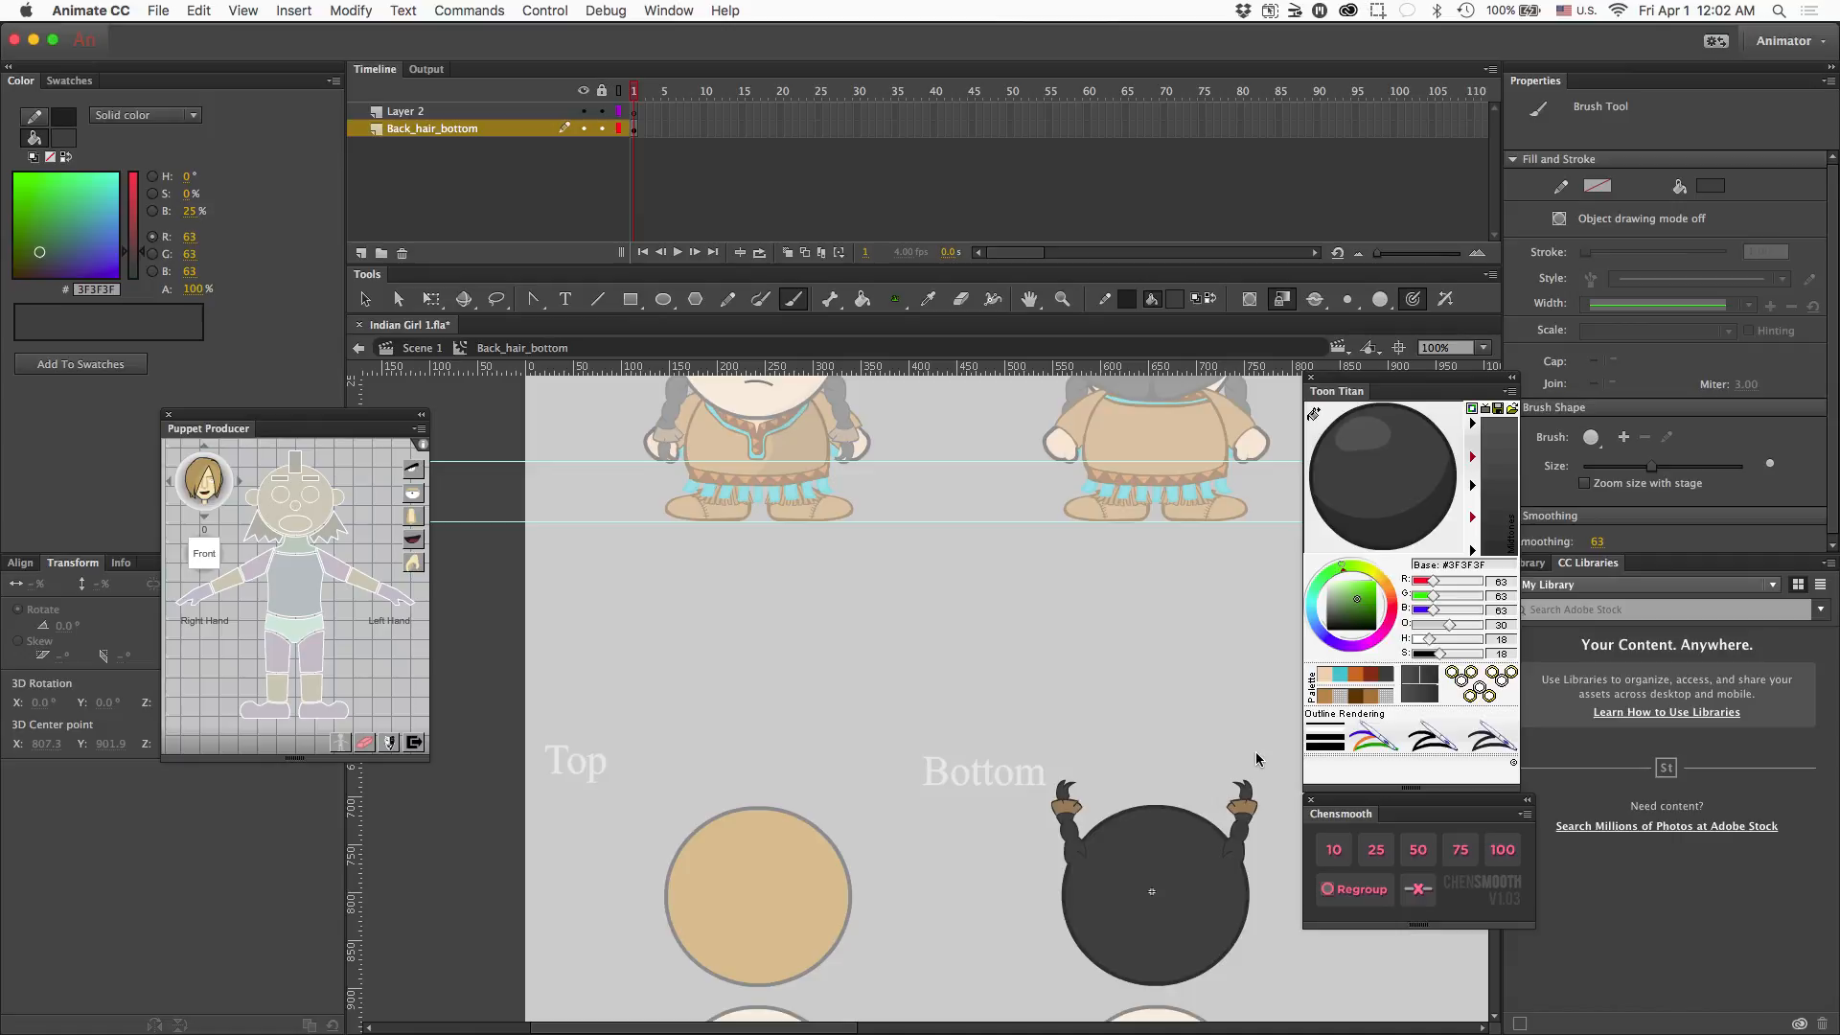
pyautogui.scroll(5, 1255, 751)
pyautogui.scroll(-4, 1255, 751)
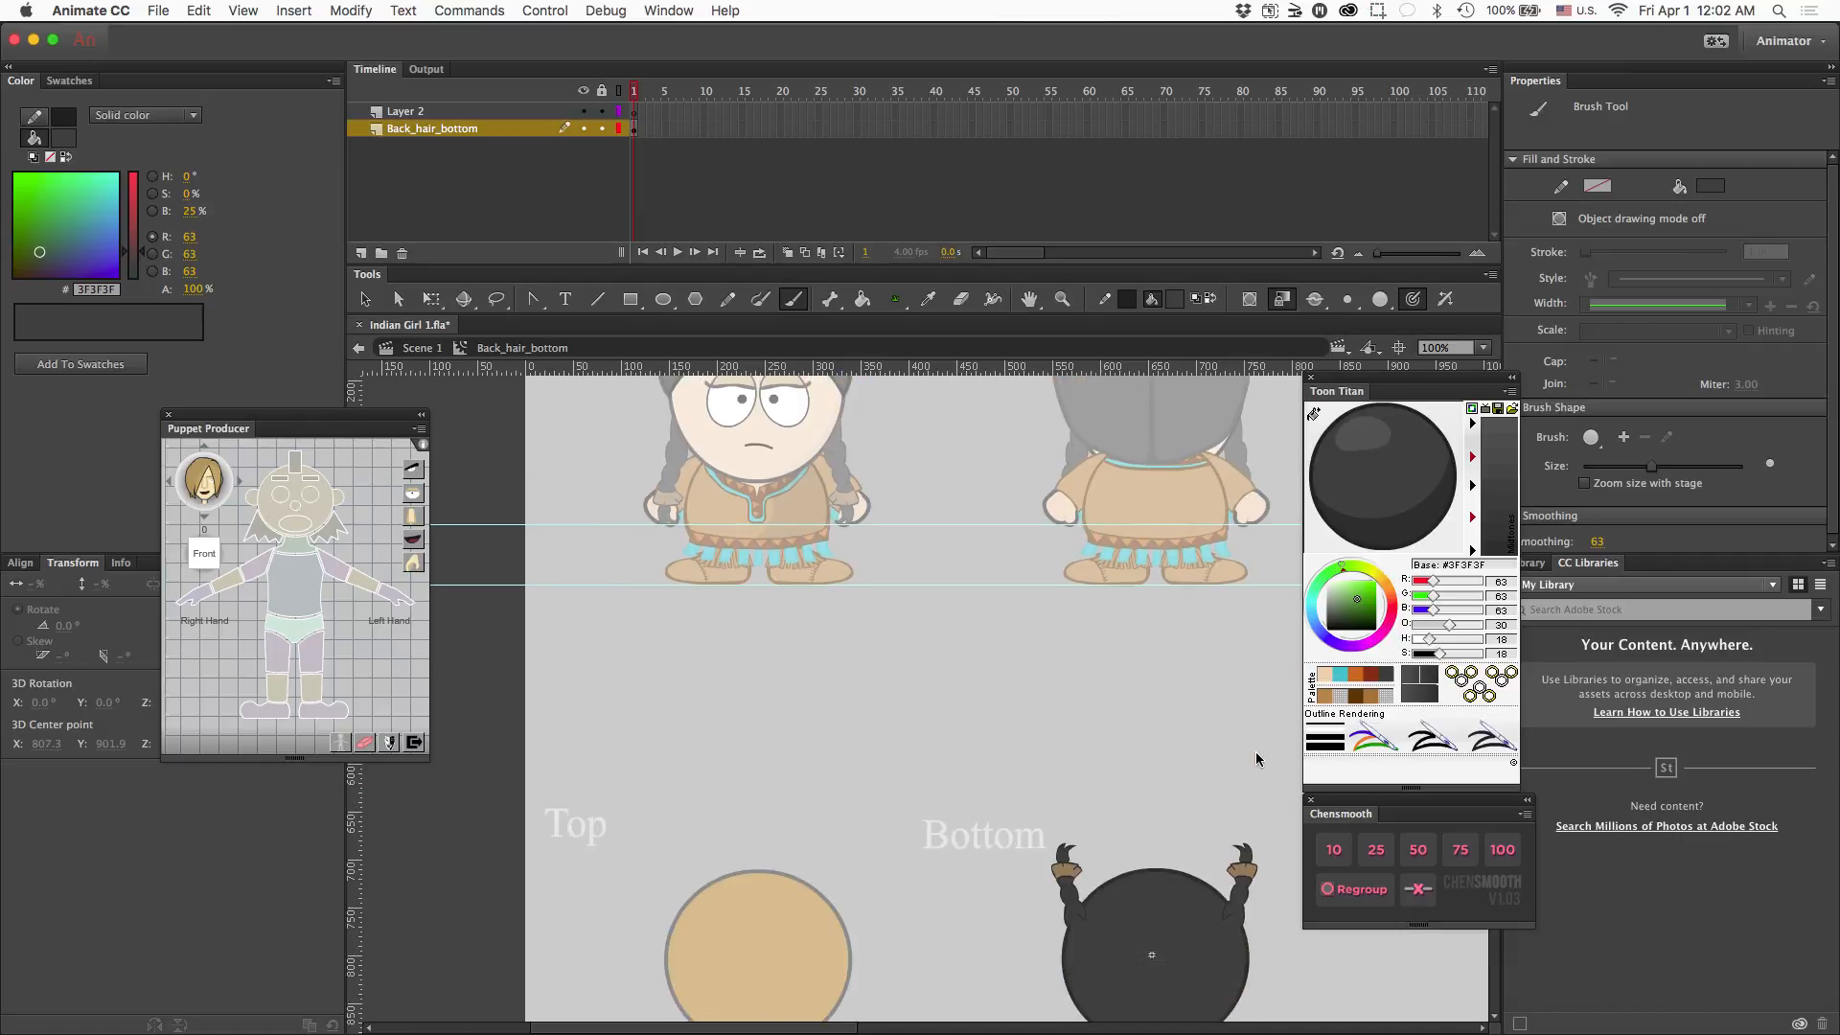
pyautogui.scroll(-2, 1256, 752)
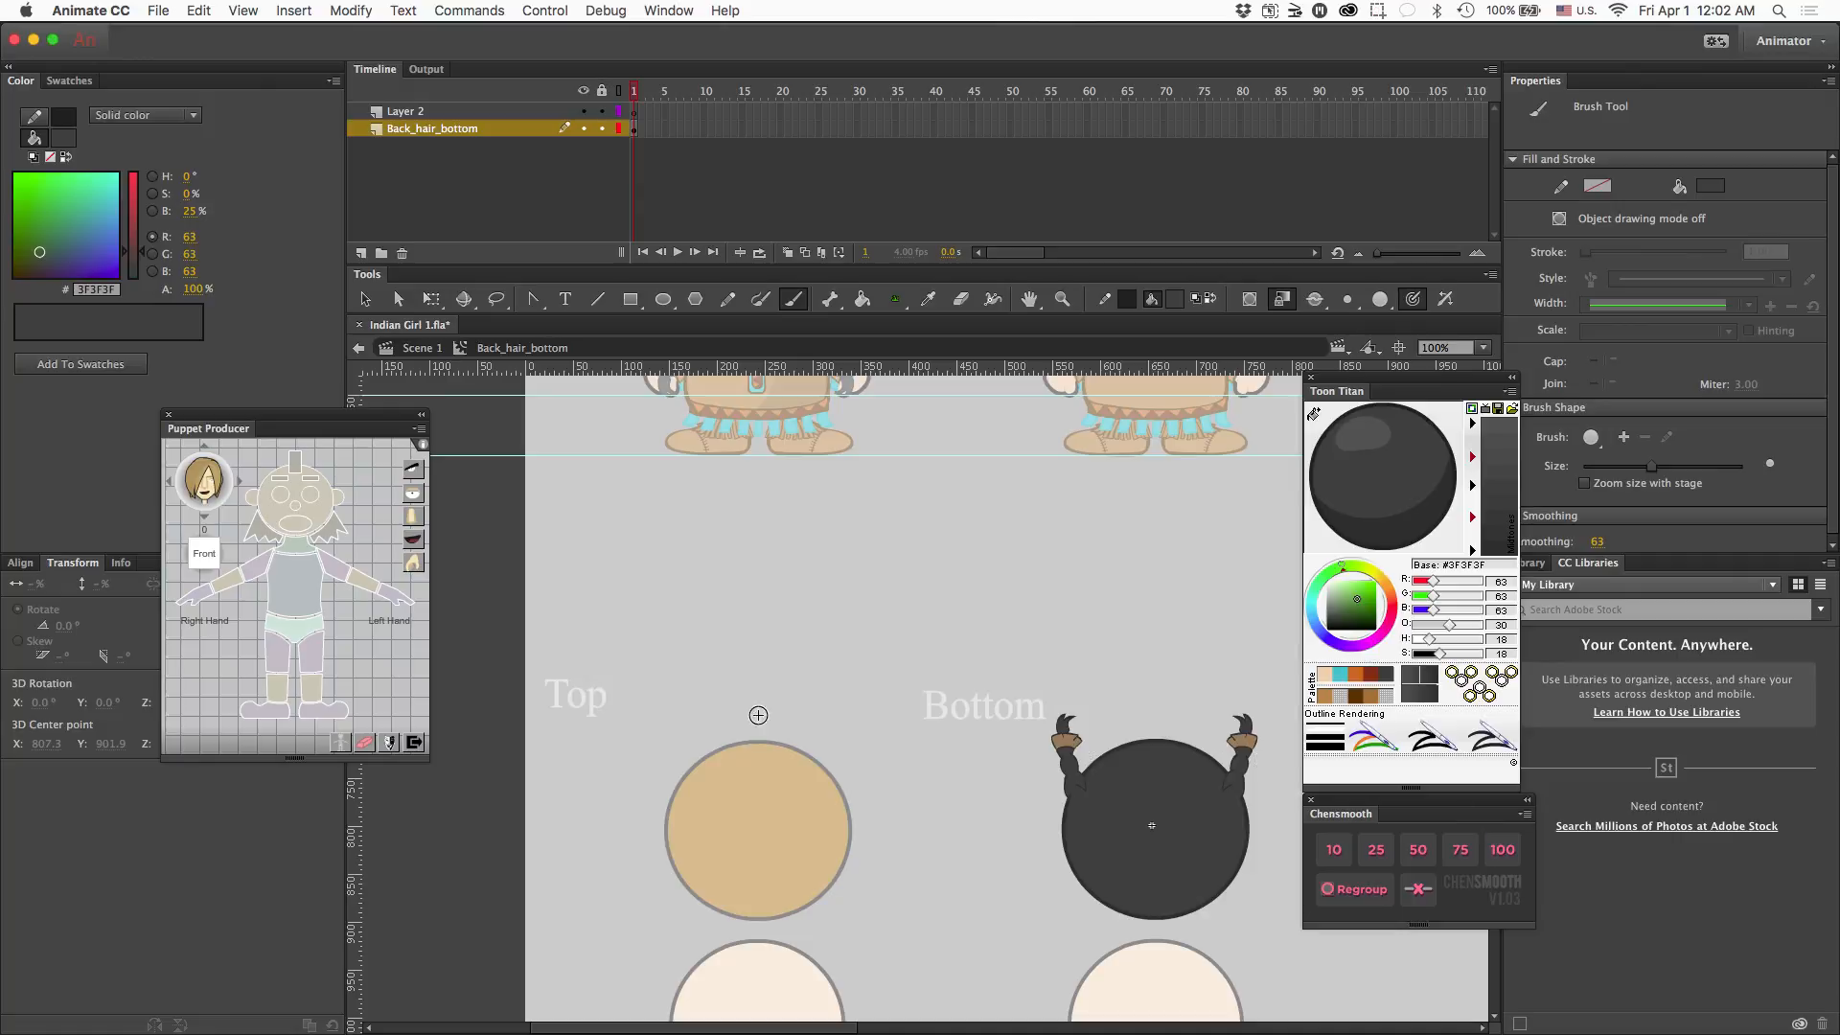
# - Leave the bottom hair symbol and open the Top view's Back_hair_top symbol for editing
pyautogui.press('v')
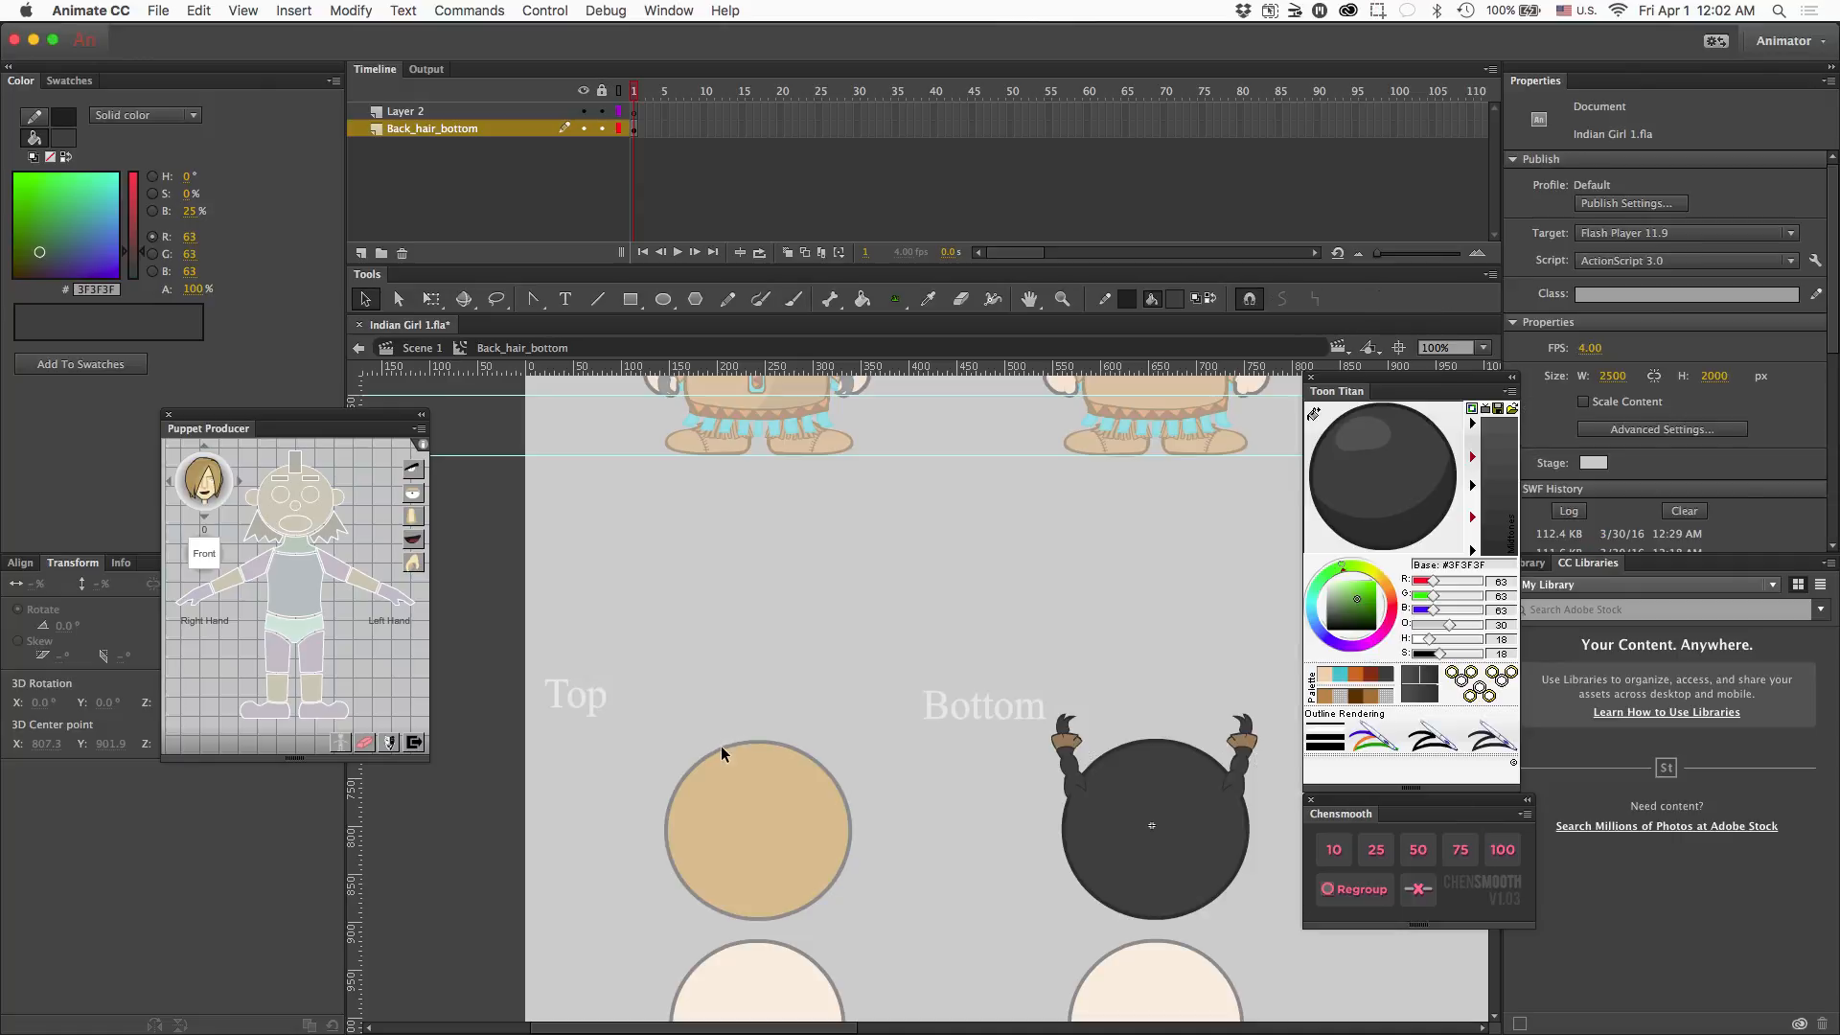
pyautogui.doubleClick(722, 754)
pyautogui.doubleClick(726, 765)
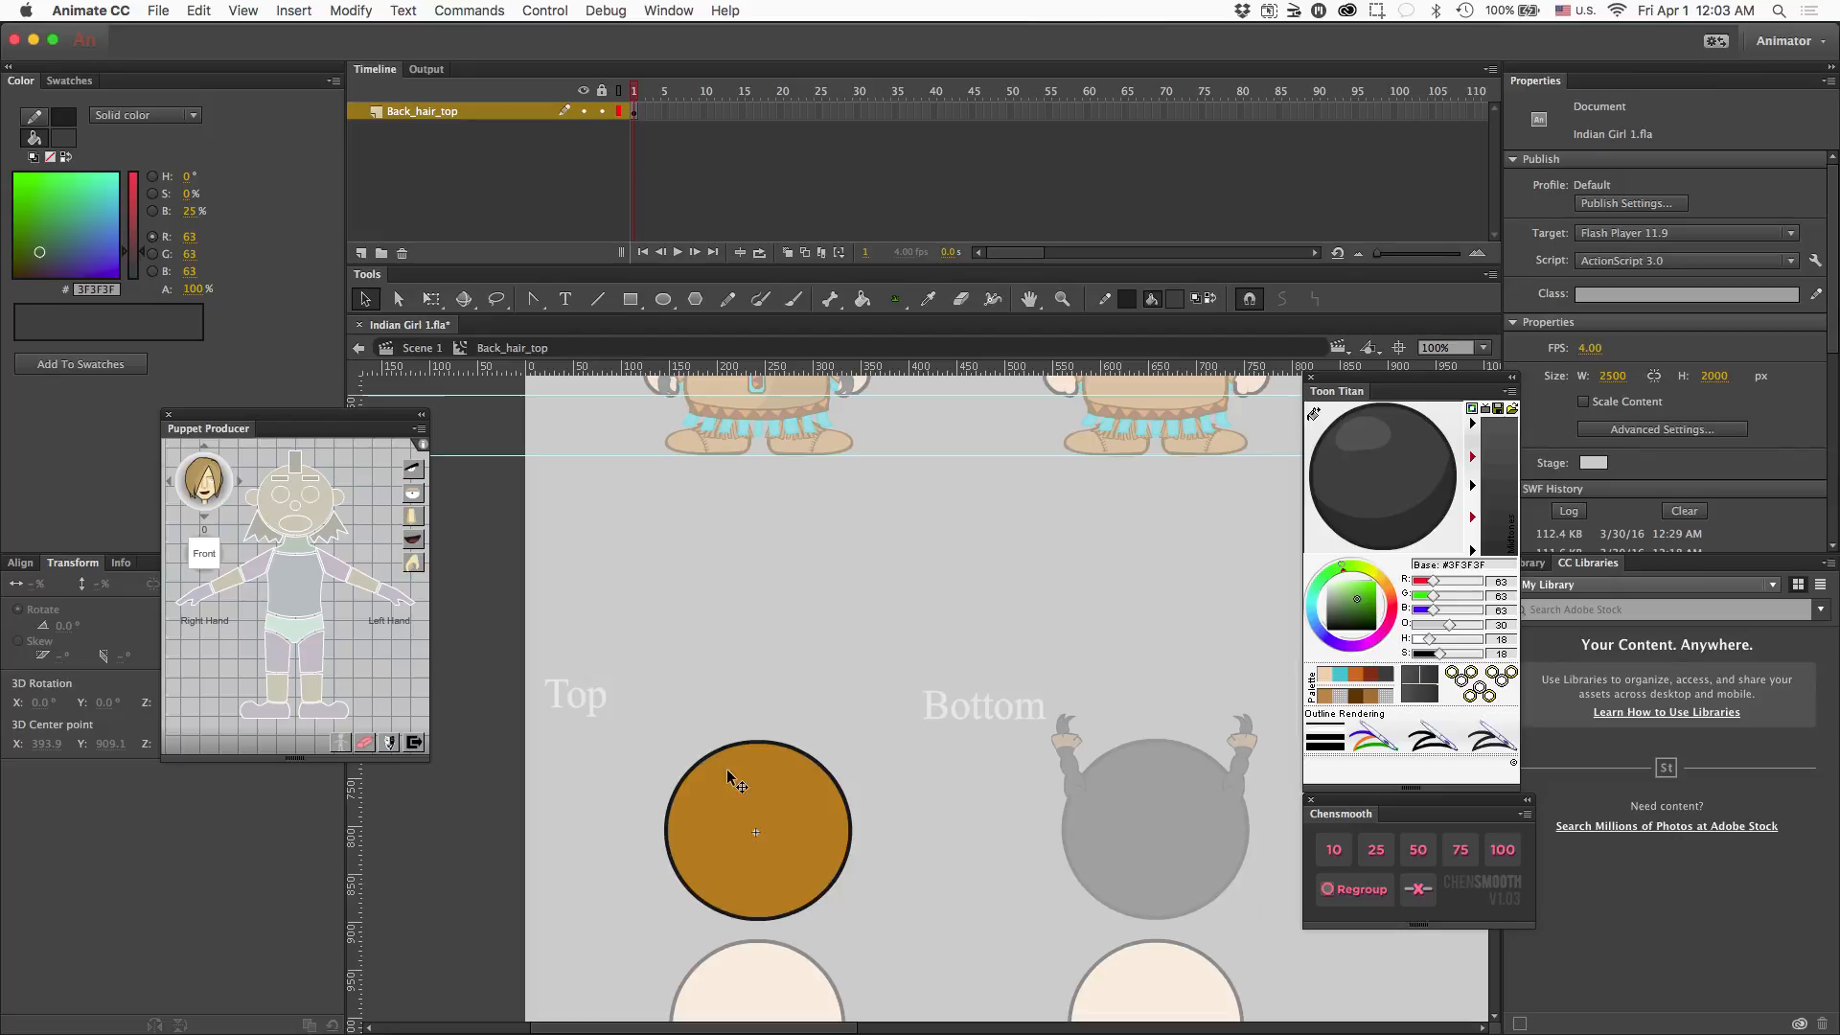
pyautogui.scroll(3, 734, 716)
pyautogui.scroll(-3, 734, 716)
pyautogui.hscroll(5, 847, 596)
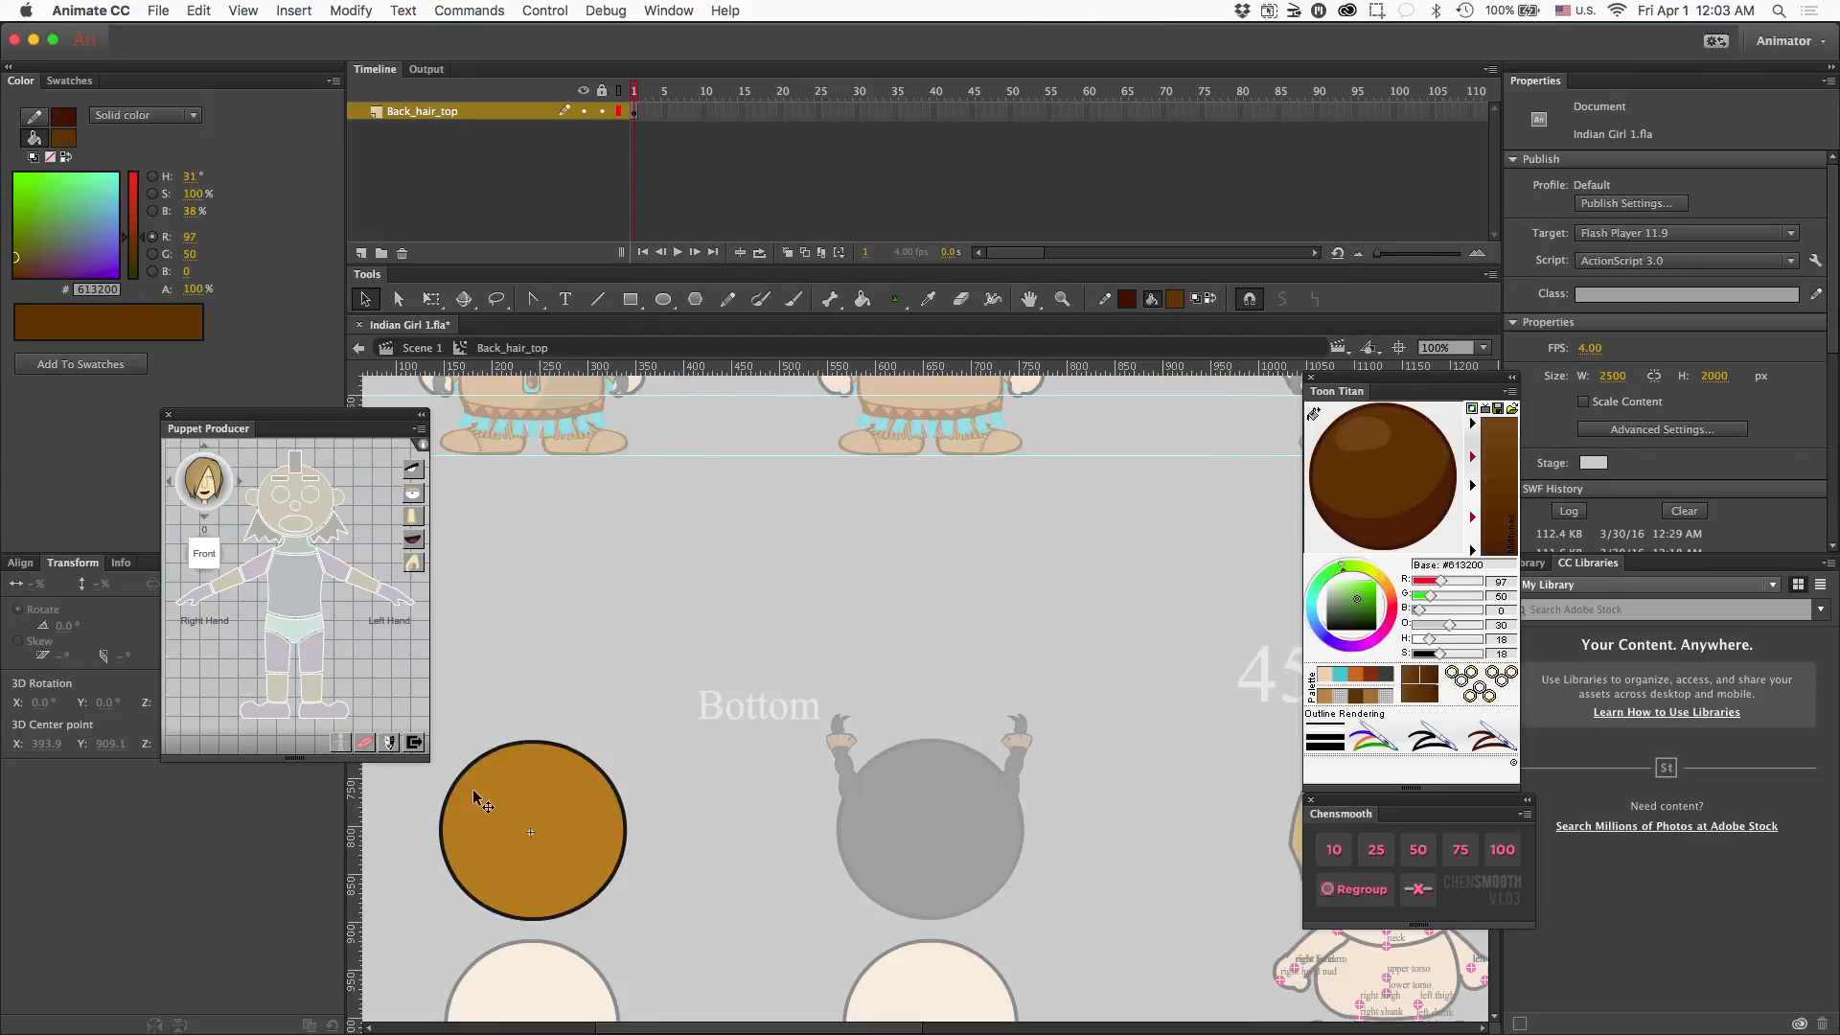
# - Convert the hair circle's outline to a fill and break the hair drawing objects apart into plain shapes
pyautogui.click(552, 803)
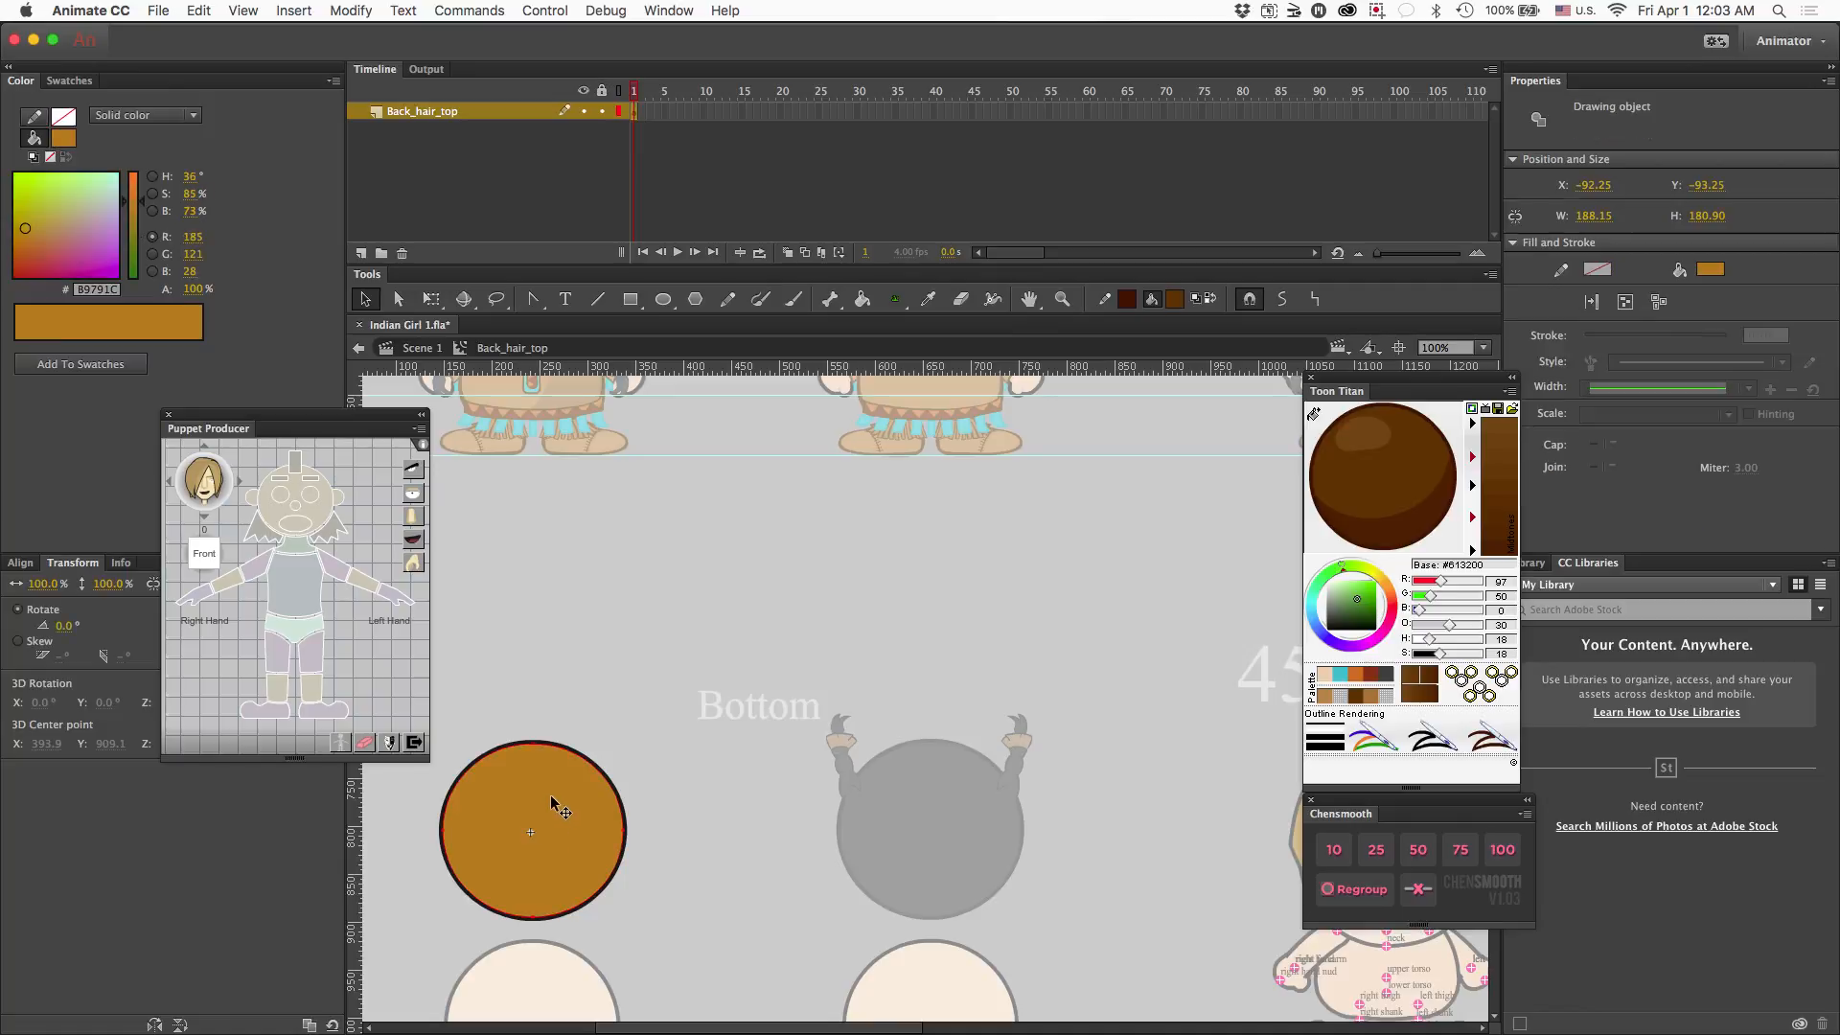
pyautogui.click(560, 745)
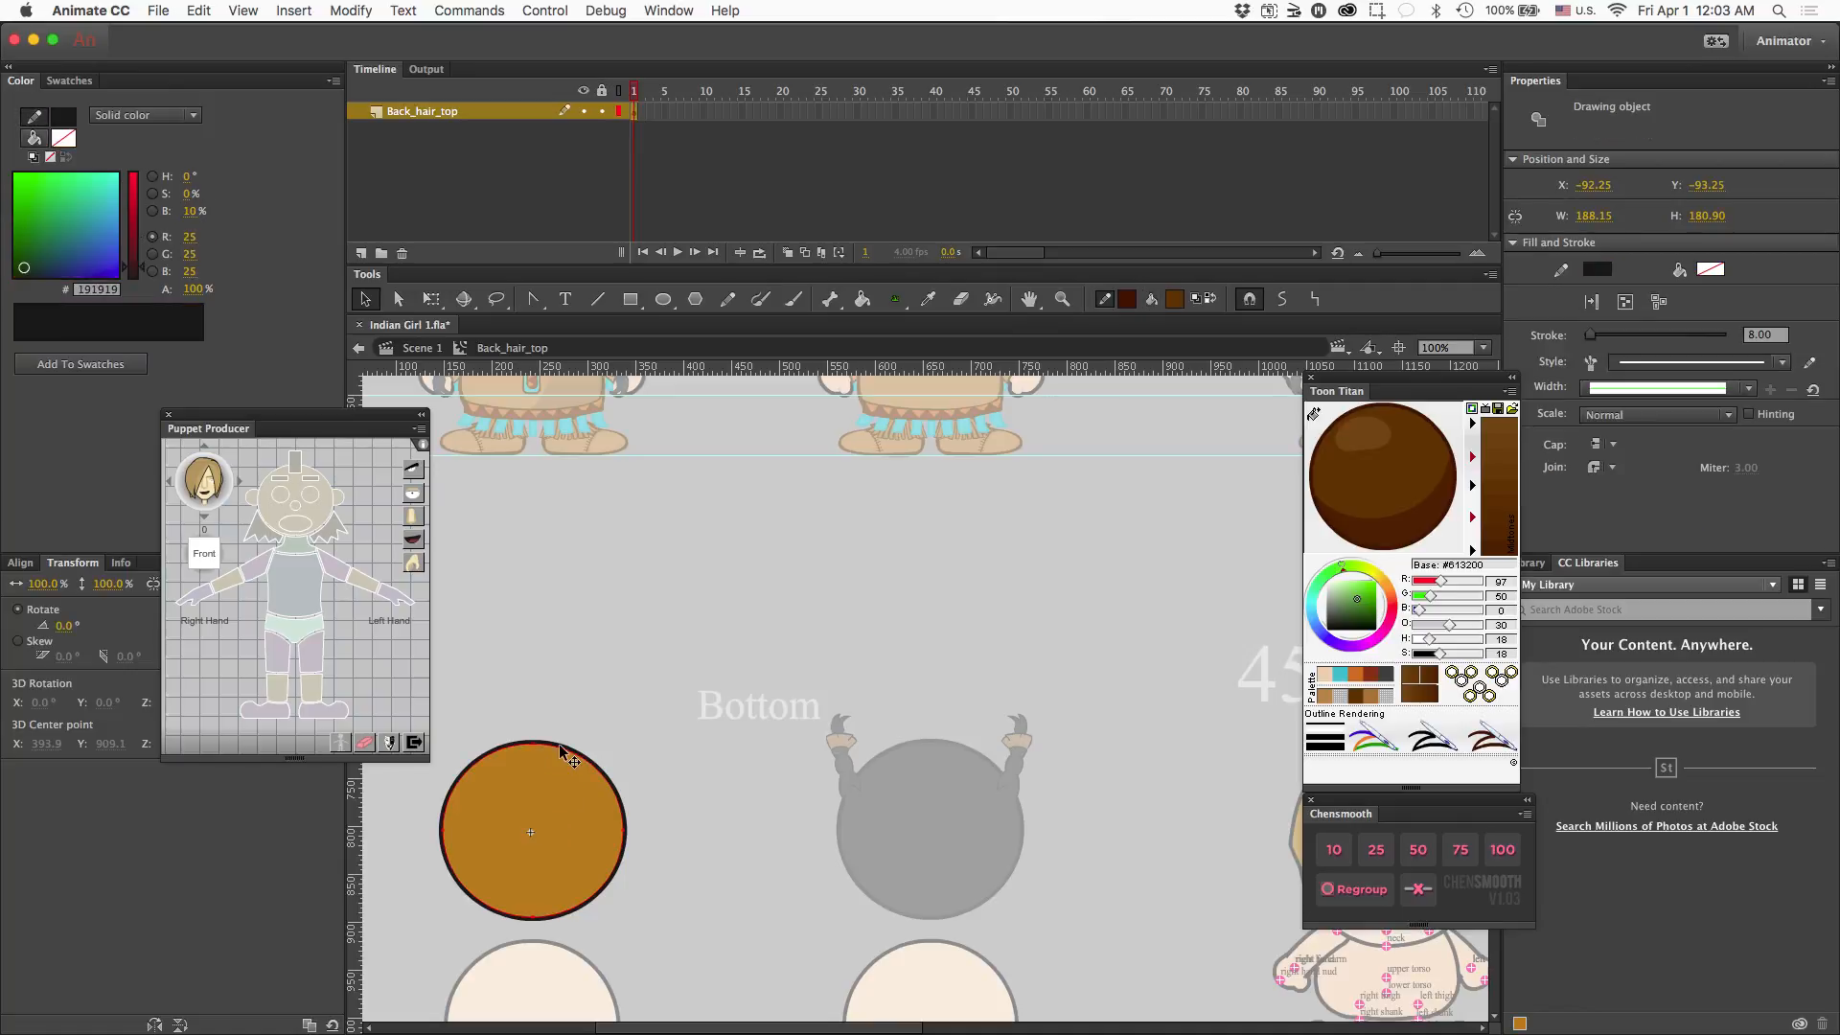
pyautogui.click(337, 13)
pyautogui.moveTo(439, 151)
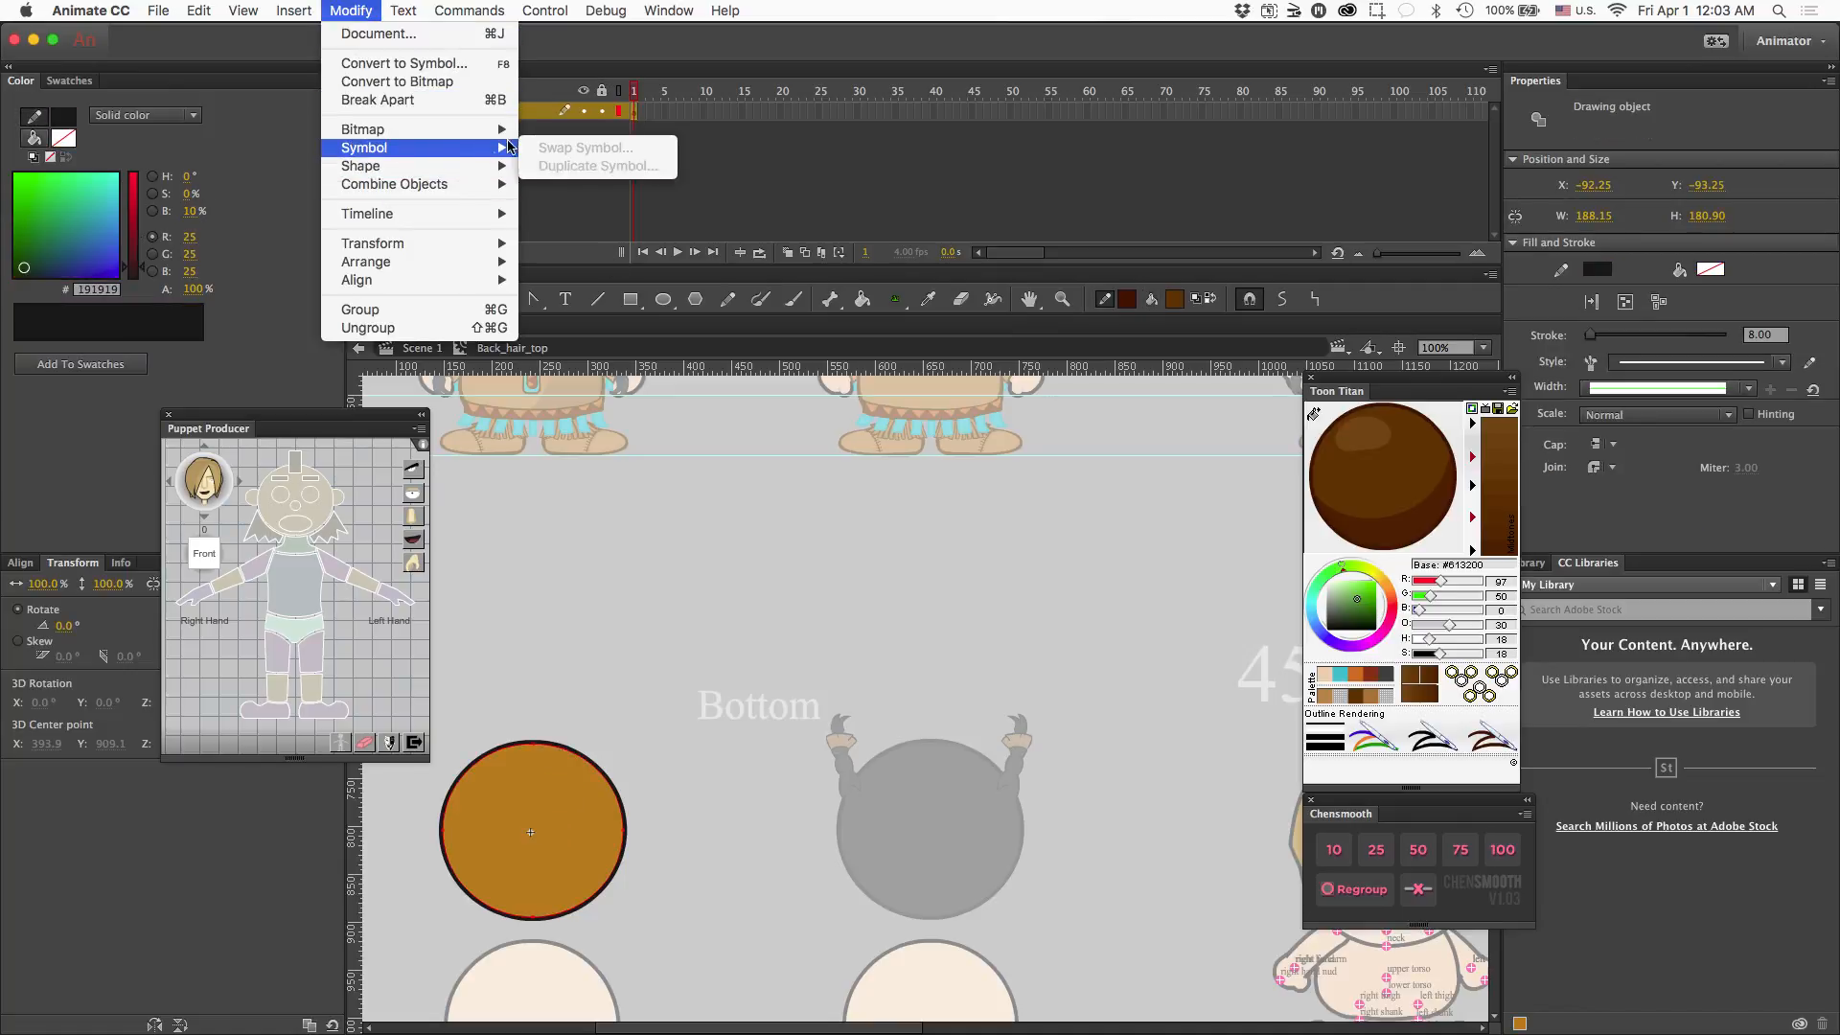
pyautogui.click(600, 267)
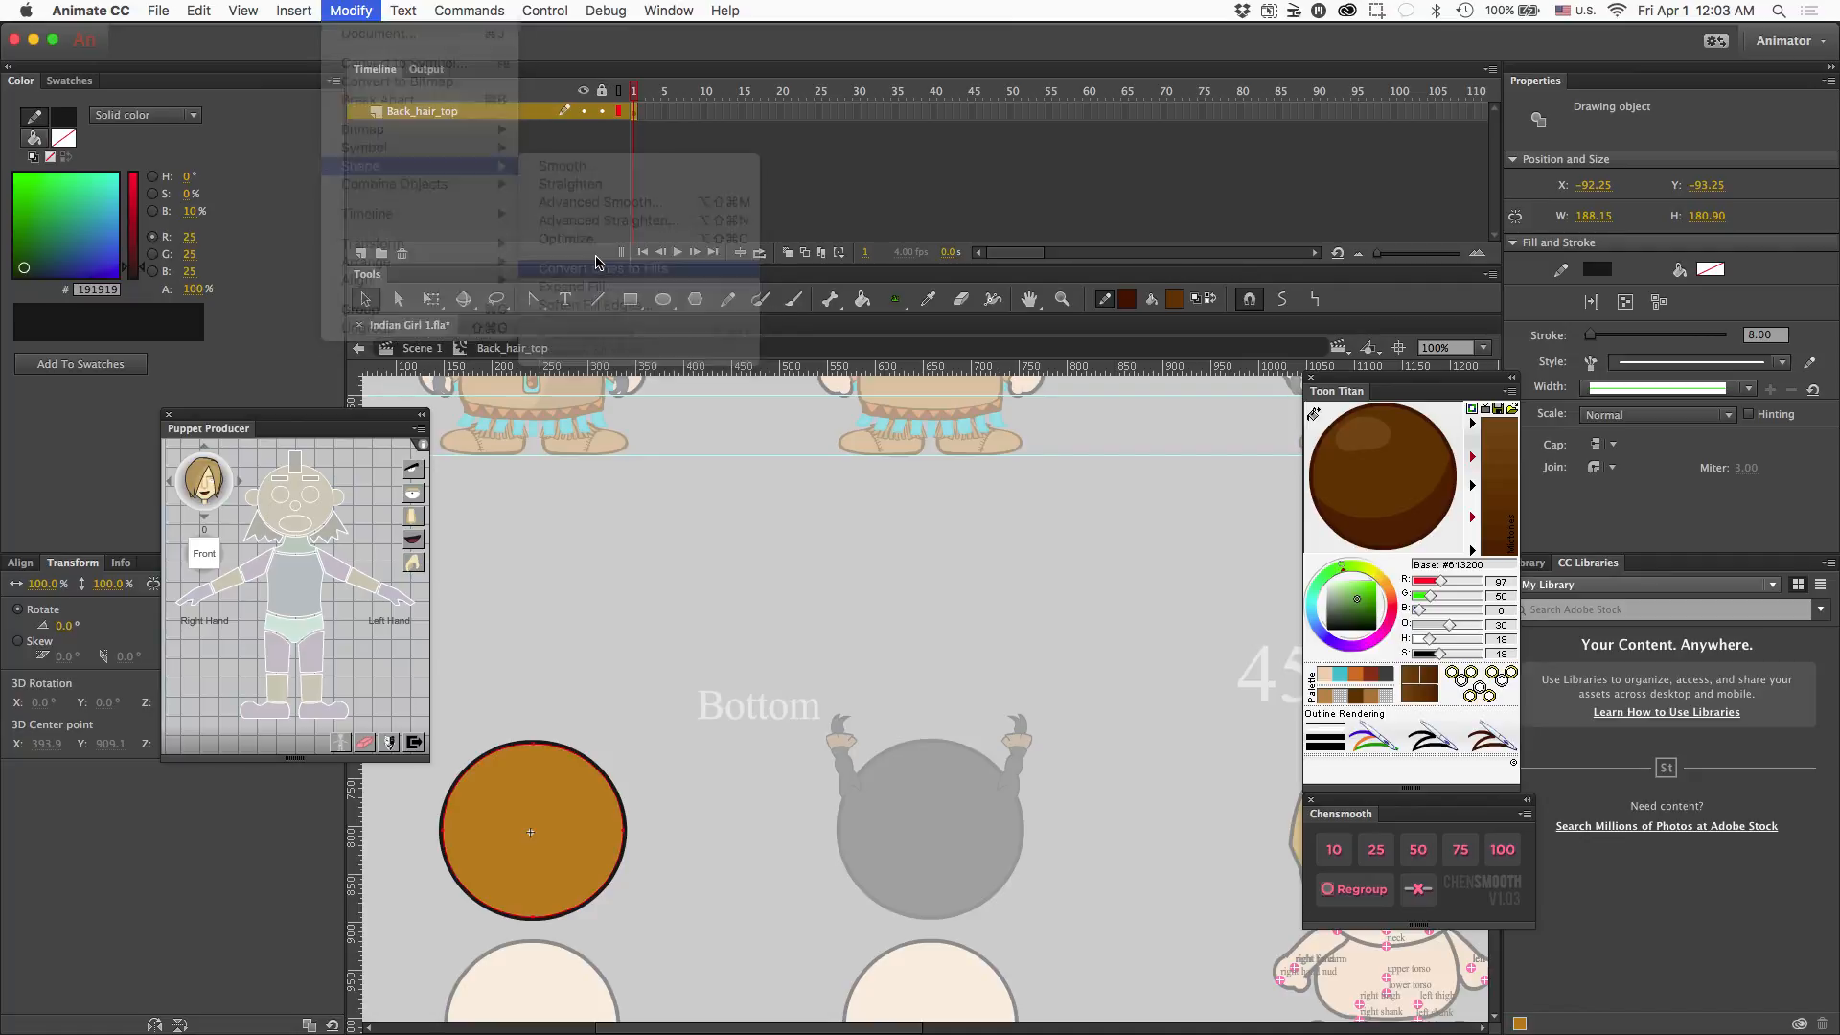
pyautogui.press('super+b')
pyautogui.click(677, 851)
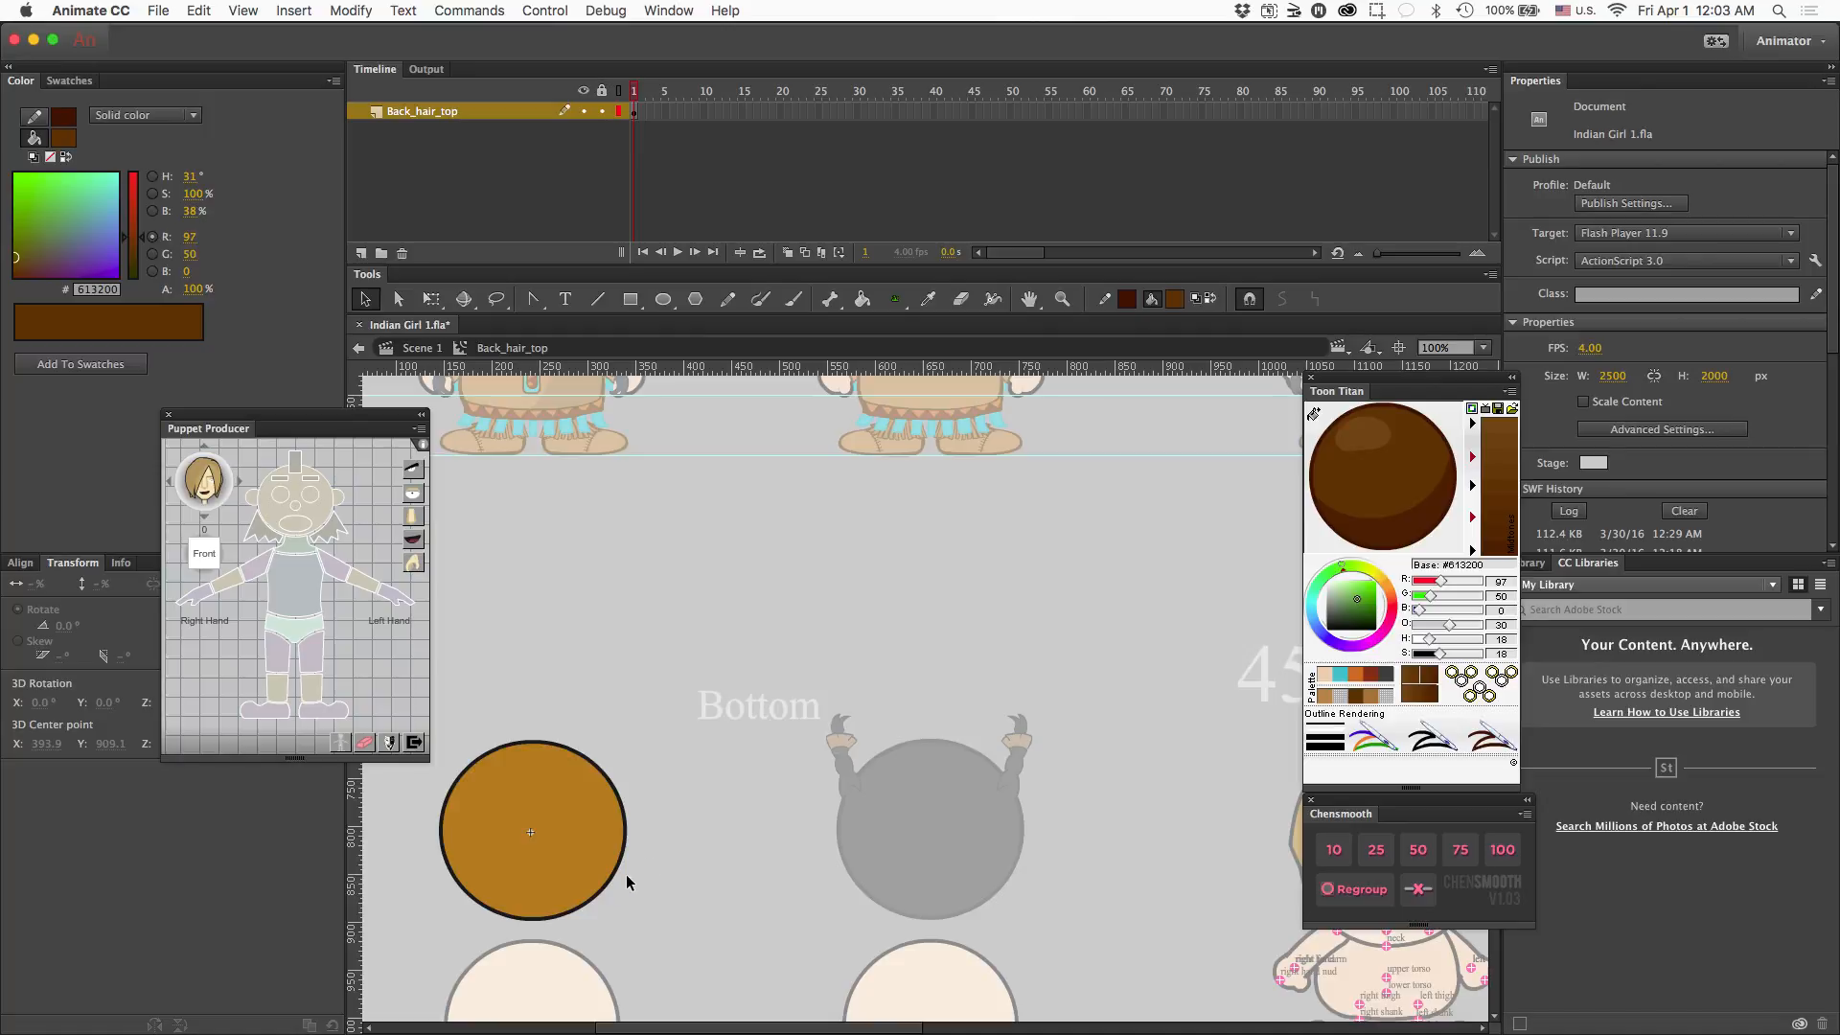
# - Recolour the hair circle to the dark hair colour #3F3F3F with its outline in the darker matching shade
pyautogui.click(612, 879)
pyautogui.click(1387, 674)
pyautogui.click(1419, 522)
pyautogui.click(533, 852)
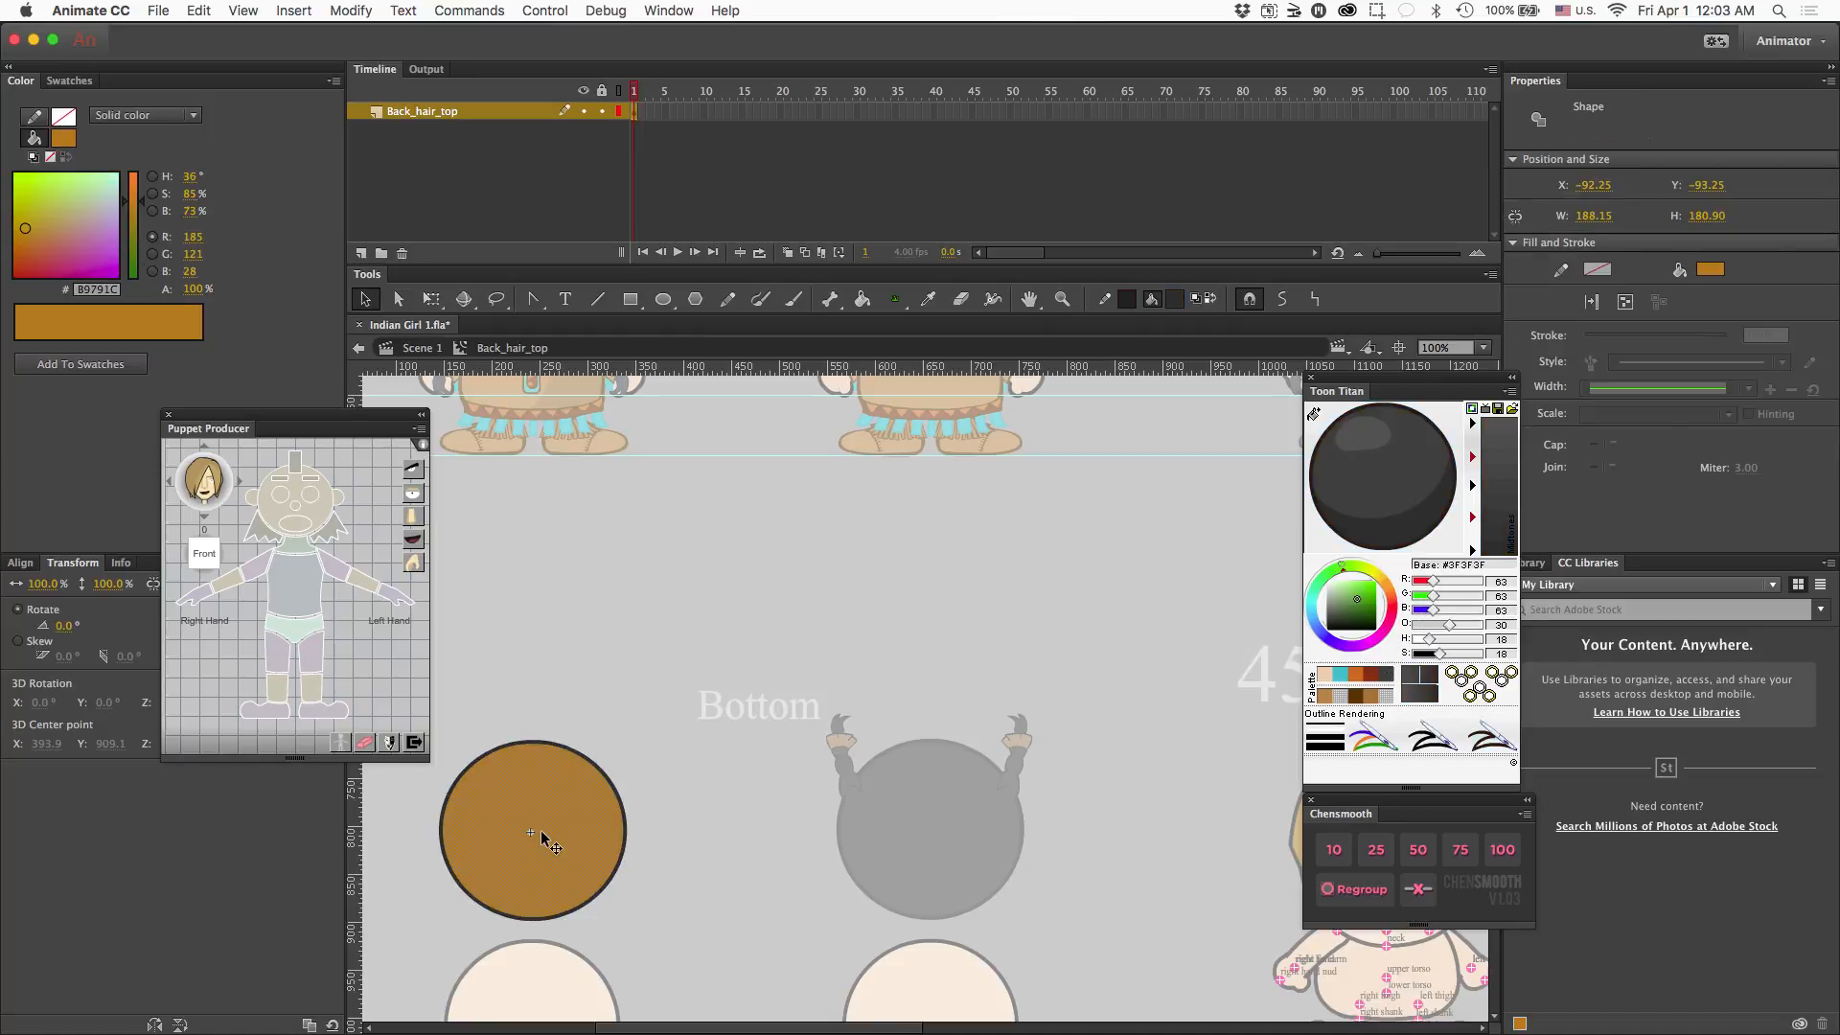
pyautogui.click(661, 819)
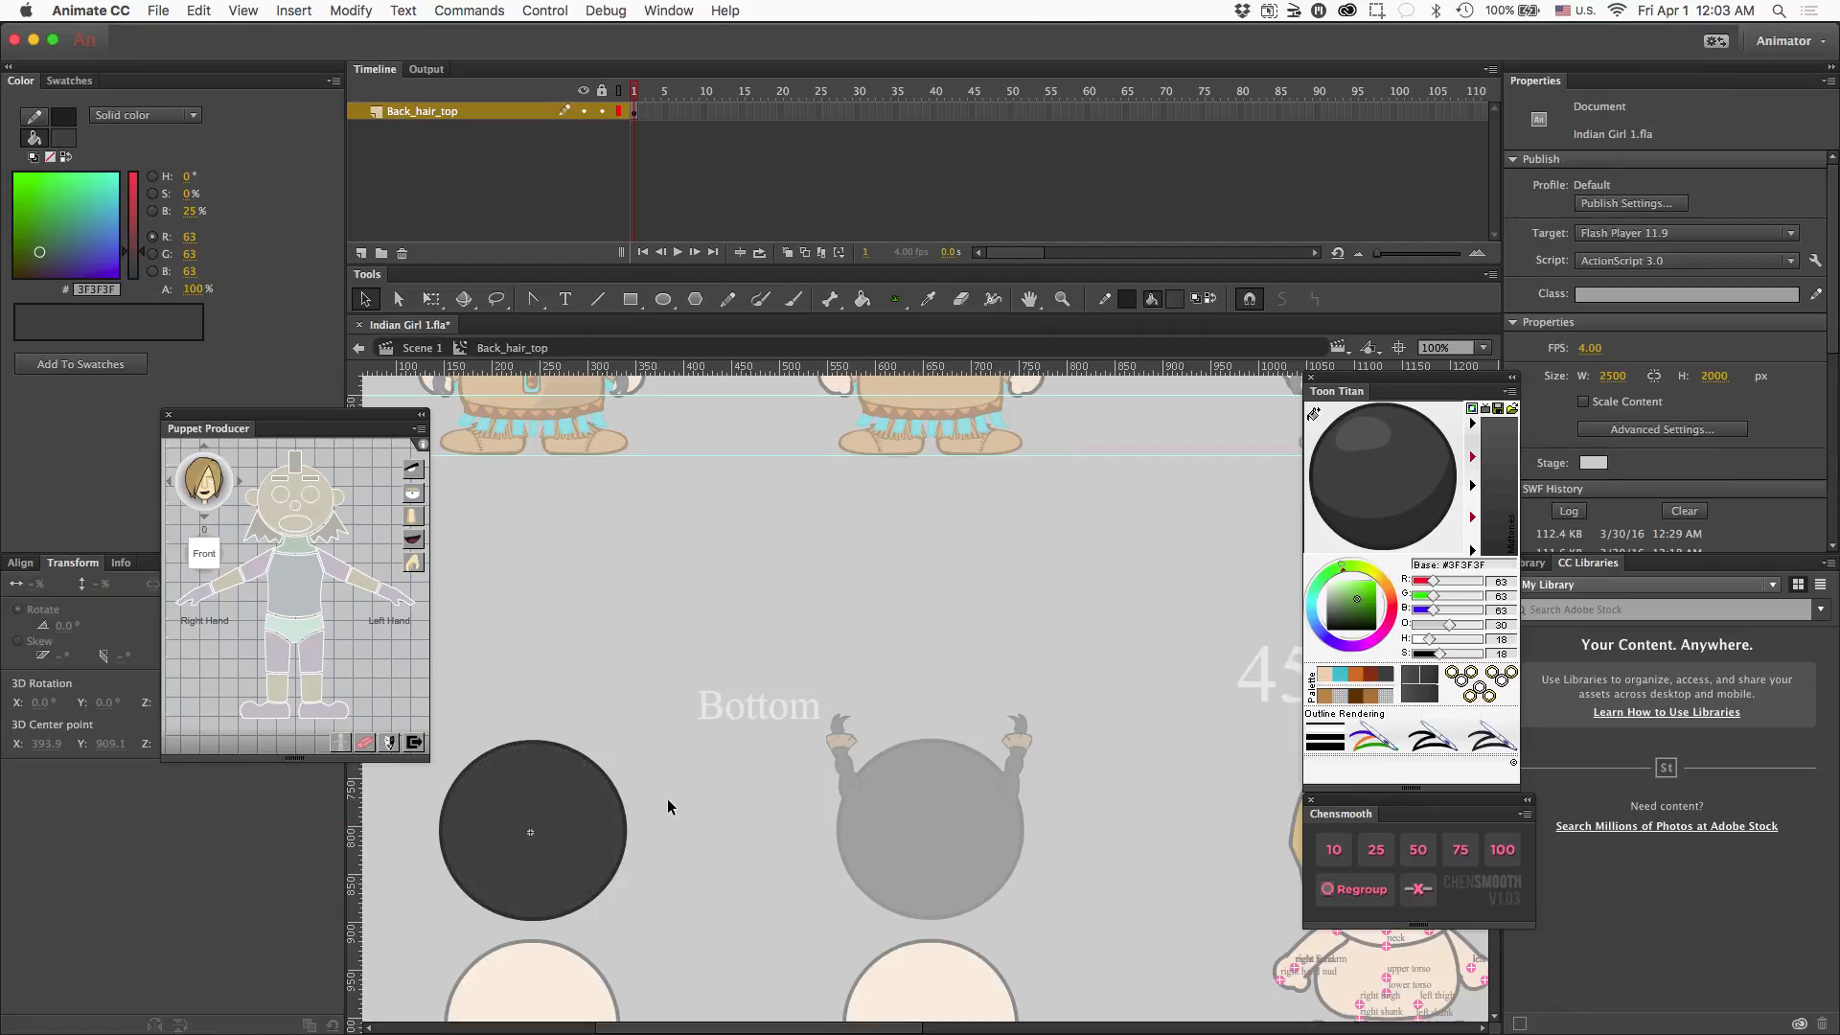
# - Paint a vertical parting line down the middle of the hair circle with the Brush tool in #2D2D2D
pyautogui.press('super+equal')
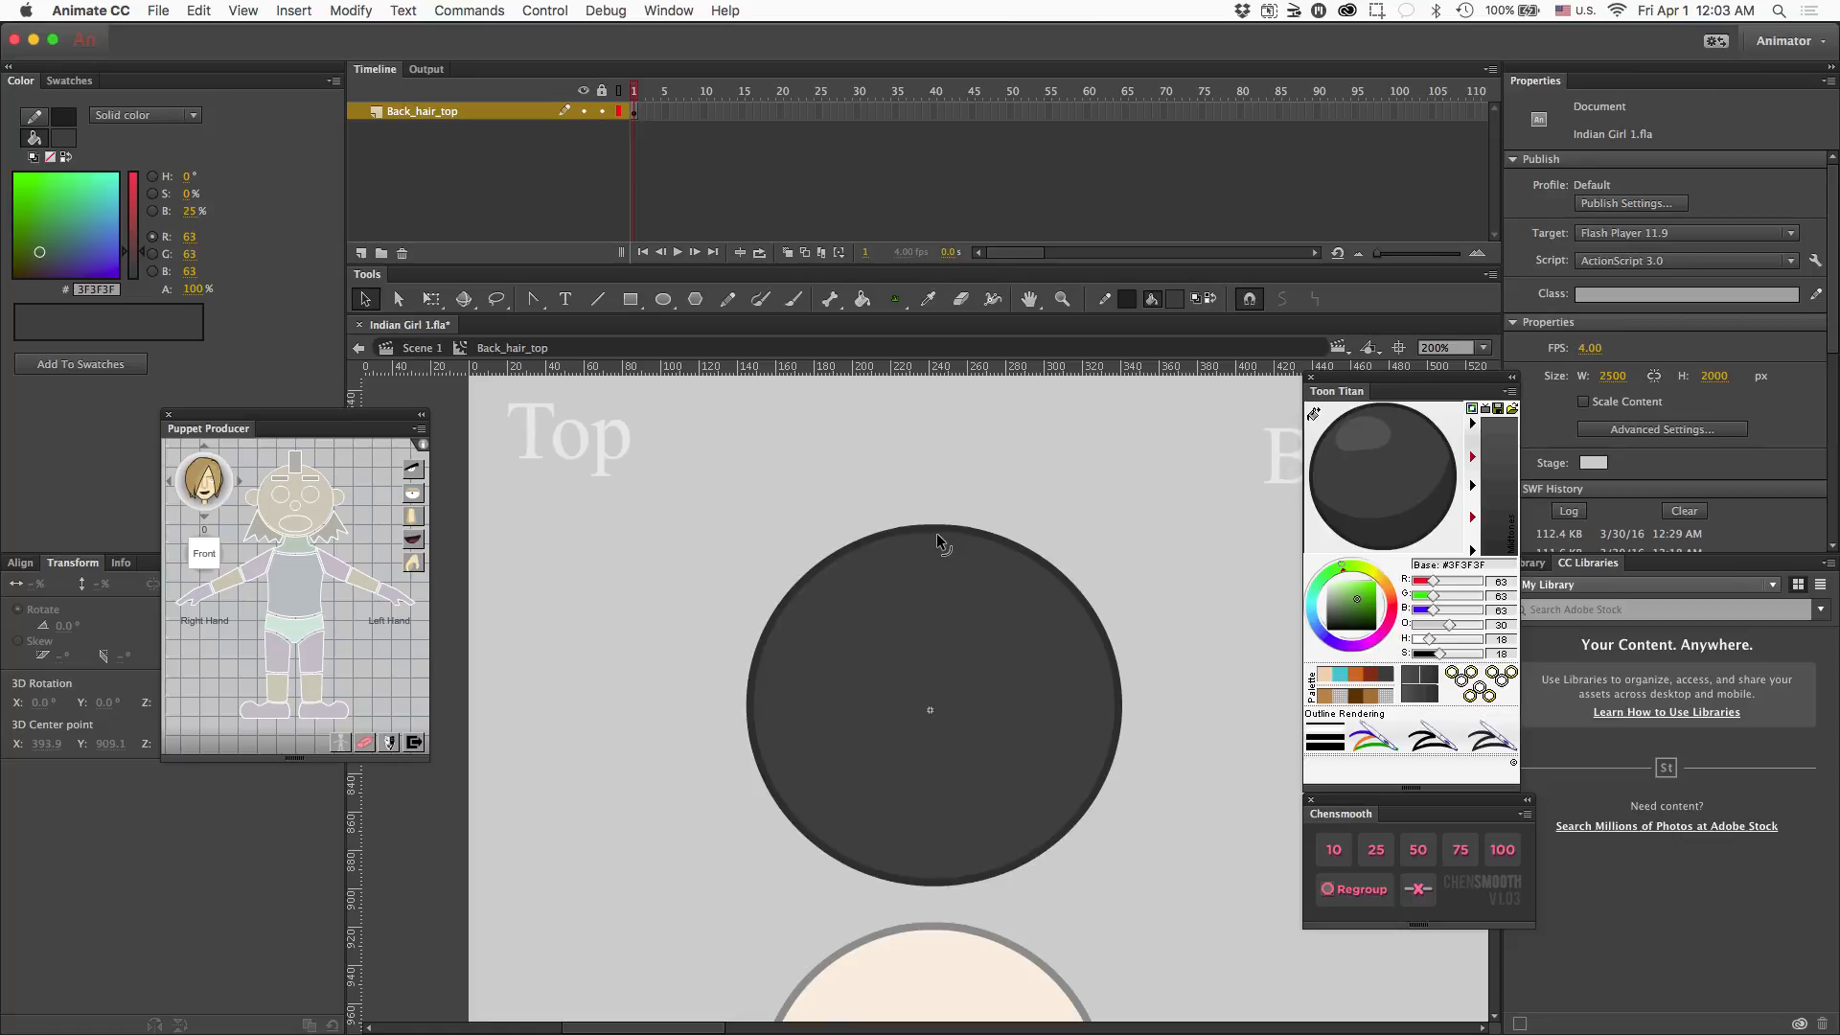
pyautogui.press('b')
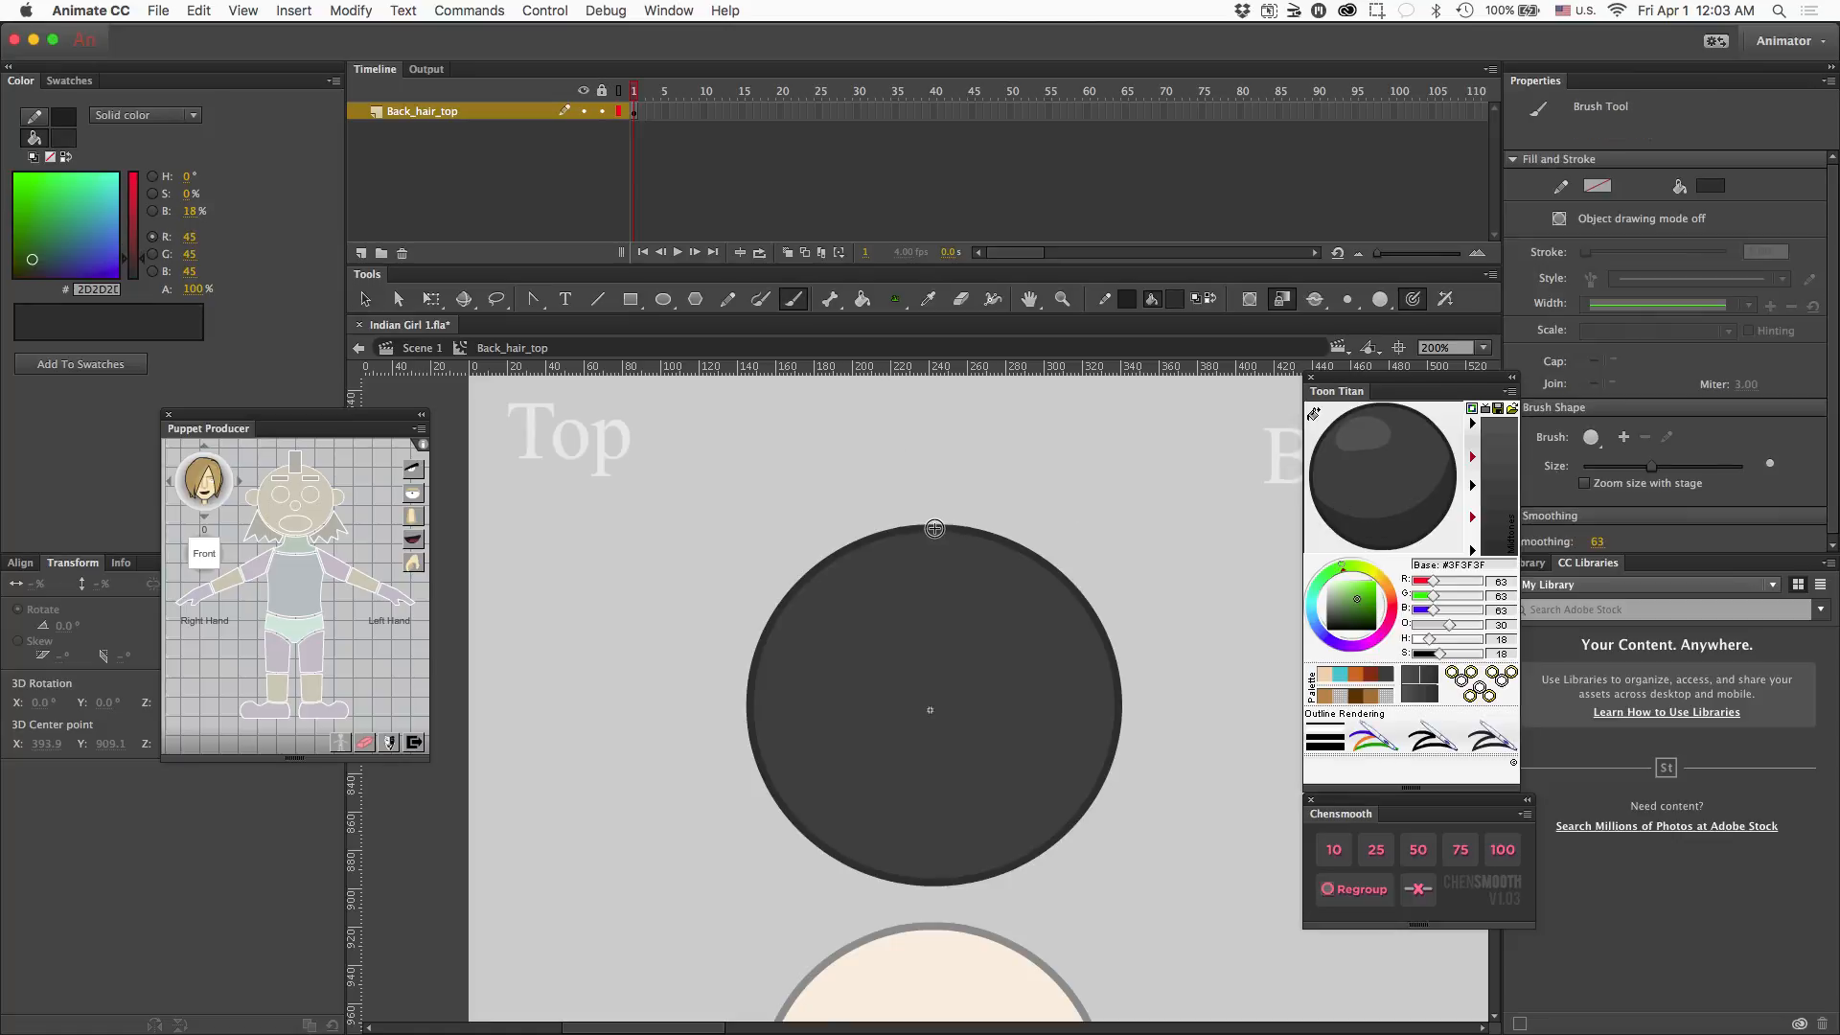
pyautogui.moveTo(935, 533); pyautogui.dragTo(939, 877)
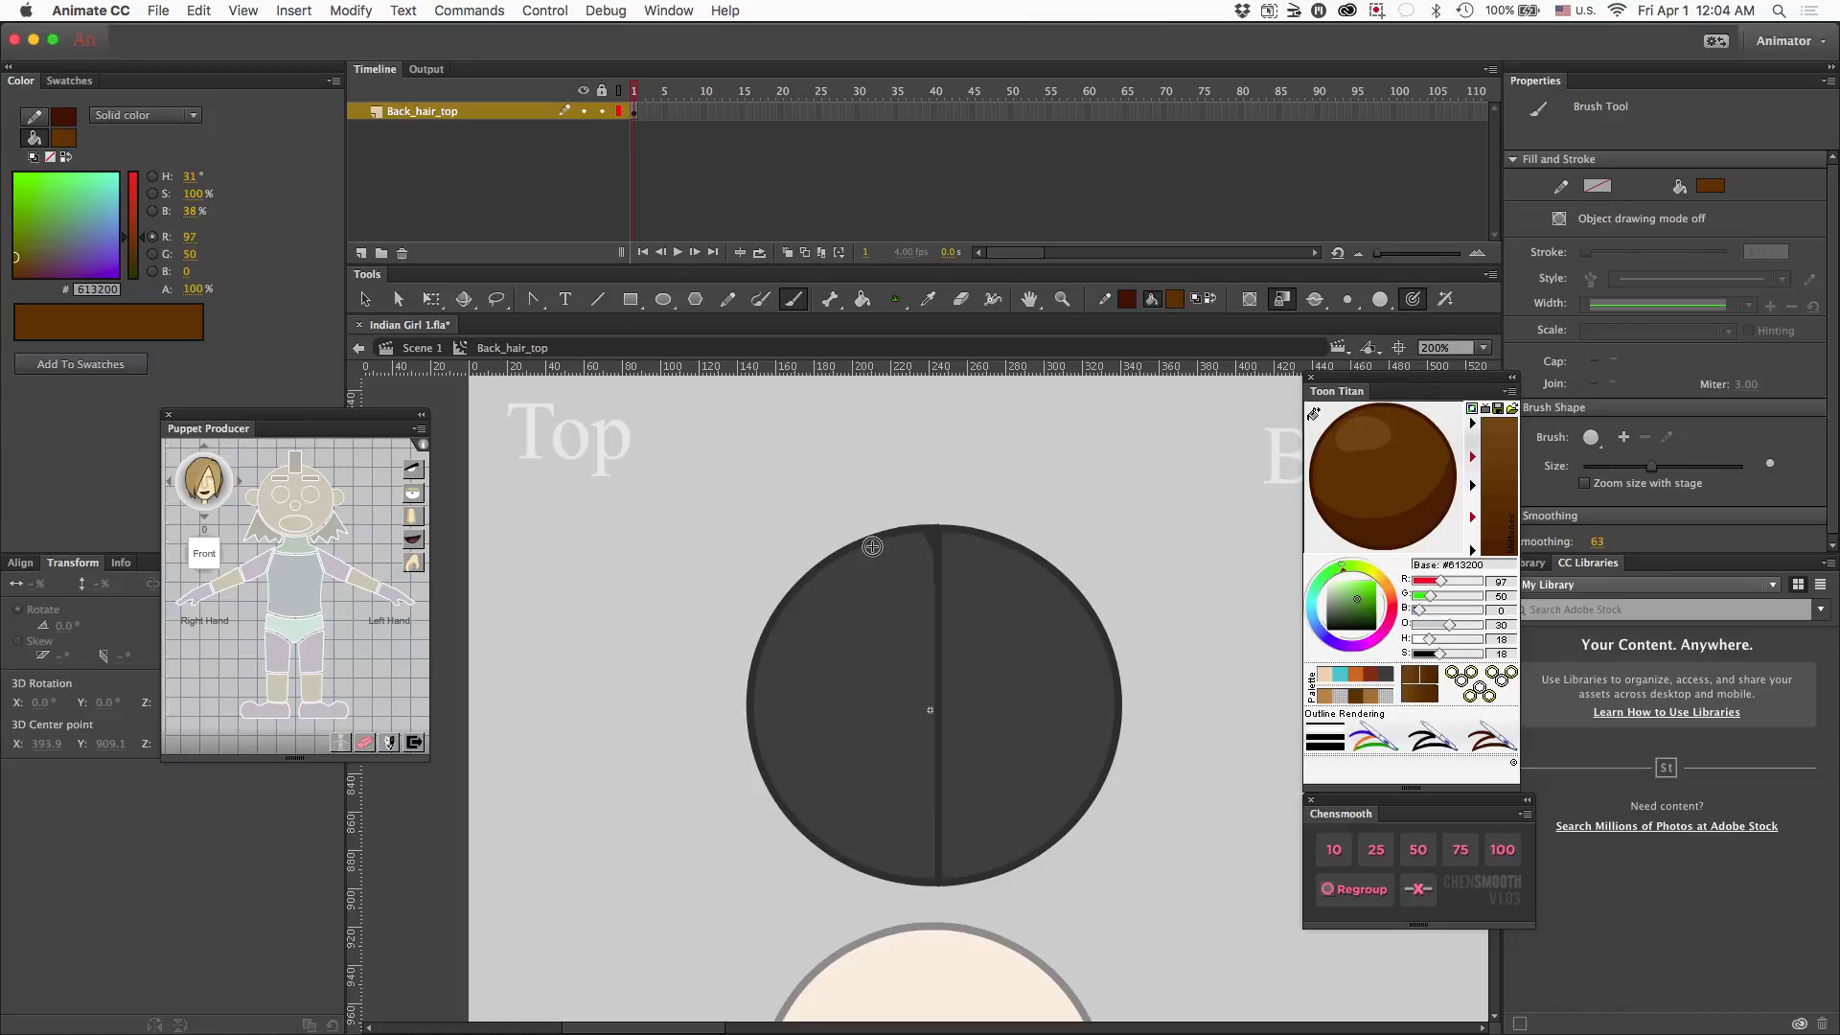
pyautogui.press('o')
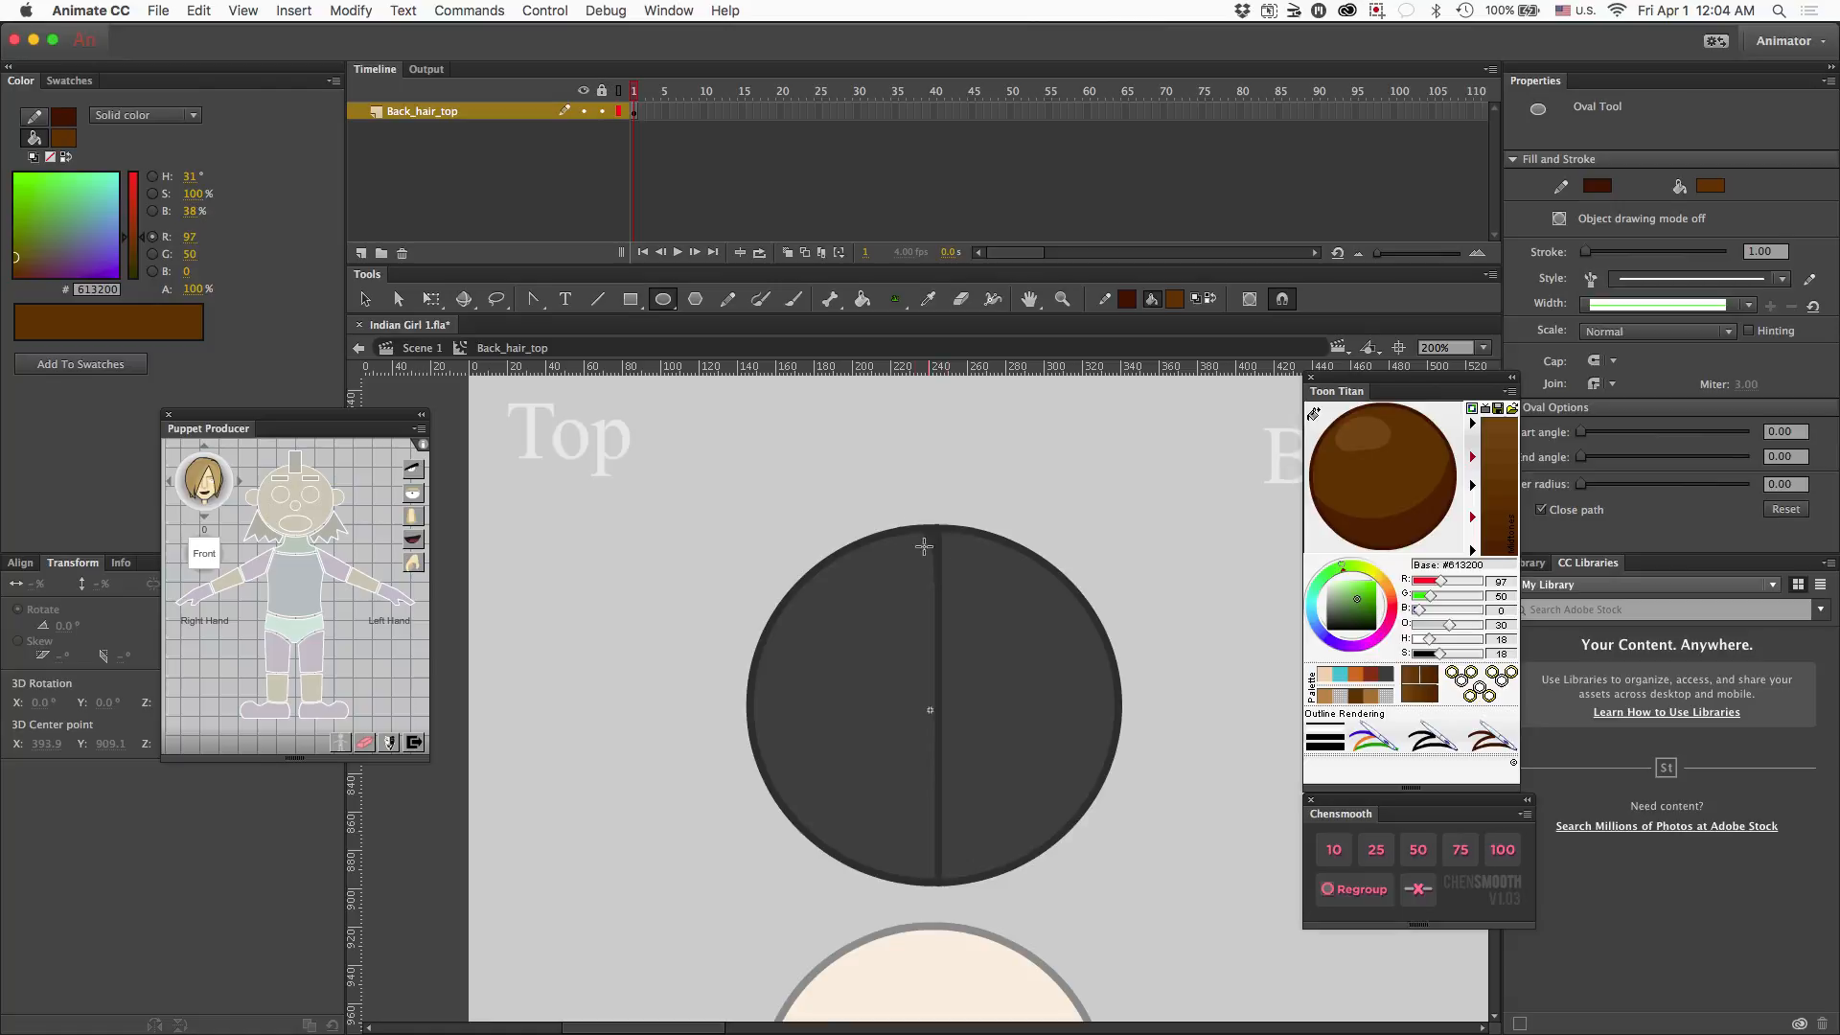
pyautogui.moveTo(774, 555)
pyautogui.mouseDown()
pyautogui.moveTo(903, 625)
pyautogui.moveTo(1111, 874)
pyautogui.mouseUp()
pyautogui.press('super+z')
# - Add a layer above the hair and draw a #613200 brown oval over the whole hair circle with the Oval tool
pyautogui.click(361, 253)
pyautogui.moveTo(763, 514); pyautogui.dragTo(1121, 878)
pyautogui.press('q')
pyautogui.click(958, 696)
pyautogui.moveTo(943, 514); pyautogui.dragTo(942, 542)
pyautogui.moveTo(1121, 697); pyautogui.dragTo(1140, 697)
pyautogui.press('super+z')
pyautogui.press('super+z')
pyautogui.press('super+z')
# - Scale the inner oval inward at its sides and lower edge, leaving a brown headband ring around the hair
pyautogui.moveTo(747, 714); pyautogui.dragTo(765, 714)
pyautogui.moveTo(1122, 714); pyautogui.dragTo(1103, 714)
pyautogui.moveTo(935, 885); pyautogui.dragTo(935, 864)
pyautogui.press('super+a')
pyautogui.click(350, 10)
pyautogui.click(857, 672)
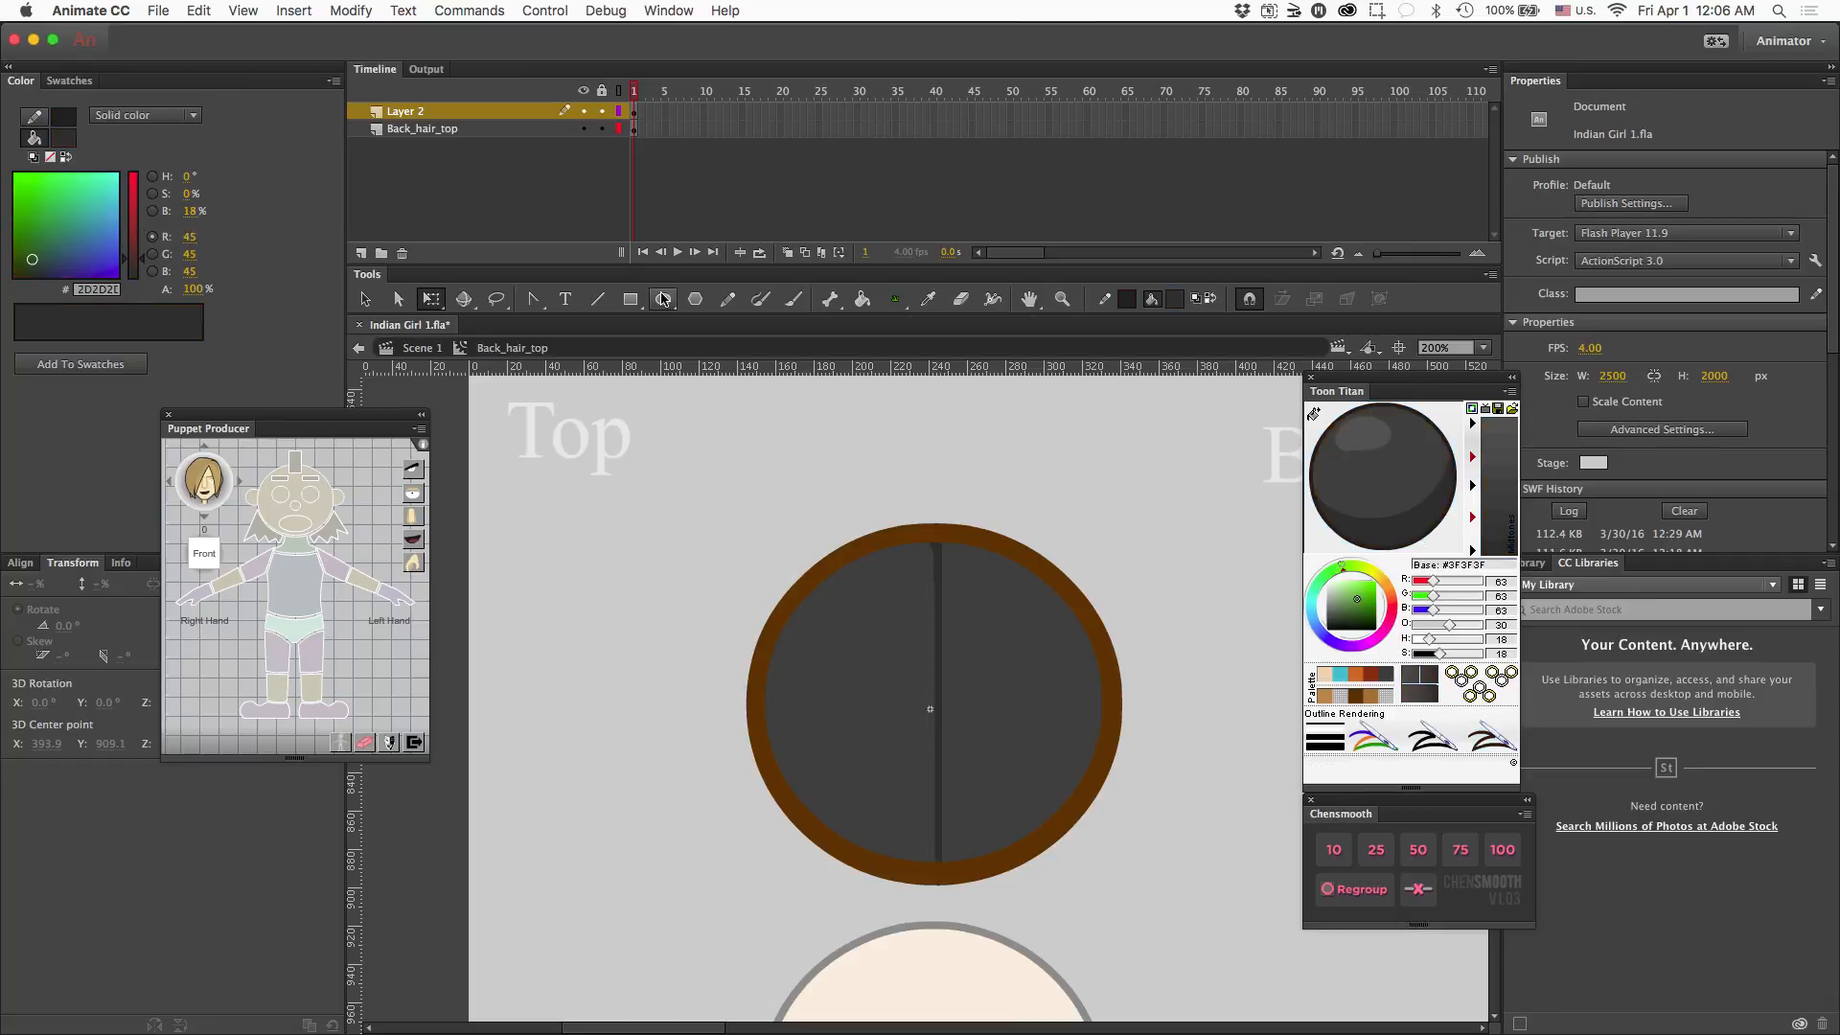
# - Paint a #2D2D2D hair outline along the inner edge of the brown headband ring with the Brush tool
pyautogui.press('b')
pyautogui.moveTo(922, 545)
pyautogui.mouseDown()
pyautogui.moveTo(826, 581)
pyautogui.moveTo(768, 677)
pyautogui.moveTo(809, 596)
pyautogui.moveTo(773, 756)
pyautogui.mouseUp()
pyautogui.press('super+z')
pyautogui.moveTo(772, 756)
pyautogui.mouseDown()
pyautogui.moveTo(855, 841)
pyautogui.moveTo(934, 860)
pyautogui.moveTo(1089, 770)
pyautogui.mouseUp()
pyautogui.moveTo(922, 542); pyautogui.dragTo(1095, 726)
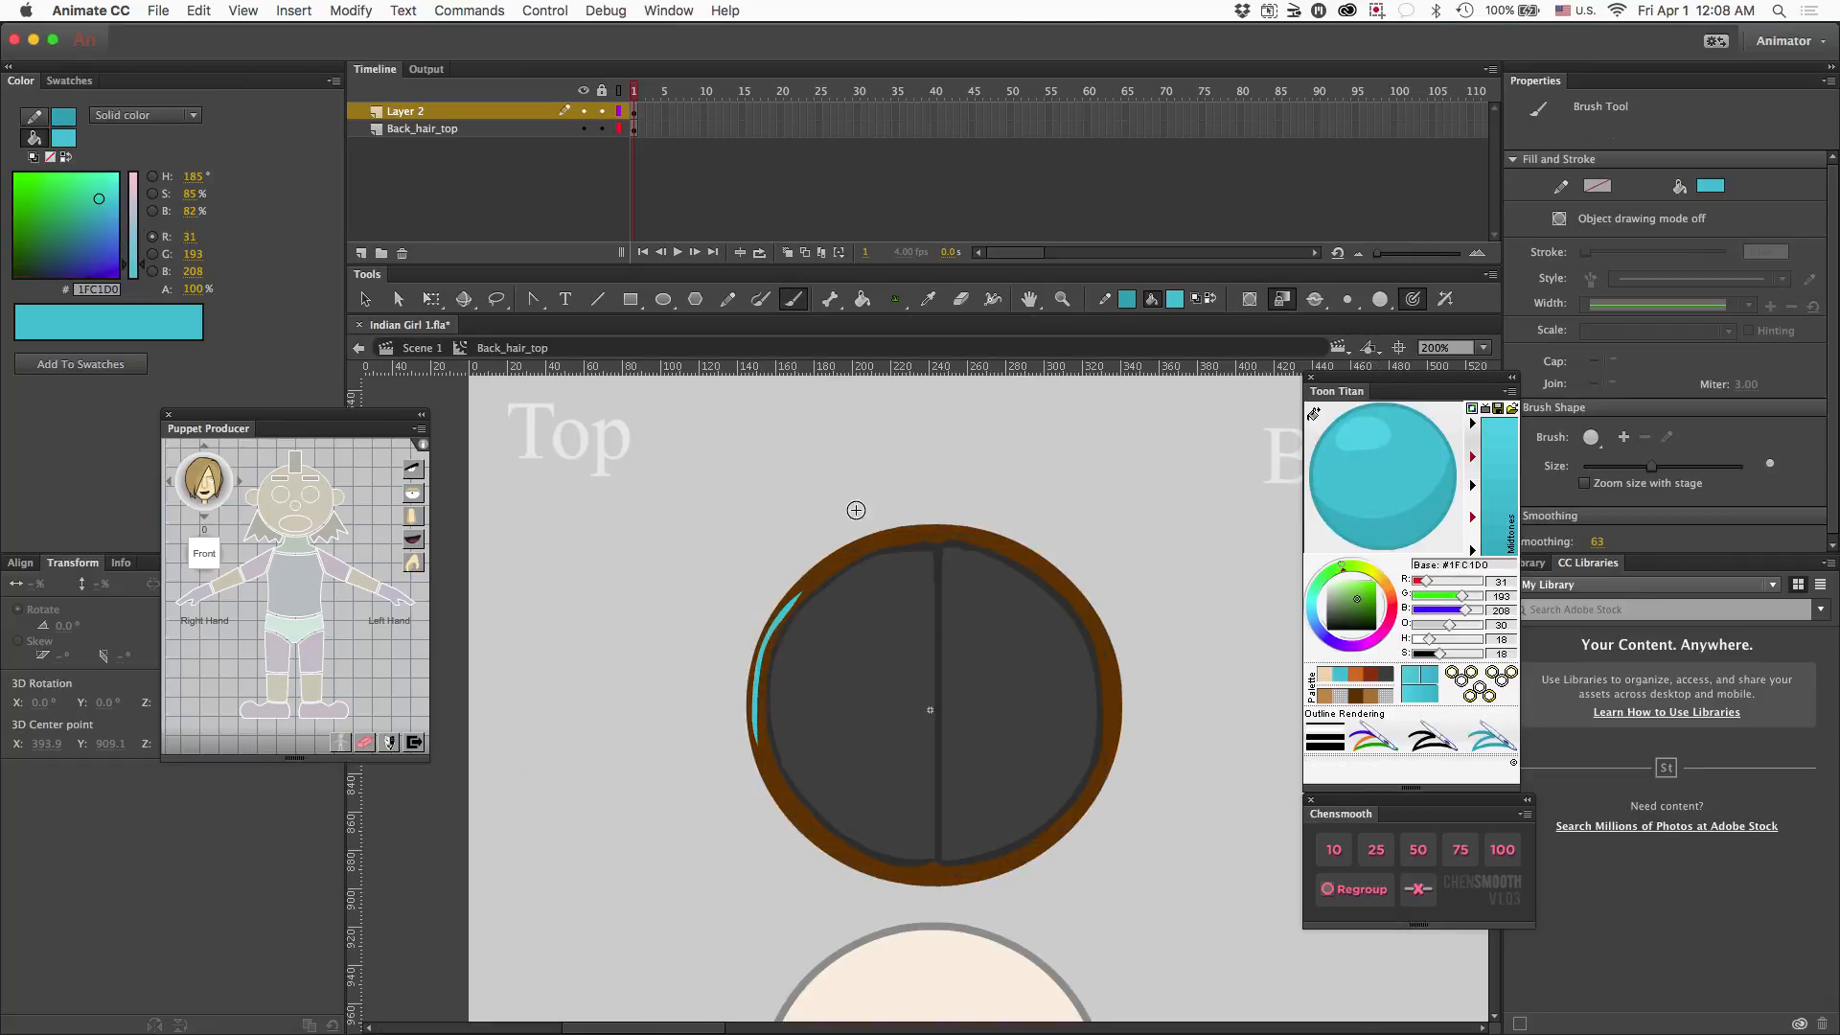
# - Paint a turquoise #1FC1D0 stripe all the way around the brown headband ring with the Brush tool
pyautogui.moveTo(827, 563)
pyautogui.mouseDown()
pyautogui.moveTo(769, 636)
pyautogui.moveTo(806, 826)
pyautogui.mouseUp()
pyautogui.moveTo(813, 578); pyautogui.dragTo(951, 532)
pyautogui.moveTo(801, 820); pyautogui.dragTo(938, 879)
pyautogui.moveTo(981, 536)
pyautogui.mouseDown()
pyautogui.moveTo(1103, 652)
pyautogui.moveTo(1097, 783)
pyautogui.moveTo(1054, 834)
pyautogui.mouseUp()
# - Leave the Top view's hair symbol and open the 0 view's Front_hair_0 symbol for editing
pyautogui.press('super+minus')
pyautogui.press('super+minus')
pyautogui.press('v')
pyautogui.doubleClick(887, 600)
pyautogui.scroll(5, 909, 524)
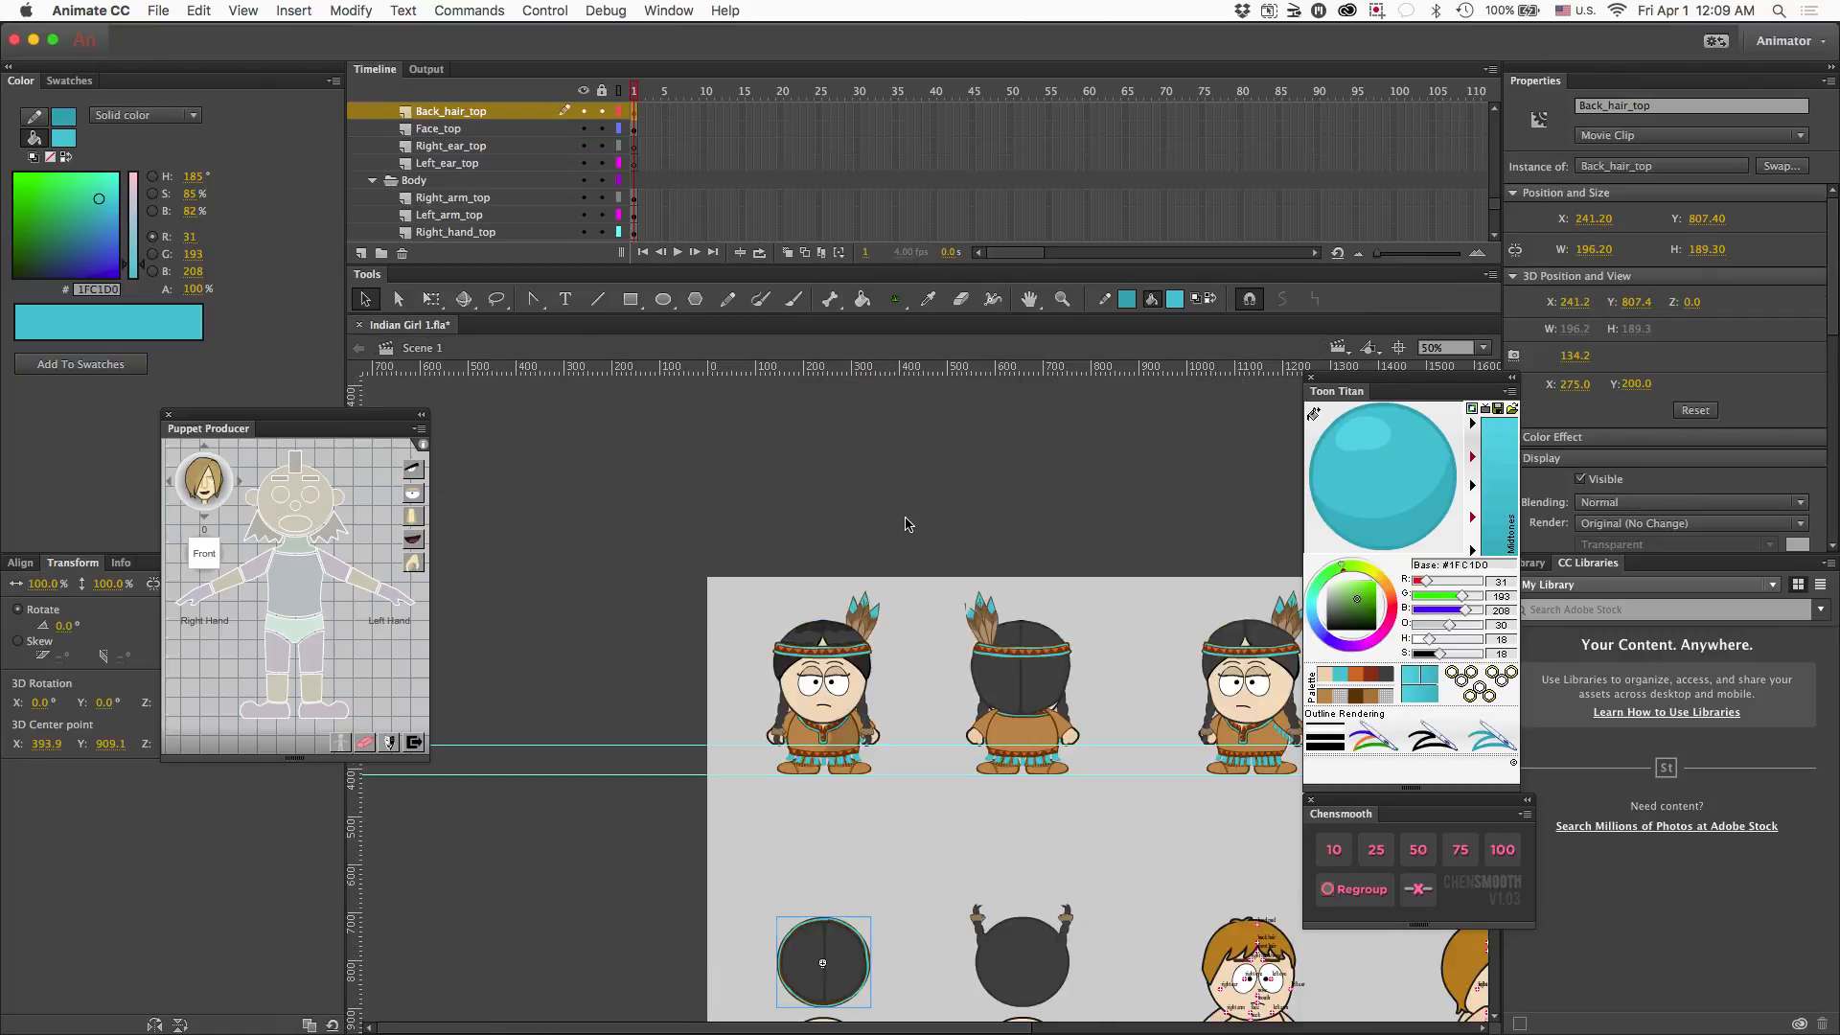
pyautogui.doubleClick(884, 606)
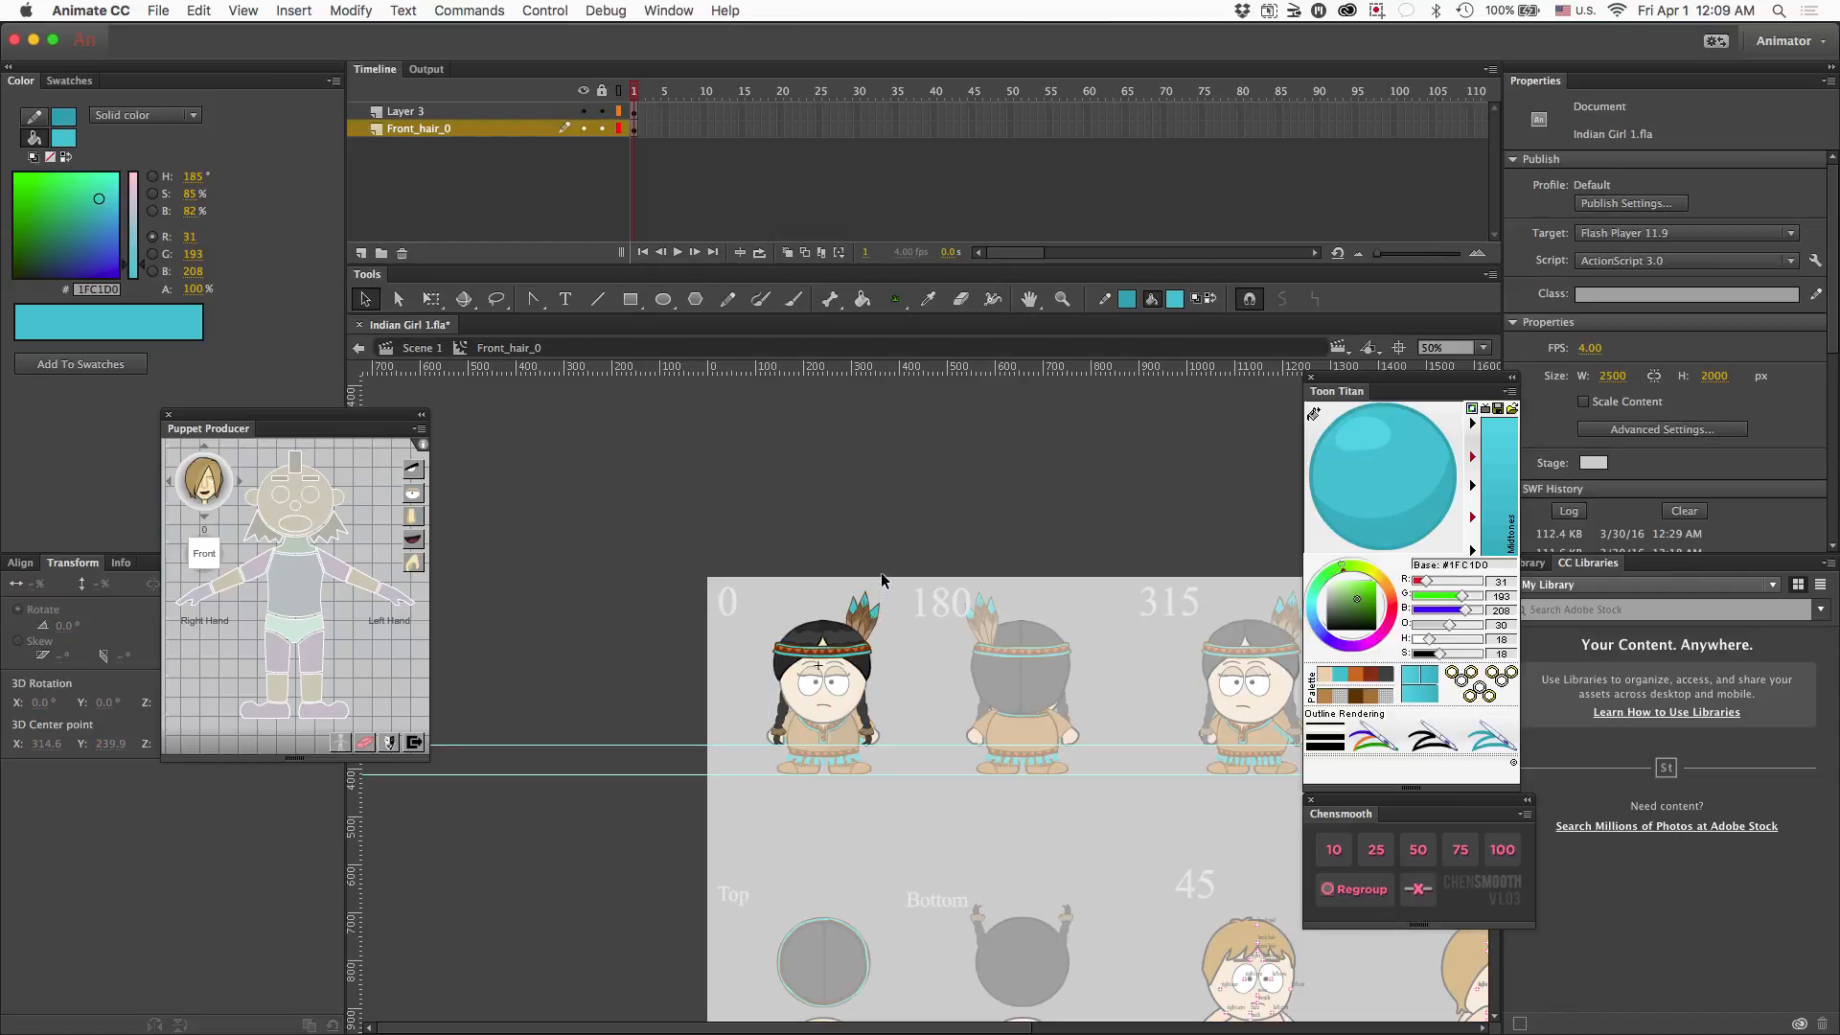
# - Select the three feathers behind the 0 view's headband with the Lasso tool and copy them
pyautogui.press('super+equal')
pyautogui.press('super+equal')
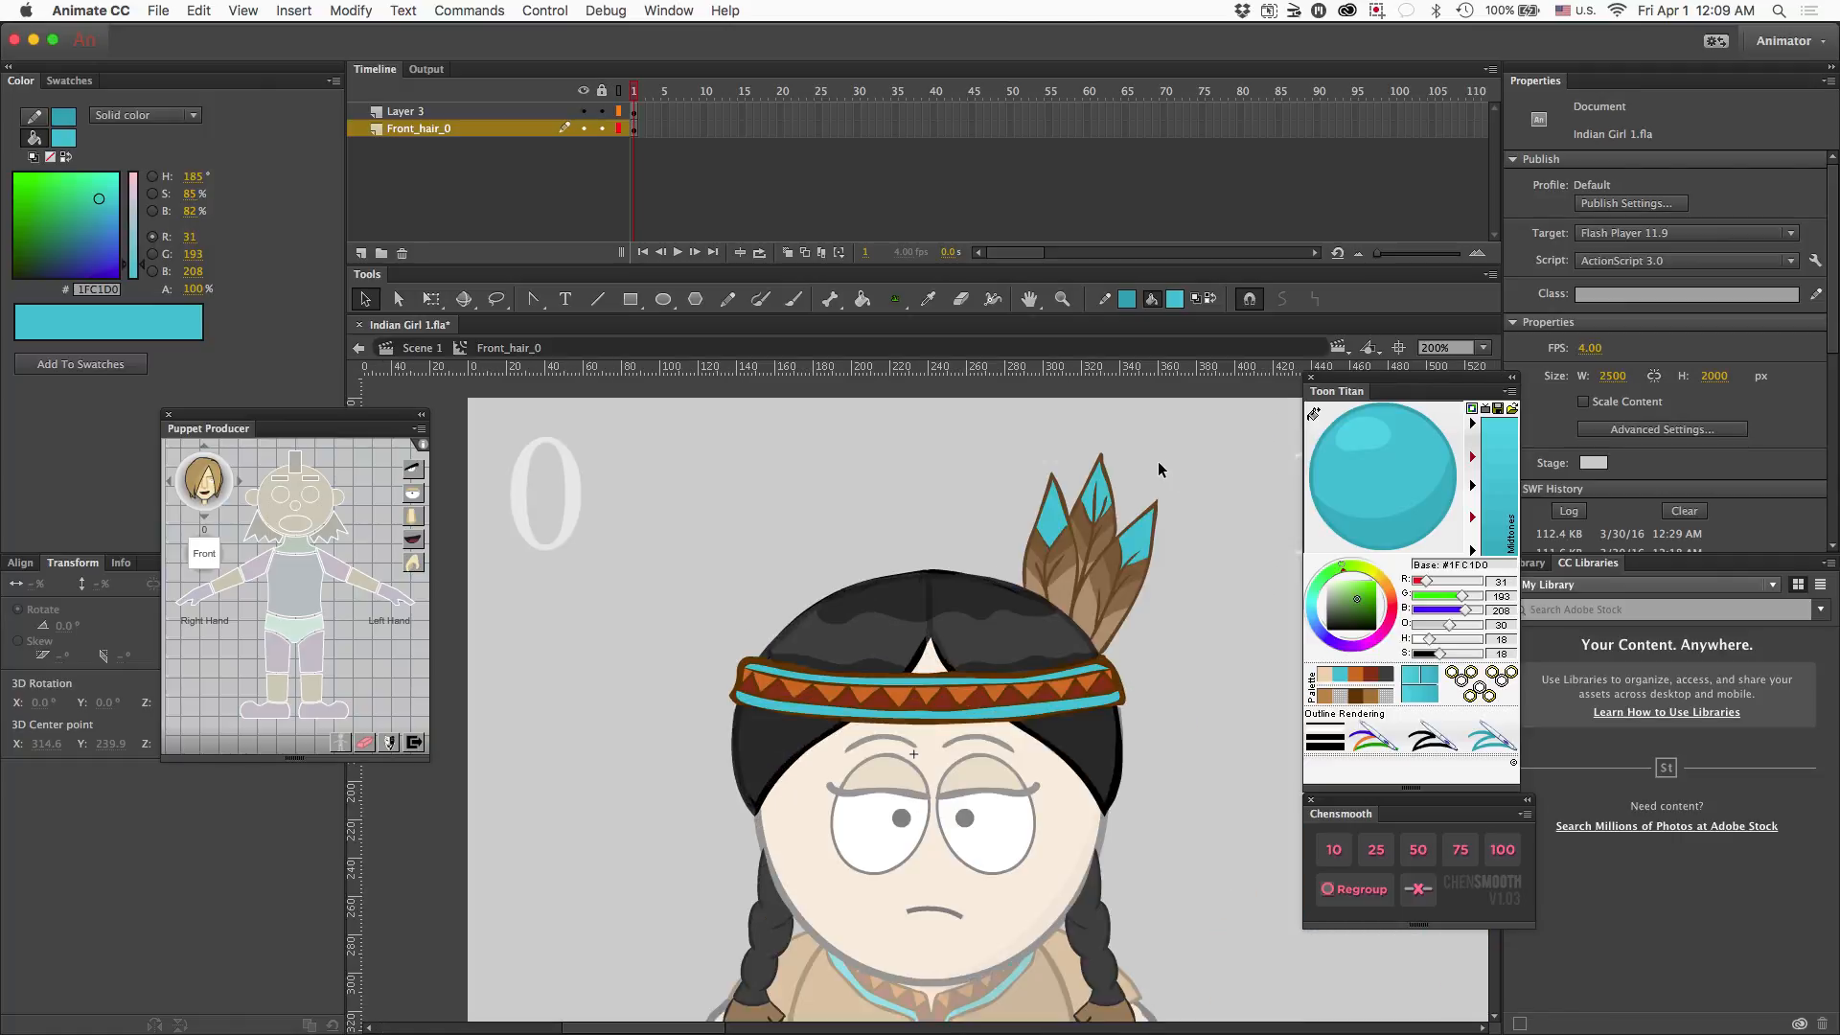
pyautogui.press('l')
pyautogui.moveTo(1134, 442)
pyautogui.mouseDown()
pyautogui.moveTo(1030, 440)
pyautogui.moveTo(1010, 493)
pyautogui.moveTo(1015, 575)
pyautogui.moveTo(1112, 659)
pyautogui.mouseUp()
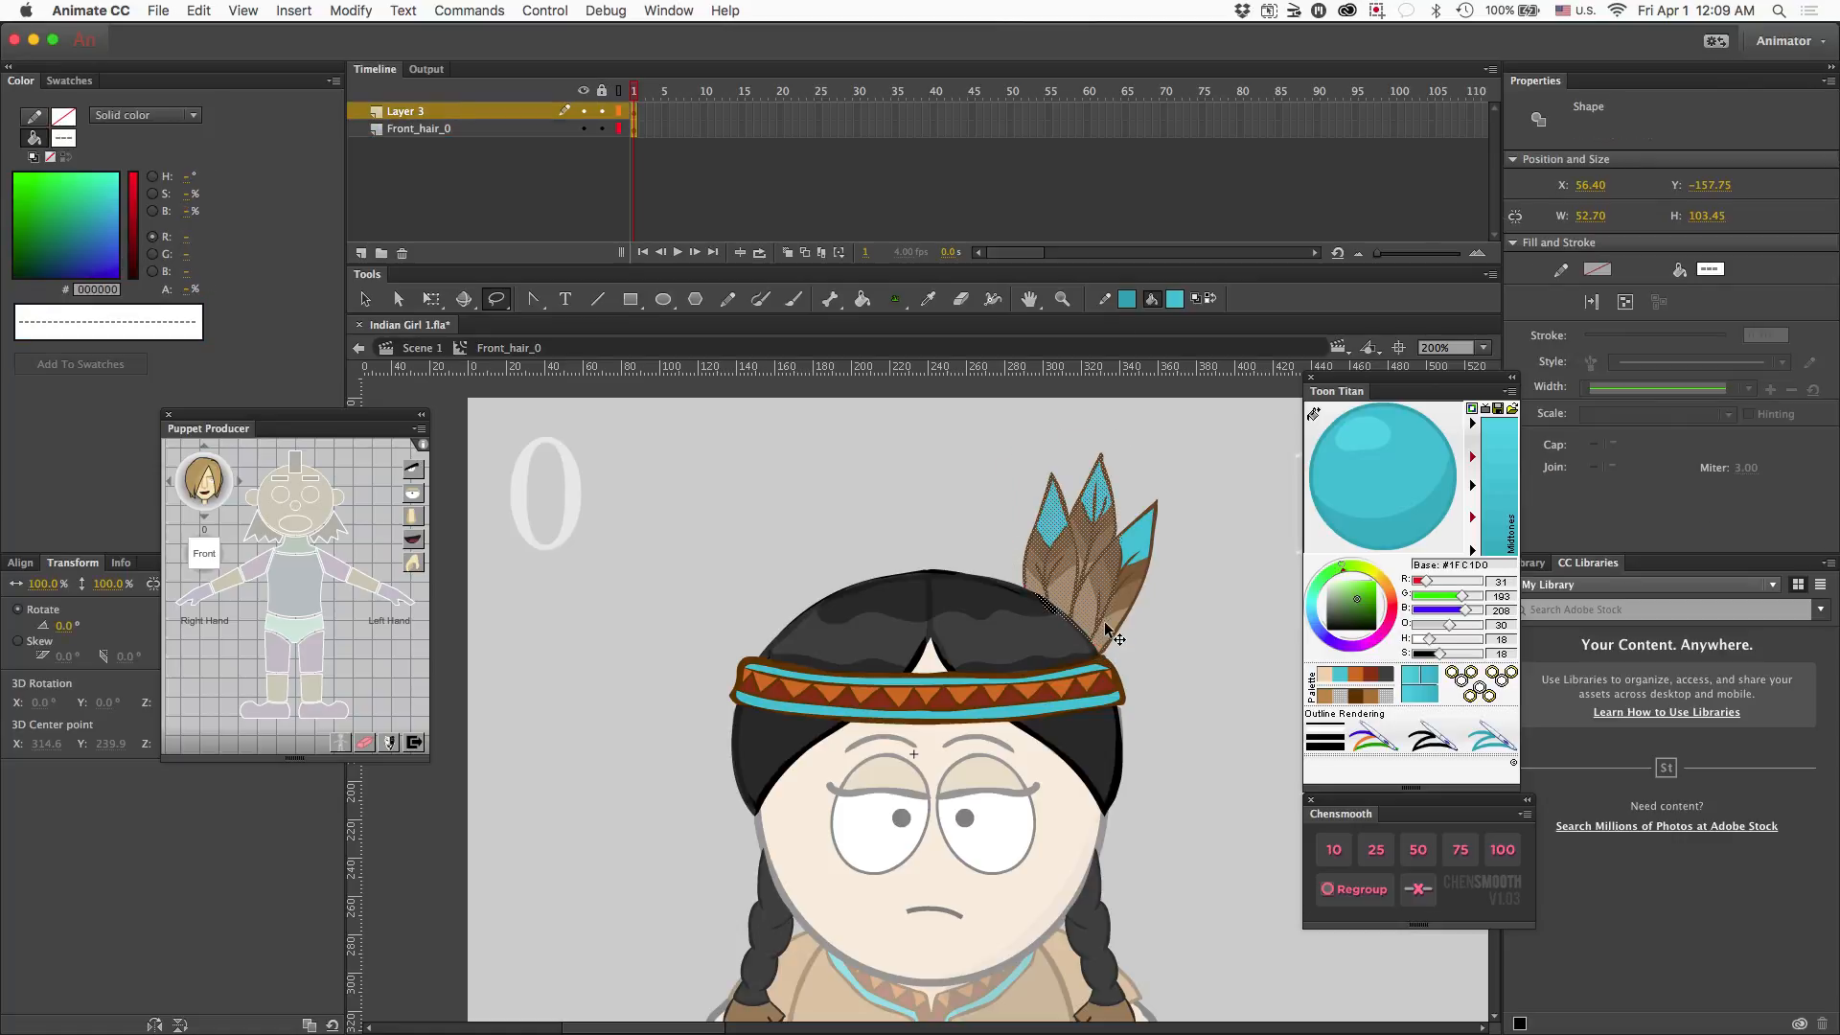
pyautogui.moveTo(1171, 456)
pyautogui.mouseDown()
pyautogui.moveTo(1041, 432)
pyautogui.moveTo(988, 513)
pyautogui.mouseUp()
pyautogui.moveTo(1002, 588)
pyautogui.mouseDown()
pyautogui.moveTo(1109, 656)
pyautogui.moveTo(1158, 592)
pyautogui.moveTo(1163, 414)
pyautogui.mouseUp()
# - Return to Scene 1, paste the feathers and place them beside the Top view's hair circle
pyautogui.scroll(-15, 1140, 627)
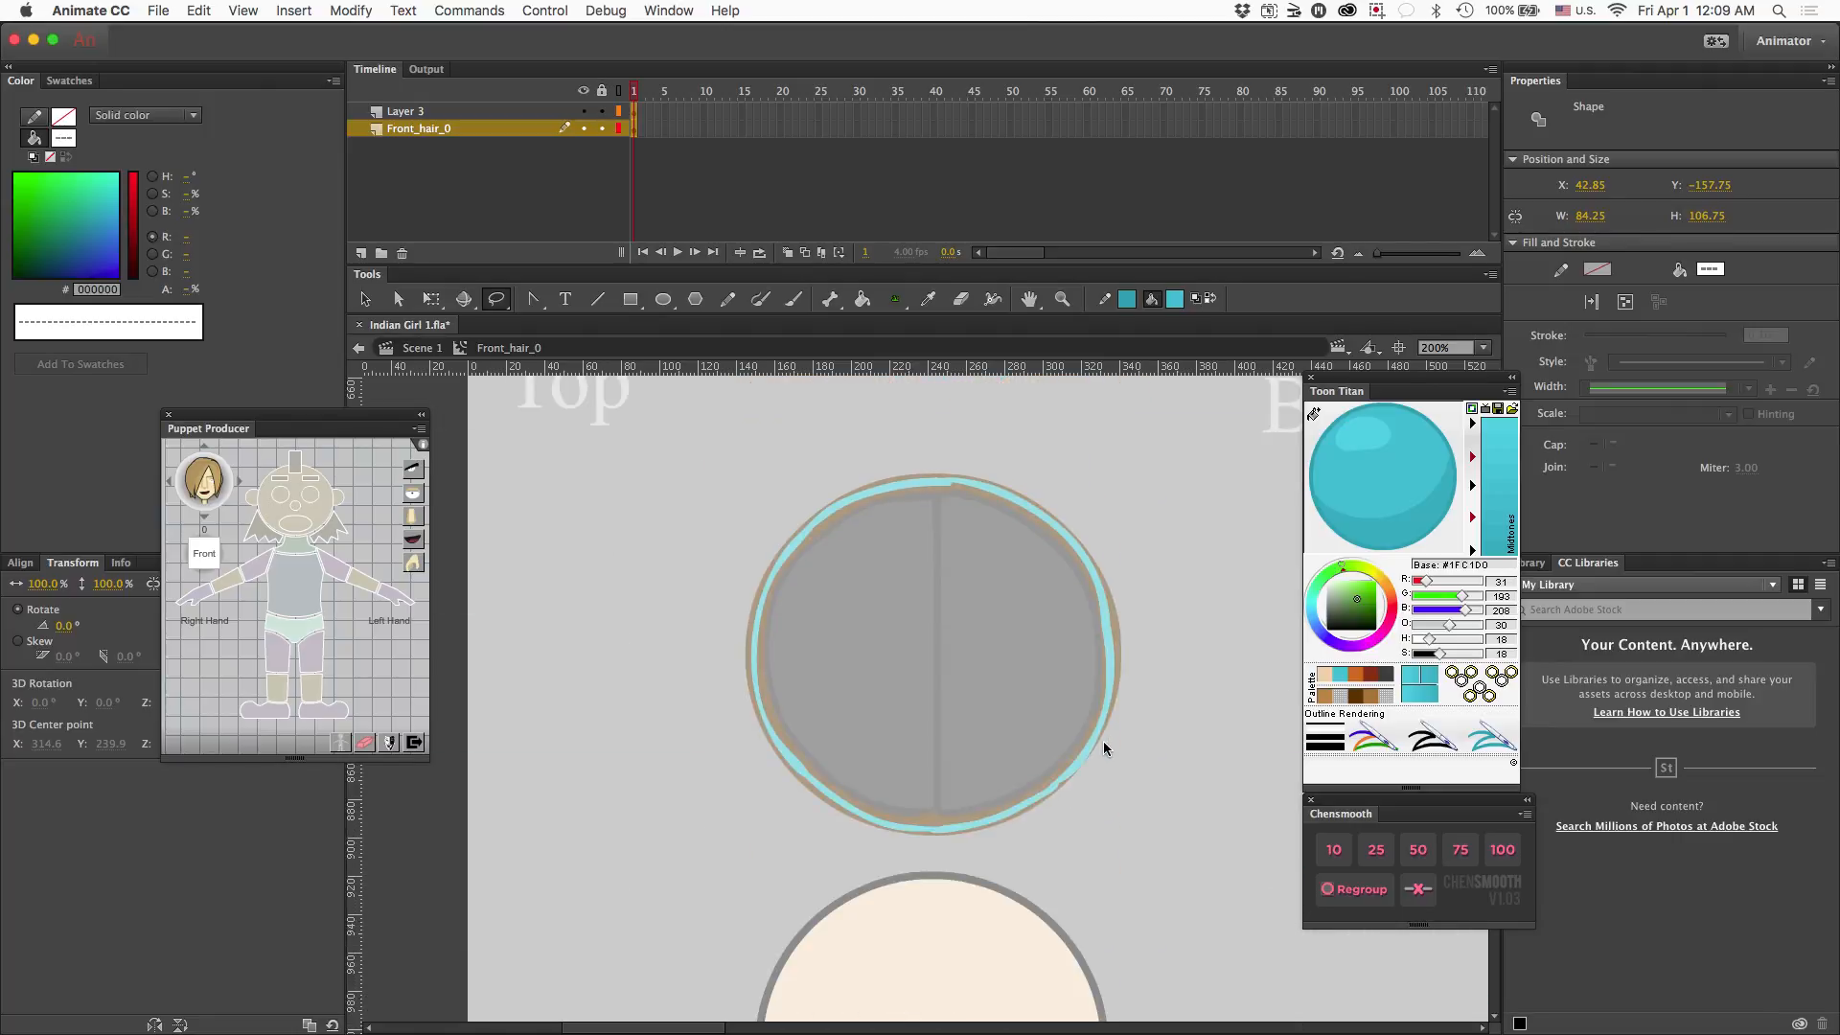
pyautogui.press('v')
pyautogui.doubleClick(1153, 676)
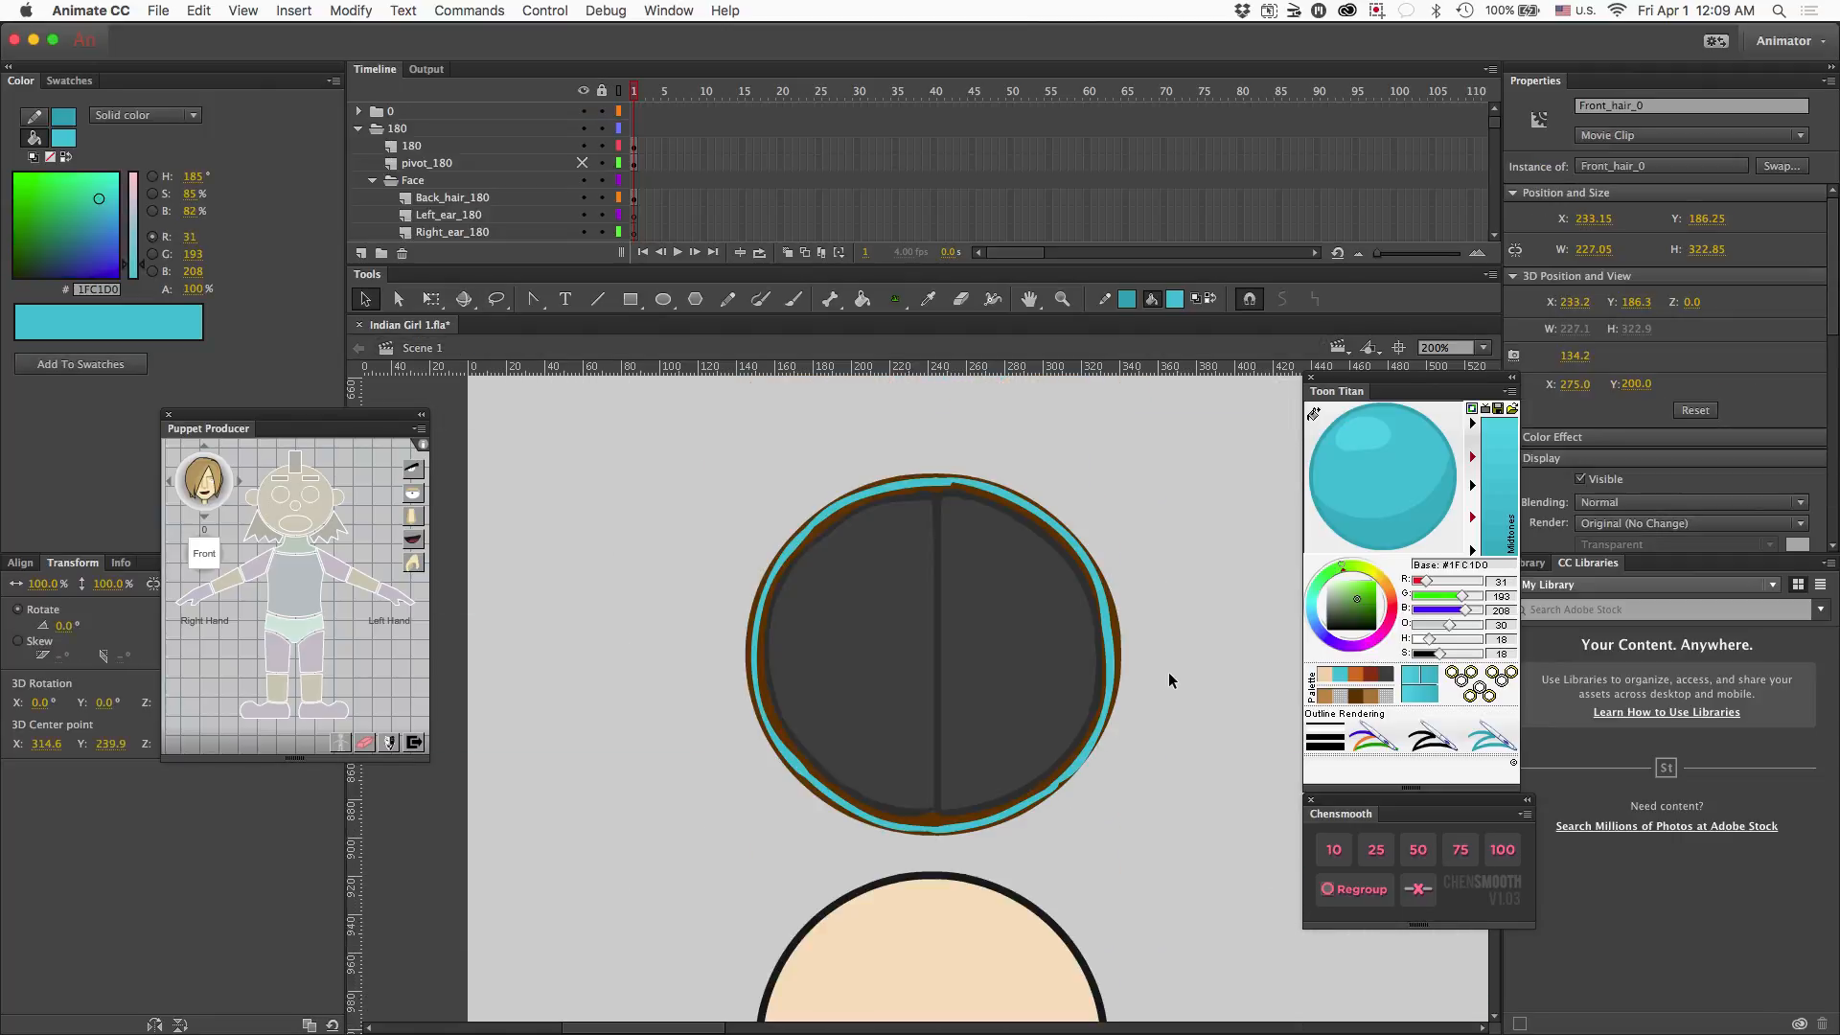
pyautogui.hotkey('ctrl', 'v')
pyautogui.moveTo(976, 736); pyautogui.dragTo(1222, 503)
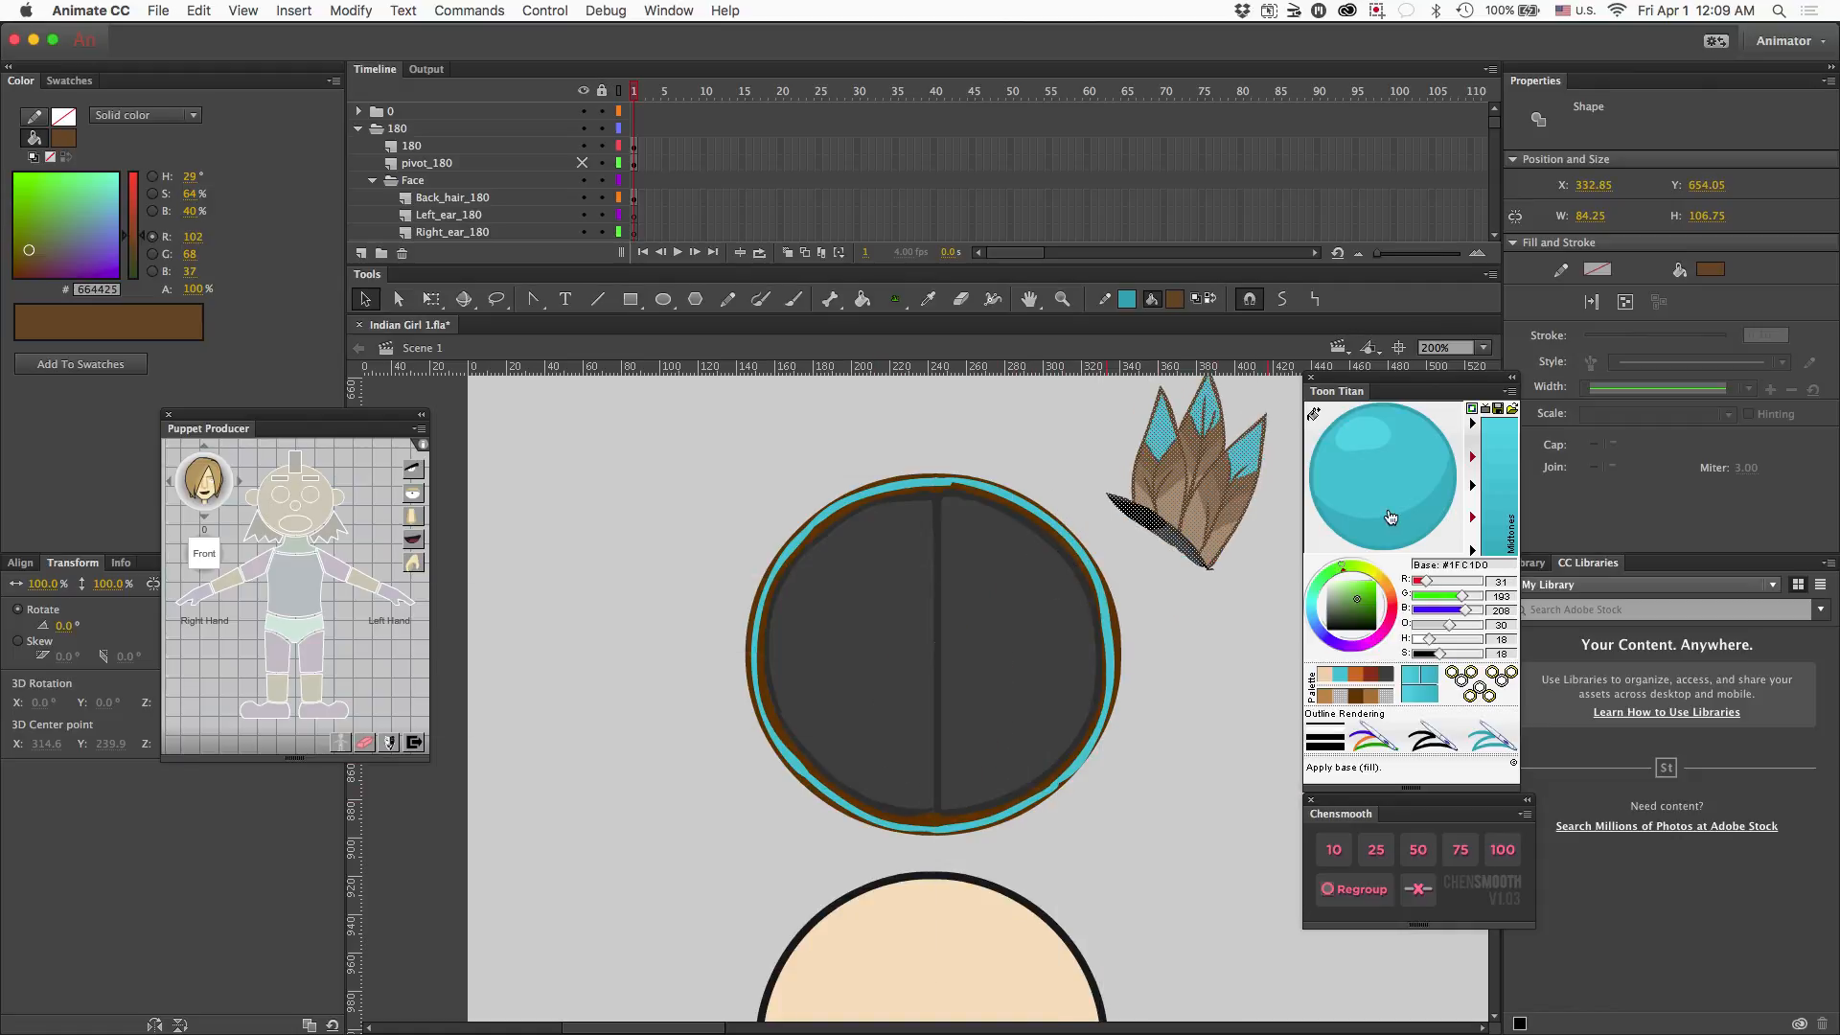
pyautogui.moveTo(1218, 493); pyautogui.dragTo(1274, 532)
# - Erase the dark hair remnant and the lower tips of the pasted feathers, trimming their base straight across
pyautogui.press('e')
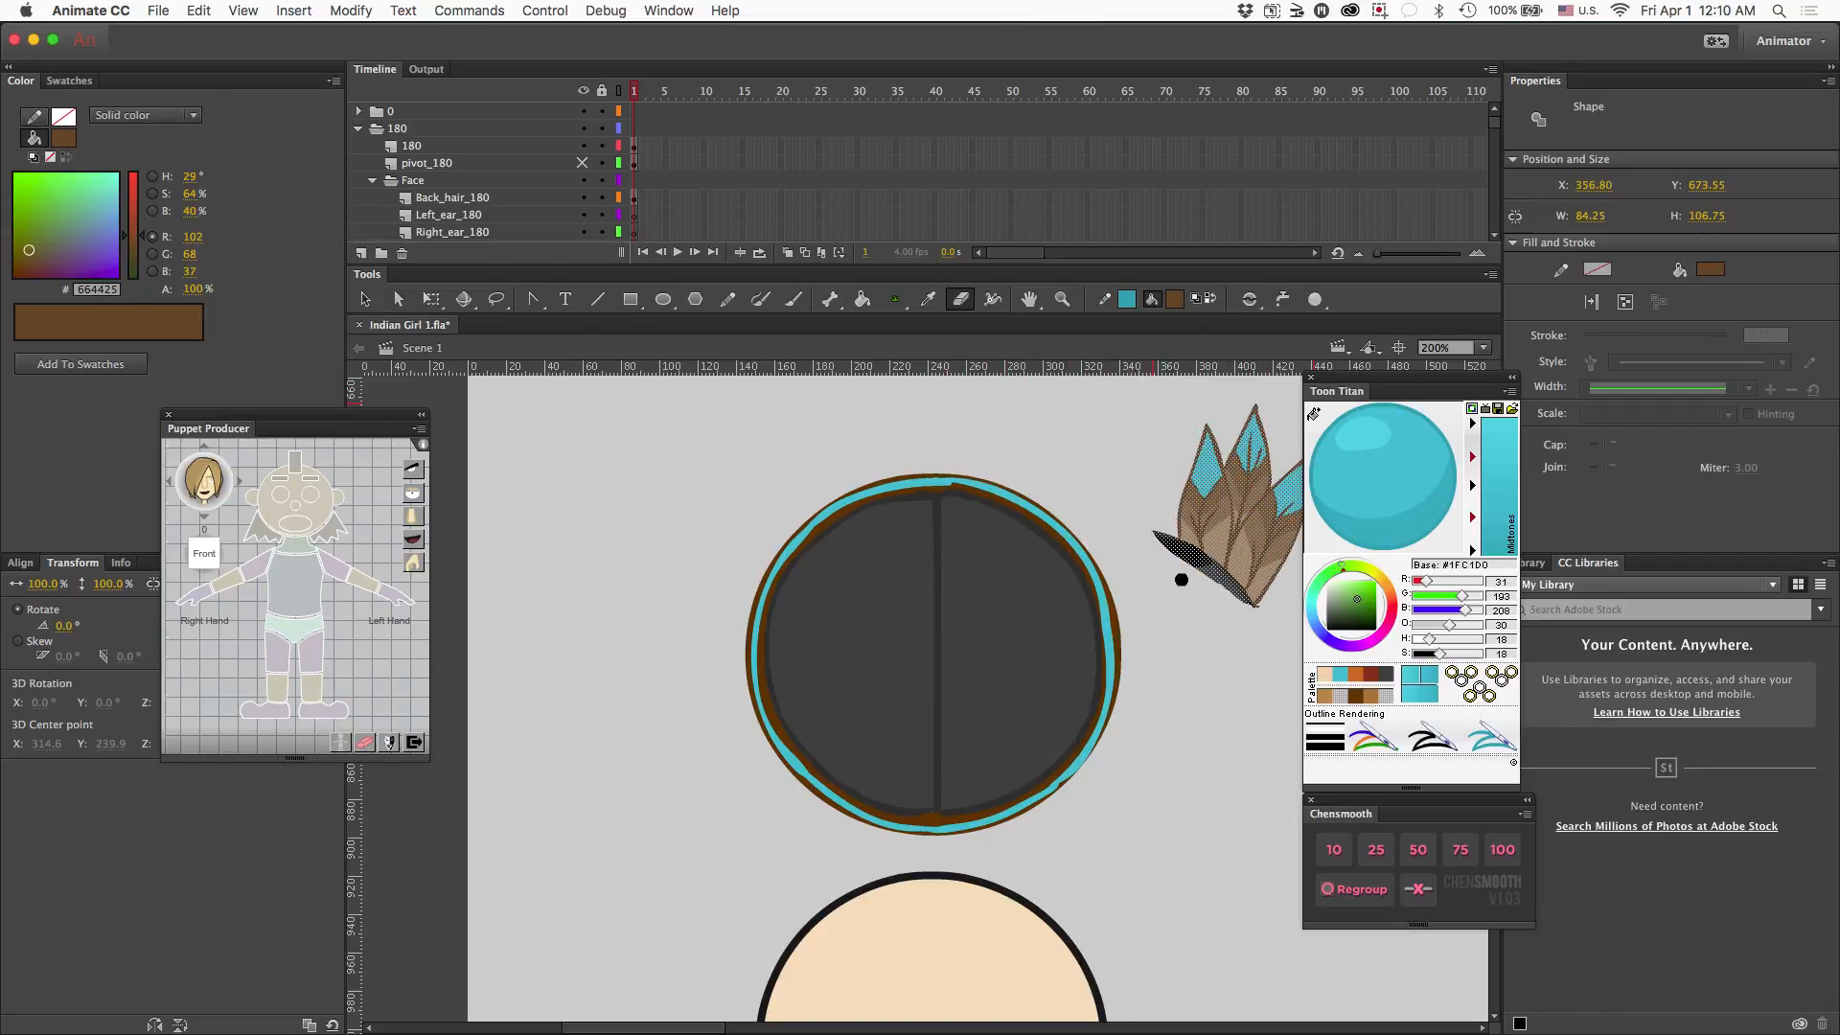
pyautogui.moveTo(1125, 521)
pyautogui.mouseDown()
pyautogui.moveTo(1251, 610)
pyautogui.moveTo(1168, 539)
pyautogui.moveTo(1249, 608)
pyautogui.mouseUp()
pyautogui.hscroll(3, 1293, 527)
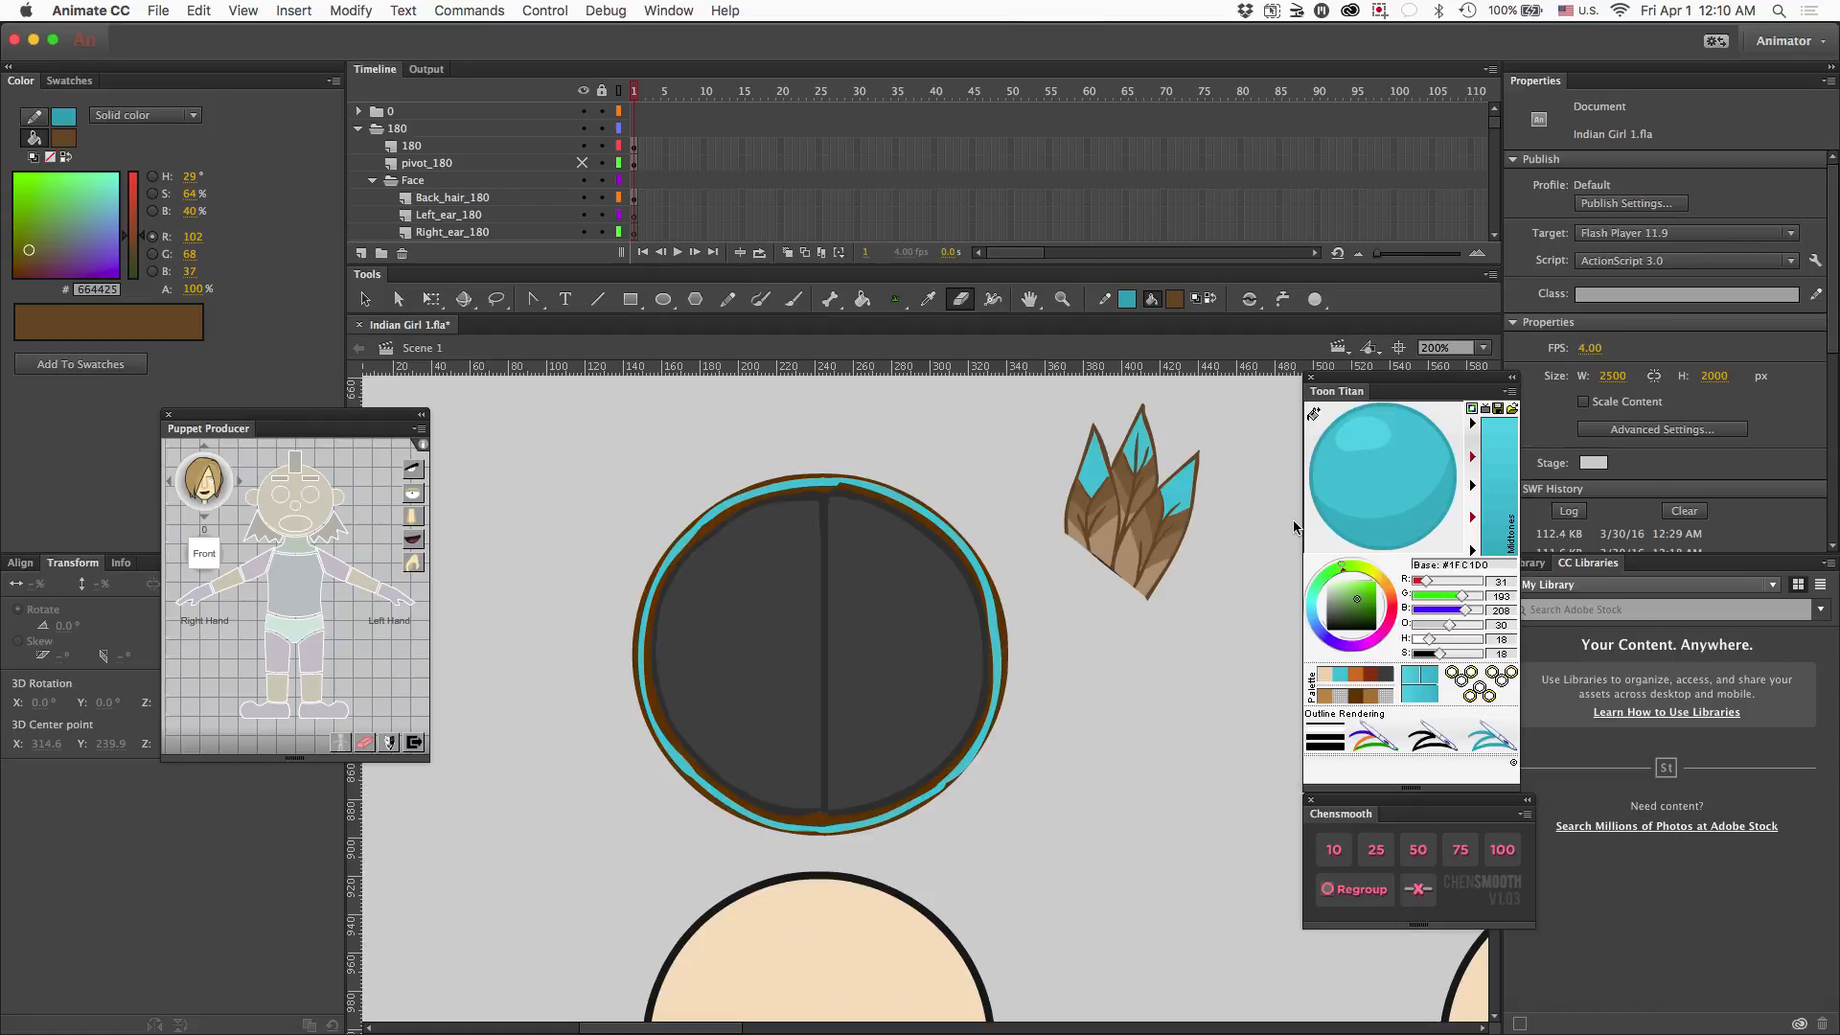
pyautogui.moveTo(1056, 544)
pyautogui.mouseDown()
pyautogui.moveTo(1200, 549)
pyautogui.moveTo(1081, 554)
pyautogui.moveTo(1174, 553)
pyautogui.moveTo(1153, 601)
pyautogui.mouseUp()
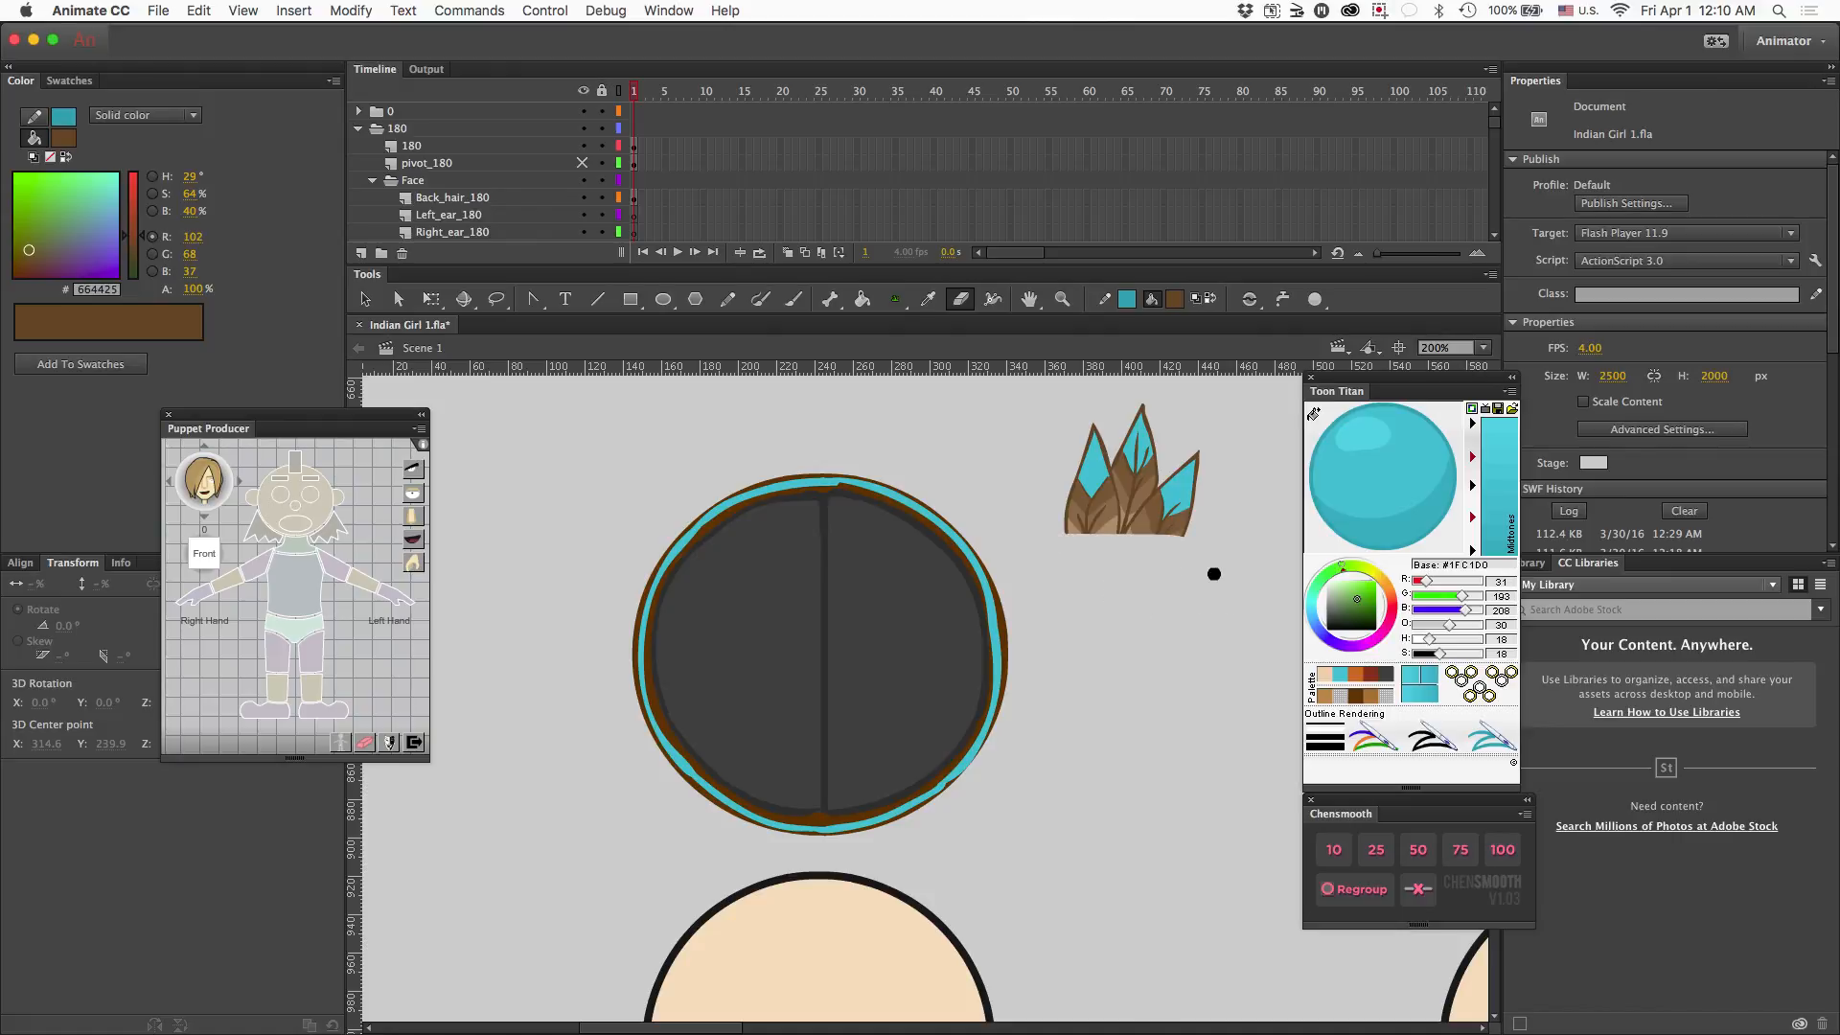
# - Select only the trimmed feathers in Scene 1, without the neighbouring Bottom label, and cut them
pyautogui.press('v')
pyautogui.moveTo(1044, 397); pyautogui.dragTo(1246, 591)
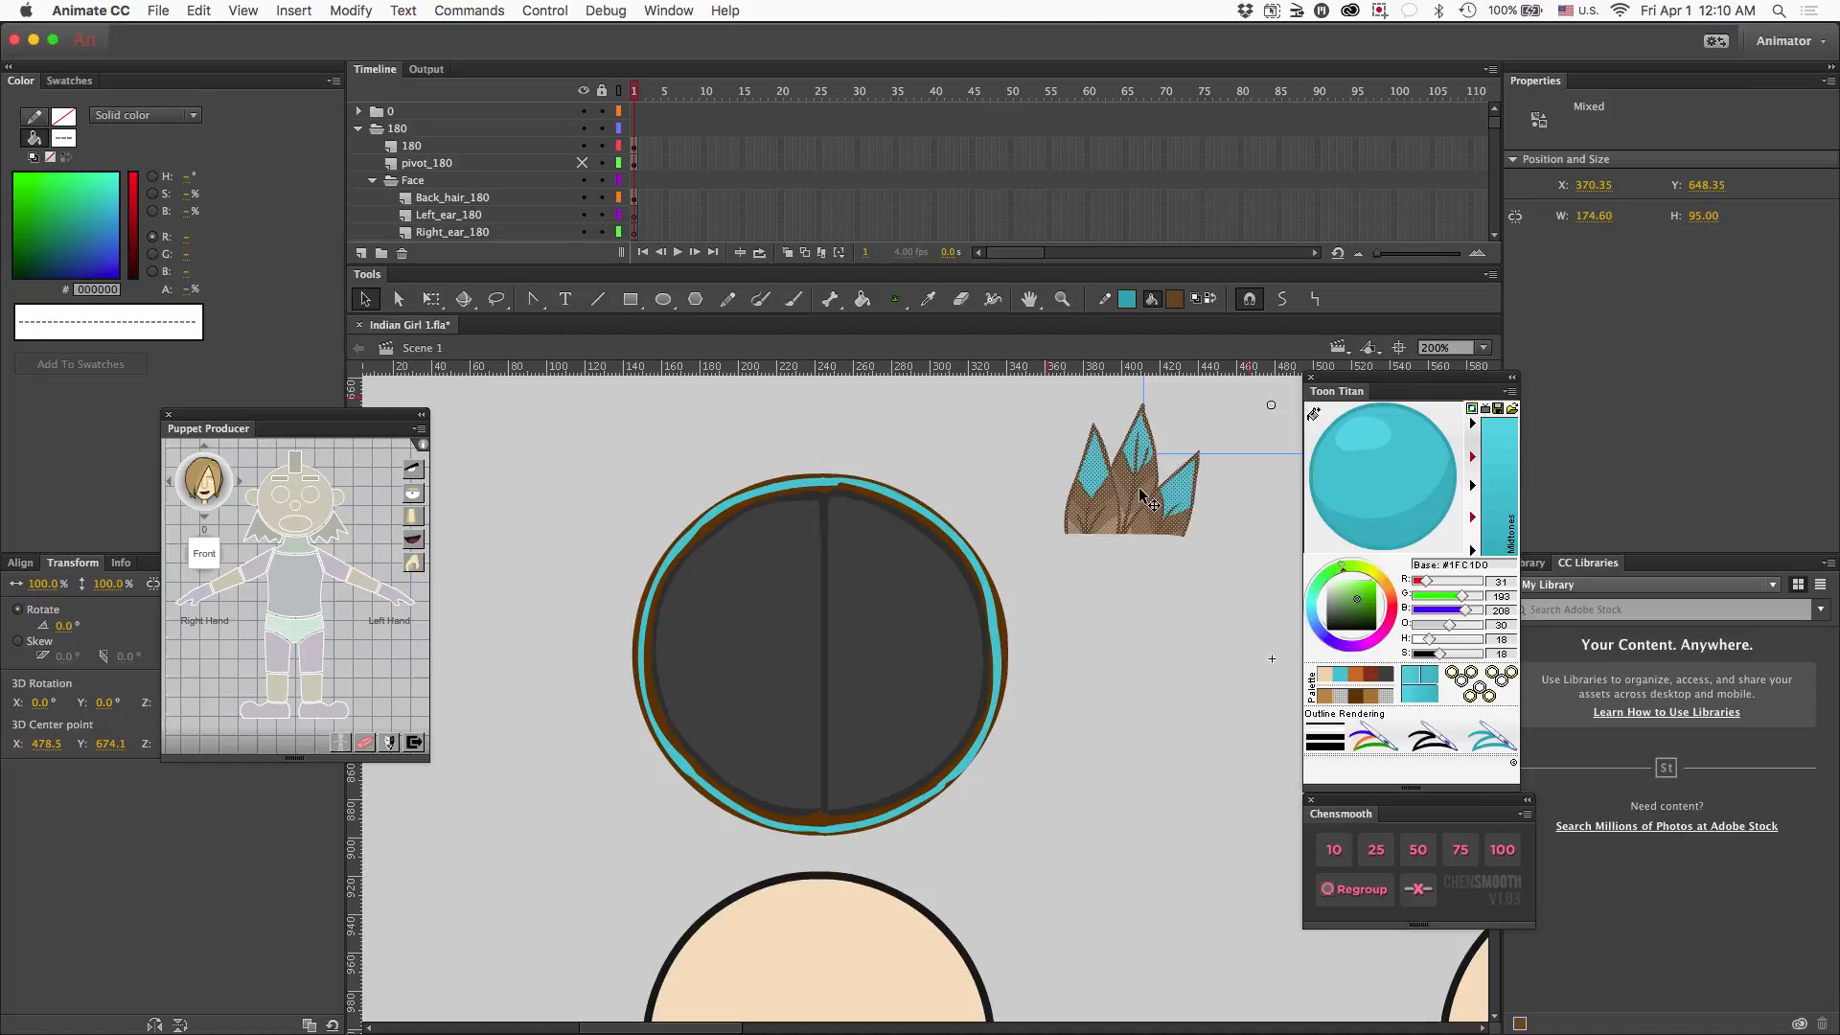
pyautogui.press('super+minus')
pyautogui.press('super+minus')
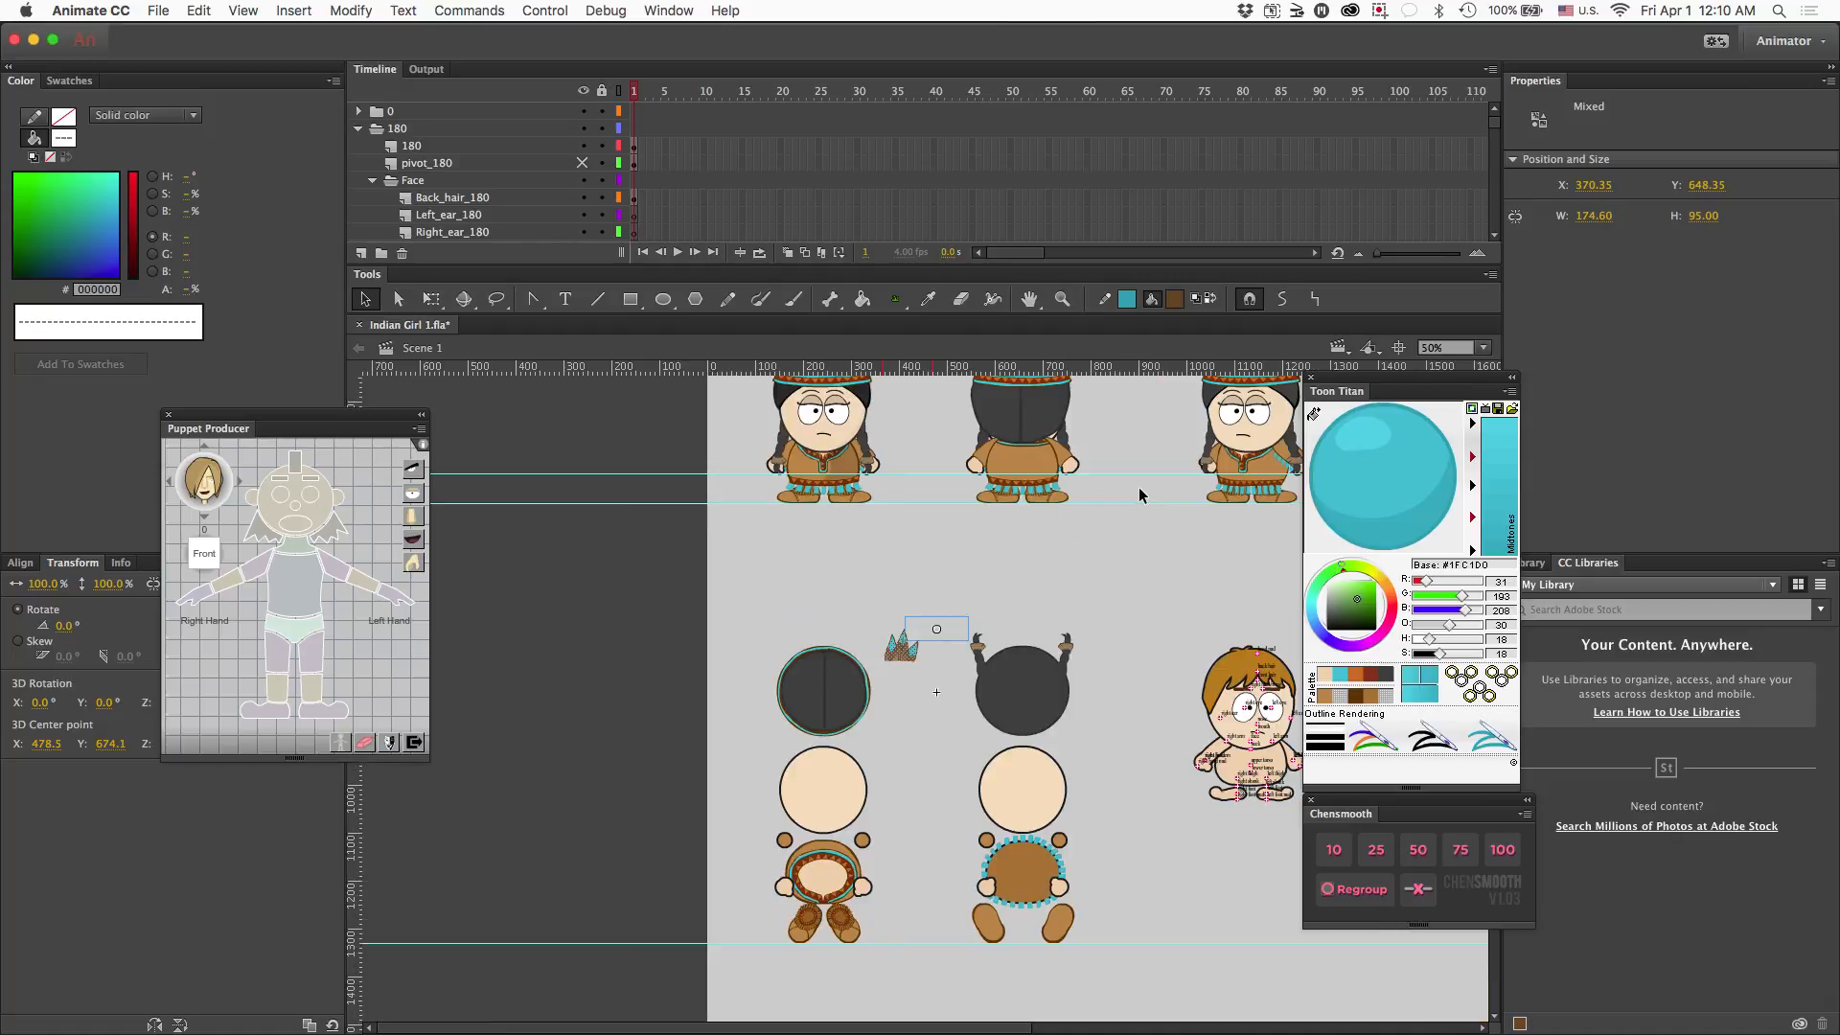
pyautogui.click(916, 573)
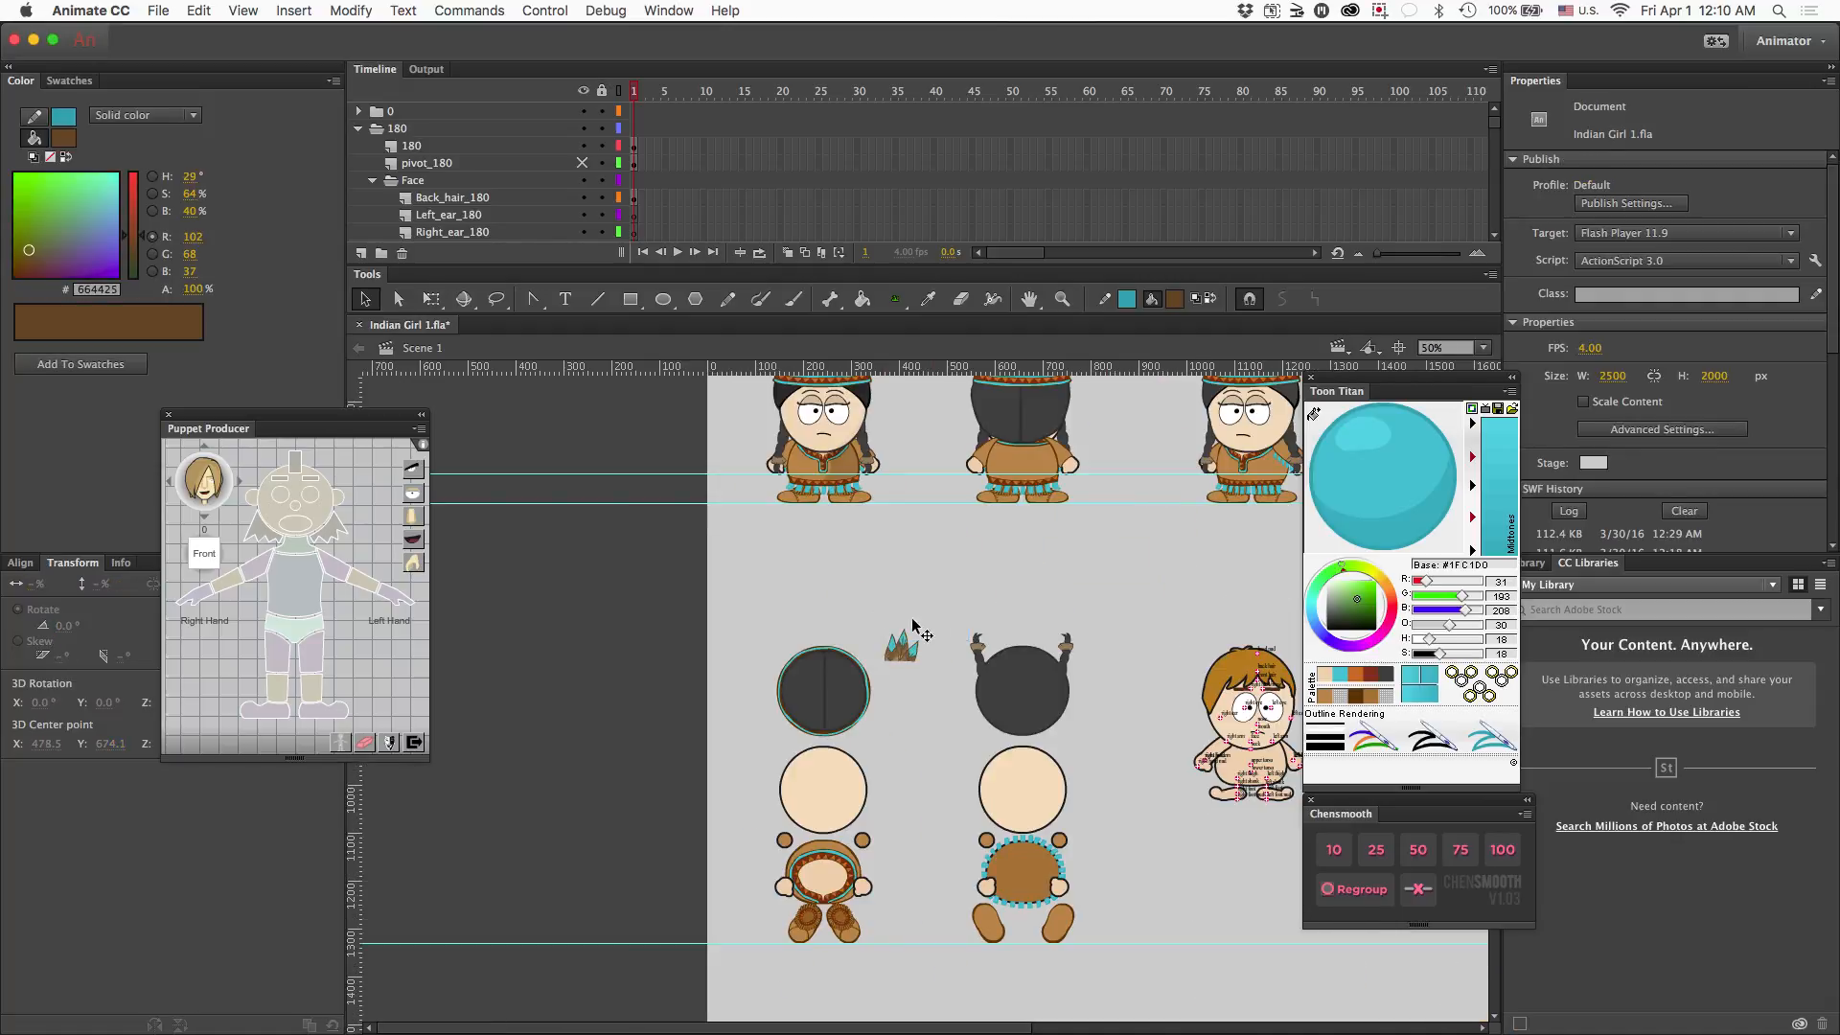
pyautogui.moveTo(858, 605); pyautogui.dragTo(955, 683)
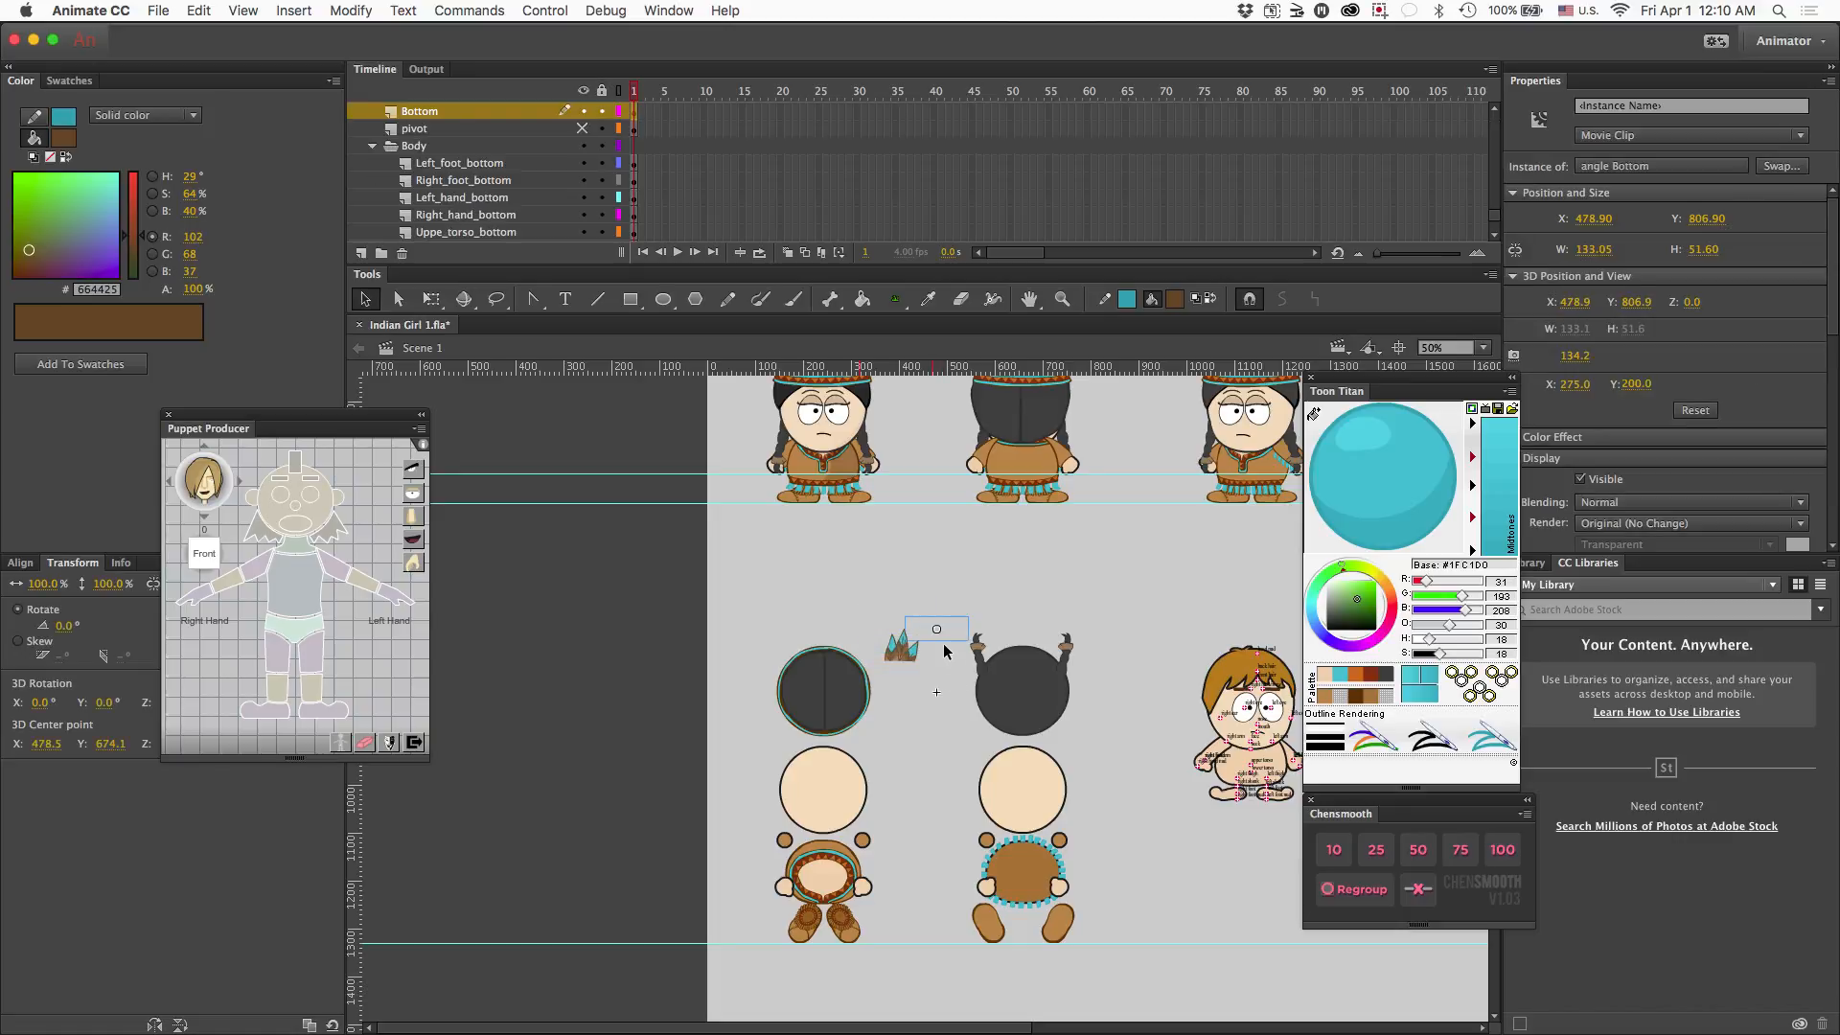
pyautogui.click(944, 651)
pyautogui.moveTo(940, 704); pyautogui.dragTo(878, 630)
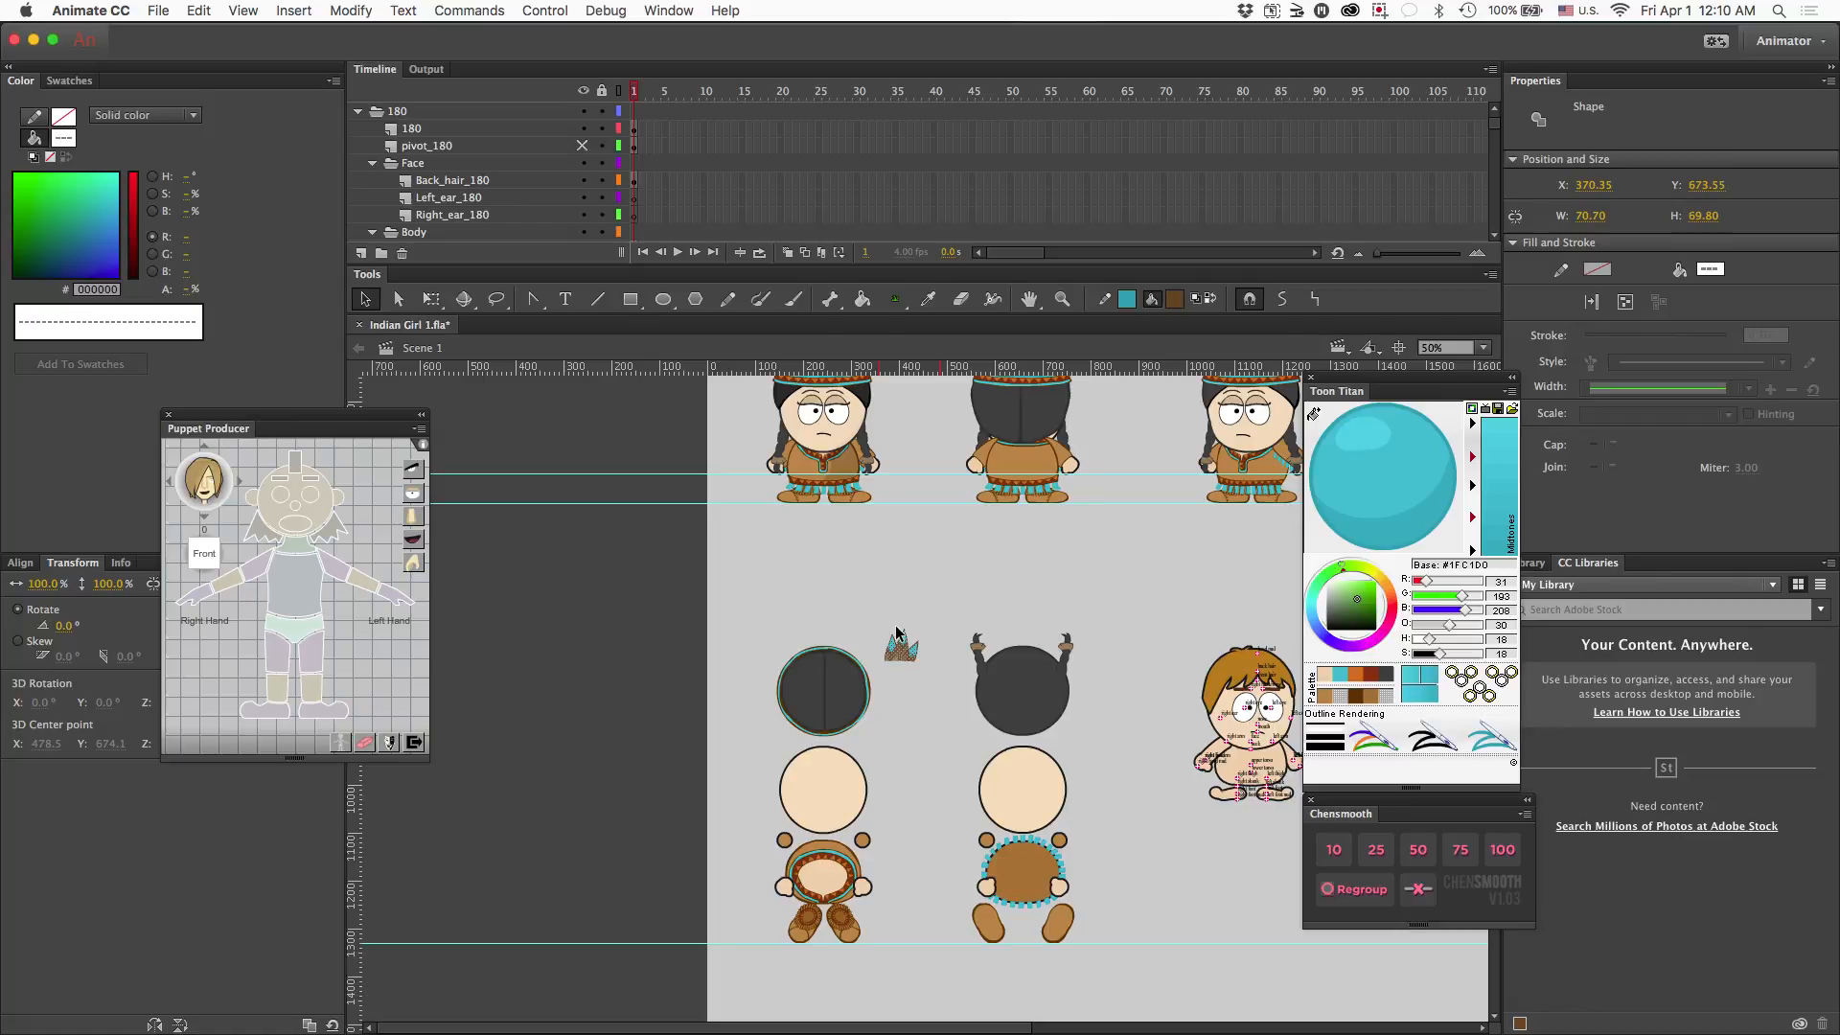
pyautogui.press('Delete')
# - Open the Back_hair_top symbol, paste the feathers on Layer 2 and place them just above the hair circle
pyautogui.doubleClick(847, 669)
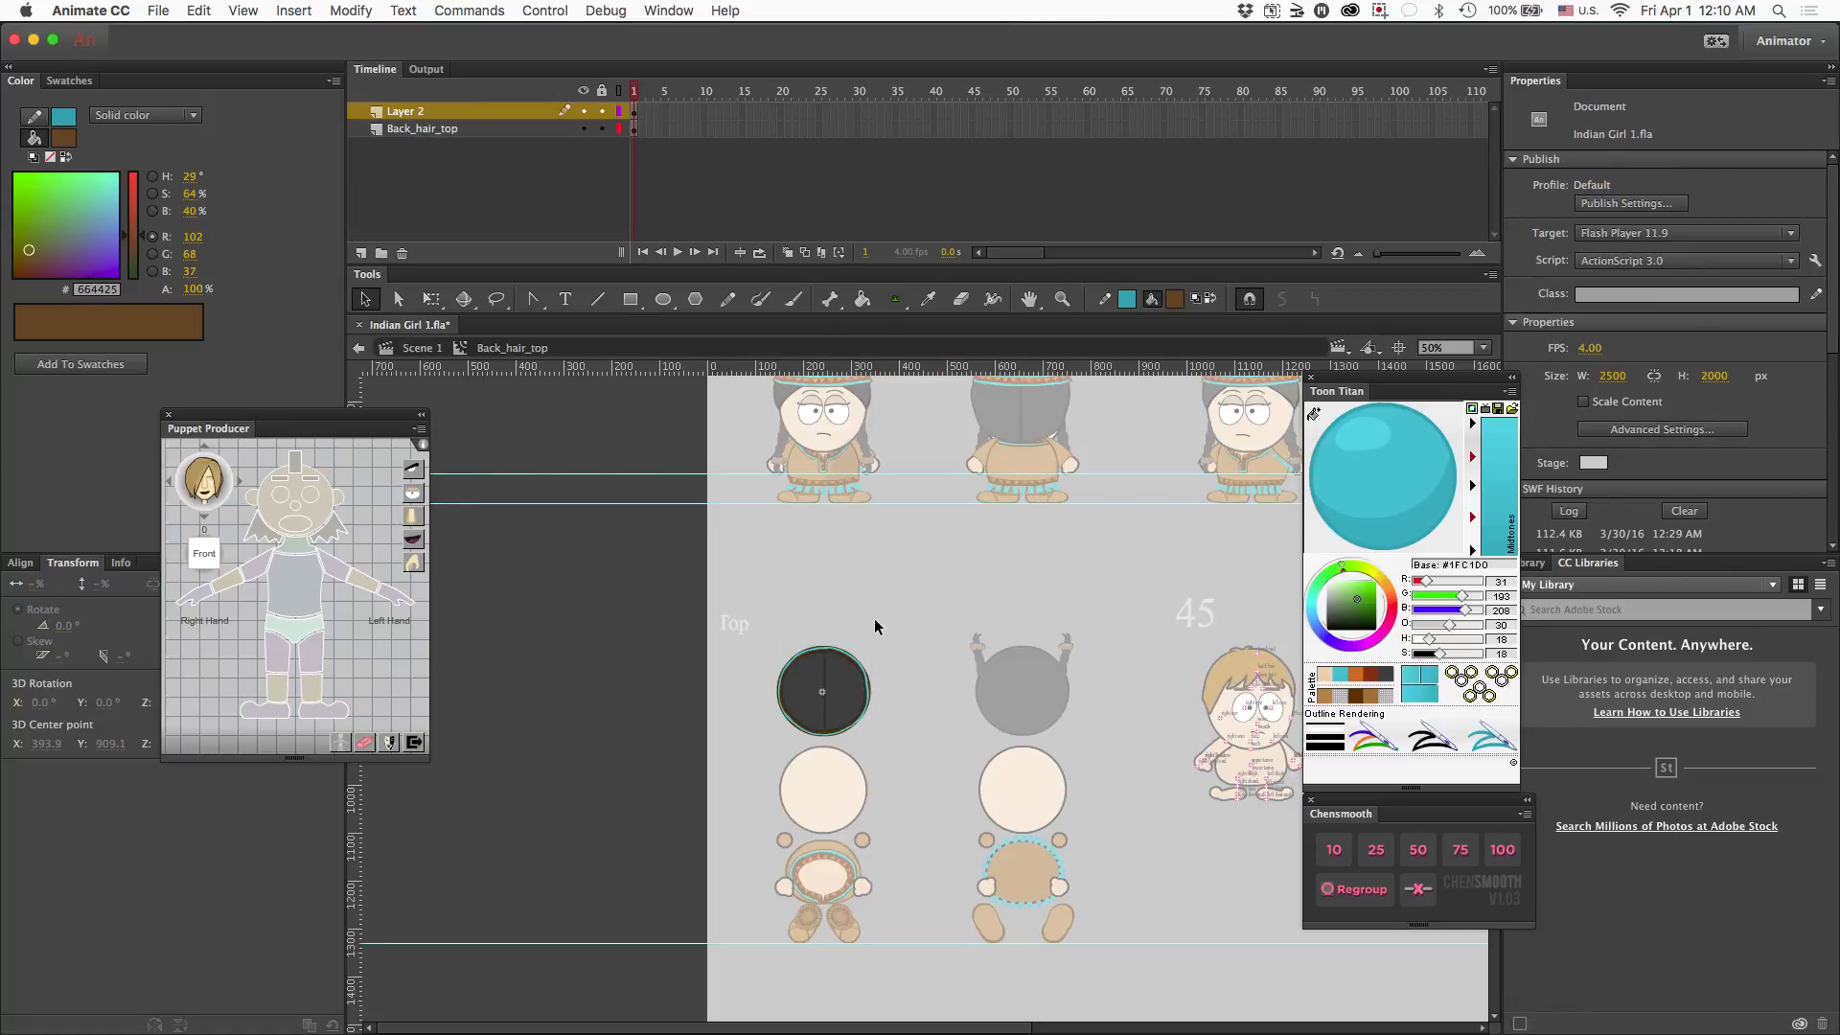
pyautogui.press('cmd+v')
pyautogui.moveTo(931, 706); pyautogui.dragTo(849, 627)
# - Add two vertical guides marking the left and right edges of the 0 view's feathers down to the Top view
pyautogui.scroll(4, 847, 628)
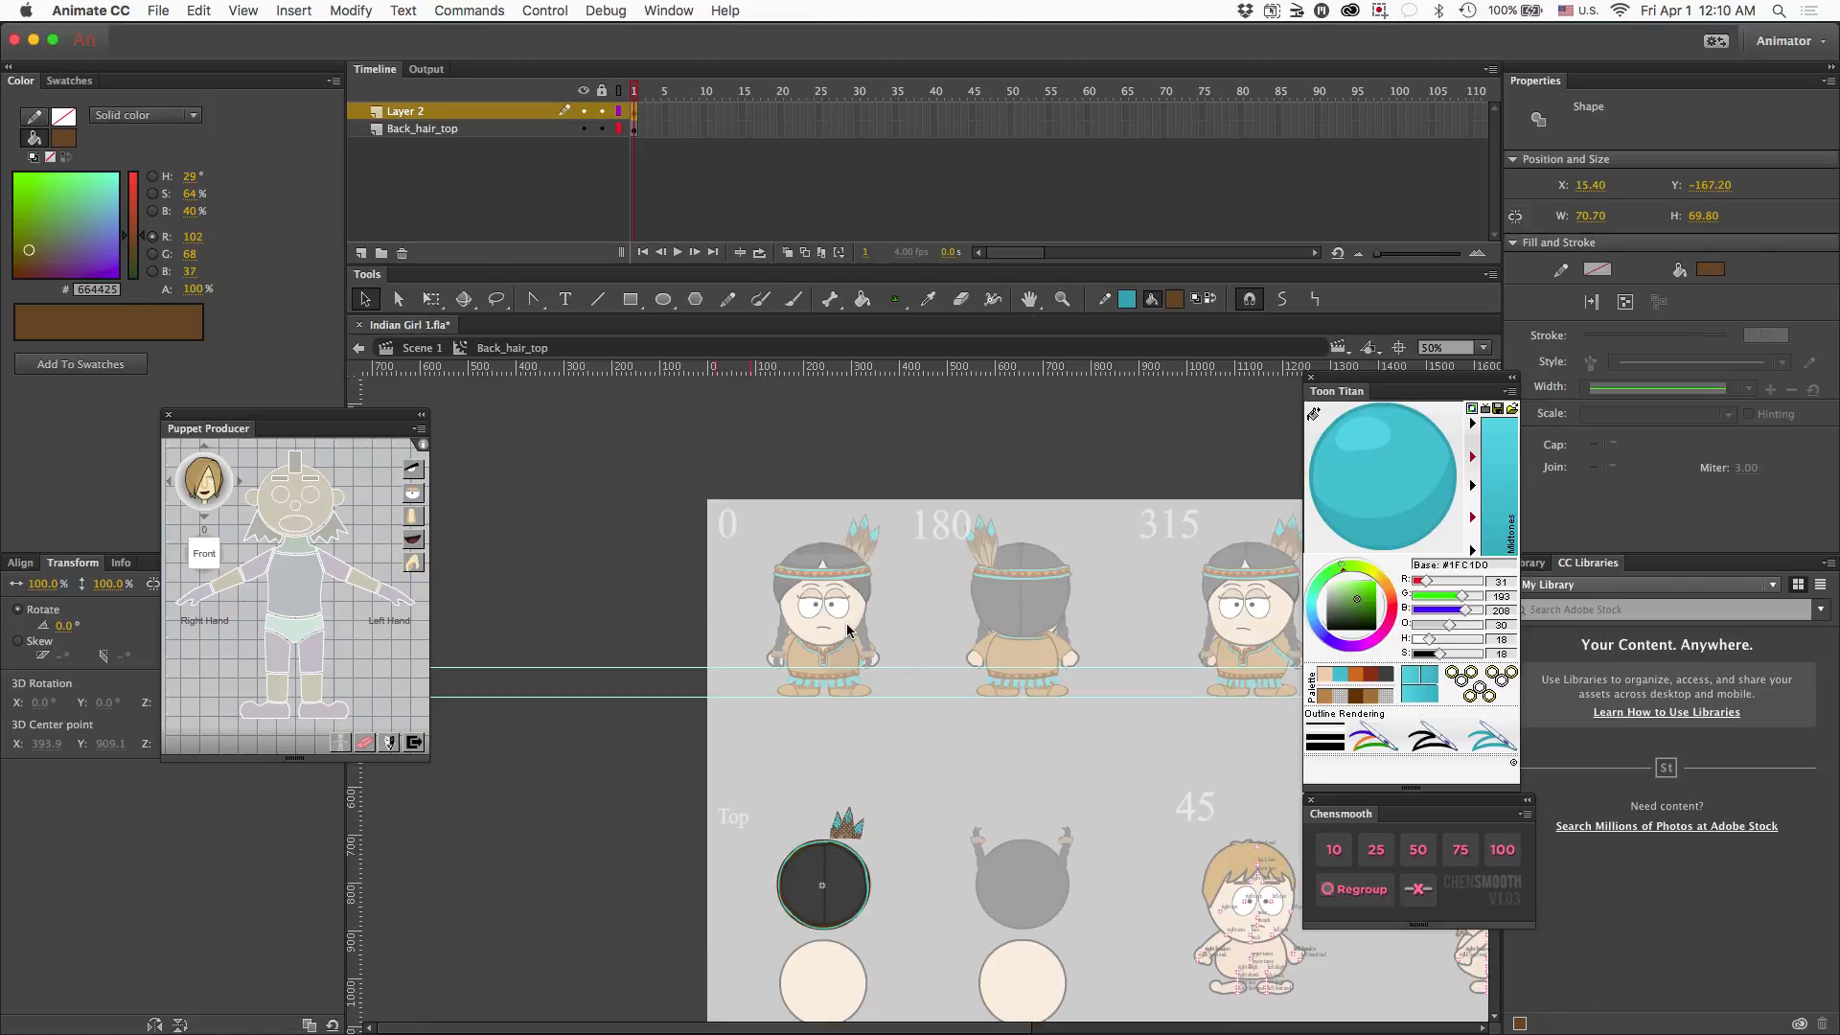
pyautogui.moveTo(812, 372)
pyautogui.mouseDown()
pyautogui.moveTo(820, 388)
pyautogui.moveTo(810, 374)
pyautogui.mouseUp()
pyautogui.moveTo(356, 819); pyautogui.dragTo(846, 788)
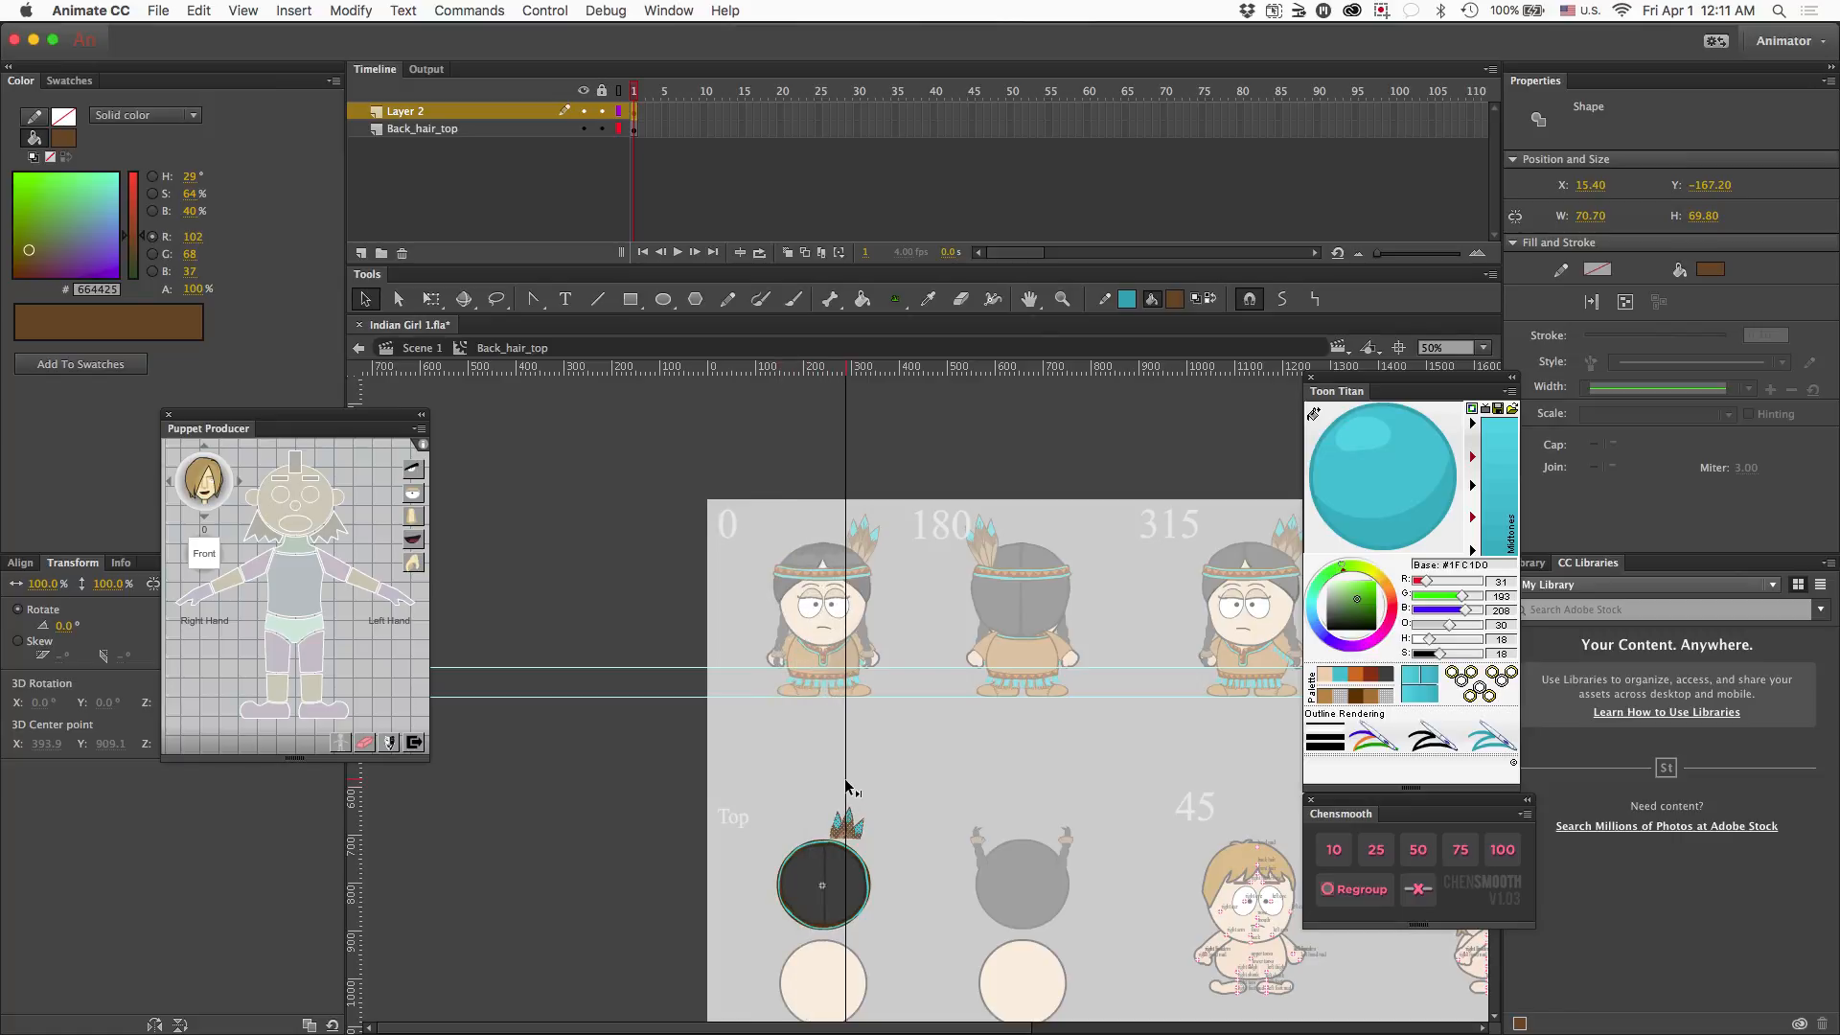
pyautogui.moveTo(846, 787); pyautogui.dragTo(845, 787)
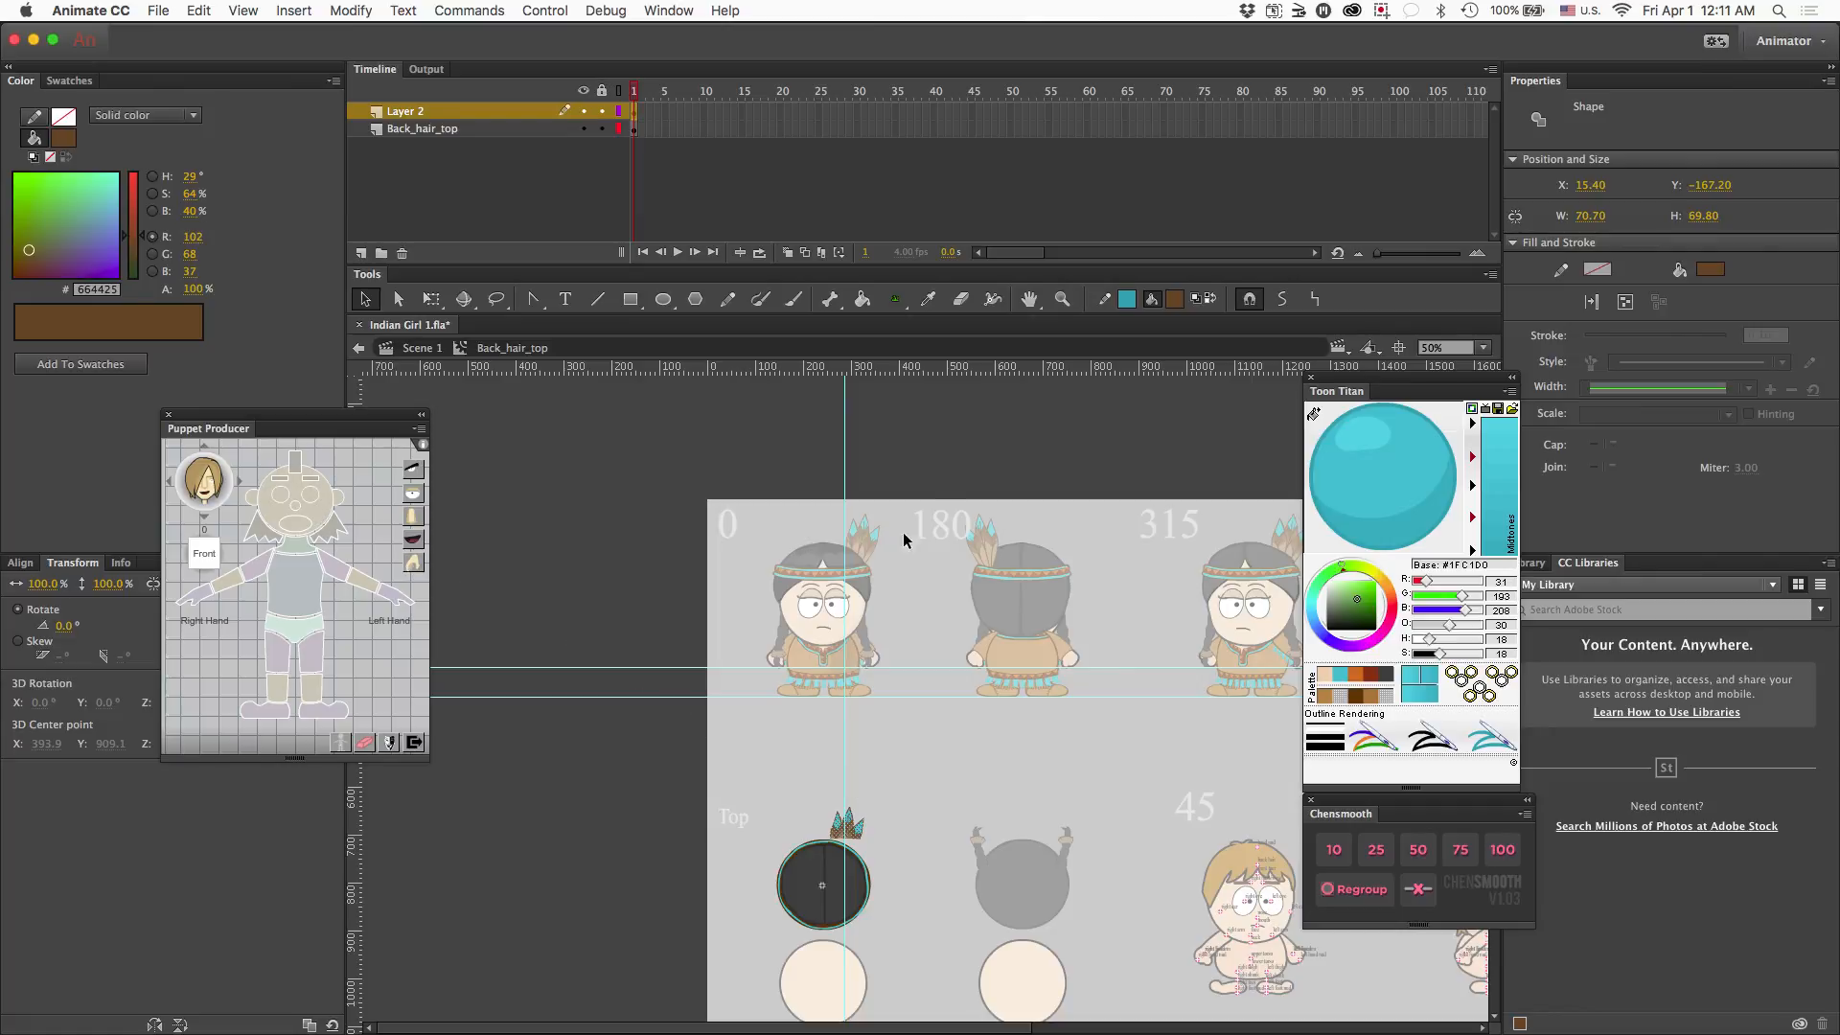
pyautogui.moveTo(345, 851); pyautogui.dragTo(883, 790)
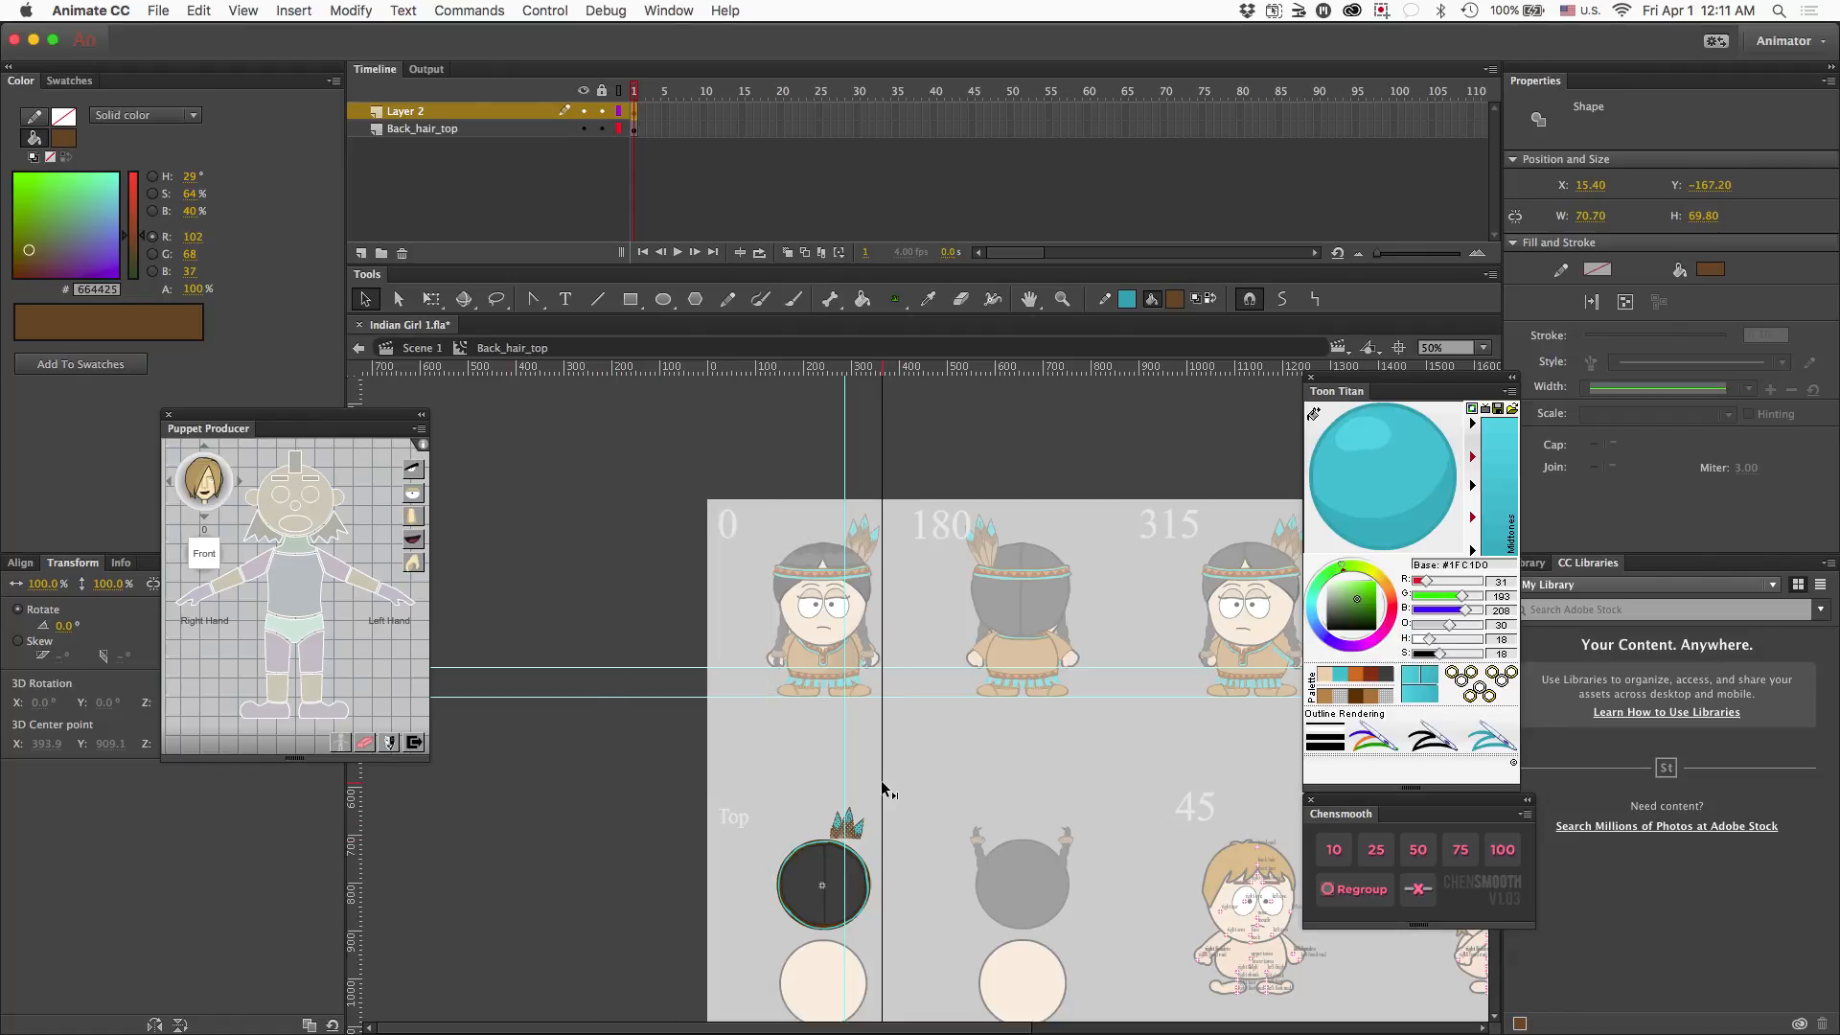
pyautogui.moveTo(880, 783); pyautogui.dragTo(880, 789)
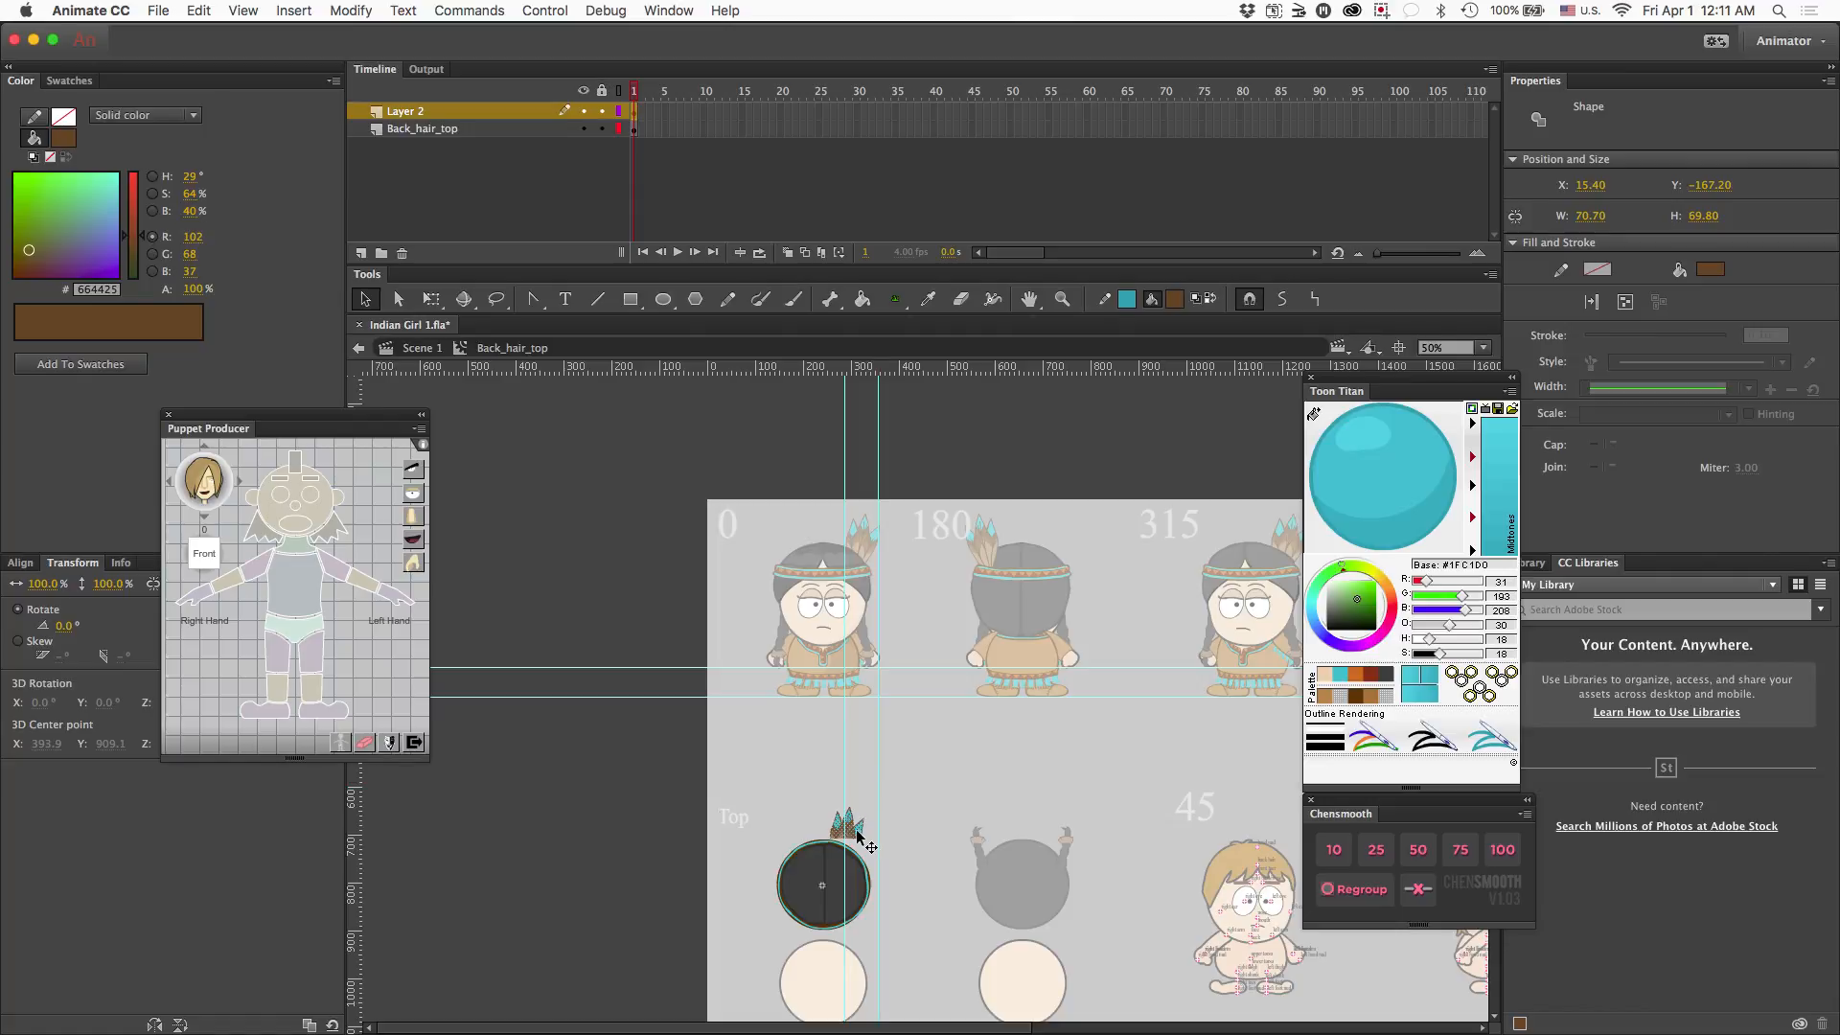
pyautogui.press('super+equal')
pyautogui.press('super+equal')
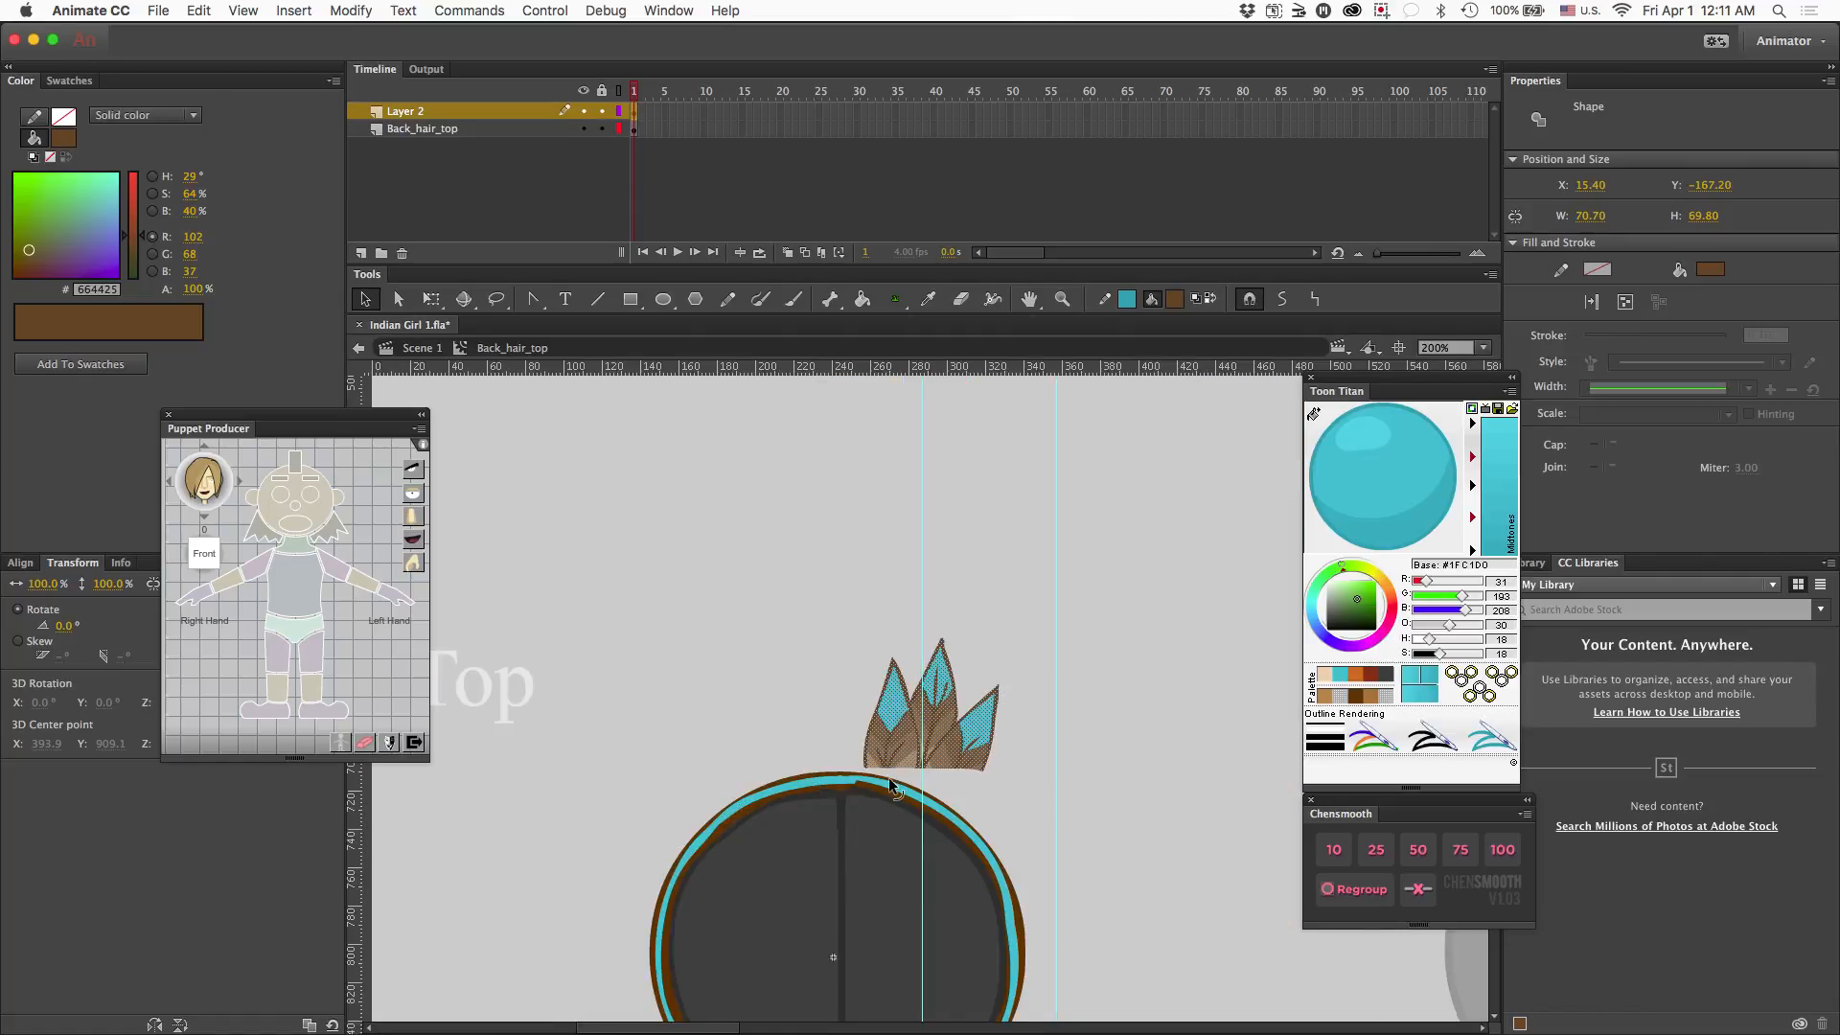
# - Move the feathers between the two vertical guides, skew them downward toward their outer side by 10.5° and lower them onto the hair circle
pyautogui.moveTo(965, 734); pyautogui.dragTo(1020, 763)
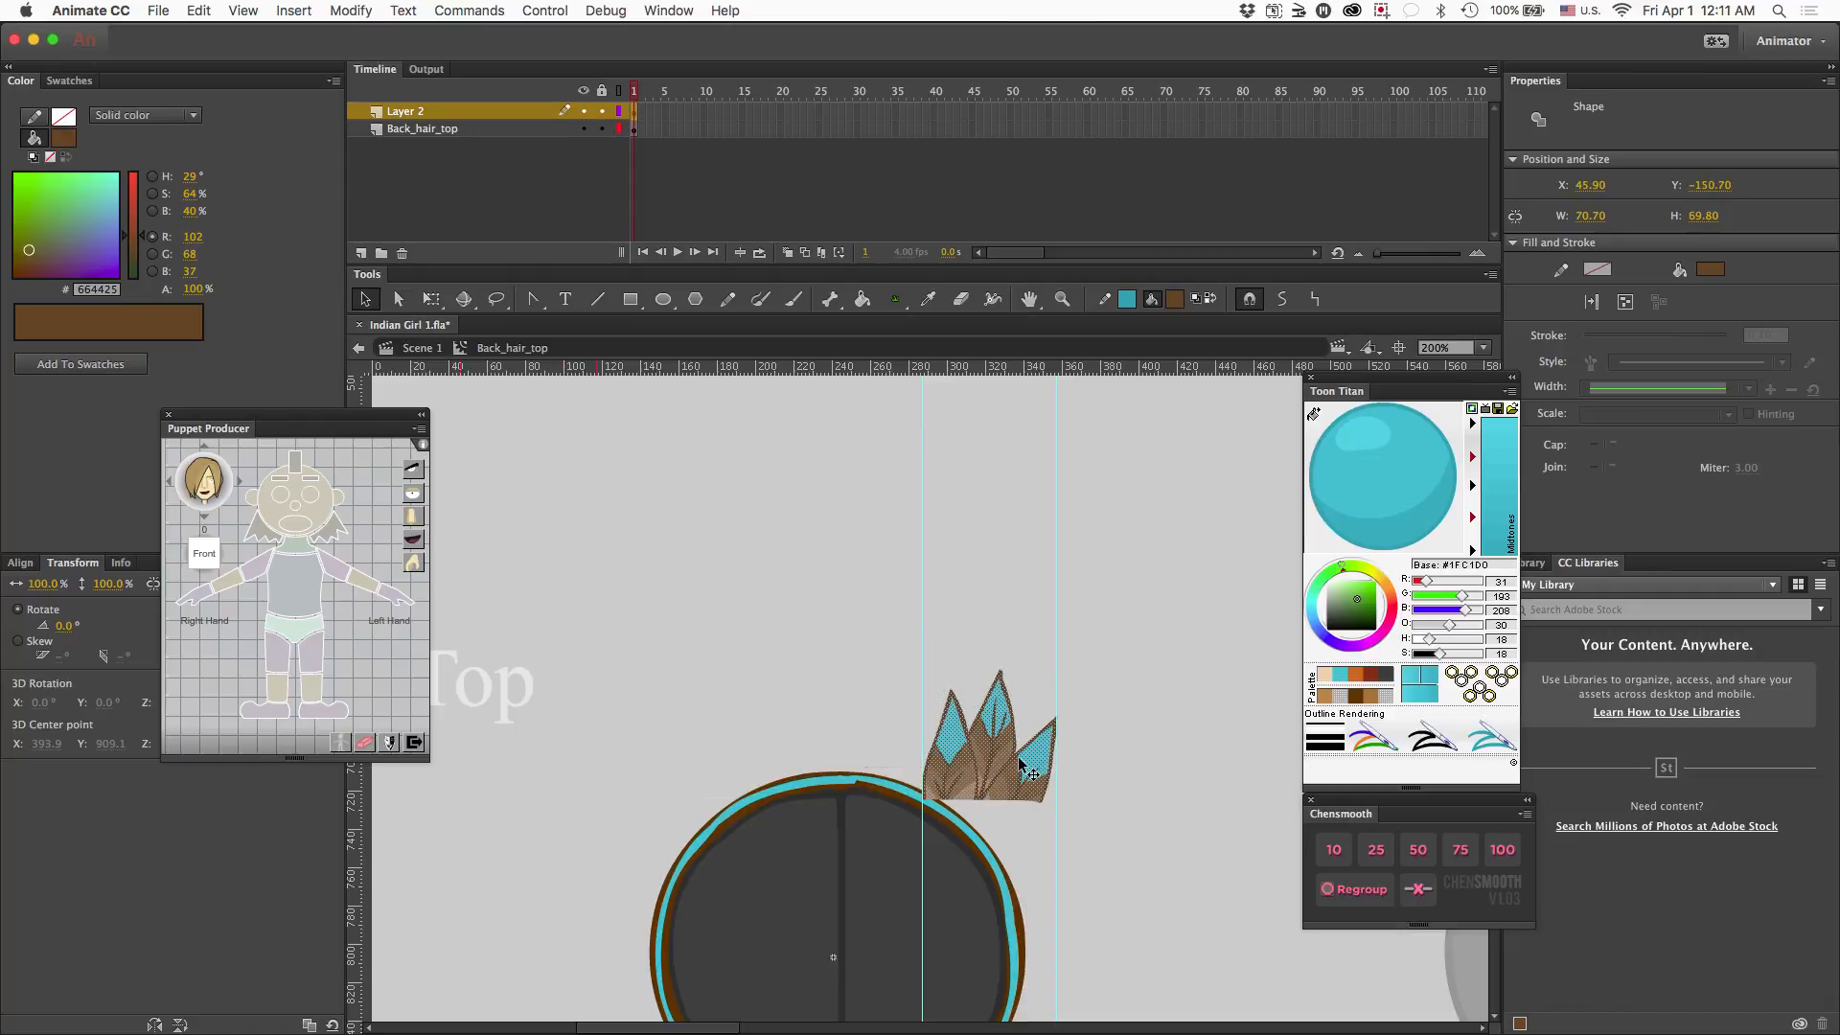
pyautogui.click(431, 299)
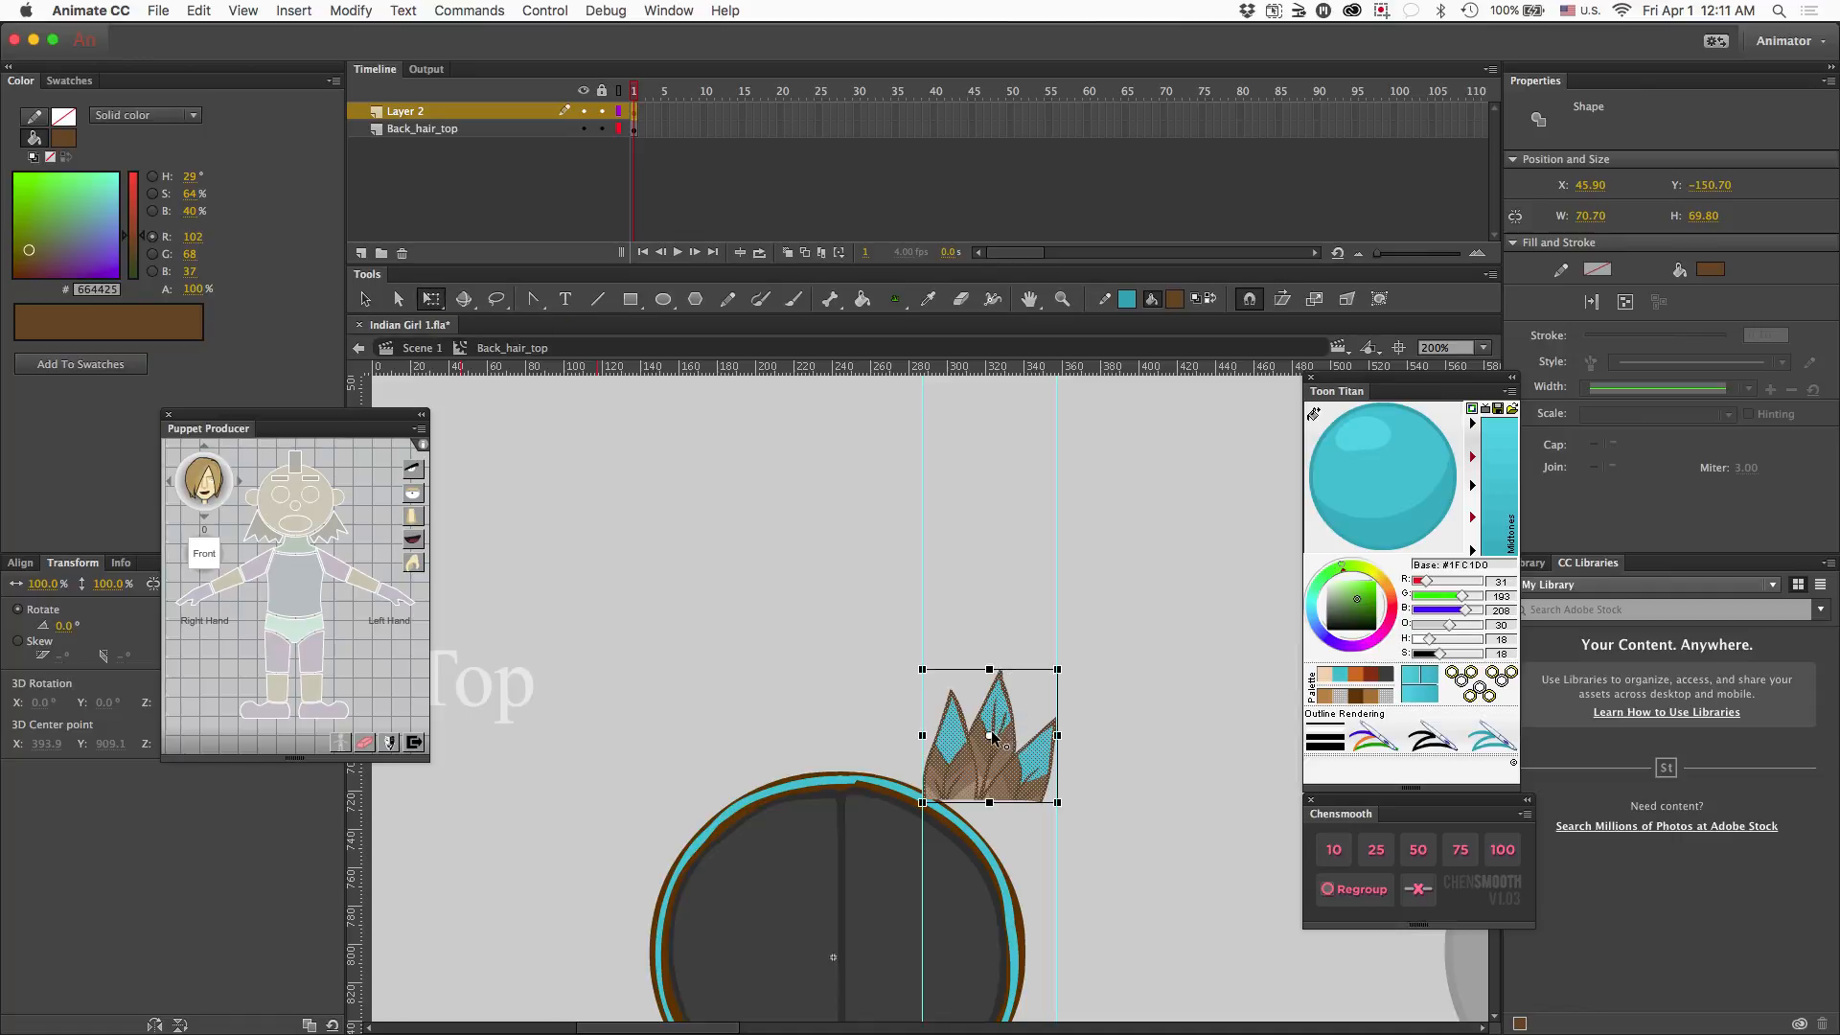
pyautogui.moveTo(994, 736); pyautogui.dragTo(992, 791)
pyautogui.moveTo(1058, 738); pyautogui.dragTo(1058, 755)
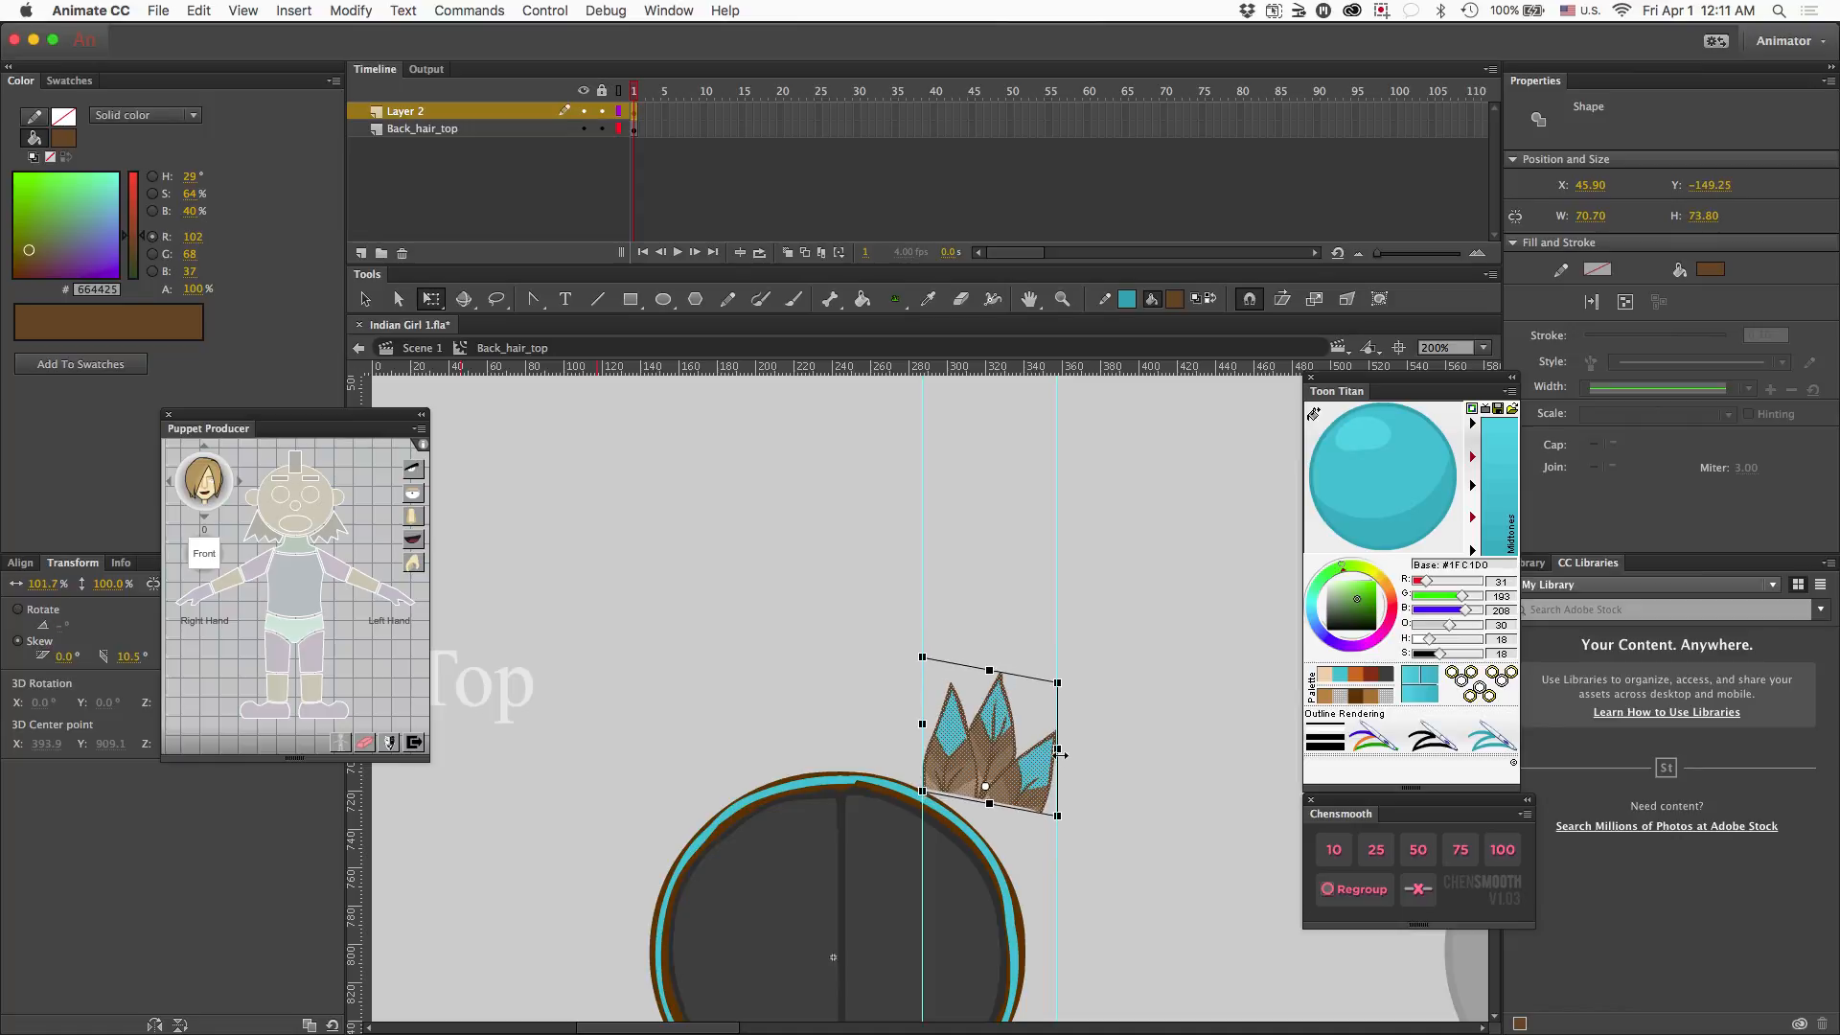
pyautogui.press('Down')
pyautogui.press('Down')
pyautogui.press('Down')
pyautogui.press('Down')
pyautogui.press('Down')
pyautogui.press('Down')
pyautogui.press('Down')
pyautogui.press('Down')
pyautogui.press('Down')
pyautogui.press('Down')
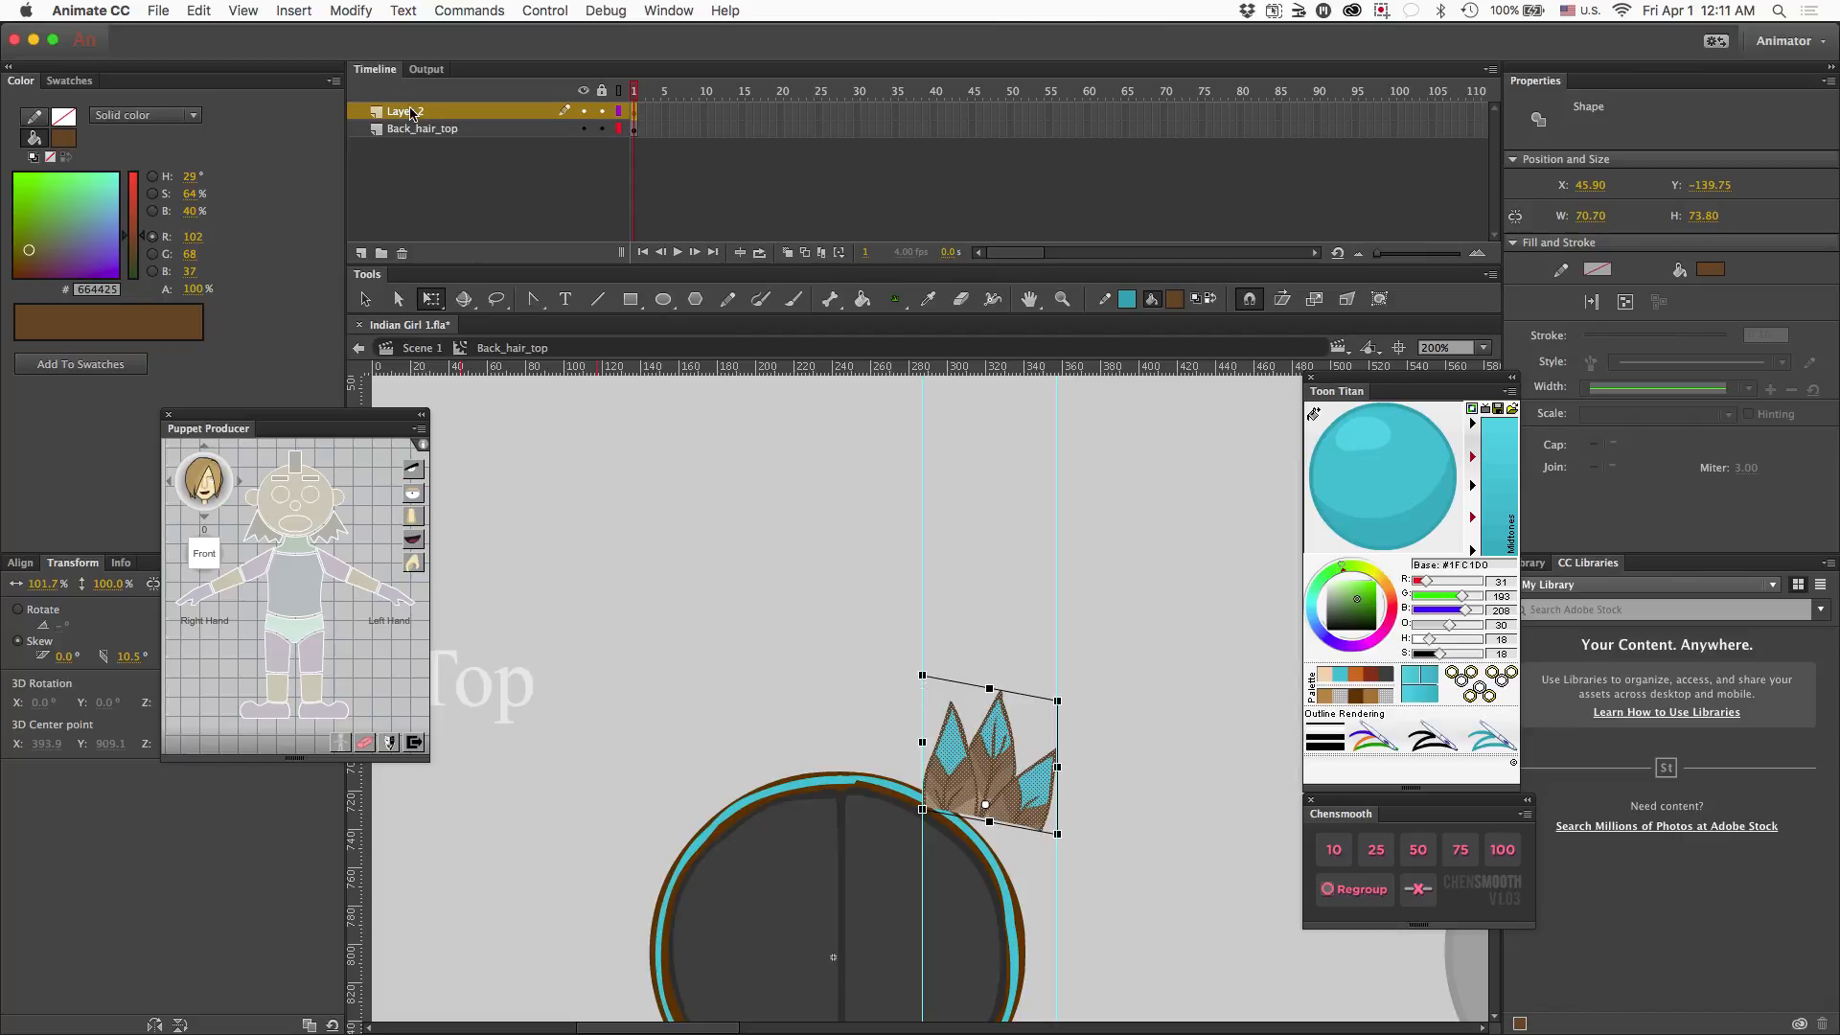
# - Cut the feathers from Layer 2 and paste them in place on a new Layer 3 beneath the Back_hair_top layer
pyautogui.hotkey('ctrl', 'x')
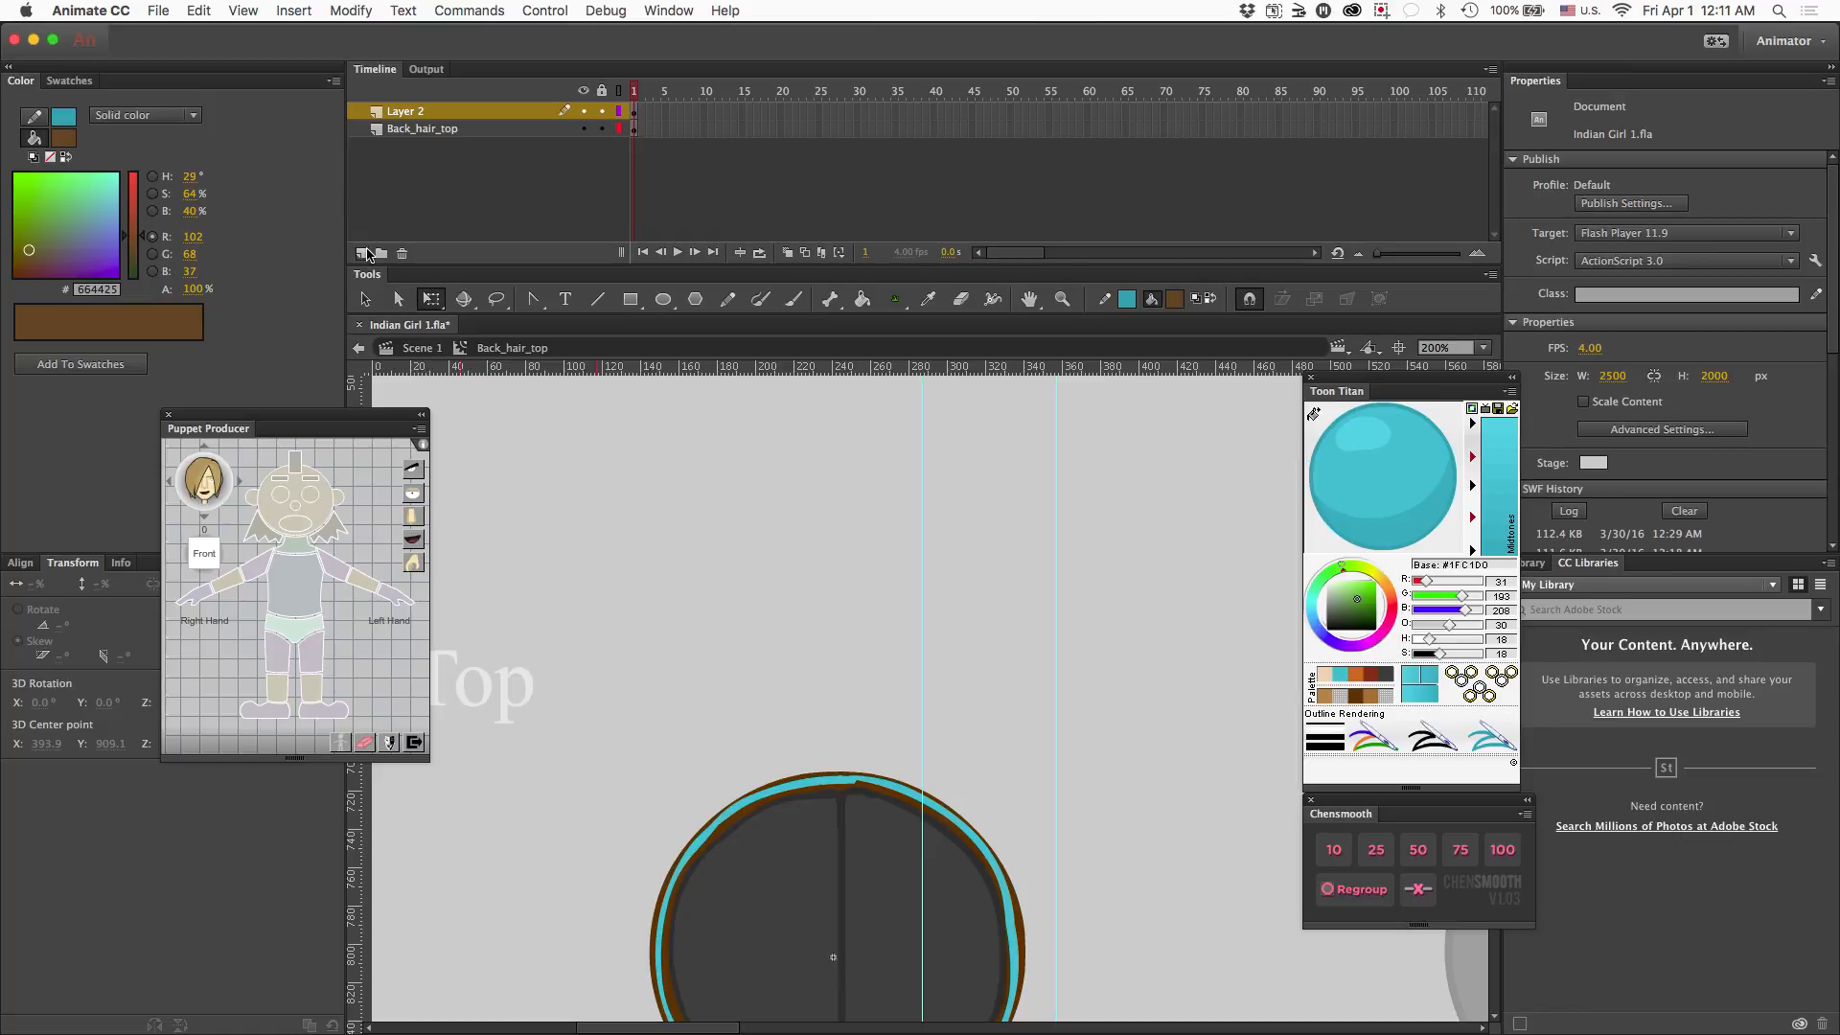
pyautogui.click(362, 253)
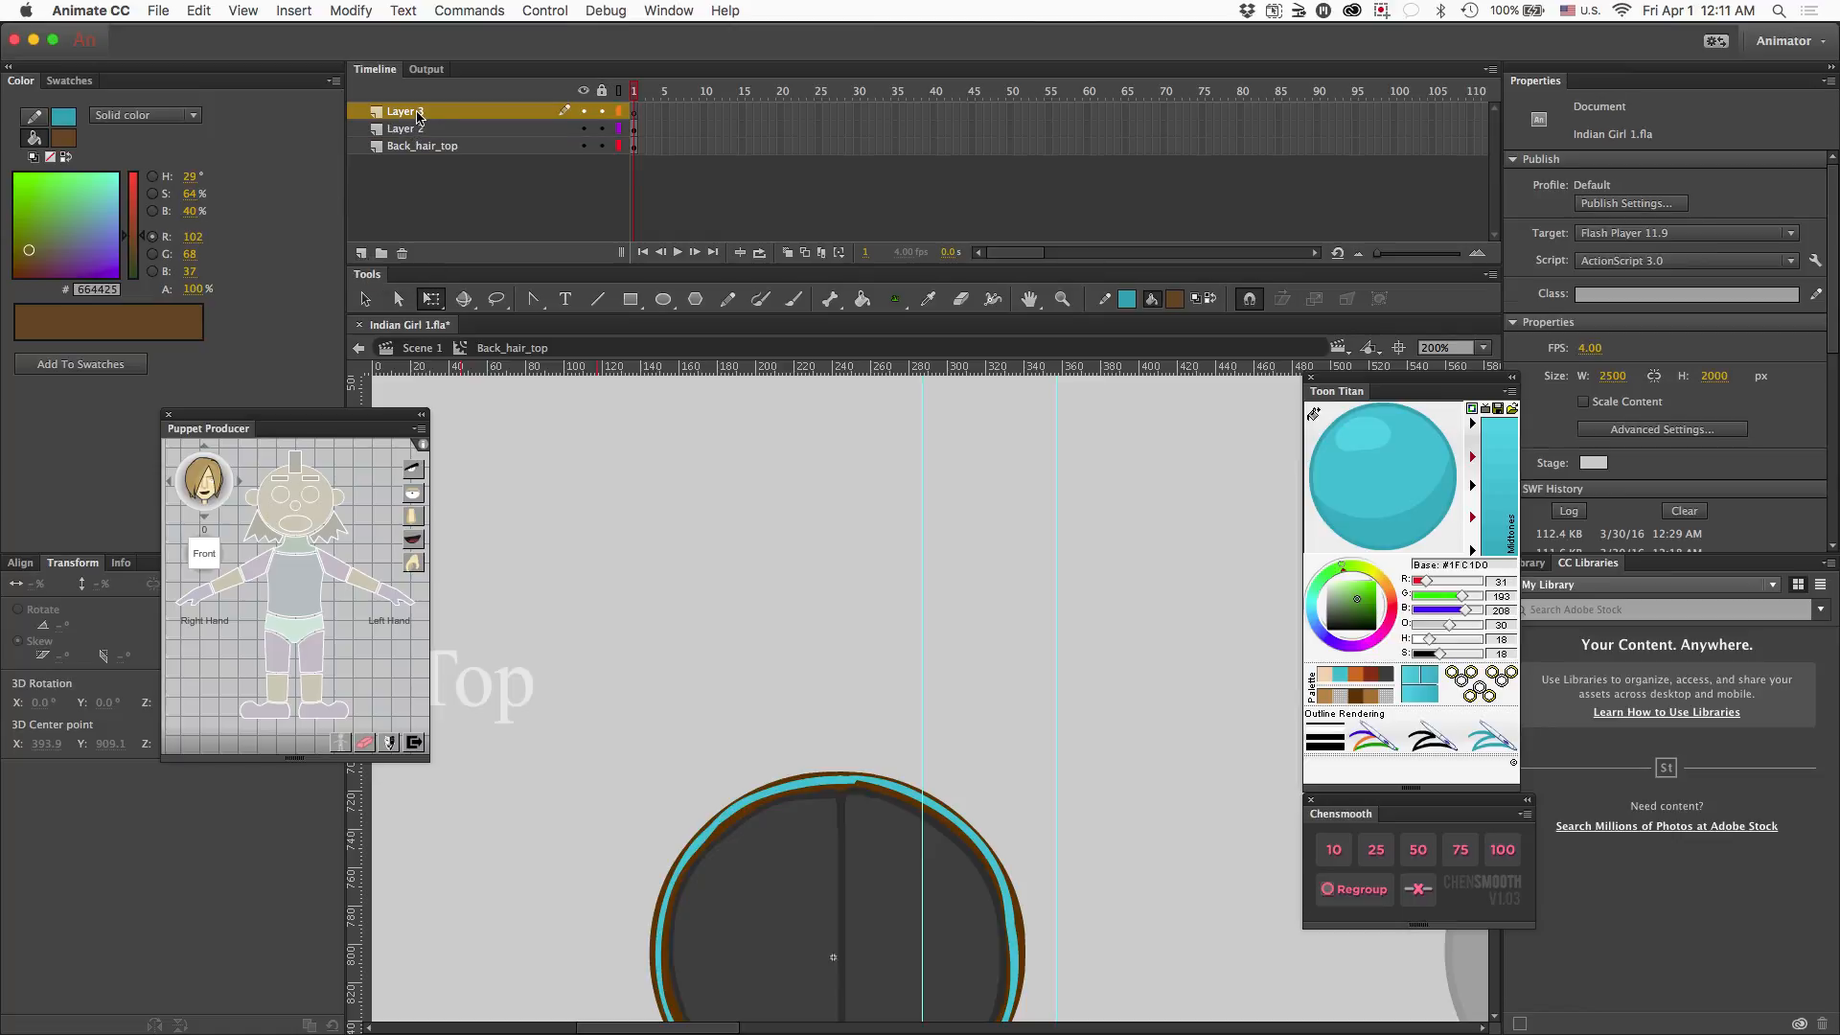
pyautogui.moveTo(418, 117); pyautogui.dragTo(408, 201)
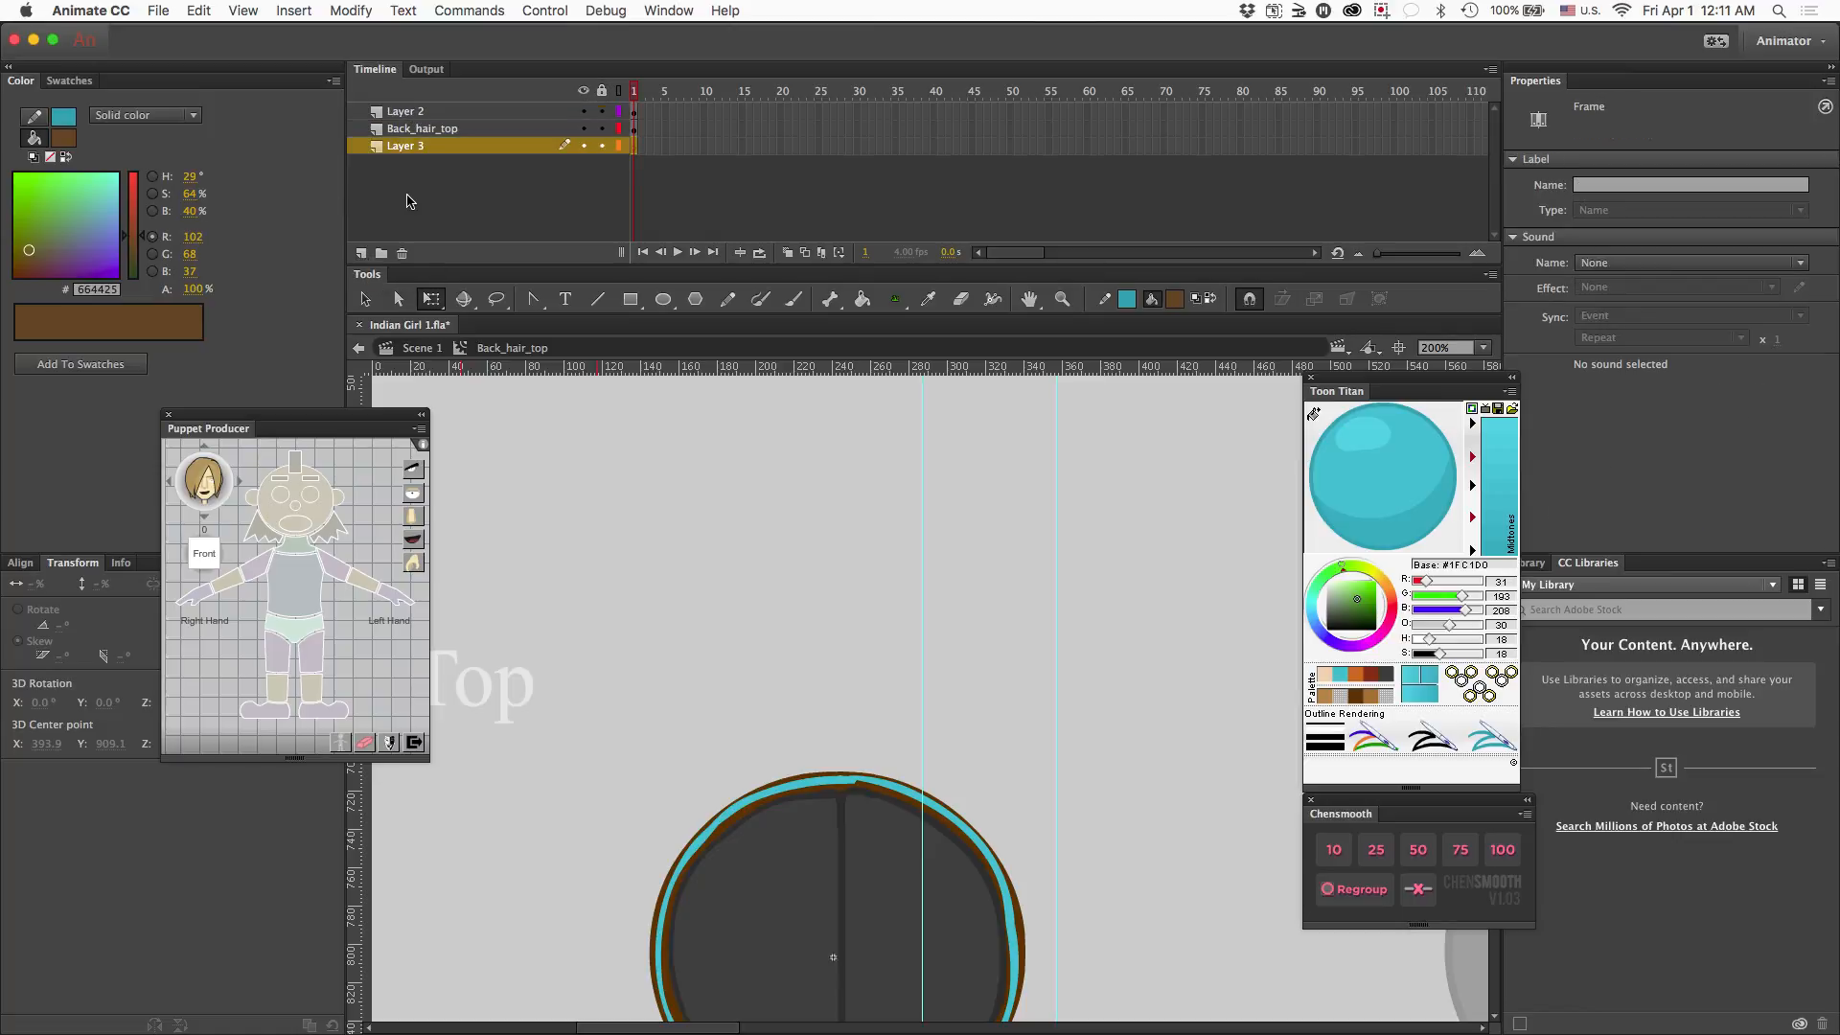
pyautogui.hotkey('ctrl', 'shift', 'v')
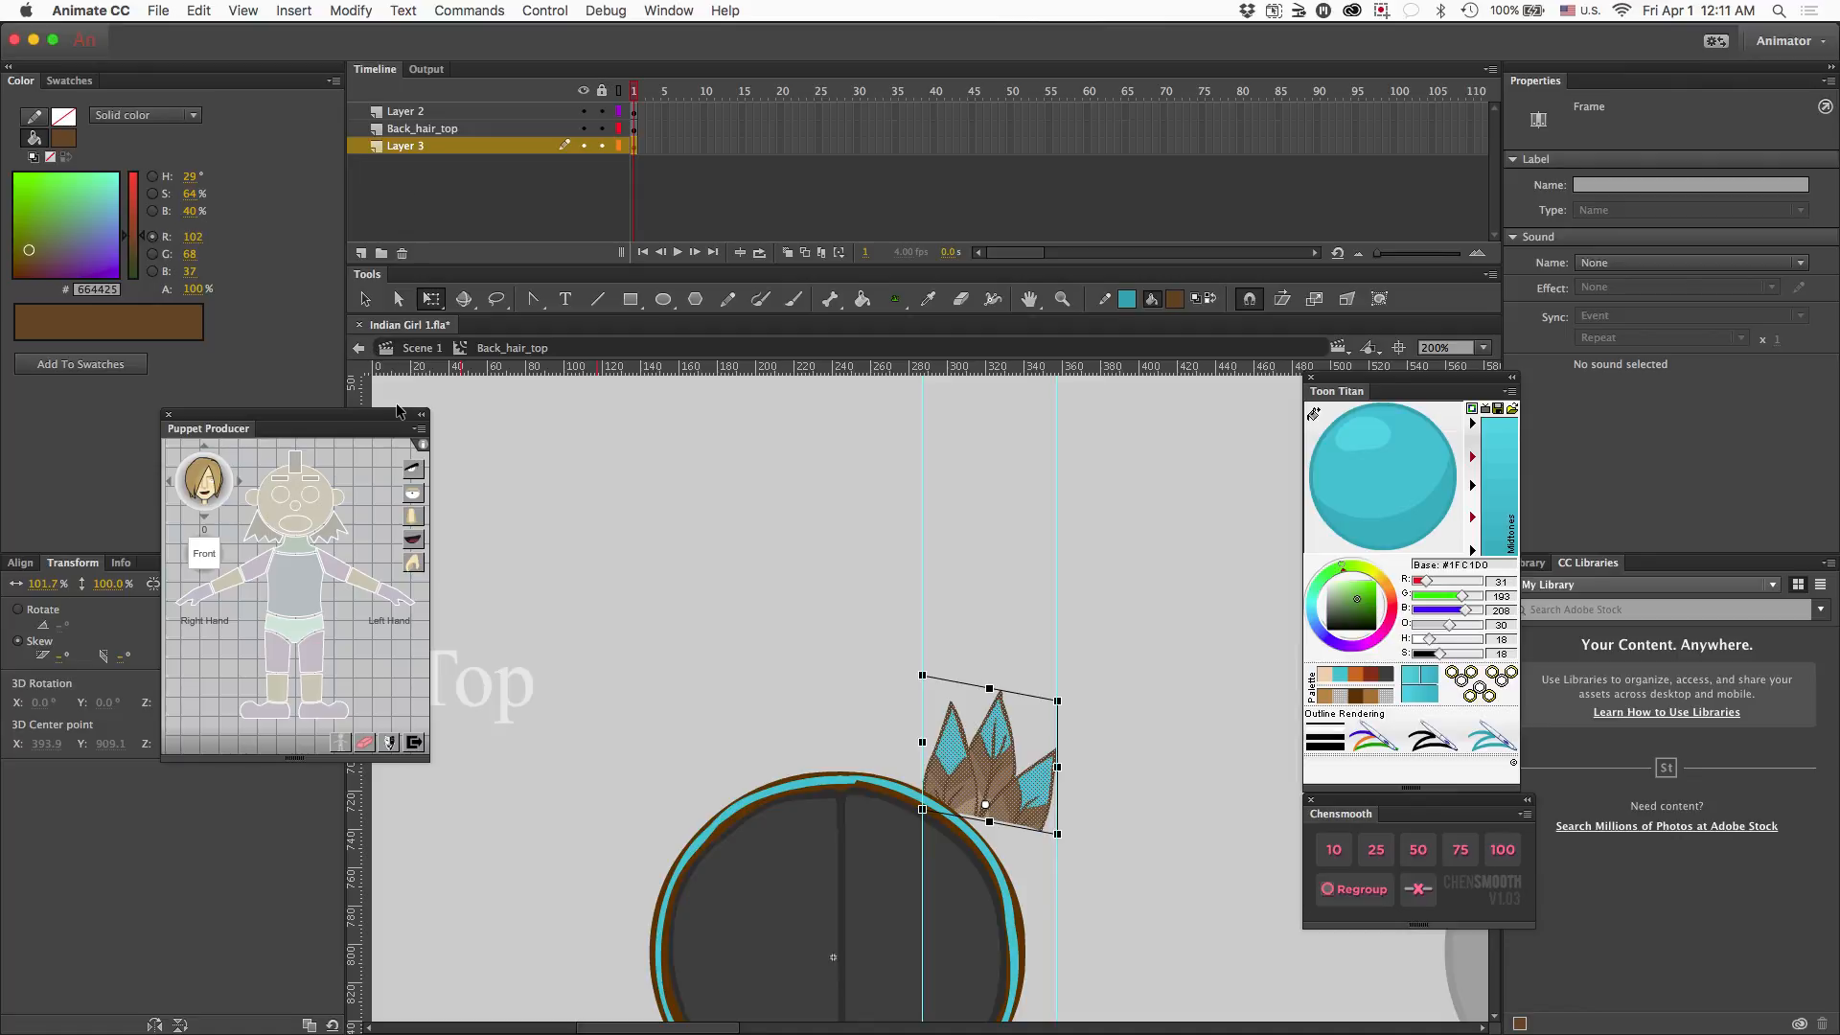
# - Nudge the skewed feathers farther down behind the hair circle's edge, keeping their sides aligned with the two vertical guides
pyautogui.click(1002, 770)
pyautogui.press('Left')
pyautogui.press('Left')
pyautogui.press('Left')
pyautogui.press('Left')
pyautogui.press('Left')
pyautogui.press('Down')
pyautogui.press('Down')
pyautogui.press('Down')
pyautogui.press('Down')
pyautogui.press('Down')
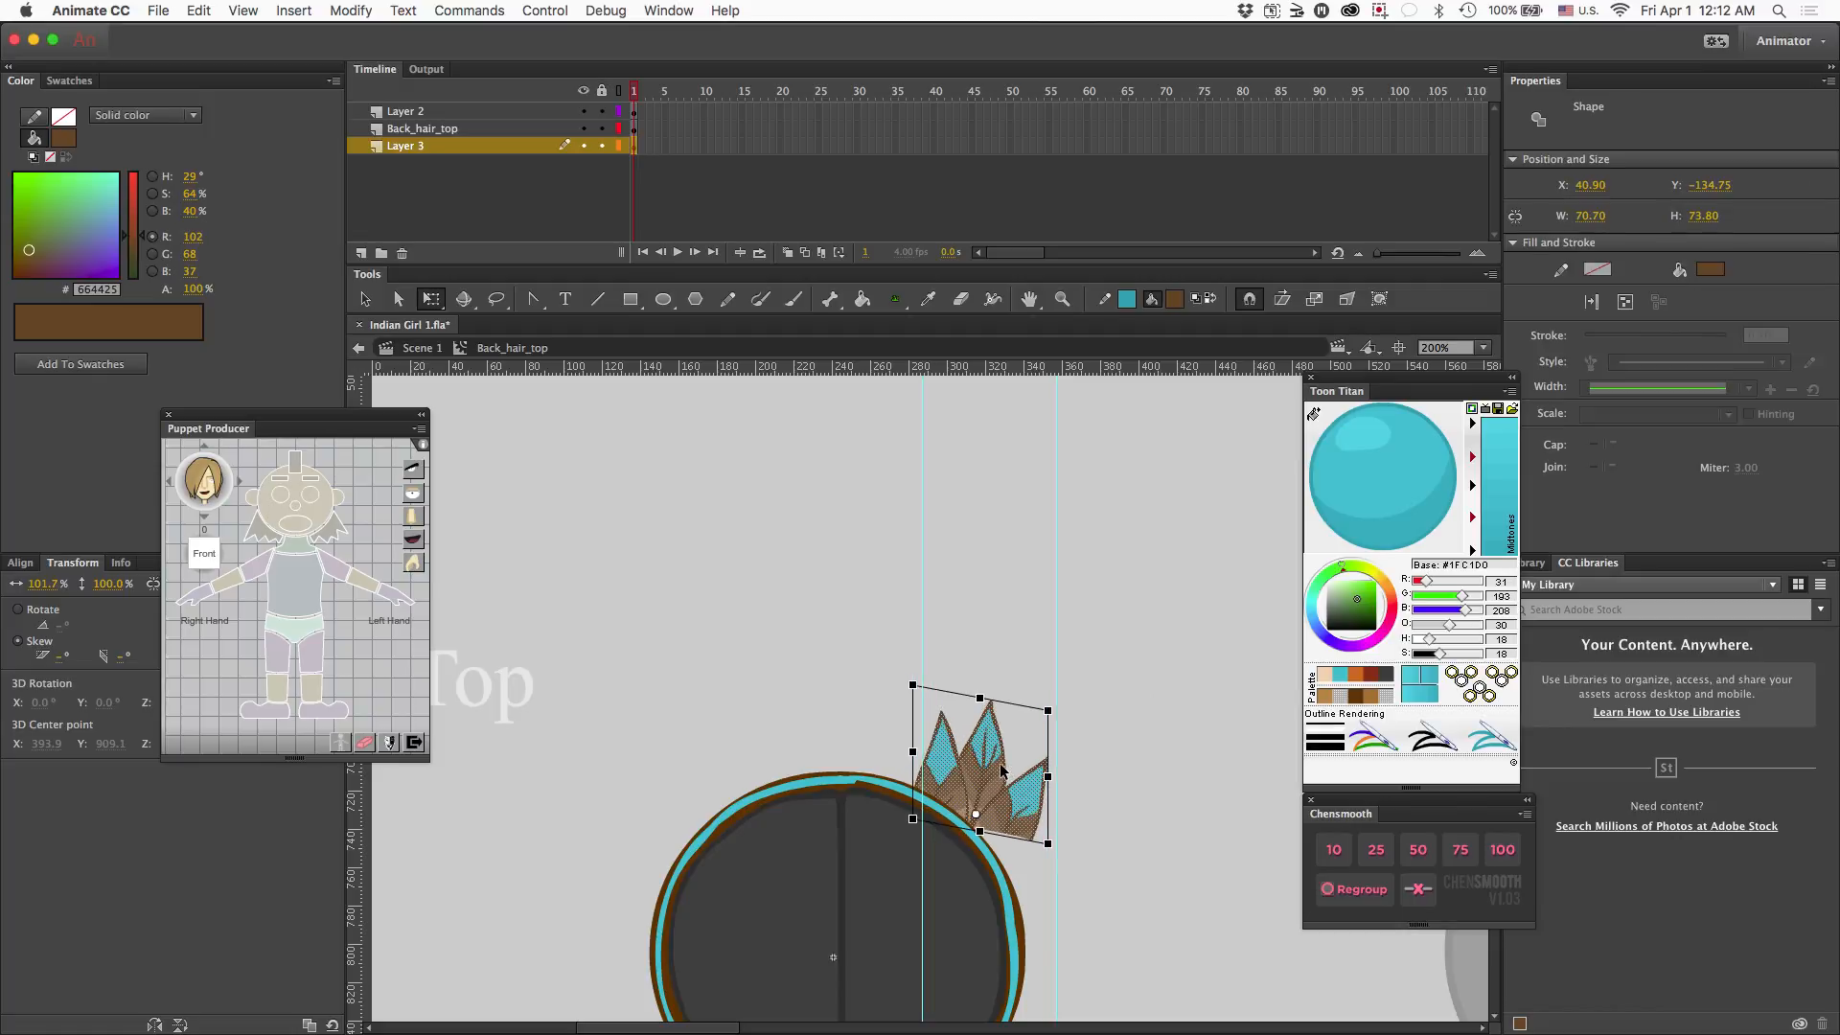
pyautogui.press('Right')
pyautogui.press('Right')
pyautogui.press('Right')
pyautogui.press('Right')
pyautogui.press('Right')
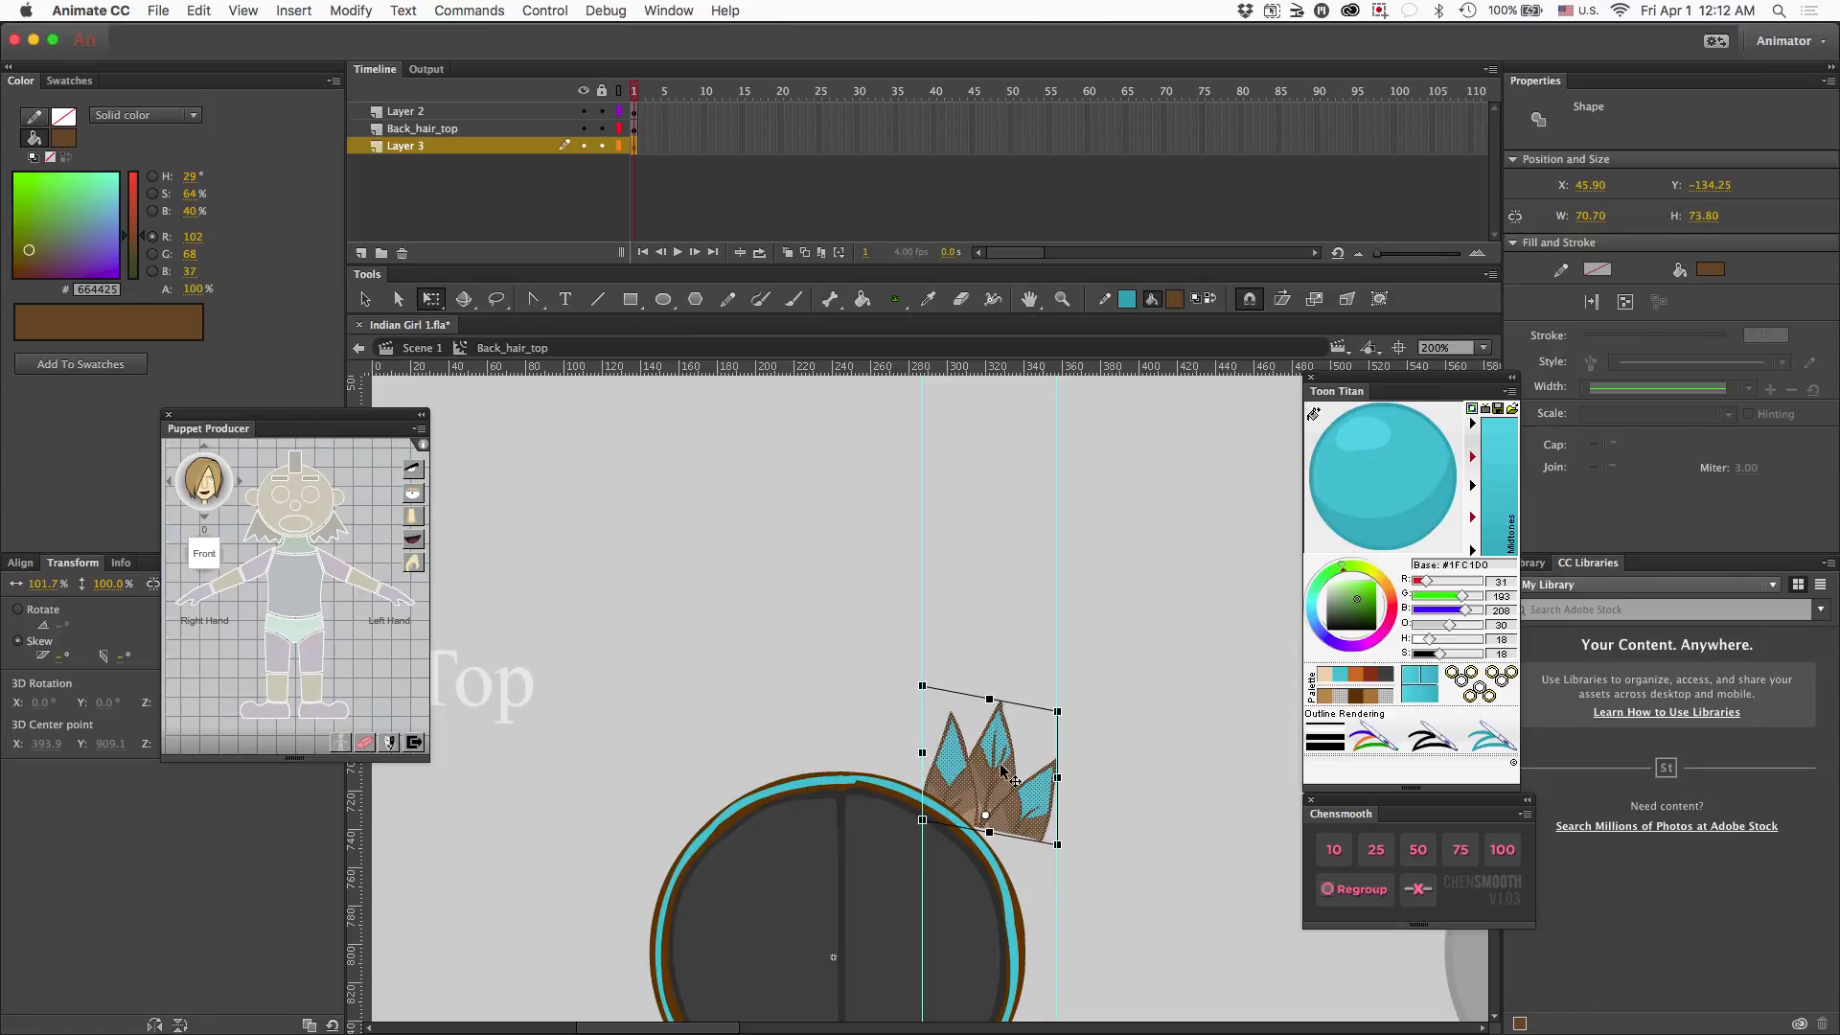
pyautogui.click(1090, 780)
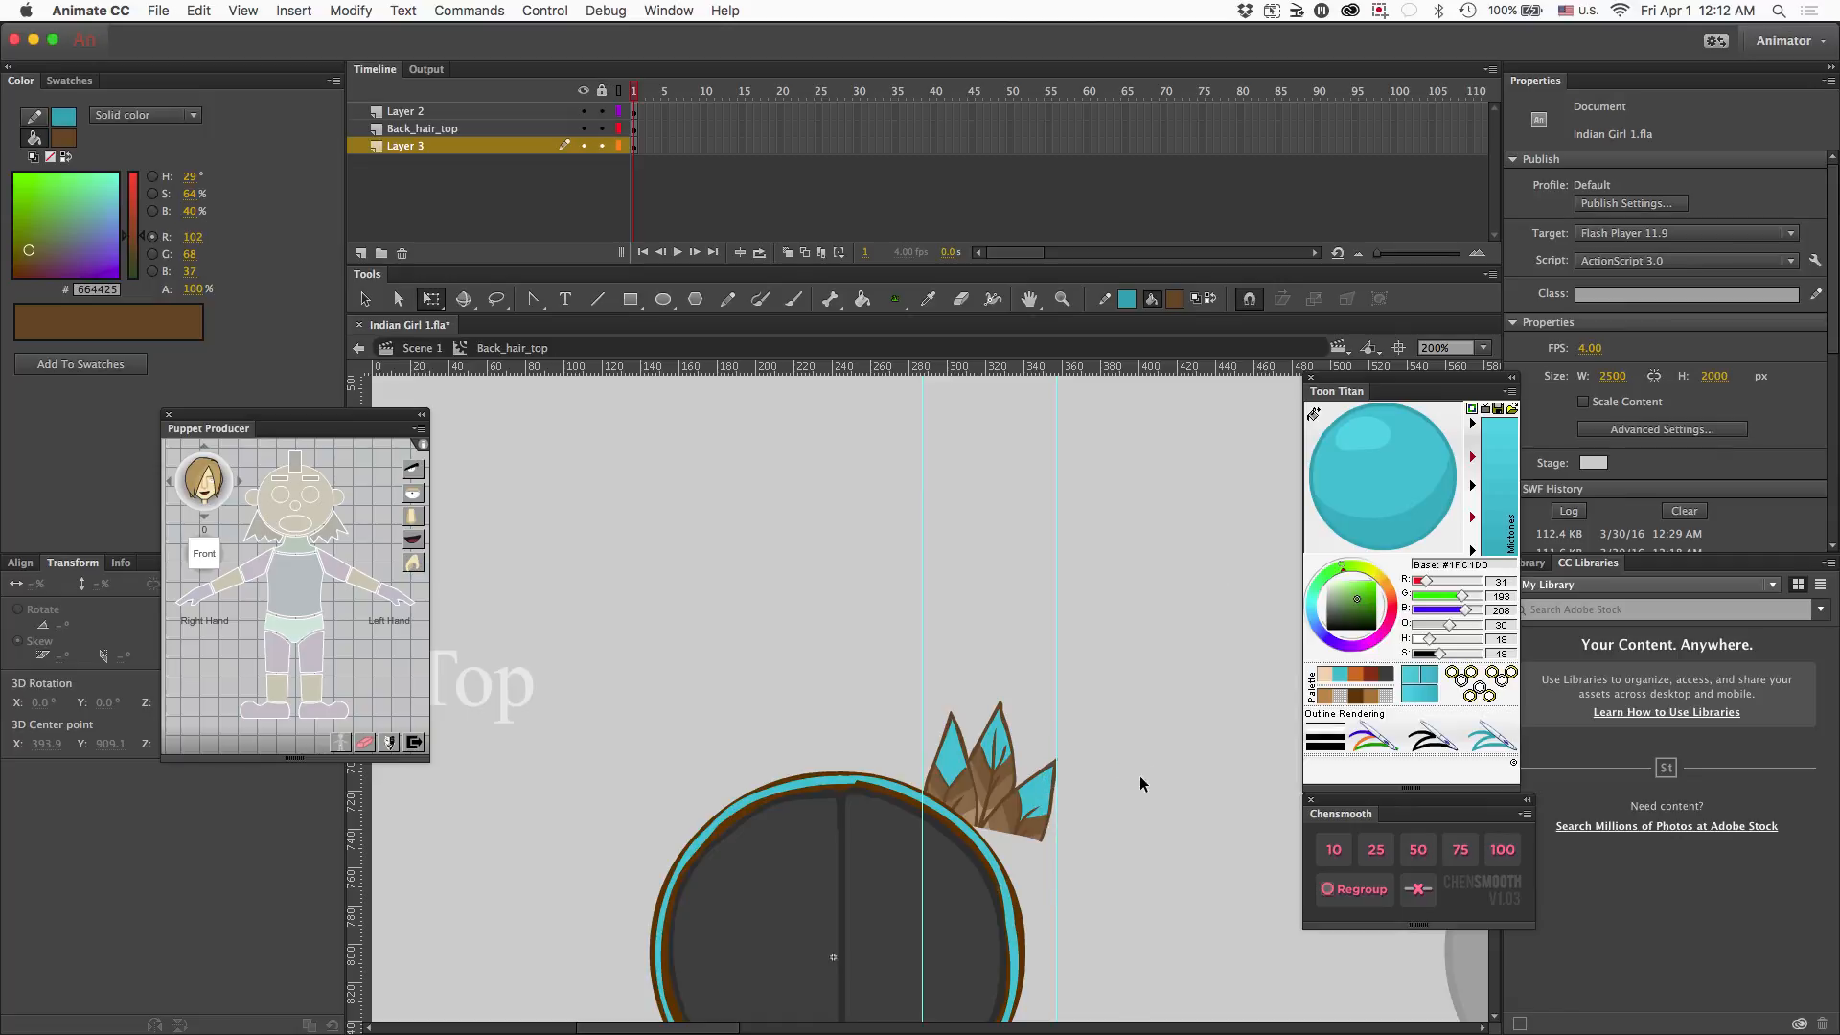
# - Open the Back_hair_180 symbol, select its complete feathers with the Lasso and copy them
pyautogui.scroll(5, 1131, 716)
pyautogui.hscroll(10, 1130, 717)
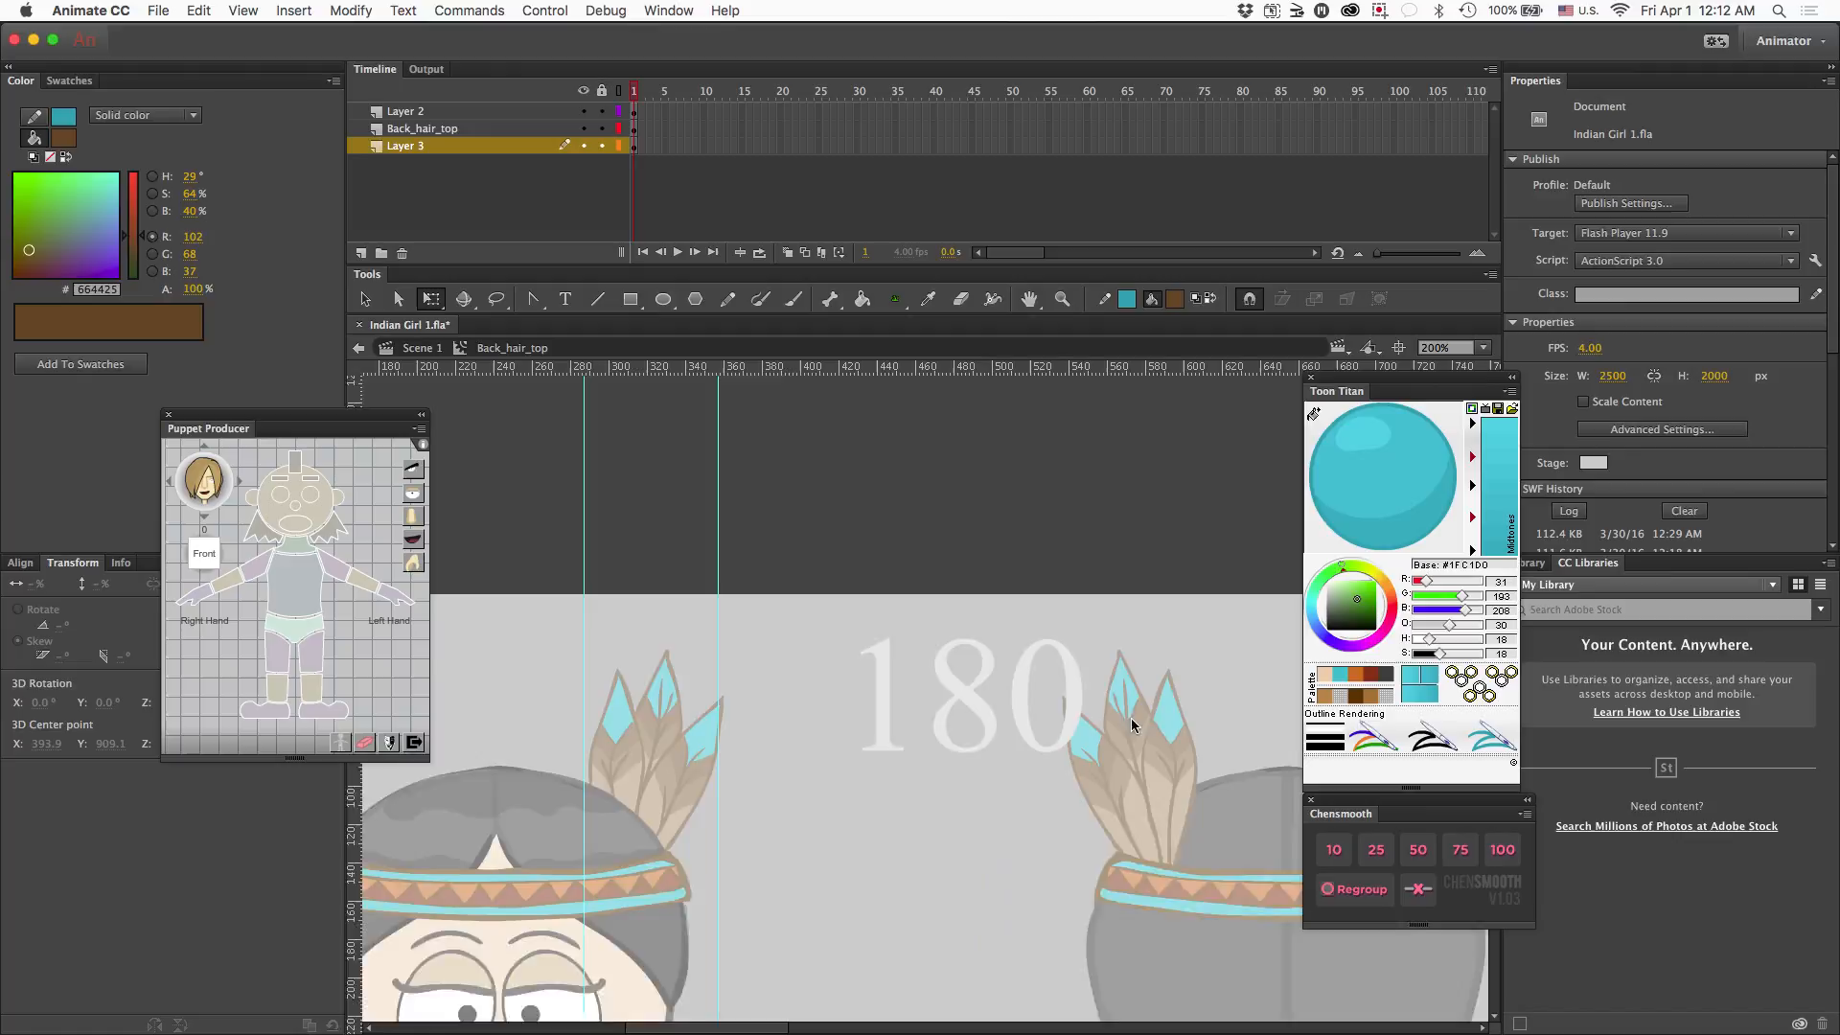
pyautogui.scroll(10, 1131, 717)
pyautogui.scroll(-6, 1148, 728)
pyautogui.hscroll(3, 1099, 708)
pyautogui.scroll(-2, 1096, 703)
pyautogui.scroll(6, 1096, 703)
pyautogui.hscroll(-12, 1096, 703)
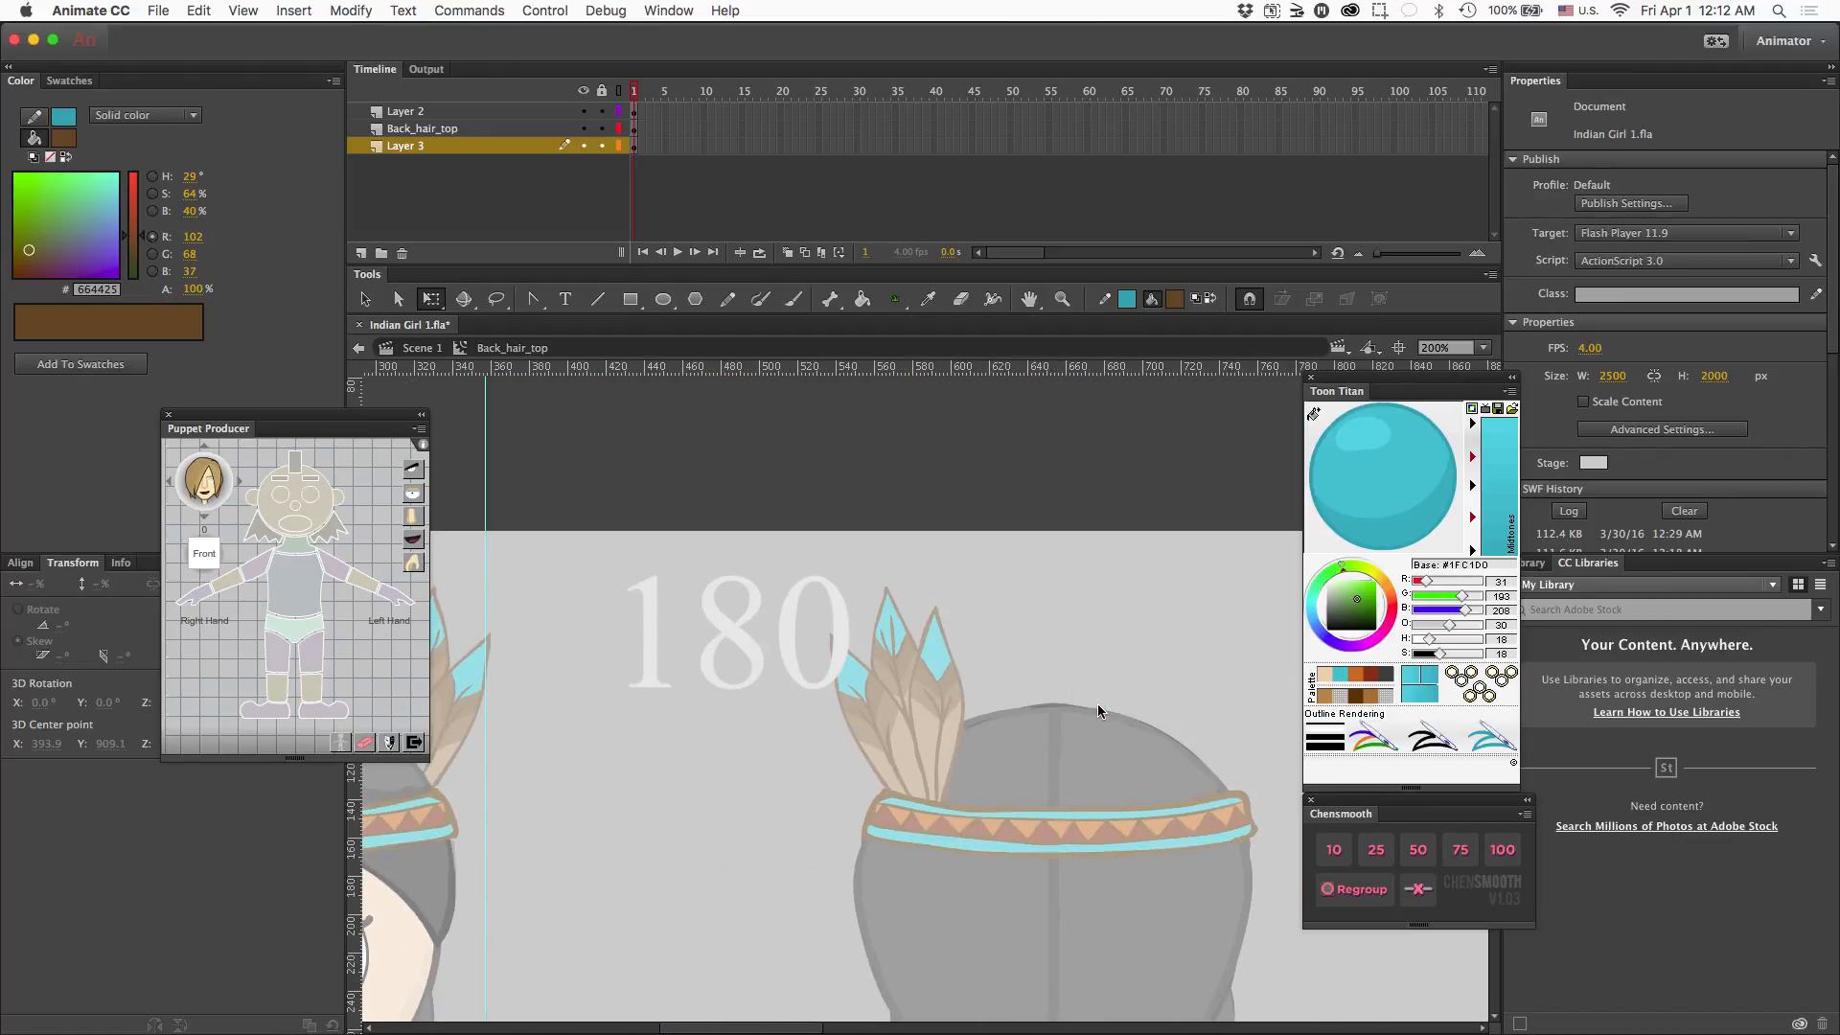
pyautogui.doubleClick(906, 680)
pyautogui.press('v')
pyautogui.doubleClick(918, 665)
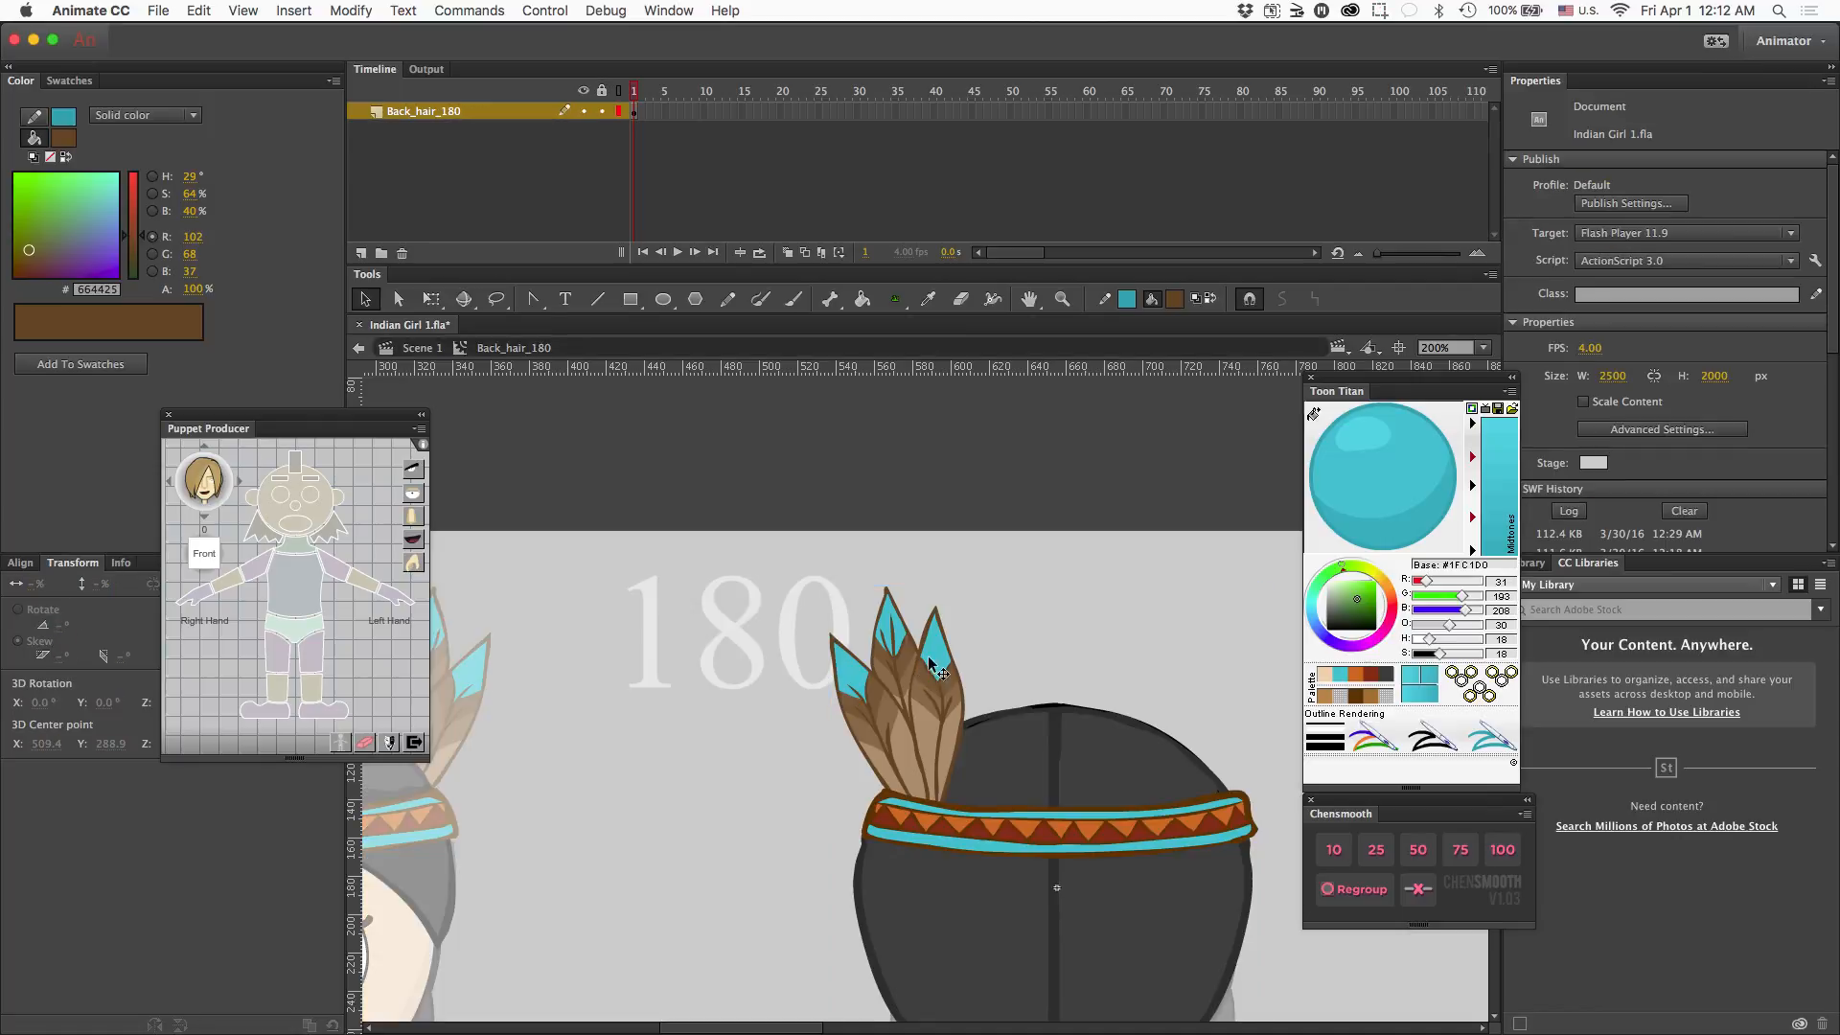
pyautogui.press('b')
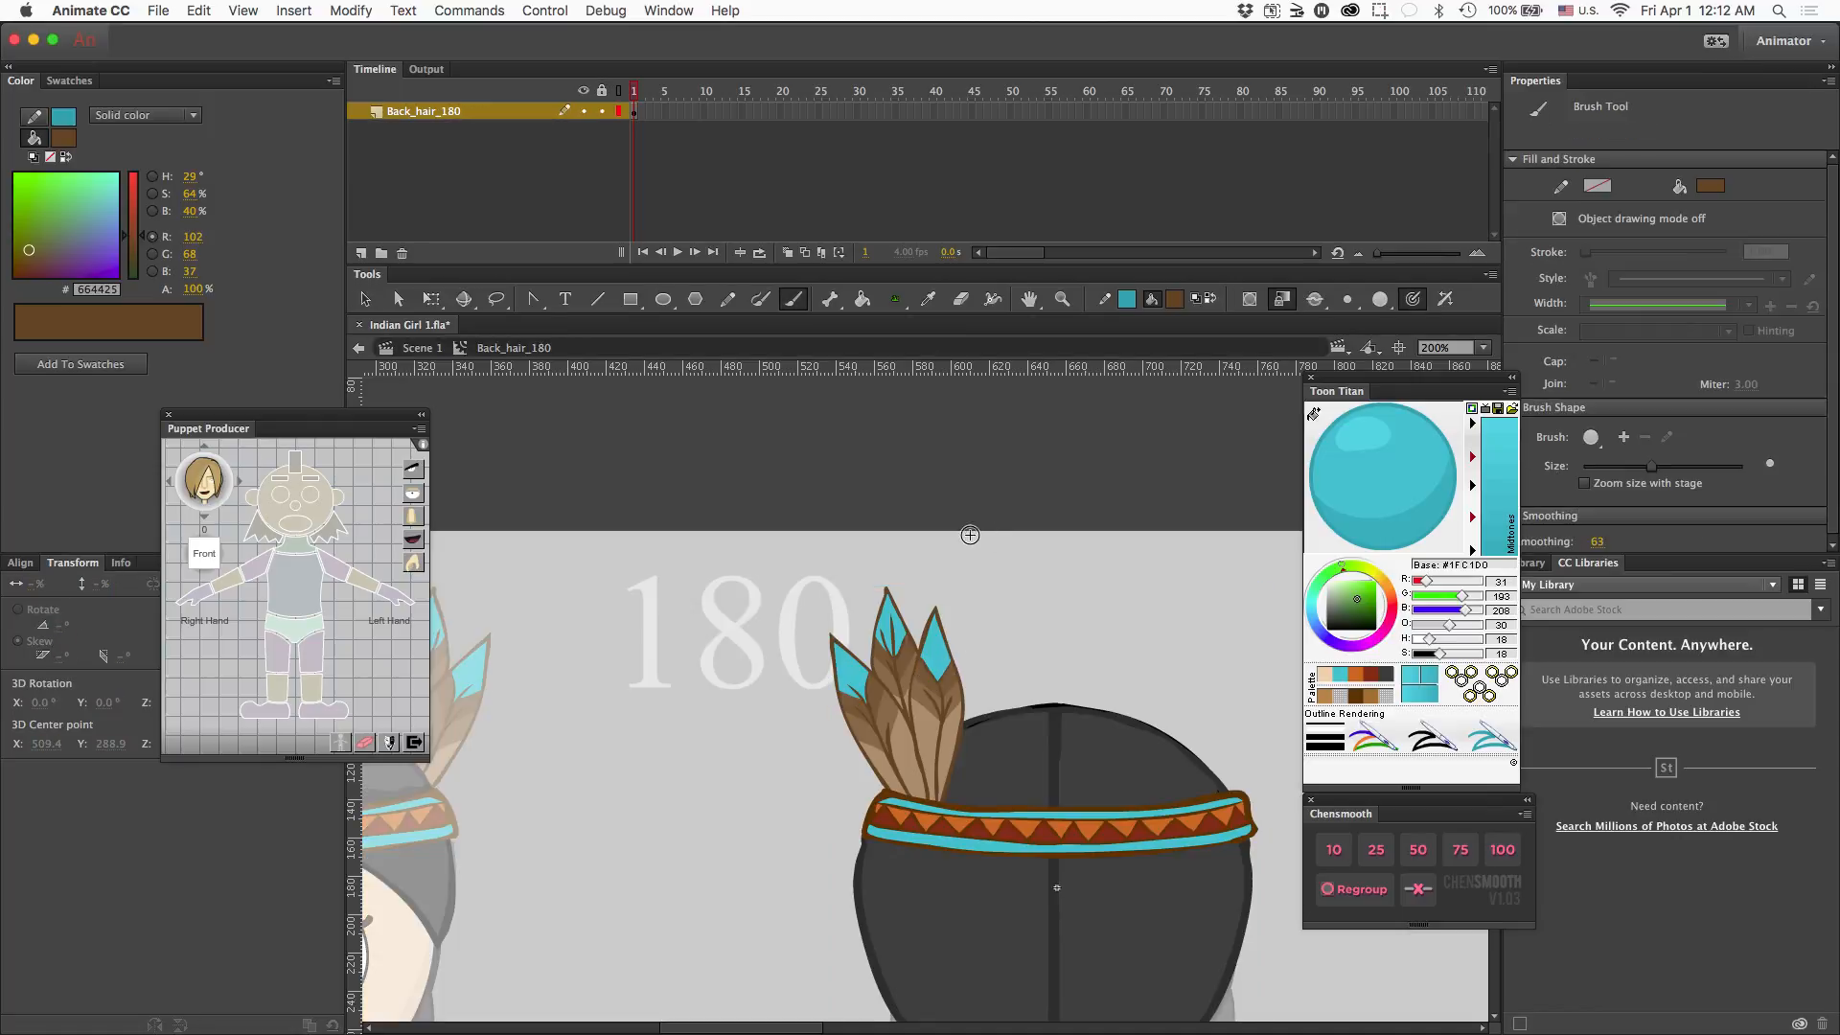
pyautogui.press('l')
pyautogui.moveTo(955, 591)
pyautogui.mouseDown()
pyautogui.moveTo(824, 587)
pyautogui.moveTo(799, 716)
pyautogui.moveTo(821, 768)
pyautogui.moveTo(942, 803)
pyautogui.moveTo(978, 674)
pyautogui.moveTo(957, 591)
pyautogui.mouseUp()
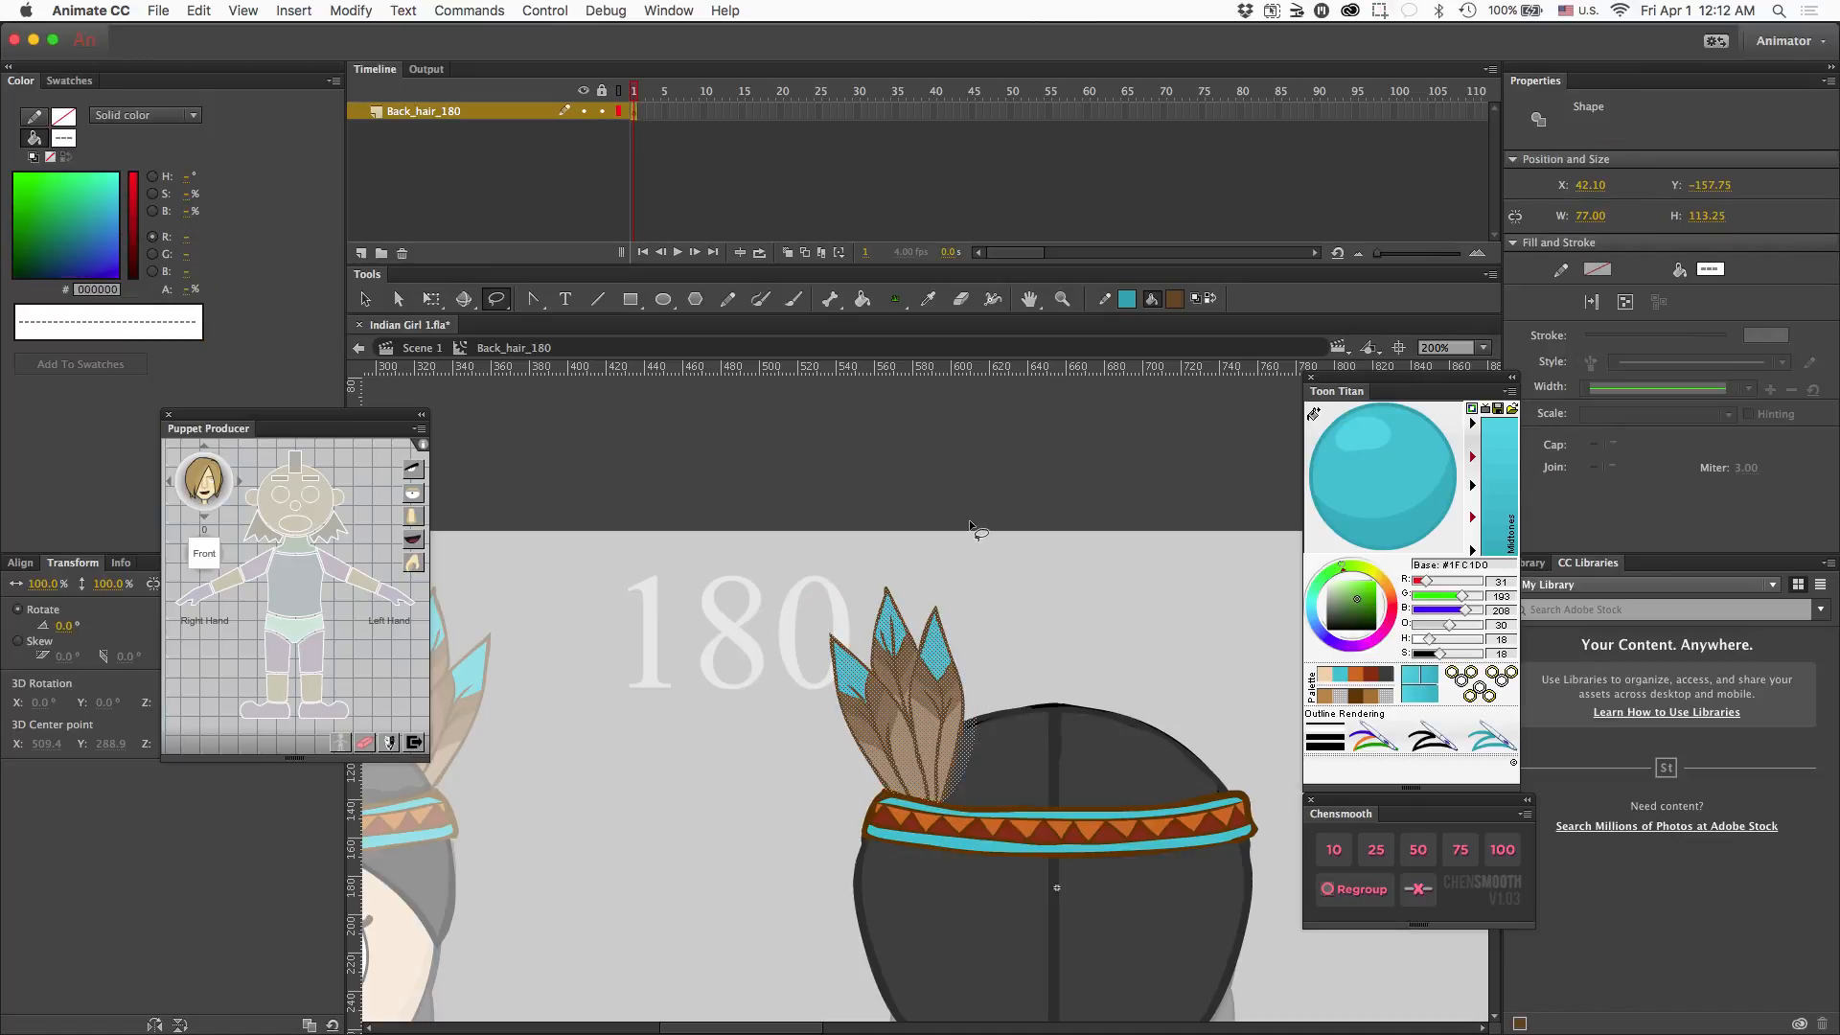
# - Return to the Back_hair_top symbol and delete all the skewed feather artwork on Layer 3
pyautogui.scroll(-20, 970, 523)
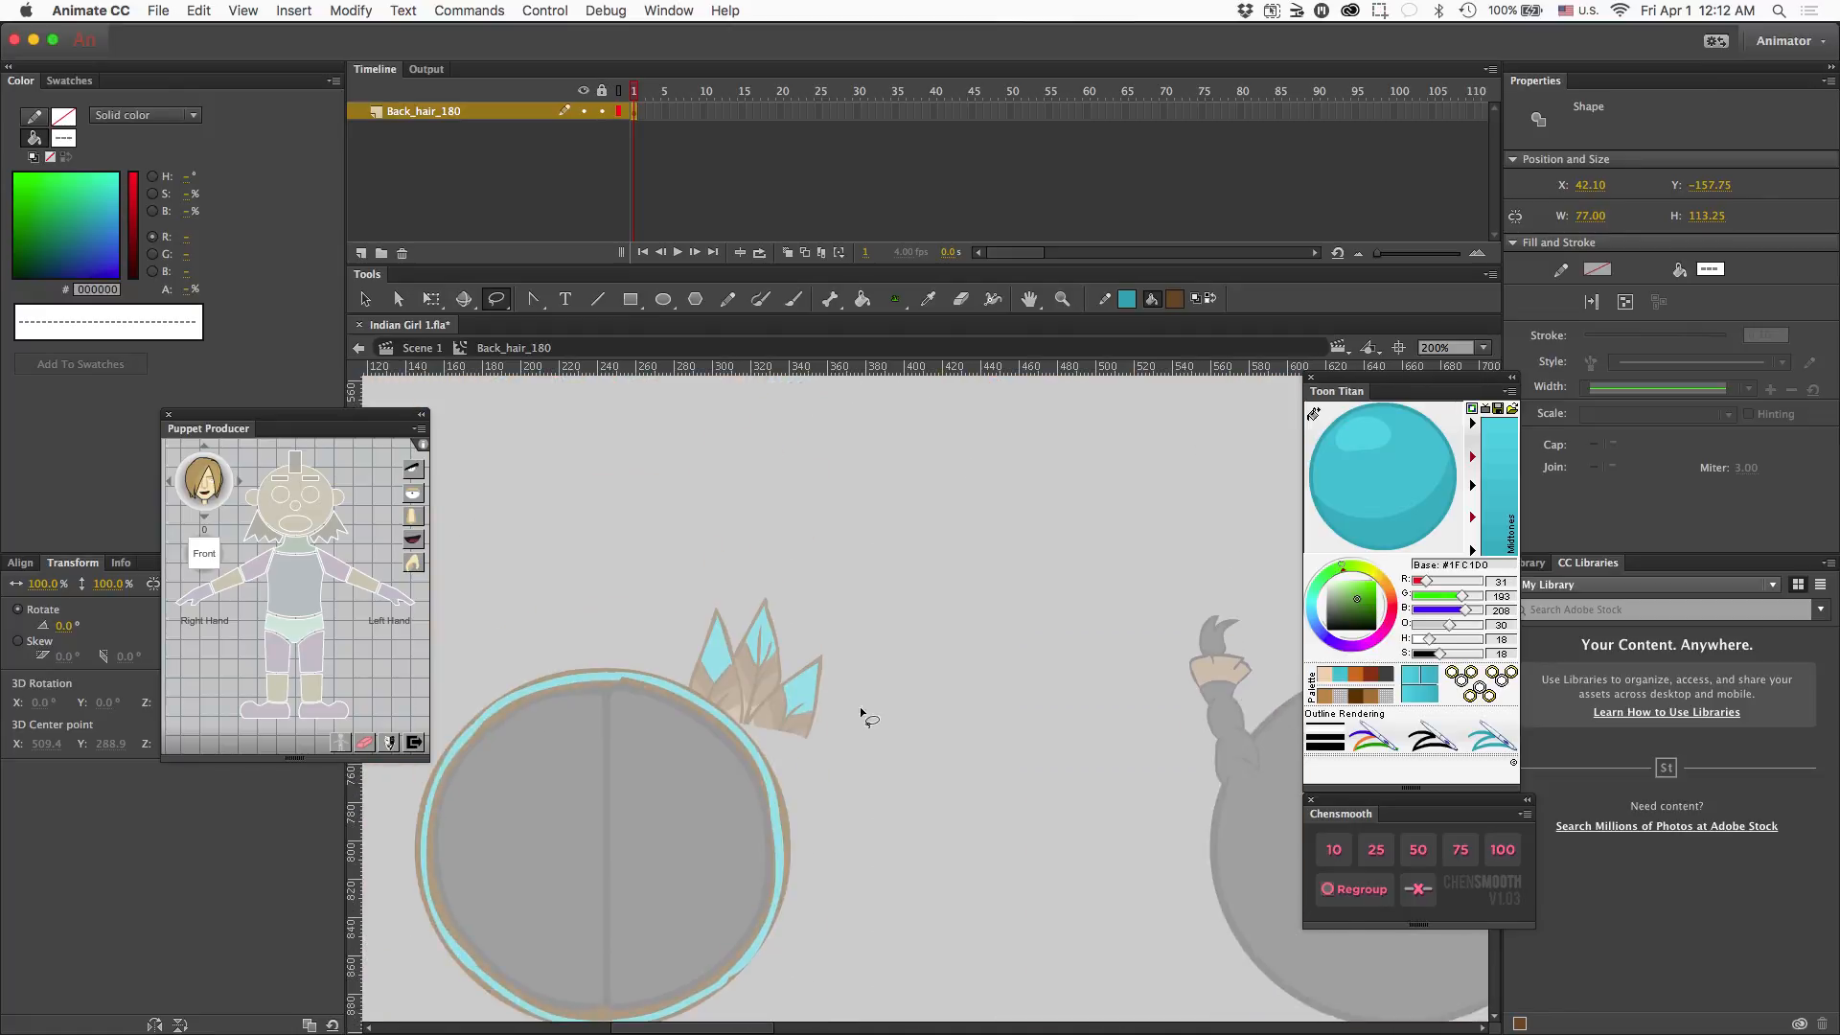
pyautogui.click(886, 680)
pyautogui.press('v')
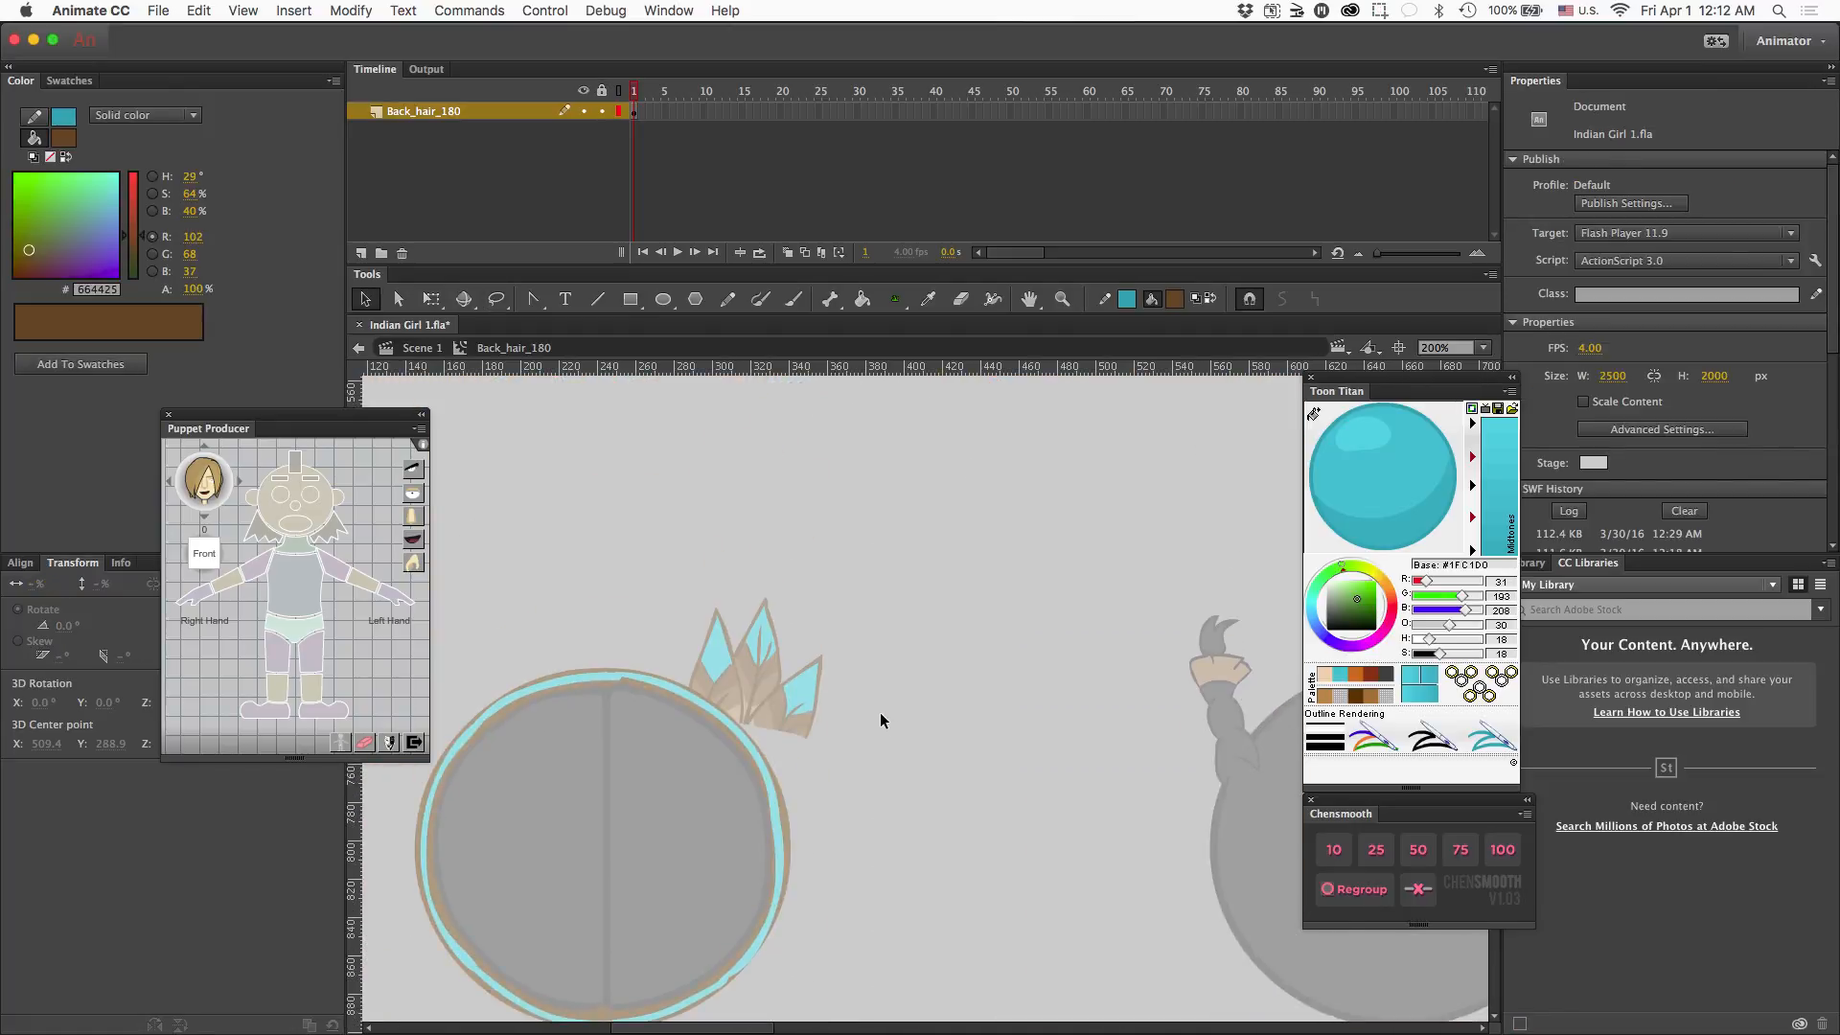
pyautogui.doubleClick(882, 713)
pyautogui.click(798, 704)
pyautogui.doubleClick(797, 705)
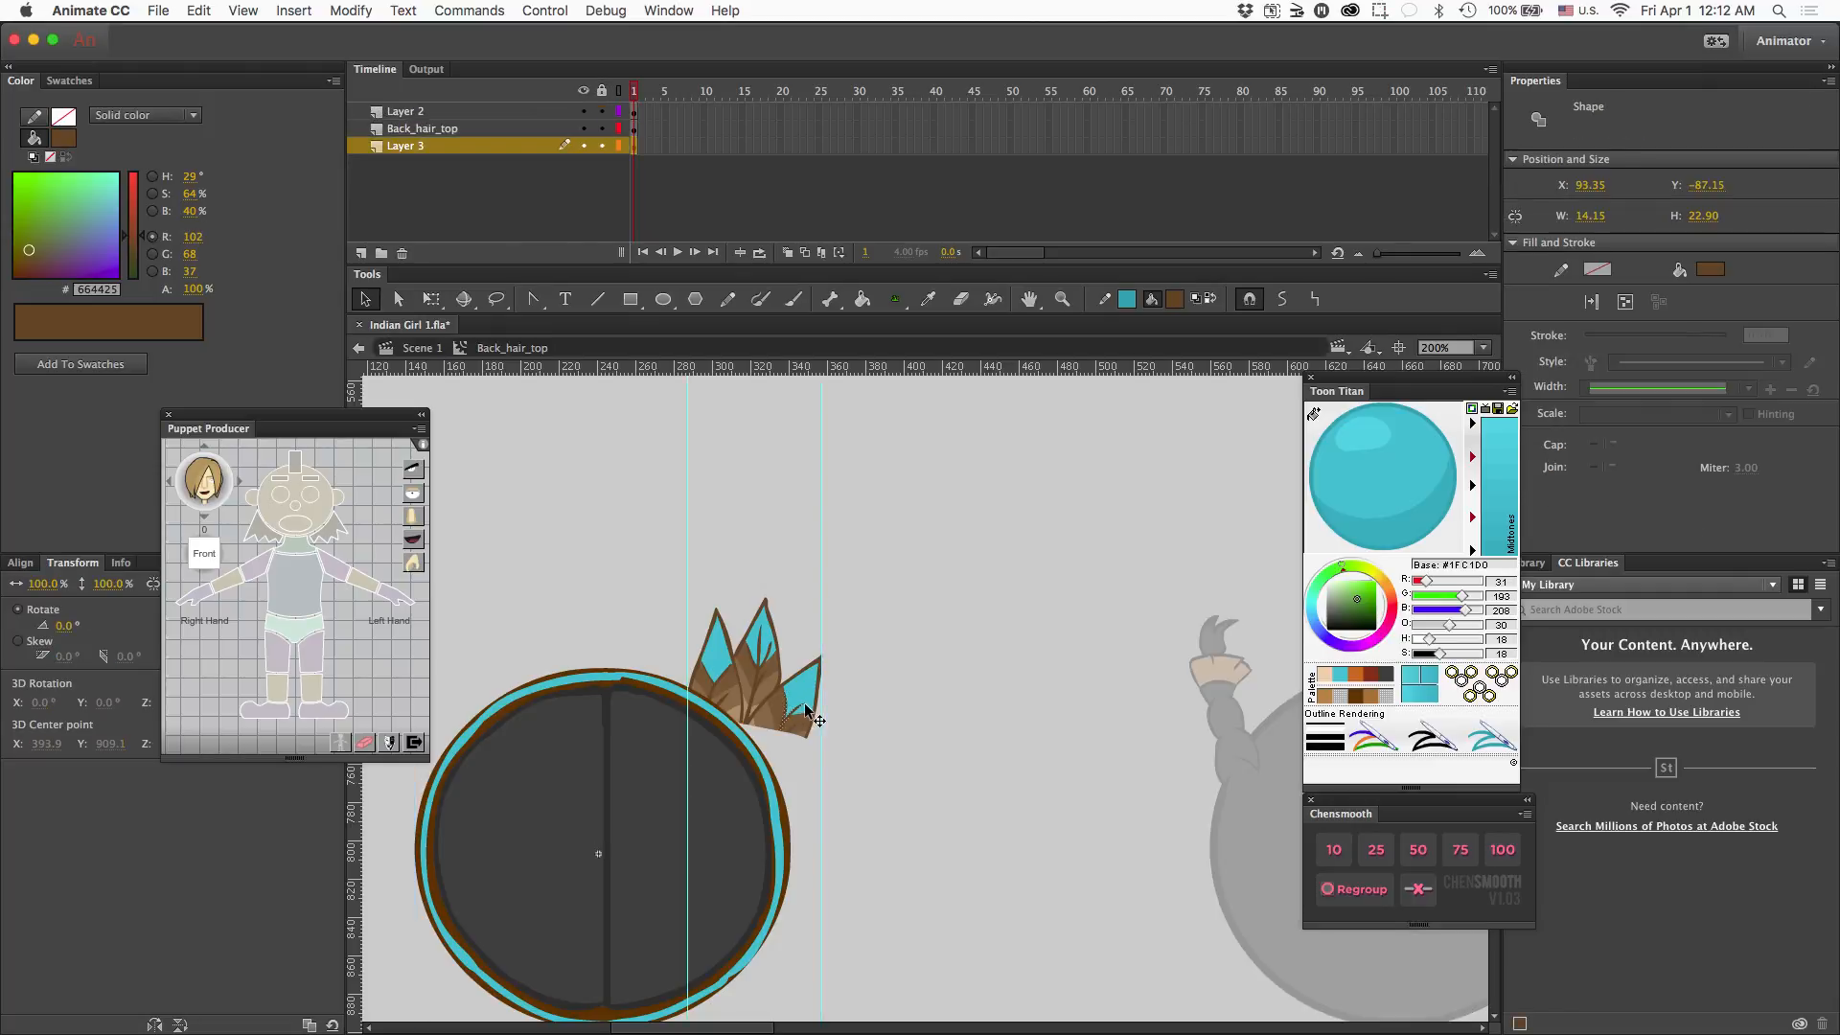
pyautogui.click(786, 690)
pyautogui.keyDown('shift'); pyautogui.click(783, 684); pyautogui.keyUp('shift')
pyautogui.click(898, 663)
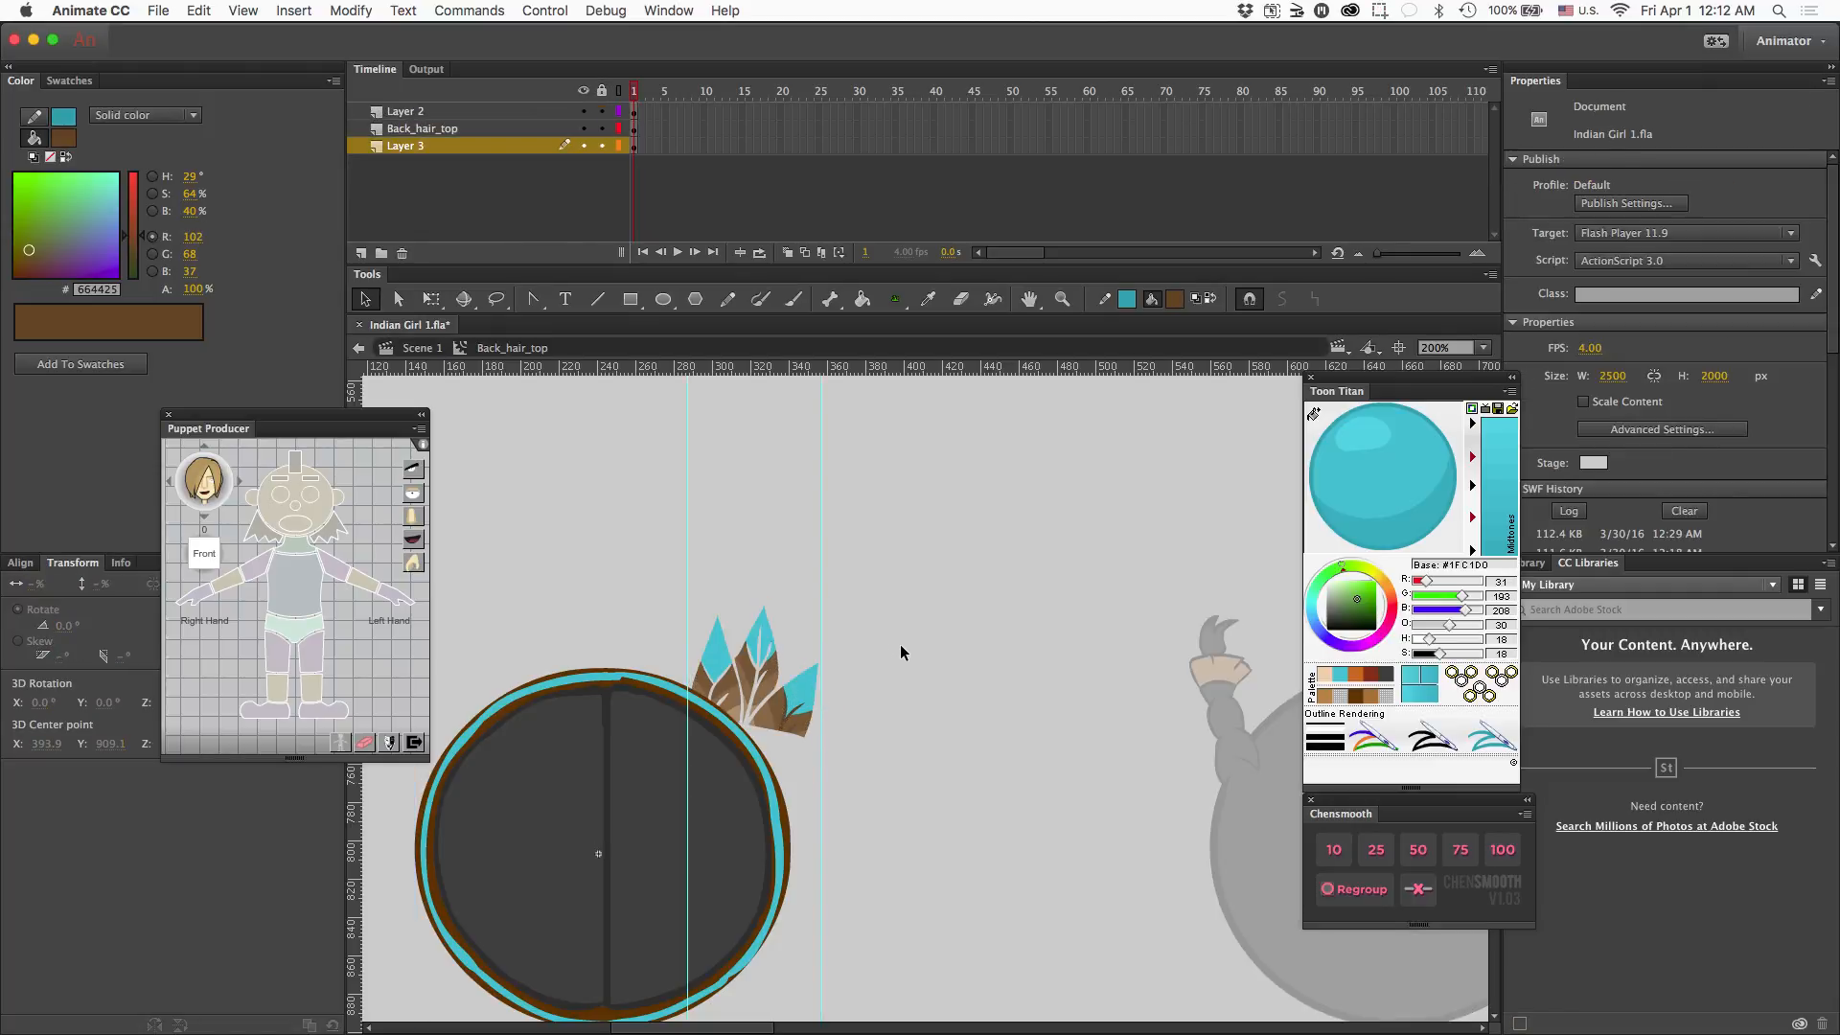
pyautogui.click(808, 688)
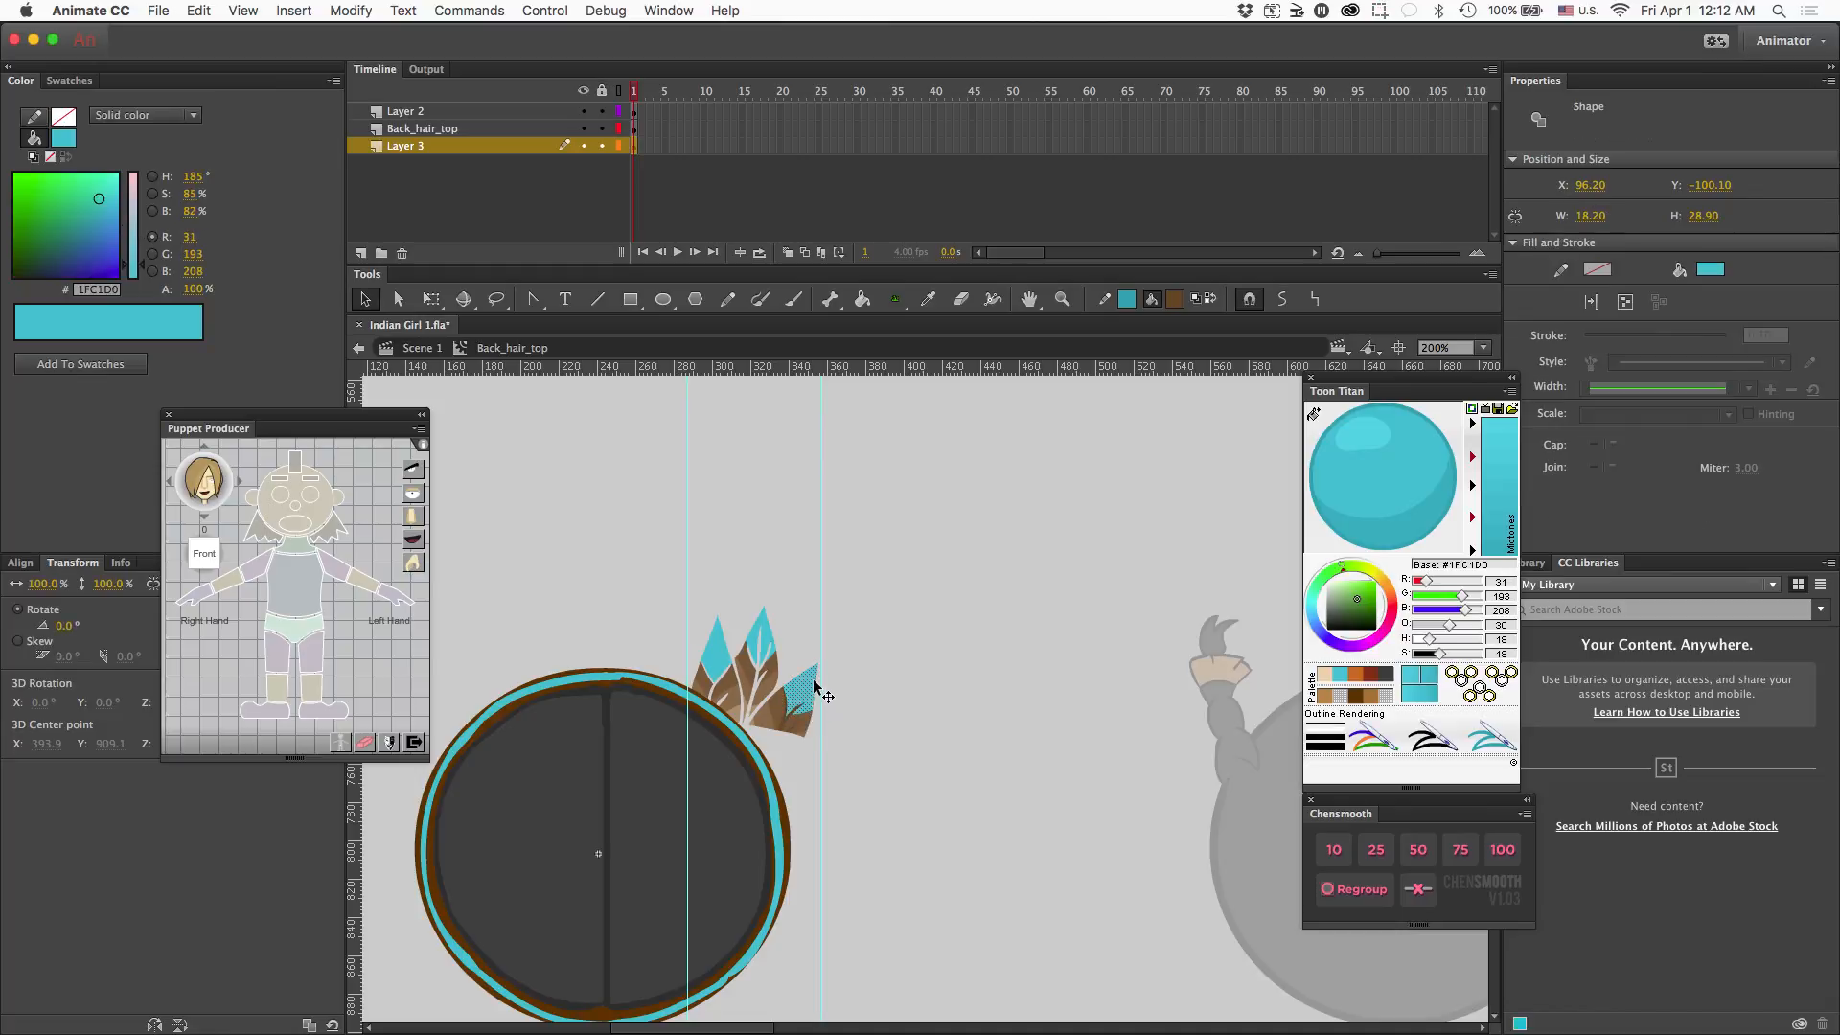
pyautogui.click(553, 237)
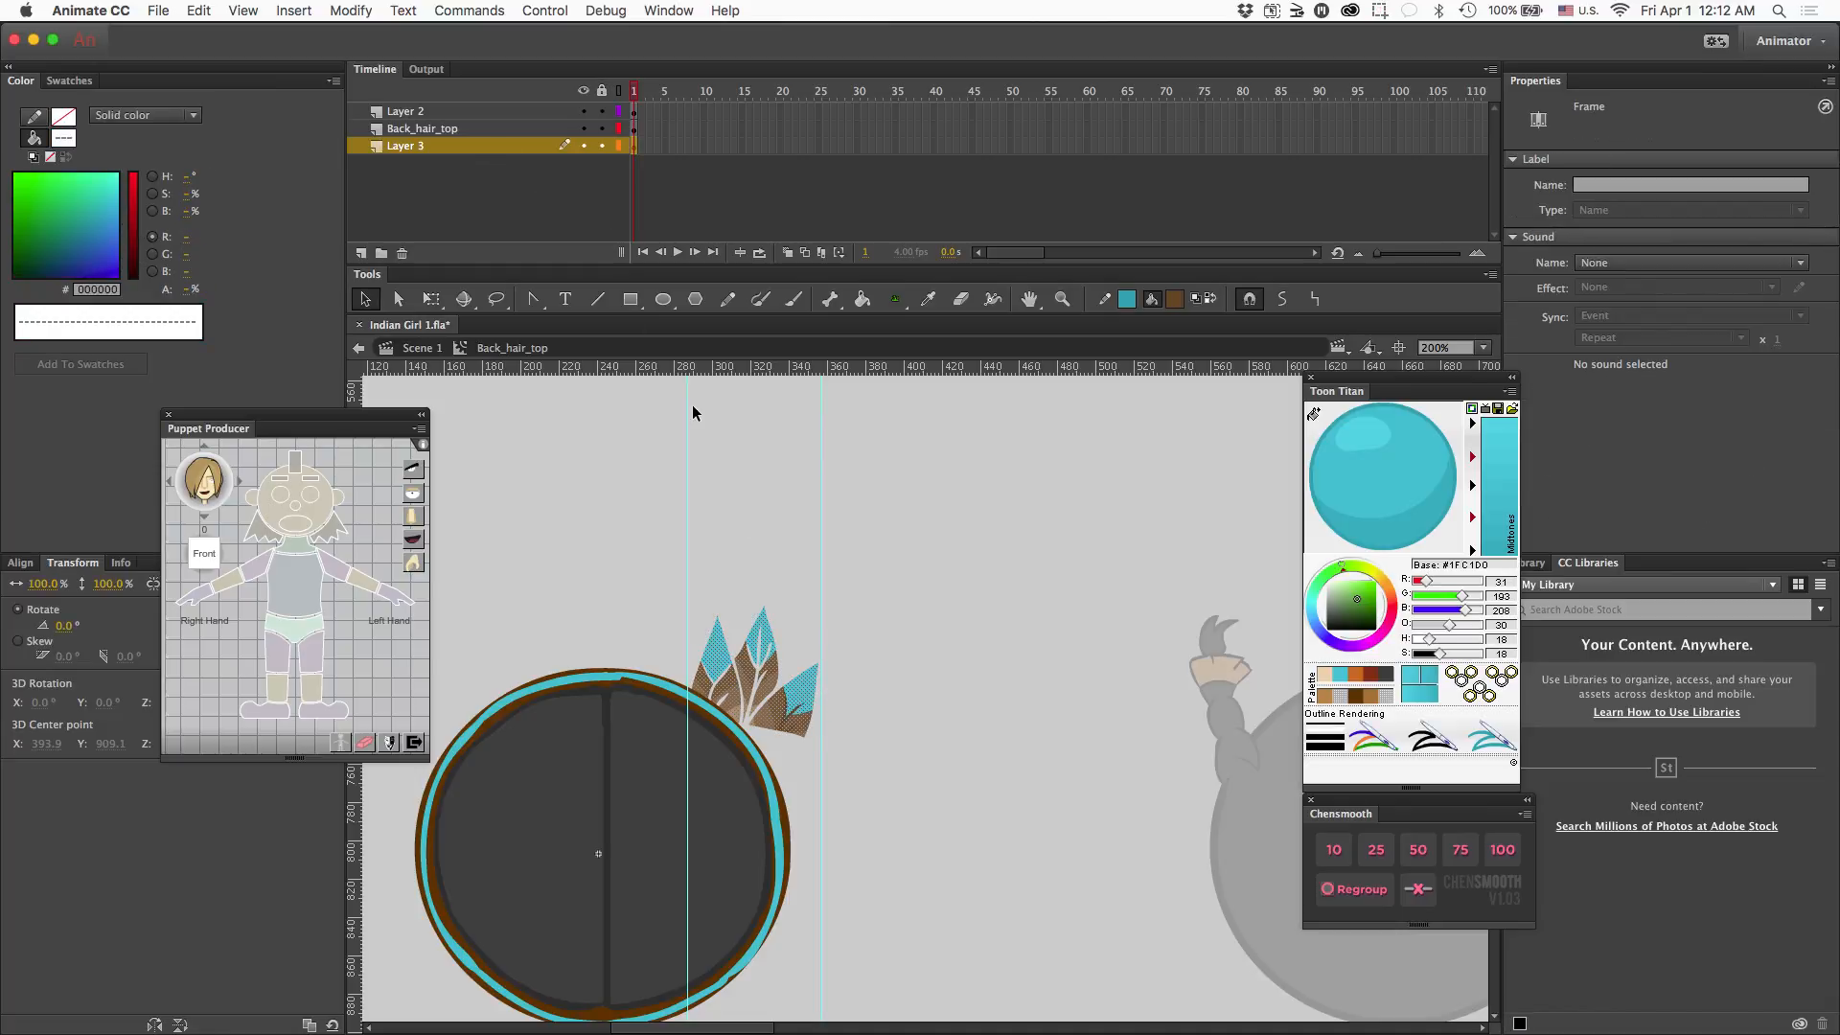
pyautogui.press('Delete')
# - Paste the copied feathers on Layer 3, erase the dark hair remnant beside them and trim their base straight across
pyautogui.press('super+v')
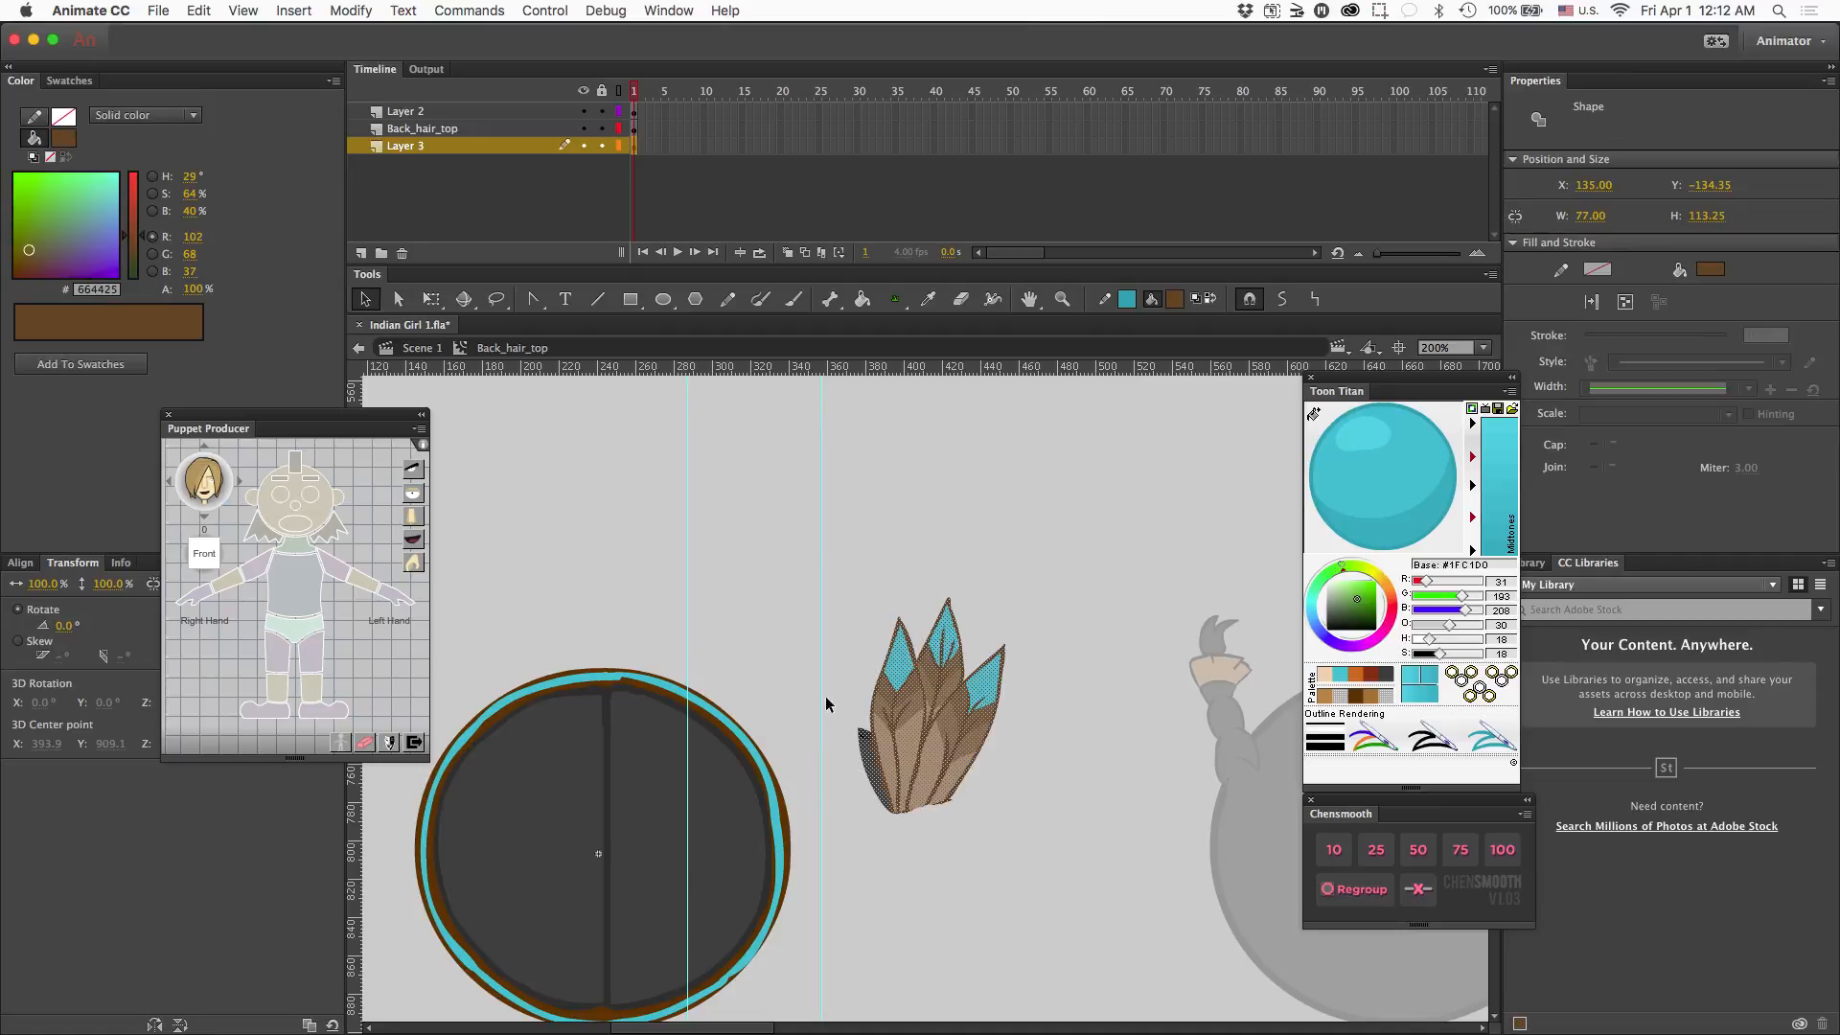
pyautogui.click(880, 847)
pyautogui.press('e')
pyautogui.moveTo(843, 724); pyautogui.dragTo(861, 779)
pyautogui.moveTo(855, 707); pyautogui.dragTo(886, 827)
pyautogui.moveTo(858, 716)
pyautogui.mouseDown()
pyautogui.moveTo(890, 824)
pyautogui.moveTo(870, 816)
pyautogui.moveTo(1030, 814)
pyautogui.mouseUp()
pyautogui.moveTo(865, 815); pyautogui.dragTo(997, 805)
pyautogui.moveTo(1001, 805); pyautogui.dragTo(850, 805)
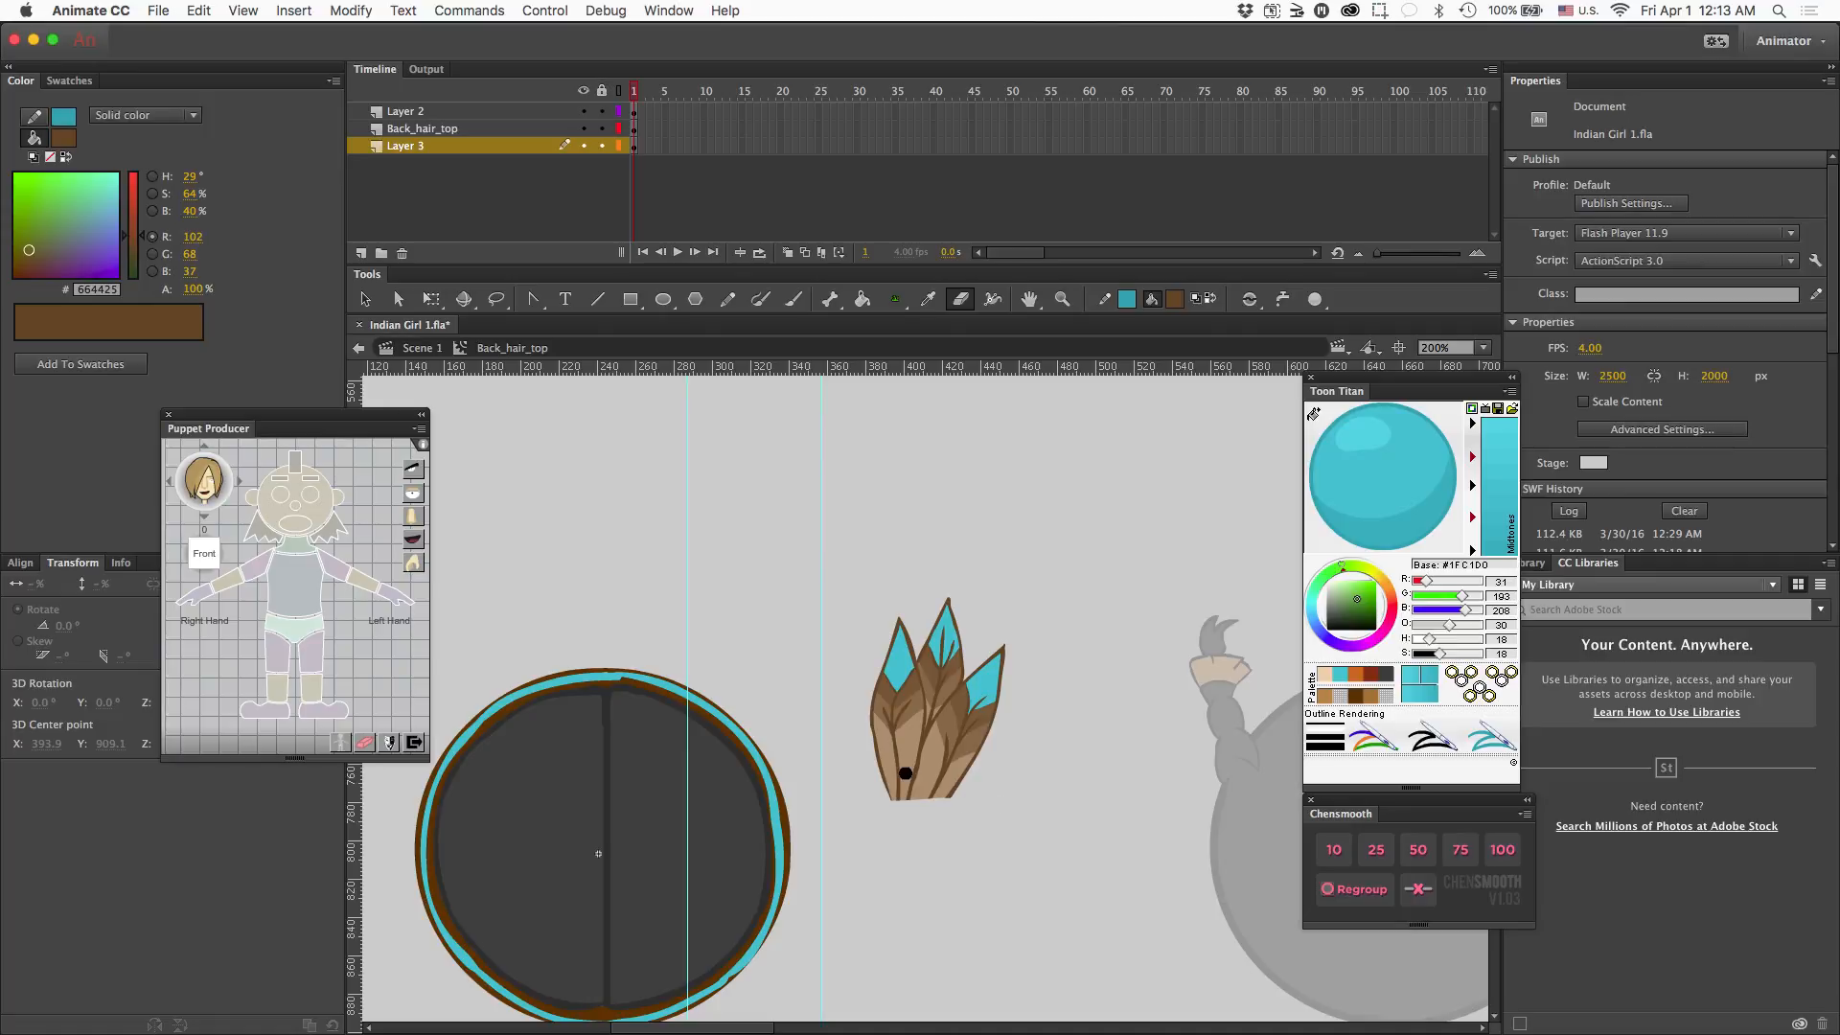
# - Select all the trimmed feathers and move them between the two vertical guides, with their base behind the hair circle
pyautogui.press('v')
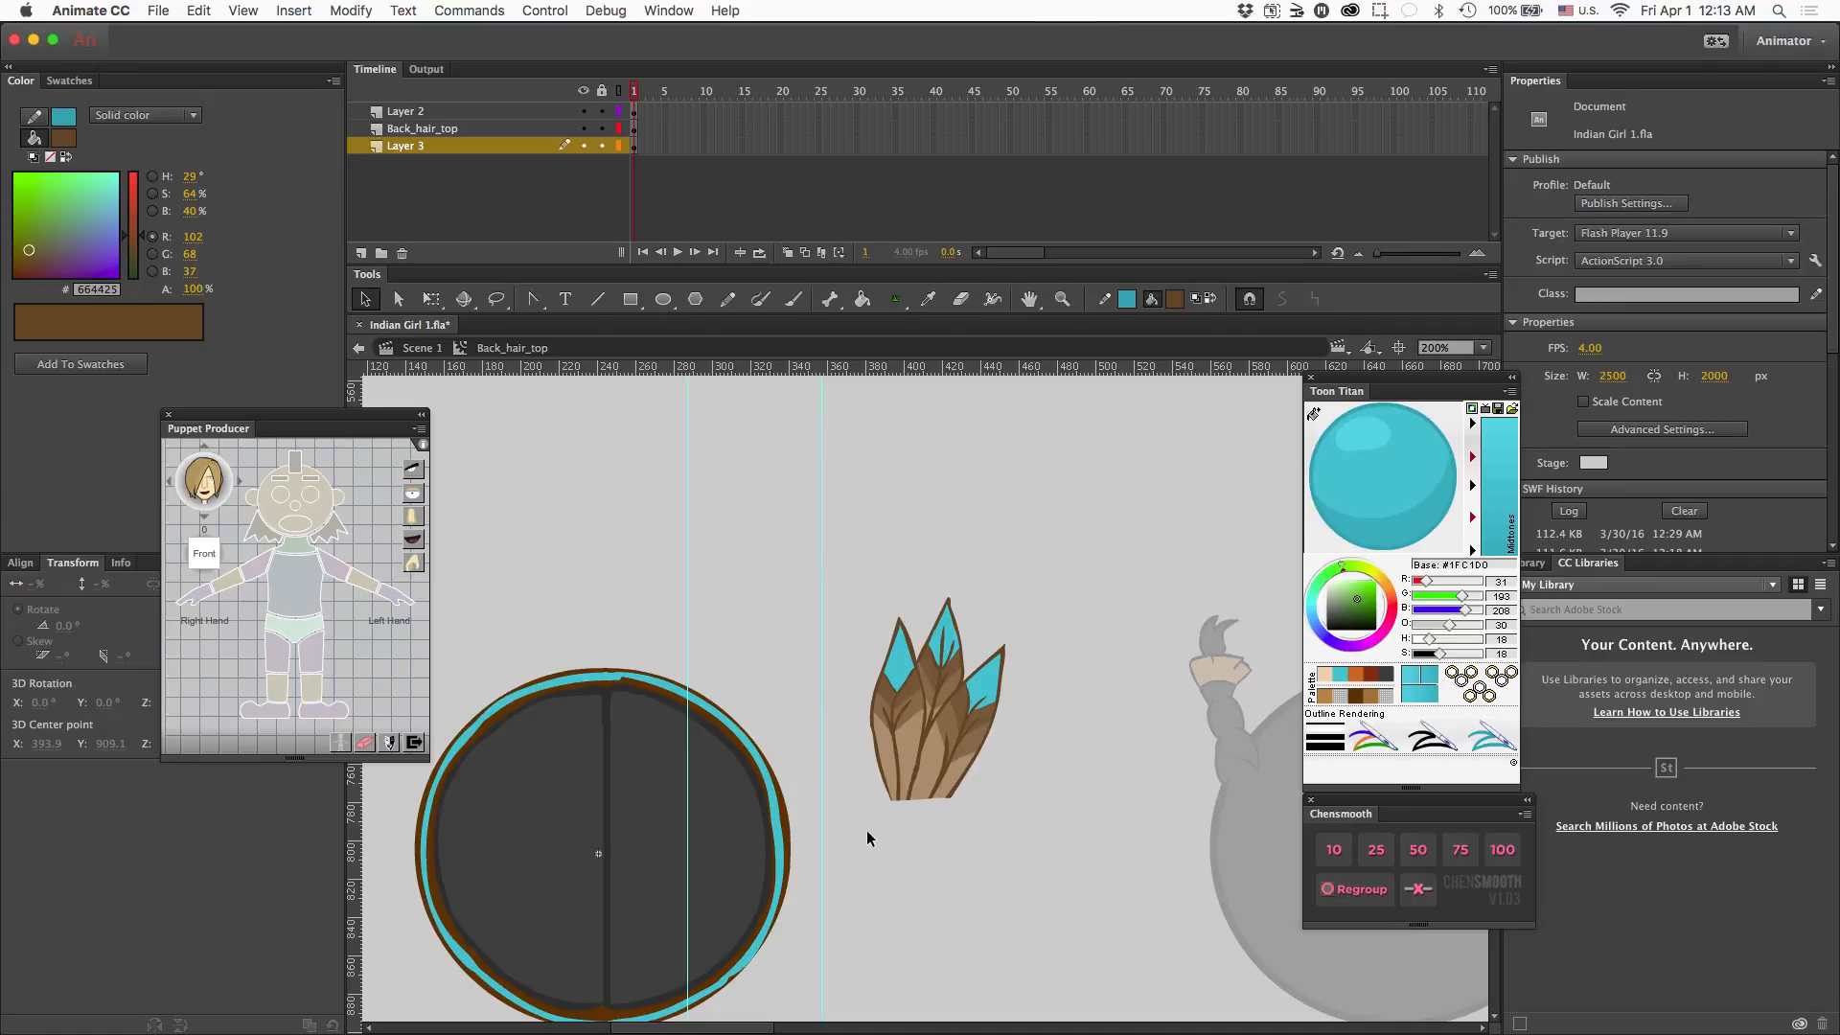
pyautogui.moveTo(1060, 870)
pyautogui.mouseDown()
pyautogui.moveTo(785, 489)
pyautogui.moveTo(815, 506)
pyautogui.mouseUp()
pyautogui.moveTo(946, 750); pyautogui.dragTo(755, 731)
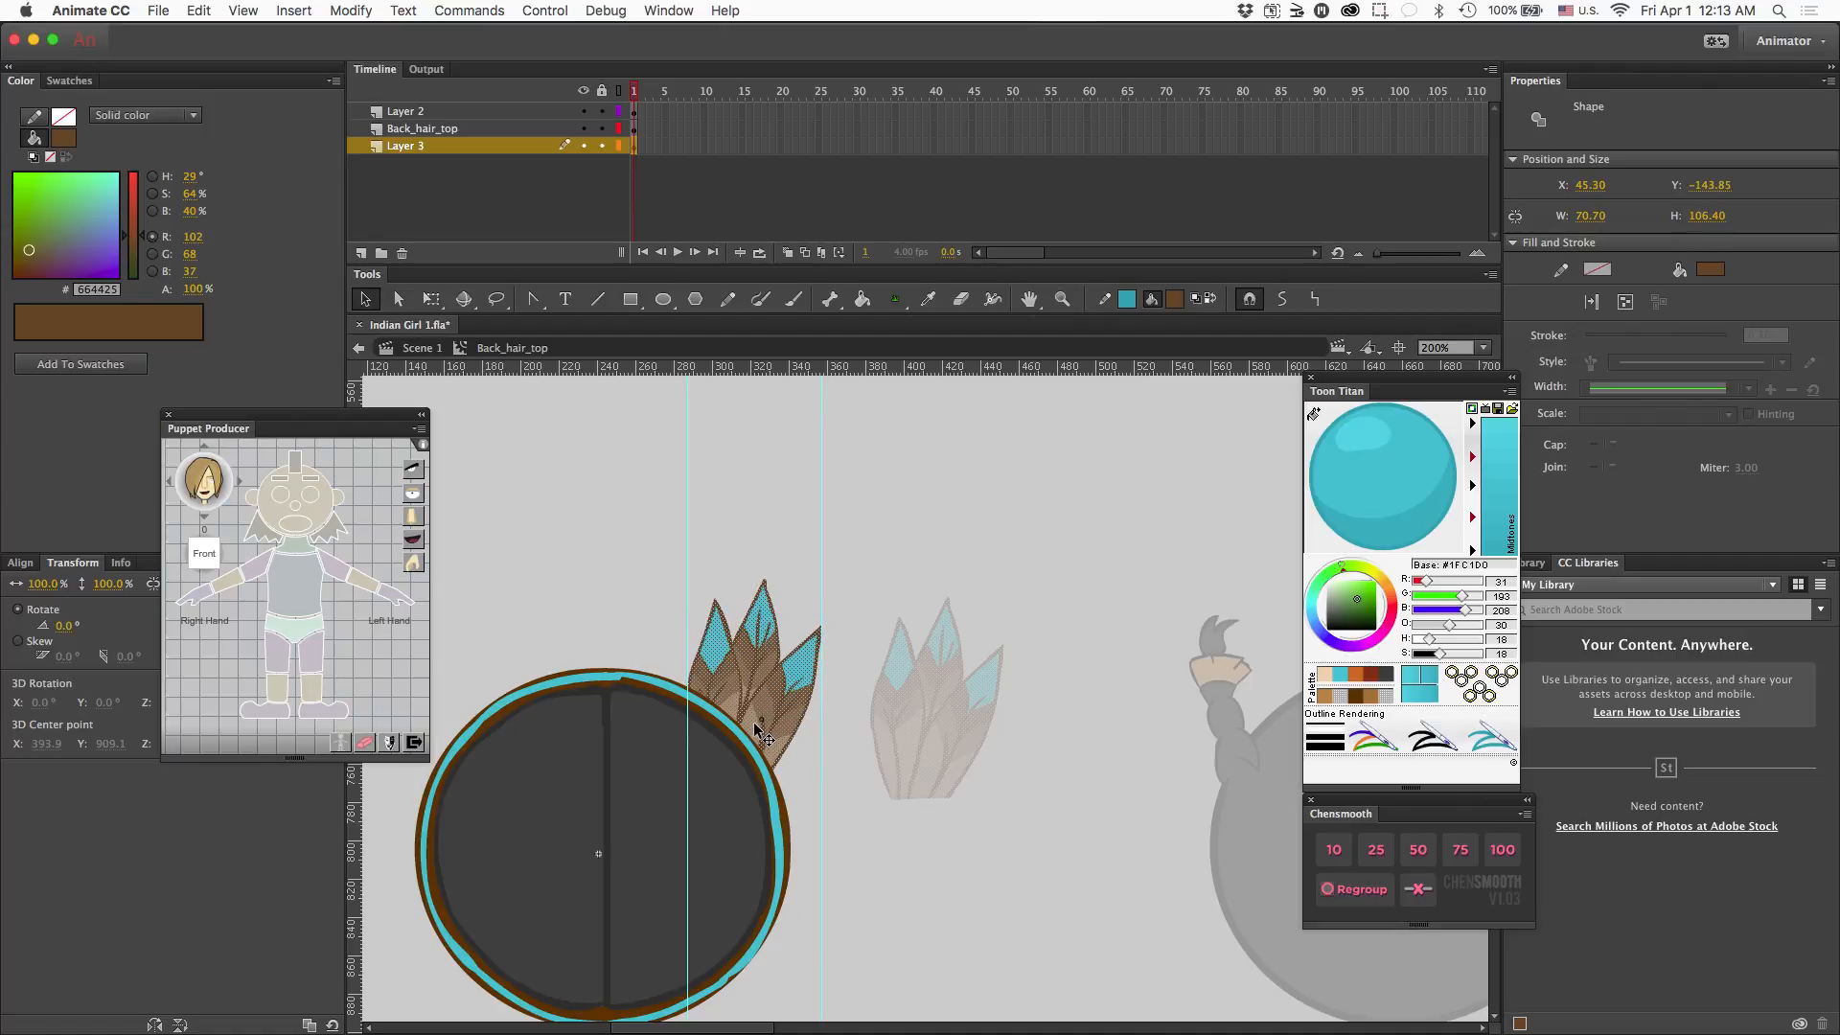
pyautogui.moveTo(755, 729); pyautogui.dragTo(755, 728)
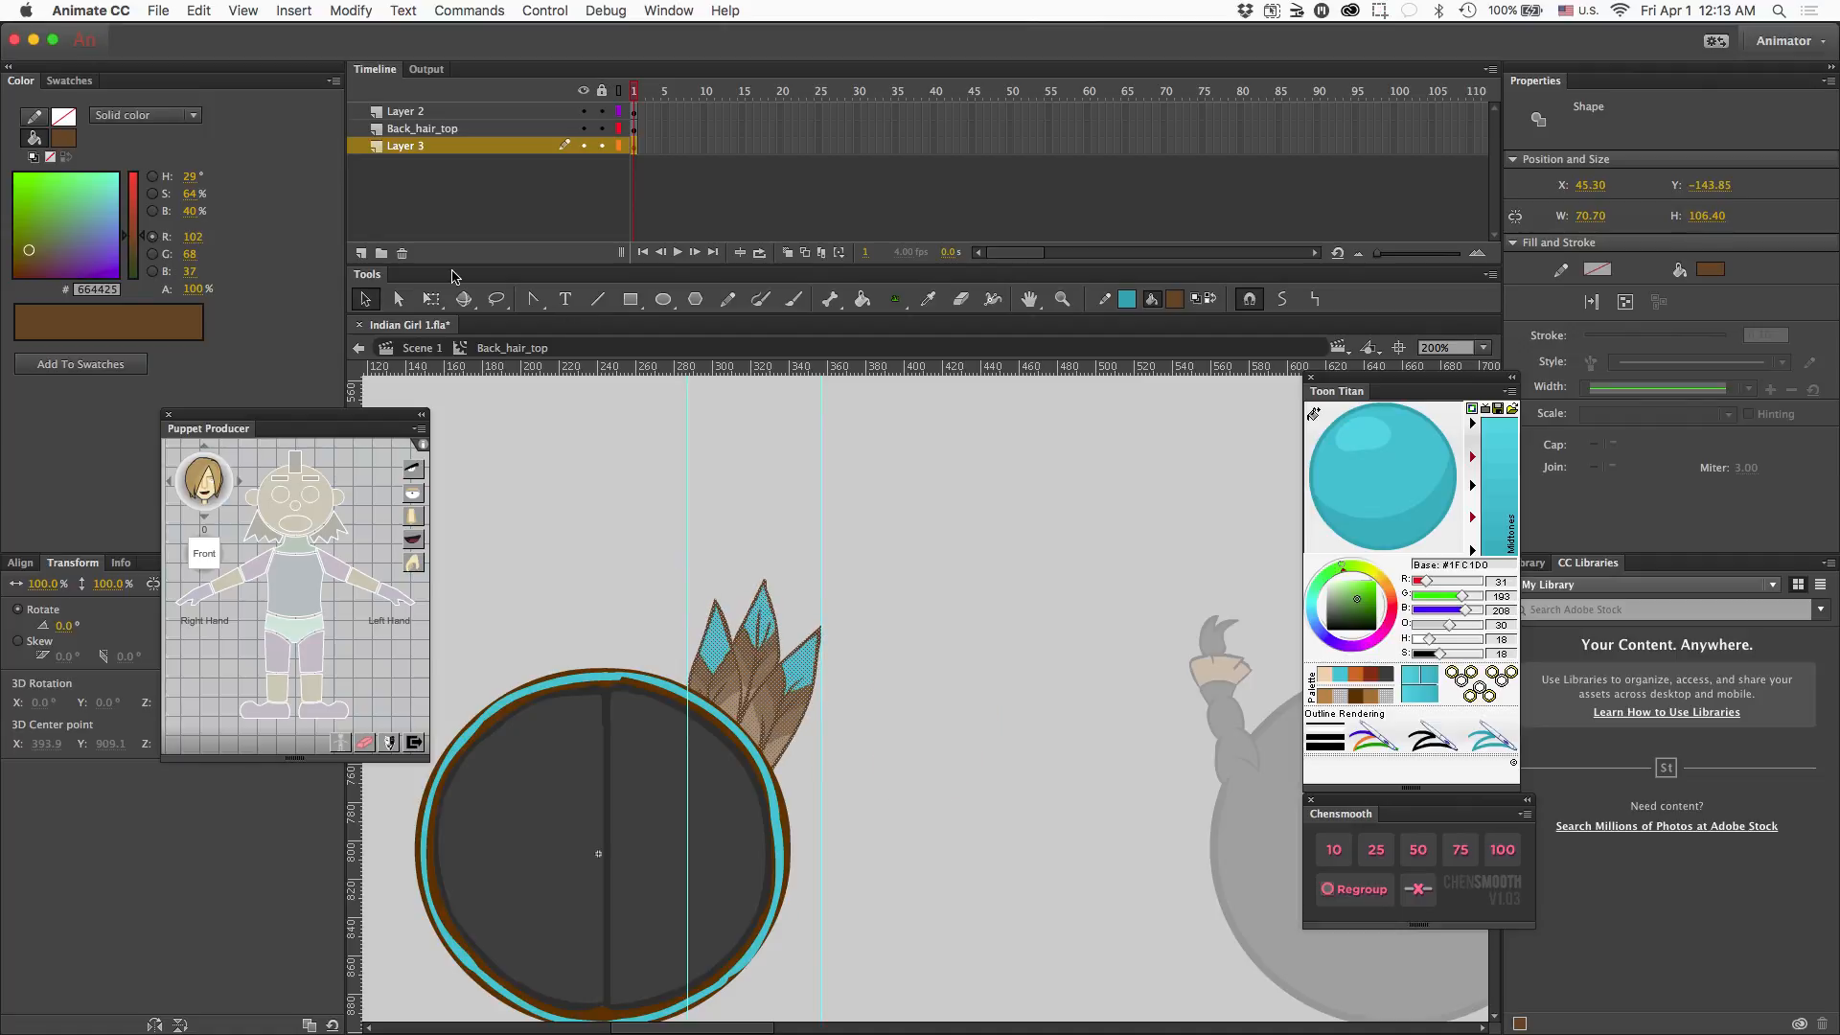
# - Squash the feathers vertically to 58.6% height and nudge them slightly down so their base stays tucked behind the hair circle
pyautogui.click(431, 299)
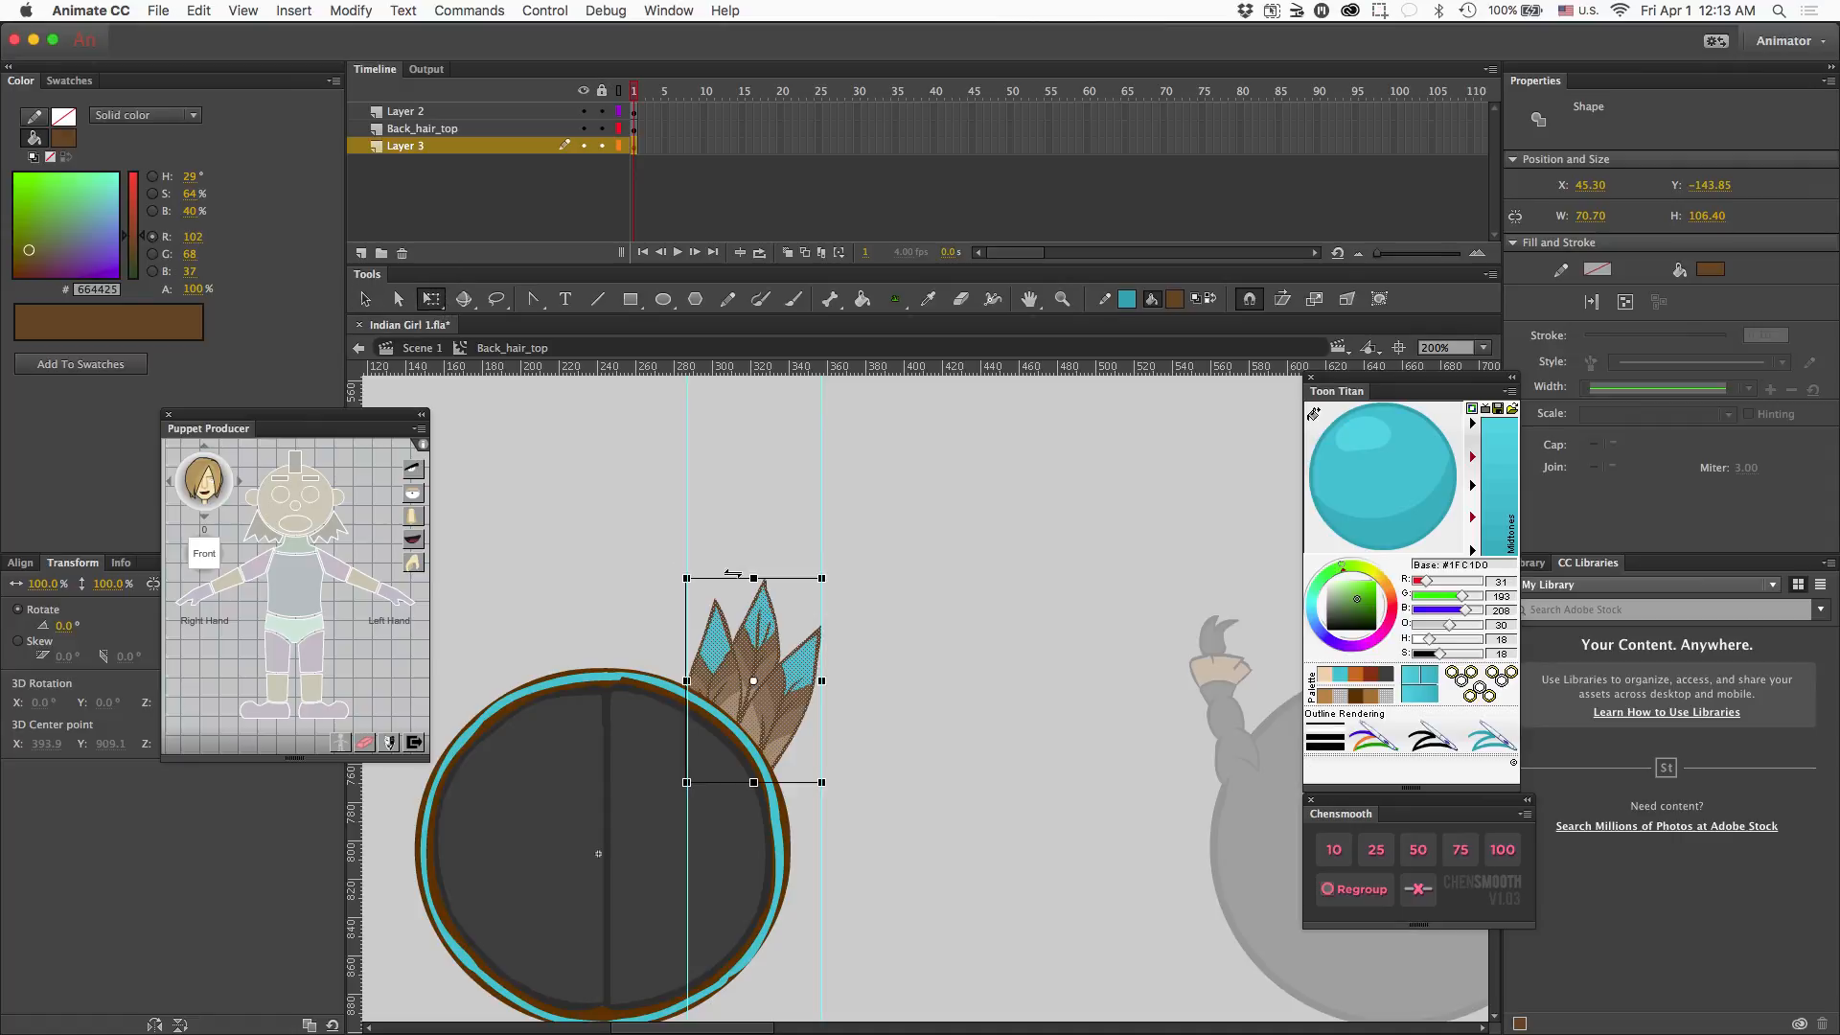
pyautogui.moveTo(753, 579); pyautogui.dragTo(755, 620)
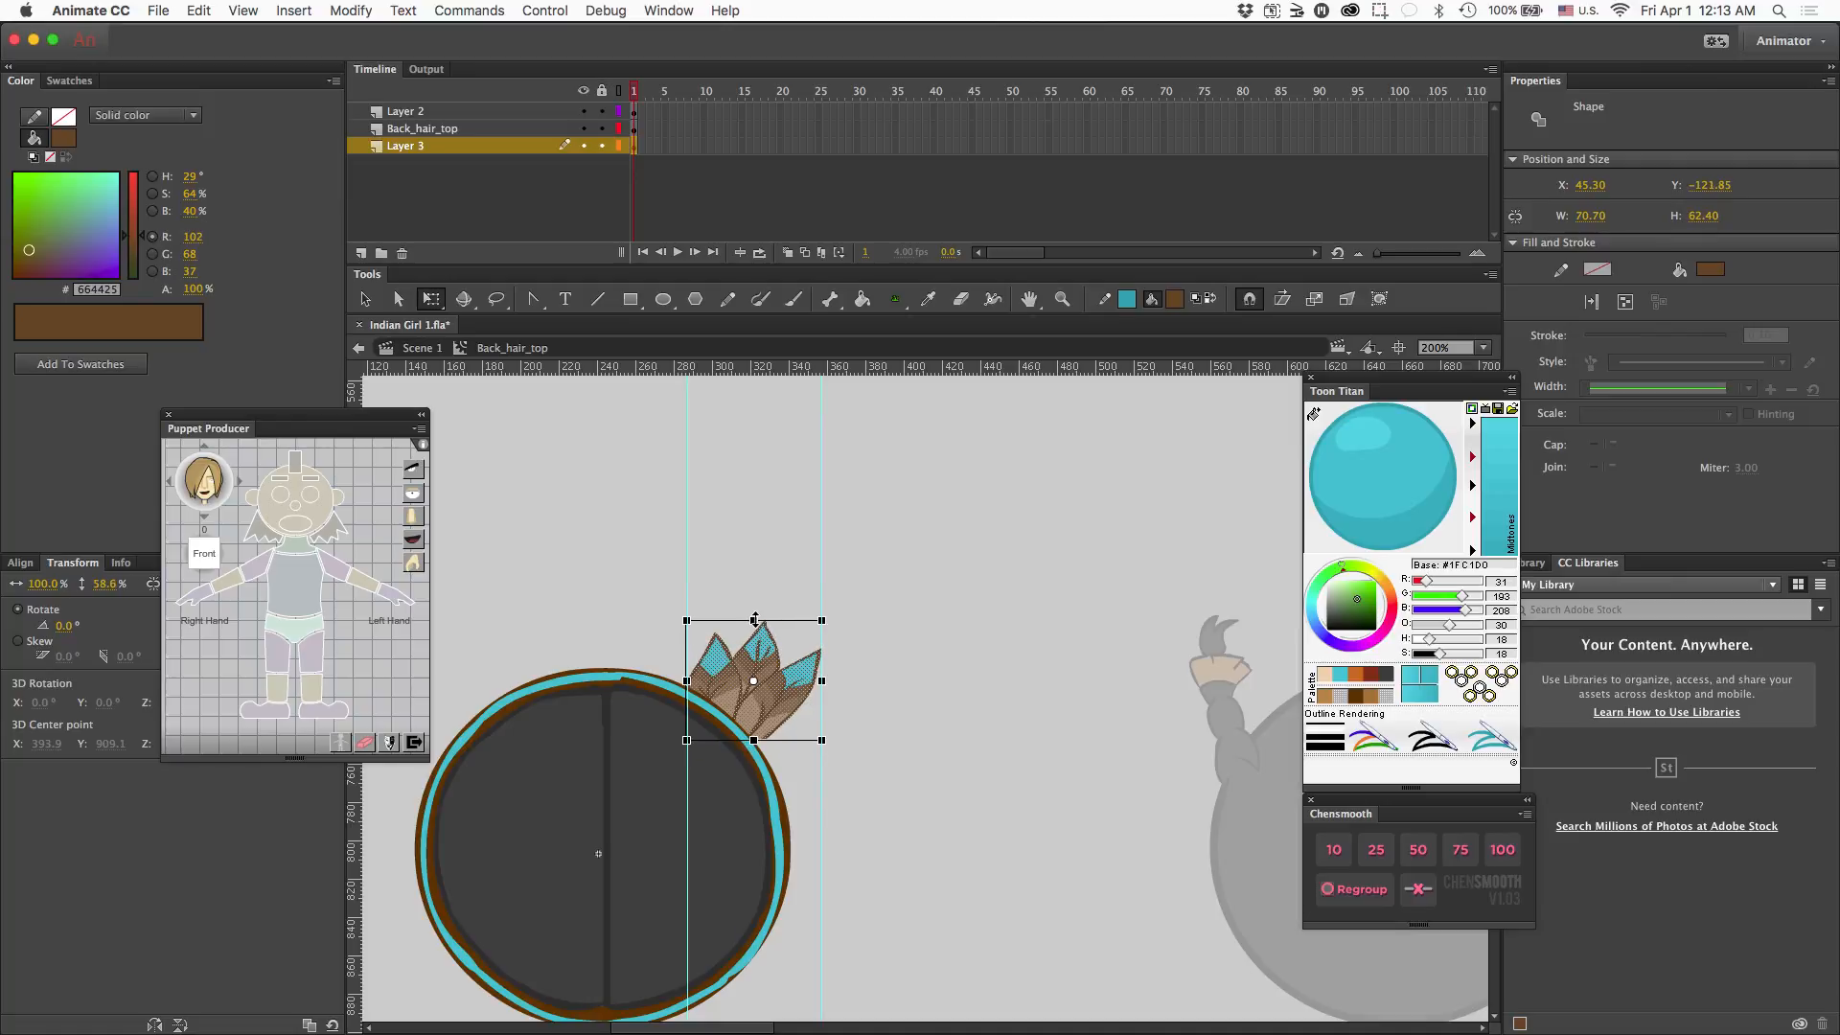
pyautogui.press('Down')
pyautogui.press('Down')
pyautogui.press('Down')
pyautogui.press('Down')
pyautogui.press('Down')
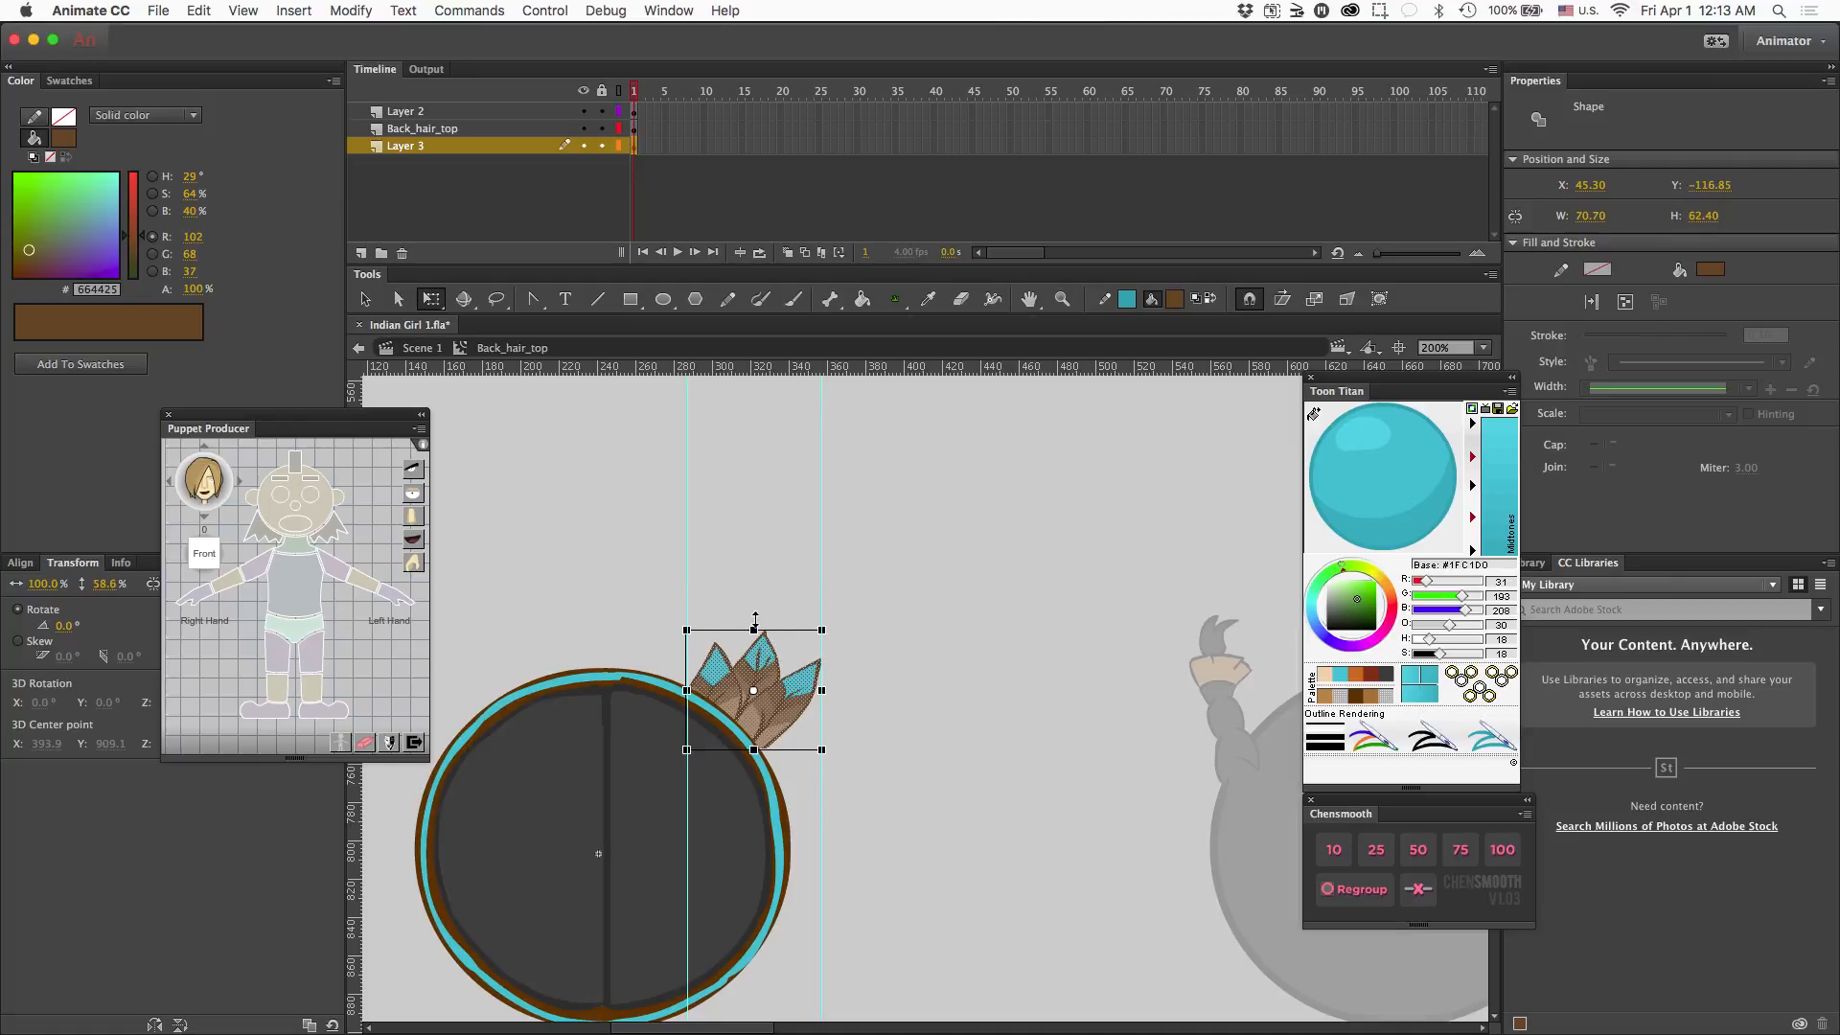
pyautogui.press('Up')
pyautogui.click(945, 533)
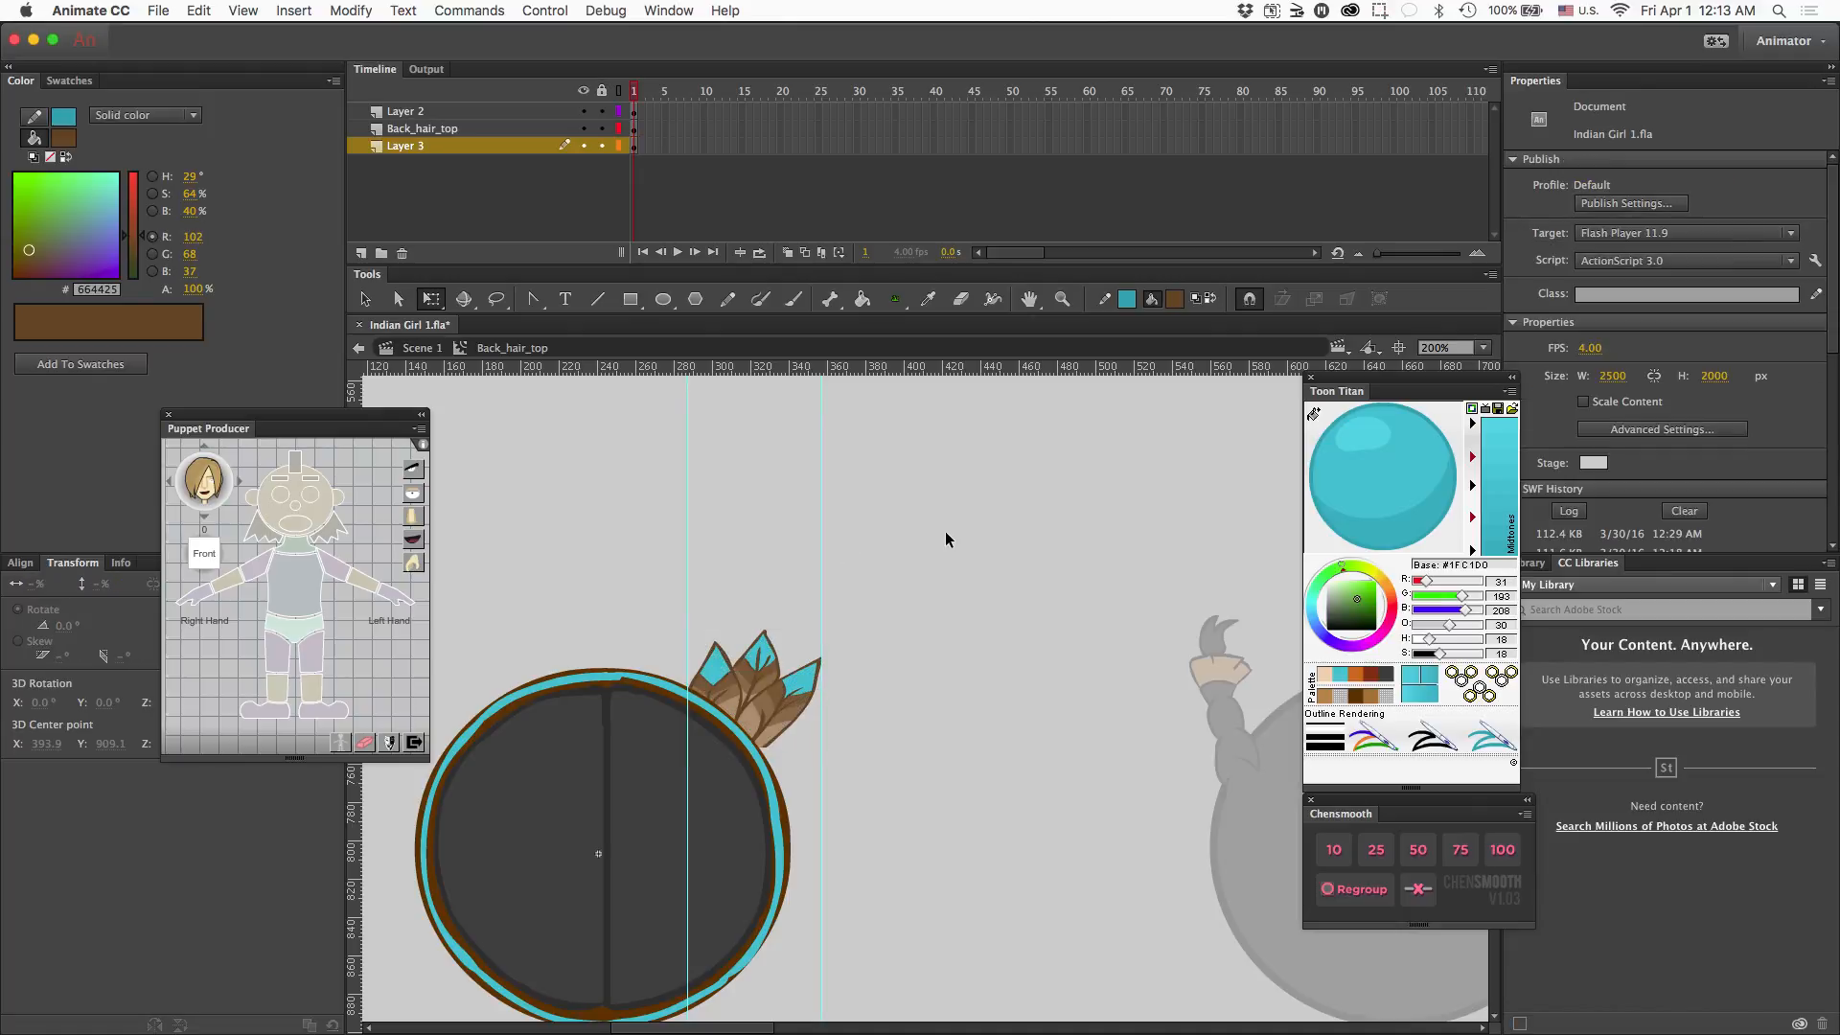
# - Check the Top view's feathers against the other views and in Scene 1, and reopen the Back_hair_top symbol
pyautogui.press('super+minus')
pyautogui.press('super+minus')
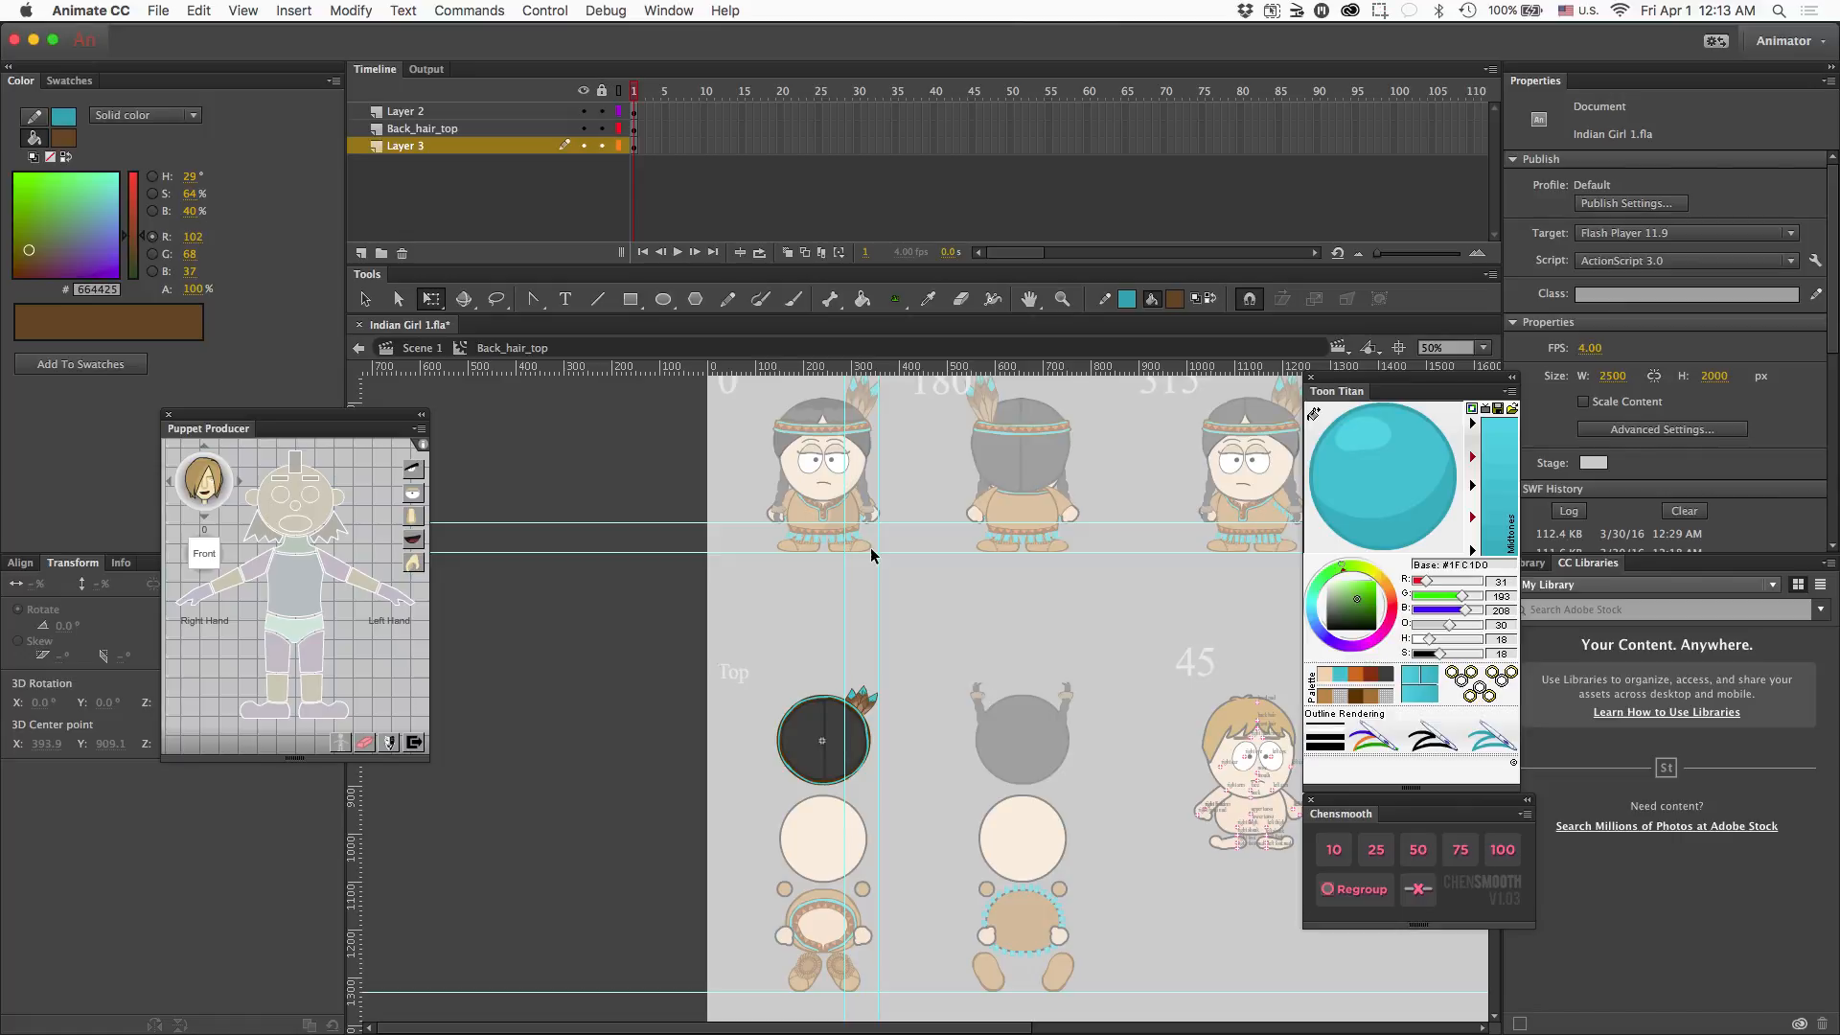
pyautogui.doubleClick(859, 502)
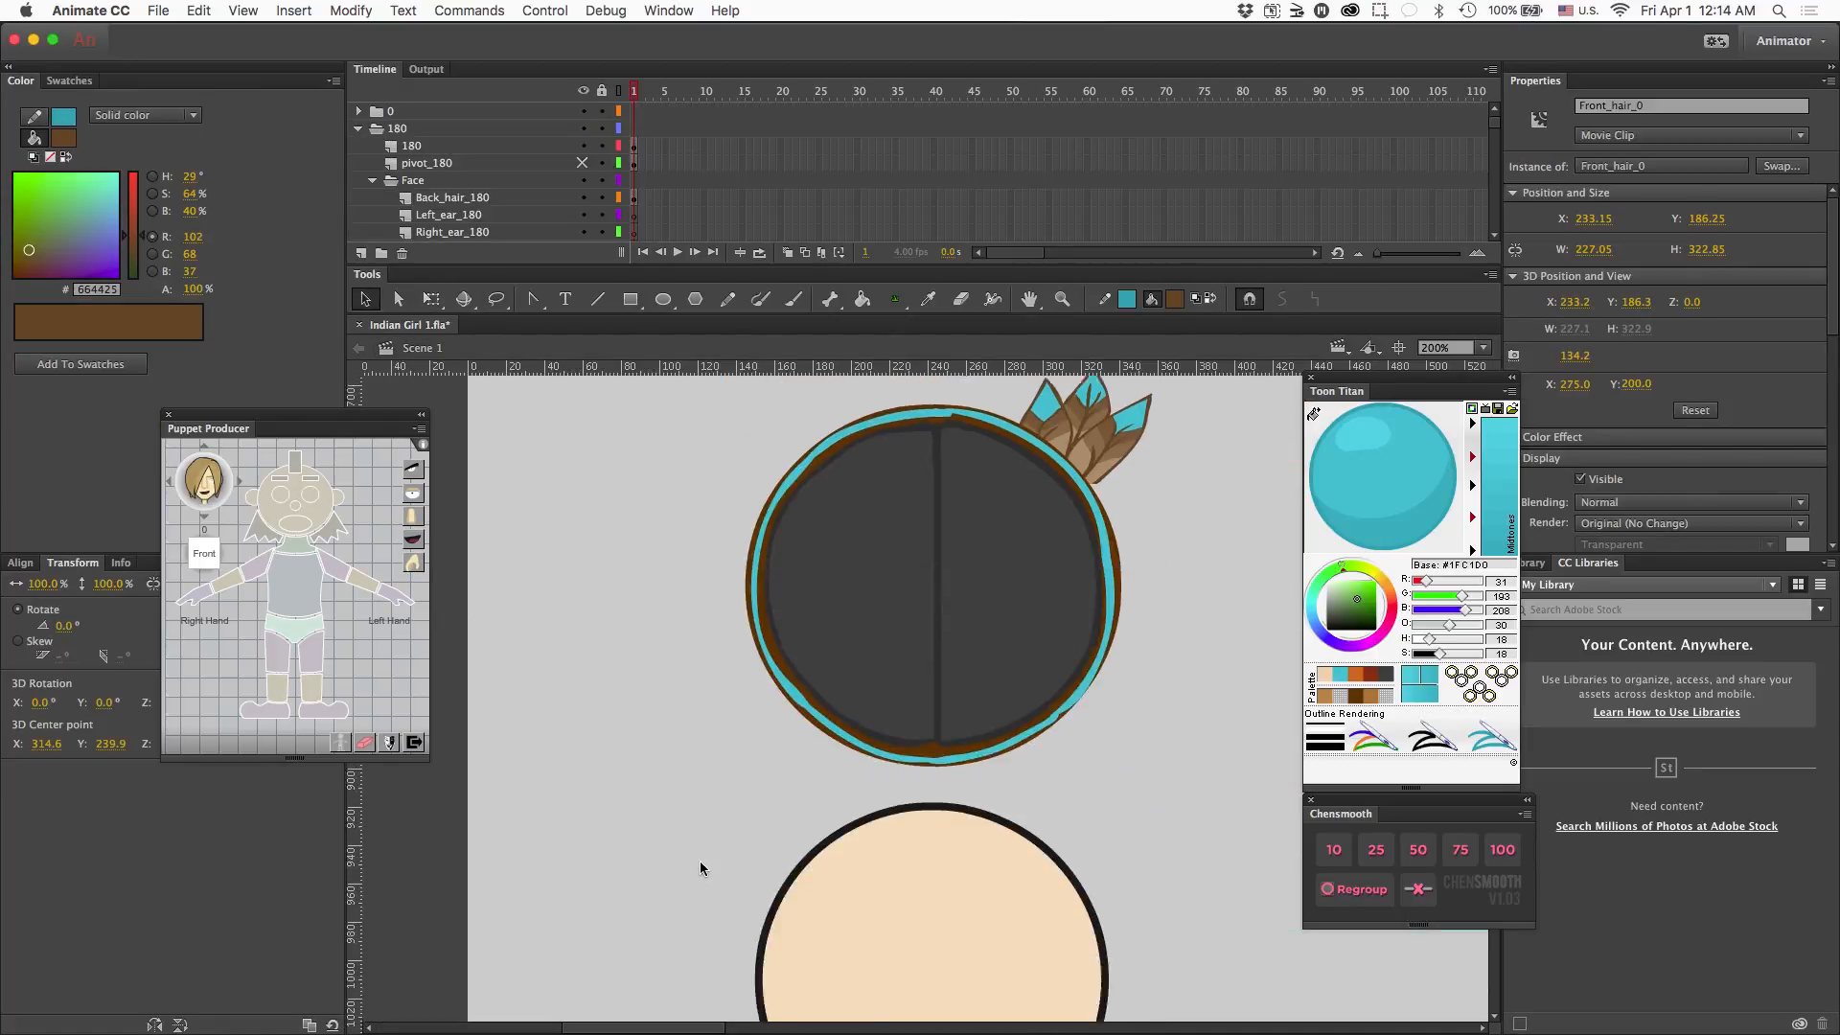
pyautogui.scroll(3, 728, 862)
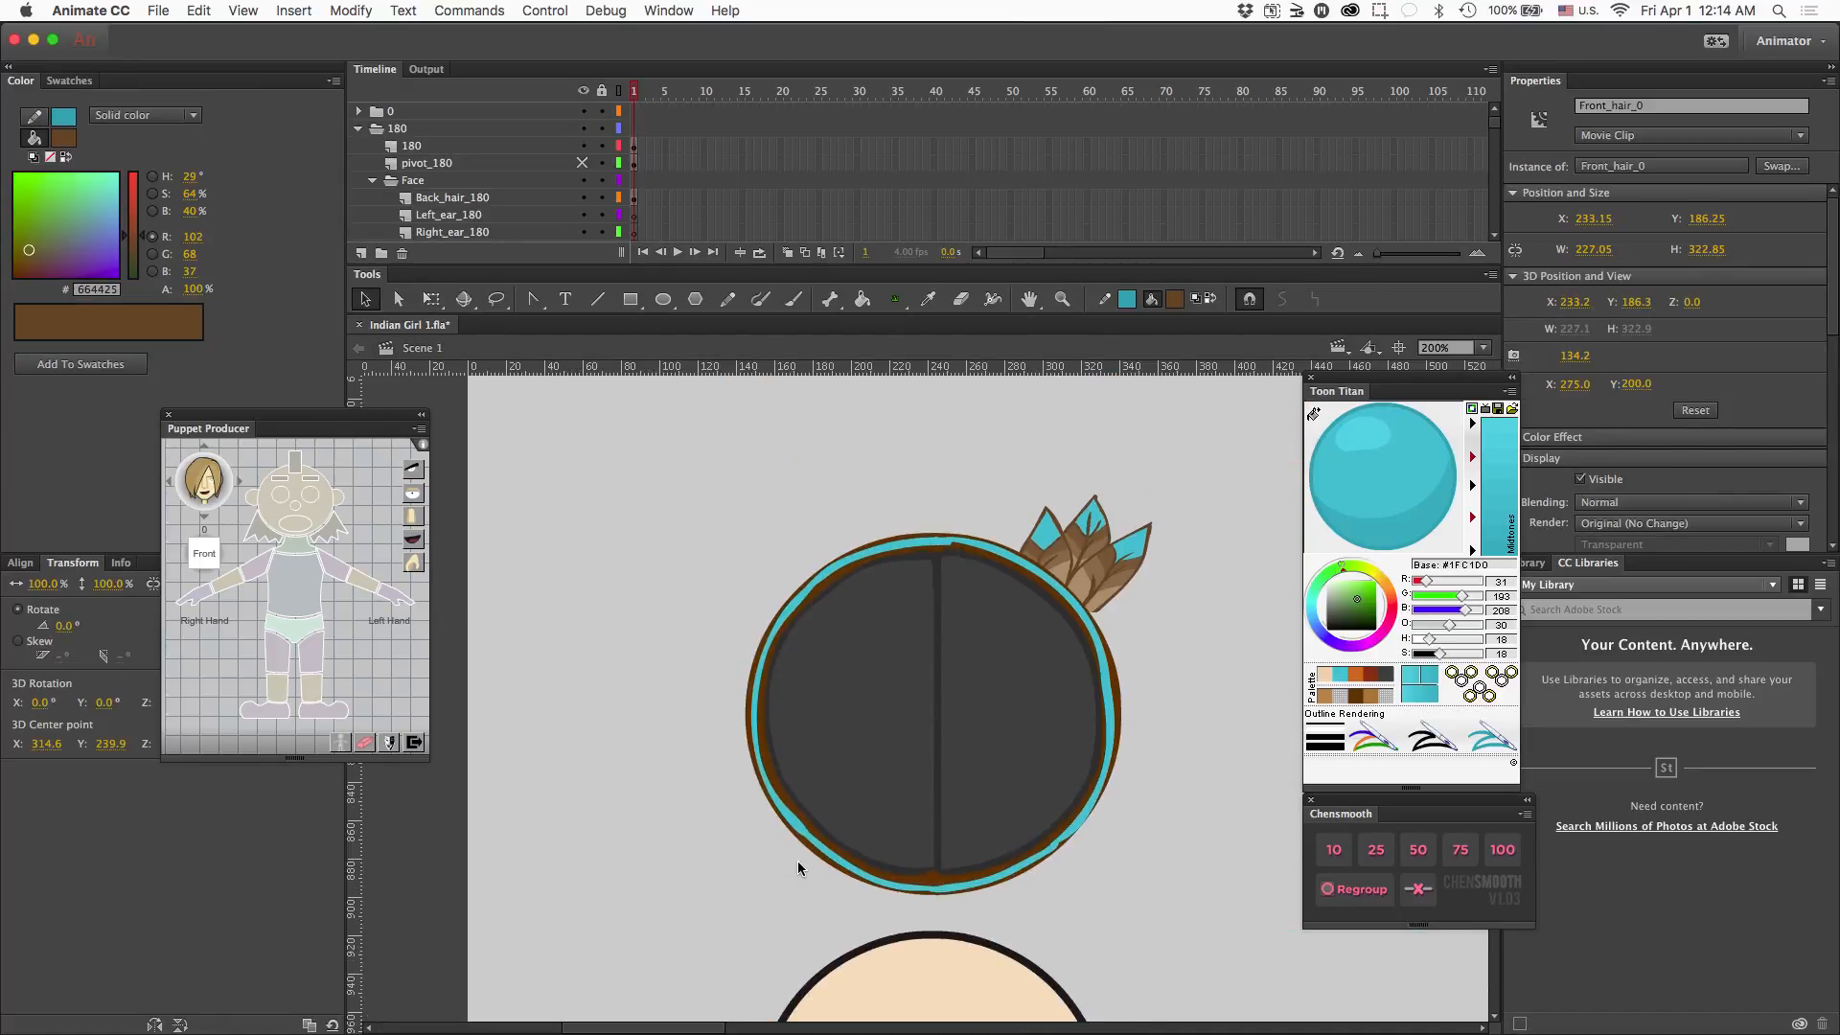
pyautogui.doubleClick(860, 786)
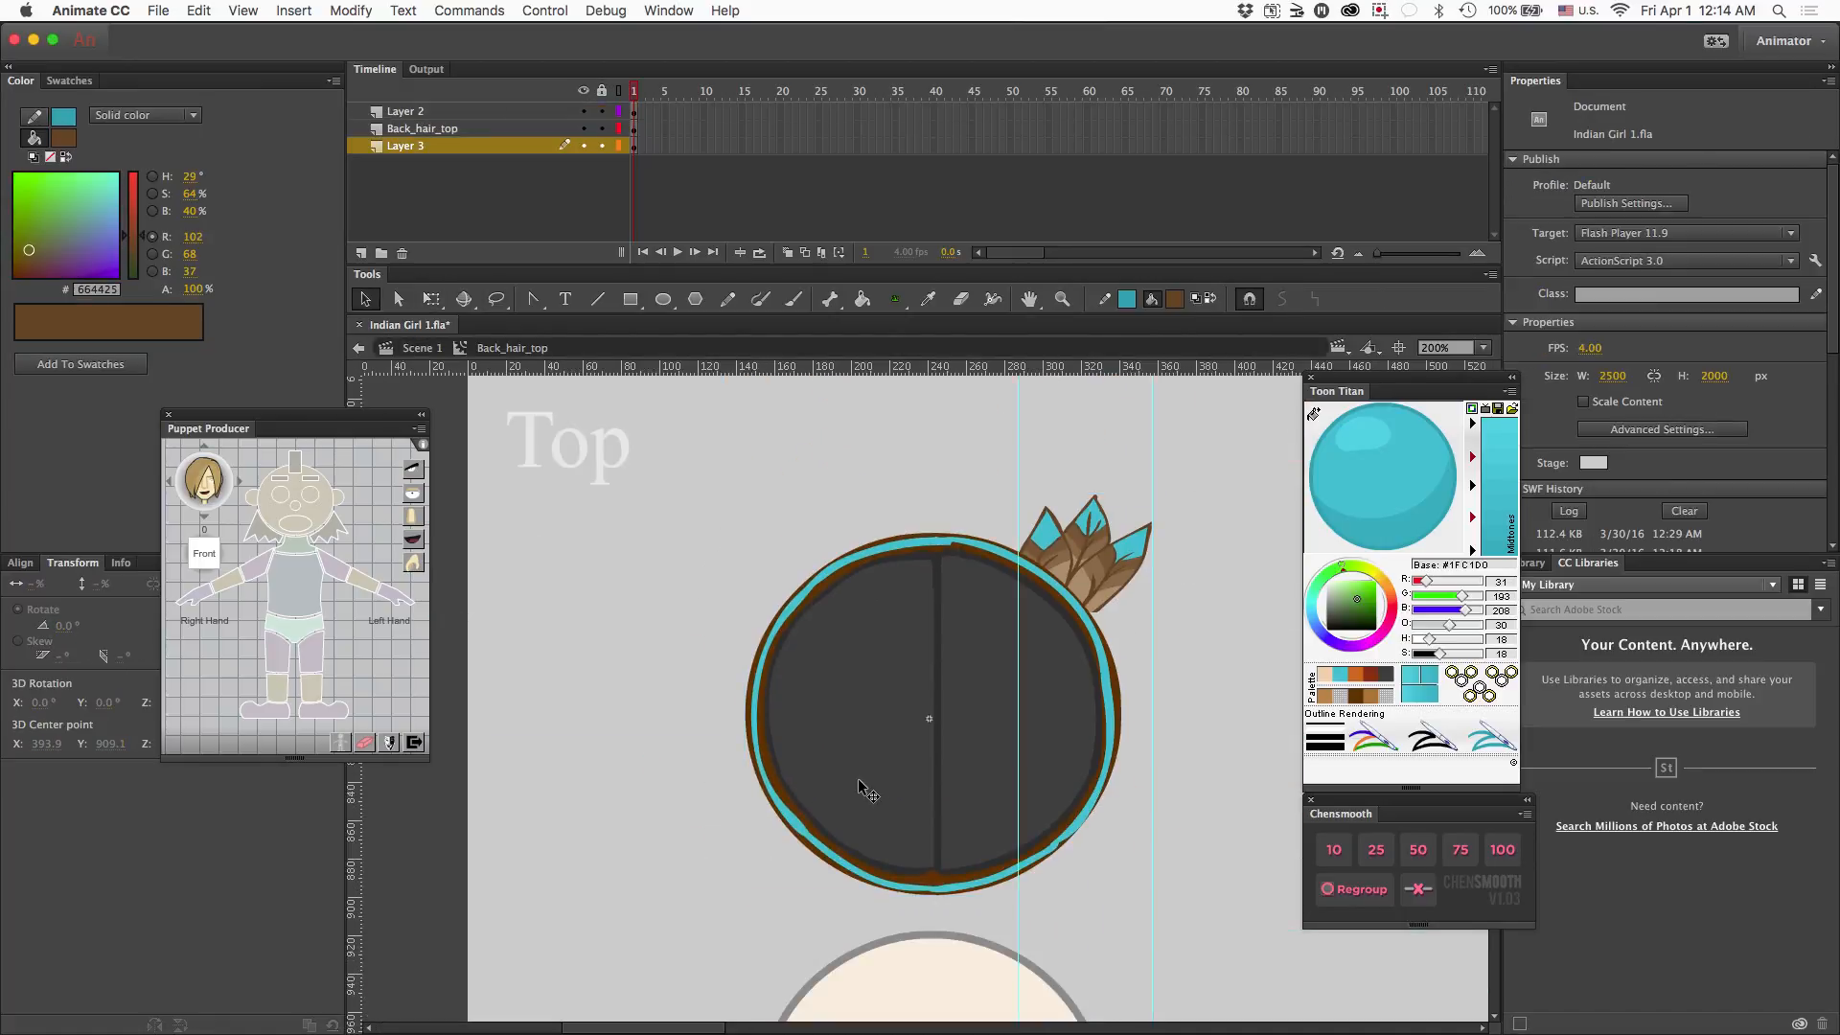
# - Undo the braids pasted on Layer 3, add a new layer and move it beneath Layer 3
pyautogui.click(859, 787)
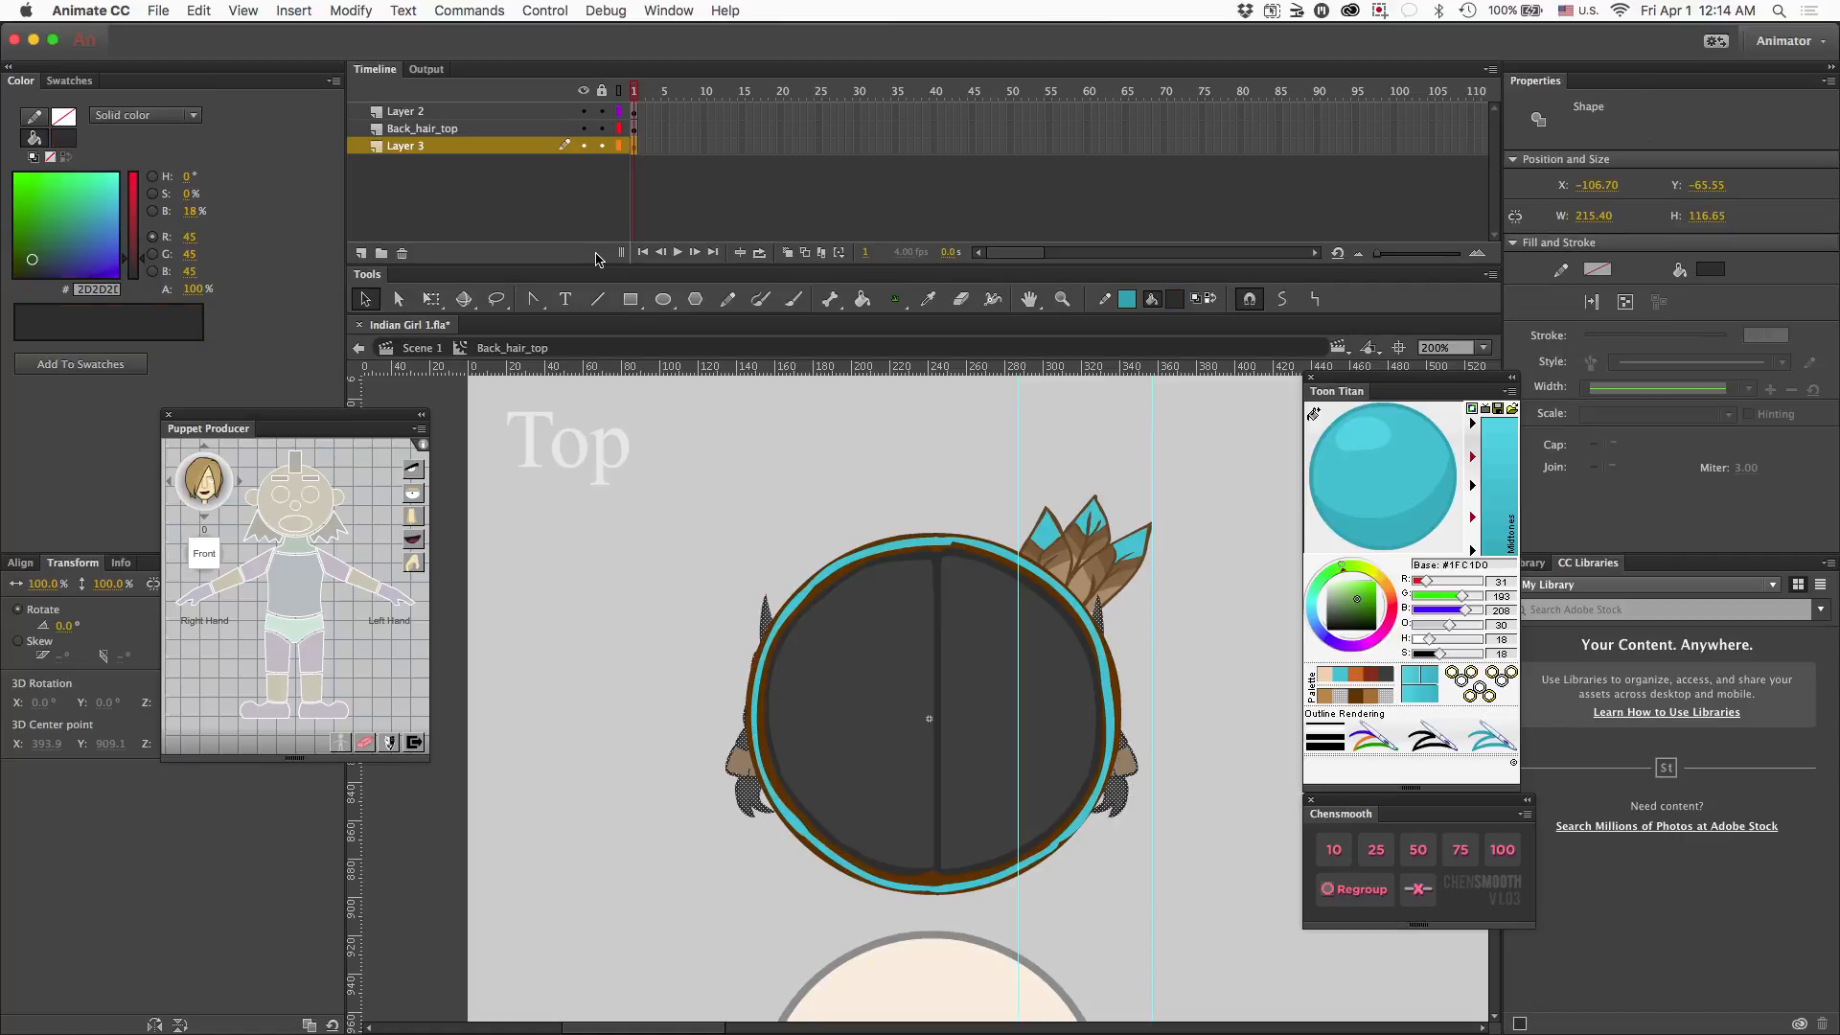
pyautogui.press('Escape')
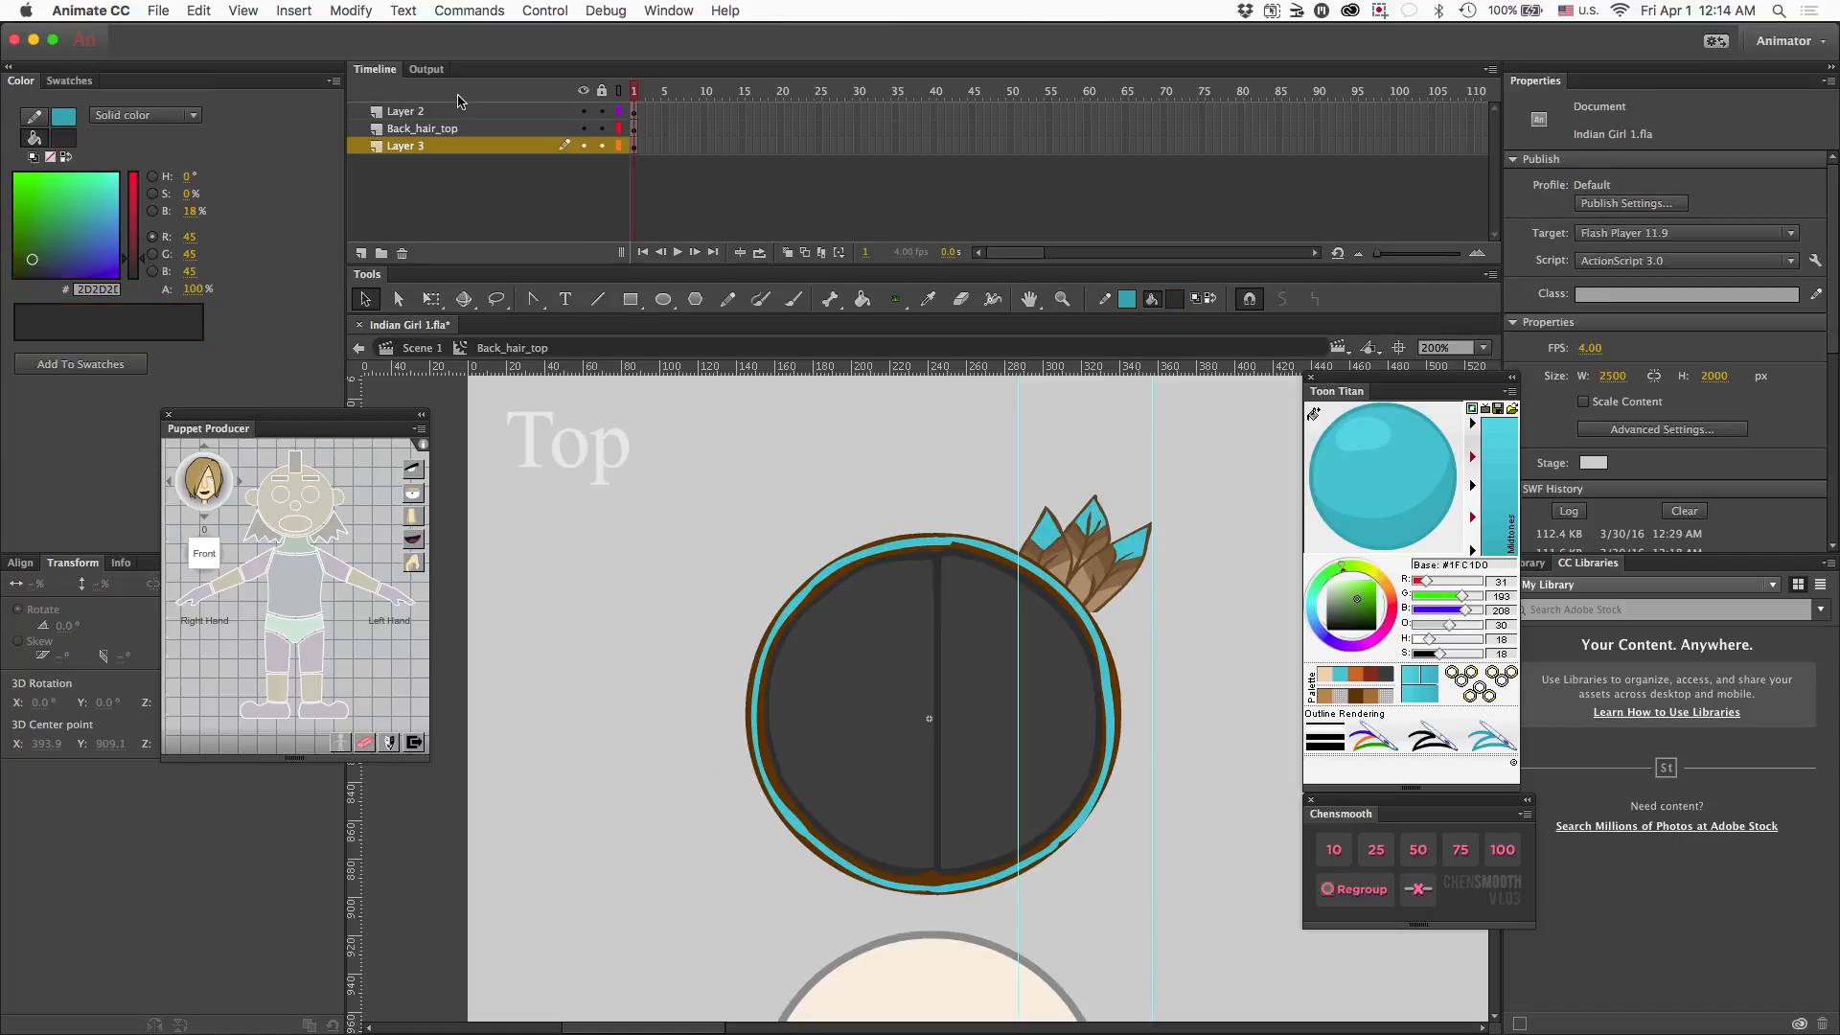
pyautogui.click(362, 254)
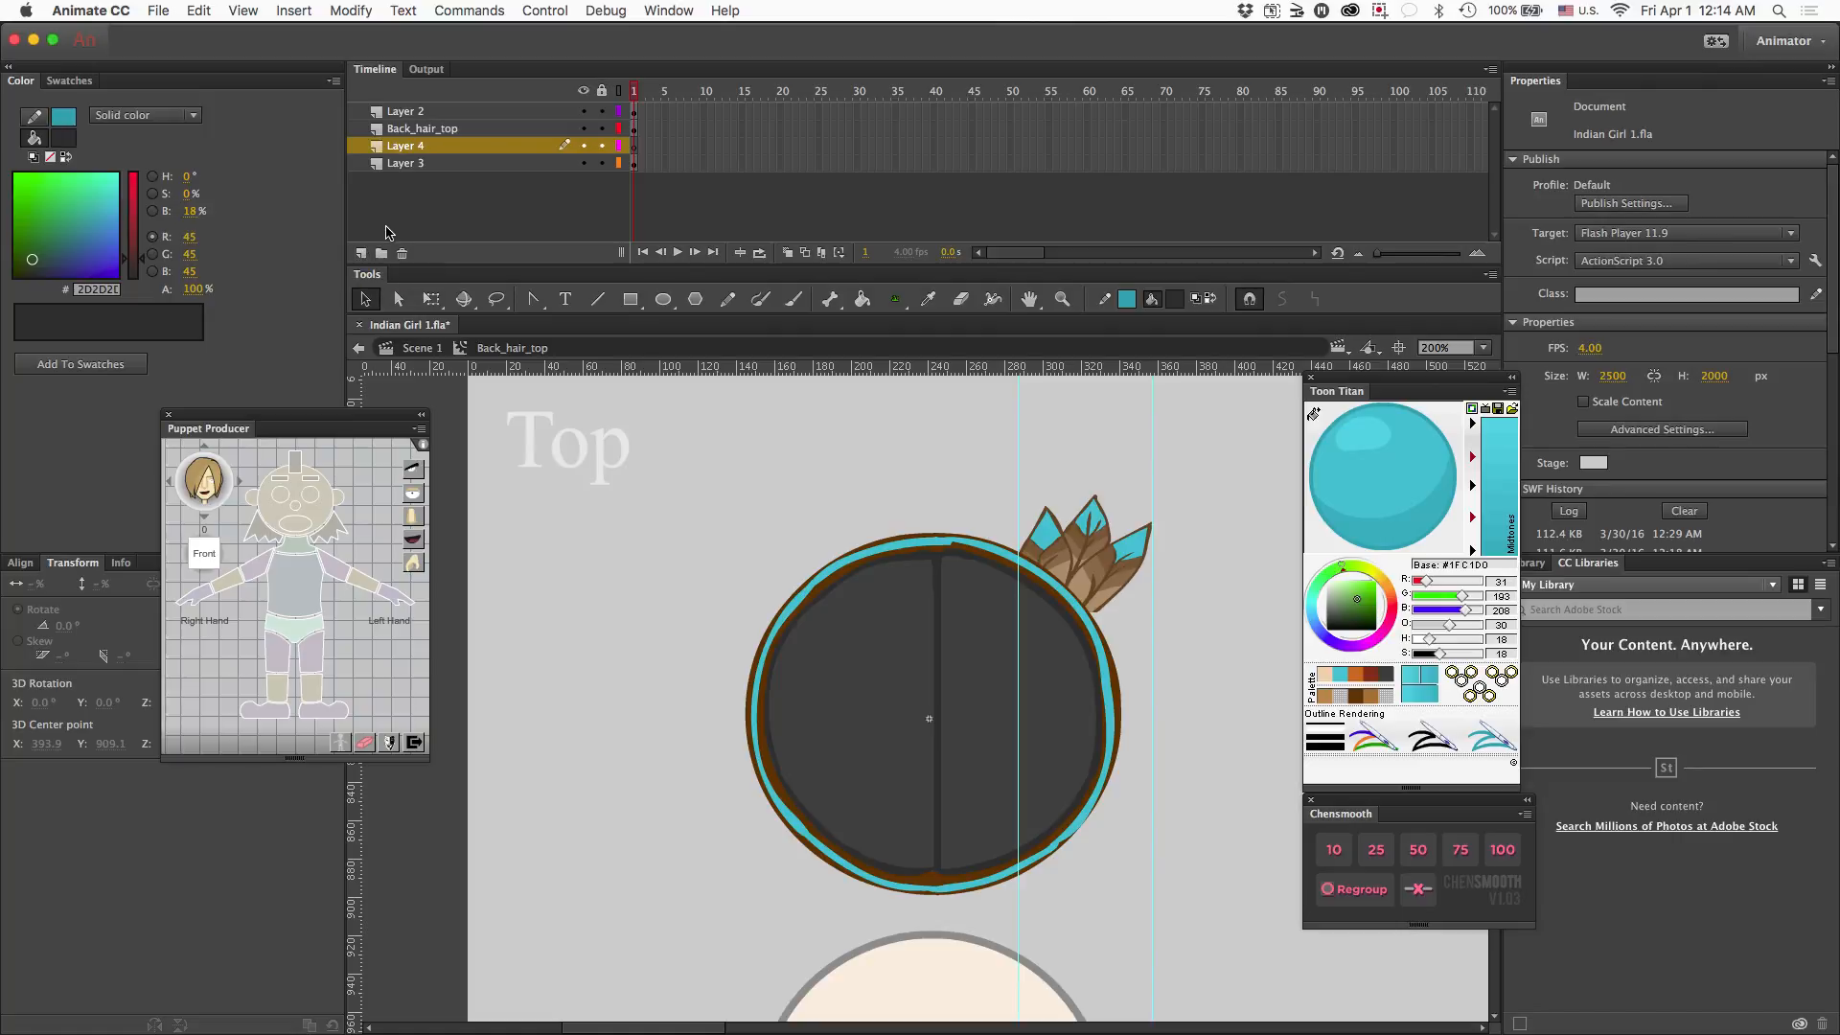
pyautogui.moveTo(421, 149); pyautogui.dragTo(425, 191)
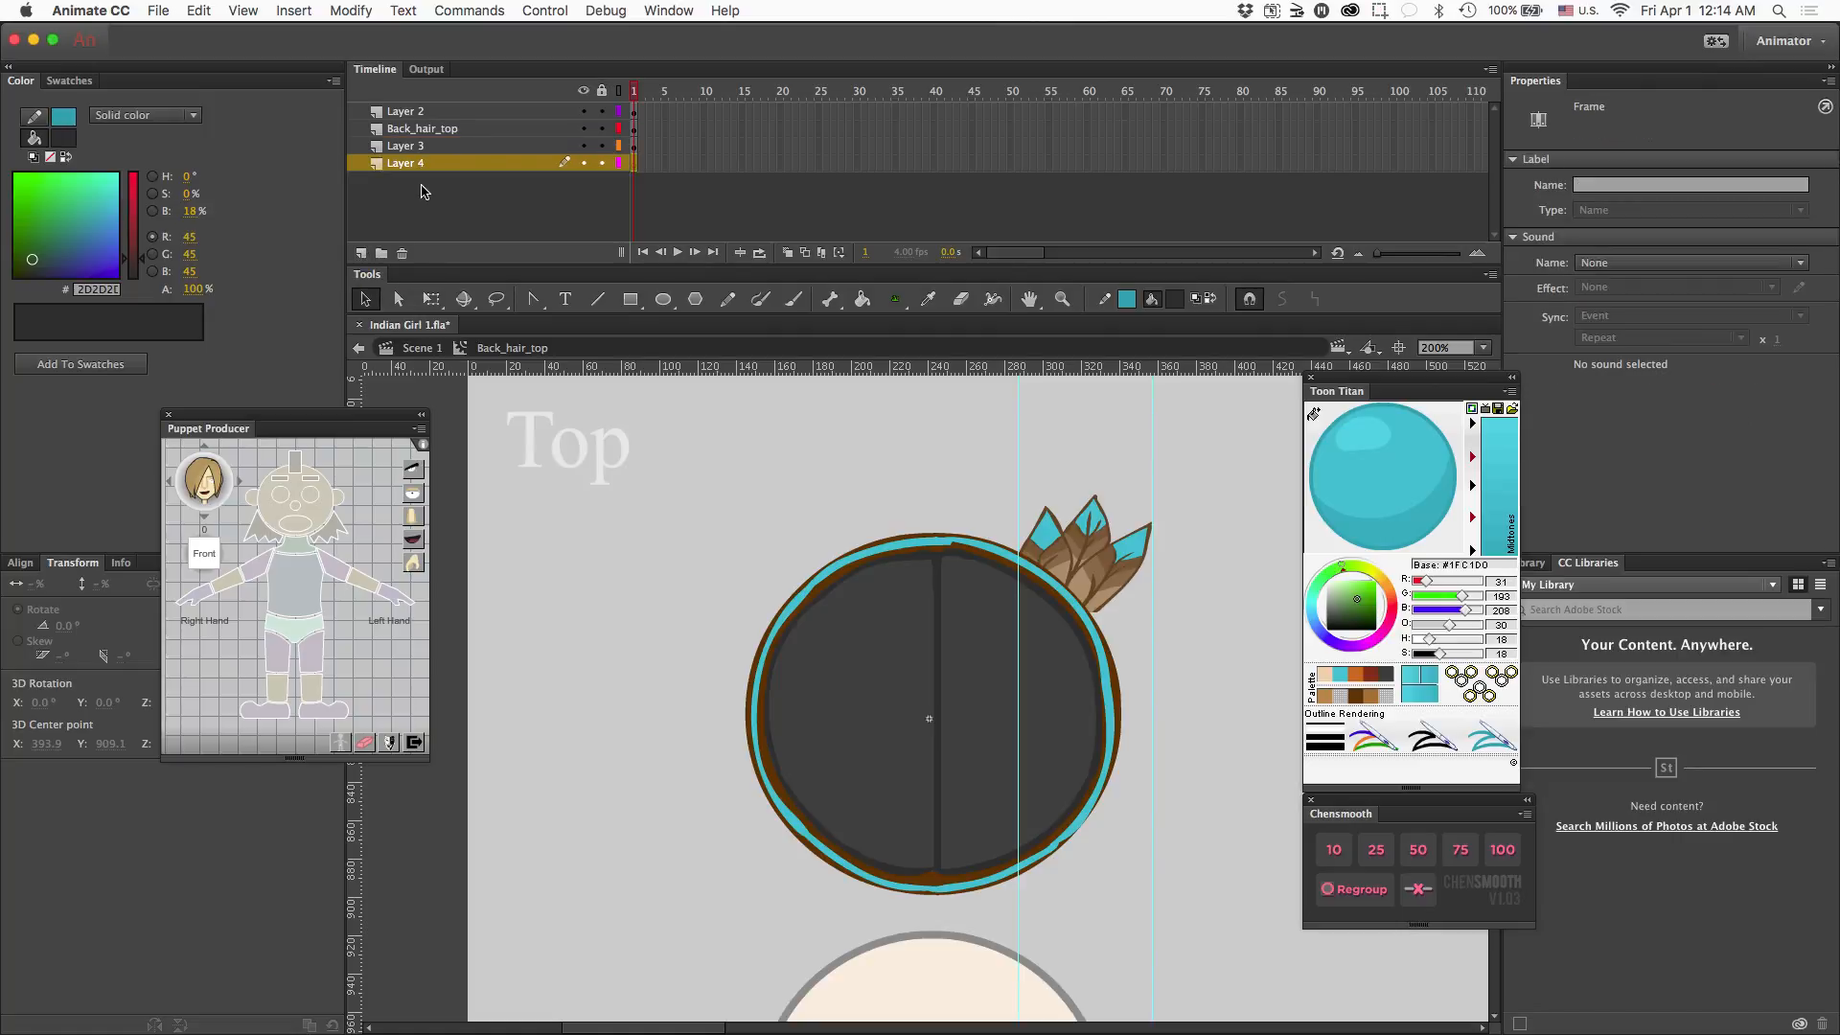
# - Paste the copied braids in place on Layer 4 and move them down beside the lower half of the hair circle
pyautogui.hotkey('ctrl', 'shift', 'v')
pyautogui.hotkey('shift', 'Down')
pyautogui.hotkey('shift', 'Down')
pyautogui.hotkey('shift', 'Down')
pyautogui.hotkey('shift', 'Down')
pyautogui.hotkey('shift', 'Down')
pyautogui.hotkey('shift', 'Down')
pyautogui.hotkey('shift', 'Down')
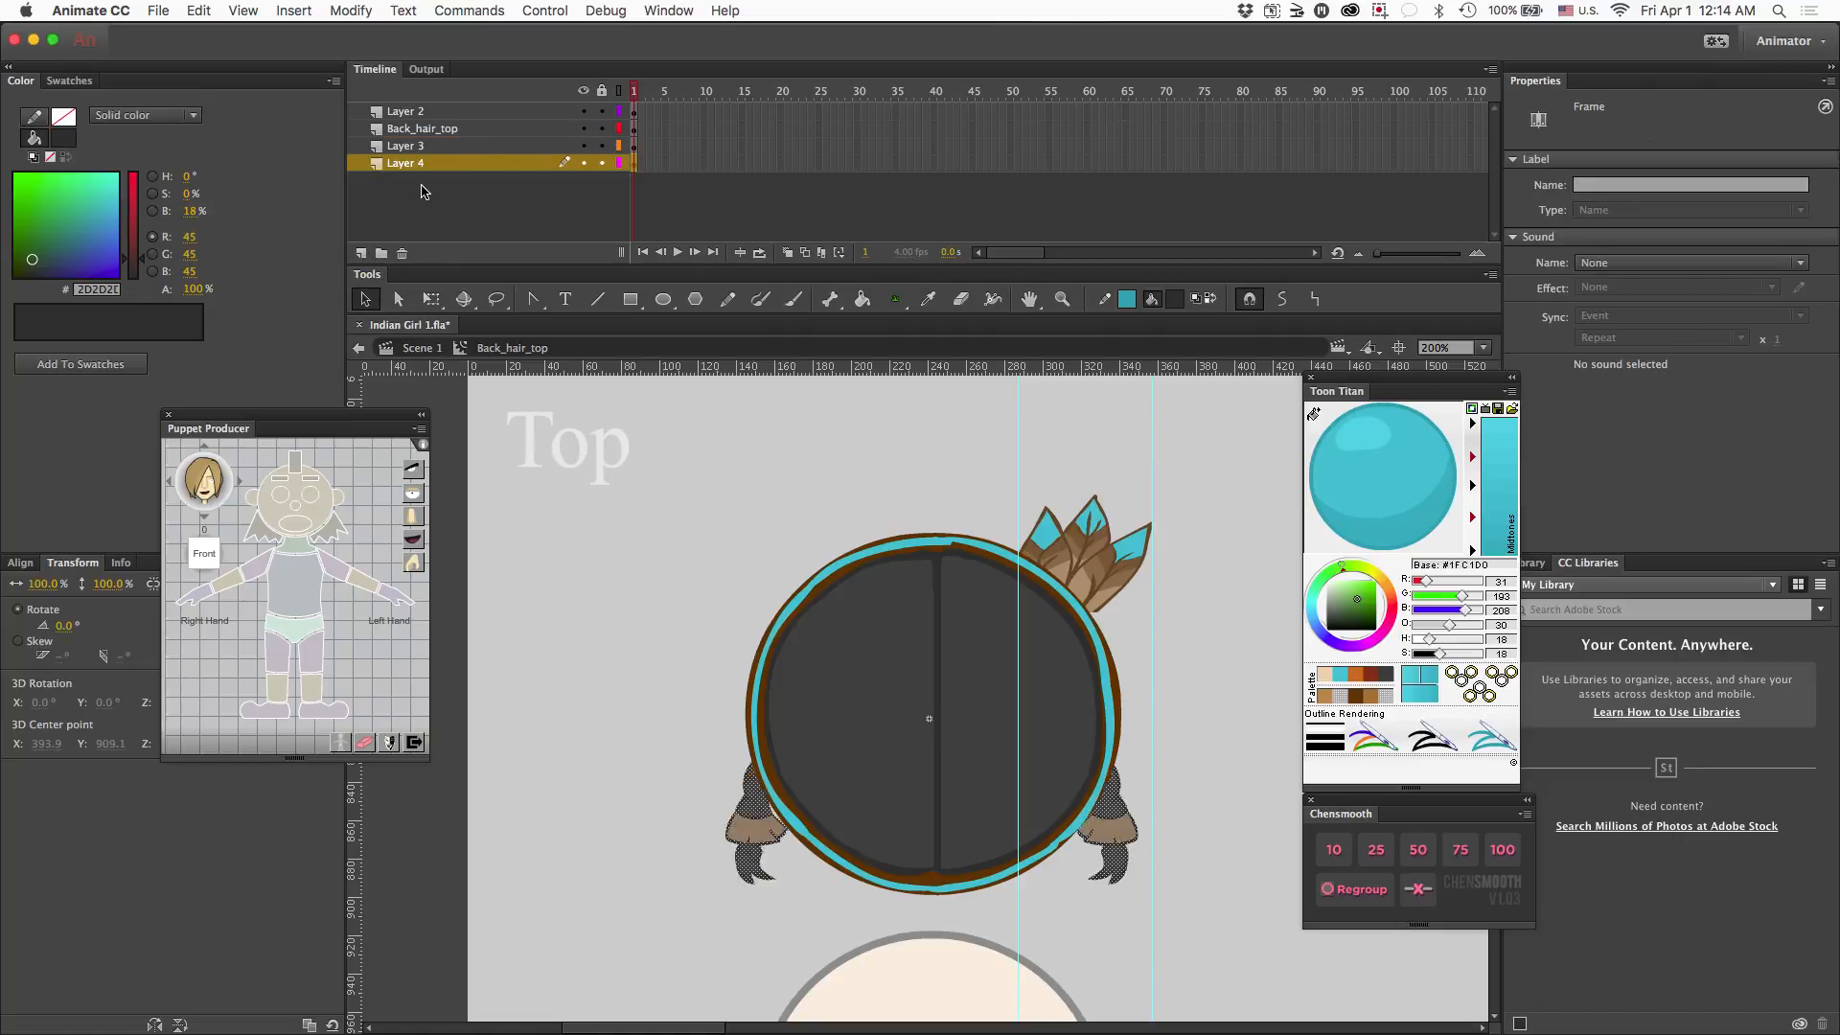
# - Lock the other layers and nudge the two braids slightly outward, one on each side of the hair circle
pyautogui.press('super+minus')
pyautogui.press('super+minus')
pyautogui.press('Left')
pyautogui.press('Left')
pyautogui.press('Left')
pyautogui.press('Left')
pyautogui.press('Escape')
pyautogui.moveTo(912, 777); pyautogui.dragTo(870, 770)
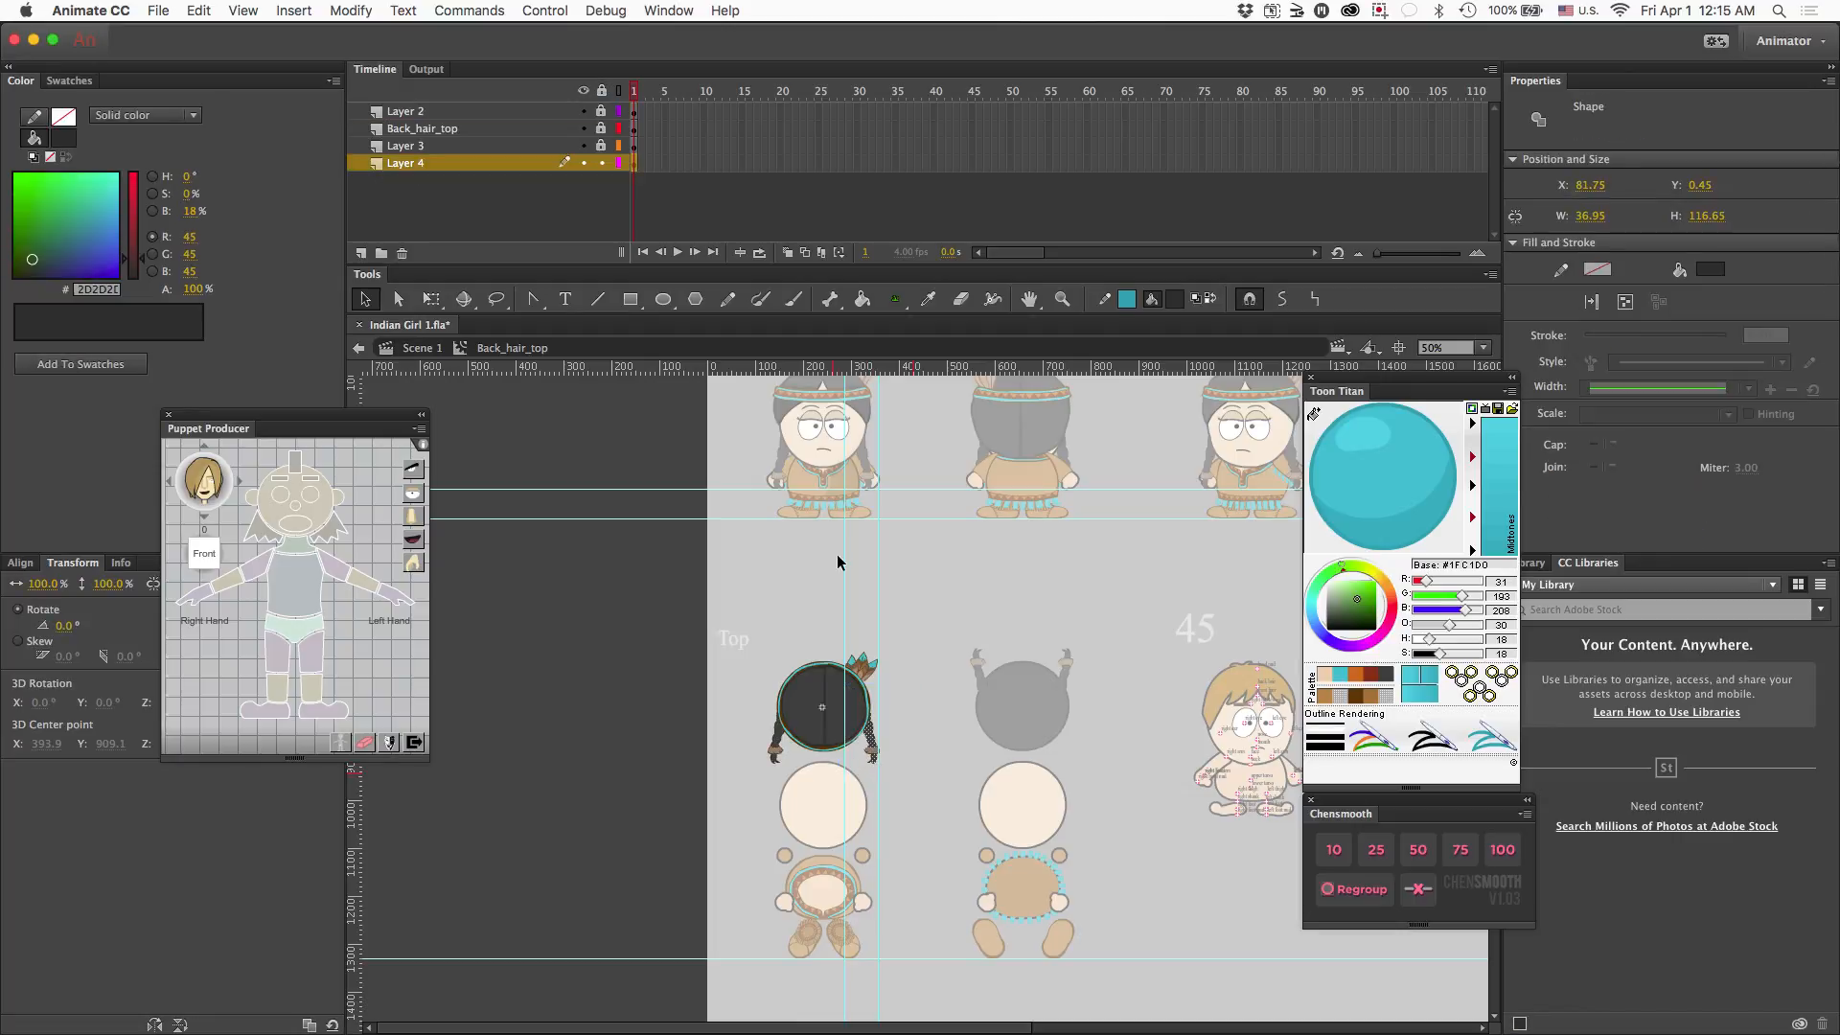
# - Return to Scene 1 and compare the Top view's braids, feathers, body and feet with the Front view
pyautogui.doubleClick(918, 636)
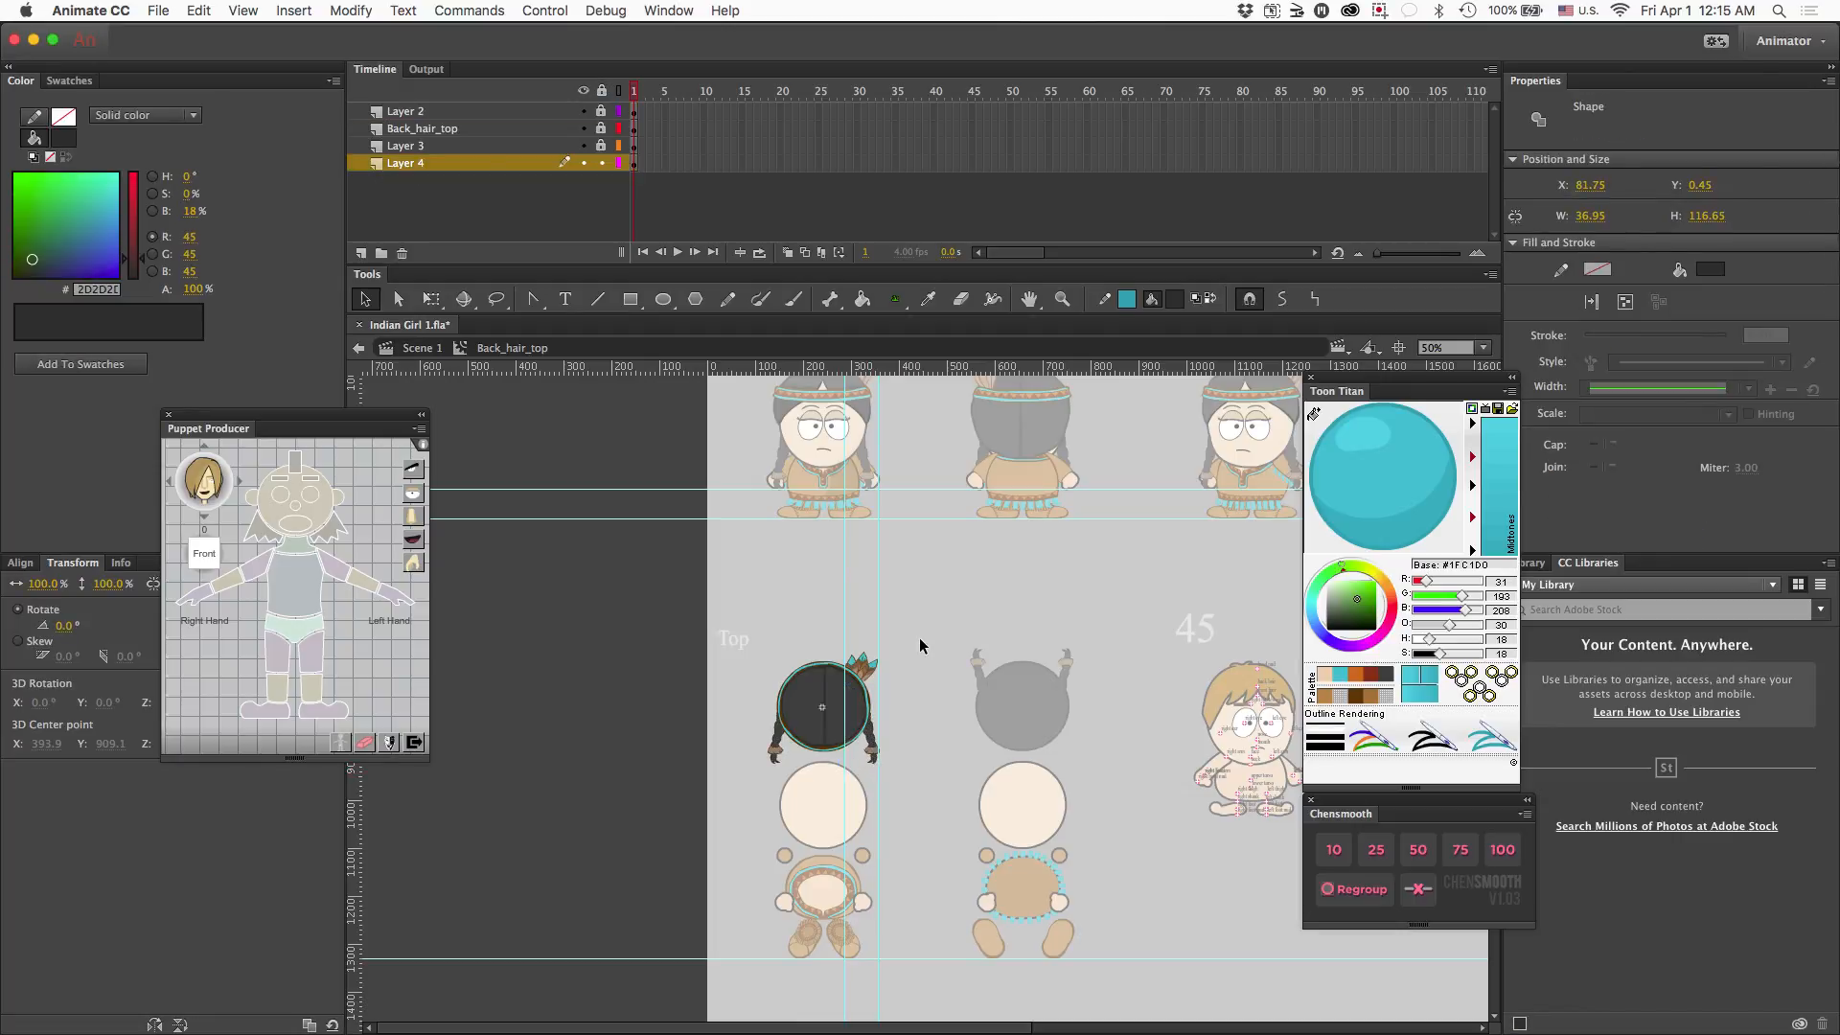
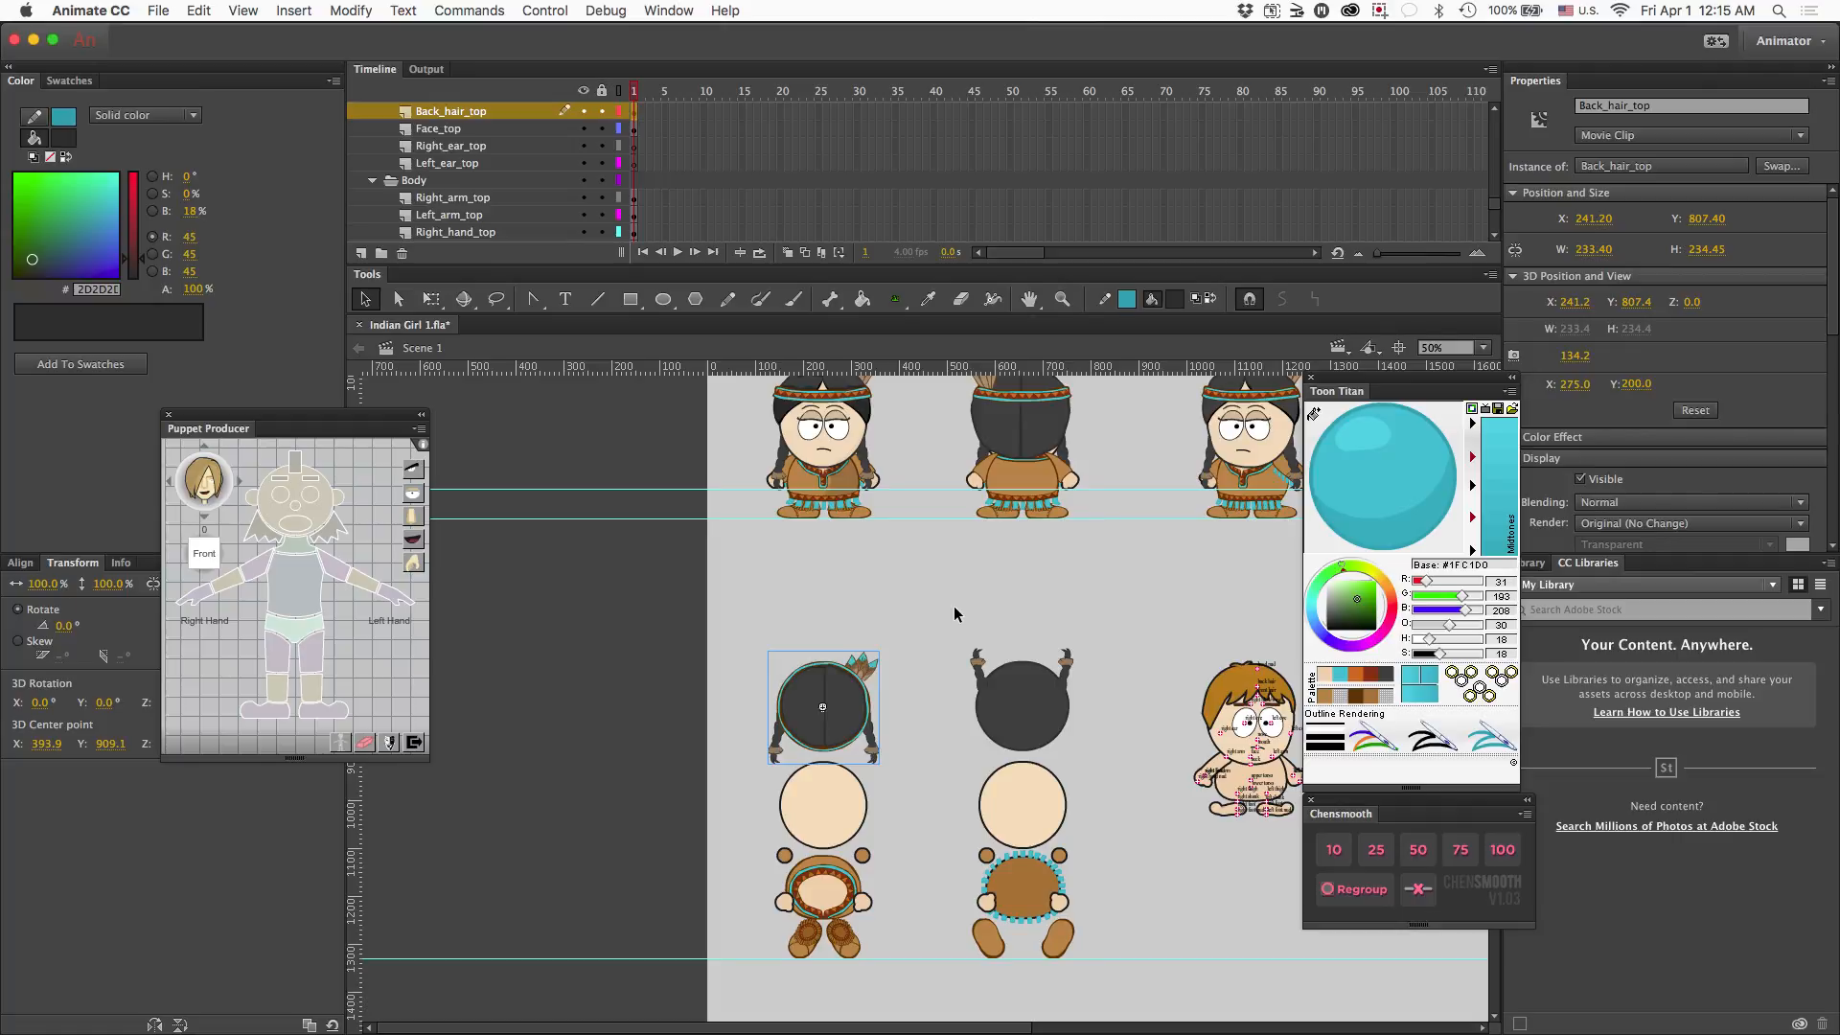
pyautogui.press('super+equal')
pyautogui.press('super+equal')
pyautogui.scroll(-6, 953, 613)
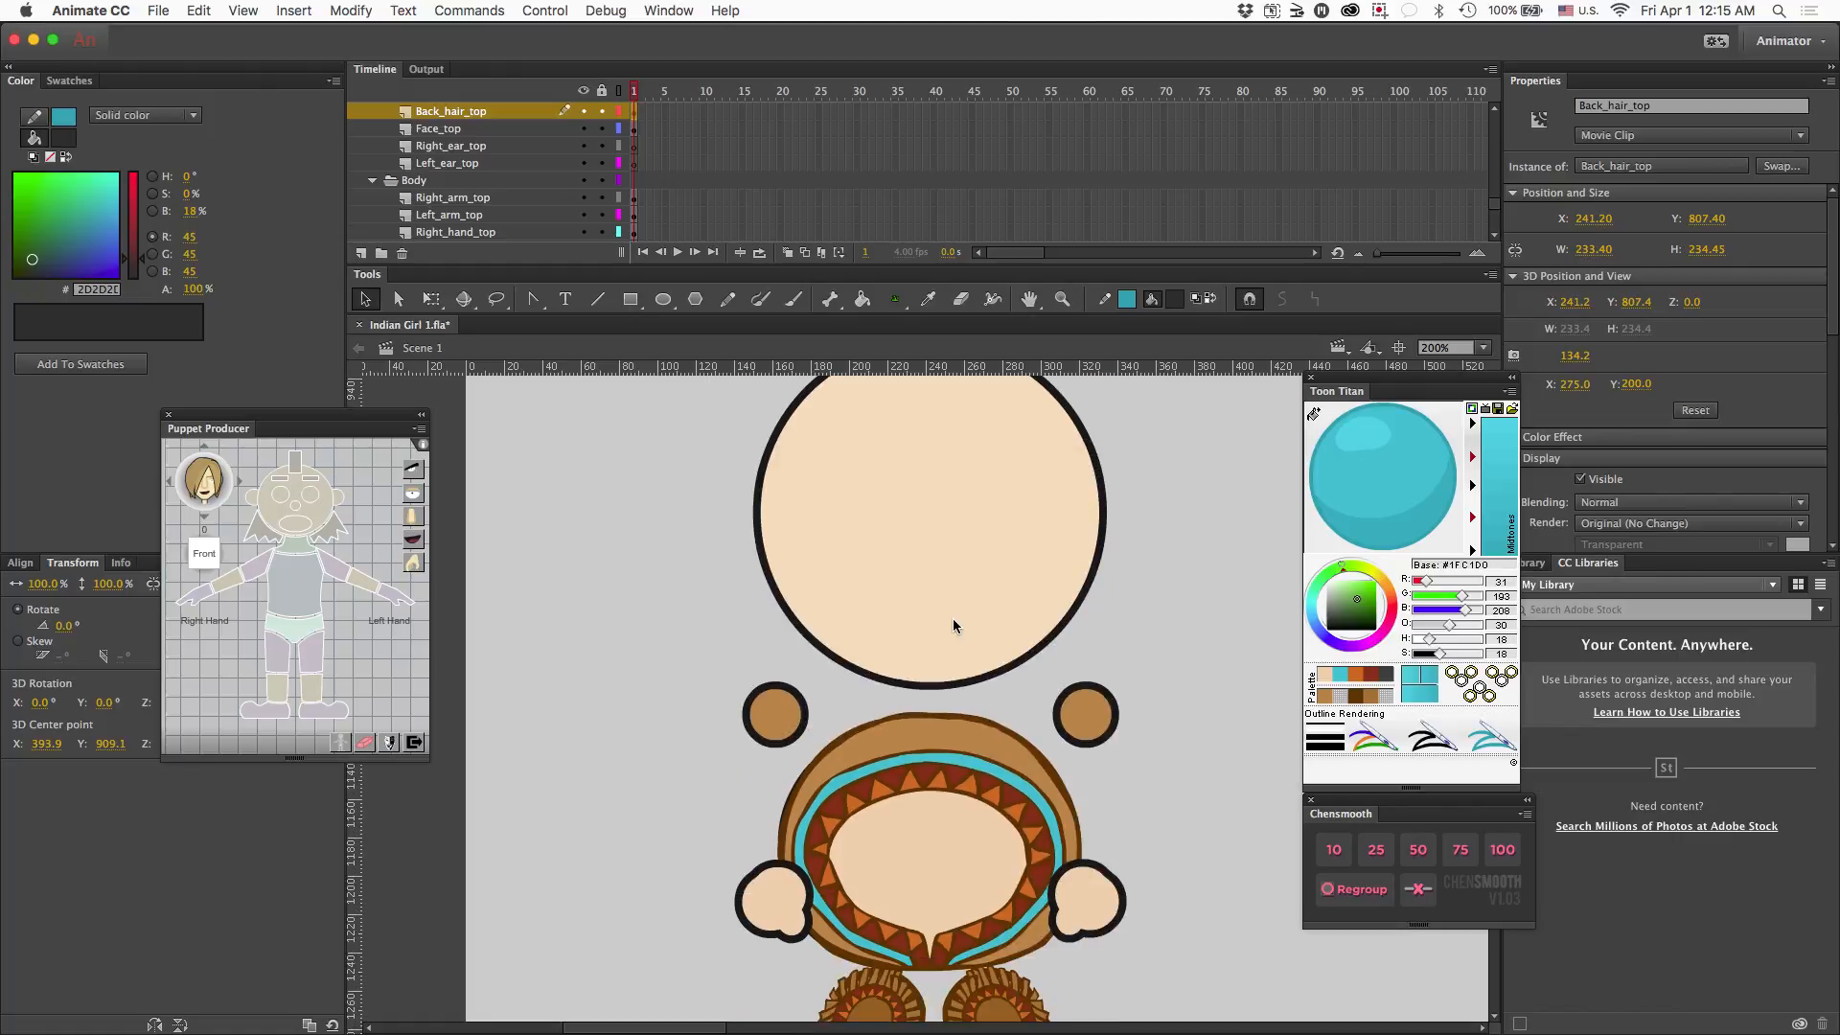
pyautogui.scroll(-3, 953, 618)
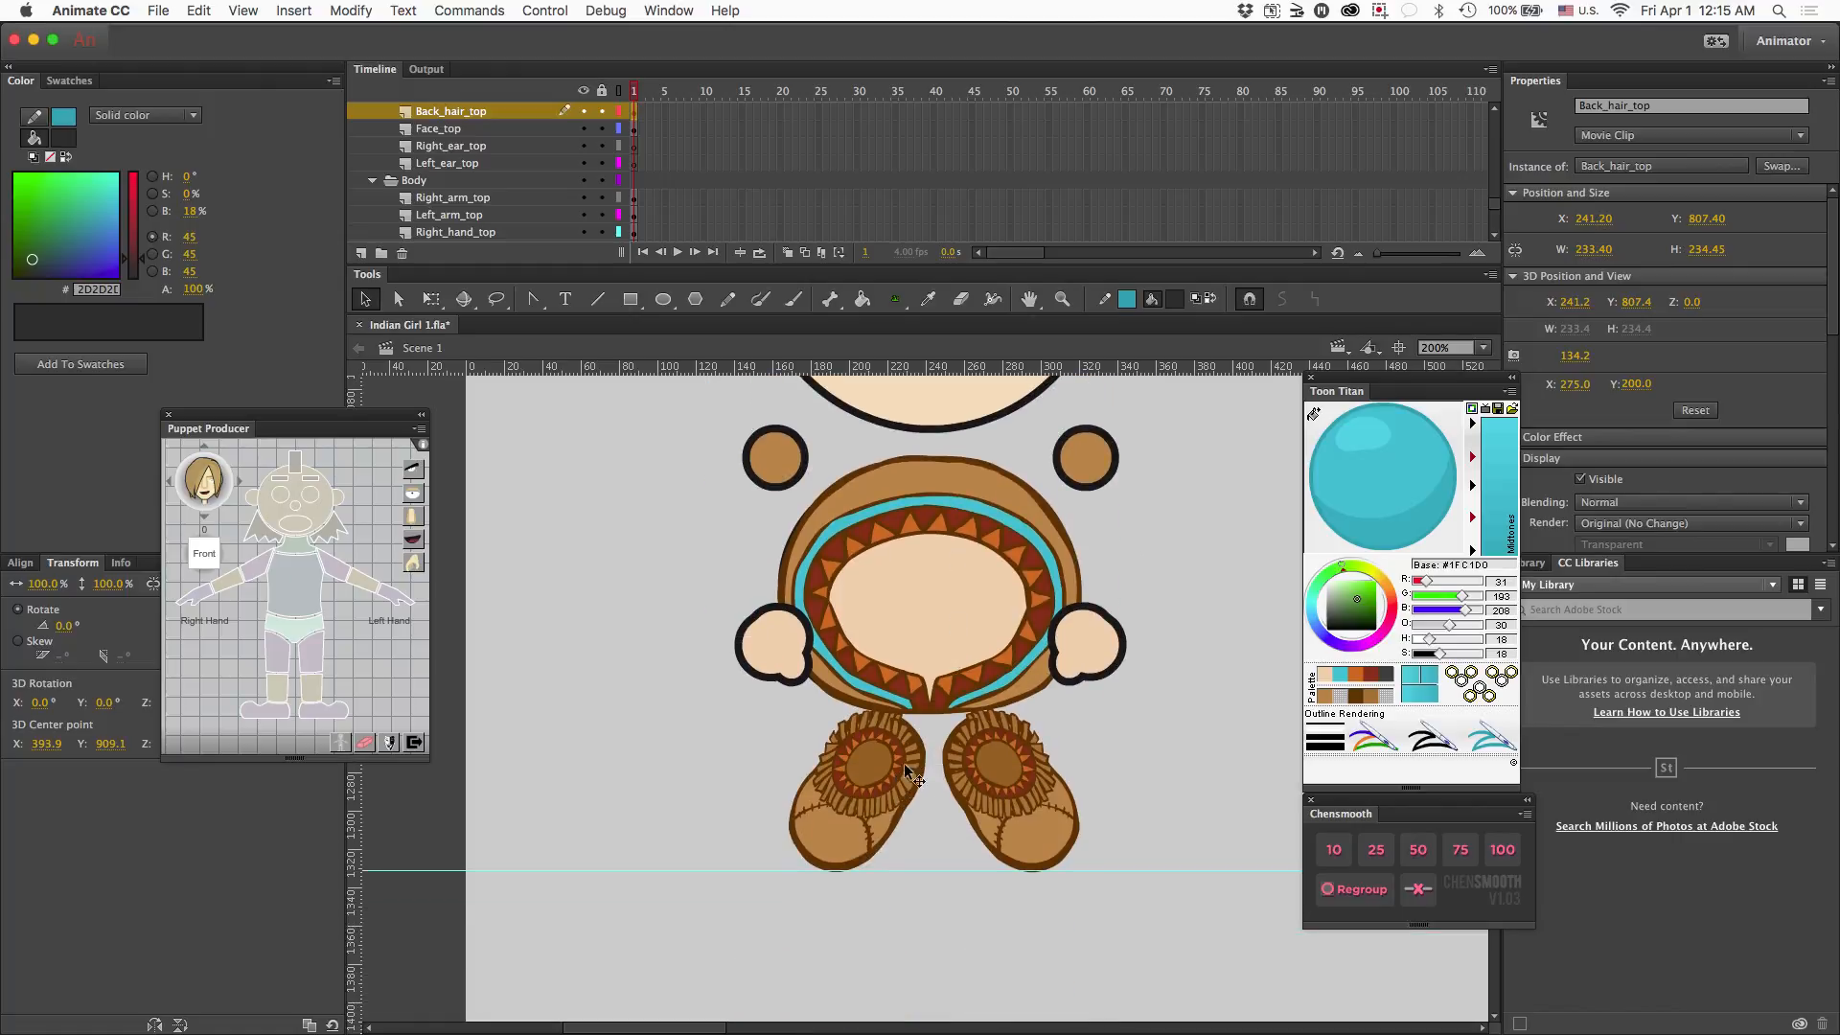
pyautogui.scroll(15, 968, 786)
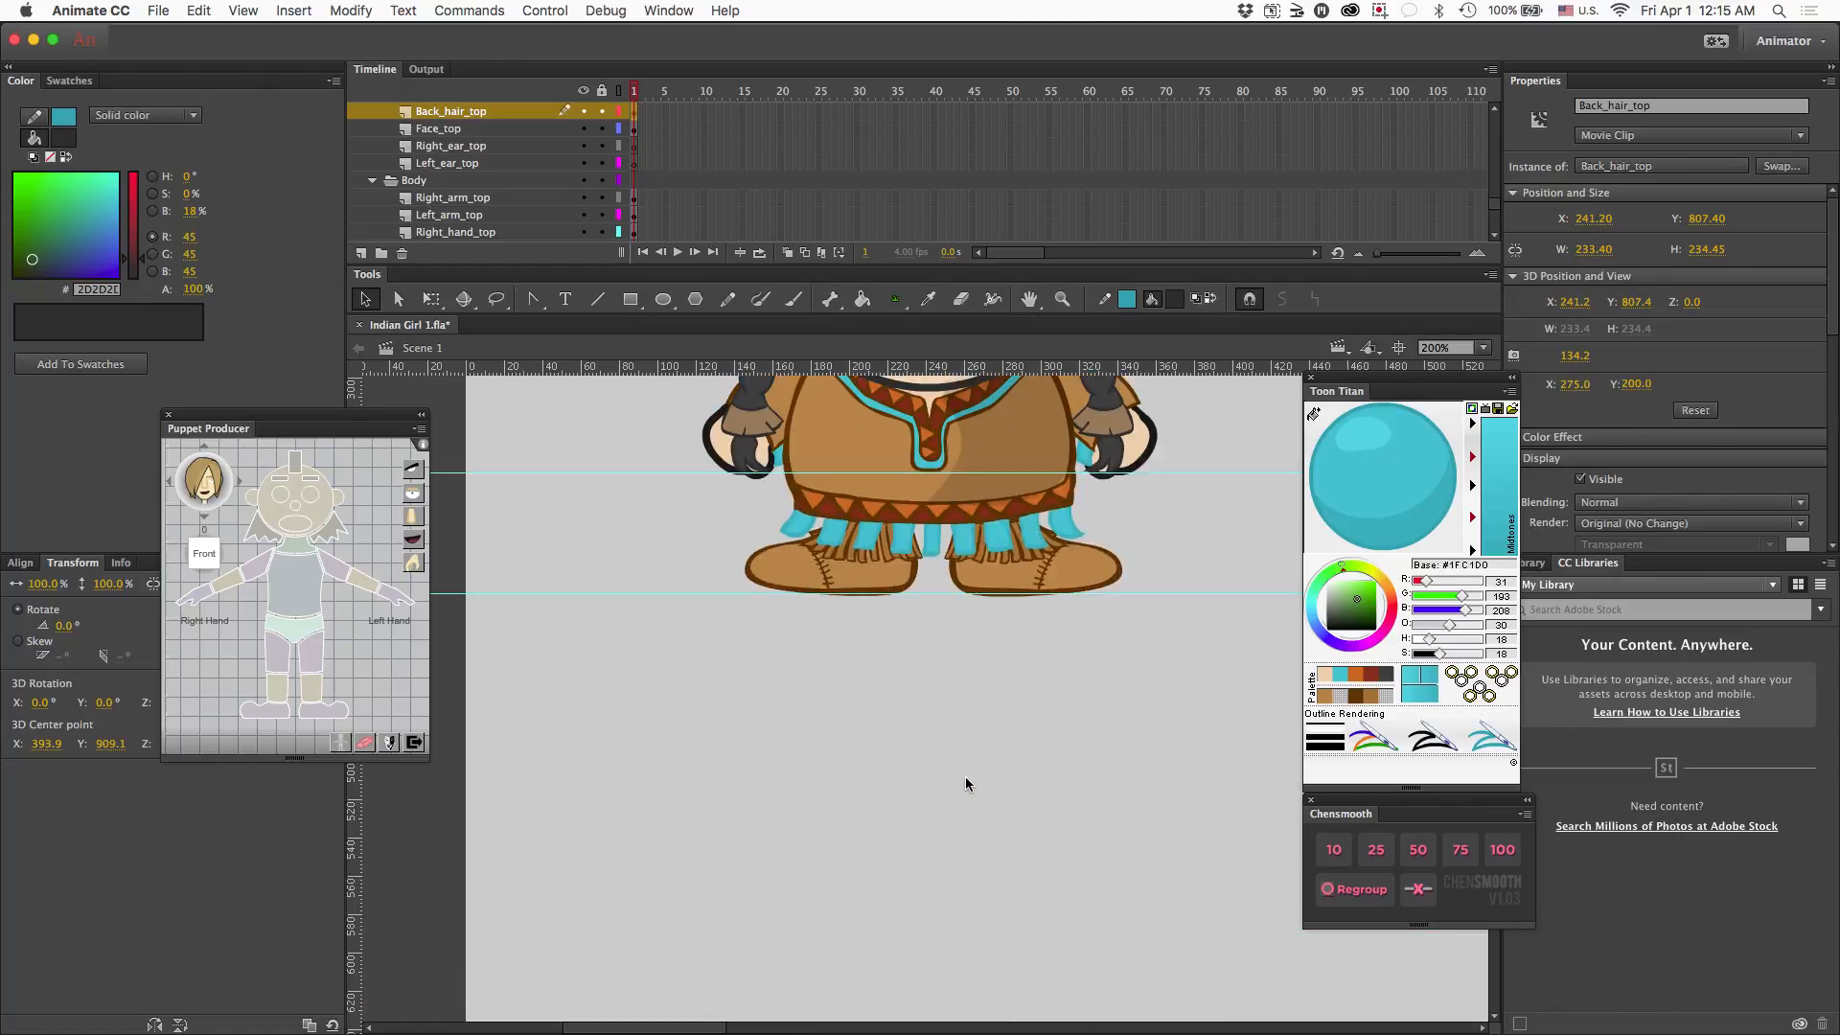
pyautogui.scroll(-8, 966, 784)
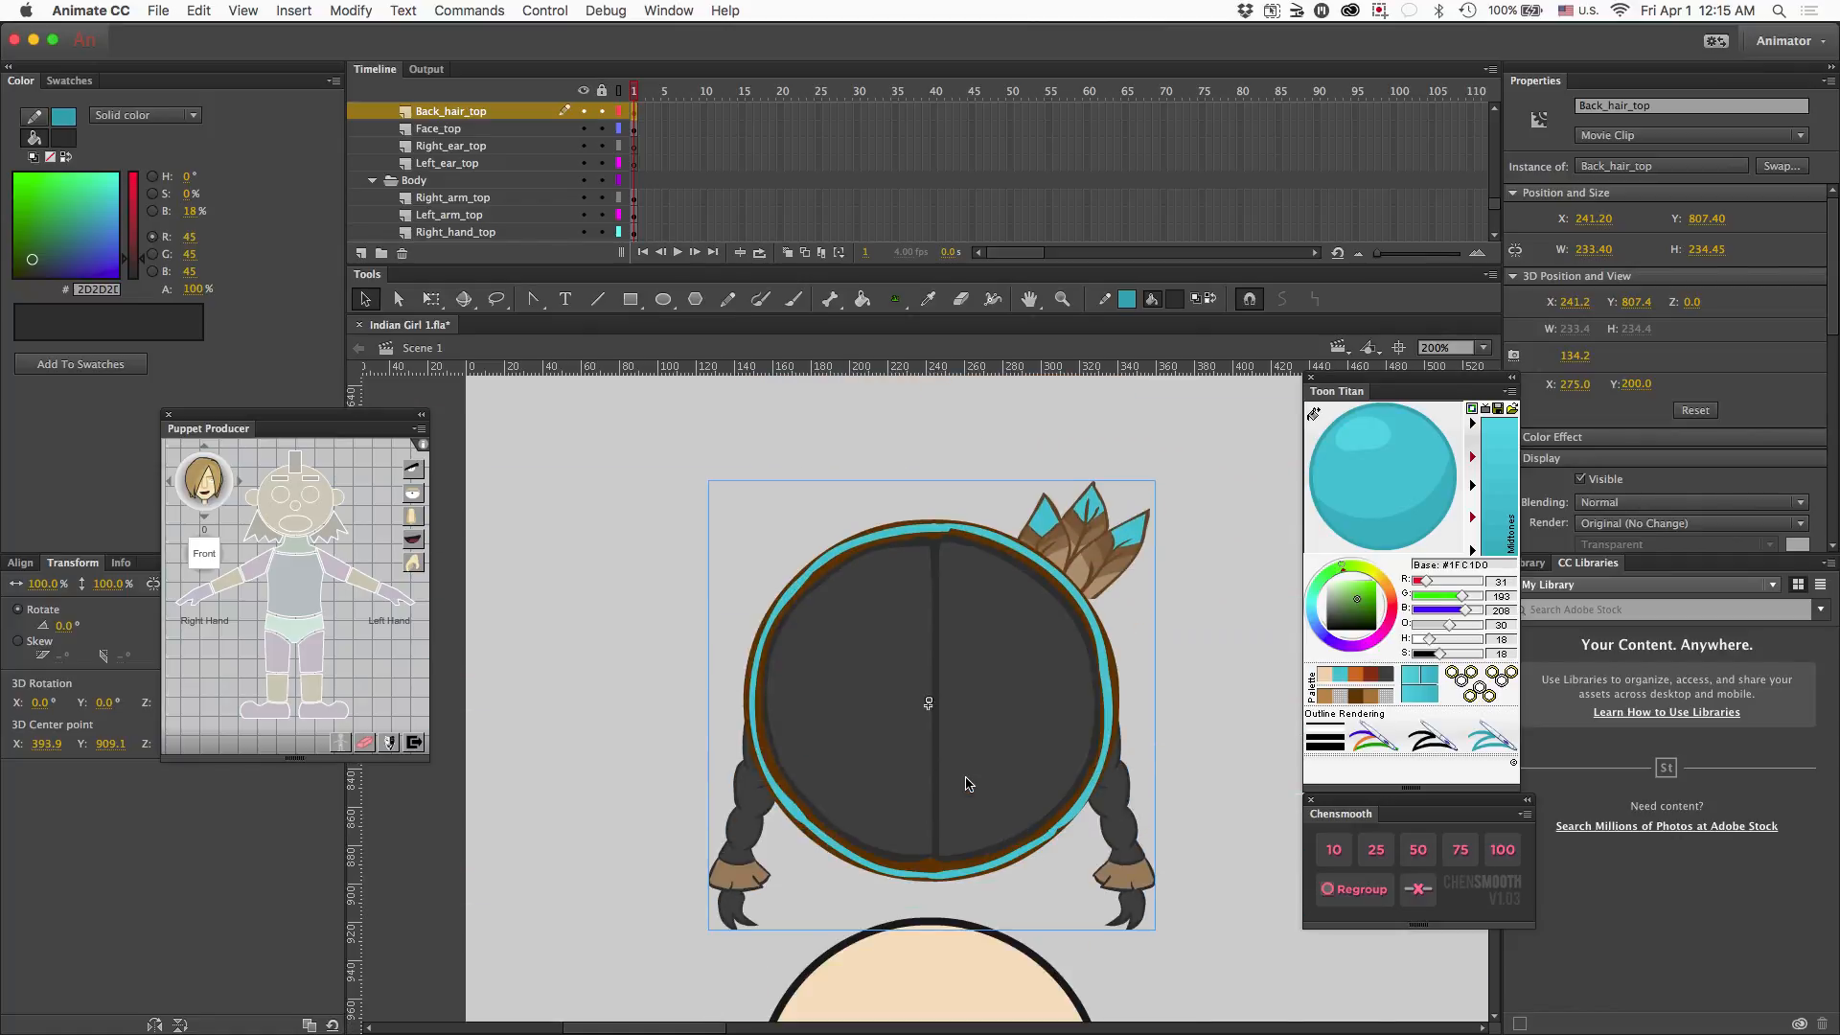
pyautogui.scroll(-3, 966, 782)
pyautogui.scroll(2, 966, 782)
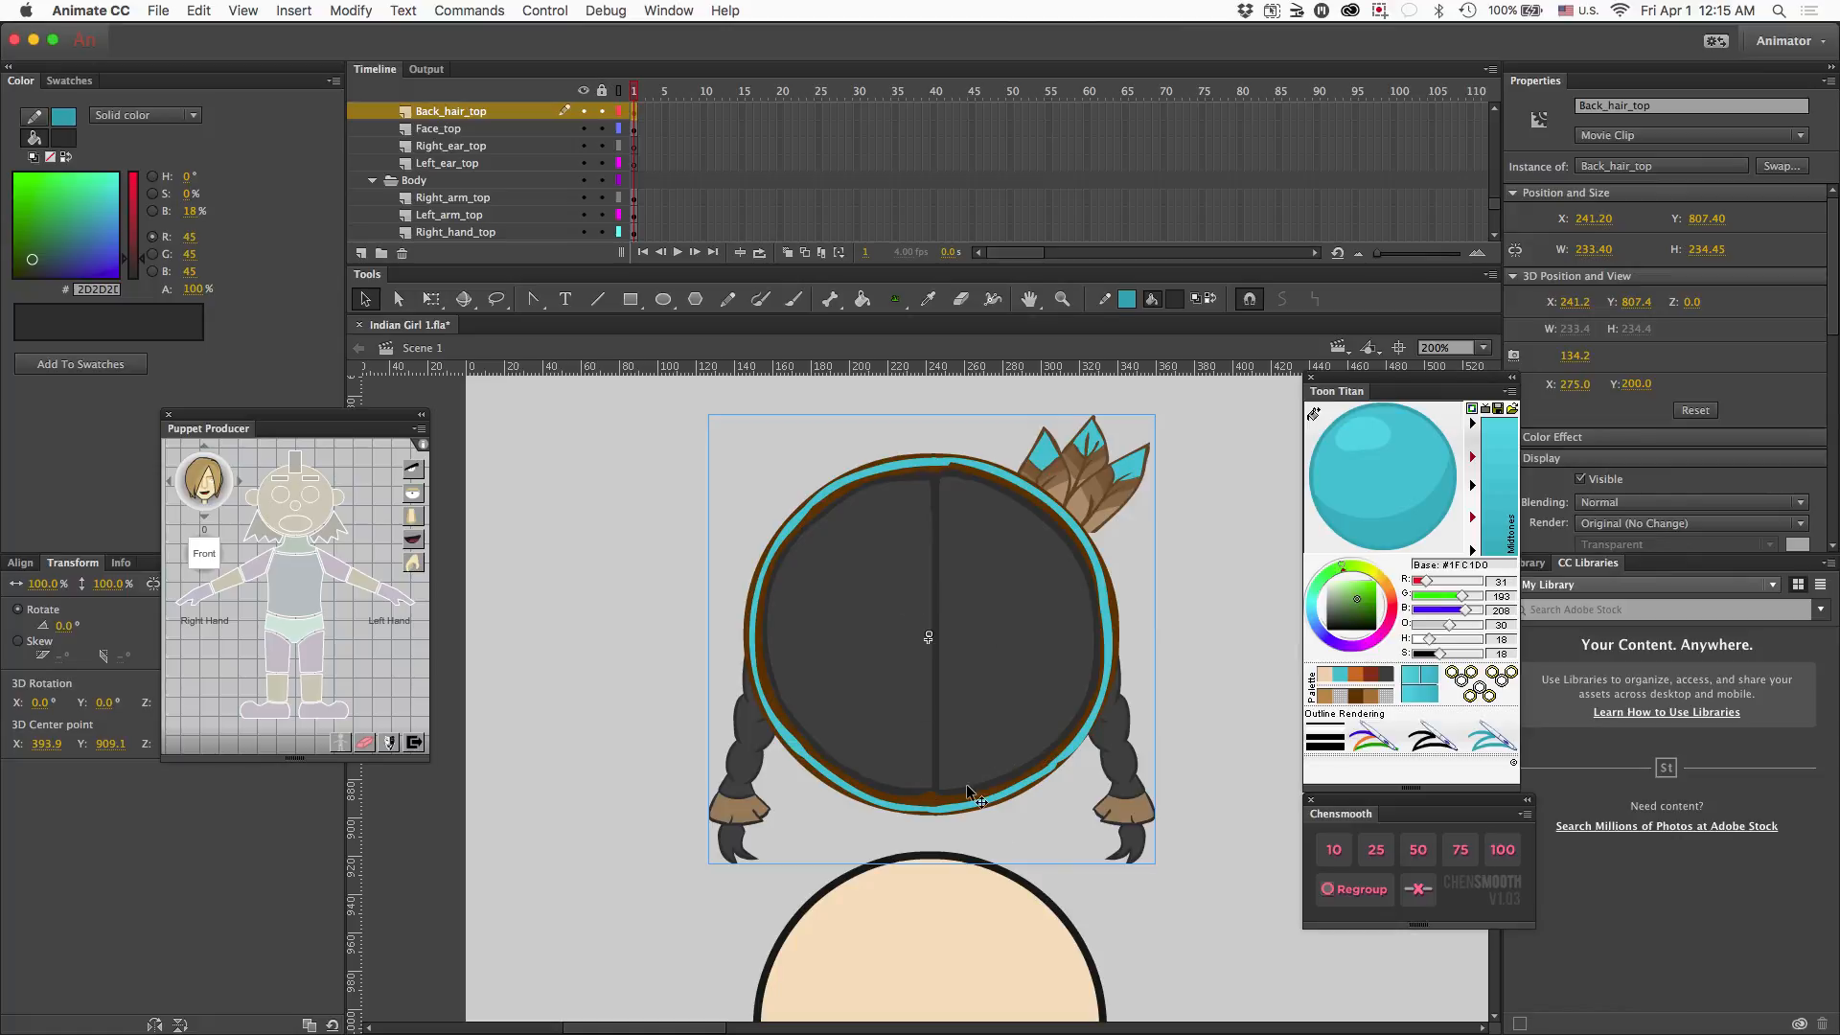
pyautogui.press('super+minus')
pyautogui.press('super+minus')
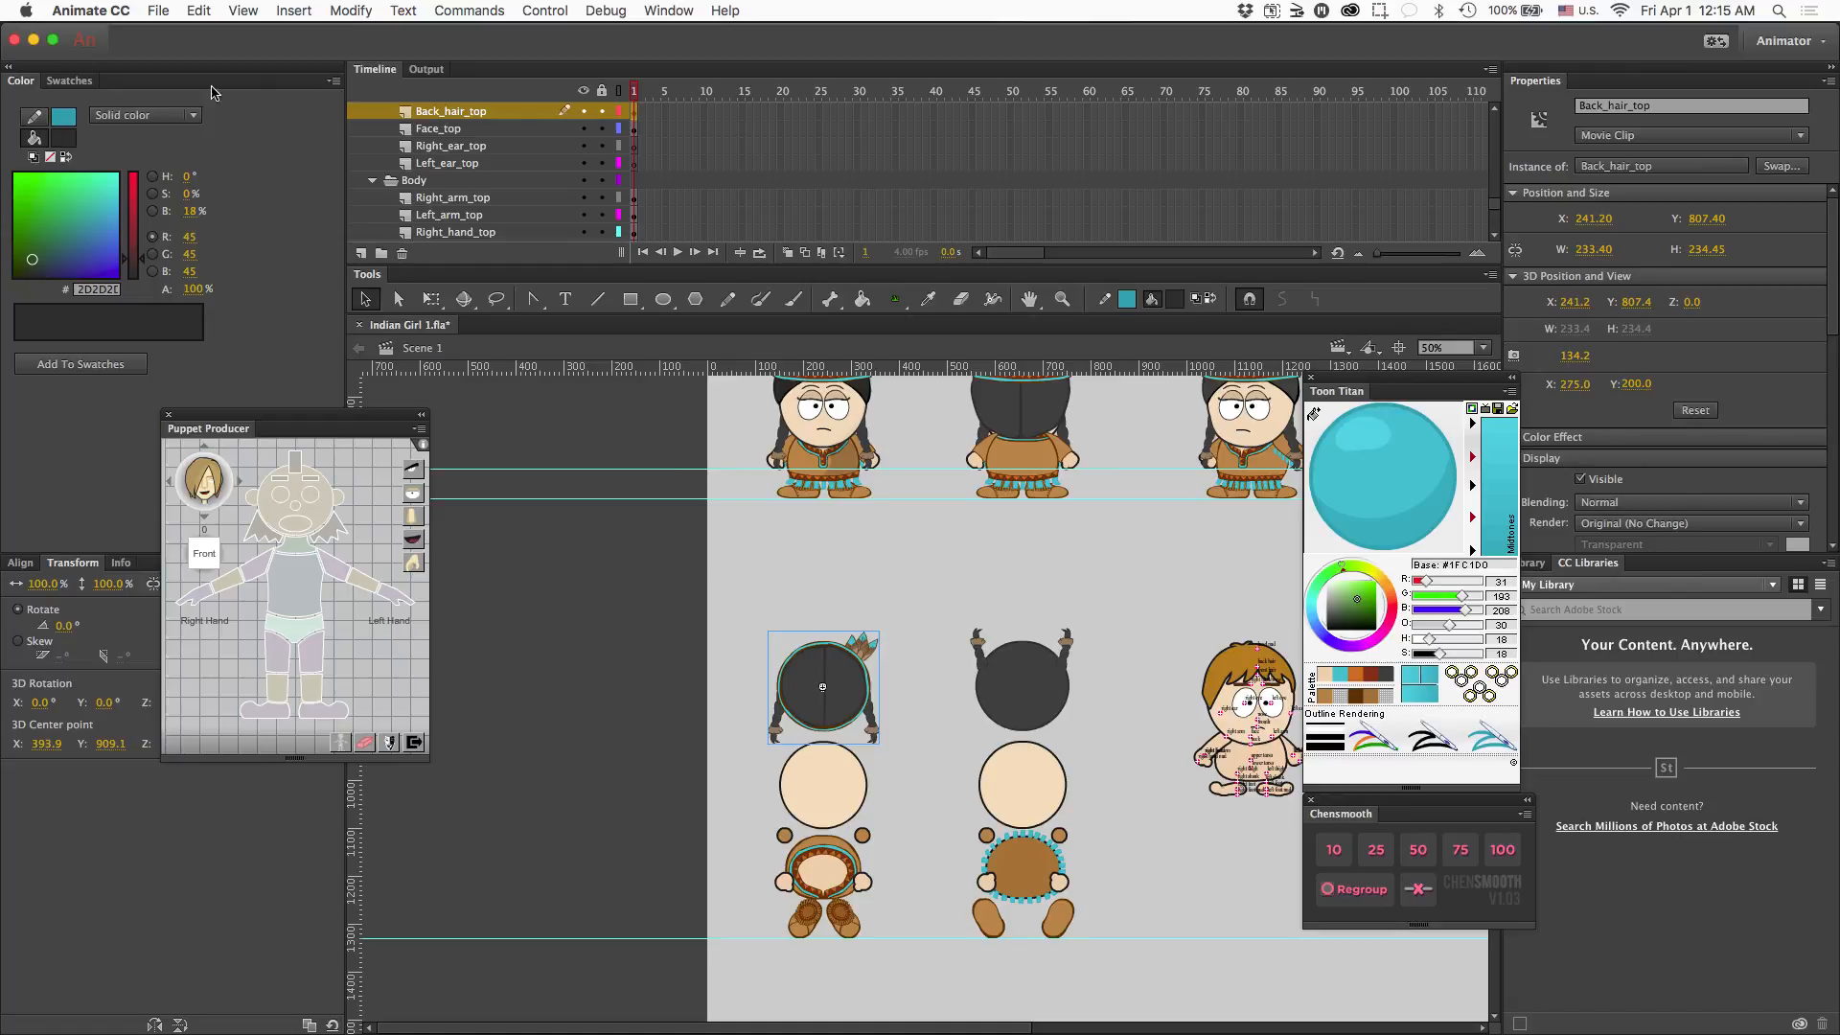
# - Save Indian Girl 1.fla, export it as an SWF movie and open CrazyTalk Animator 2 - Pipeline without reopening its previous windows
pyautogui.click(170, 11)
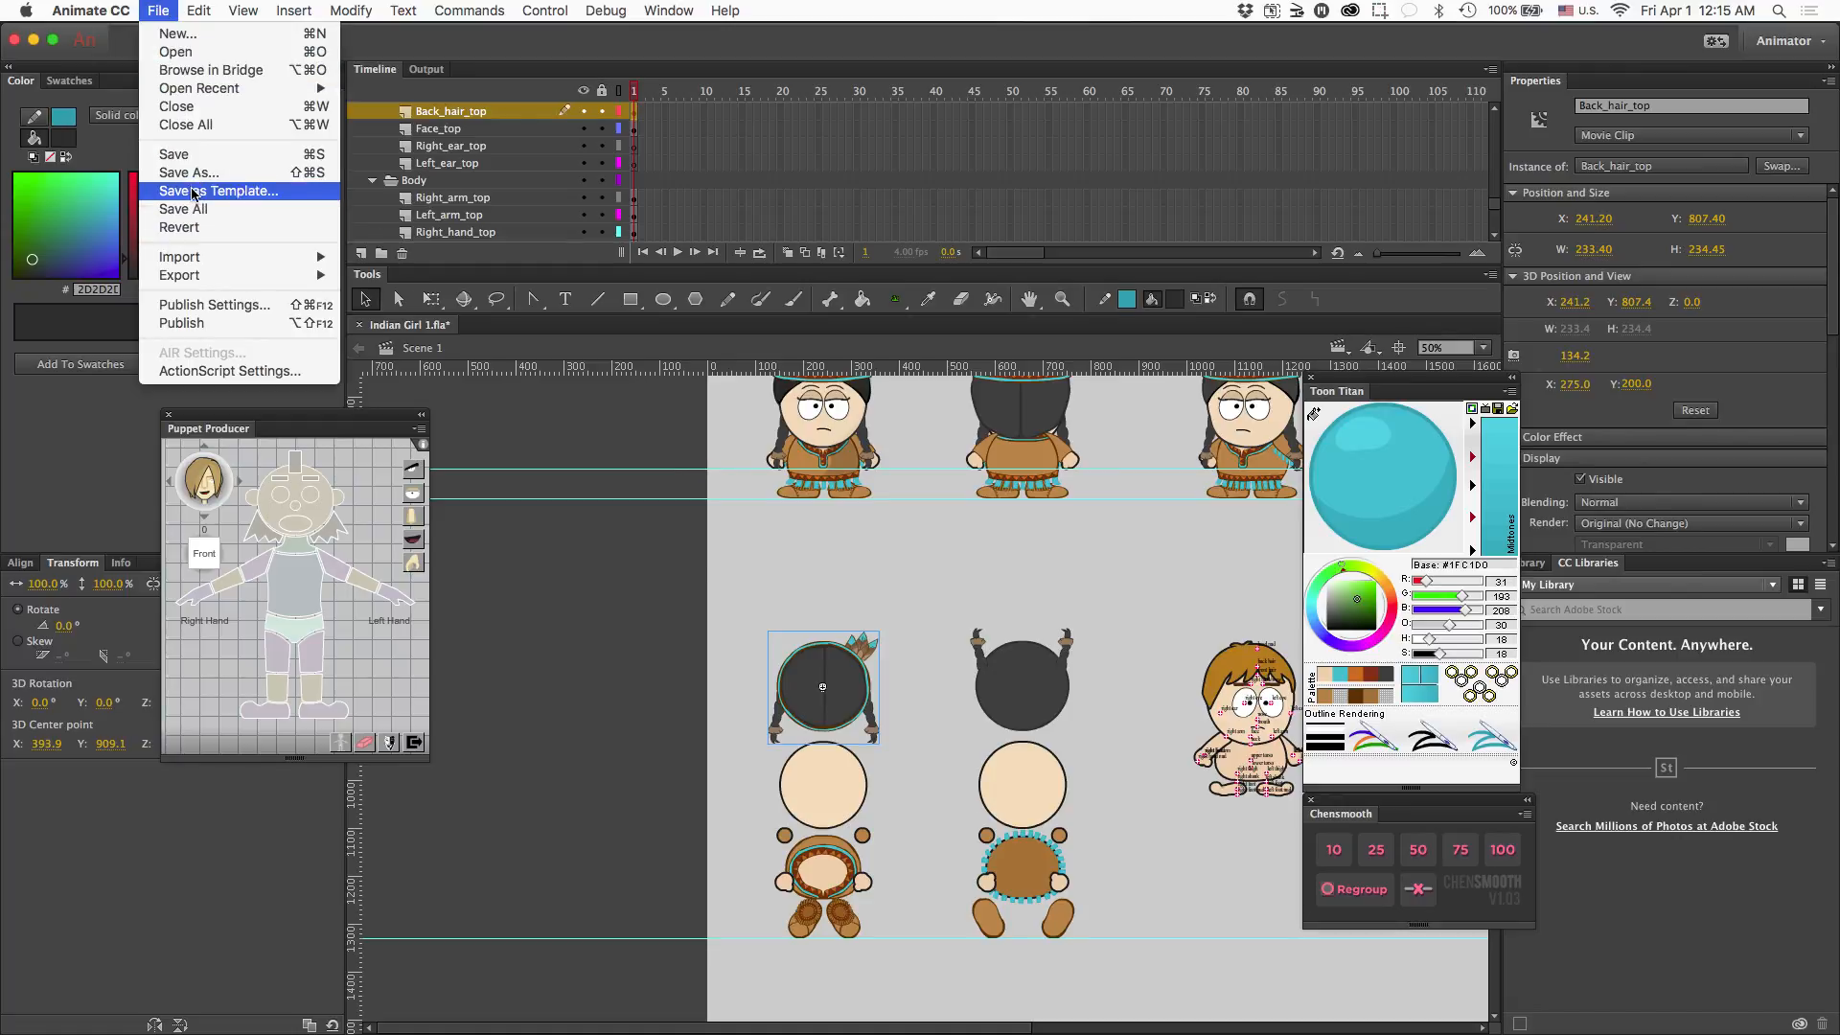
pyautogui.click(174, 35)
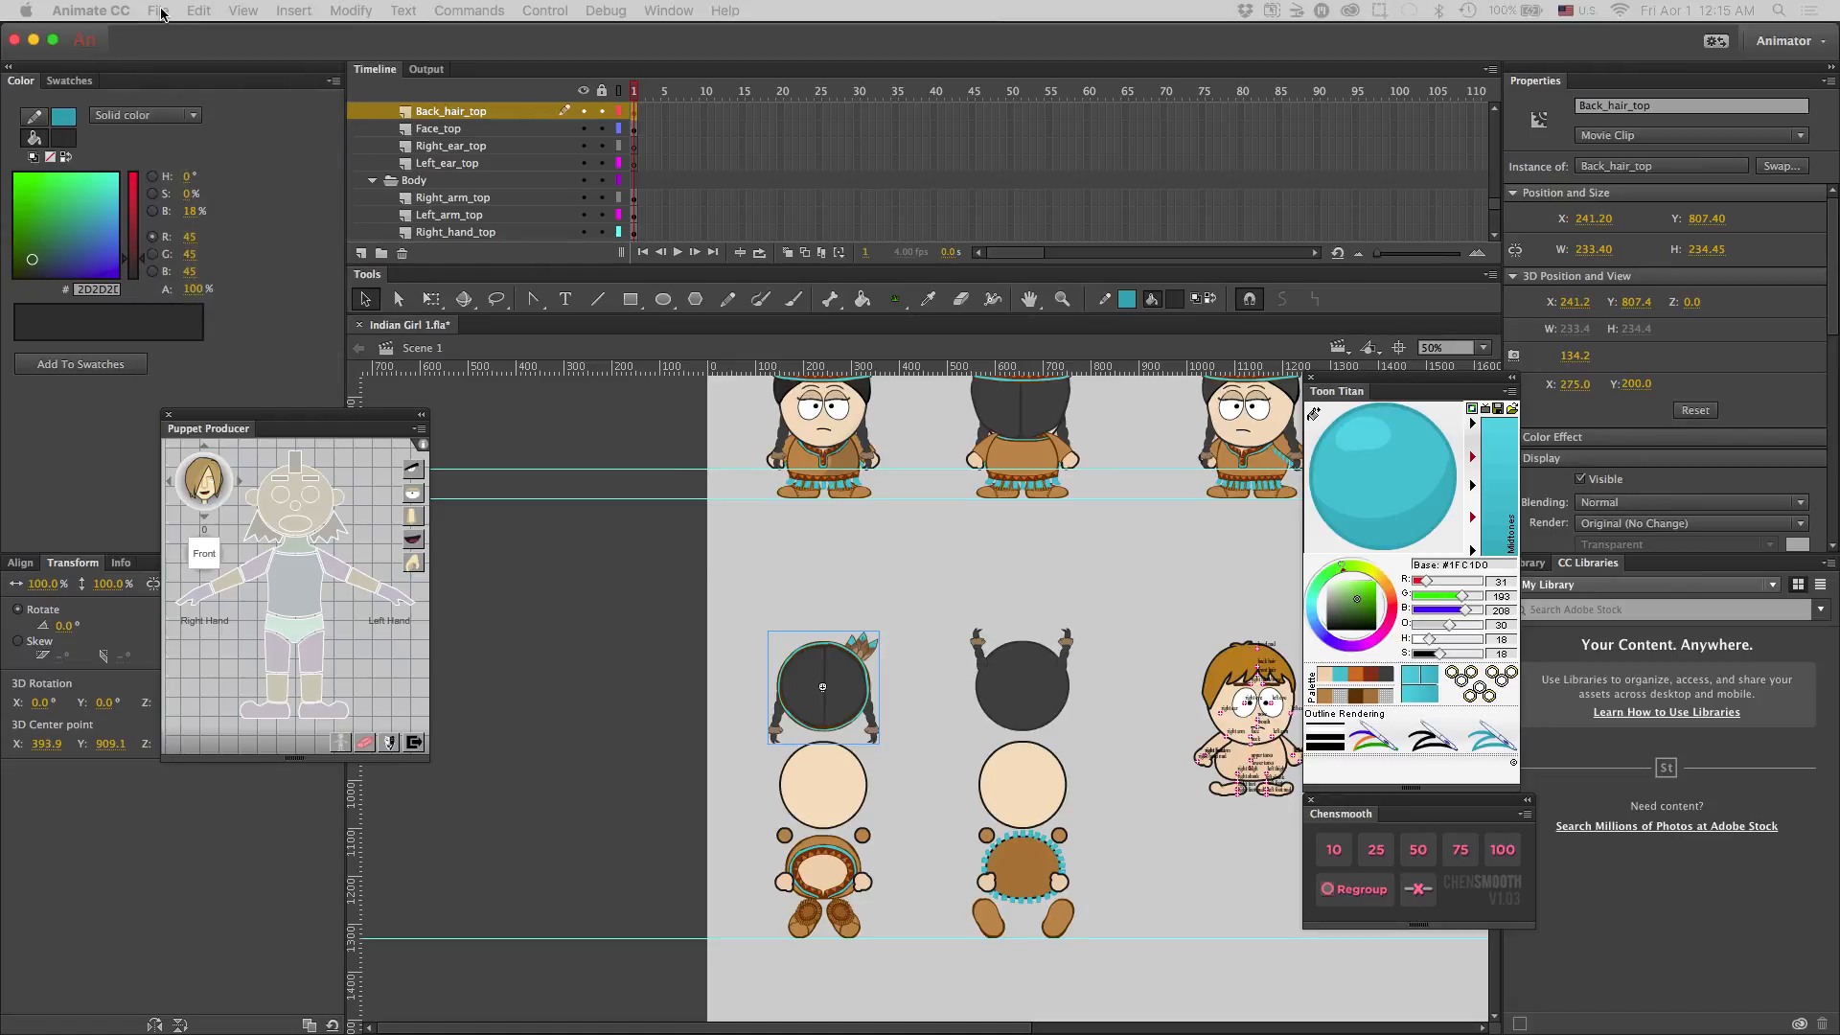
pyautogui.click(162, 11)
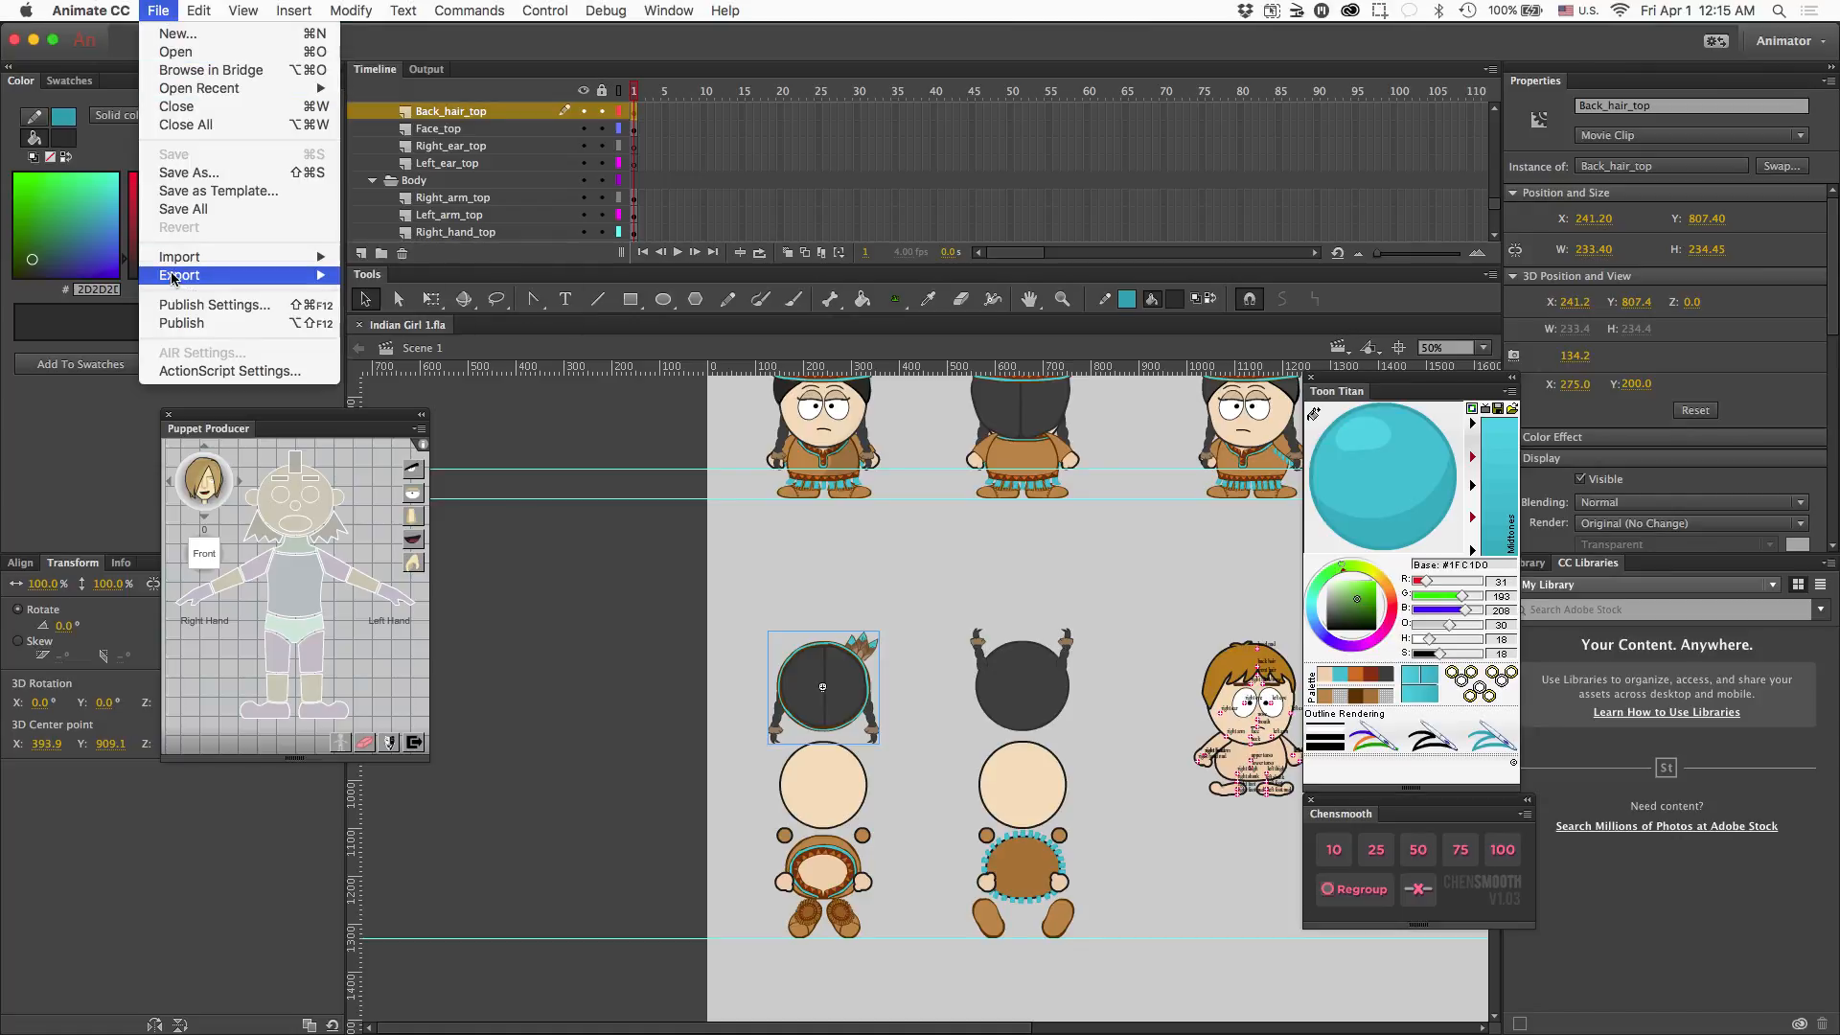
pyautogui.moveTo(176, 276)
pyautogui.click(425, 299)
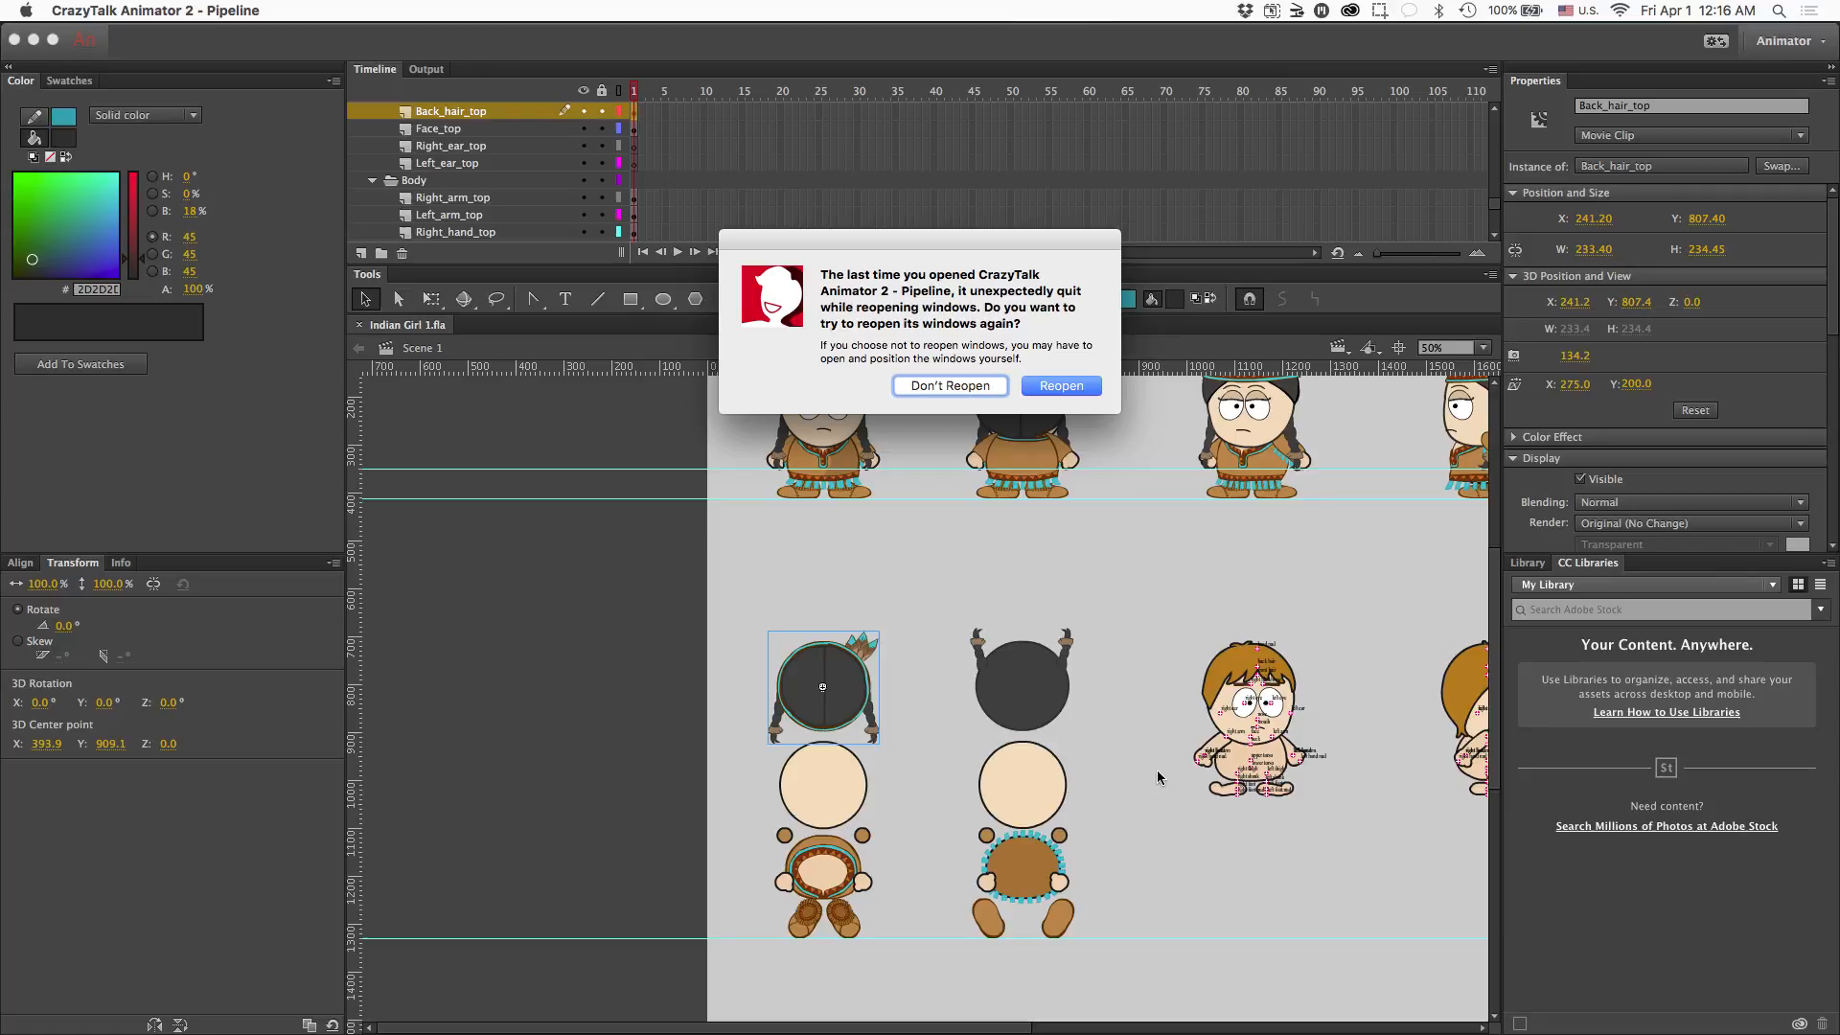
pyautogui.click(981, 392)
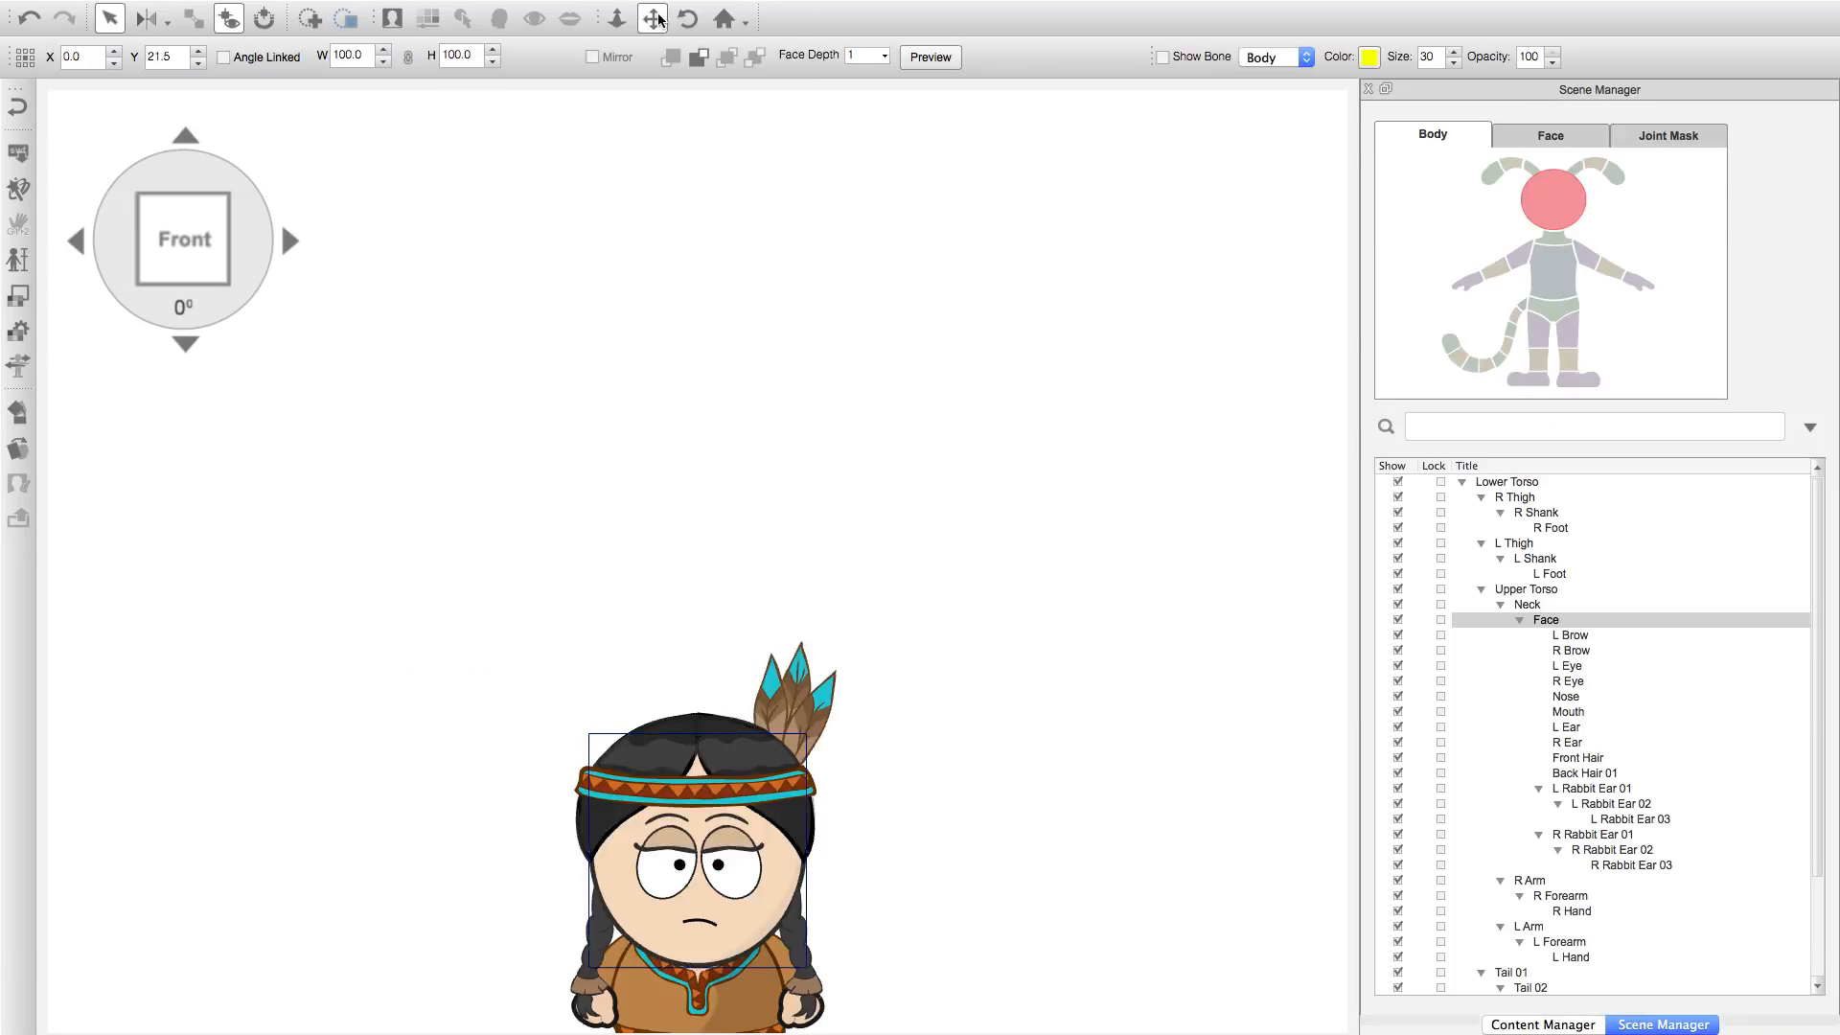
# - Rotate the puppet through all its horizontal view angles in CrazyTalk Animator, back to Front, to check each view's artwork
pyautogui.click(71, 239)
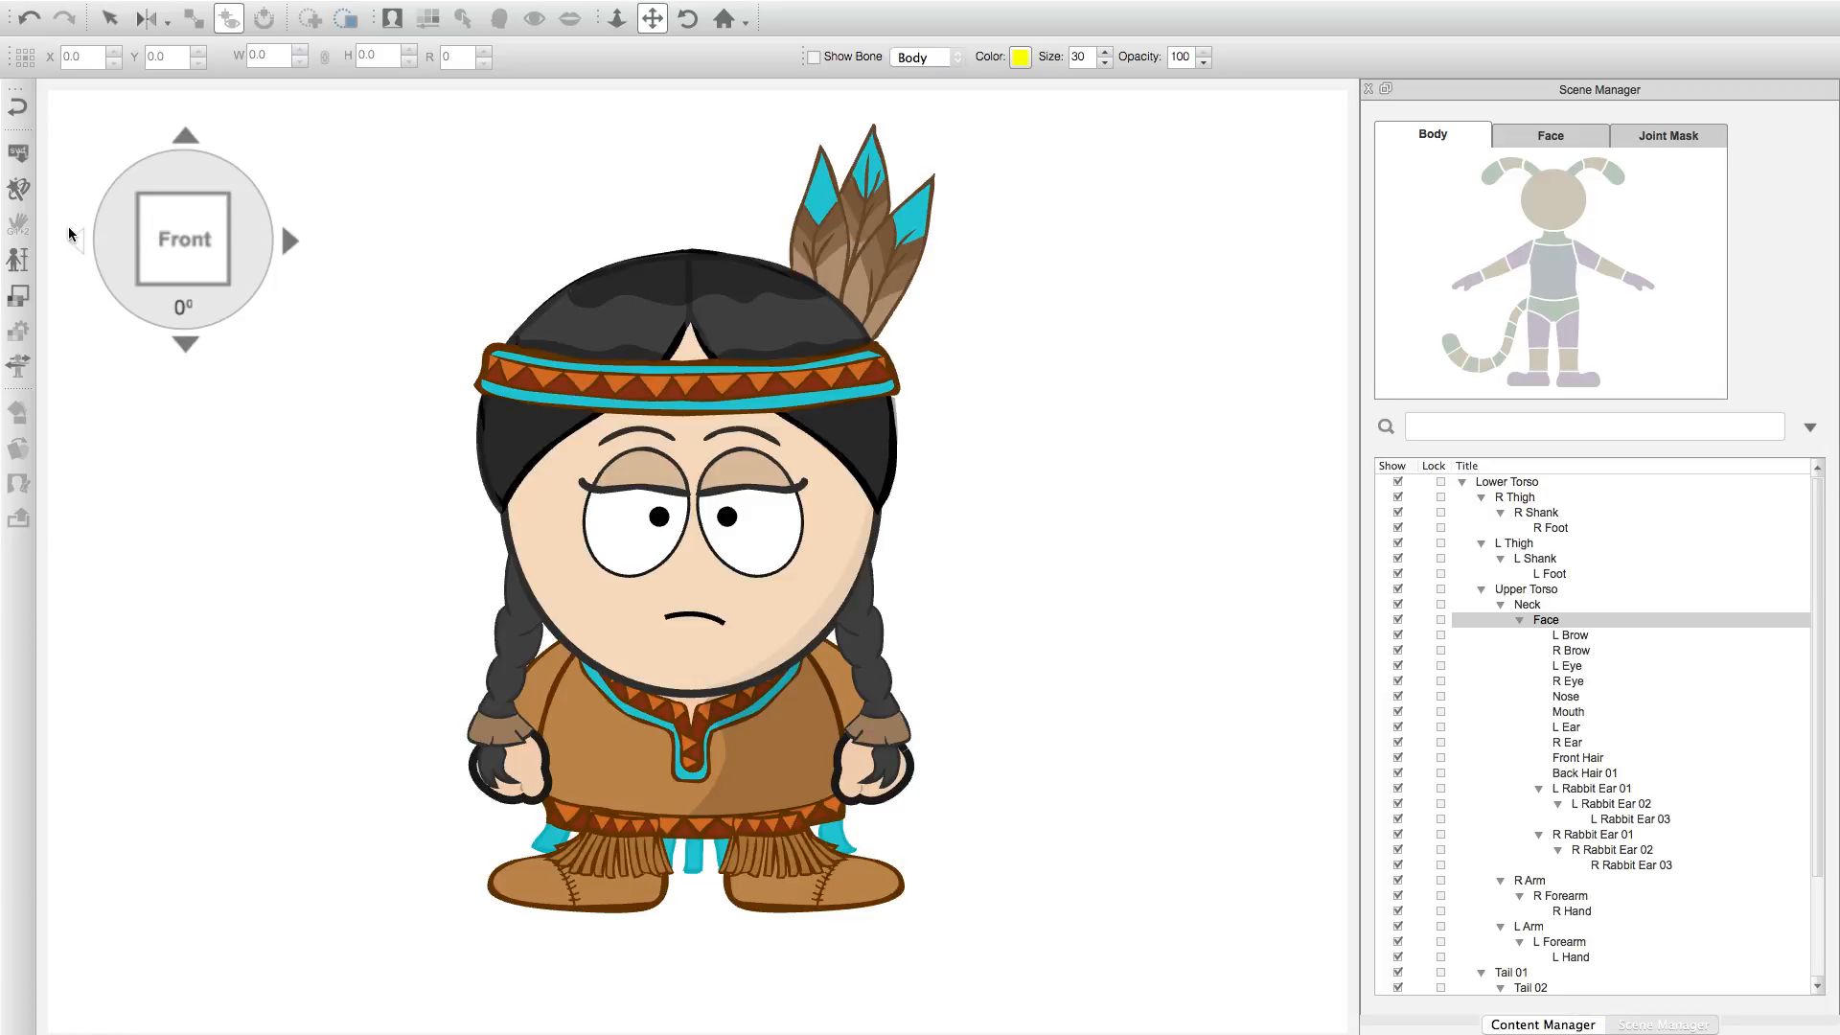
pyautogui.click(71, 237)
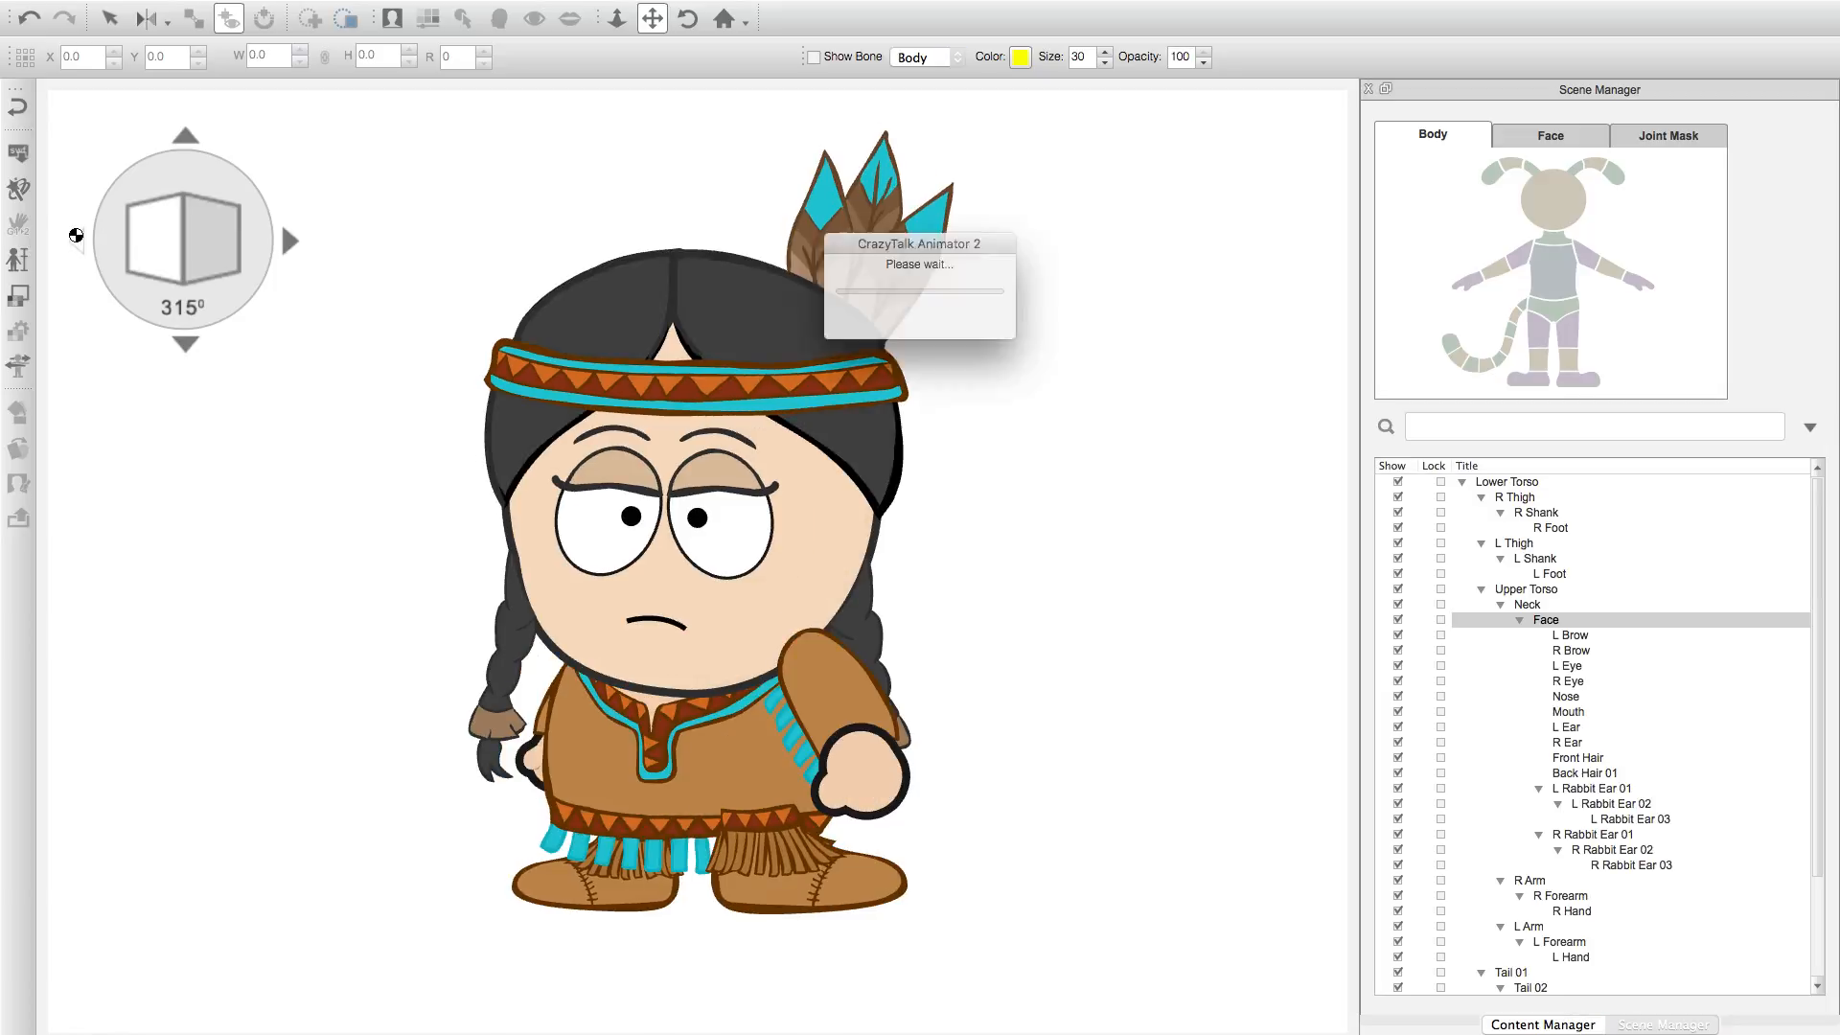
pyautogui.click(71, 235)
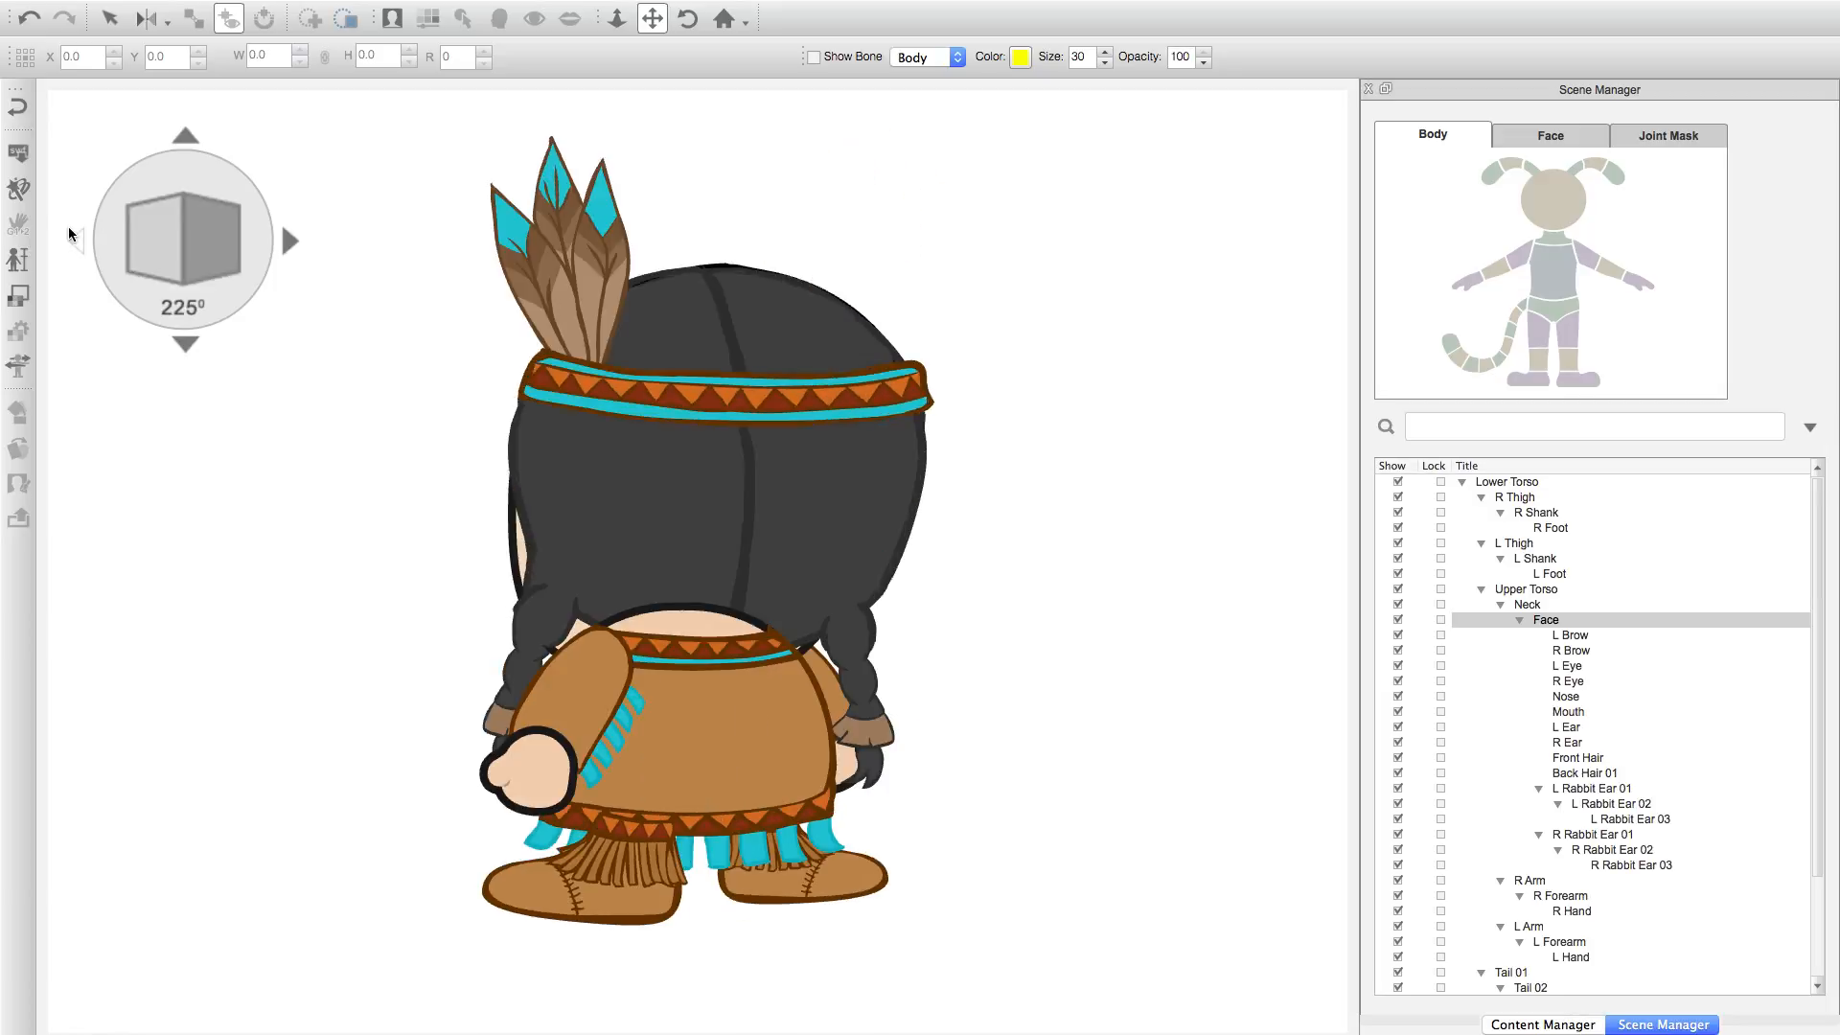
pyautogui.click(70, 236)
pyautogui.click(71, 236)
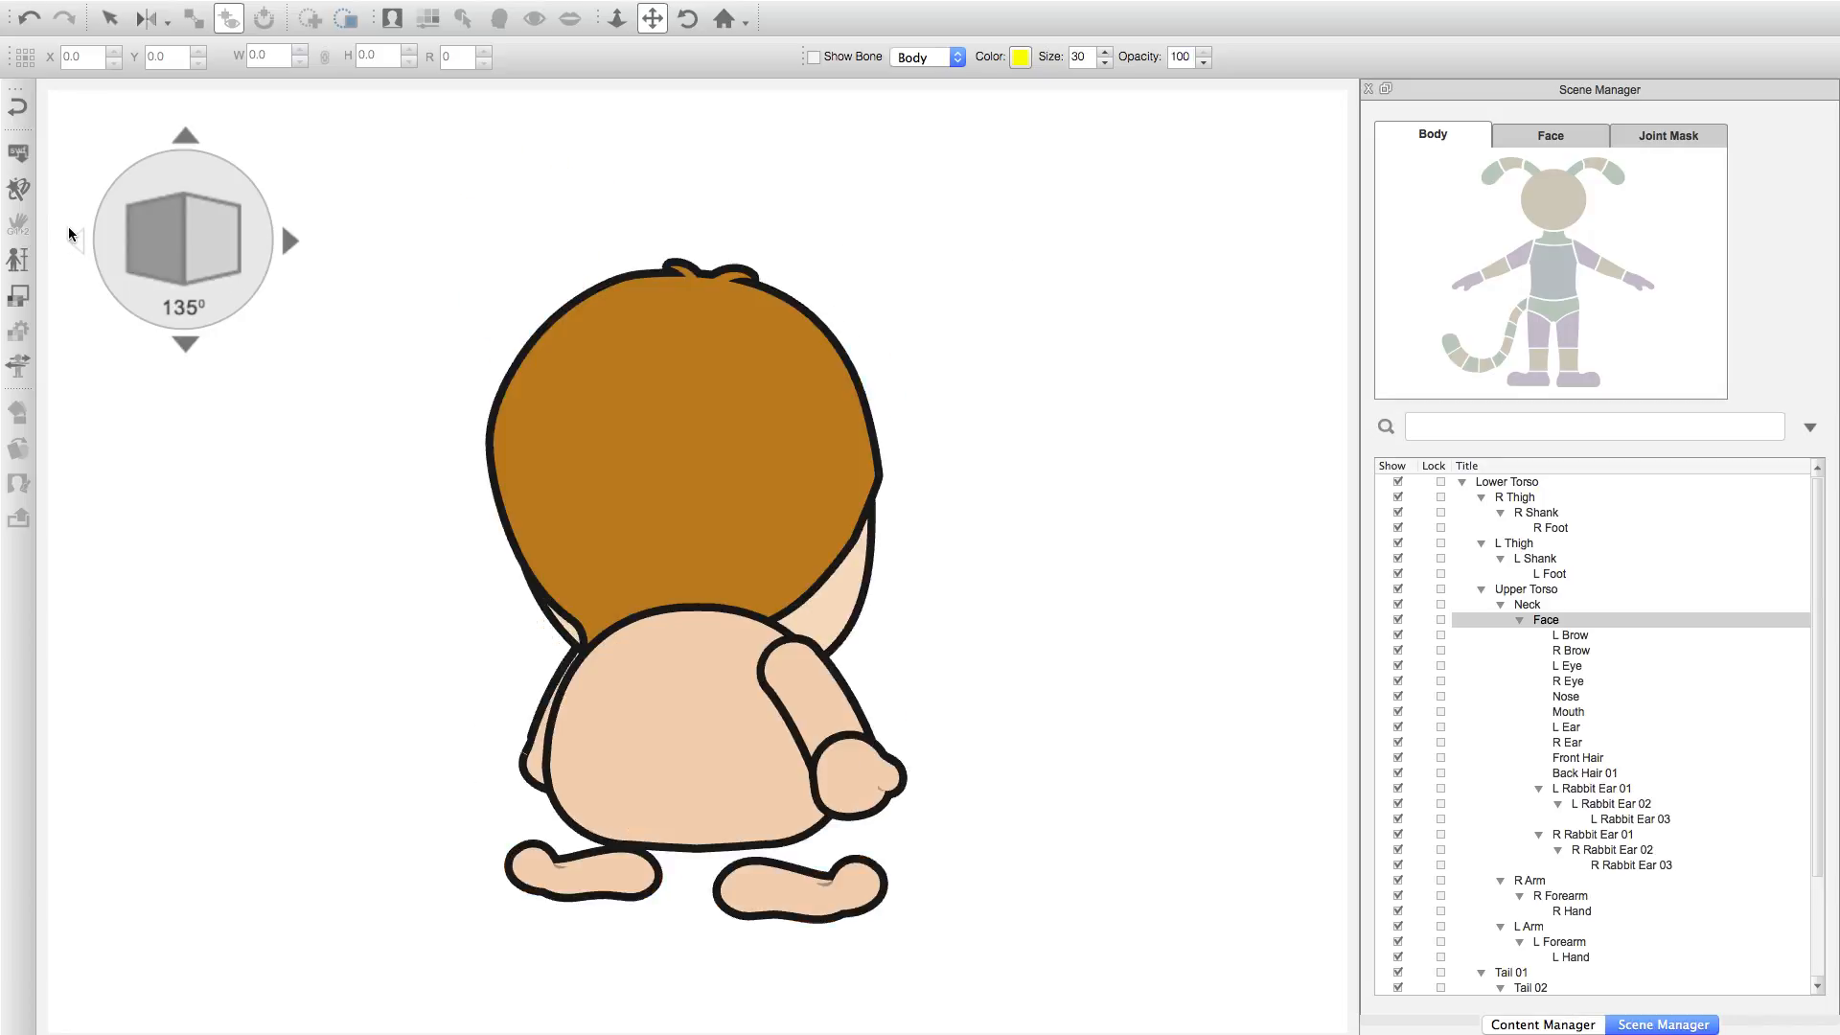
pyautogui.click(71, 236)
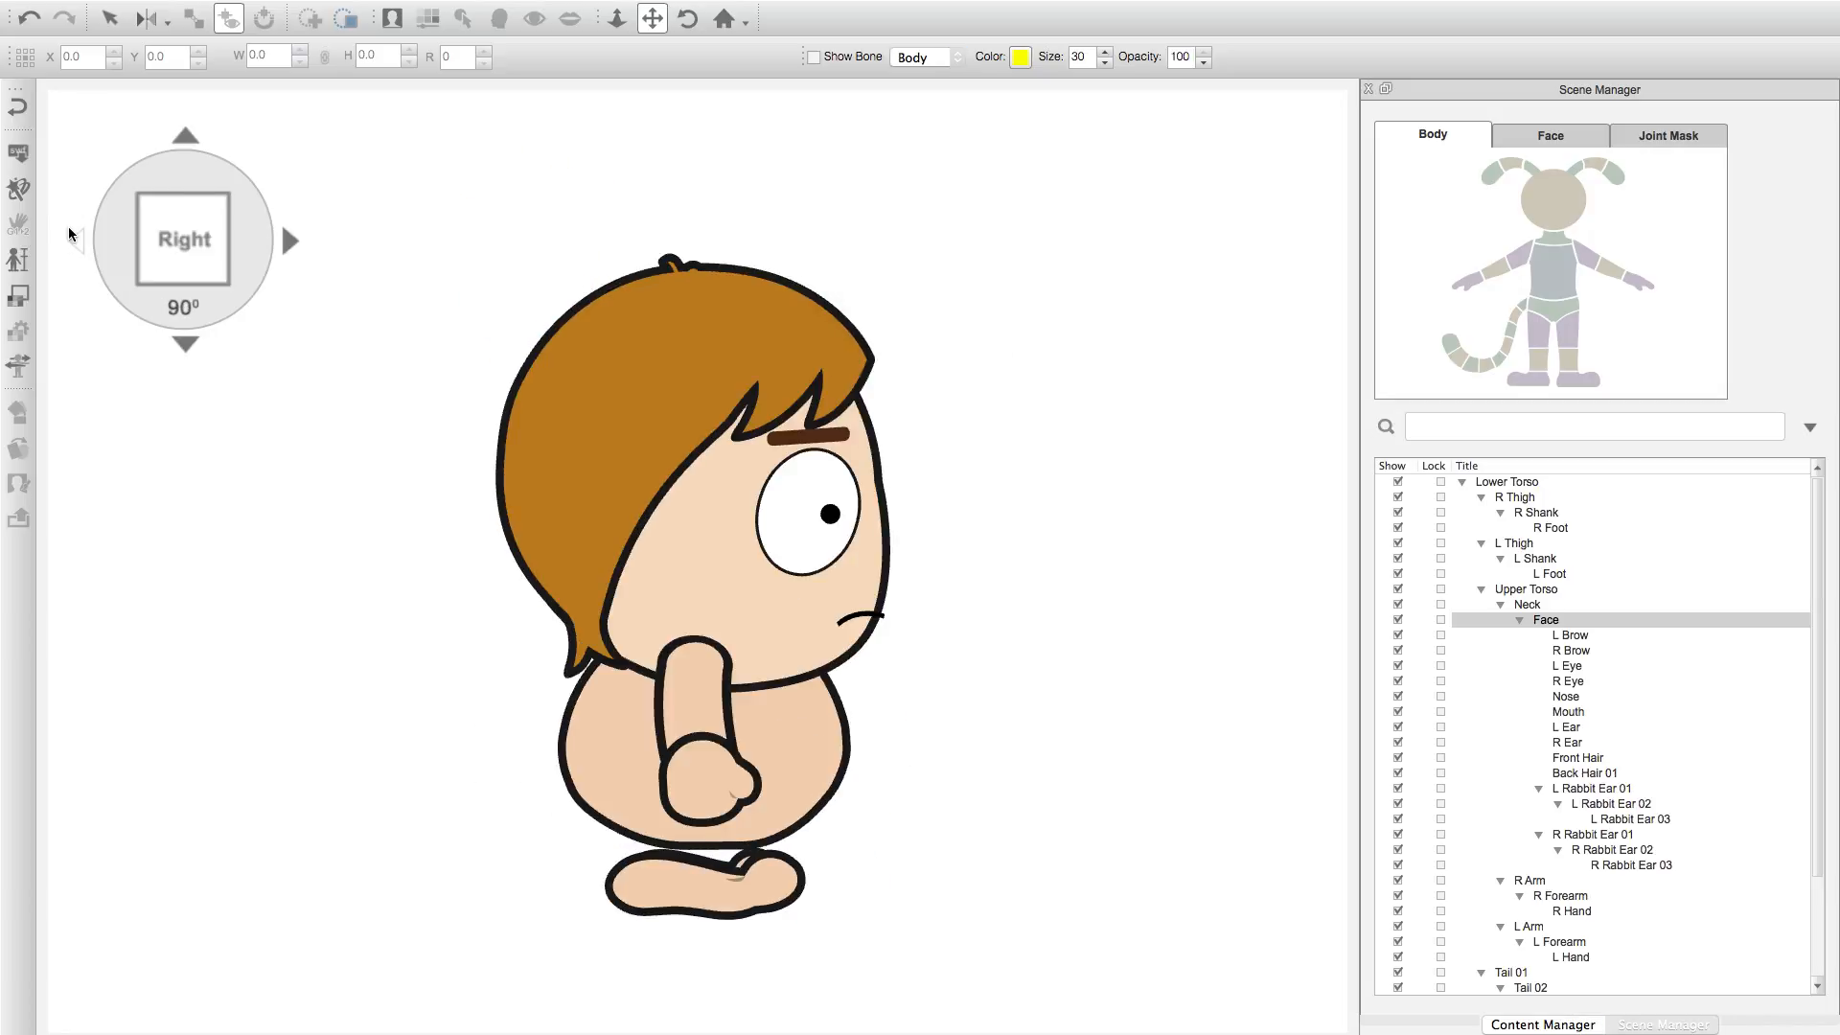
pyautogui.click(71, 236)
pyautogui.click(71, 236)
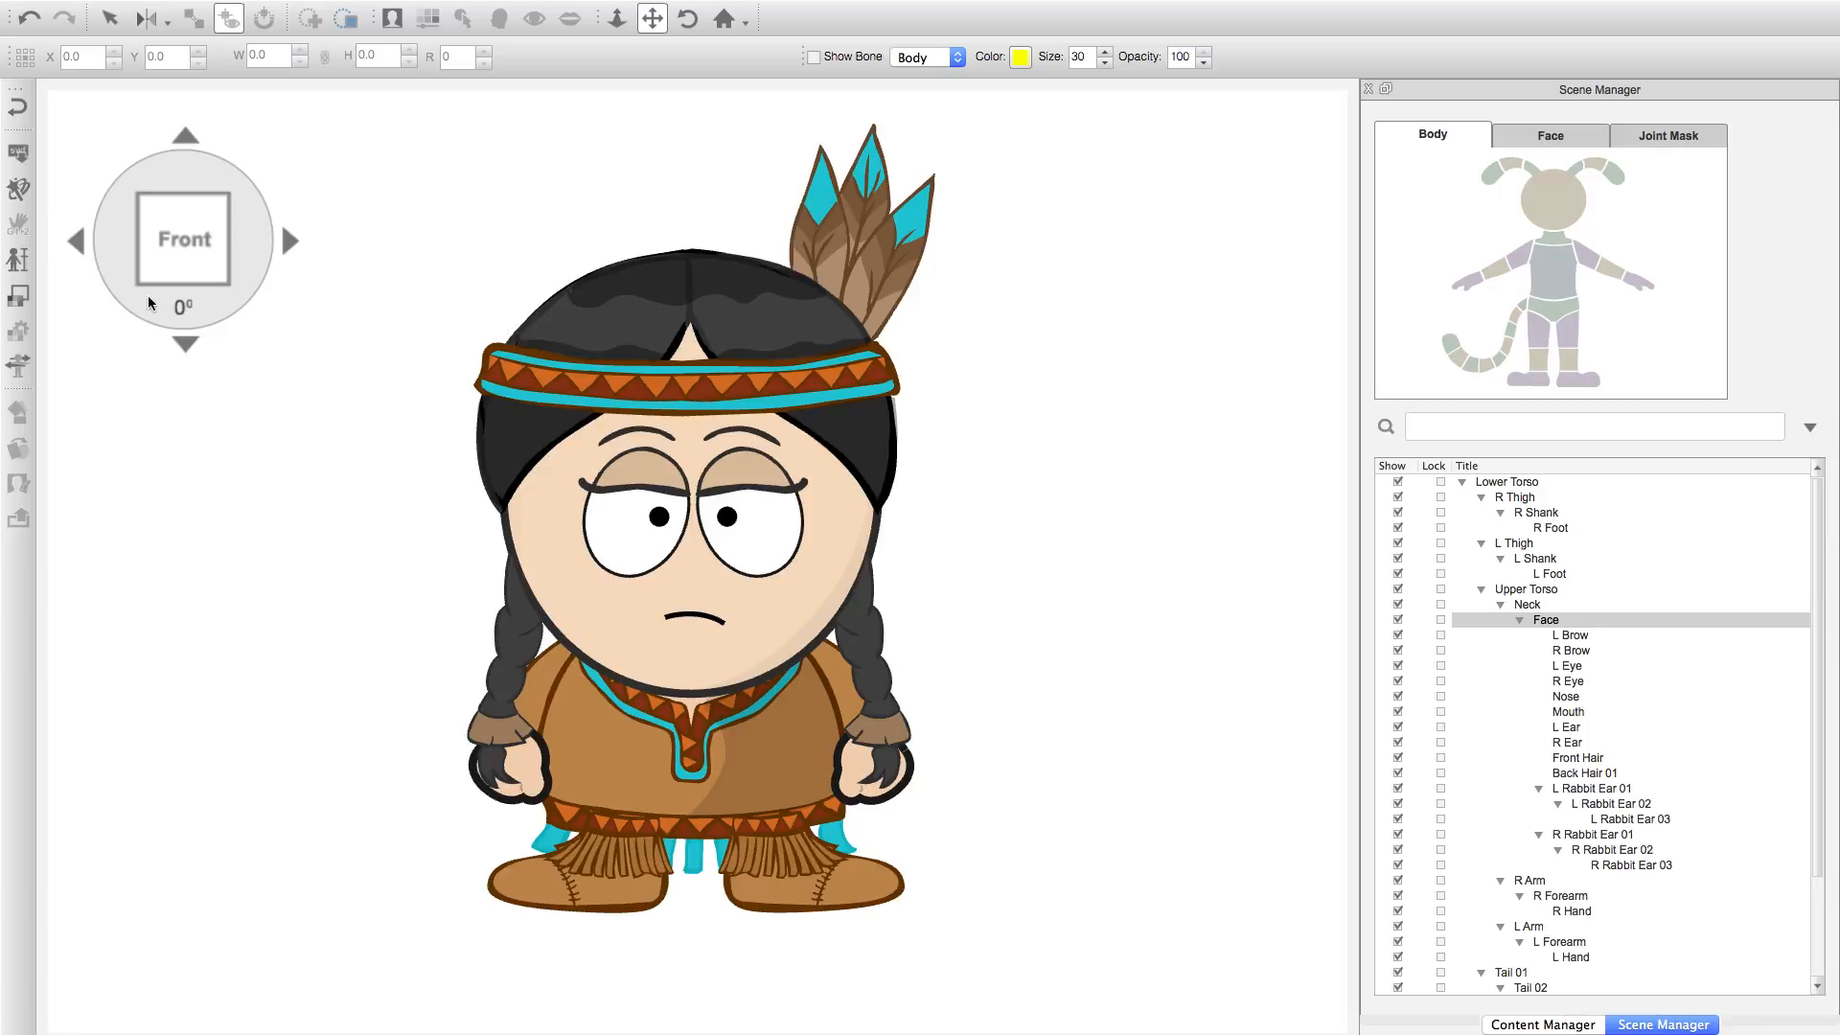
# - Preview the puppet's Bottom and Top views and play all the sample body motions in Calibration
pyautogui.click(186, 345)
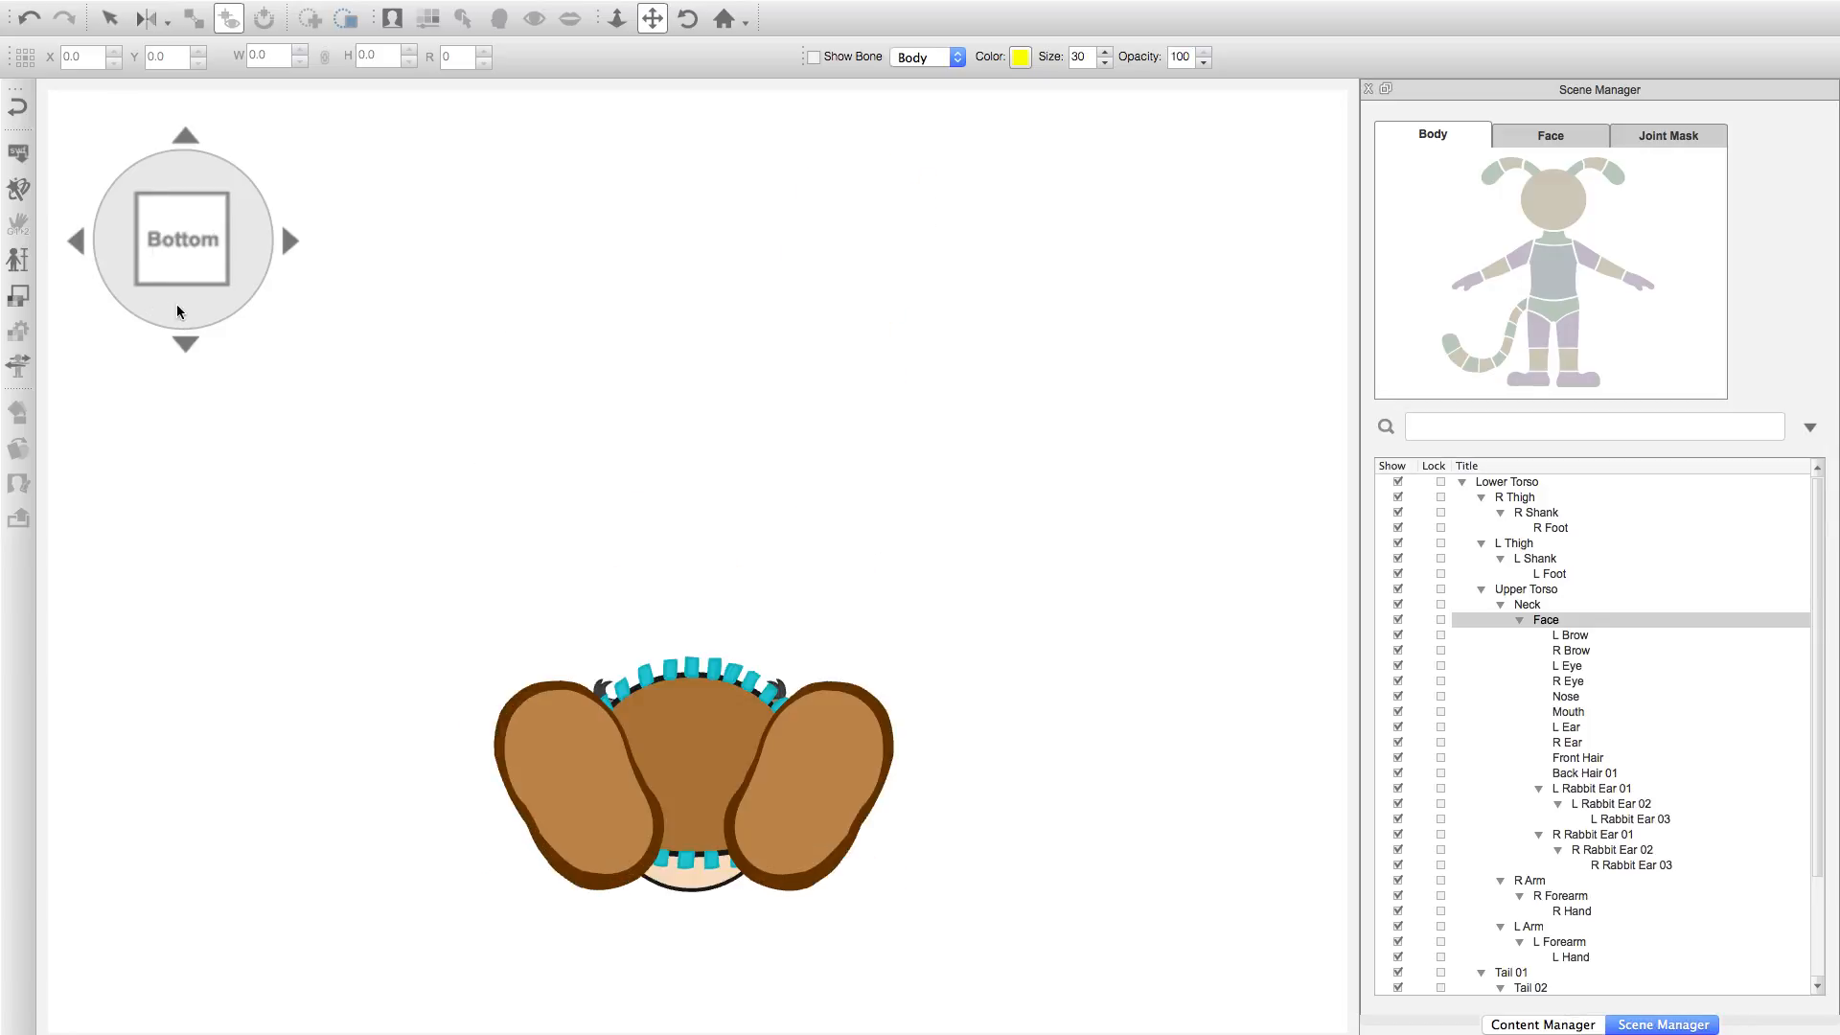
pyautogui.click(192, 139)
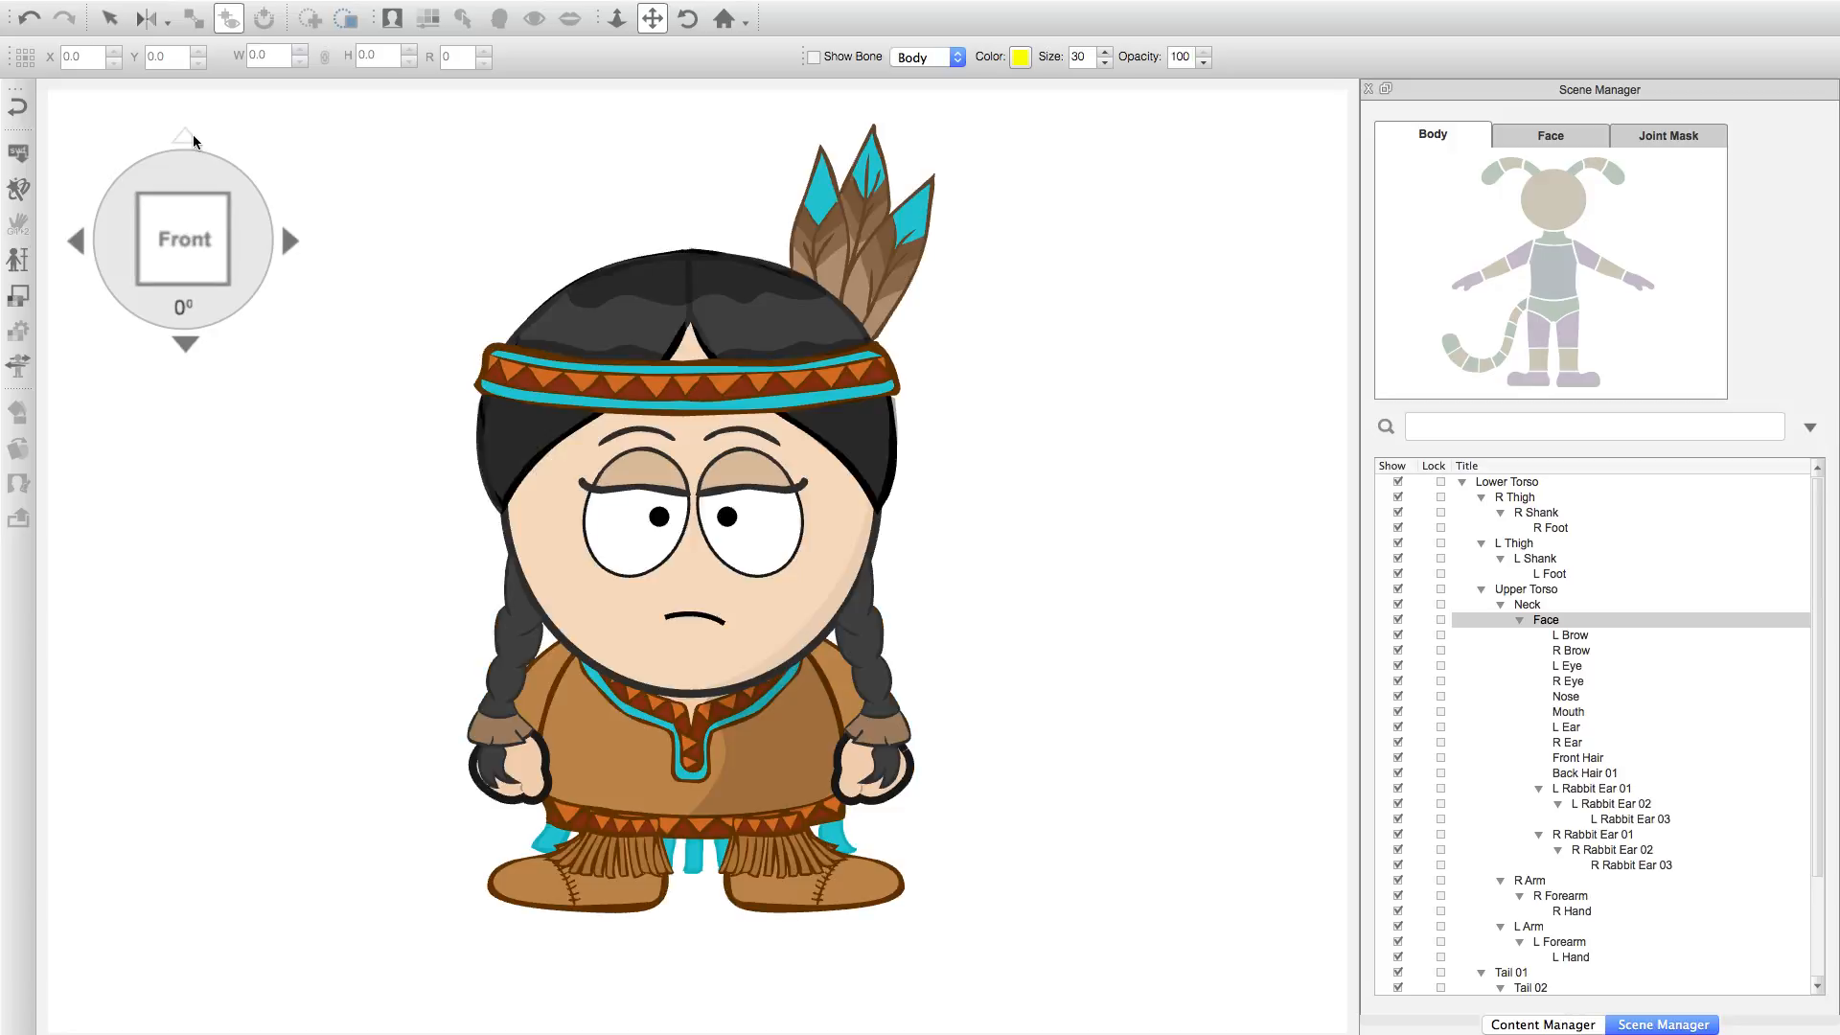
pyautogui.click(189, 138)
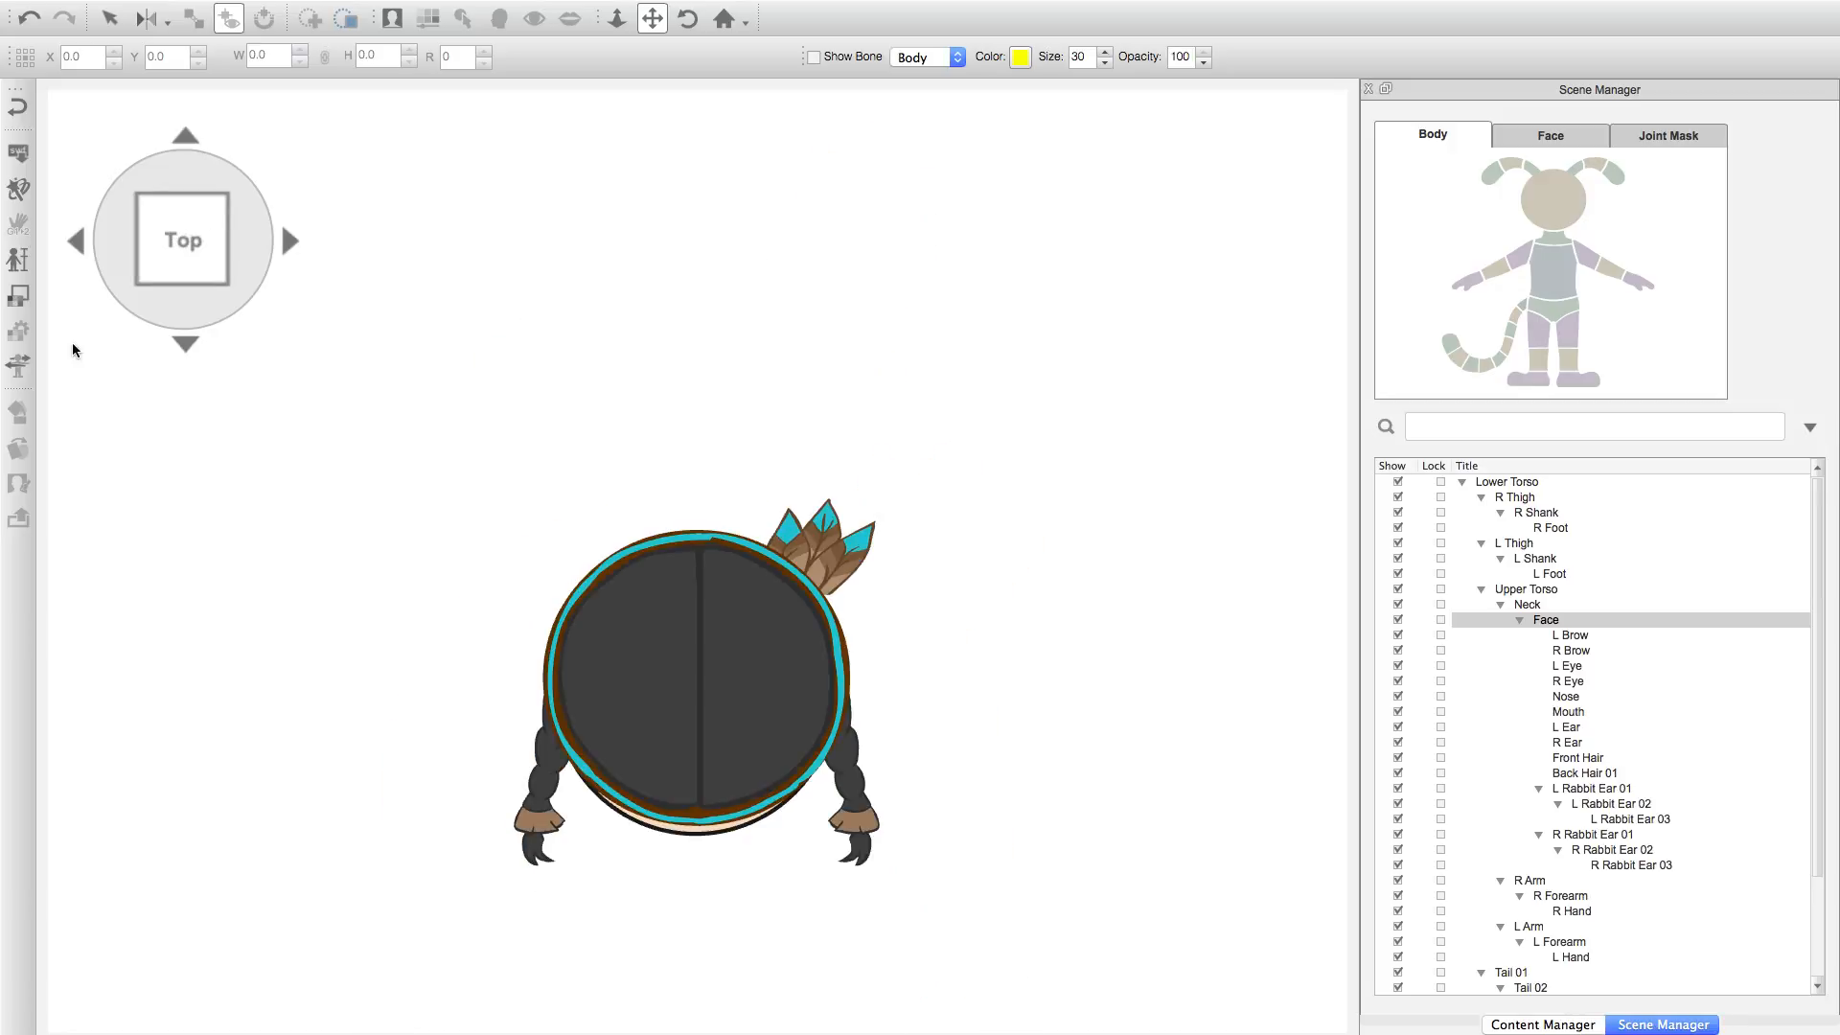
pyautogui.click(1440, 229)
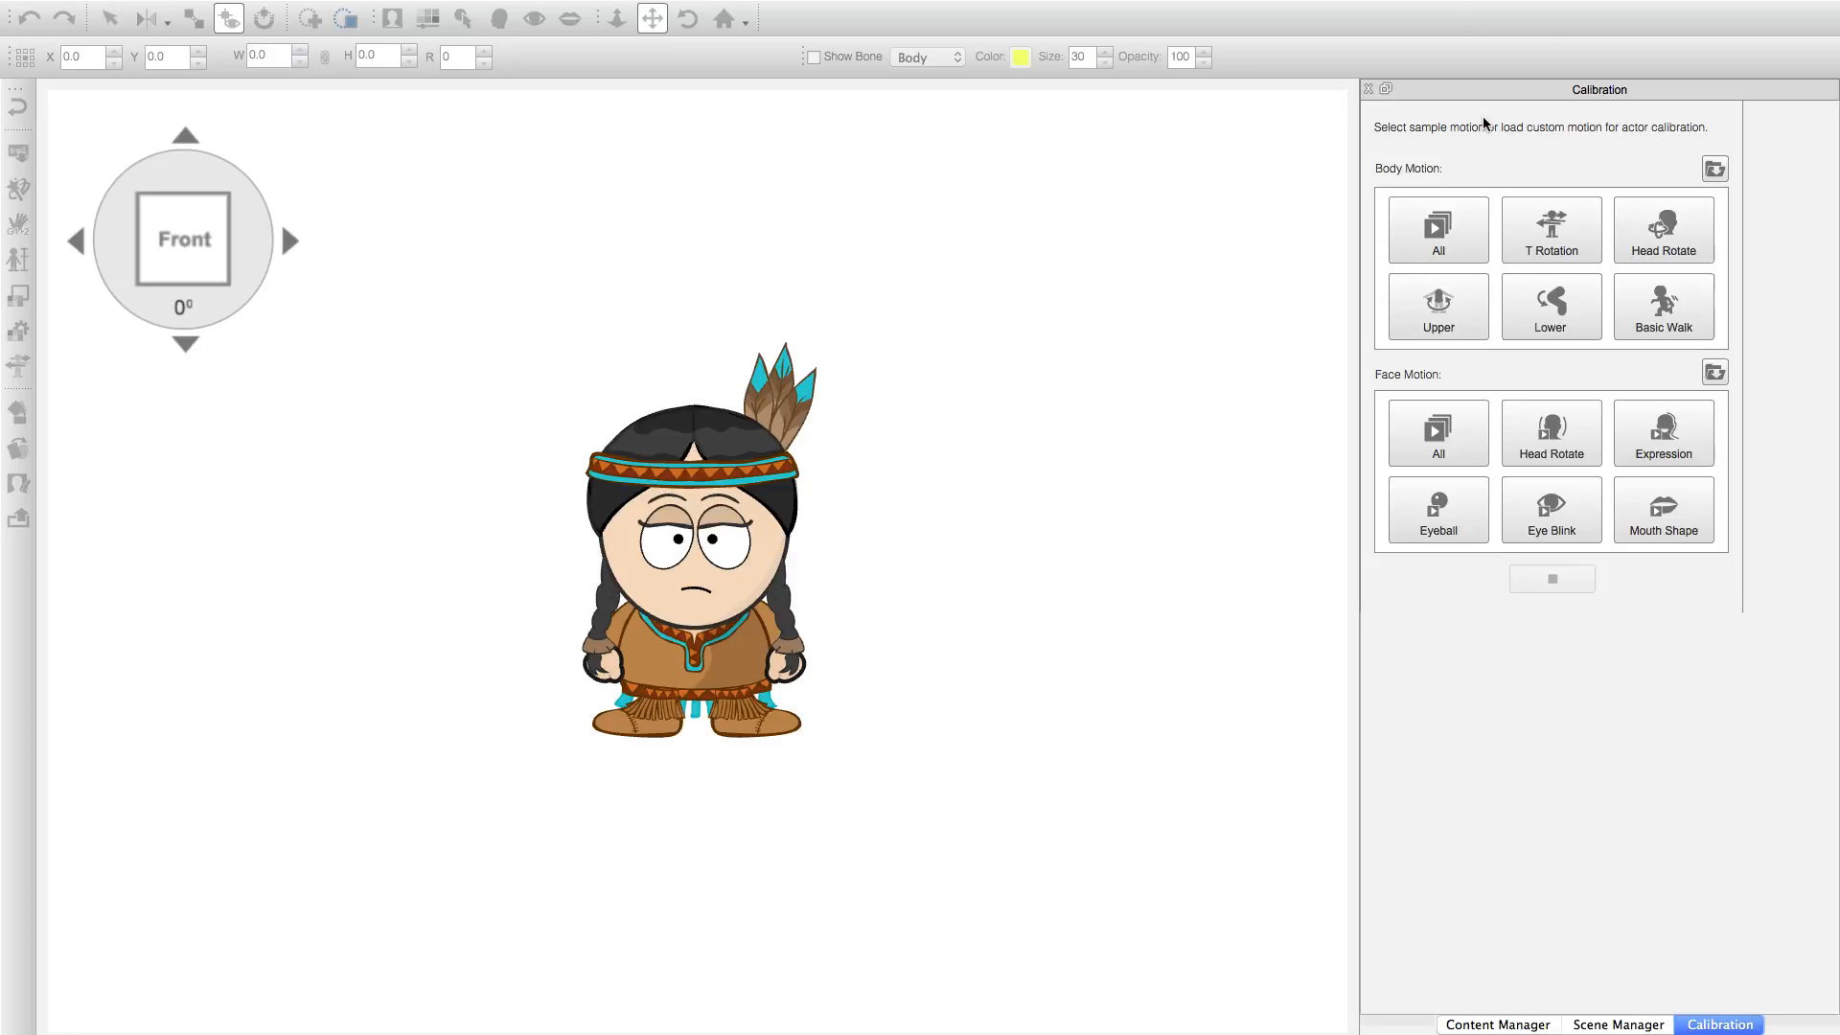
pyautogui.click(1368, 89)
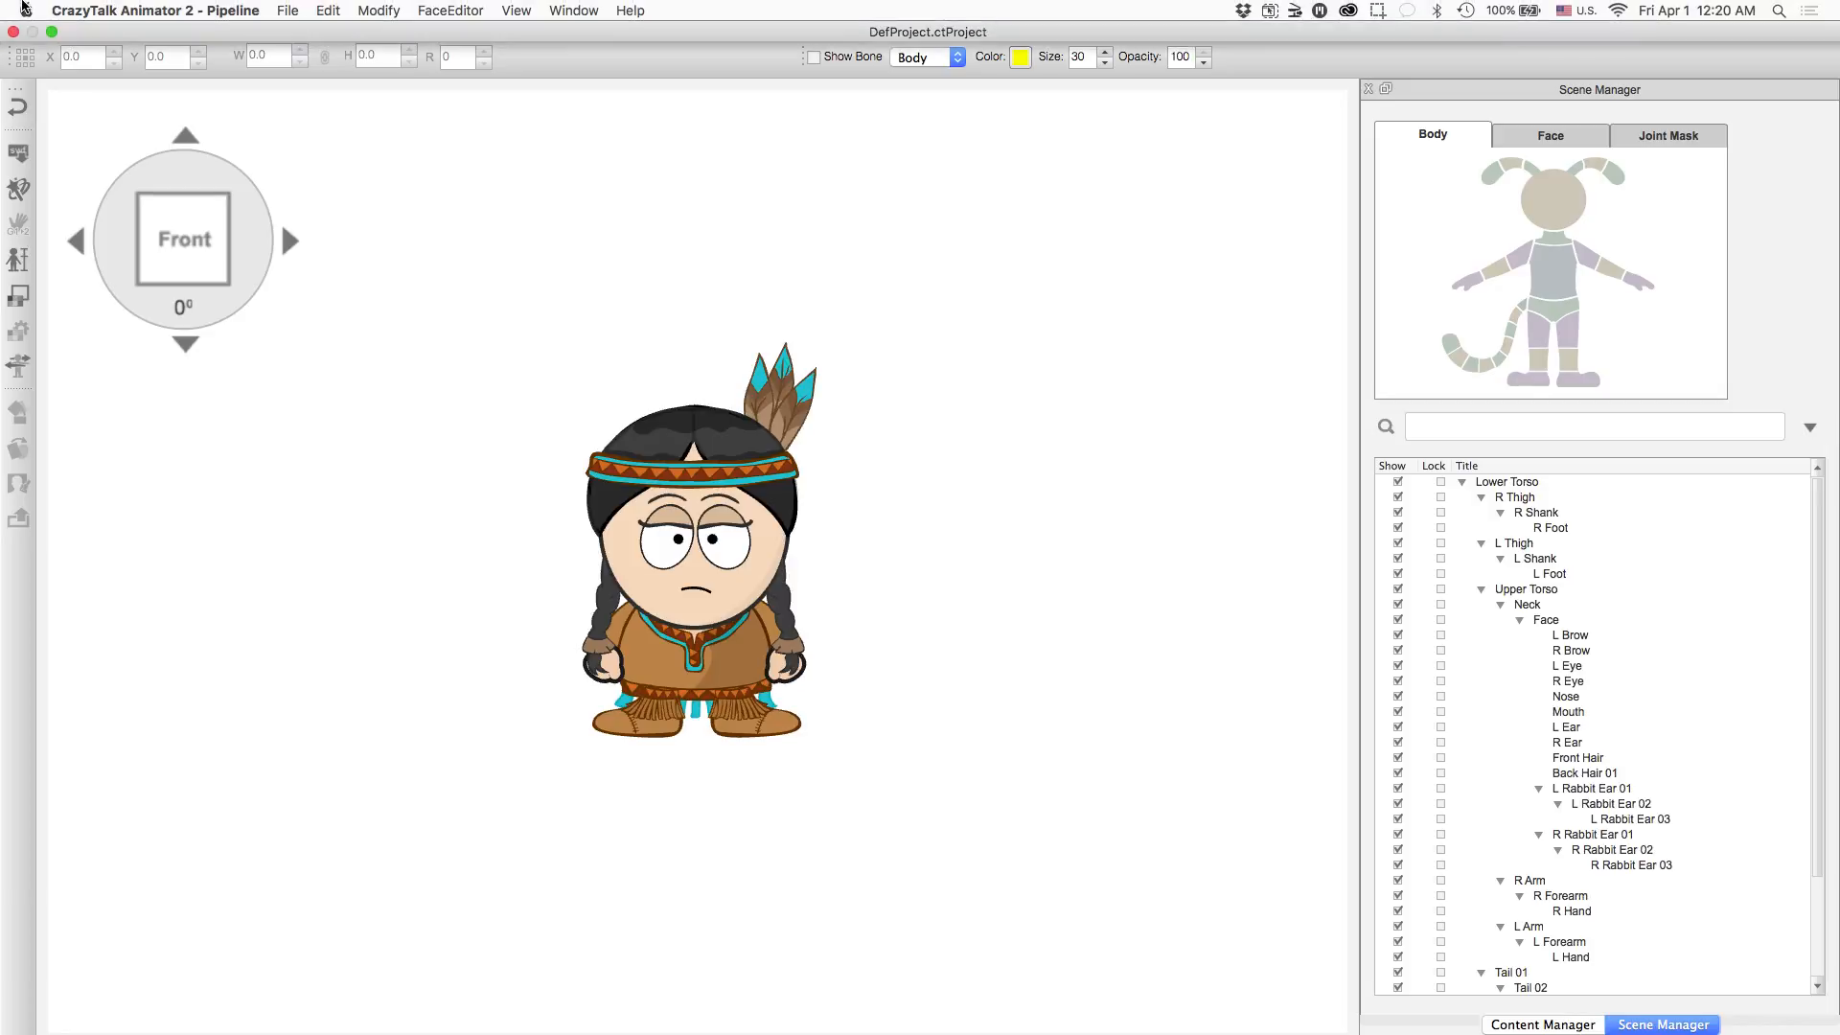
# - Close CrazyTalk Animator 2 without saving the project and bring the undressed puppet views in Animate CC's Scene 1 into view
pyautogui.click(14, 32)
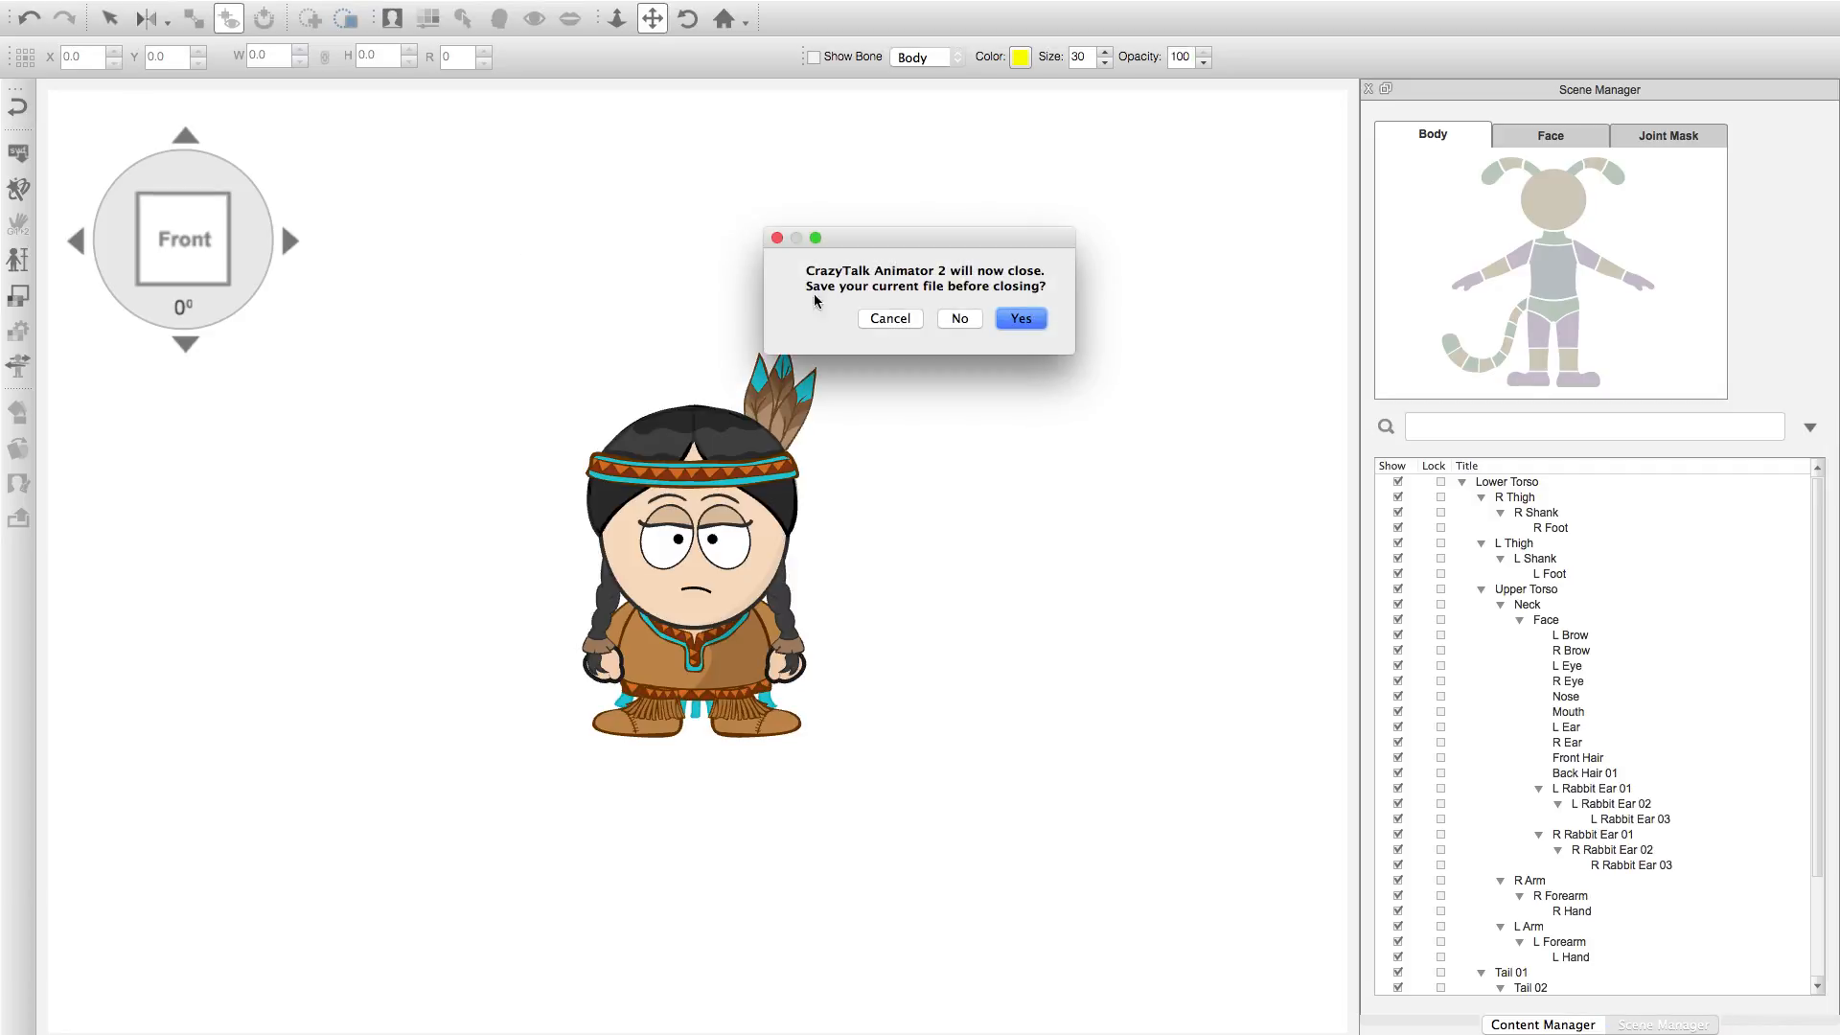
pyautogui.click(1021, 320)
pyautogui.click(959, 322)
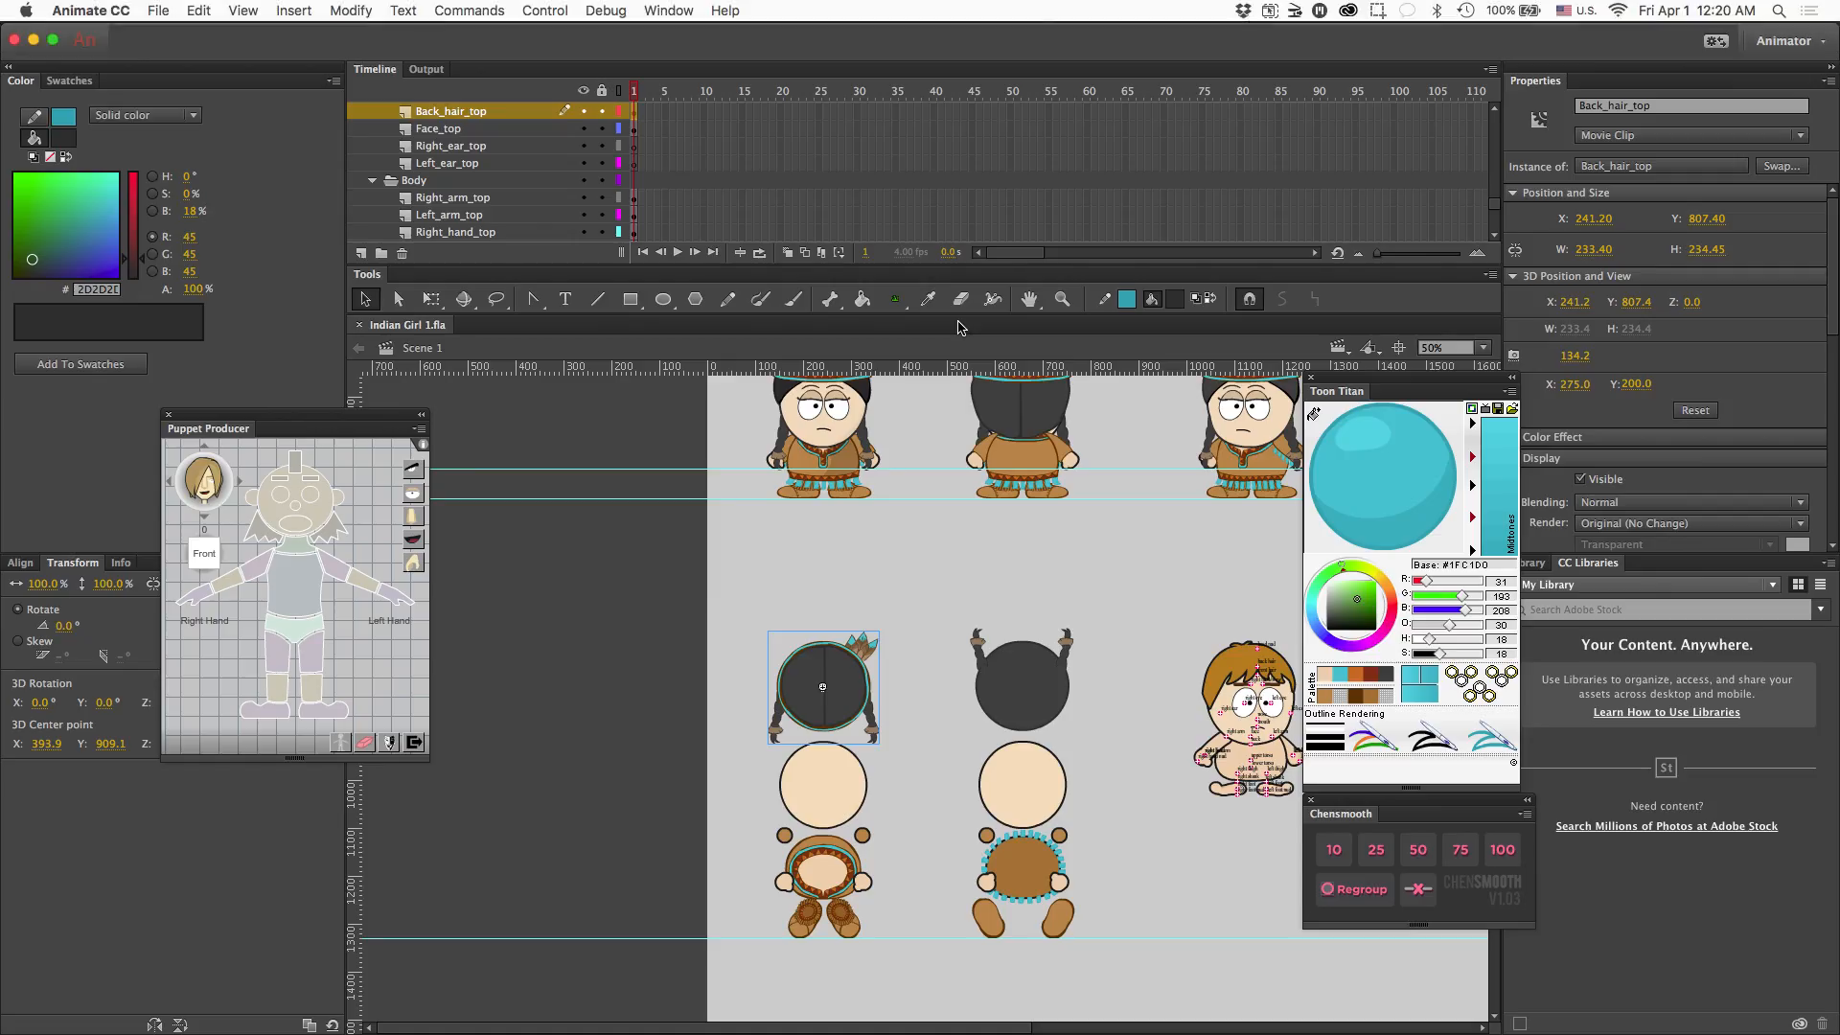
pyautogui.click(802, 570)
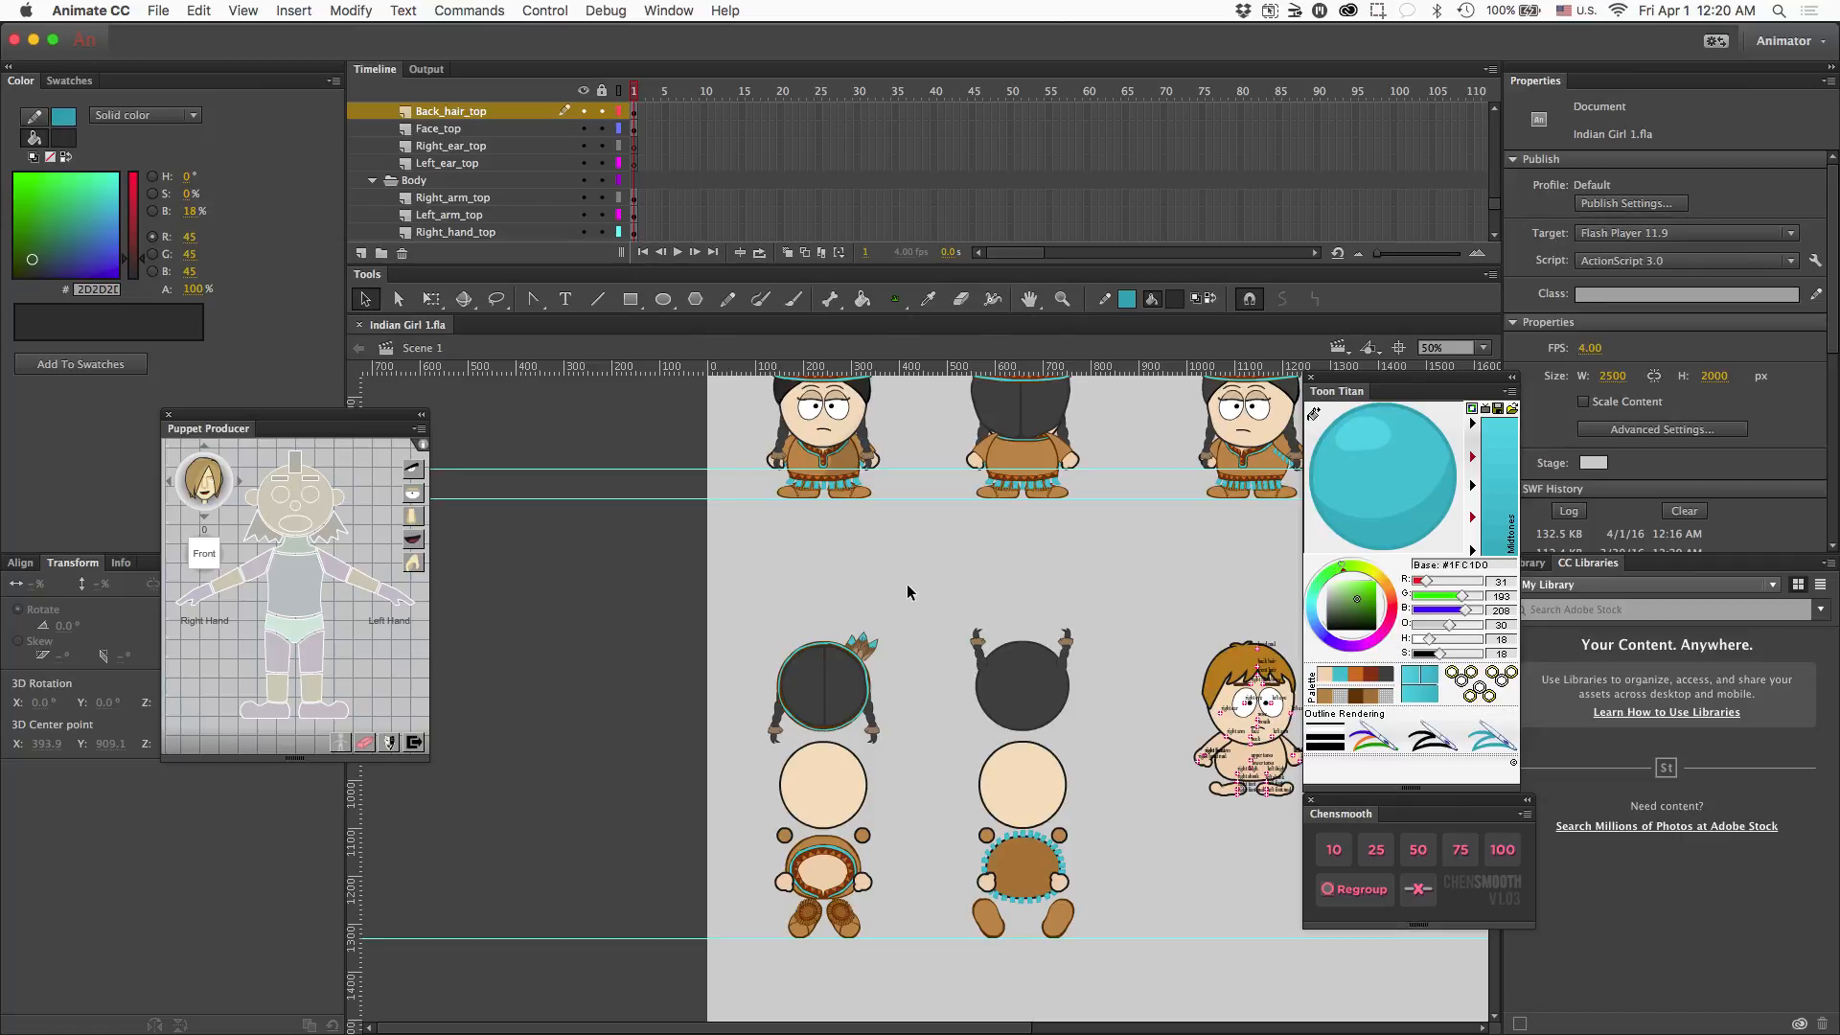
pyautogui.hscroll(5, 907, 591)
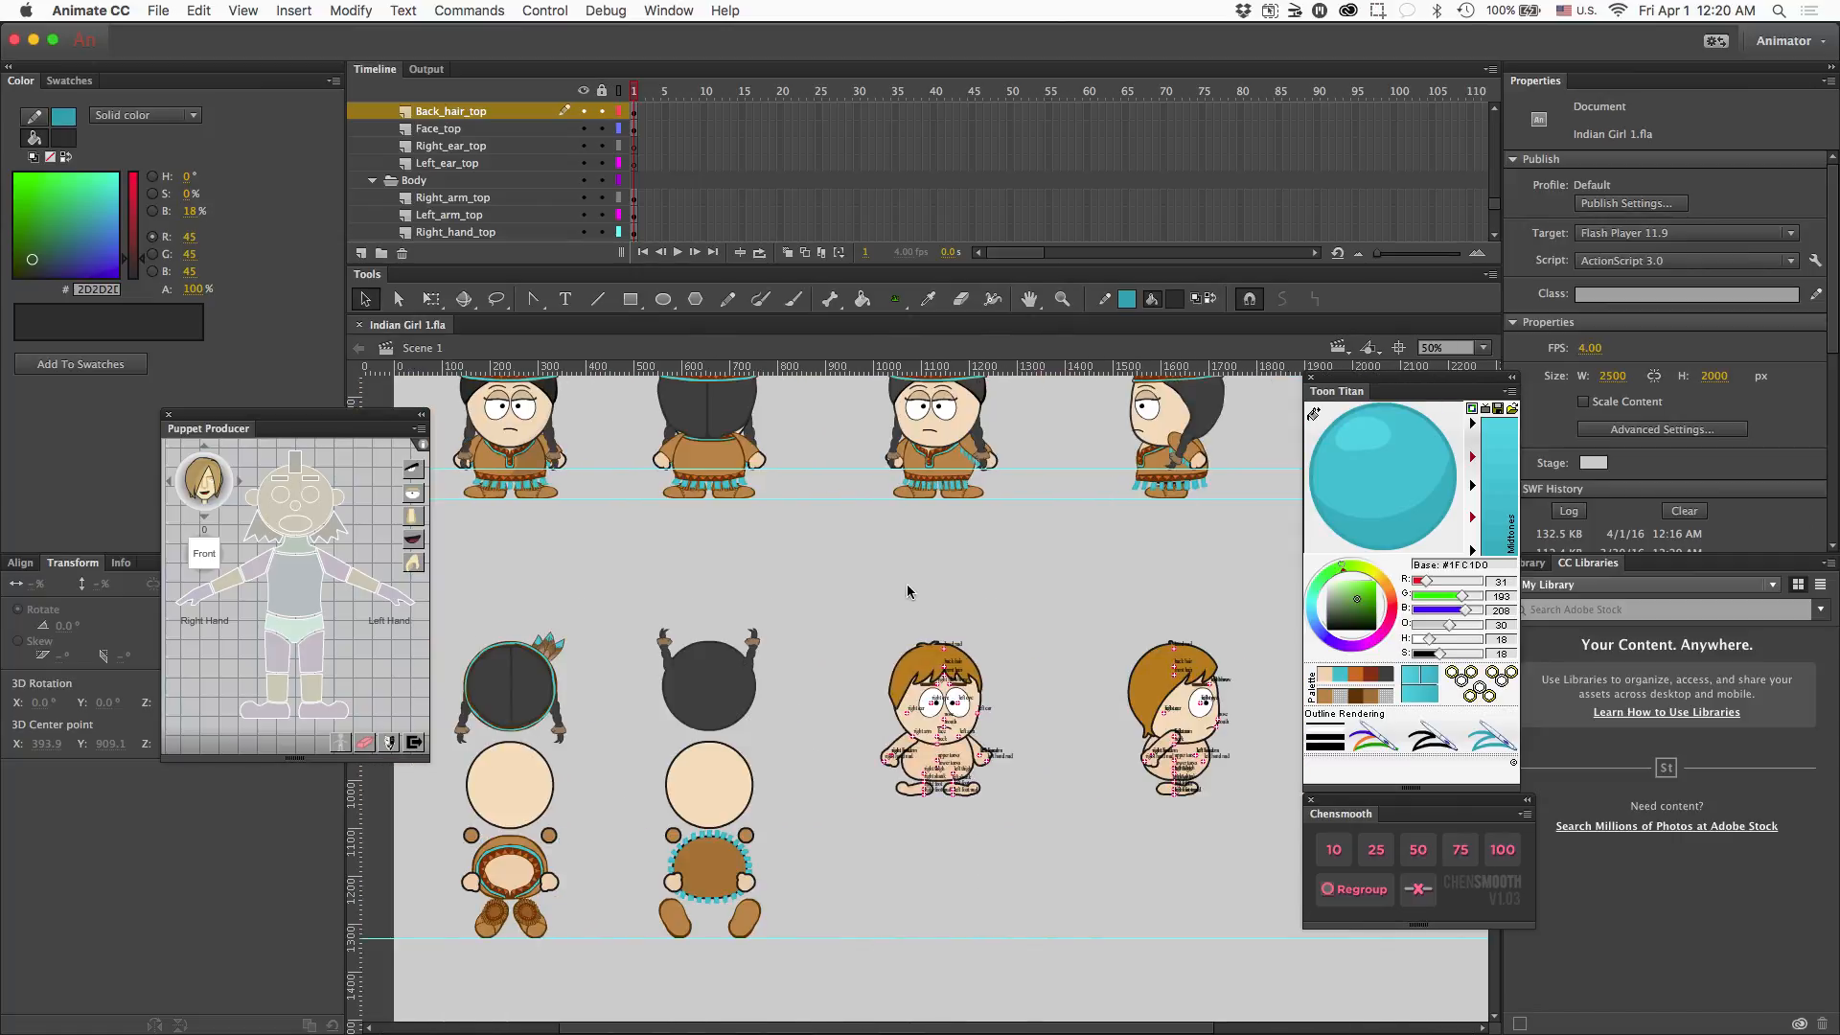
pyautogui.hscroll(5, 907, 591)
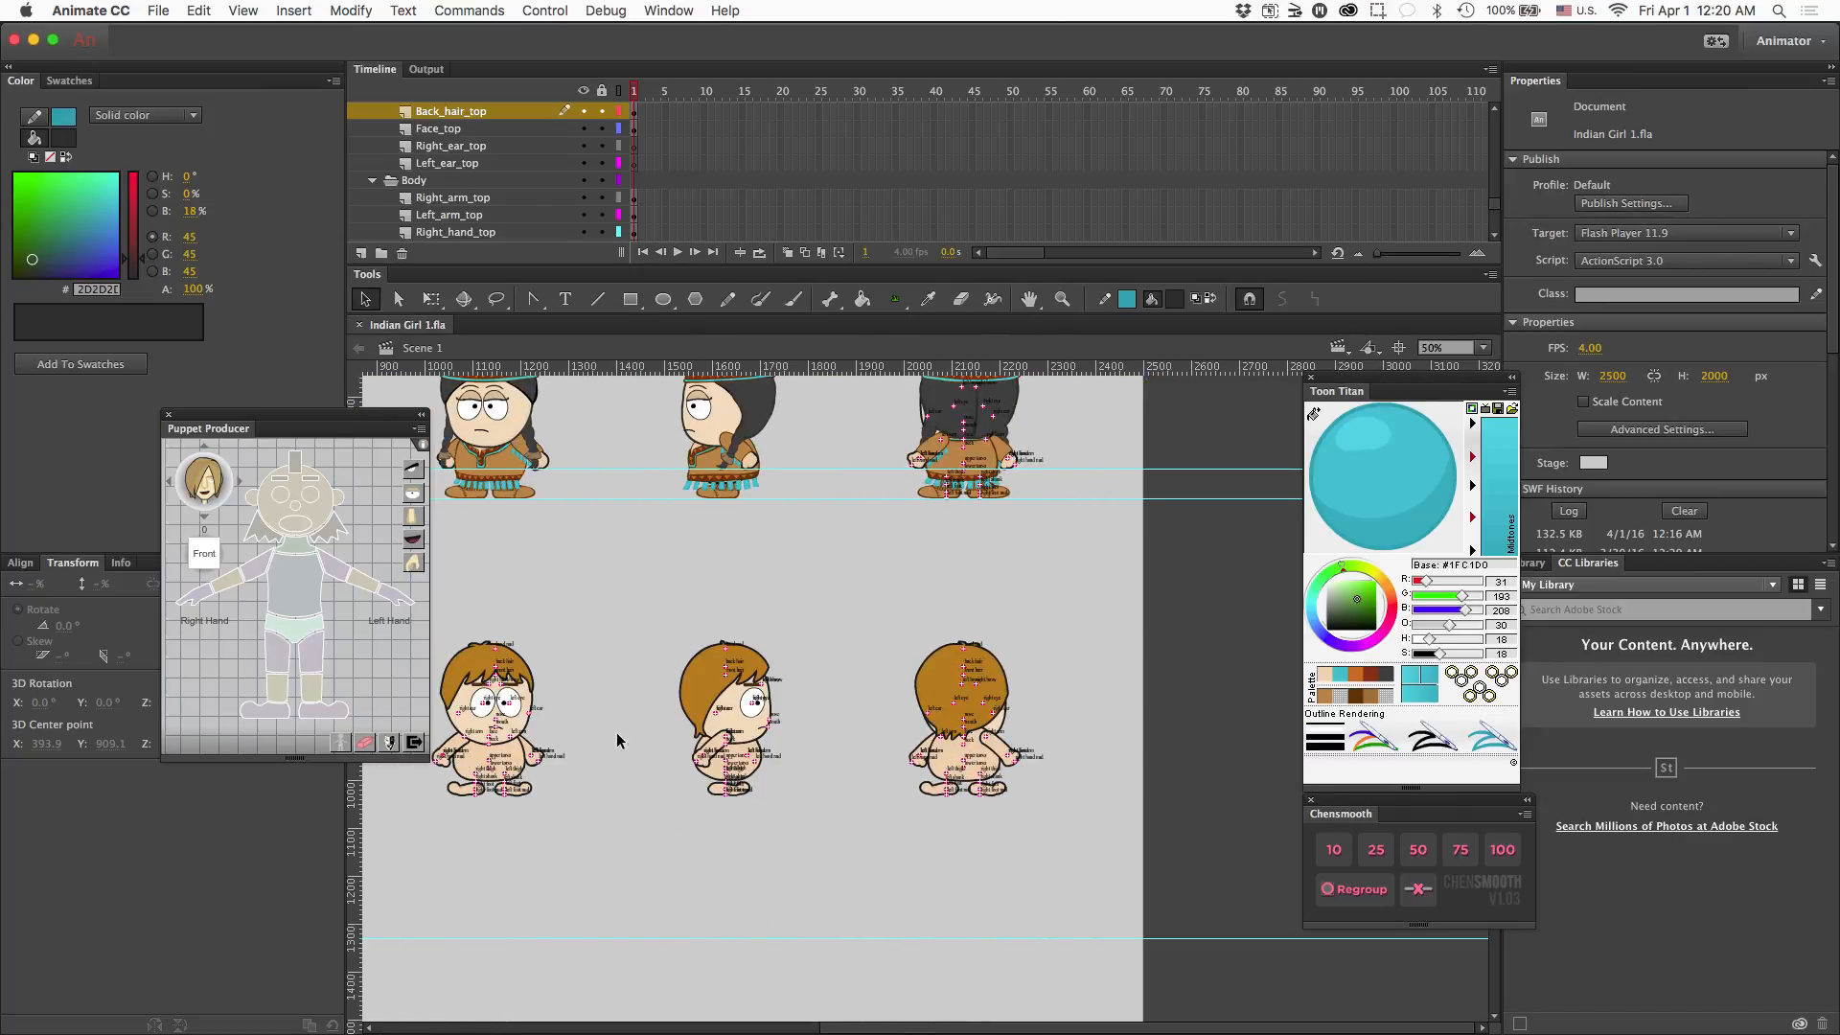
# - Review the dressed and undressed puppet views, marking out the three undressed ones in the lower row with a temporary selection
pyautogui.hscroll(-10, 518, 736)
pyautogui.hscroll(-5, 514, 733)
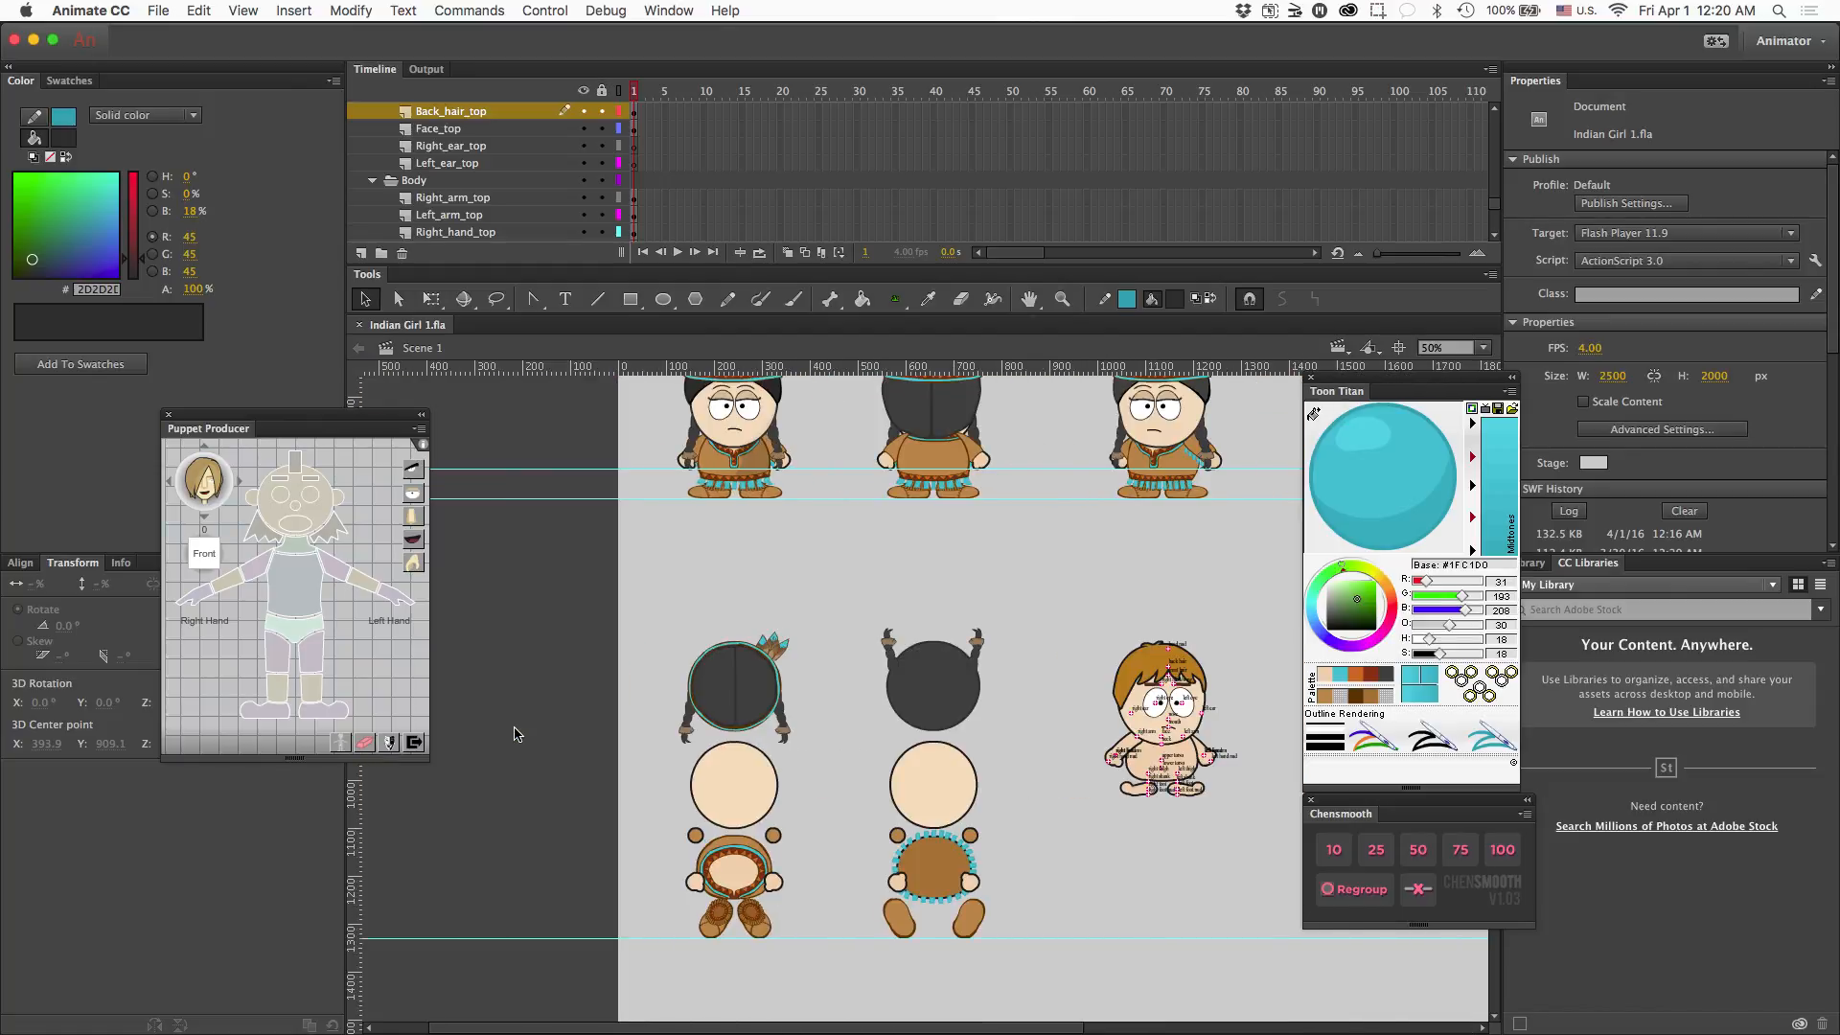
pyautogui.scroll(2, 750, 712)
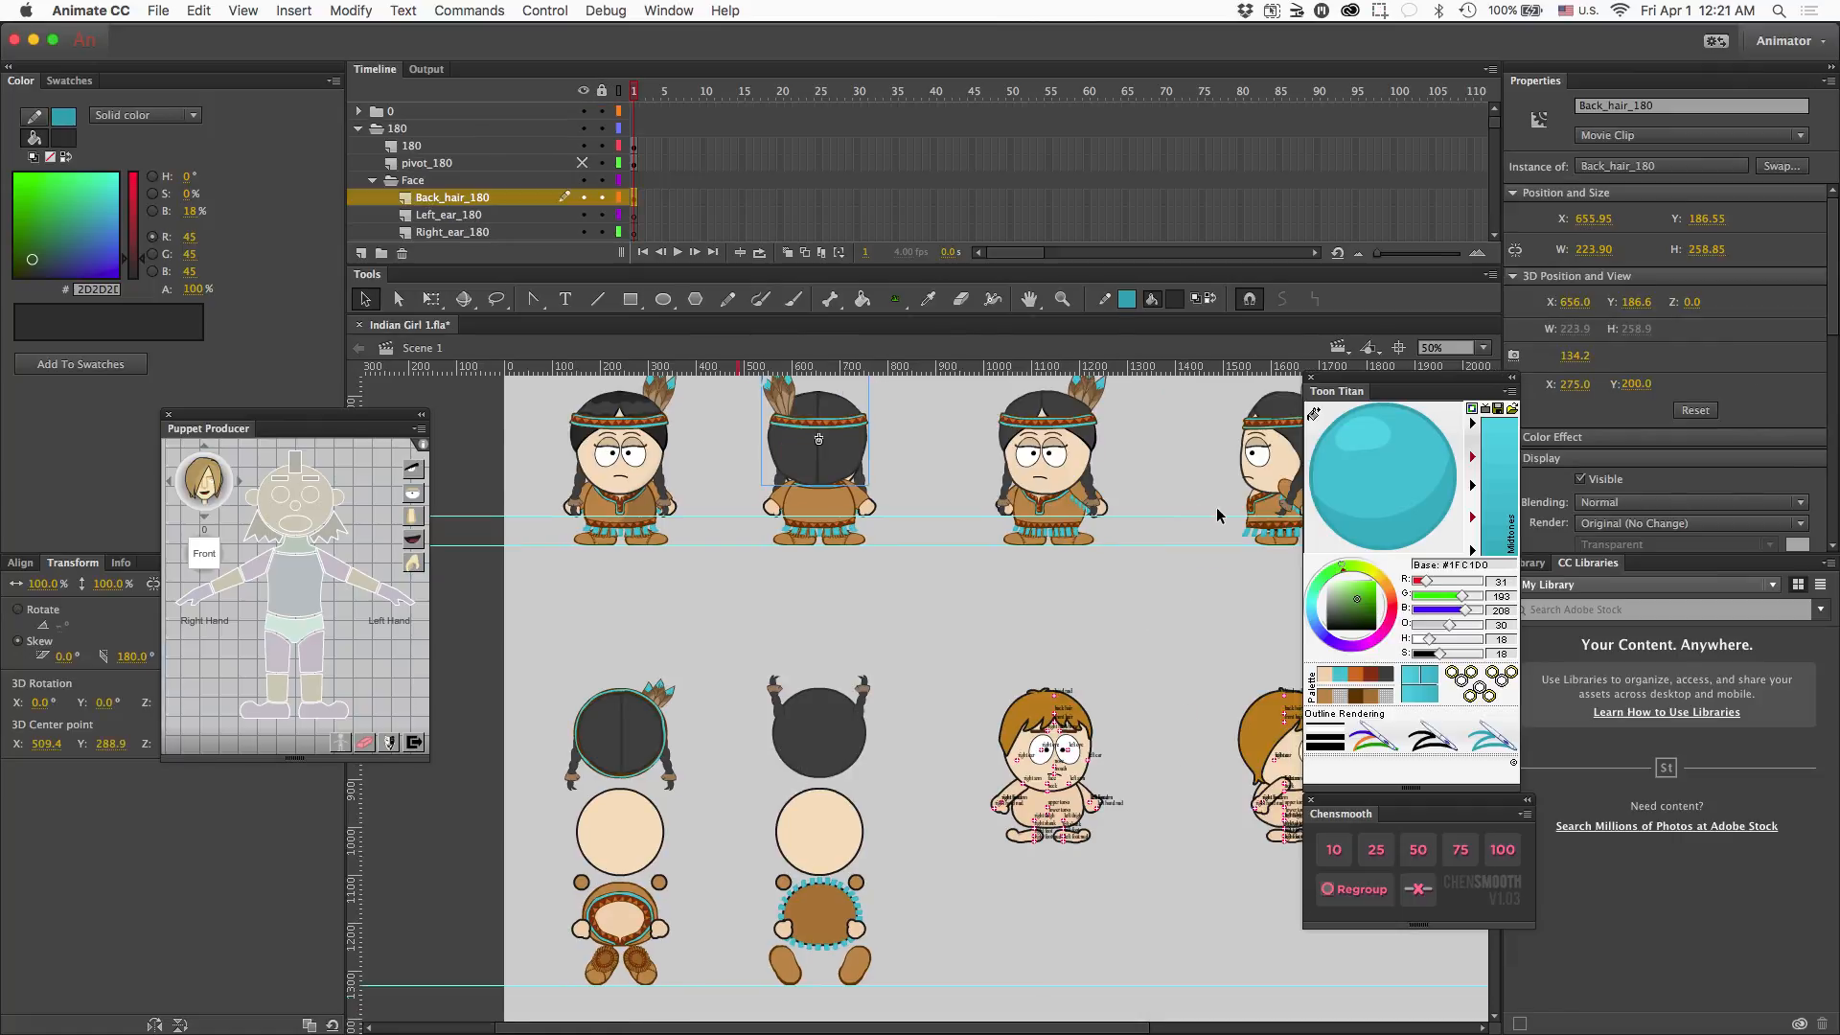
pyautogui.hscroll(5, 1218, 515)
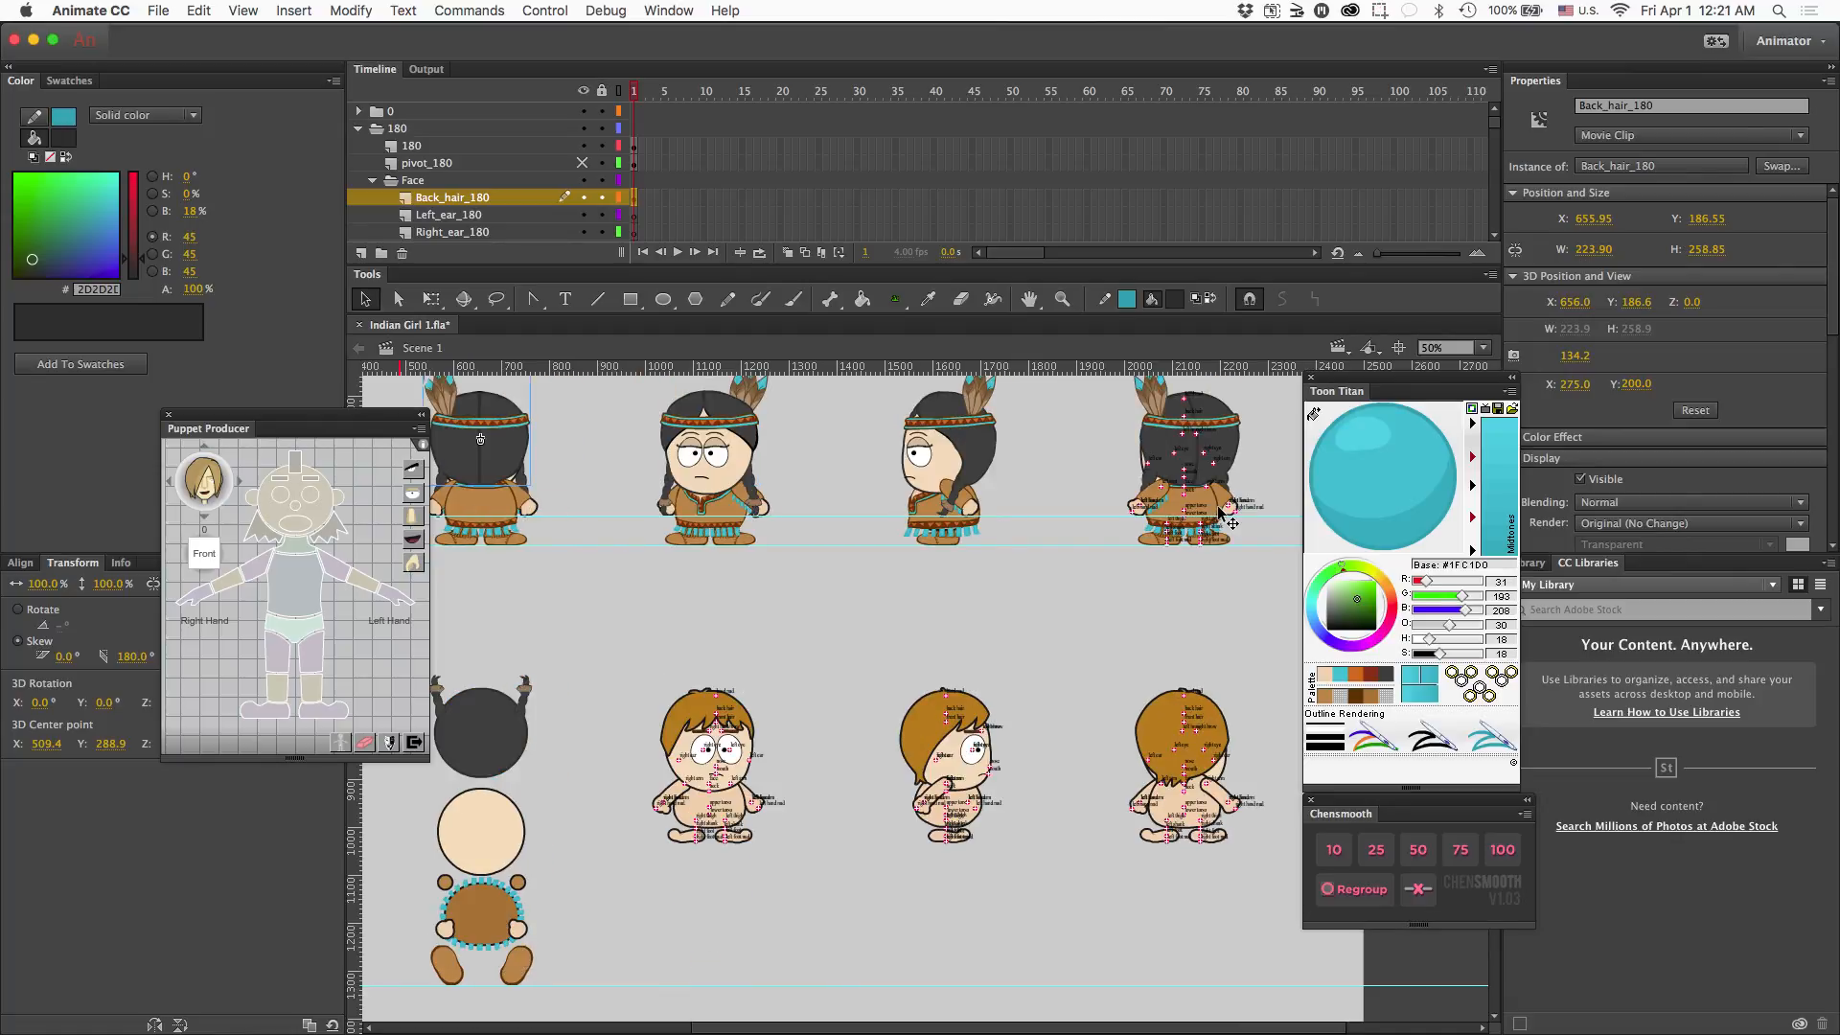
pyautogui.moveTo(1204, 659); pyautogui.dragTo(626, 867)
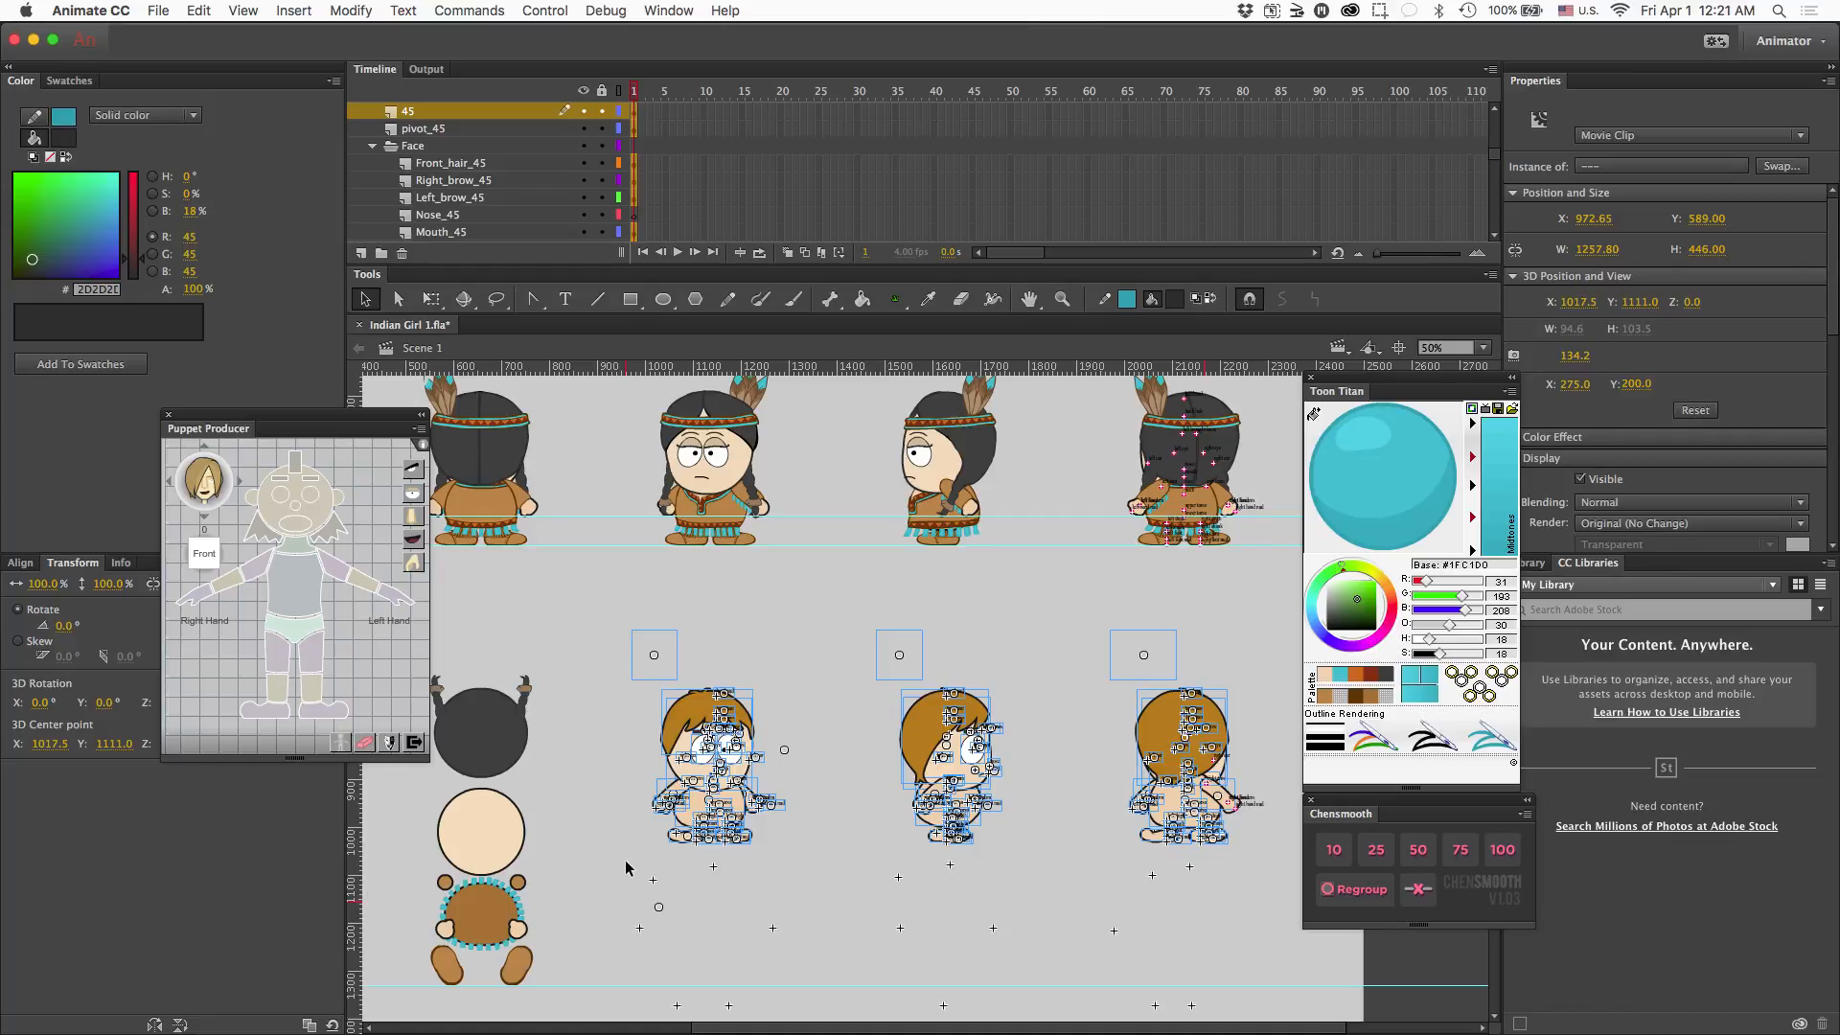
pyautogui.click(1047, 609)
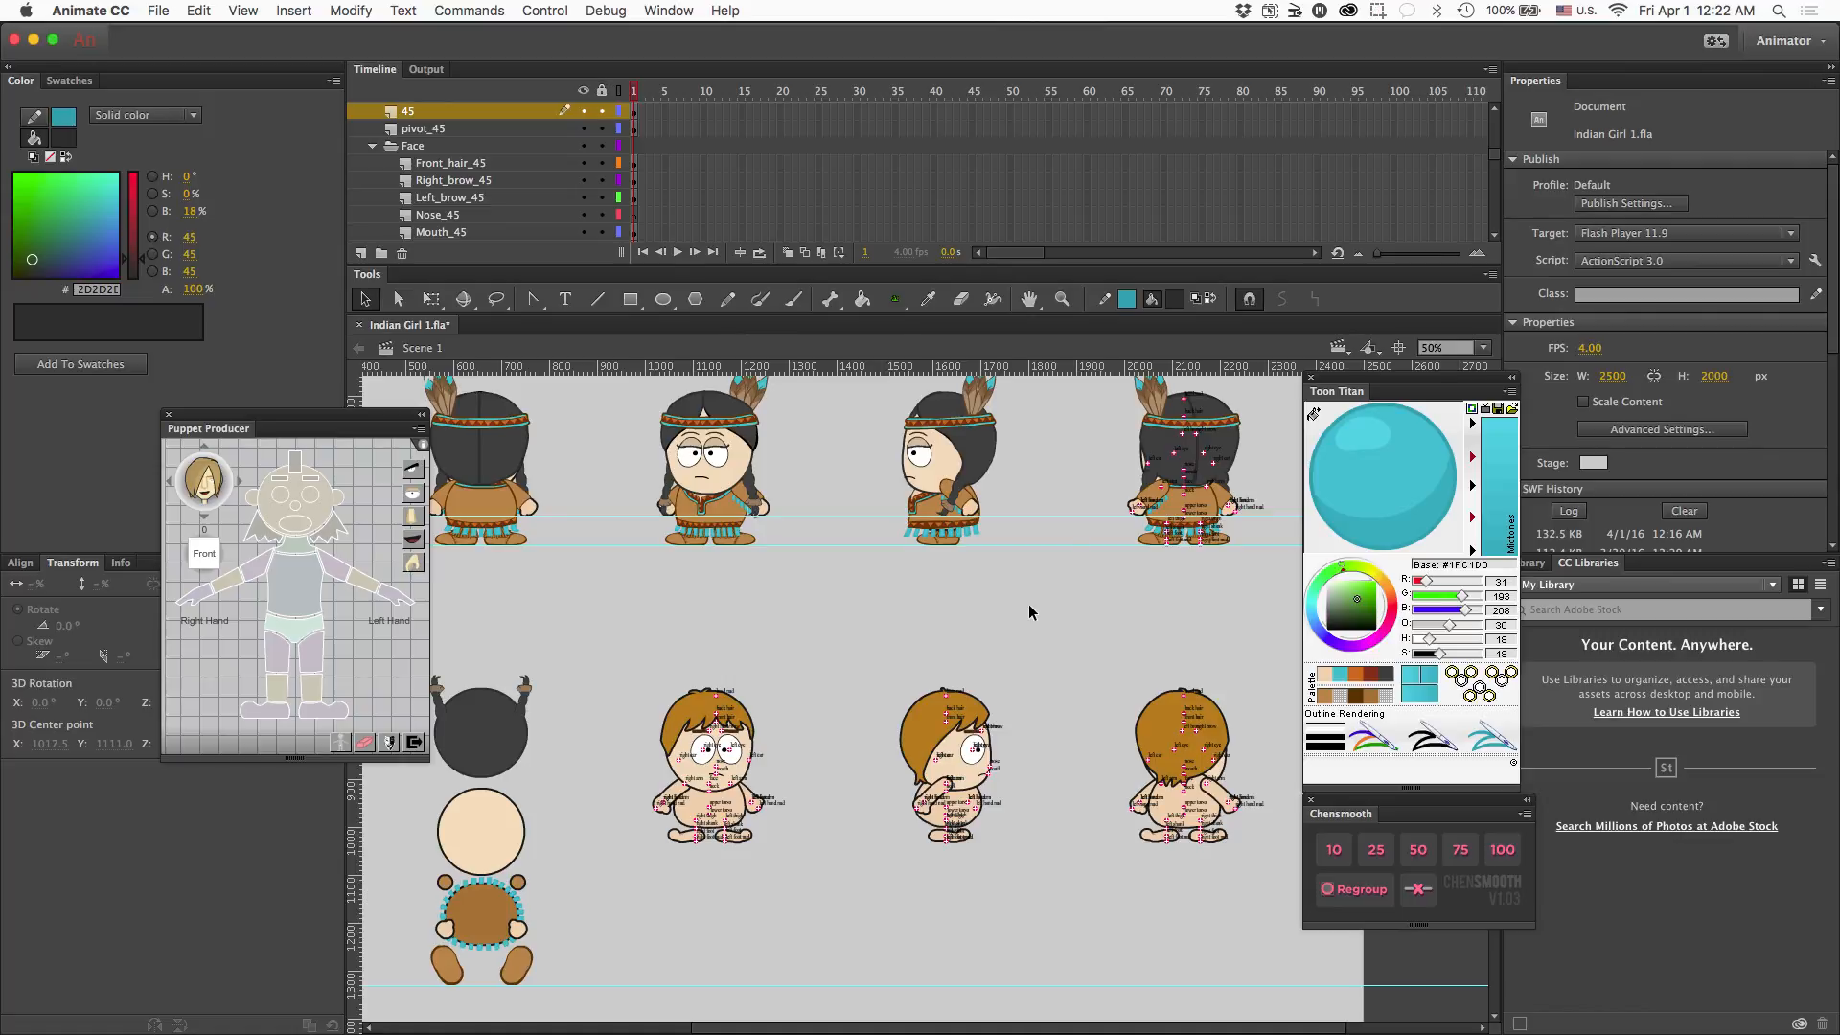
# - Examine the feathers, headband and hair up close on each dressed puppet view in the upper row, from Front to the rear three-quarter view
pyautogui.hscroll(-10, 1030, 610)
pyautogui.scroll(5, 1029, 610)
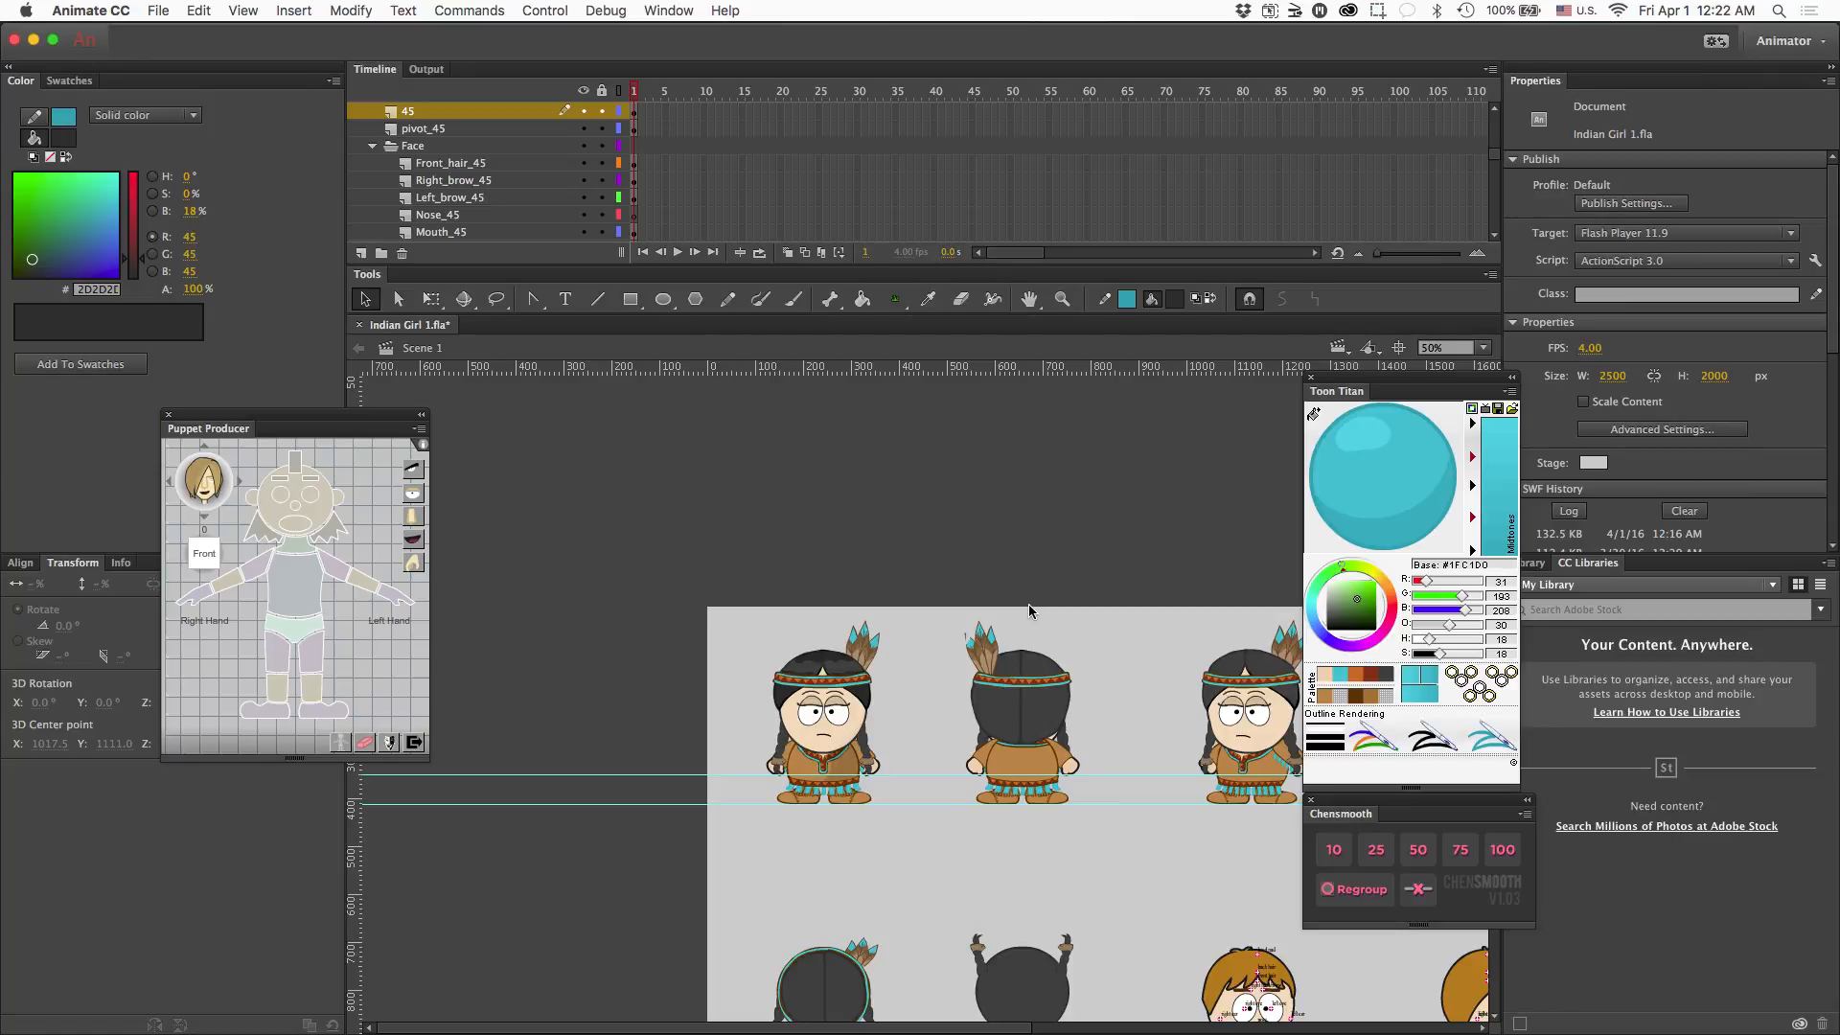
pyautogui.press('super+equal')
pyautogui.press('super+equal')
pyautogui.scroll(3, 1029, 611)
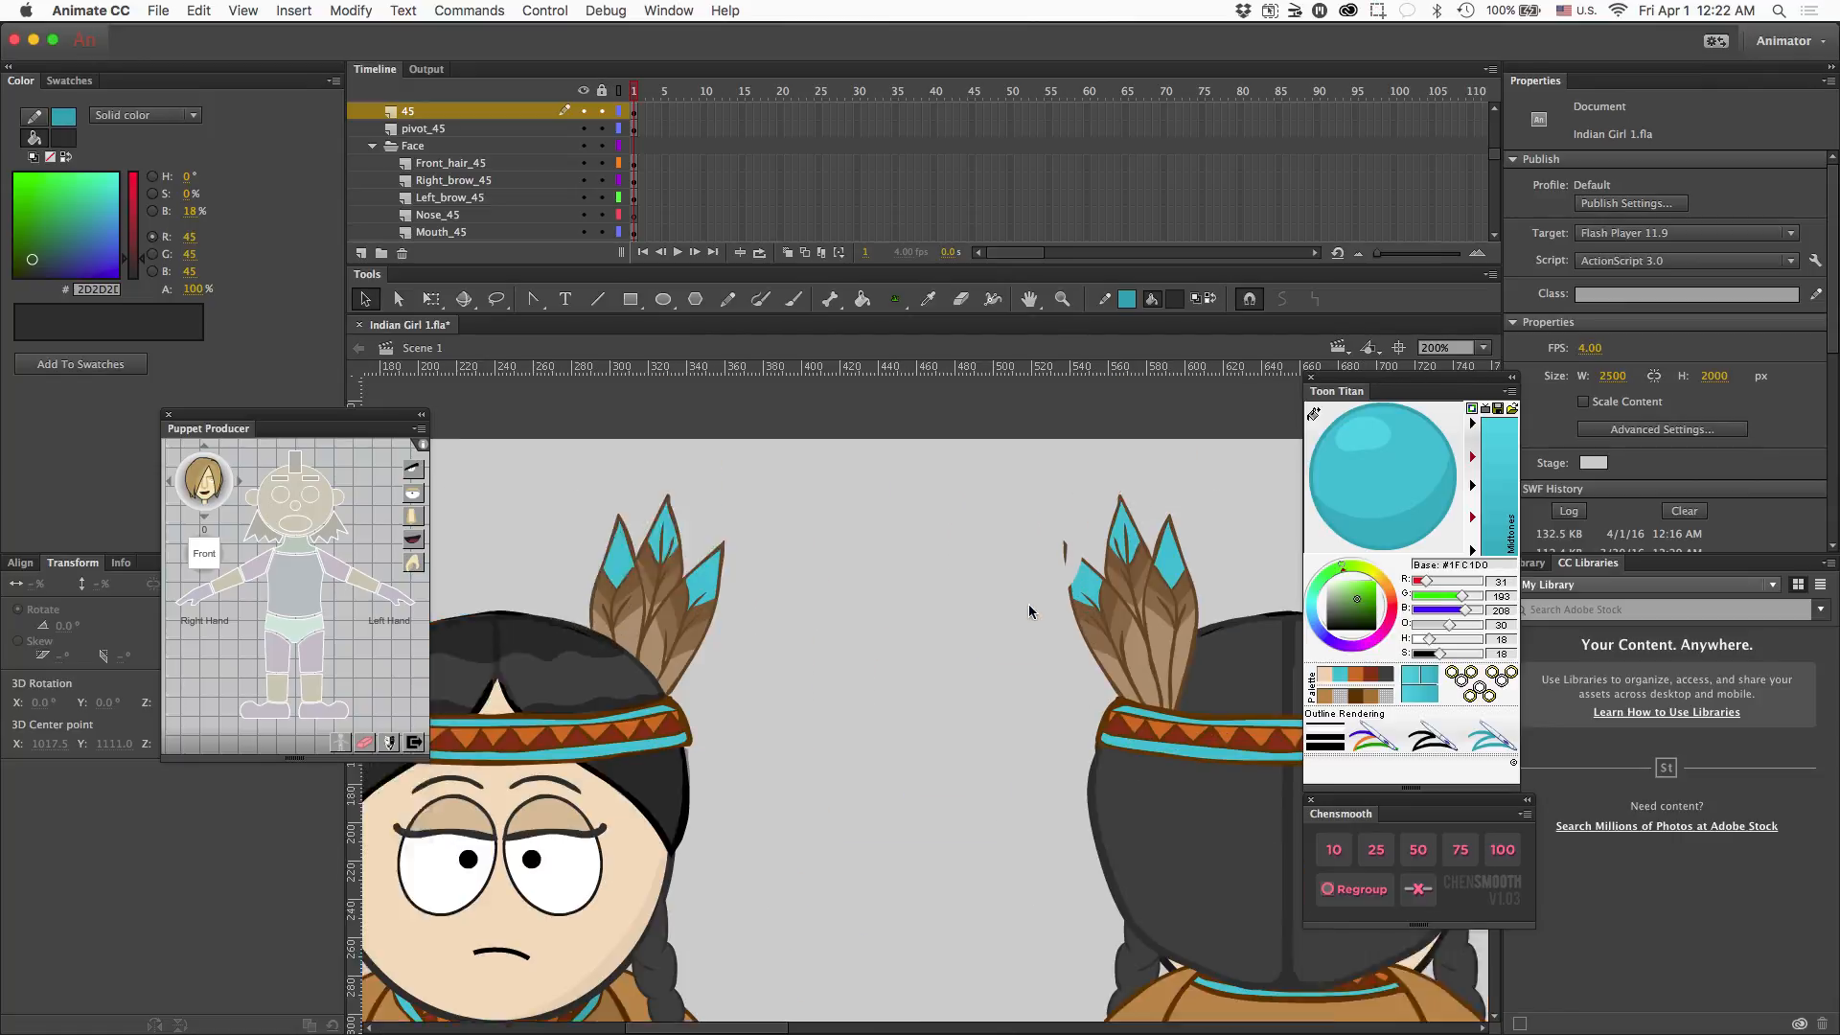
pyautogui.hscroll(-4, 1029, 611)
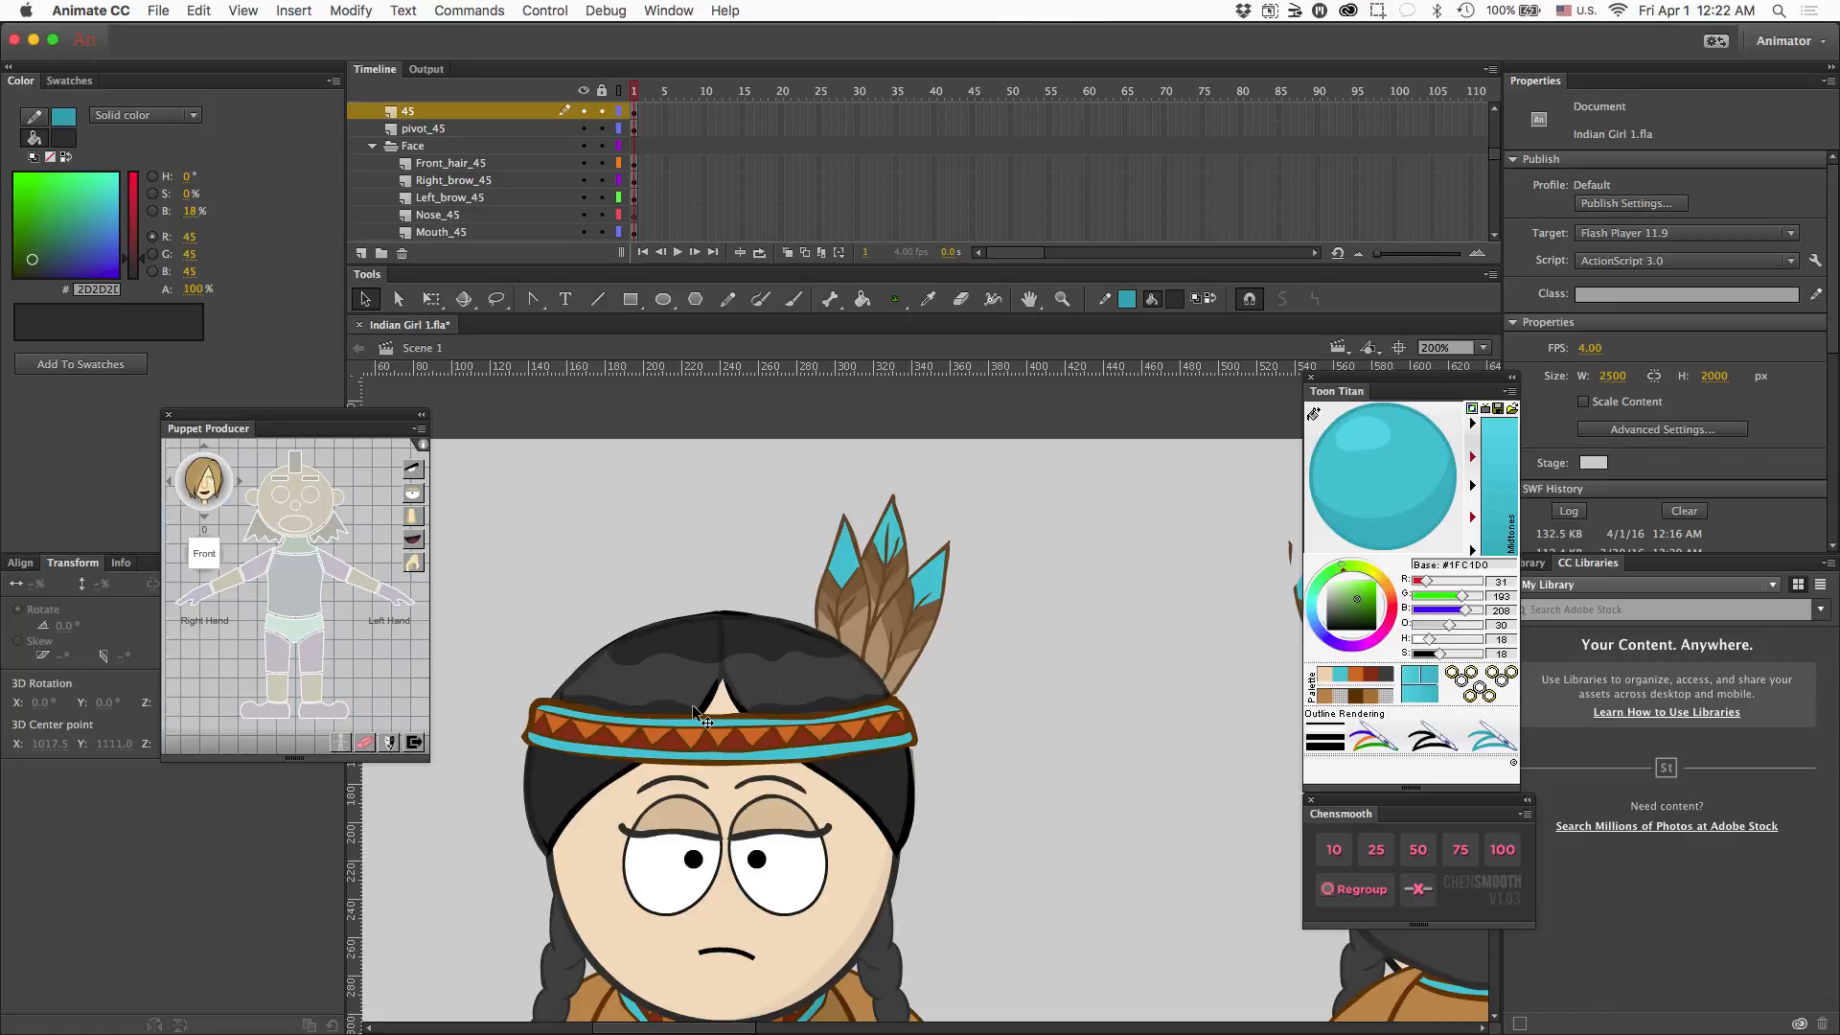
pyautogui.hscroll(5, 803, 731)
pyautogui.hscroll(10, 868, 711)
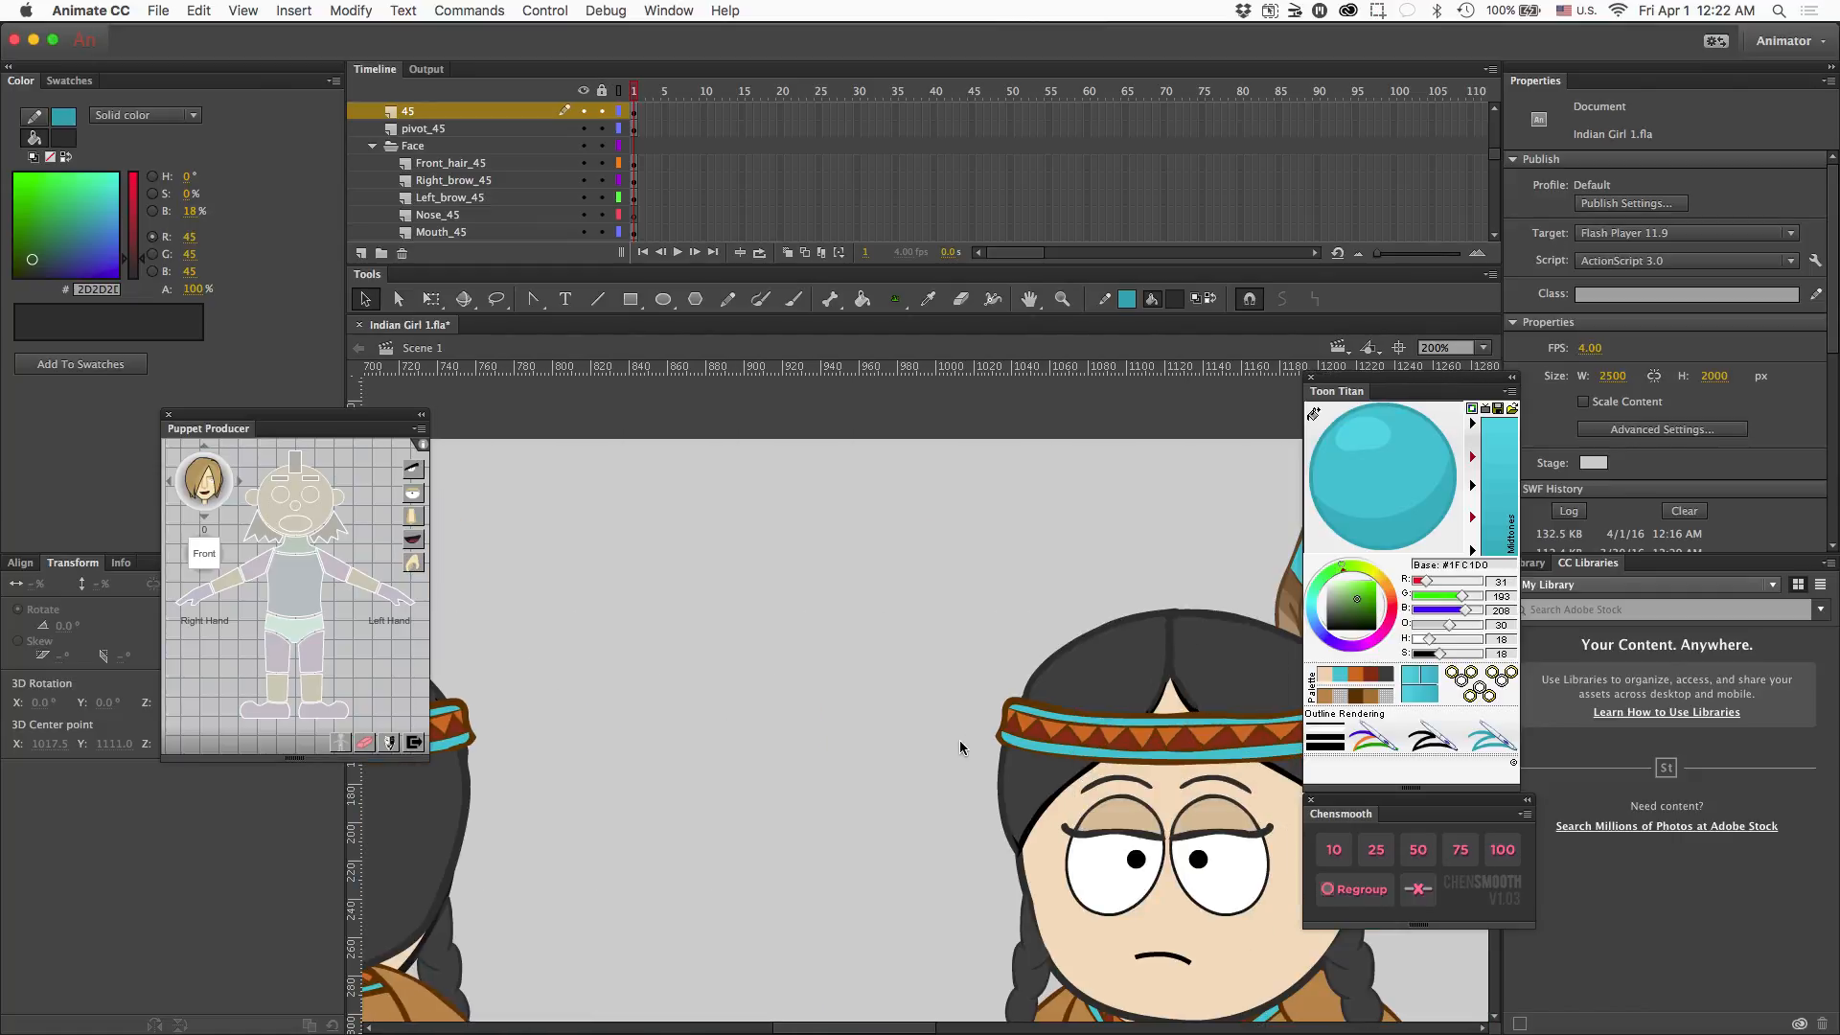
pyautogui.hscroll(15, 1095, 732)
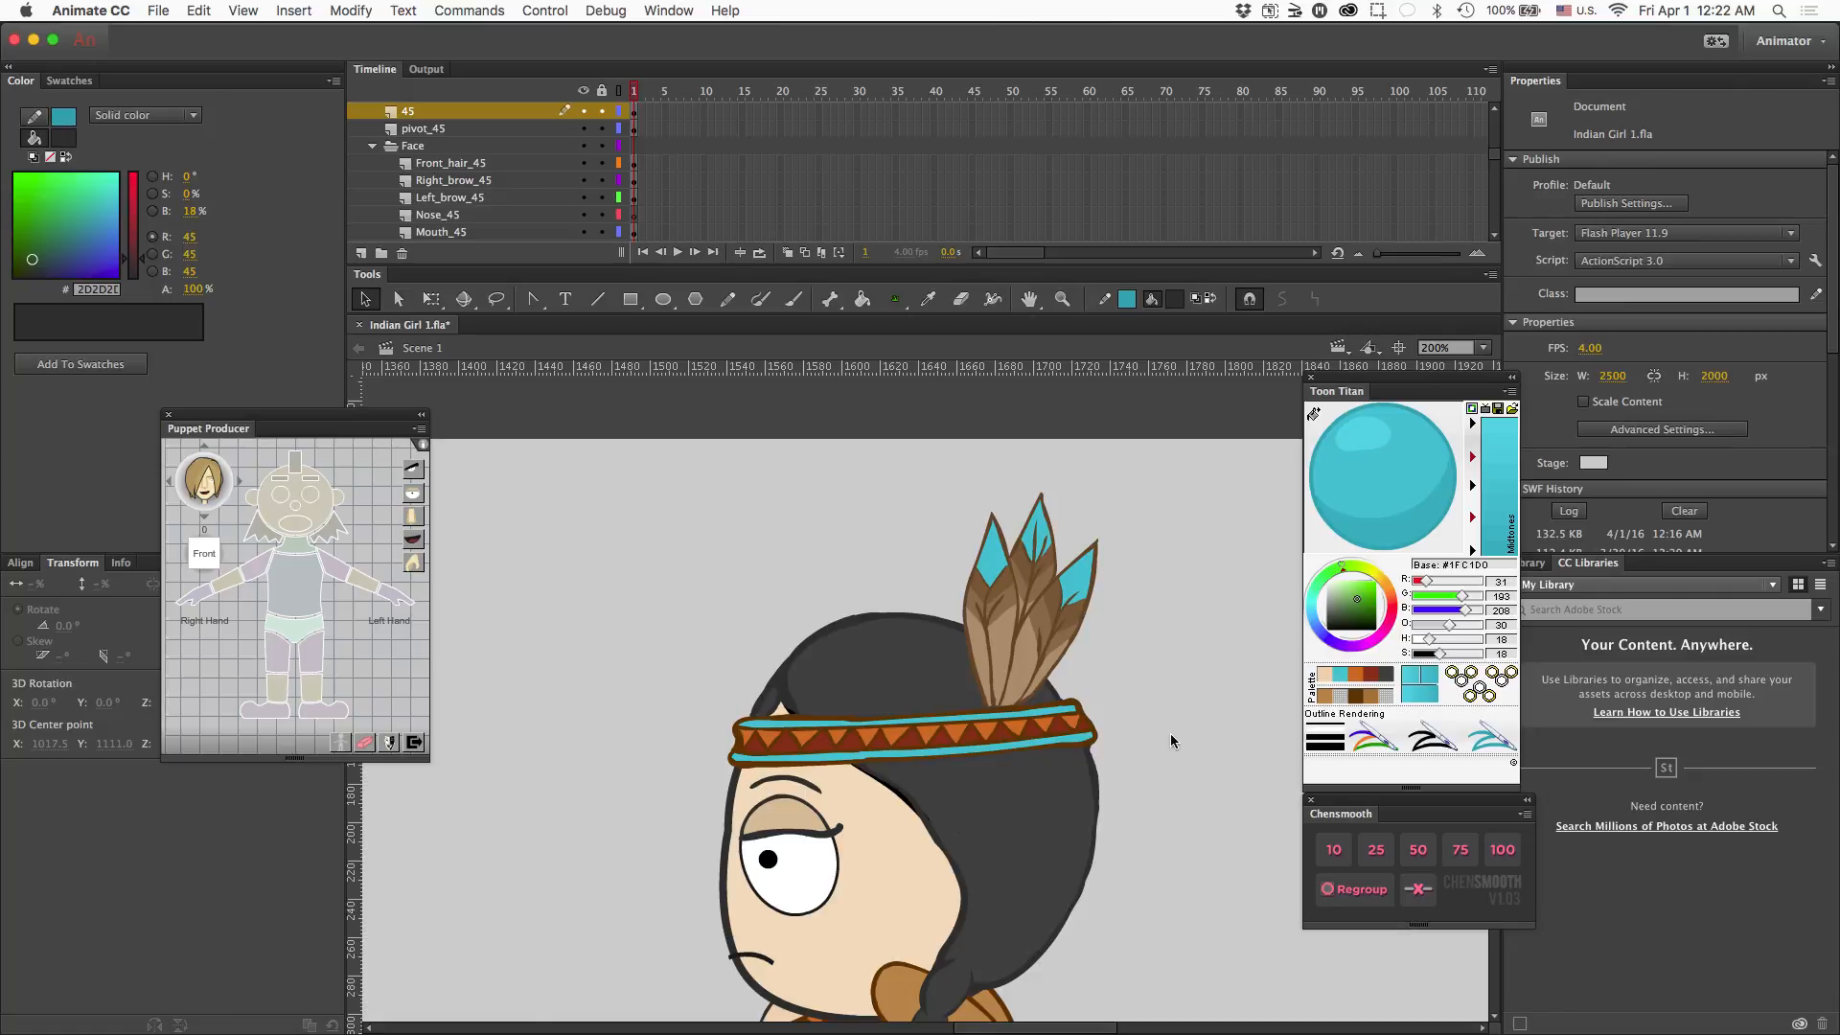
pyautogui.hscroll(-18, 1164, 738)
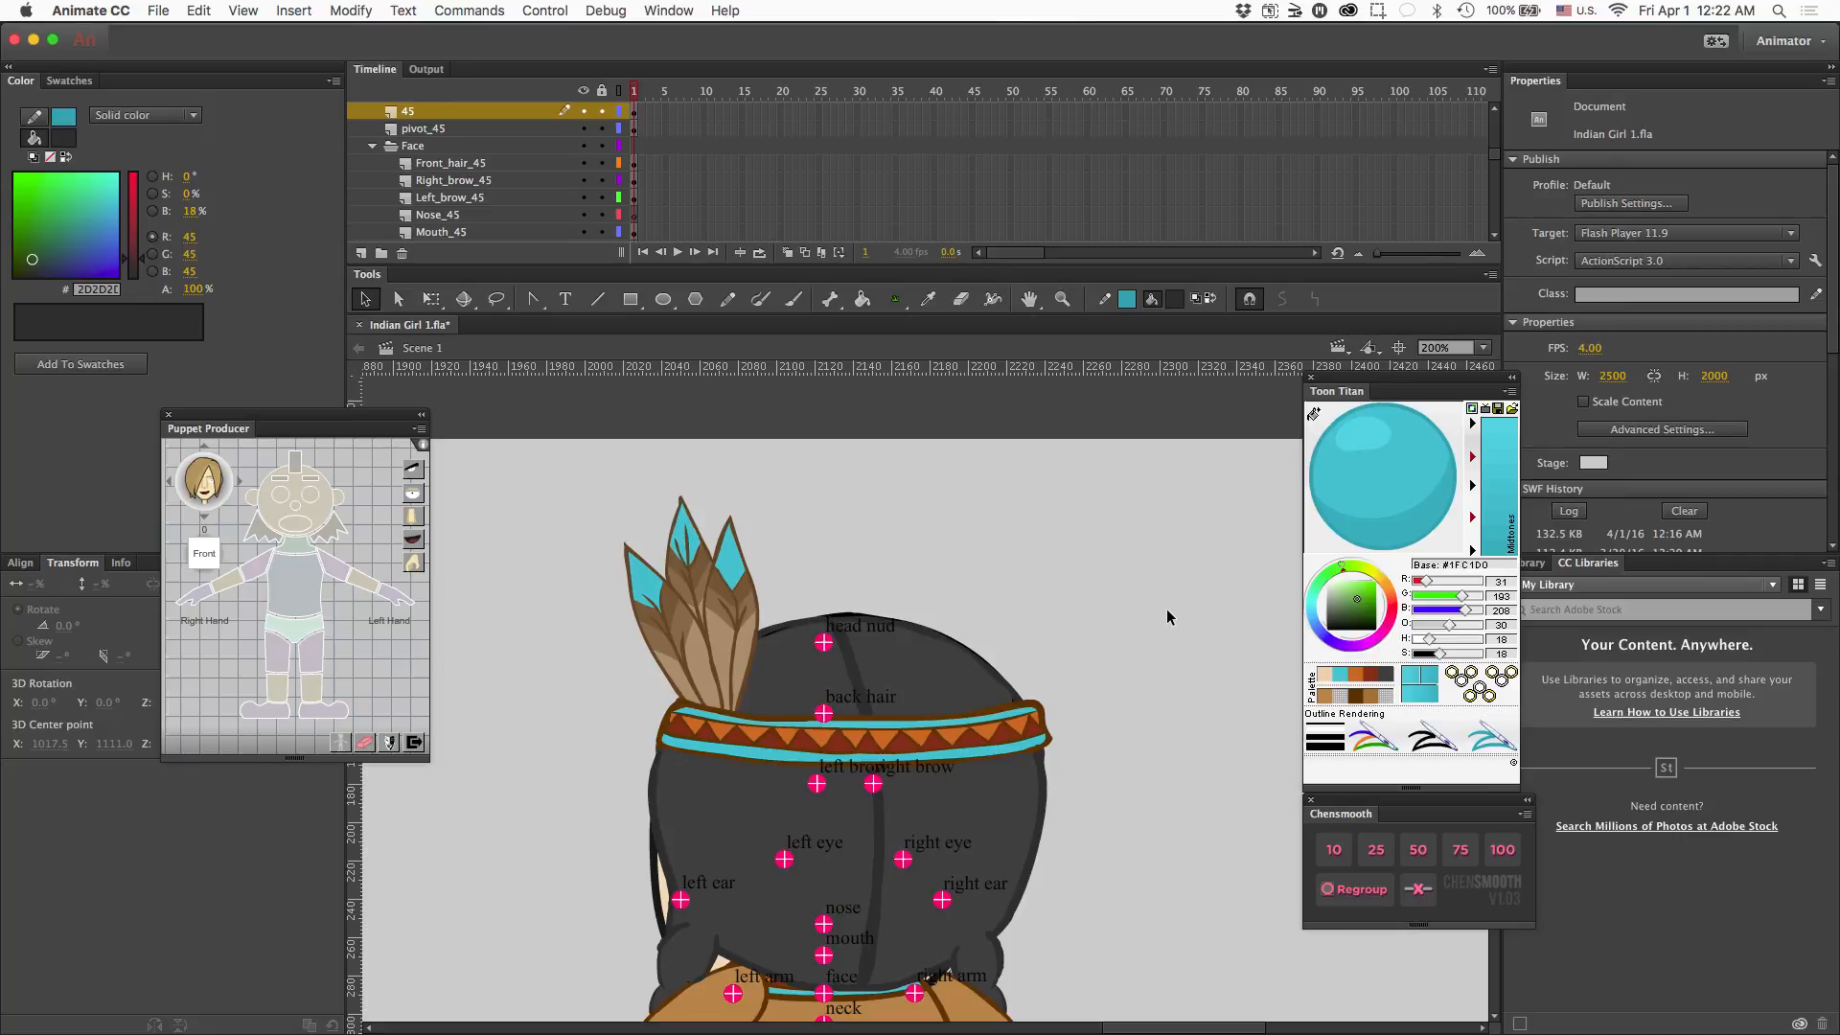
pyautogui.press('super+minus')
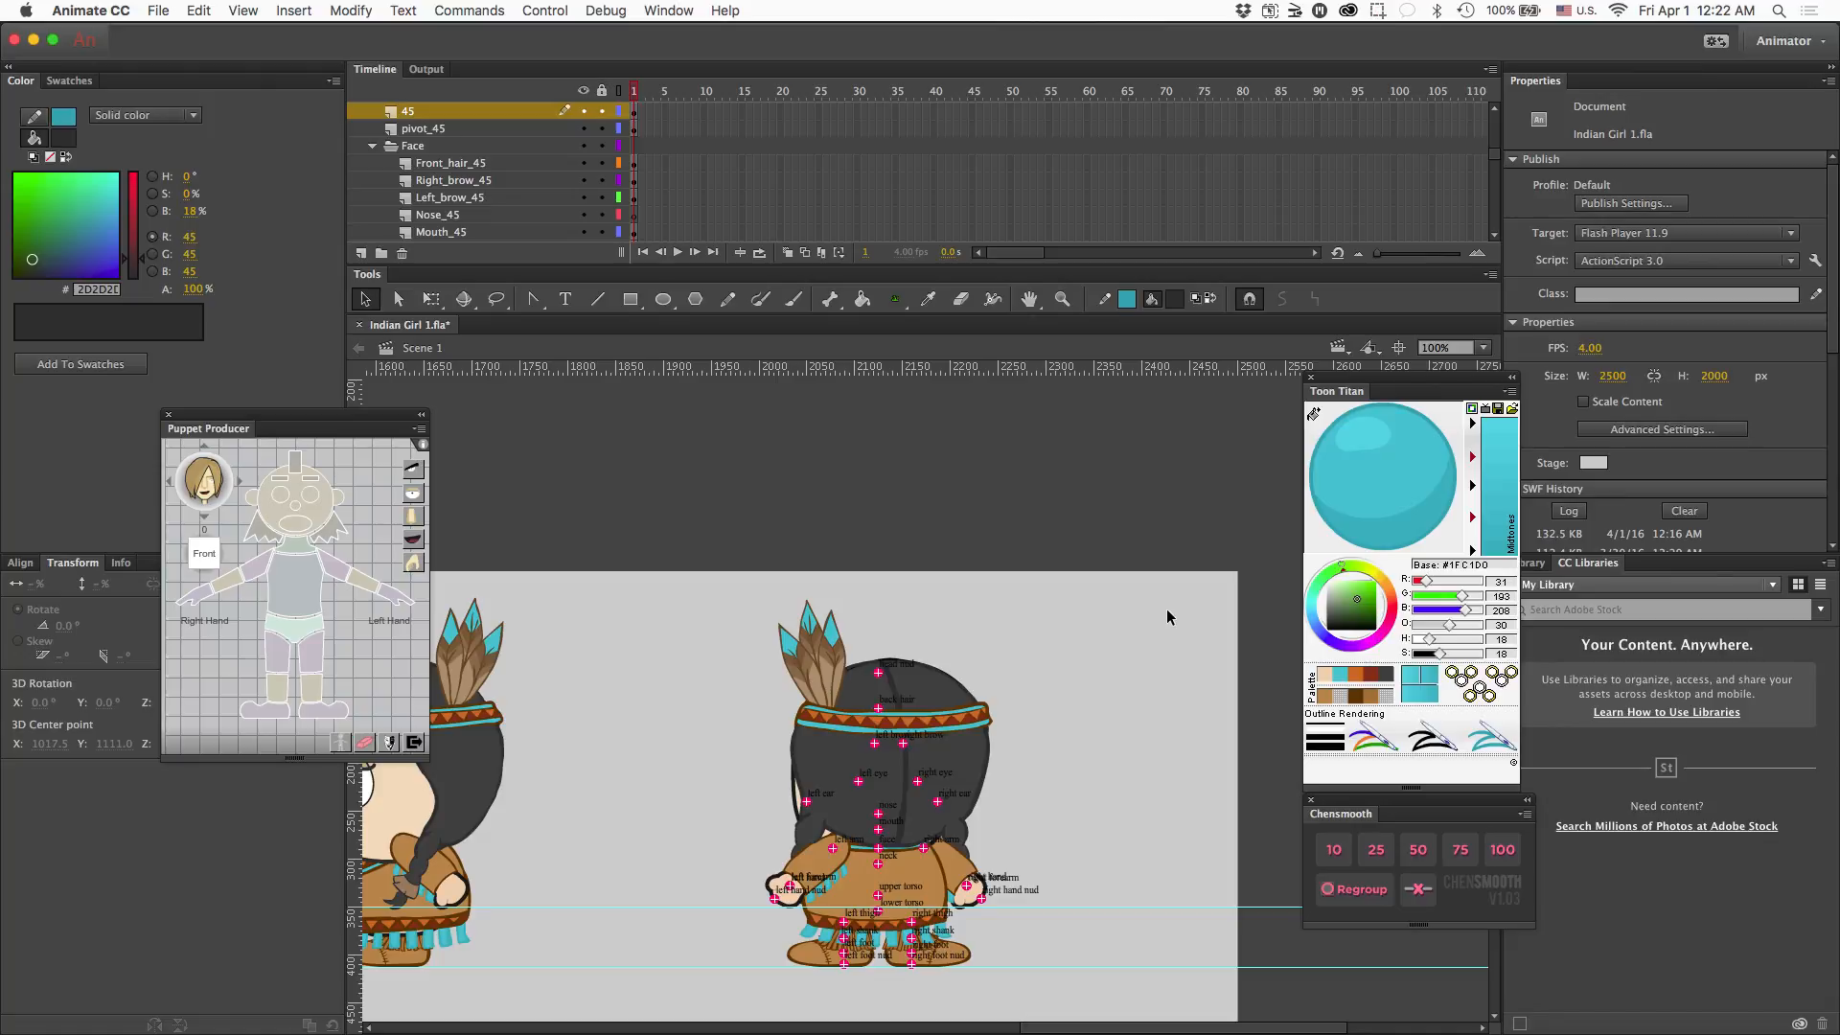
pyautogui.hscroll(-20, 1165, 608)
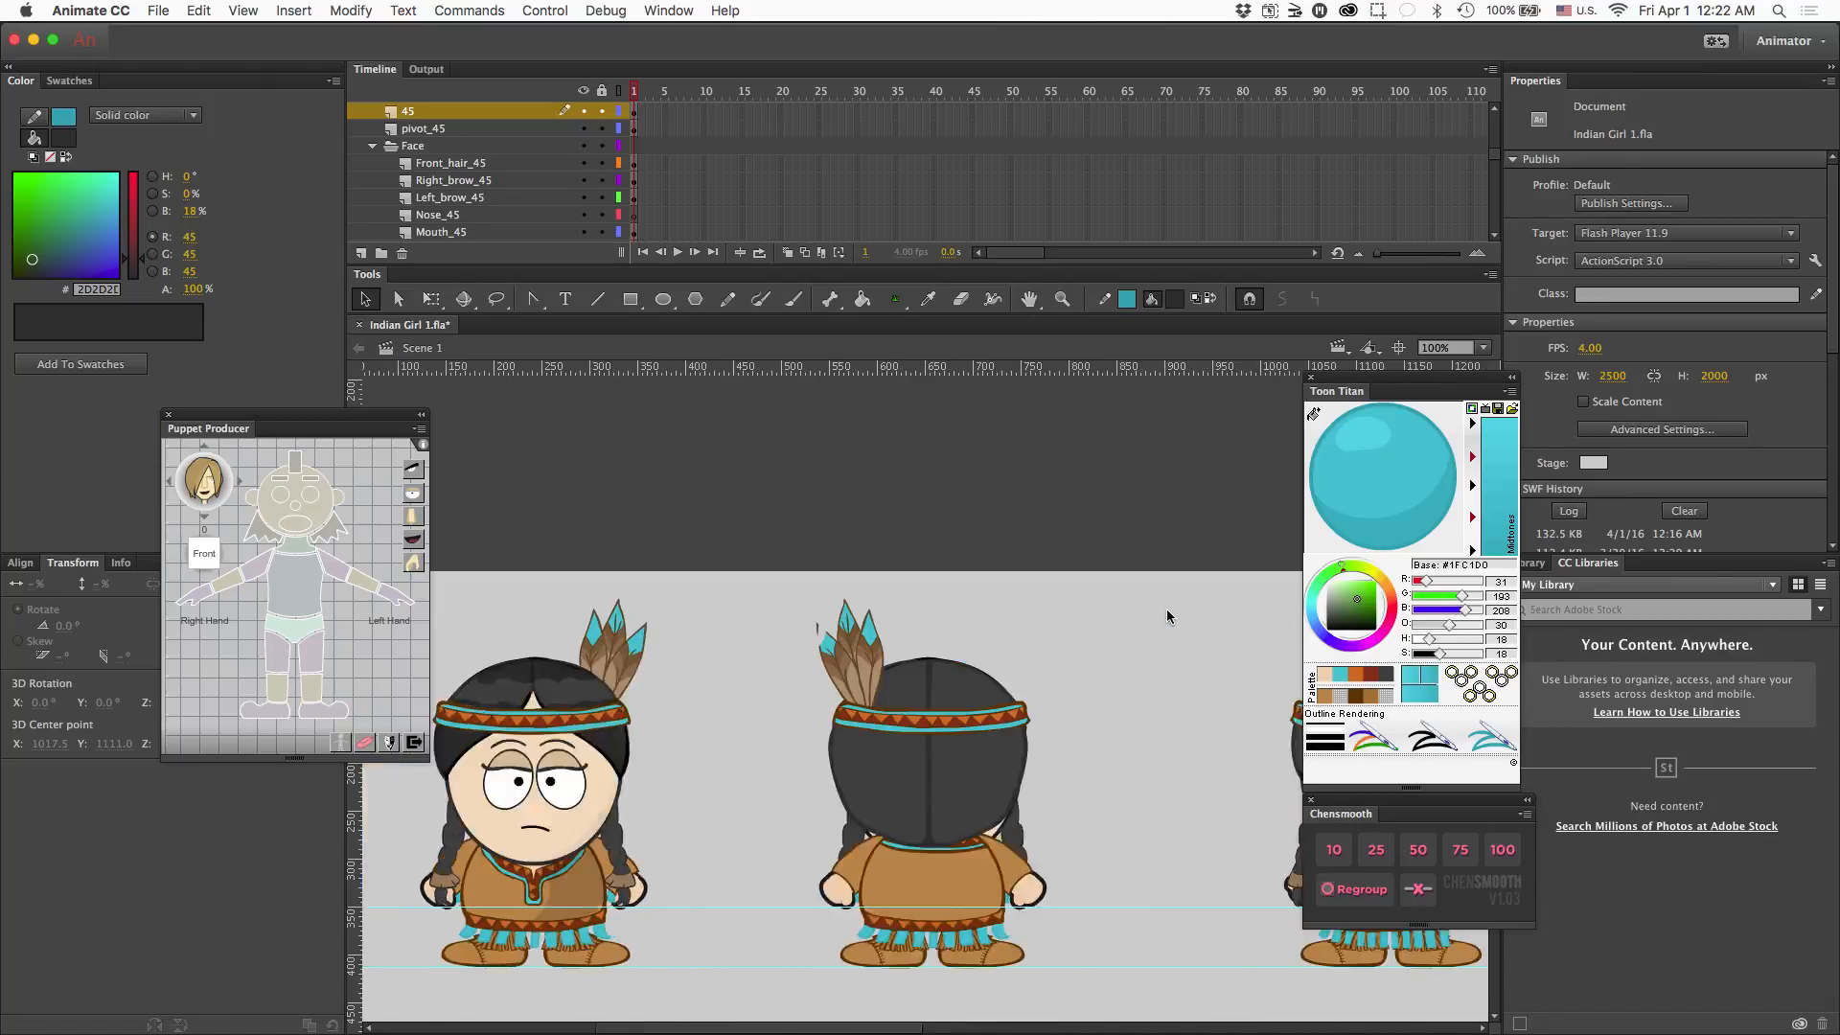